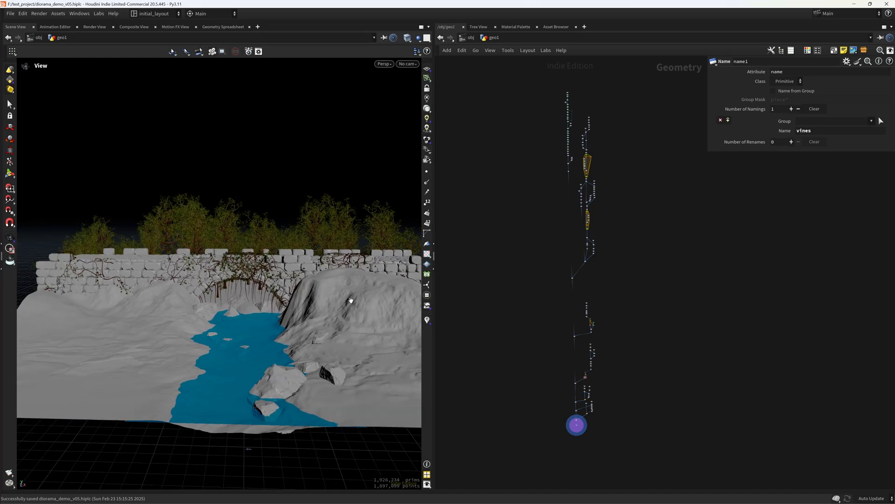
- Examine the diorama's wall, vines, terrain, river and rocks from several angles and distances
drag(351, 300, 317, 331)
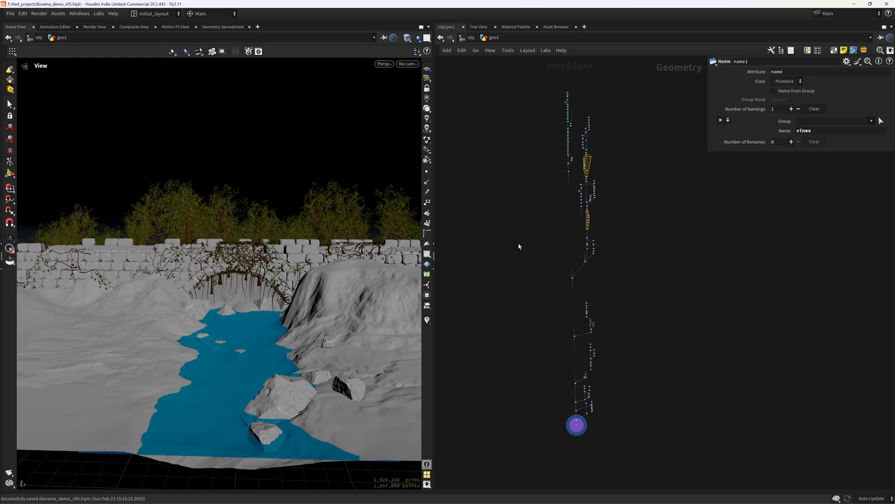
right_drag(254, 324, 289, 306)
drag(335, 289, 310, 266)
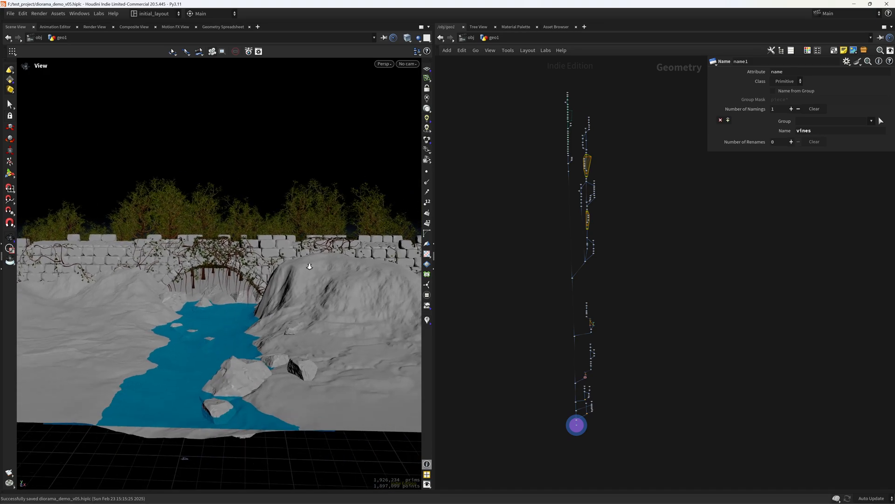
right_drag(309, 266, 331, 259)
drag(303, 273, 272, 279)
scroll(272, 279, down, 3)
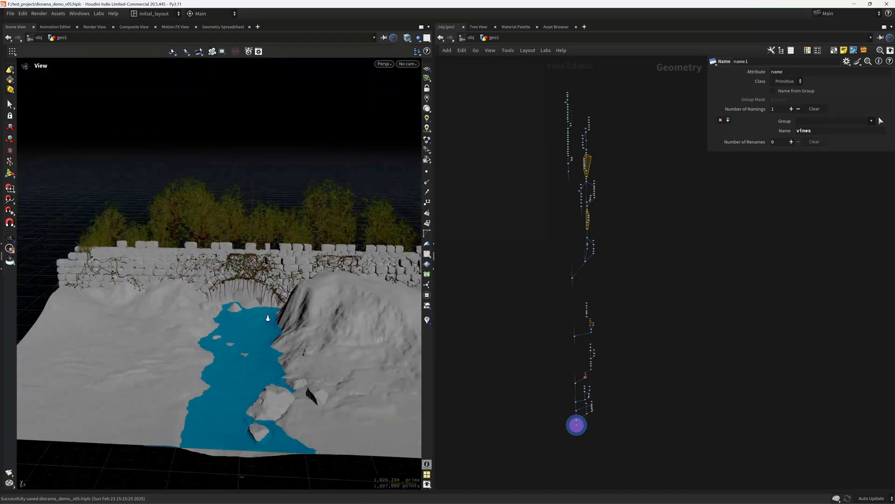
scroll(299, 299, up, 3)
scroll(325, 302, down, 3)
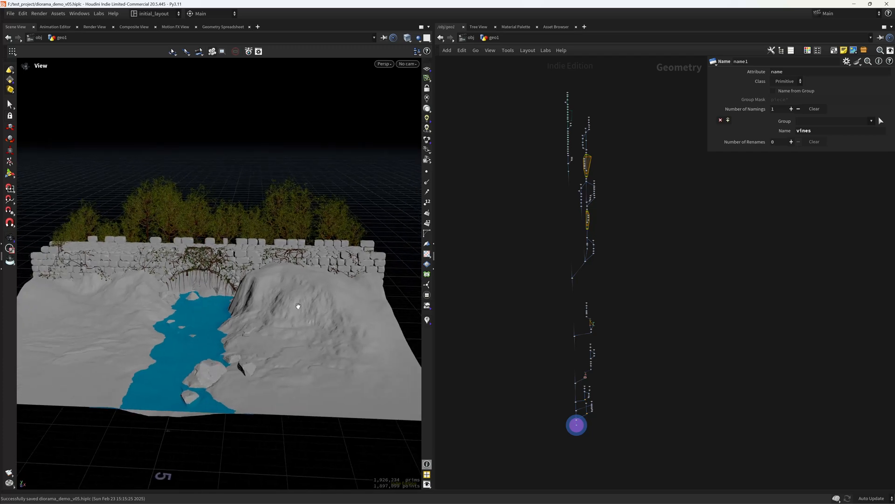
- Display the copytopoints2 node in the rock scattering branch and frame the scattered rocks in the viewport
scroll(537, 368, up, 5)
scroll(523, 350, up, 5)
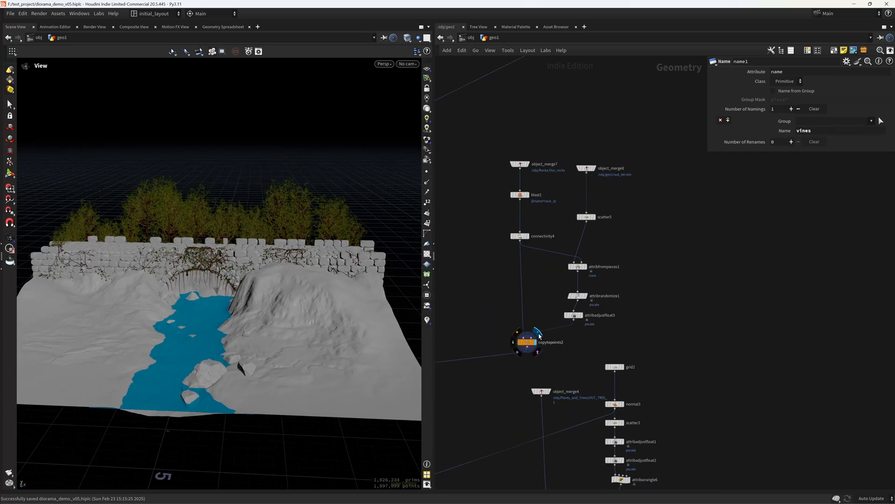
click(539, 335)
key(f)
middle_drag(534, 273, 536, 292)
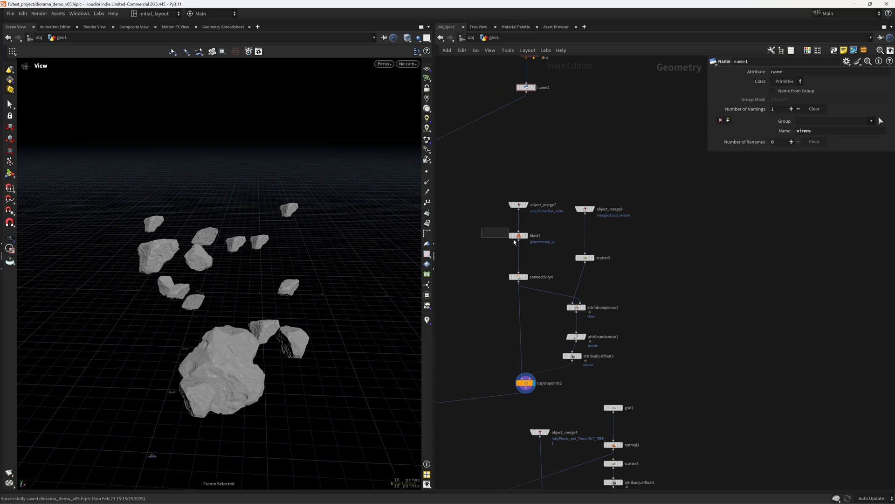
click(517, 236)
click(820, 103)
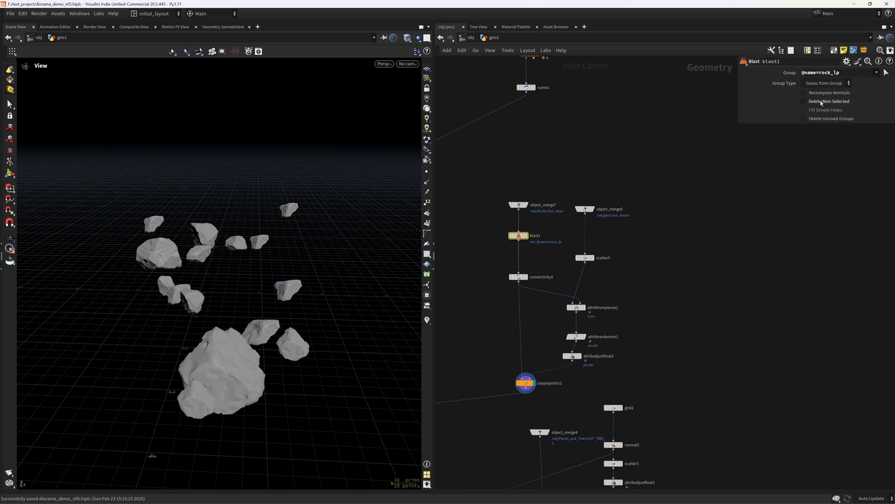
click(821, 100)
click(824, 103)
click(826, 103)
- Display the rocks imported by object_merge7 and open the Rocks geometry network
drag(484, 260, 547, 295)
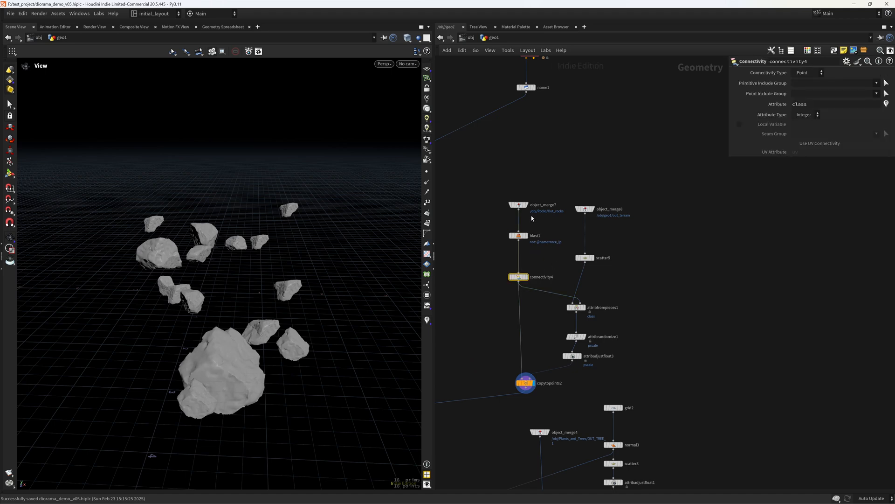
click(527, 205)
click(471, 39)
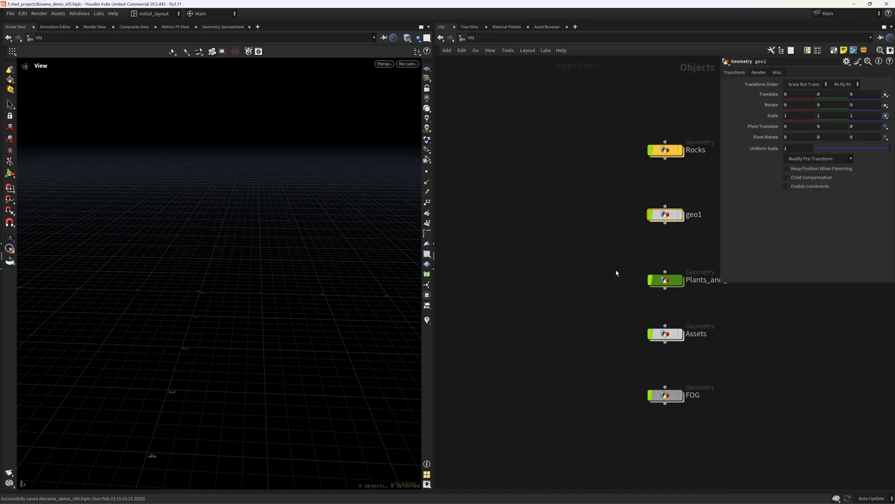
double_click(583, 147)
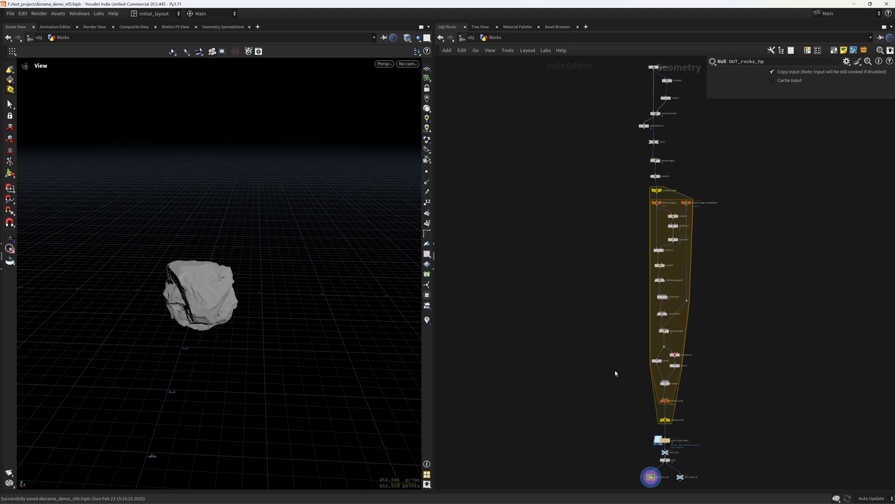
- Examine the class attribute expression in attribwrangle2 and the output nodes at the end of the Rocks network
middle_drag(615, 372, 543, 257)
scroll(603, 314, up, 6)
middle_drag(647, 116, 636, 376)
scroll(654, 289, down, 3)
click(564, 228)
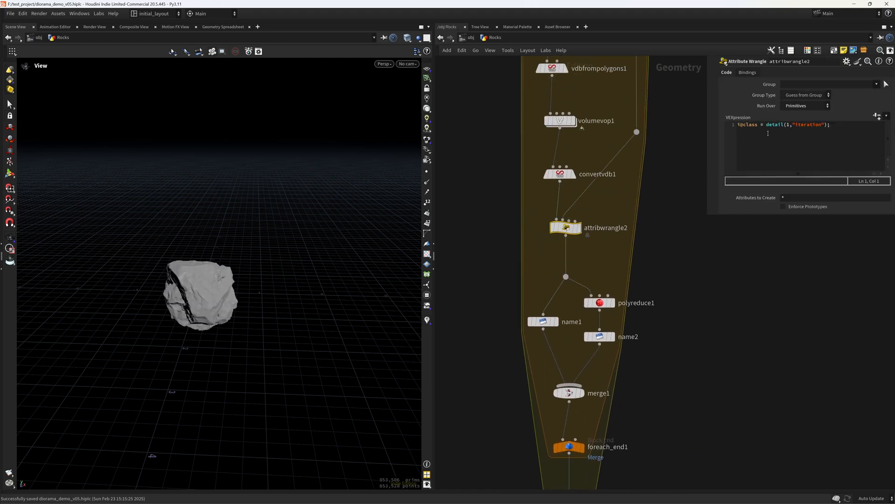
scroll(650, 216, down, 3)
scroll(620, 314, up, 3)
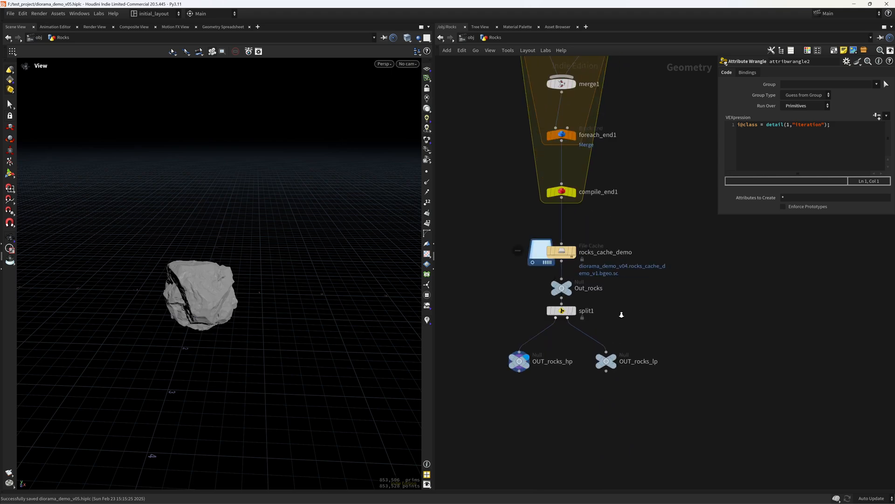
middle_drag(610, 326, 612, 319)
- Delete the connectivity4 node from the rock branch in geo1 and display the copytopoints2 node
click(474, 41)
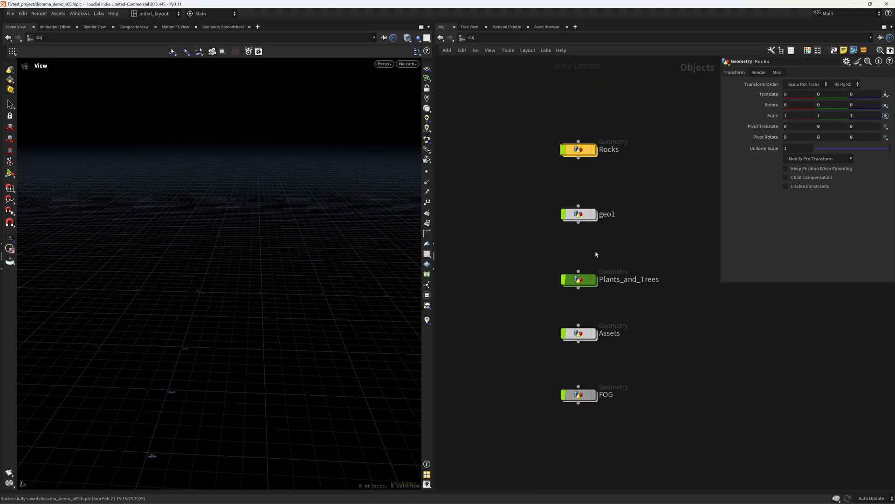
double_click(579, 214)
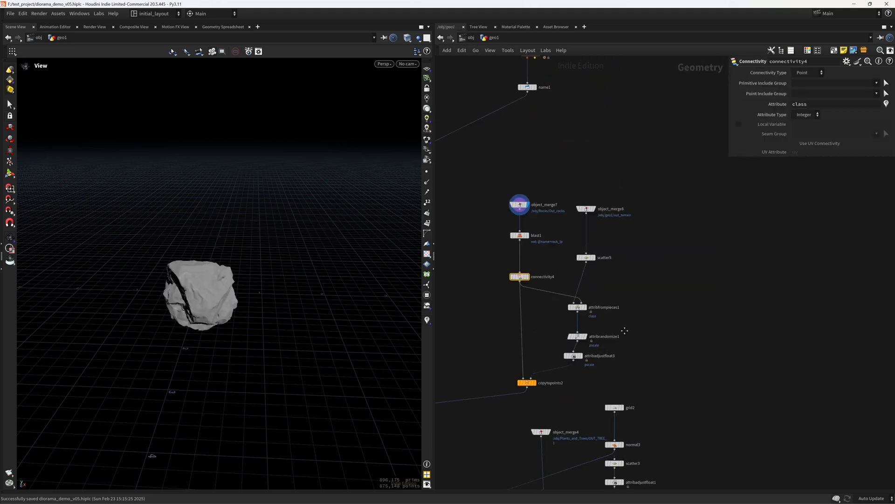
key(Delete)
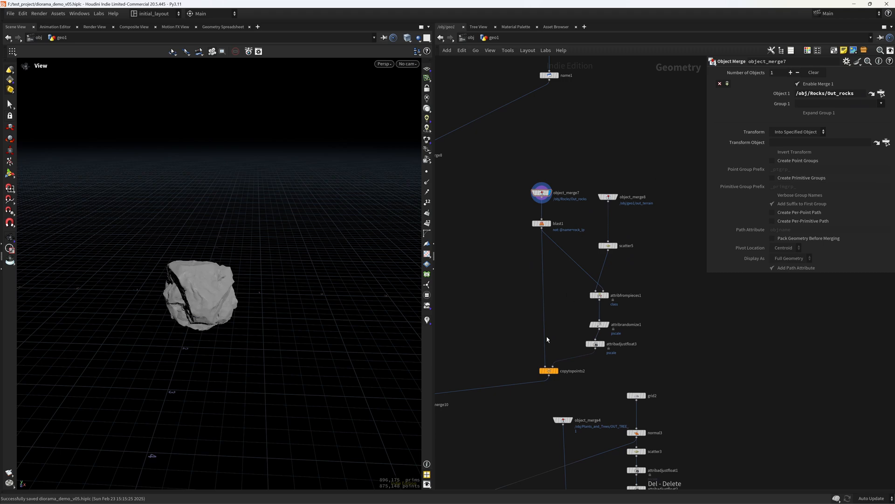
click(555, 371)
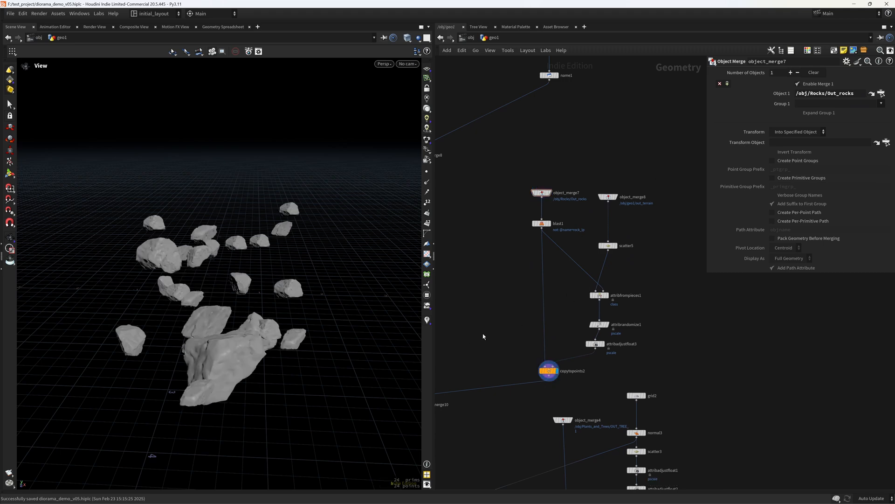
- Display attribfrompieces1 and check the class point attribute in its node info
scroll(549, 290, up, 2)
click(586, 310)
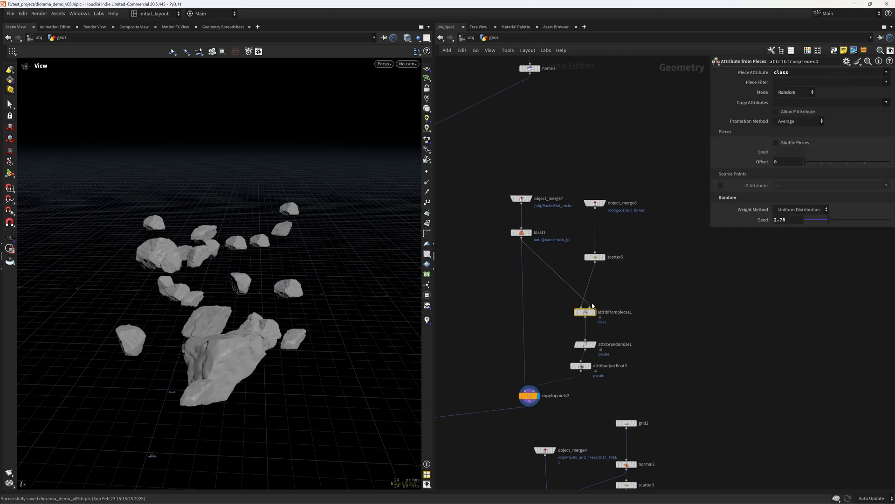
click(596, 304)
click(570, 318)
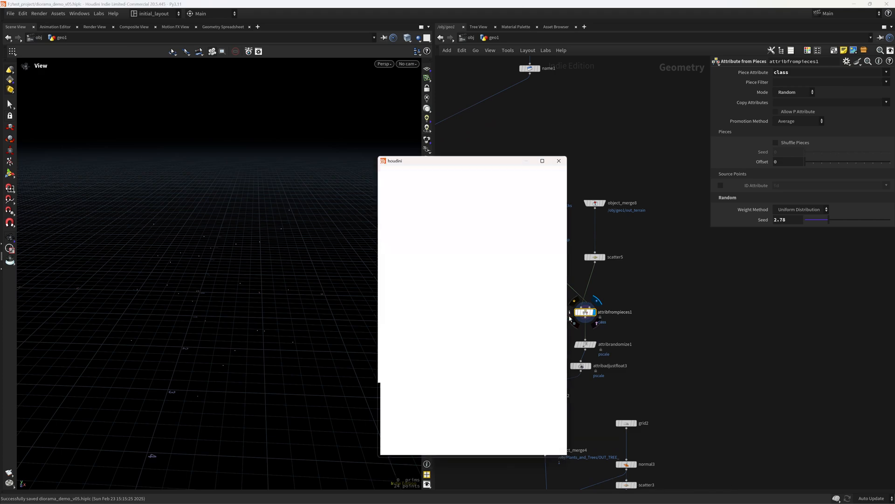
drag(301, 305, 298, 345)
middle_click(587, 312)
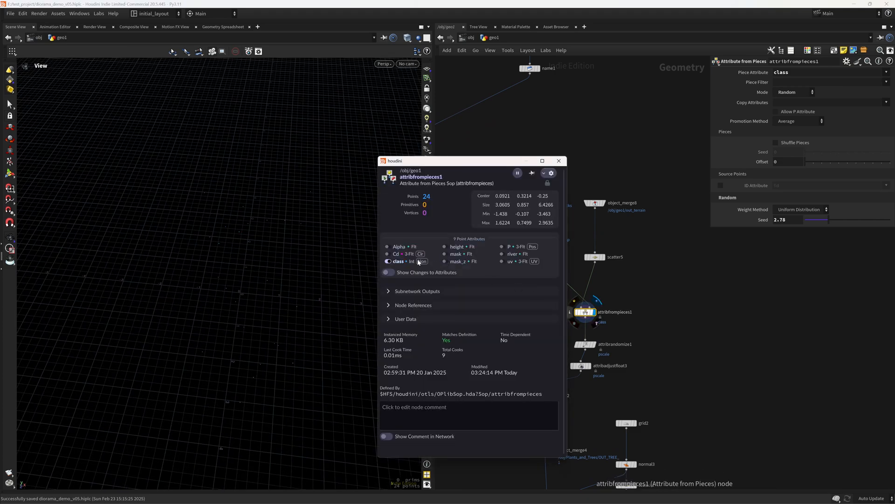
click(557, 163)
- Display the merge10 node to view the scattered rocks together with the rest of the diorama
middle_drag(481, 366, 607, 306)
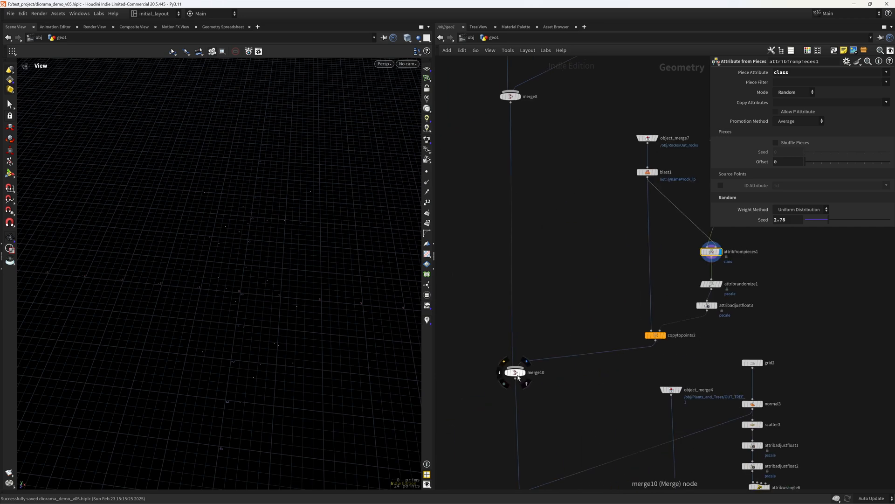
click(525, 364)
drag(273, 318, 352, 332)
- Turn off Delete Non Selected on the blast1 node so the rock_lp pieces are removed from the scattered rocks
middle_drag(567, 198, 472, 272)
drag(516, 234, 583, 263)
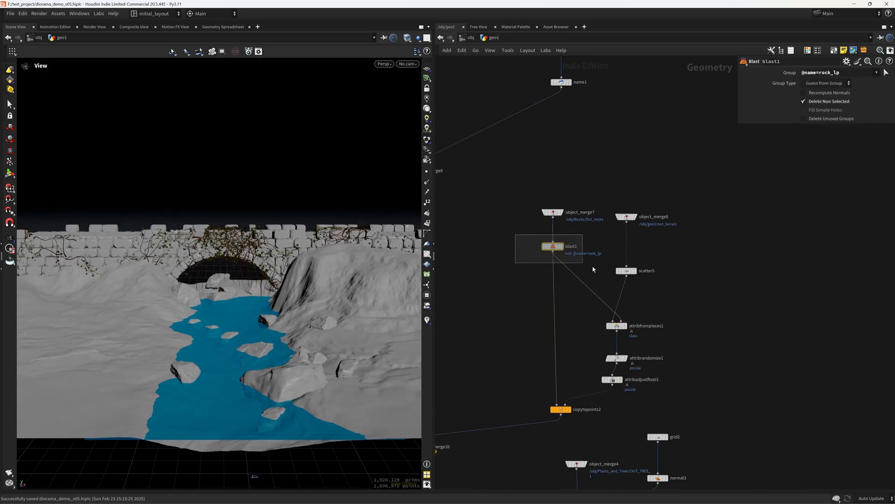
click(823, 103)
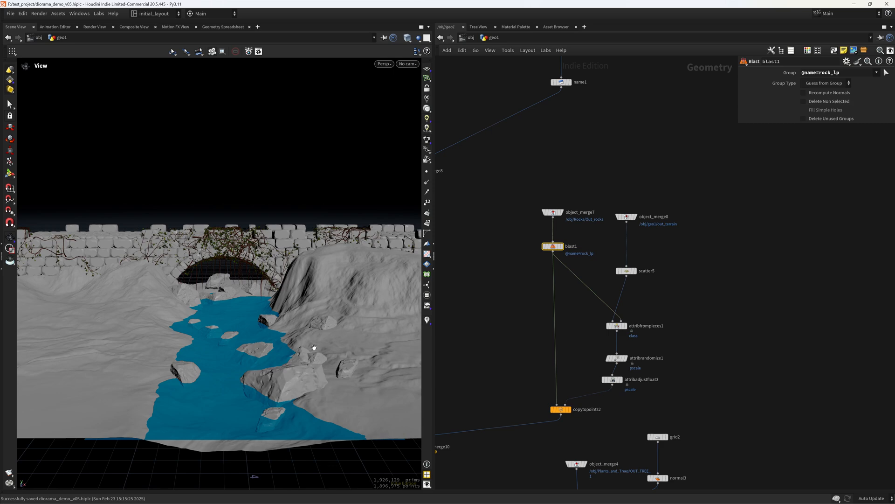
drag(314, 348, 345, 345)
scroll(573, 355, down, 8)
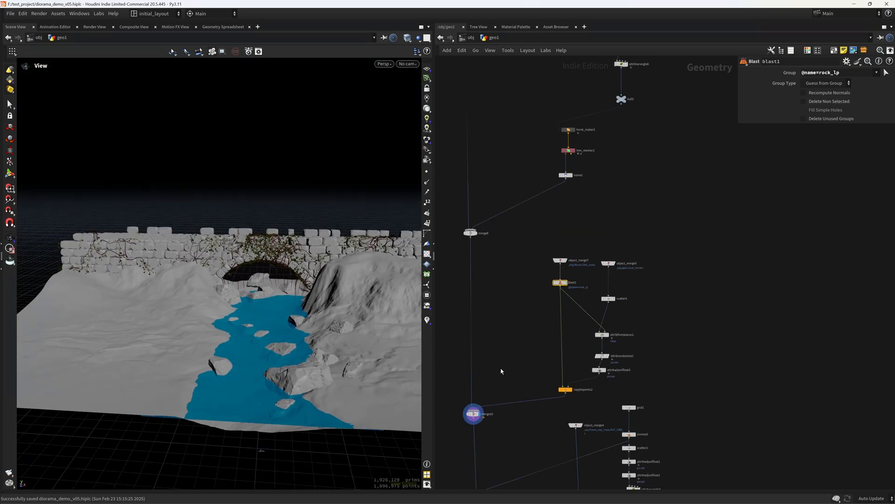
- Display the matchsize1 node below convertheightfield1 to isolate the terrain geometry
scroll(561, 310, down, 3)
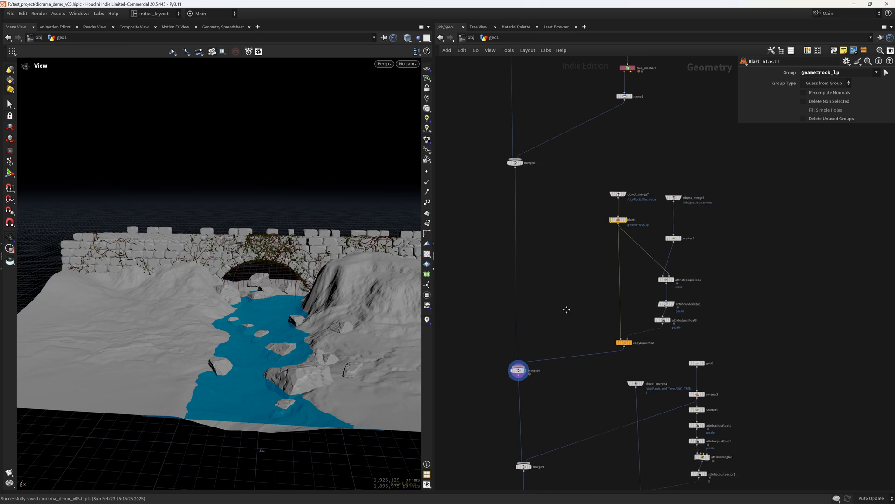
scroll(571, 314, down, 5)
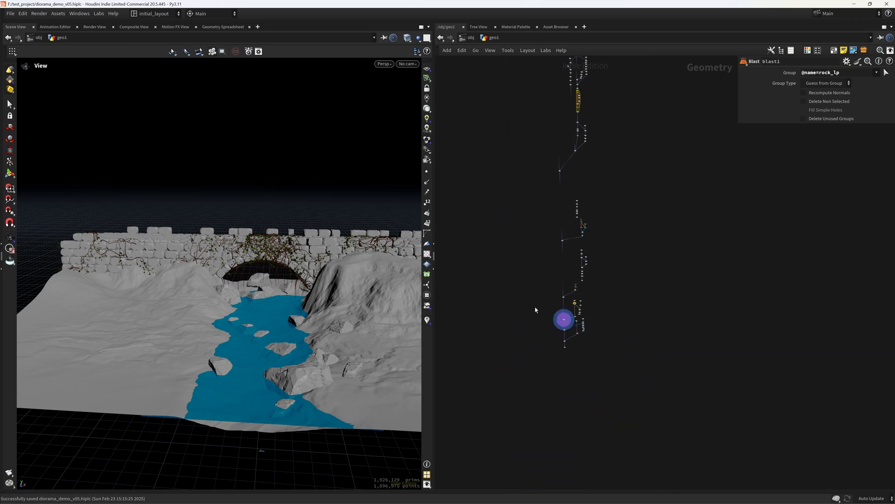
mouse_move(535, 309)
middle_down()
mouse_move(481, 457)
mouse_move(570, 410)
middle_up()
scroll(569, 281, up, 4)
middle_drag(569, 280, 589, 309)
scroll(589, 309, up, 10)
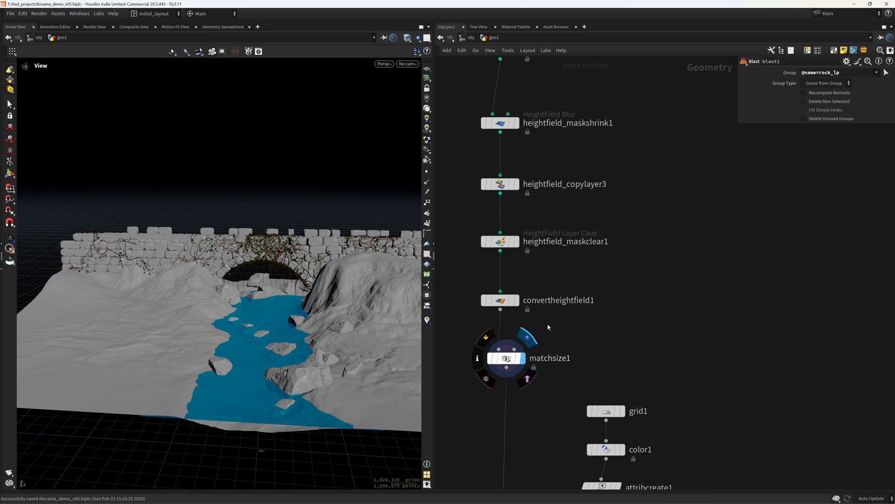
click(520, 358)
drag(298, 333, 304, 360)
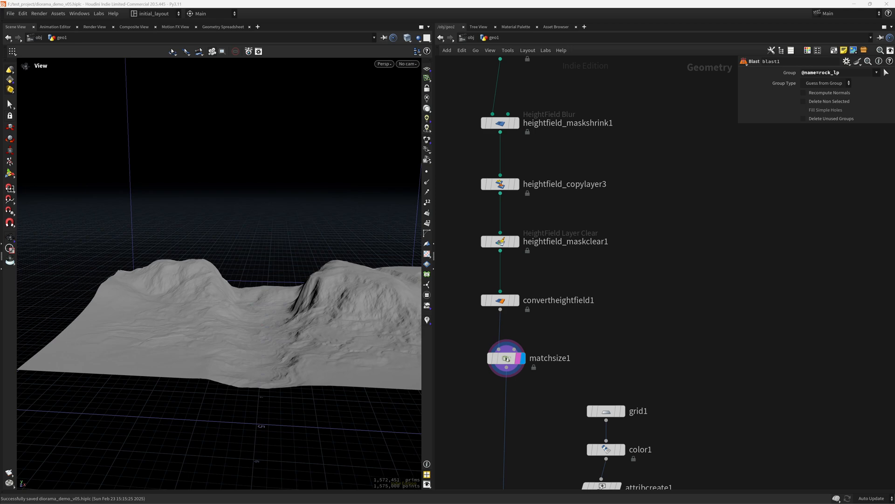
- Insert a Name node after matchsize1, set its Name to terrain, and display it
key(Tab)
text(name)
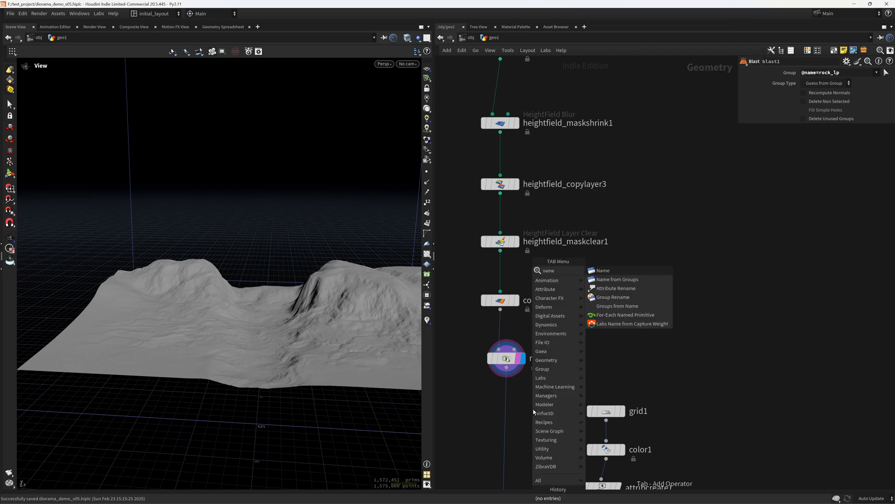
key(Return)
click(509, 416)
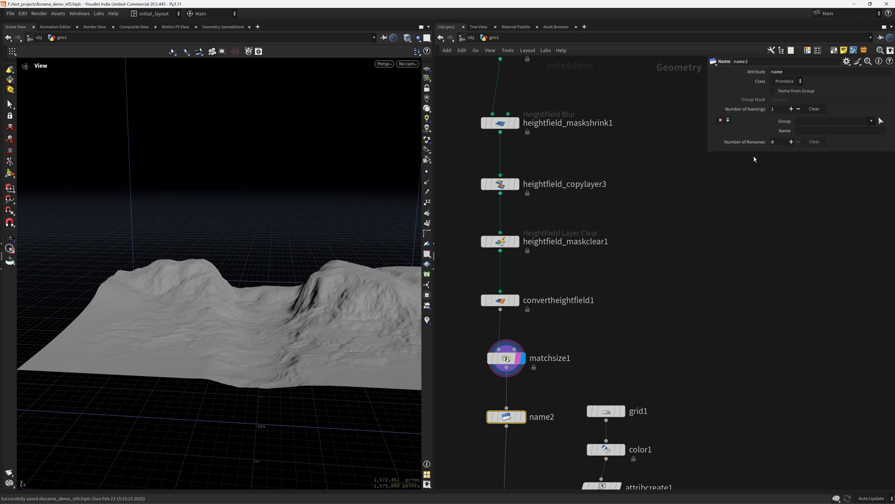
click(810, 133)
key(Return)
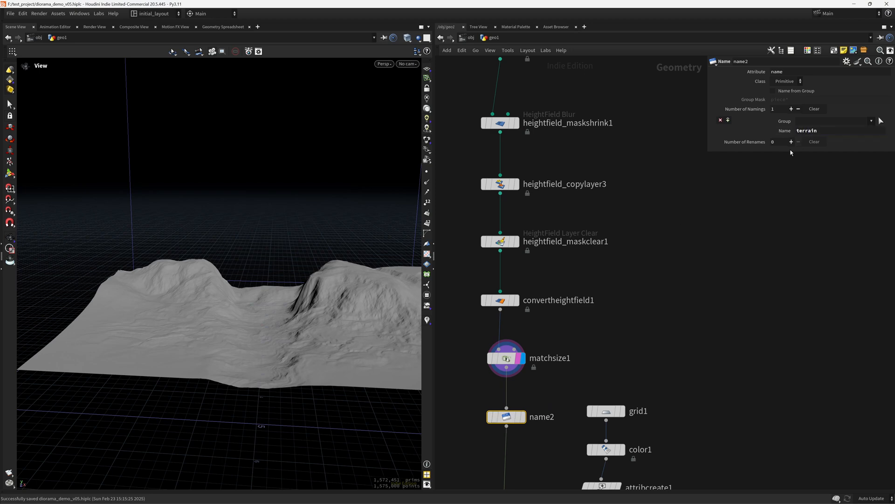
click(522, 416)
middle_click(506, 416)
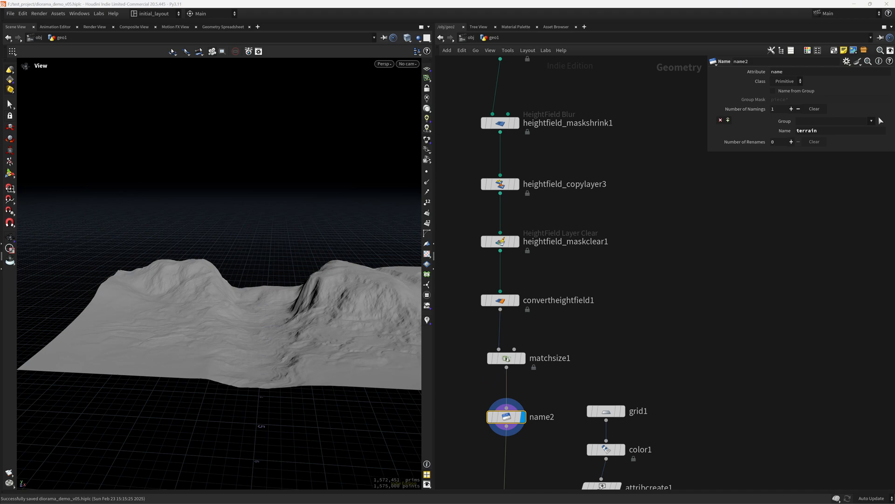
- Move the terrain Name node further down and add a point Attribute VOP between matchsize1 and it
drag(506, 416, 507, 456)
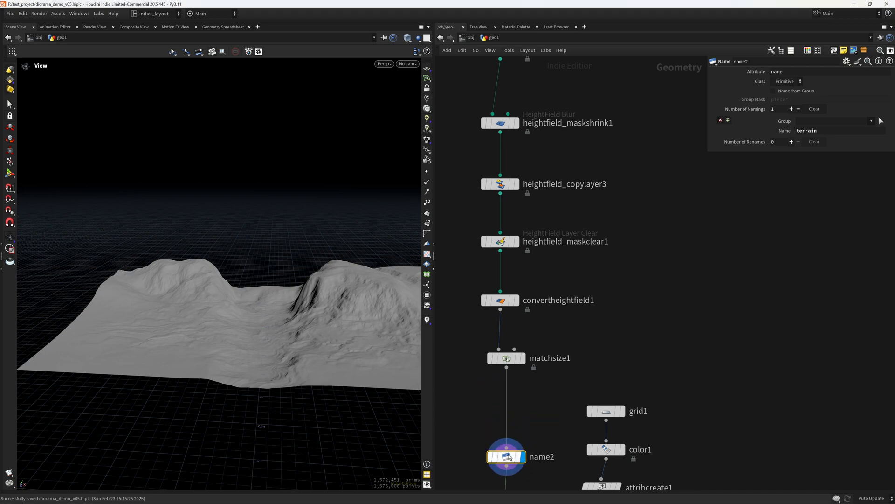
key(Tab)
text(pvop)
key(Return)
click(527, 406)
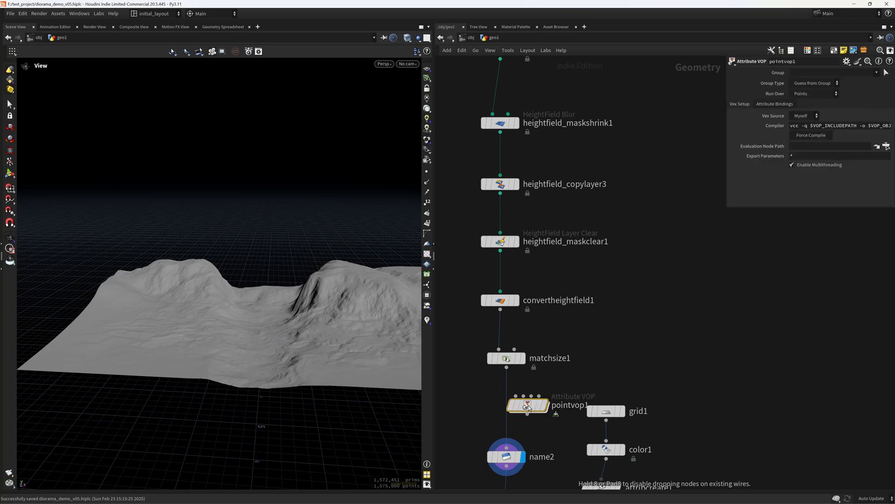
- Inside pointvop1, add a Vector to Float node fed by N and wire its second component (fval2) to Cd
double_click(527, 405)
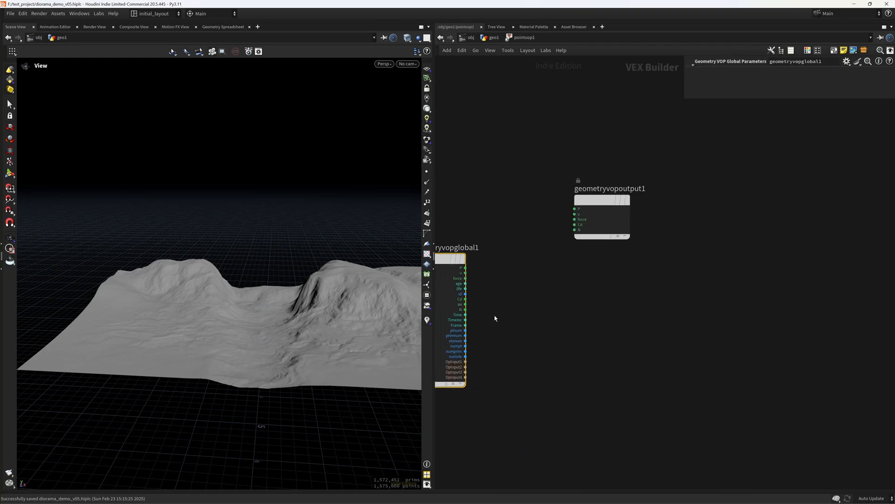
click(466, 311)
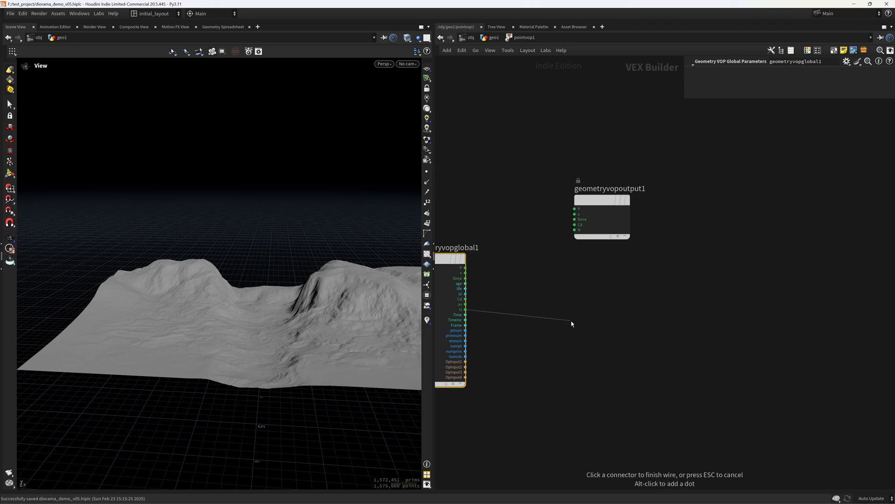
key(Tab)
text(vt)
key(Return)
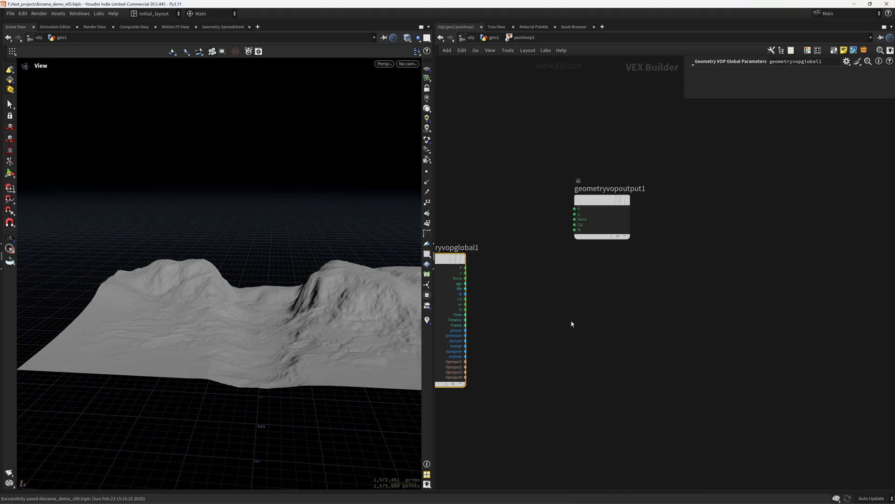
click(572, 323)
key(l)
drag(672, 222, 788, 237)
drag(650, 342, 595, 298)
click(623, 317)
click(771, 261)
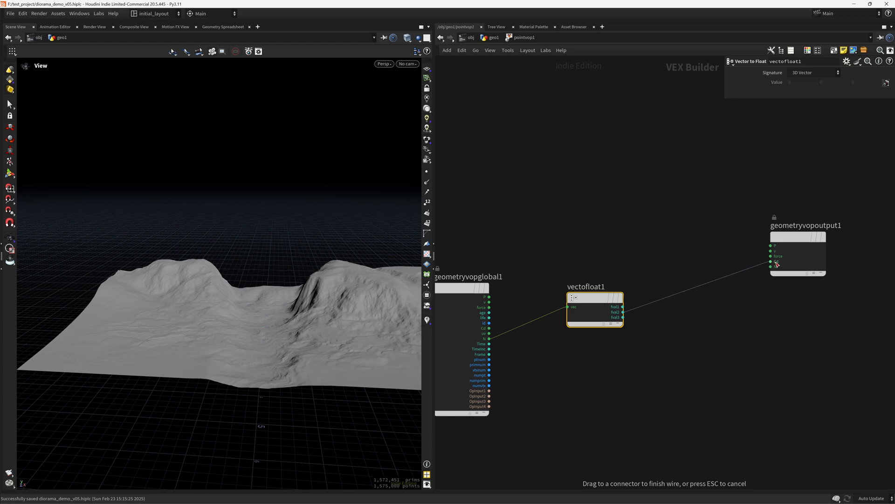
- Insert a Fit Range node between vectofloat1 and the Cd output and set its Source Min to 0.898
middle_drag(667, 345, 572, 347)
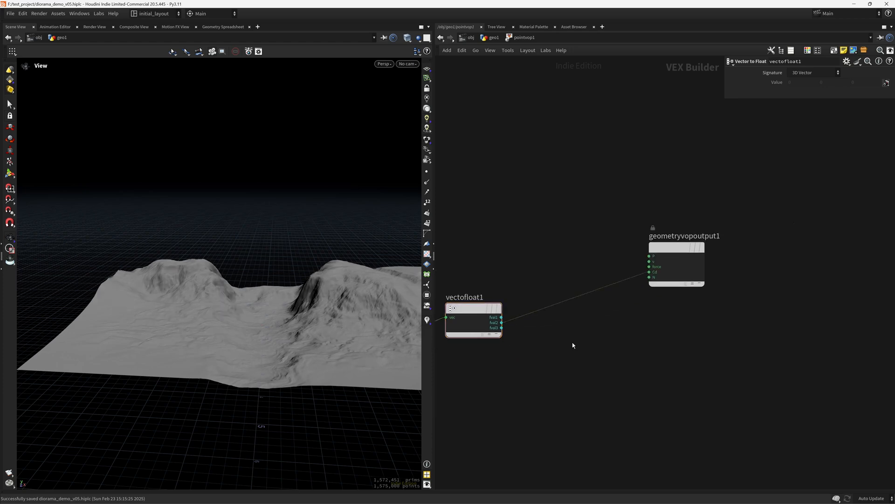
key(Tab)
text(fran)
key(Return)
click(572, 358)
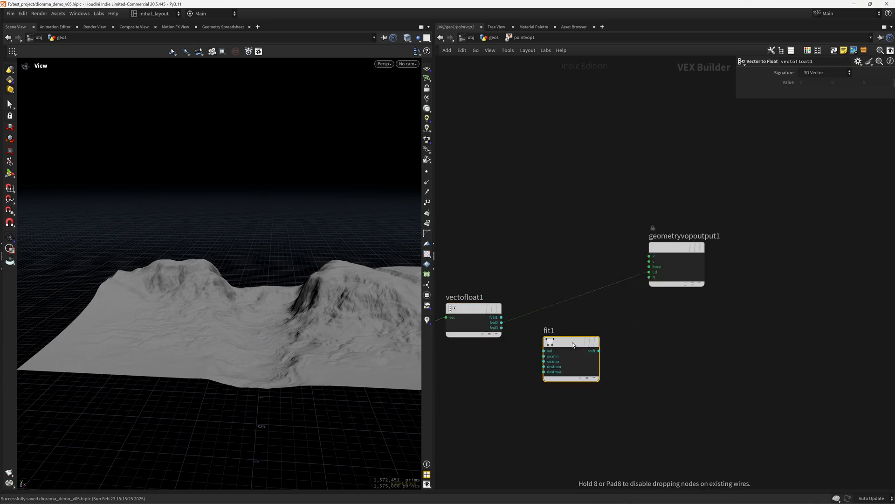
drag(570, 367, 542, 329)
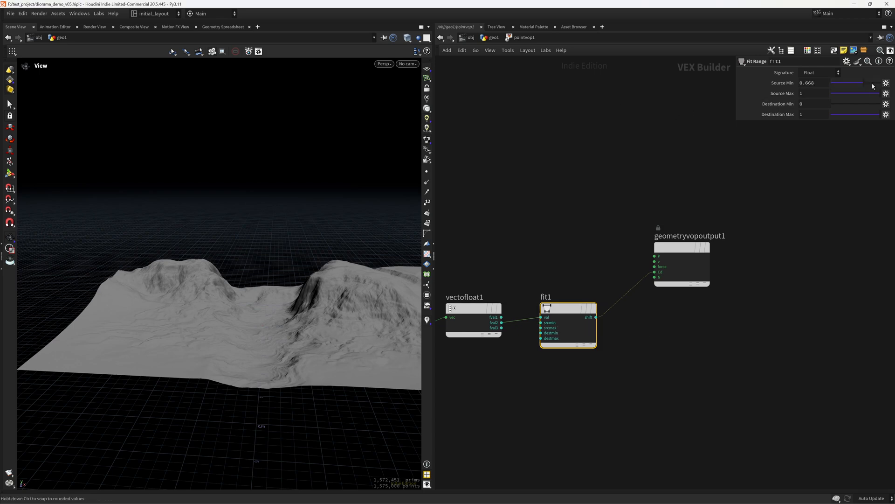
drag(866, 86, 879, 86)
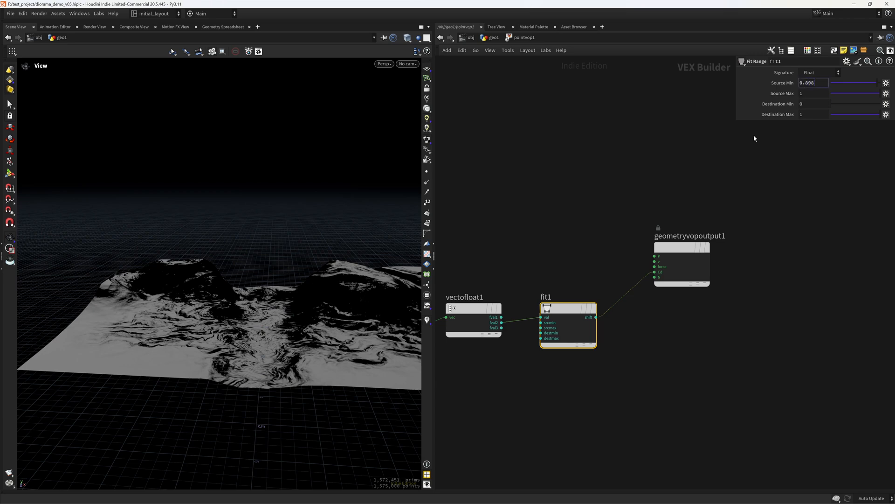
key(Return)
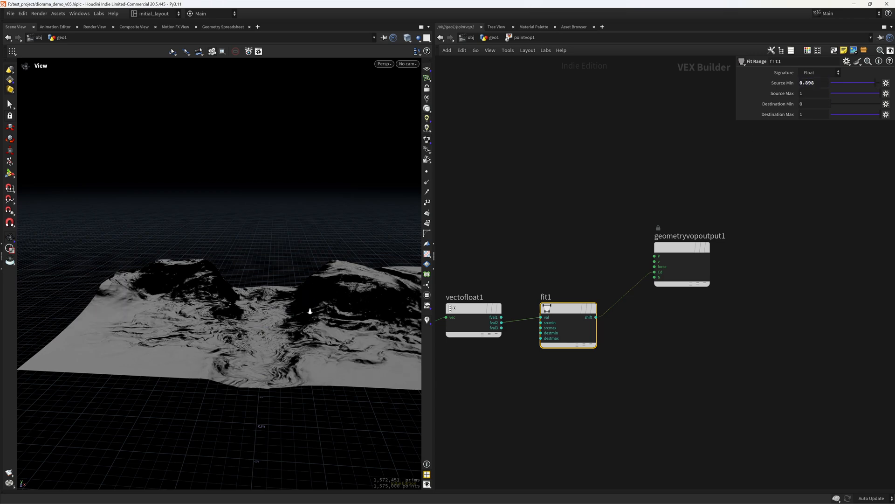
- Cut the wire from fit1 to Cd and move the geometryvopoutput1 node further away
right_drag(310, 311, 331, 310)
middle_drag(335, 308, 316, 313)
middle_drag(620, 333, 550, 341)
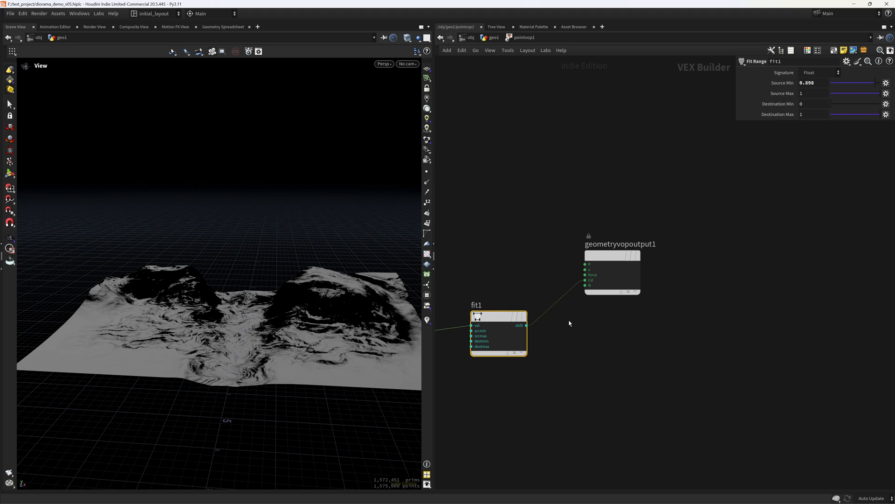
key(y)
mouse_move(575, 324)
mouse_down()
mouse_move(574, 246)
mouse_move(629, 254)
mouse_move(705, 244)
mouse_up()
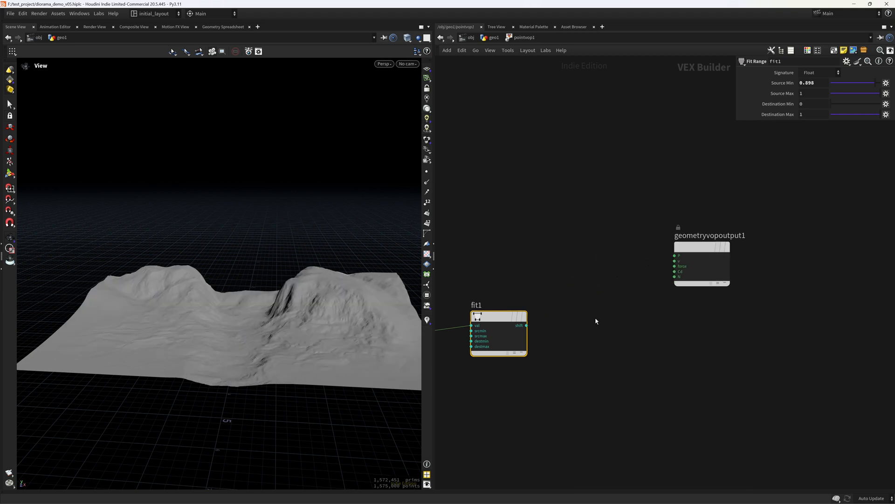
- Add a Bind node, wire the fit1 result into its input, and name its exported attribute
click(593, 322)
key(Tab)
text(bind)
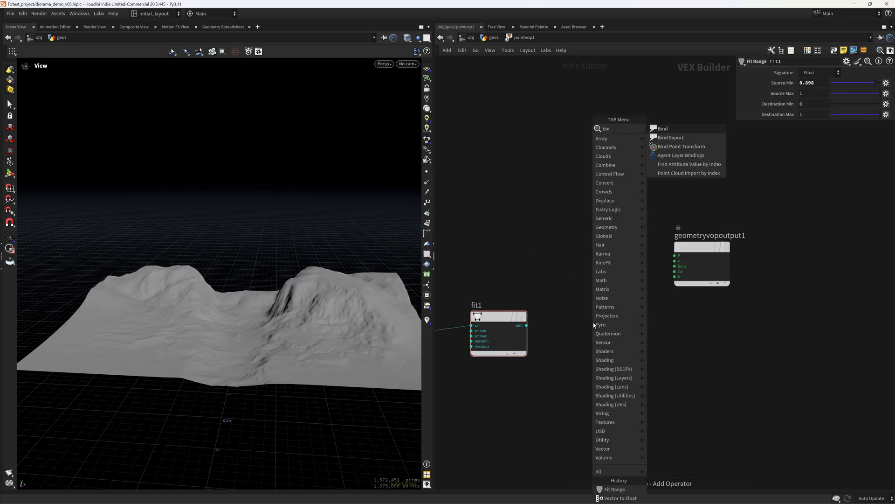
key(Return)
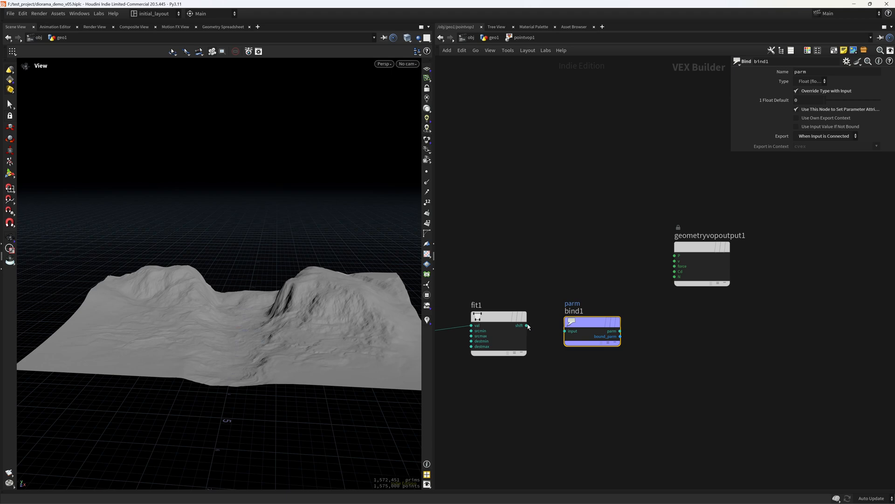
drag(527, 325, 593, 341)
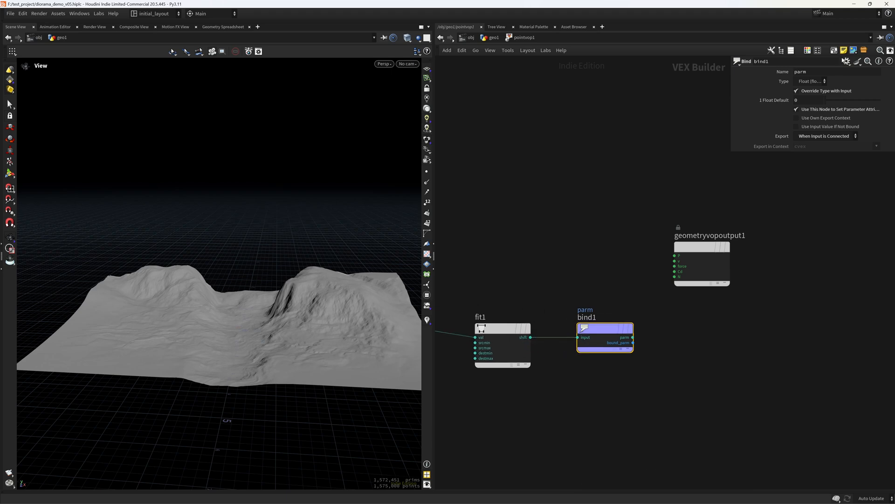
double_click(823, 73)
key(Return)
- Return to the geo1 network and save the scene
click(492, 38)
click(486, 163)
click(493, 38)
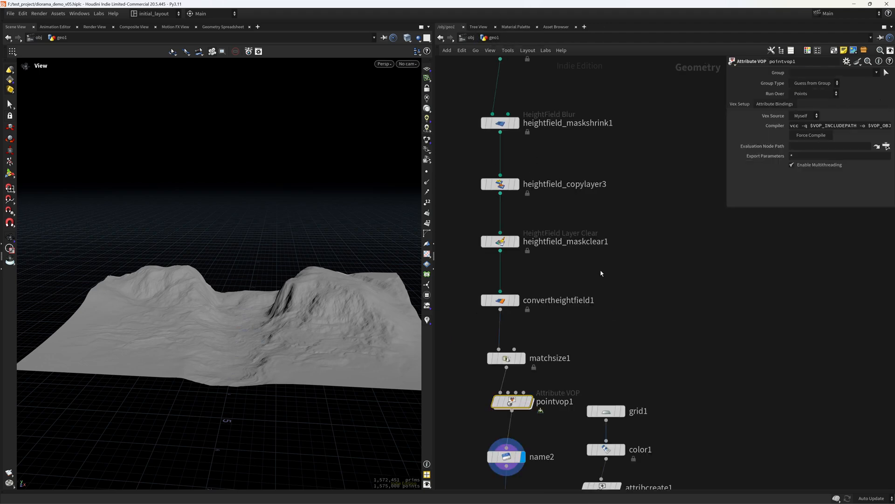
key(ctrl+s)
- Visualize the mask_grass, mask, mask_z and river point attributes on name2 to check the terrain masks
click(531, 285)
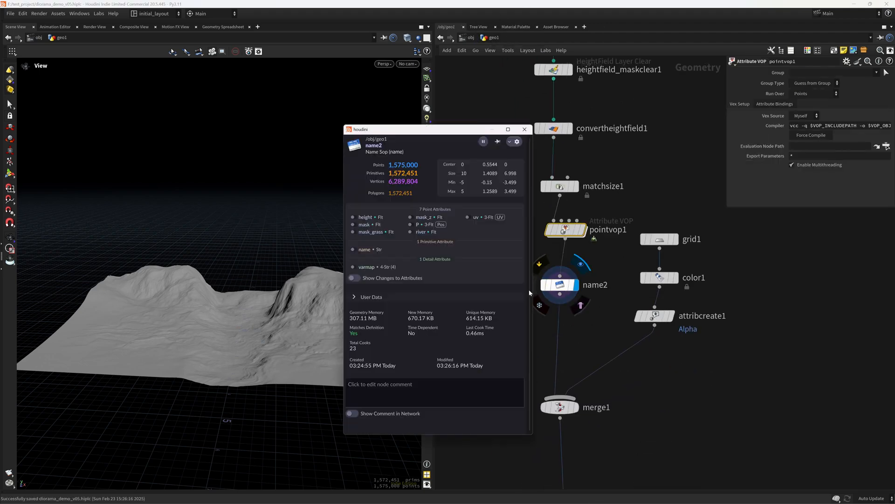
click(354, 232)
drag(193, 274, 311, 357)
click(531, 284)
click(354, 232)
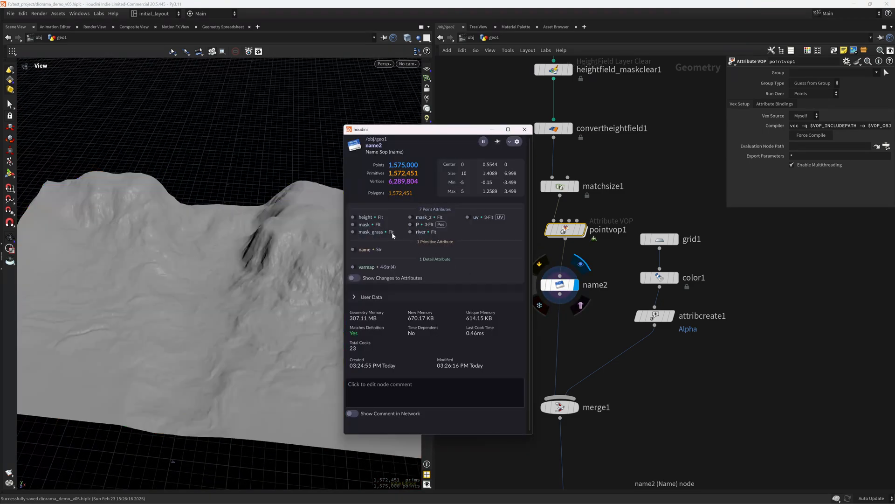
click(354, 224)
click(354, 225)
click(411, 217)
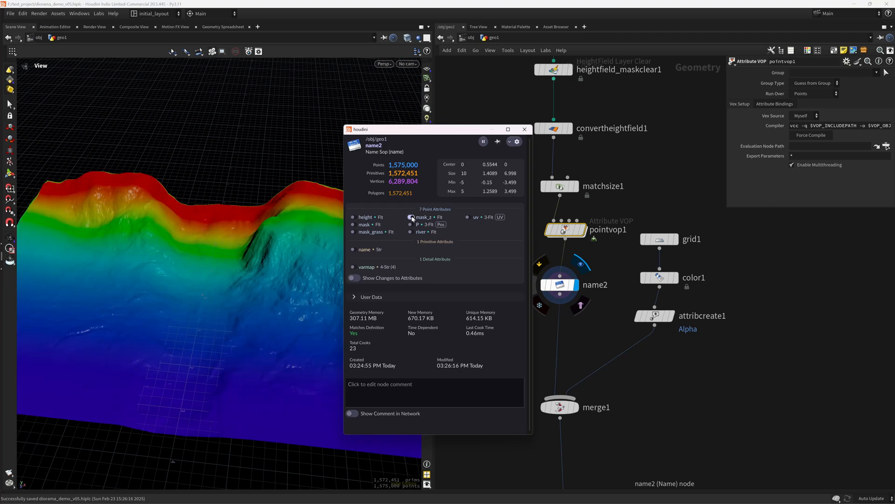
click(411, 217)
click(411, 232)
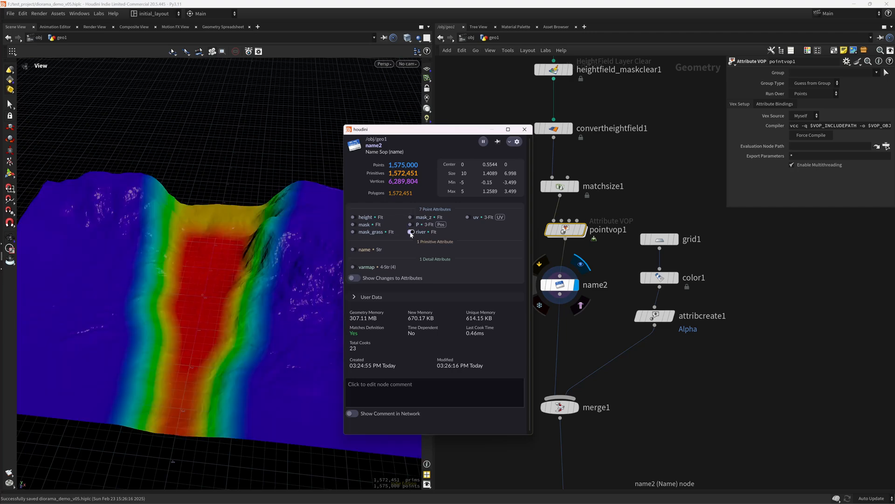
click(411, 232)
click(525, 129)
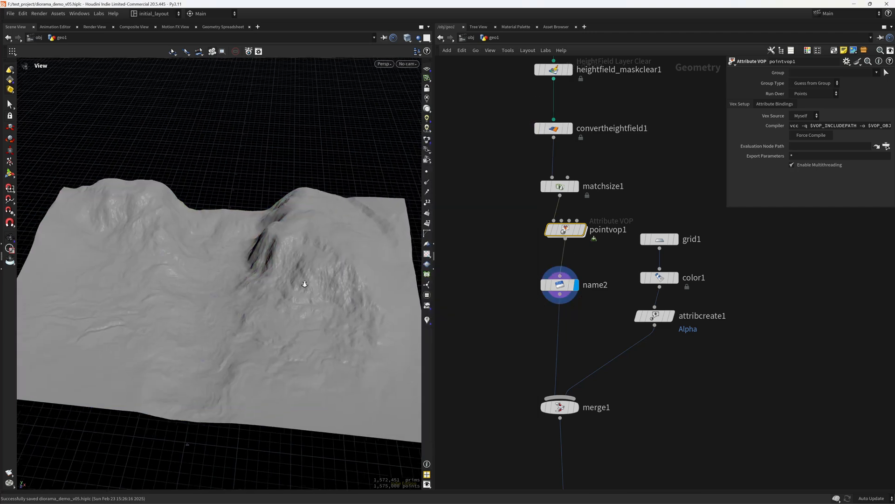
drag(304, 283, 319, 275)
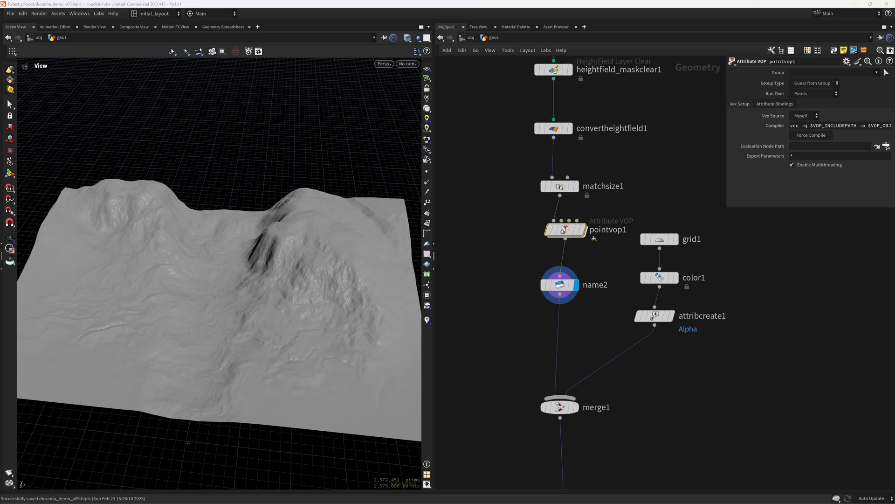
- Display grid1 with wire-over-shaded toggled, followed by color1, to inspect the separate grid branch
middle_drag(573, 351, 517, 386)
click(617, 275)
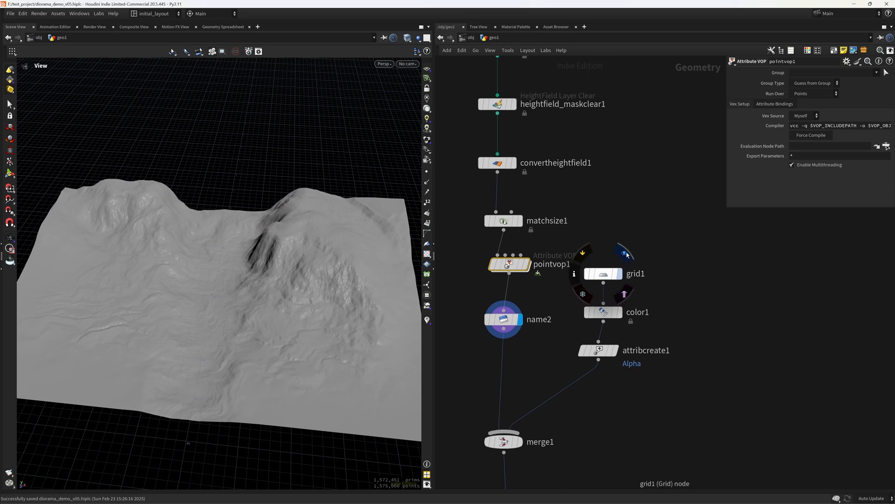
key(w)
scroll(271, 309, up, 2)
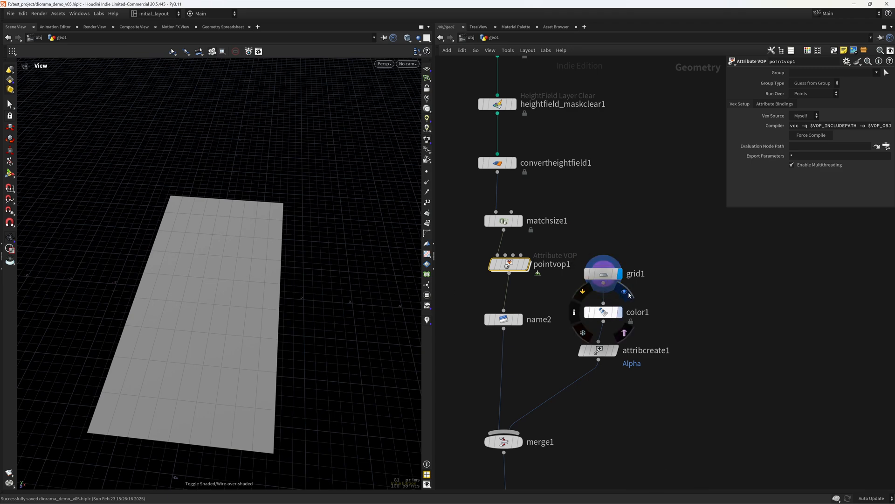
click(625, 292)
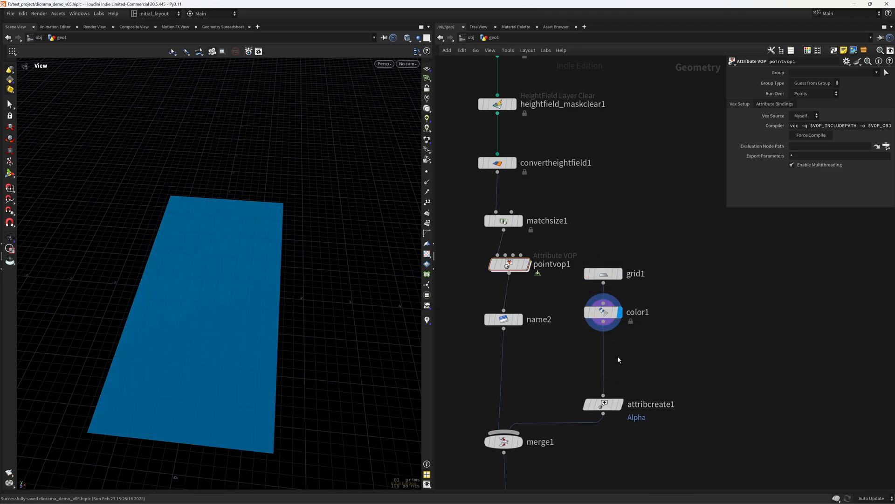
- Insert a UV Texture node between color1 and attribcreate1 and display it
key(Tab)
text(uvte)
key(Return)
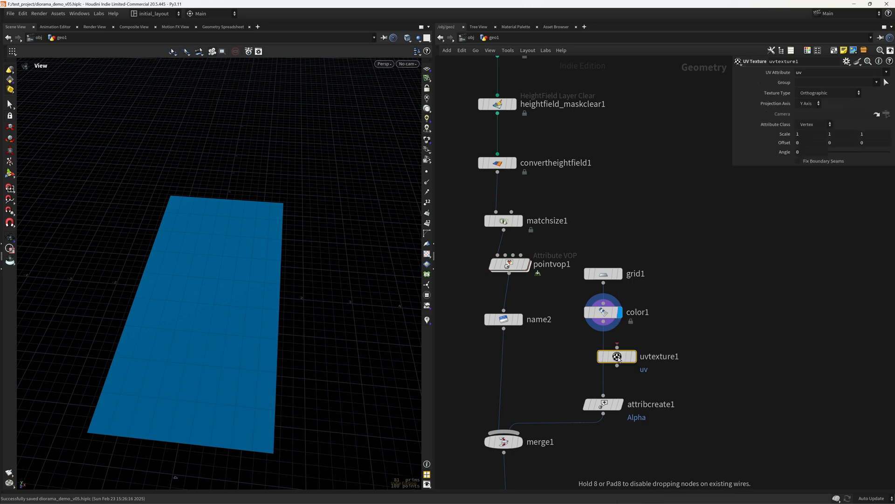
click(617, 357)
drag(624, 354, 611, 349)
click(625, 330)
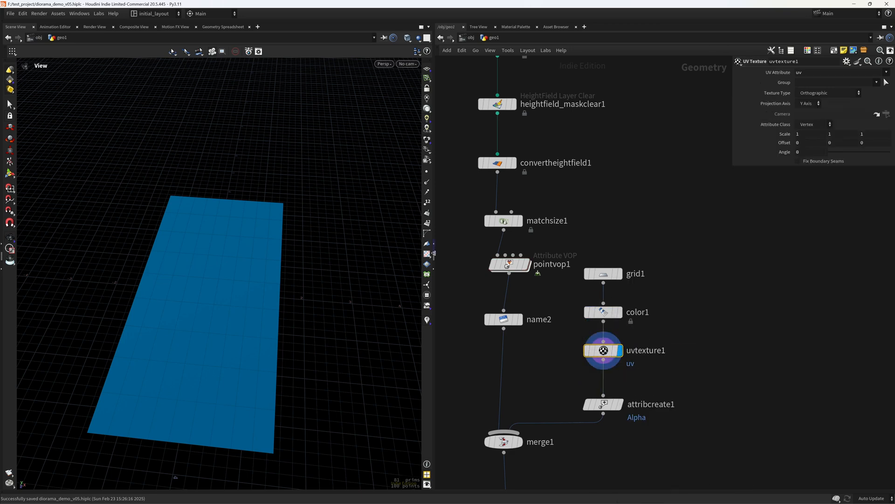
- Bypass the color1 node to check the grid's UV pattern without the blue color
click(587, 312)
scroll(283, 364, down, 2)
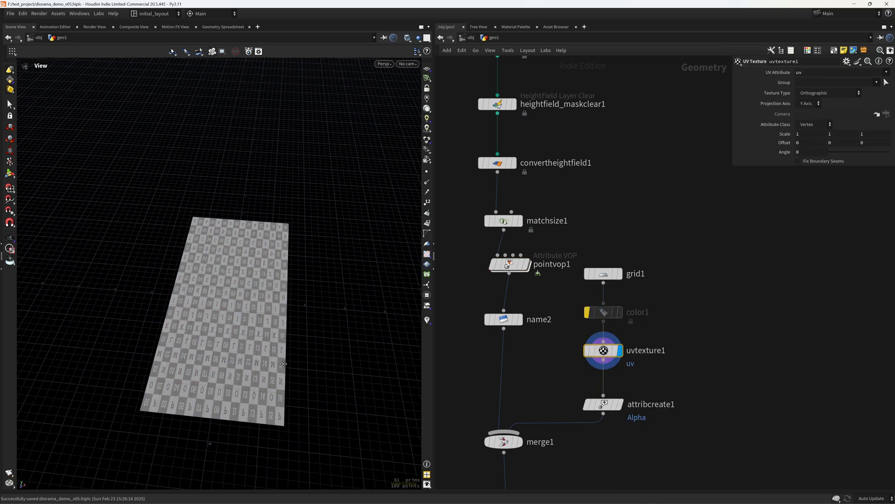
drag(283, 363, 299, 372)
- Flip the grid's UVs vertically by setting uvtexture1's second Scale value to -1 and second Offset value to 1
text(-)
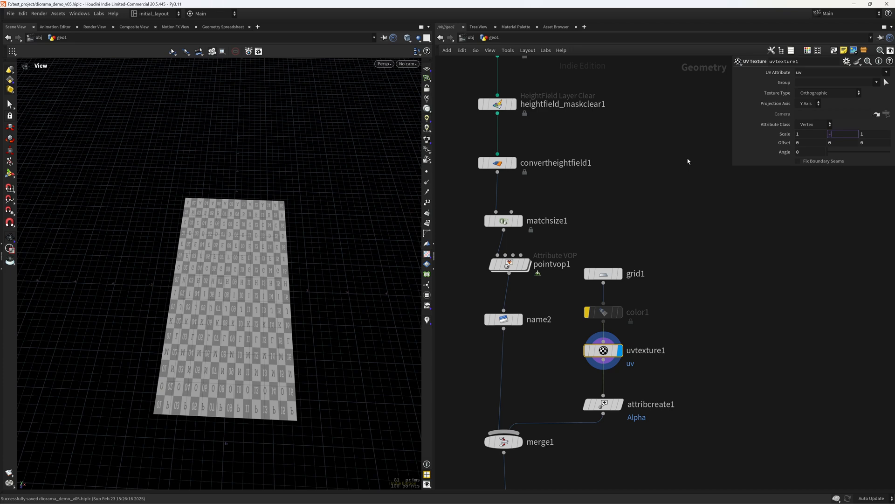
text(1)
key(Tab)
key(Tab)
key(Tab)
text(1)
key(Tab)
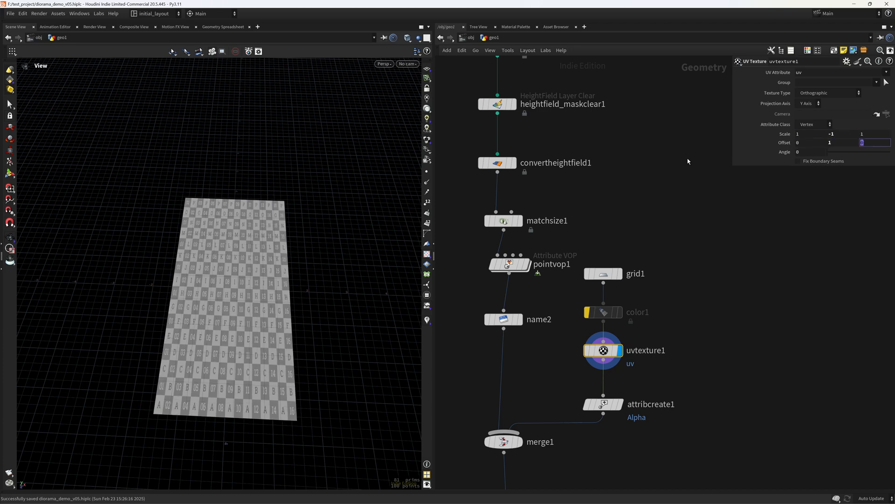
- Set uvtexture1's first Scale value to 0.4 to correct the checker proportions, and save the scene
drag(256, 310, 374, 268)
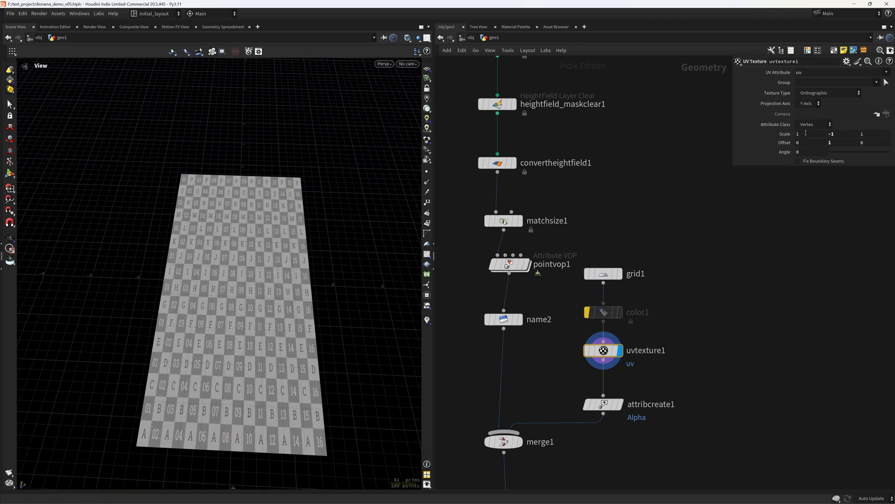
mouse_move(802, 134)
middle_down()
mouse_move(778, 139)
mouse_move(799, 136)
middle_up()
scroll(263, 316, down, 3)
middle_drag(262, 294, 260, 276)
key(ctrl+s)
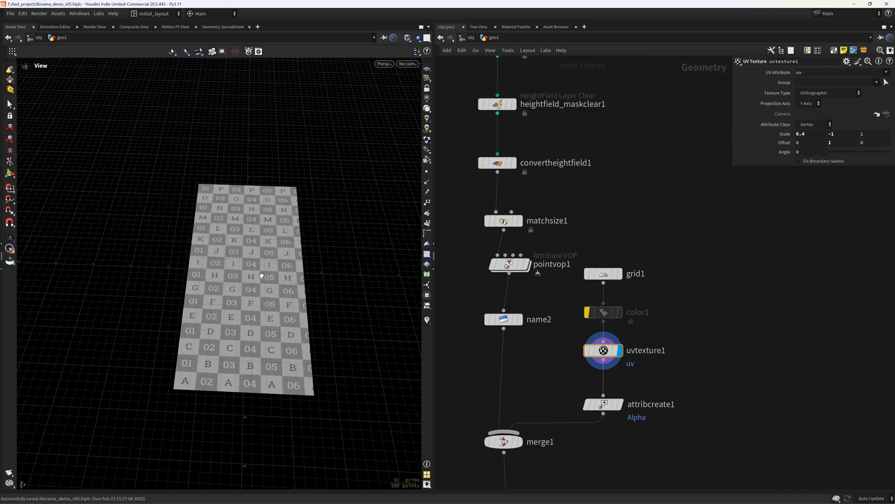
- Bypass attribcreate1, tuck it closer below uvtexture1, and move merge1 down to make room
drag(260, 276, 265, 299)
scroll(280, 299, up, 1)
scroll(547, 363, down, 1)
middle_drag(548, 364, 545, 318)
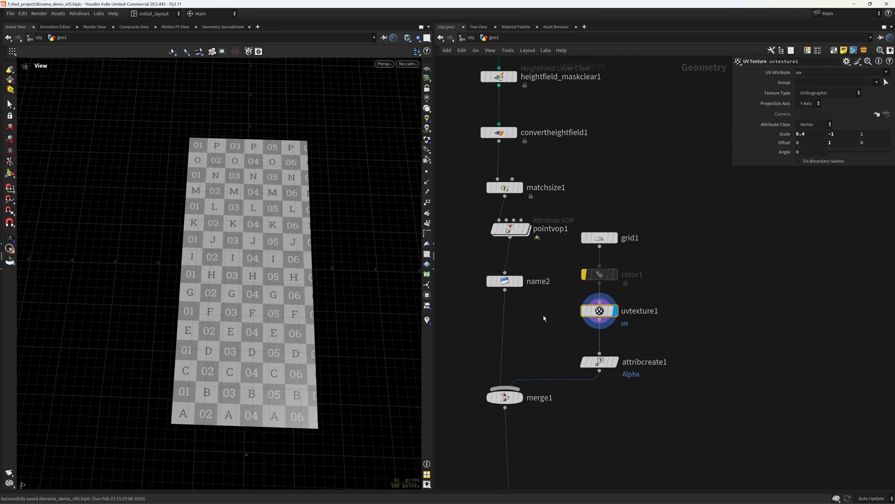
scroll(544, 317, up, 1)
mouse_move(612, 366)
click(583, 344)
drag(606, 368, 607, 348)
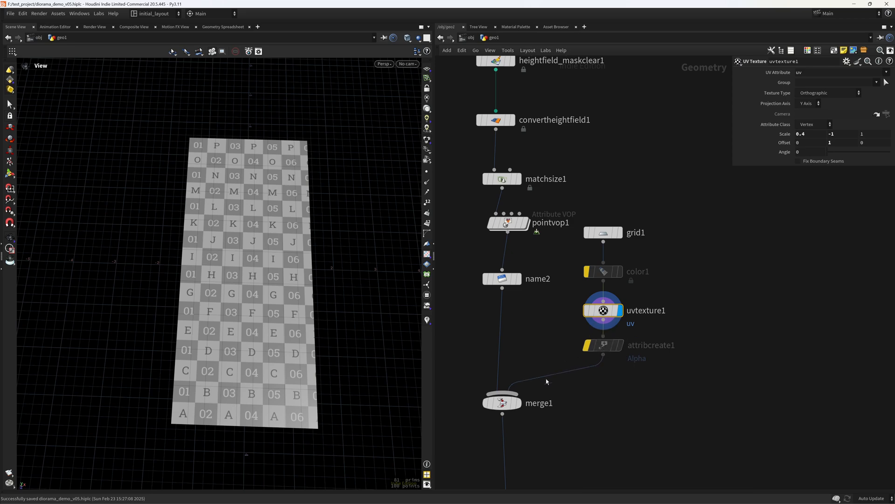
drag(504, 406, 505, 456)
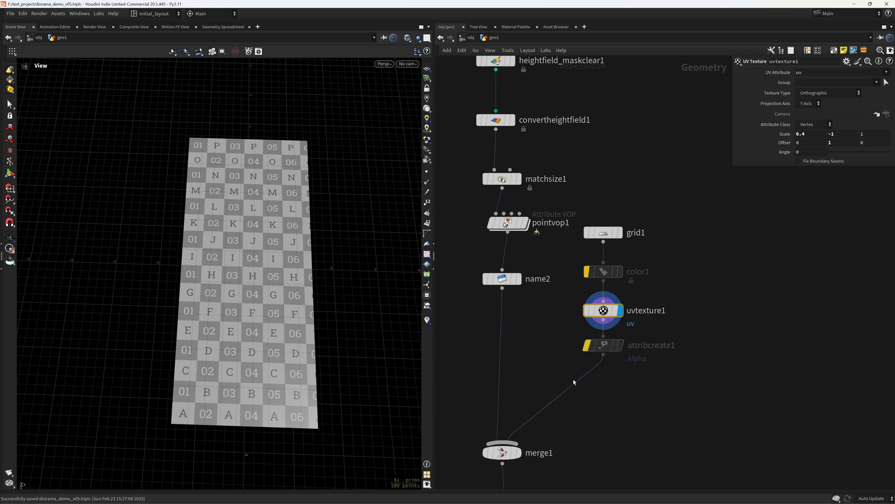
- Insert a Name node between attribcreate1 and merge1 and set its name value to water
key(Tab)
text(name)
key(Return)
click(603, 386)
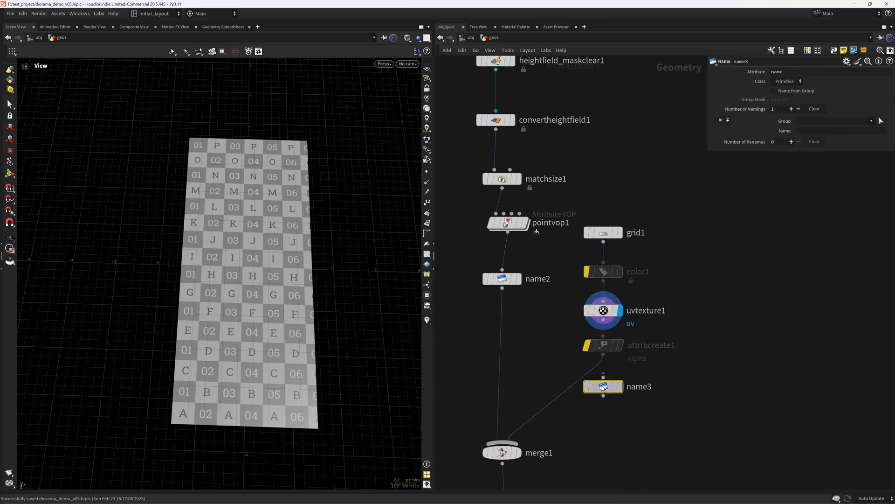
click(807, 131)
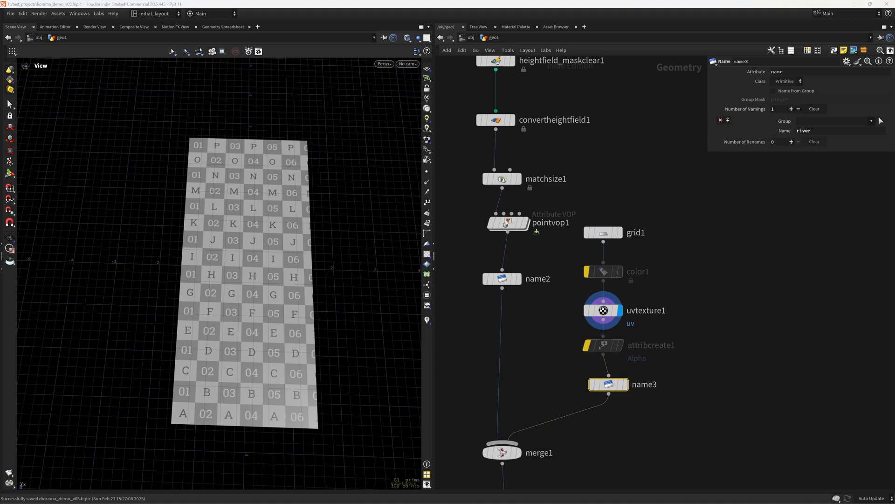
double_click(831, 131)
text(water)
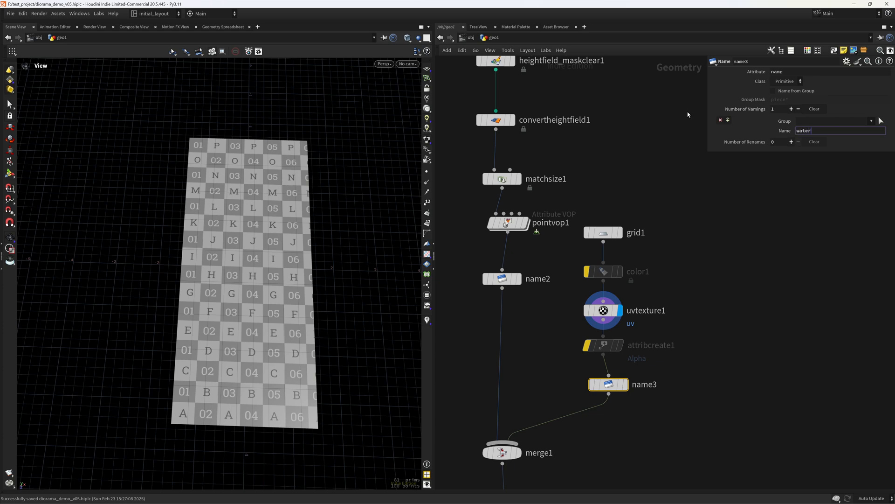
key(Return)
- Display out_terrain to check the terrain and water grid together, and save the scene
key(h)
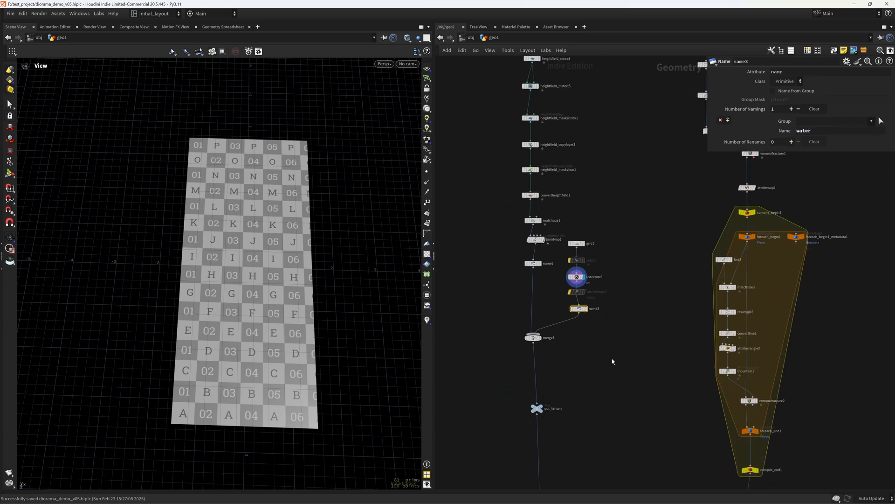
scroll(604, 344, down, 5)
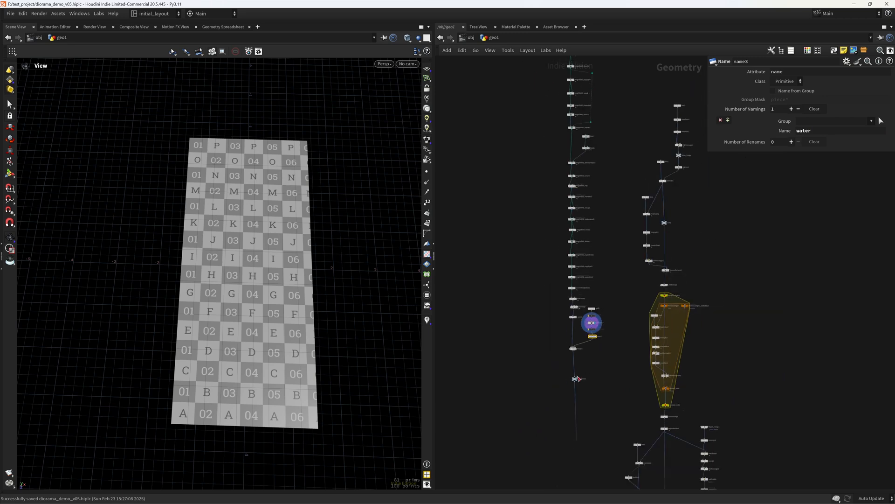
click(583, 371)
mouse_move(274, 380)
mouse_down()
mouse_move(302, 306)
mouse_move(309, 332)
mouse_up()
key(shift+w)
scroll(303, 334, up, 4)
scroll(299, 335, down, 2)
middle_drag(318, 368, 327, 353)
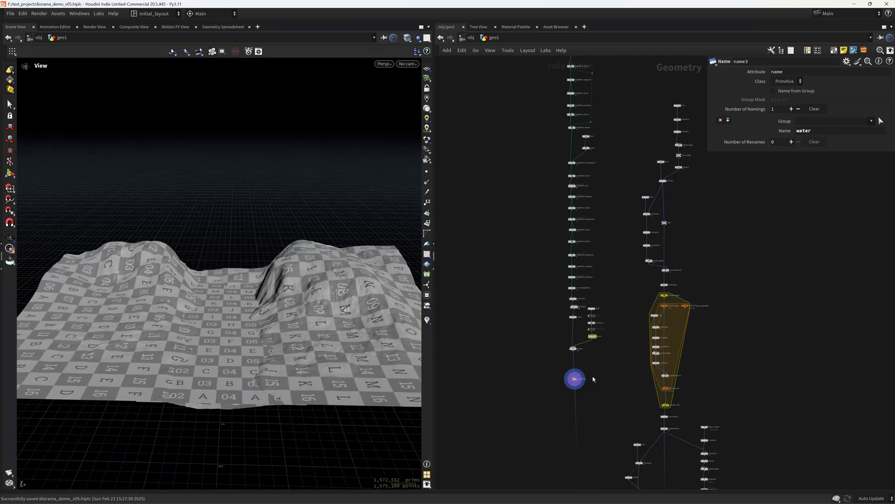
key(ctrl+s)
- Inspect the attributes of out_terrain in its node info
scroll(592, 380, up, 5)
middle_click(536, 367)
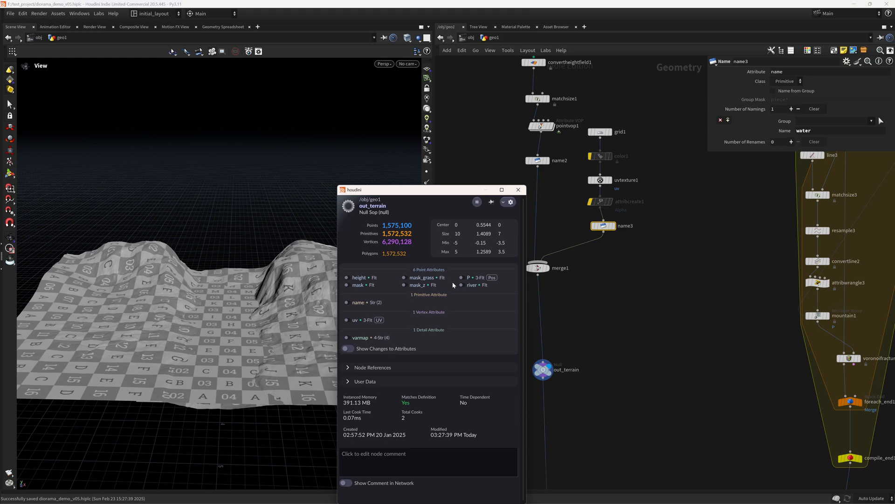
click(518, 189)
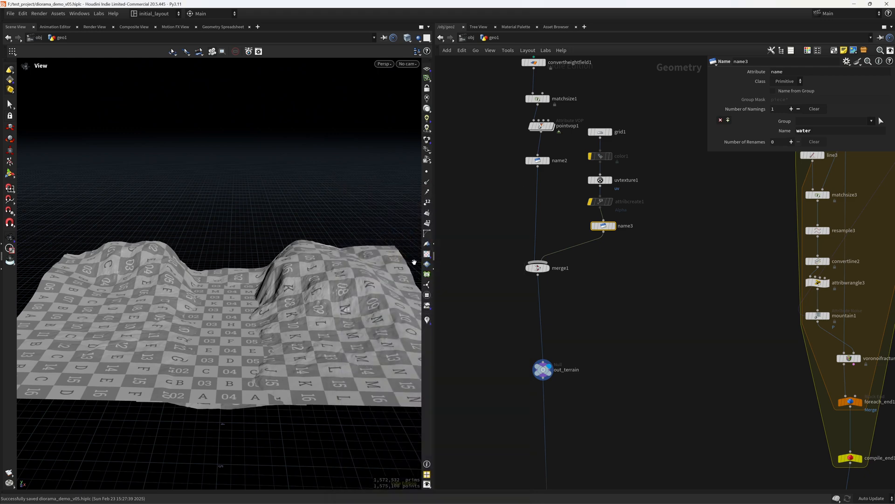
- Turn off the UV checker display in the viewport and save the scene
click(426, 255)
key(shift+w)
scroll(356, 330, down, 2)
key(ctrl+s)
key(shift+w)
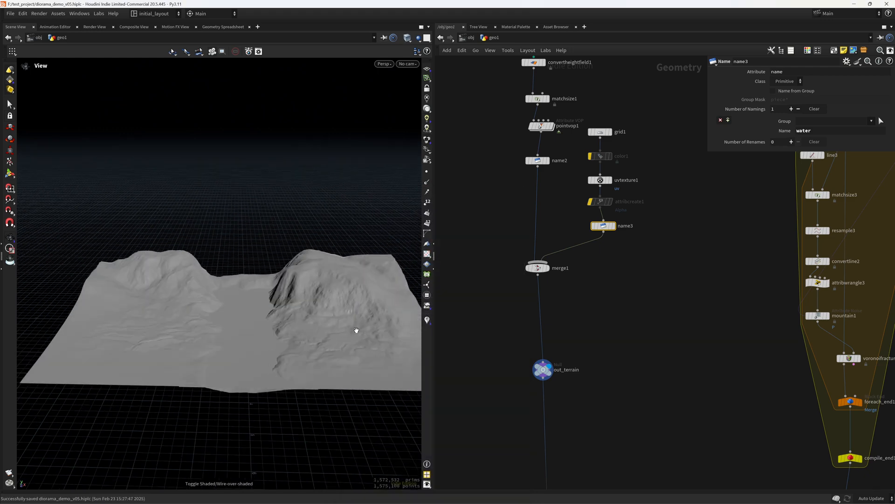
- Display merge3 to examine the complete stone bridge
scroll(356, 330, down, 2)
scroll(616, 354, down, 5)
middle_drag(636, 398, 590, 242)
middle_drag(578, 362, 543, 200)
middle_drag(561, 383, 539, 251)
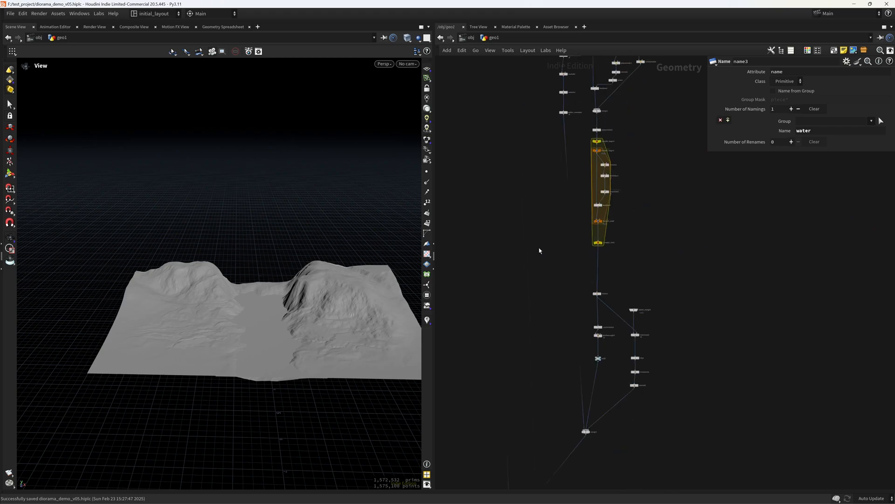
middle_drag(539, 434, 540, 344)
scroll(586, 352, up, 5)
click(584, 312)
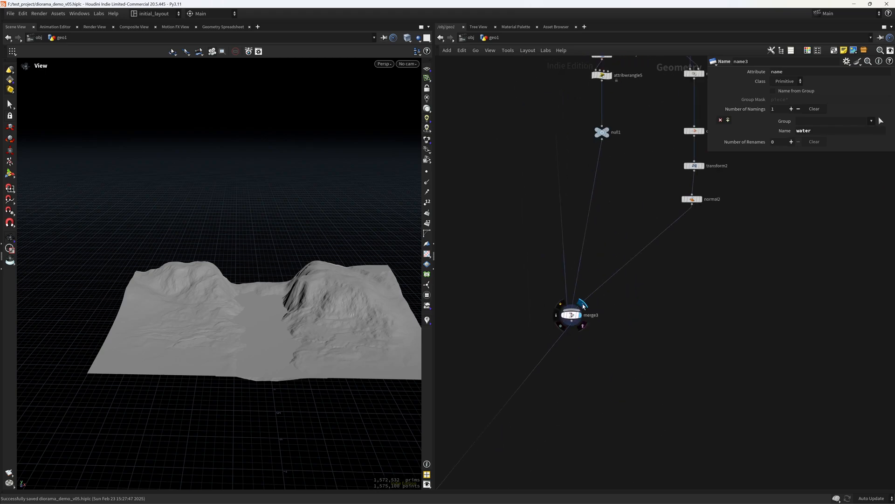
scroll(364, 294, up, 5)
drag(322, 294, 292, 302)
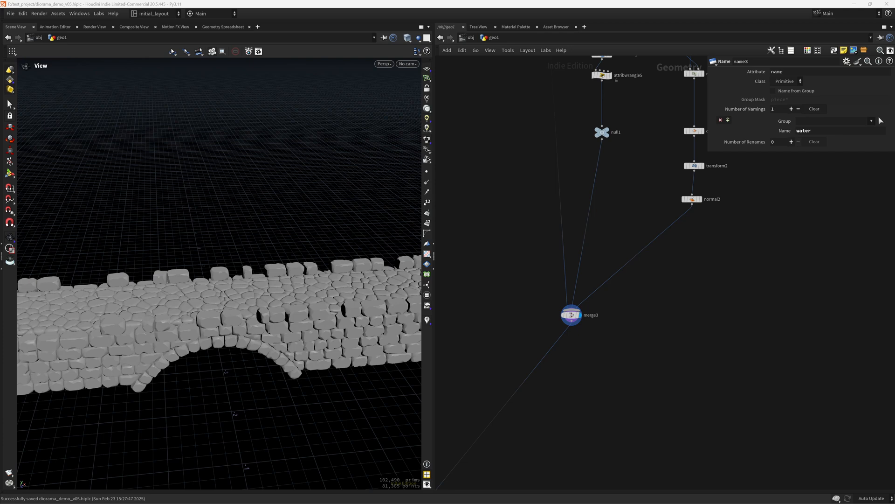
- Display soften_normals1 in the bridge network and insert a Name node directly below it
middle_drag(616, 118, 616, 466)
middle_drag(555, 67, 579, 340)
middle_drag(562, 131, 566, 256)
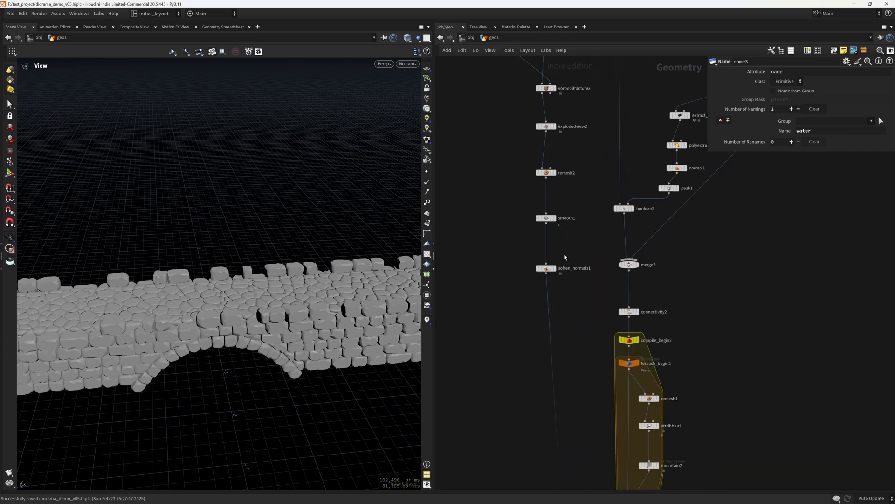
click(559, 257)
scroll(564, 305, up, 1)
key(Tab)
text(name)
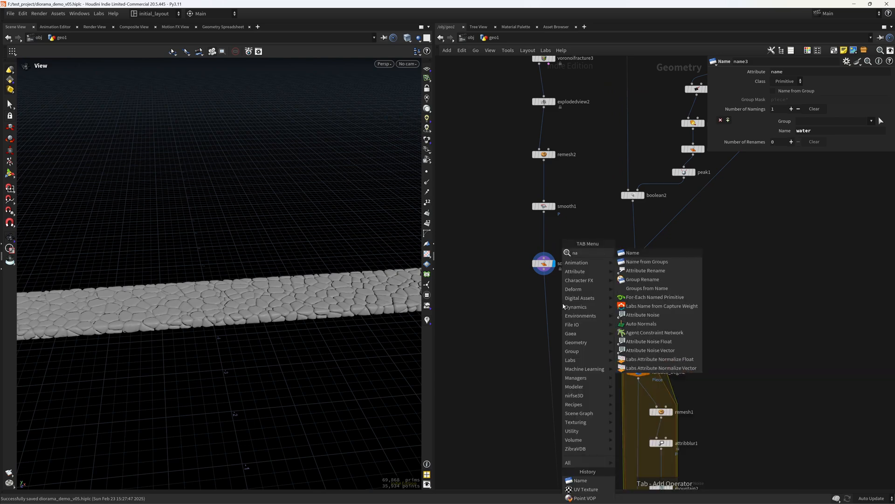
key(Return)
key(Return)
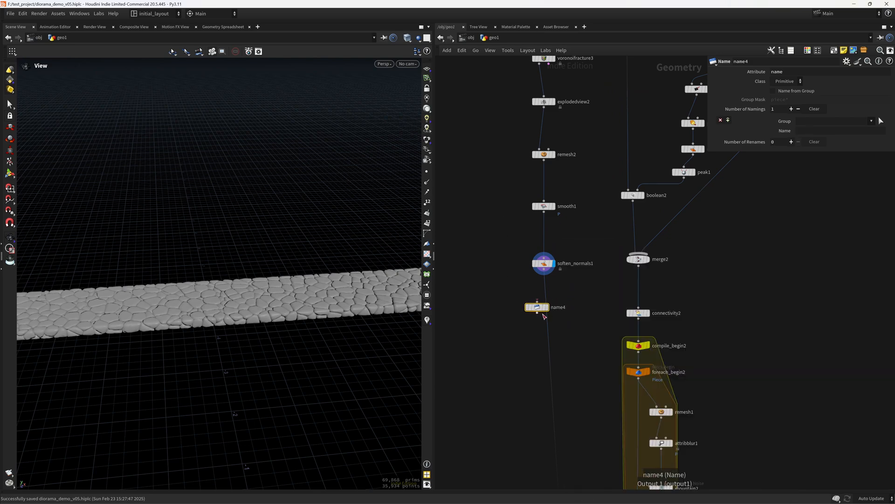
click(552, 318)
- Set the name value of the Name node below soften_normals1 to bridge_path
click(801, 131)
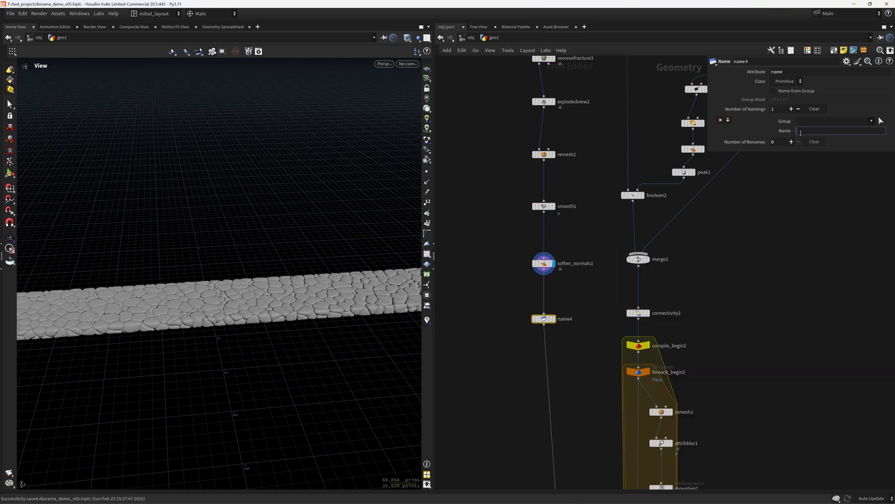
text(bridge_path)
key(Return)
- Display merge3 again to view the whole bridge, and save the scene
scroll(583, 382, down, 8)
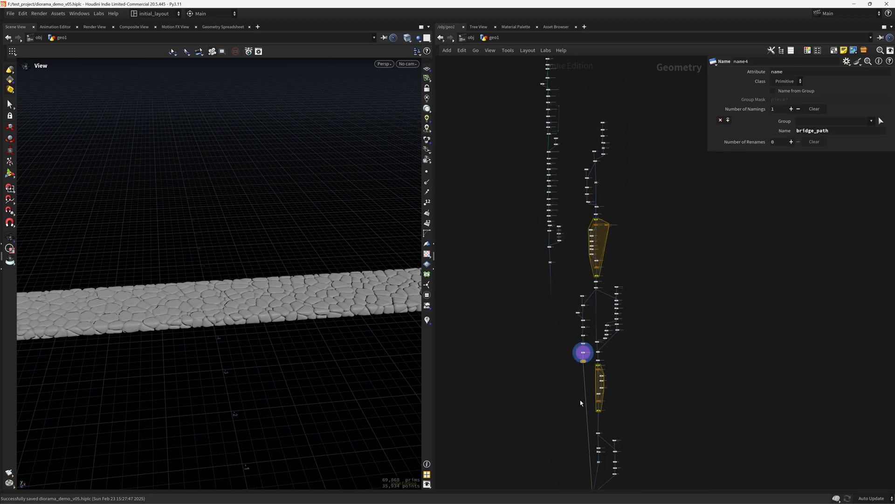
middle_drag(589, 463, 561, 329)
scroll(567, 364, up, 5)
click(569, 316)
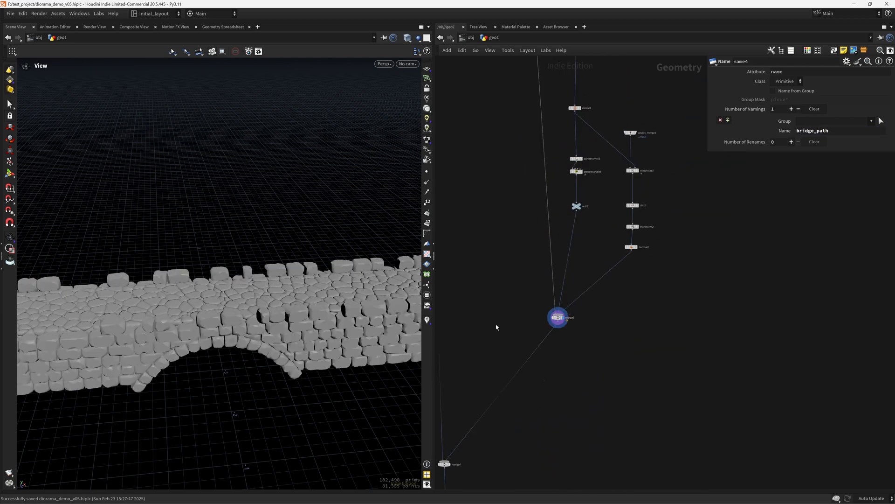
mouse_move(344, 337)
mouse_down()
mouse_move(304, 346)
mouse_move(376, 295)
mouse_move(406, 302)
mouse_move(326, 330)
mouse_move(334, 324)
mouse_up()
key(ctrl+s)
- Display null1 with the bridge's wall stones and insert a Name node between it and merge3
scroll(629, 366, down, 4)
middle_drag(639, 338, 622, 364)
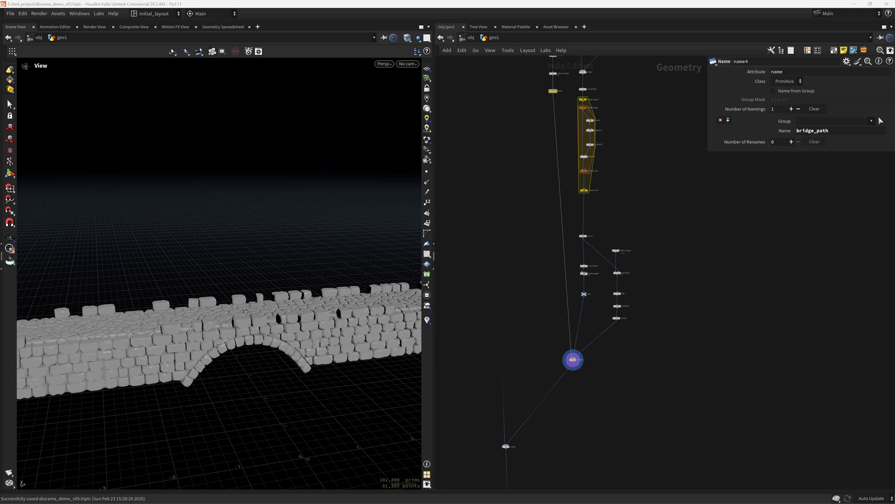
scroll(599, 309, up, 6)
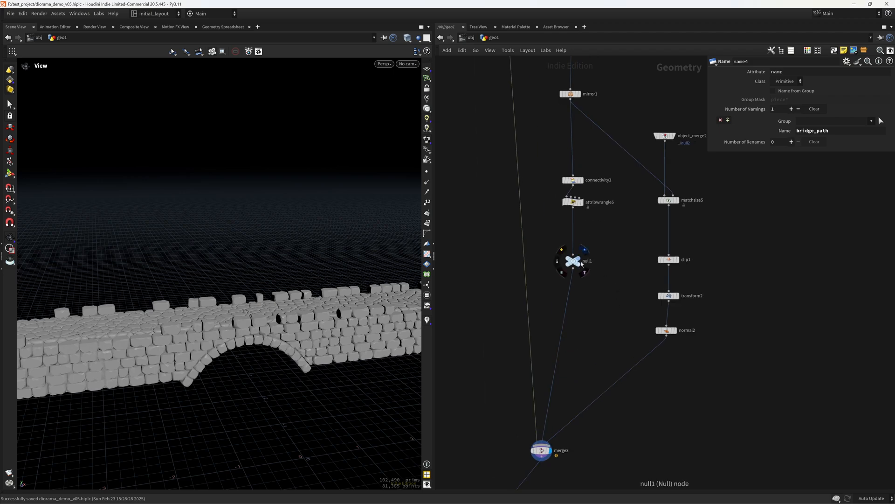
click(582, 259)
scroll(591, 301, up, 1)
key(Tab)
text(name)
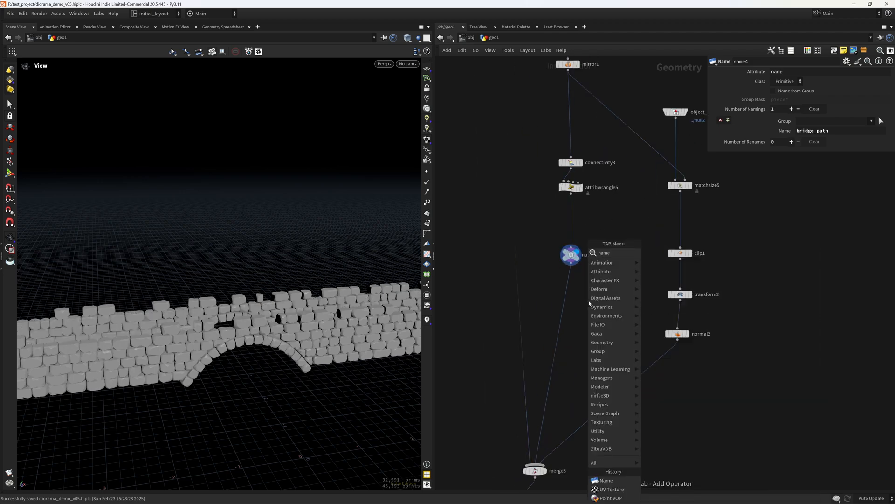
key(Return)
click(592, 303)
drag(592, 304, 576, 314)
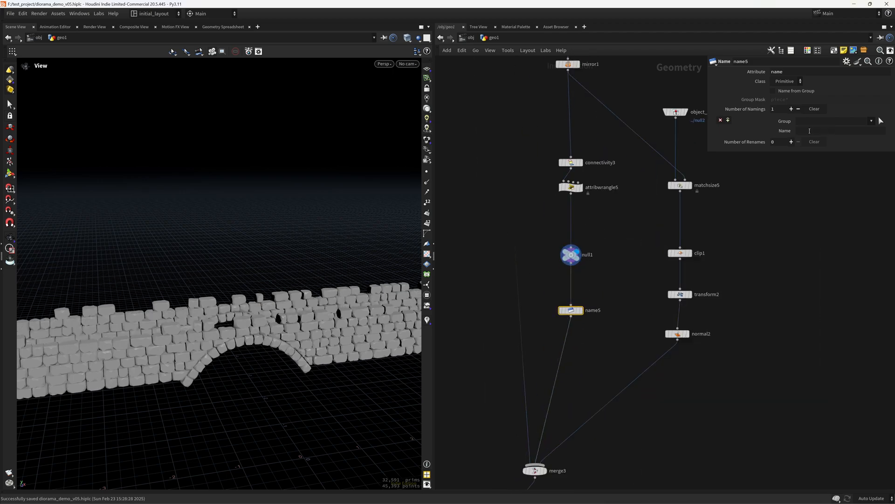
- Set the name value of the Name node below null1 to bridge_stones
click(803, 131)
text(bridge_stones)
key(Return)
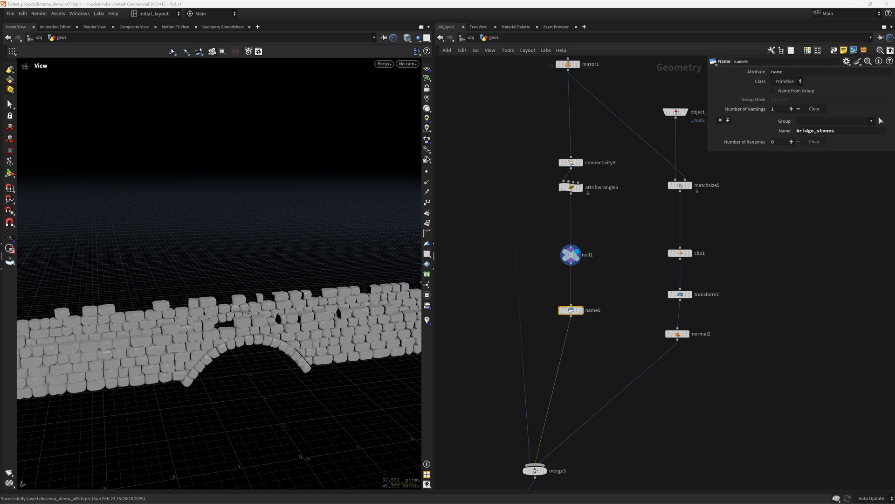
- Display normal2 and insert a copy of the bridge_stones Name node between it and merge3
click(690, 321)
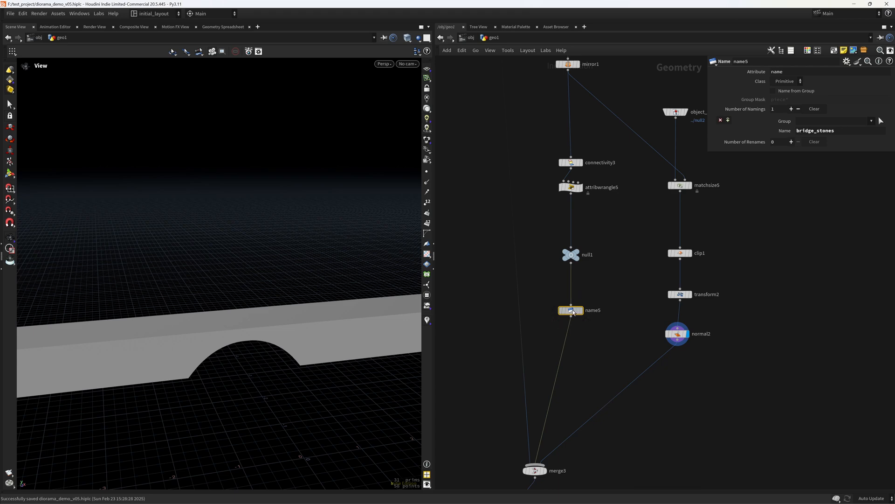
alt+drag(574, 314, 667, 365)
- Display merge3 and visualize its name attribute as colors to check the bridge's named parts
middle_drag(550, 477, 624, 341)
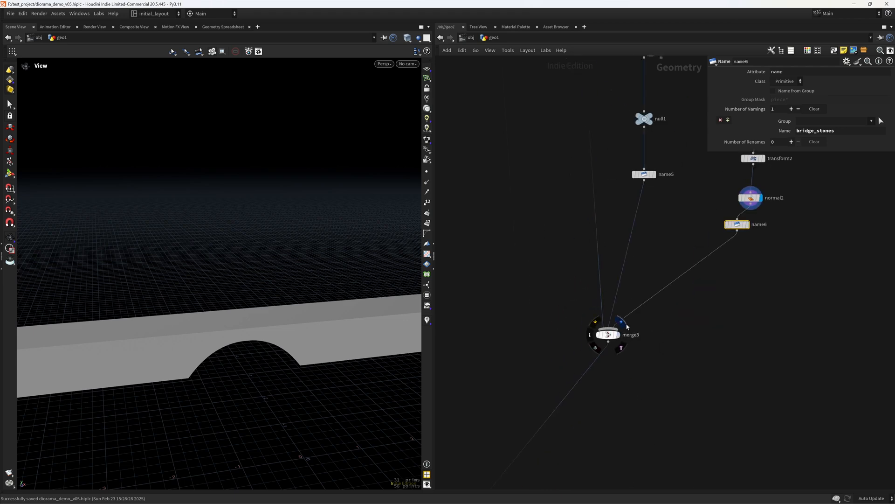
click(622, 323)
scroll(642, 365, down, 3)
middle_click(620, 340)
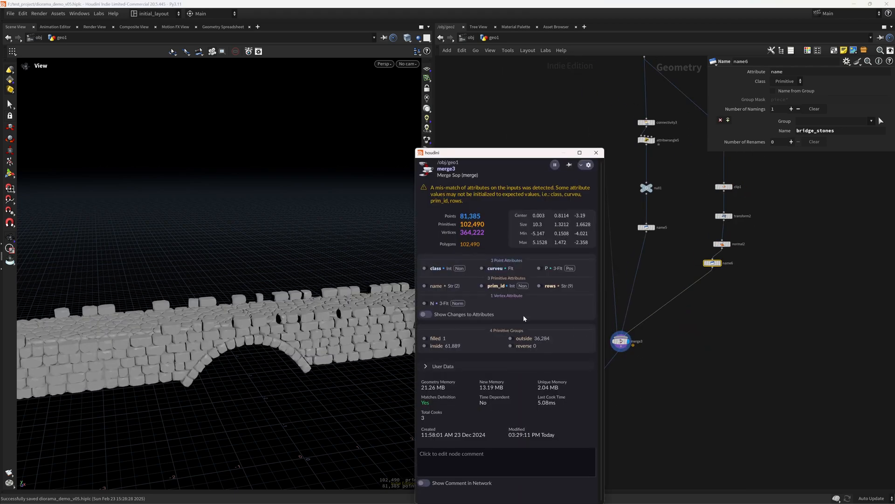
click(425, 286)
drag(254, 336, 340, 314)
middle_click(620, 340)
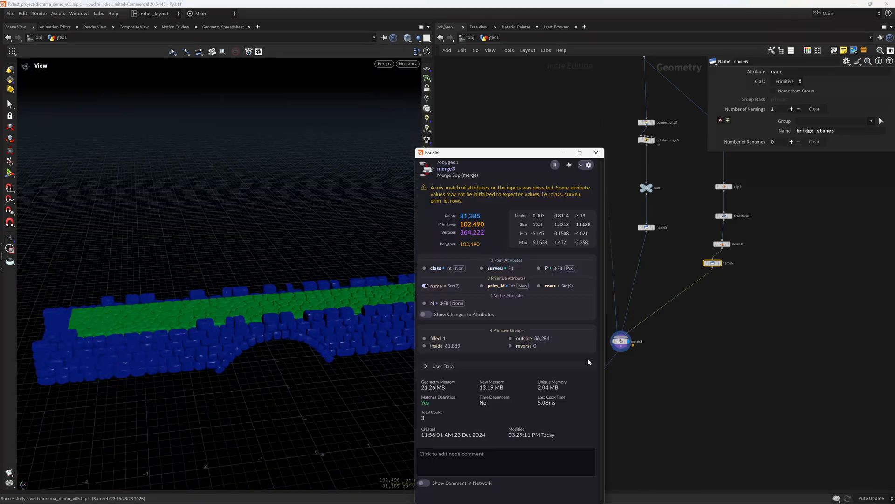
click(596, 153)
- Display merge4 to check the name colors on the full diorama, turn off the name visualization, and save the scene
scroll(583, 210, down, 4)
scroll(553, 306, up, 4)
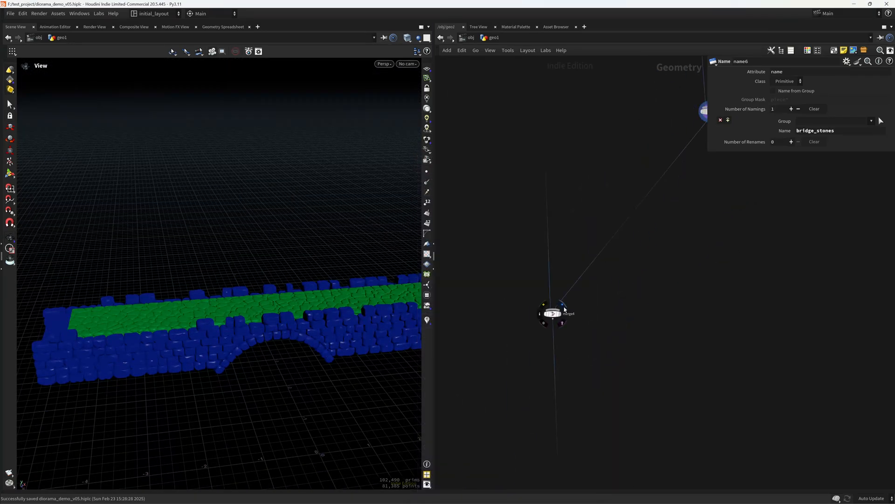
click(561, 316)
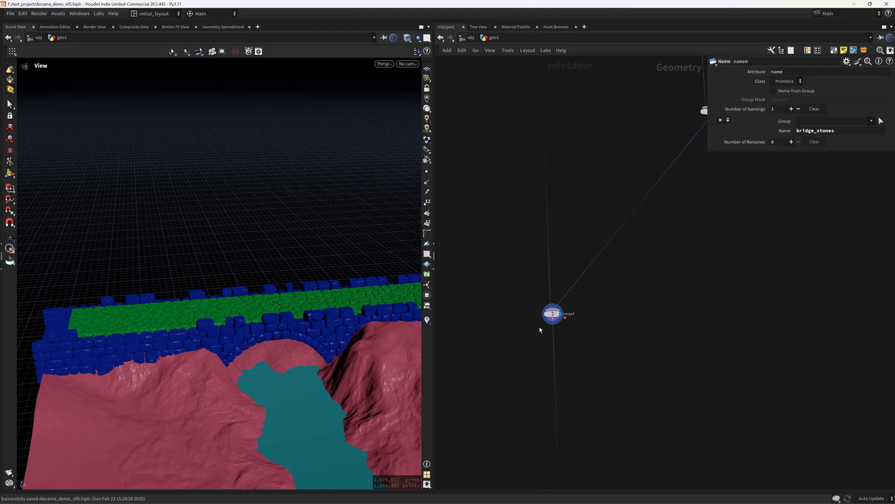
middle_click(551, 317)
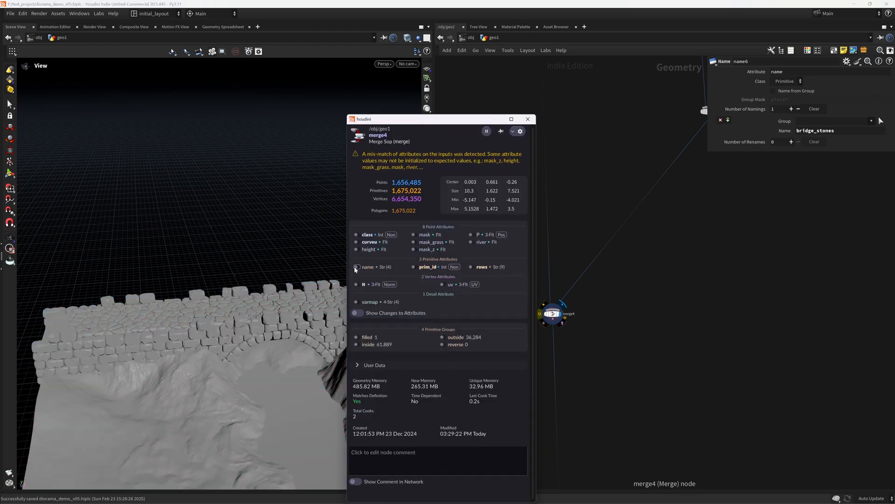
click(527, 121)
scroll(332, 329, down, 5)
key(ctrl+s)
middle_drag(330, 336, 310, 328)
scroll(271, 322, up, 5)
scroll(309, 327, down, 3)
drag(309, 327, 284, 340)
- Display null4 at the end of the ivy network and examine the vines and leaves up close
scroll(617, 361, down, 5)
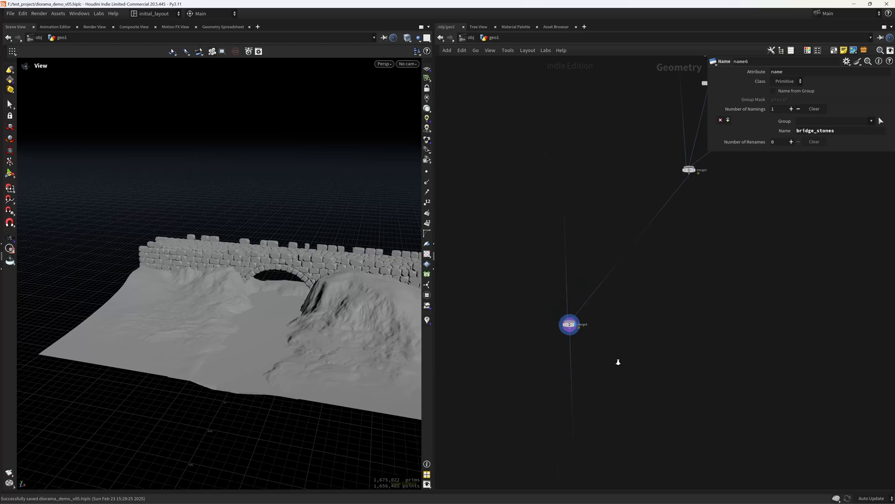
middle_drag(633, 450, 558, 228)
scroll(583, 328, up, 5)
middle_drag(597, 331, 576, 363)
scroll(550, 344, up, 2)
click(591, 375)
scroll(310, 275, up, 5)
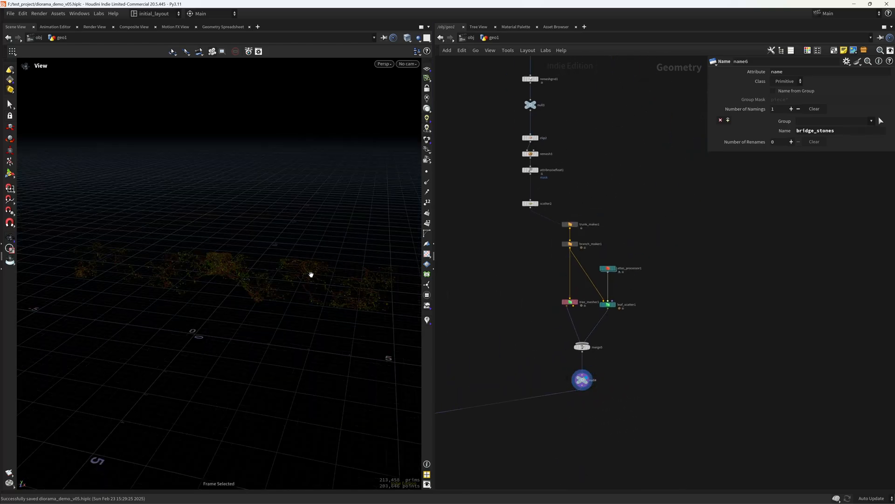
middle_drag(303, 274, 262, 273)
scroll(262, 274, up, 5)
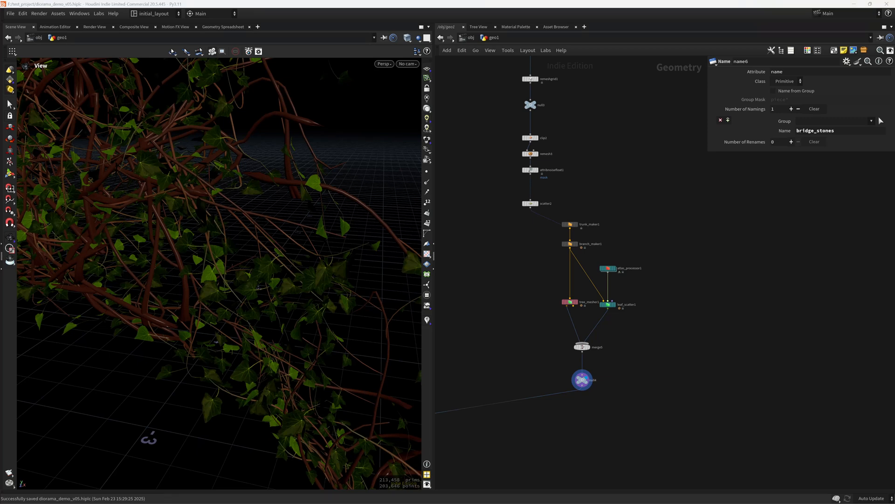
- Display tree_mesher1 to view the ivy's branches without the leaves
scroll(570, 320, up, 5)
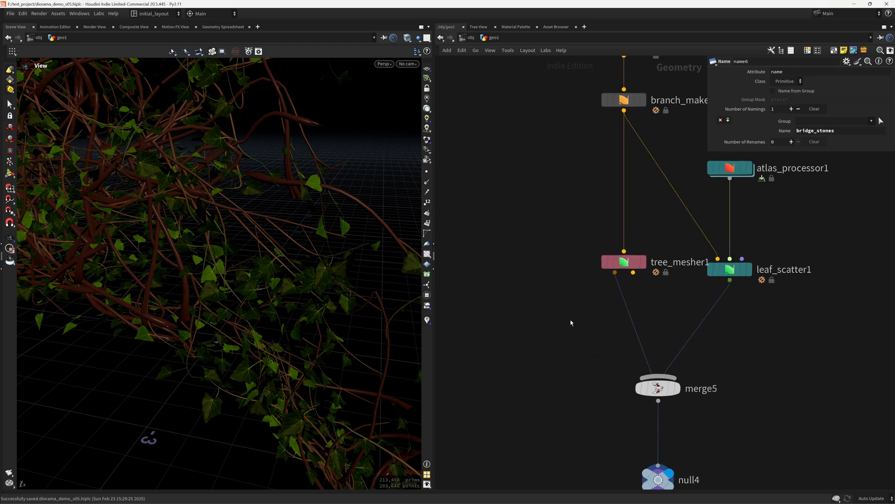
click(595, 293)
drag(352, 325, 280, 298)
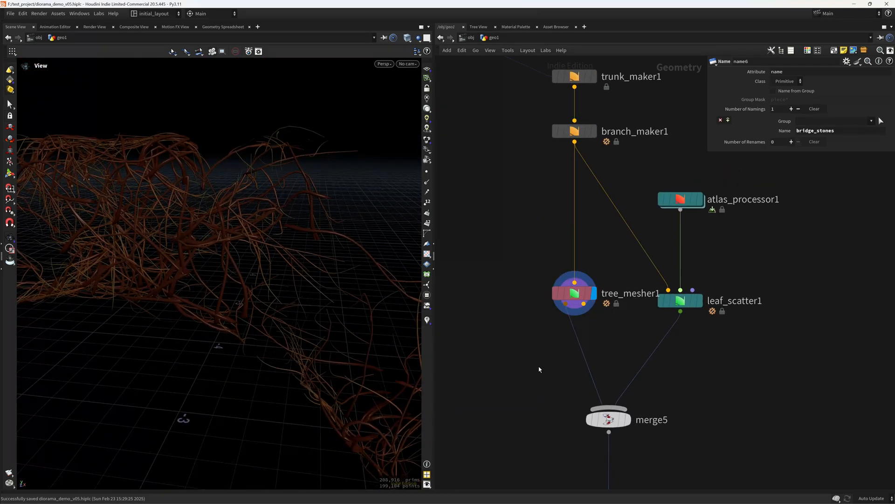
- Insert a Name node between tree_mesher1 and merge5 and set its name value to vines
key(Tab)
text(name)
key(Return)
click(539, 366)
drag(548, 369, 578, 358)
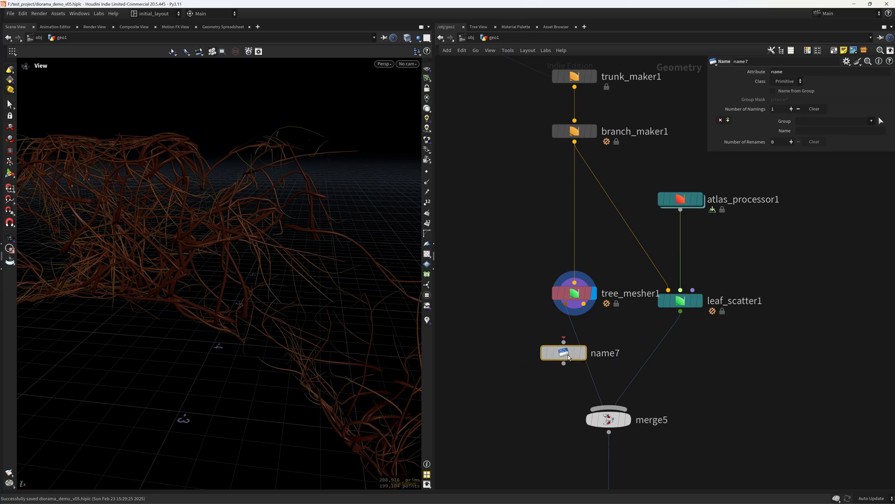
click(823, 130)
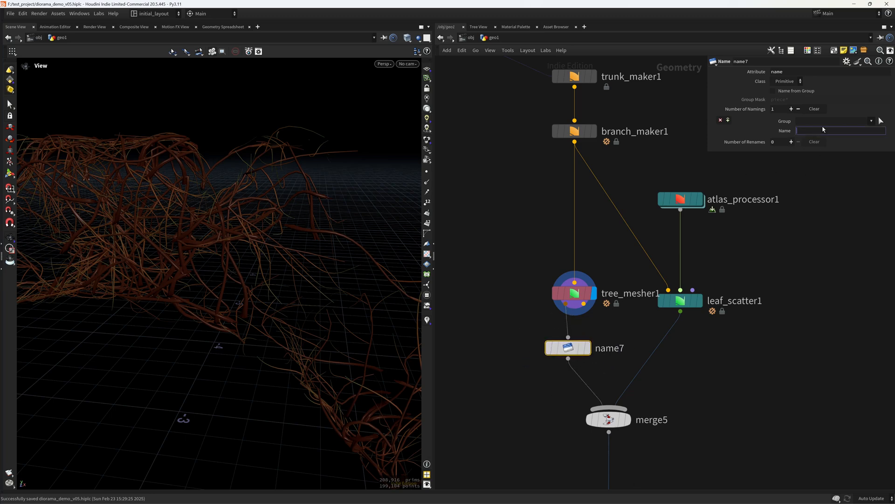
text(vines)
key(Return)
- Duplicate the vines Name node onto the wire between leaf_scatter1 and merge5 and set its name value to leaves
alt+drag(583, 350, 687, 353)
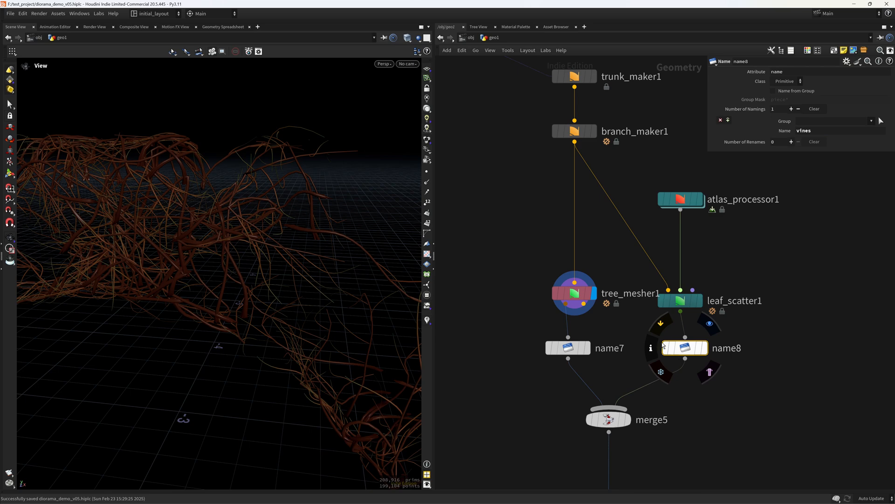
double_click(826, 131)
text(leaves)
key(Return)
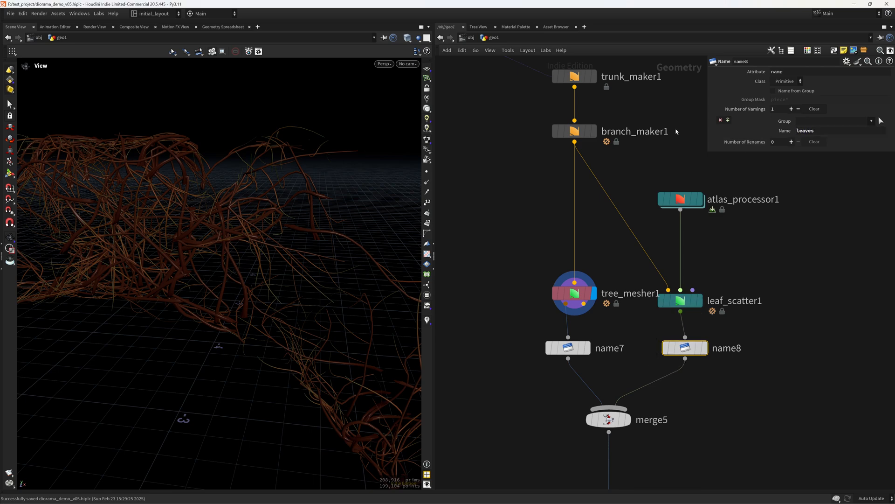
- Display the merge below the ivy branch, then display name1 under tree_mesher2 and check its name setting
key(h)
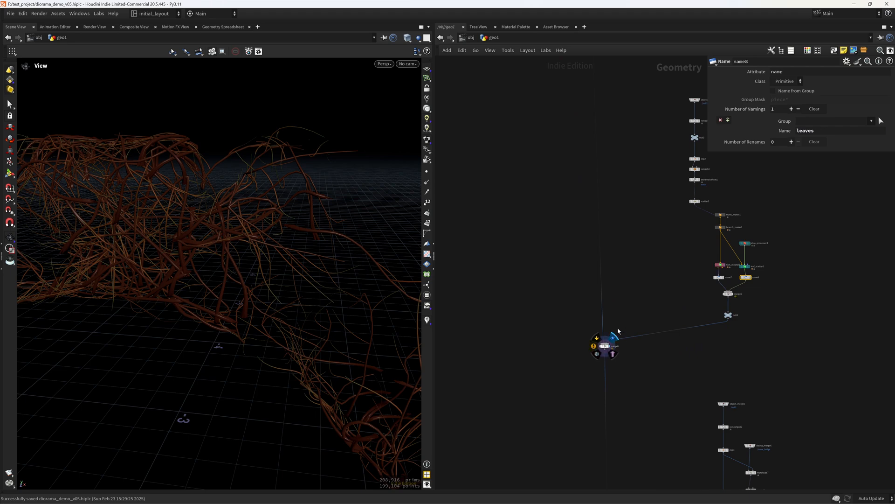
click(614, 335)
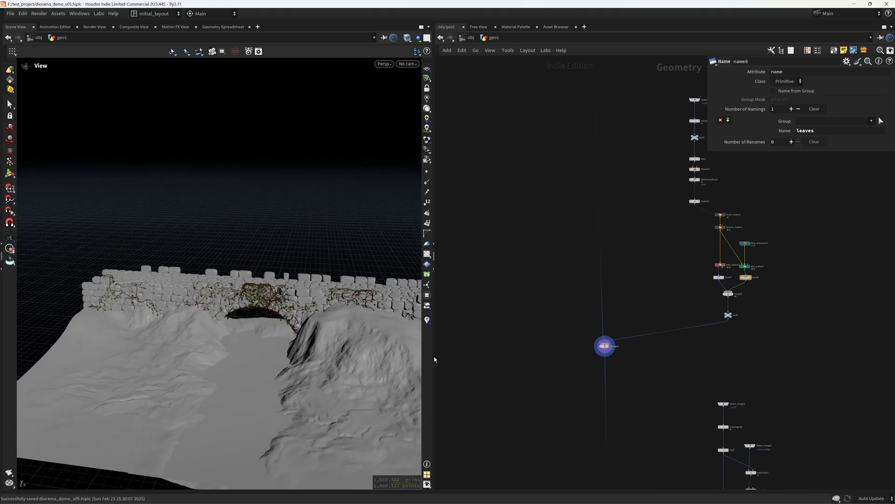
scroll(656, 403, down, 6)
middle_drag(656, 404, 604, 260)
scroll(620, 351, up, 9)
middle_drag(592, 320, 593, 359)
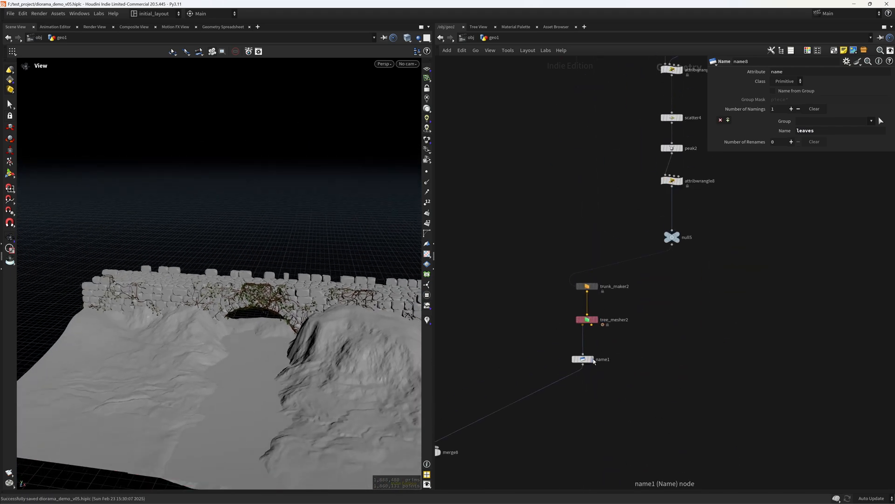
click(594, 359)
key(f)
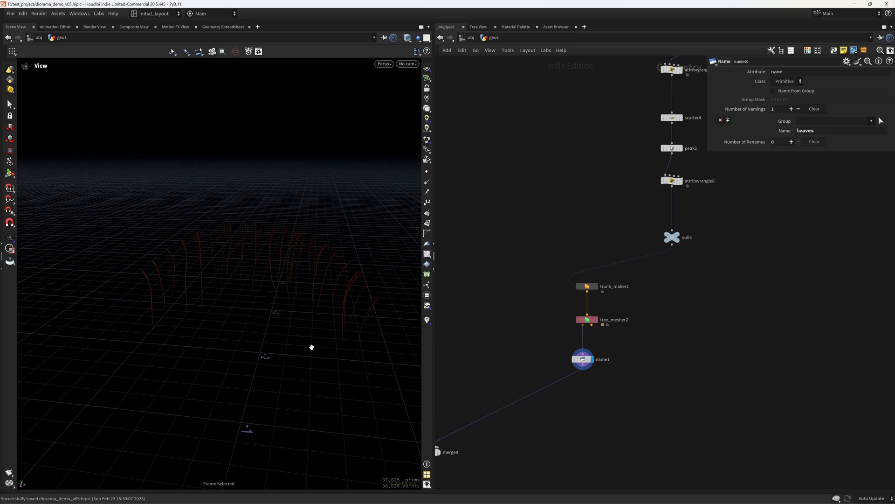
click(583, 358)
scroll(534, 355, down, 5)
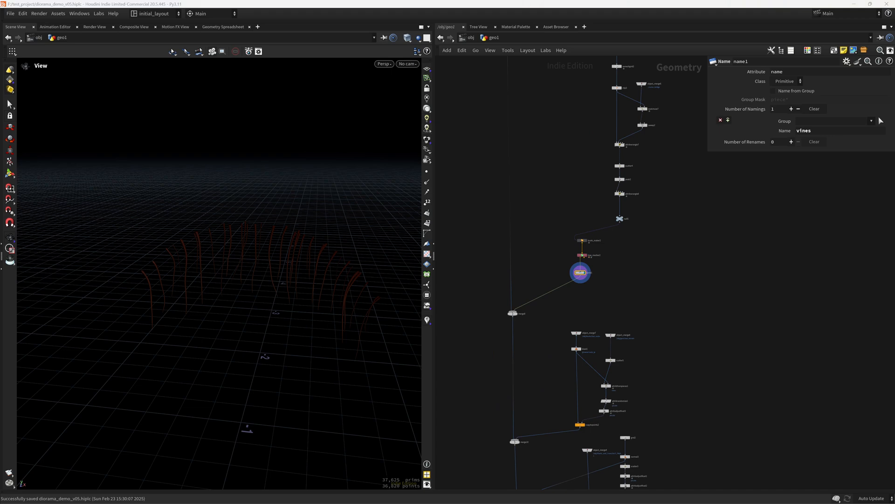
- Display copytopoints2 to view the scattered rocks, then disconnect merge10 and the rock branch from the main chain
scroll(550, 409, down, 1)
middle_drag(549, 410, 541, 331)
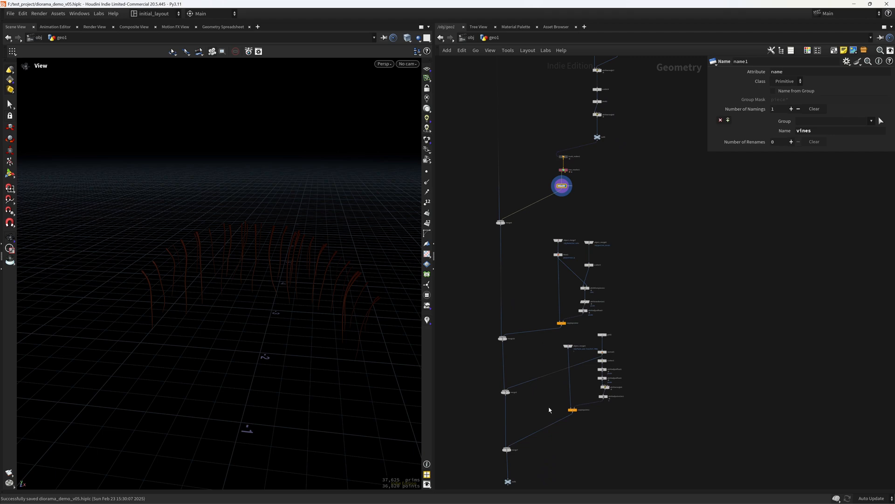
scroll(543, 355, up, 6)
middle_drag(597, 313, 566, 368)
scroll(551, 360, up, 1)
click(554, 337)
key(y)
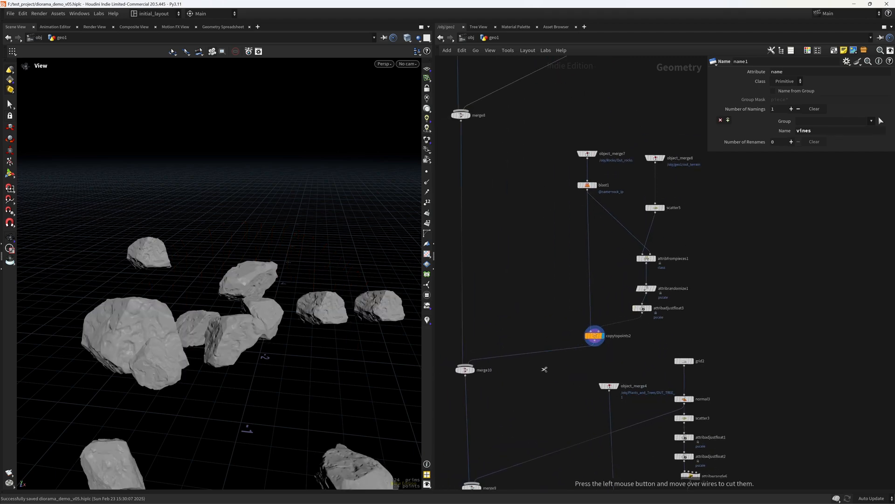
drag(544, 368, 552, 322)
drag(463, 370, 533, 367)
- Display merge8 to view the diorama without the rocks and save the scene
middle_drag(516, 408, 550, 378)
middle_drag(529, 320, 541, 486)
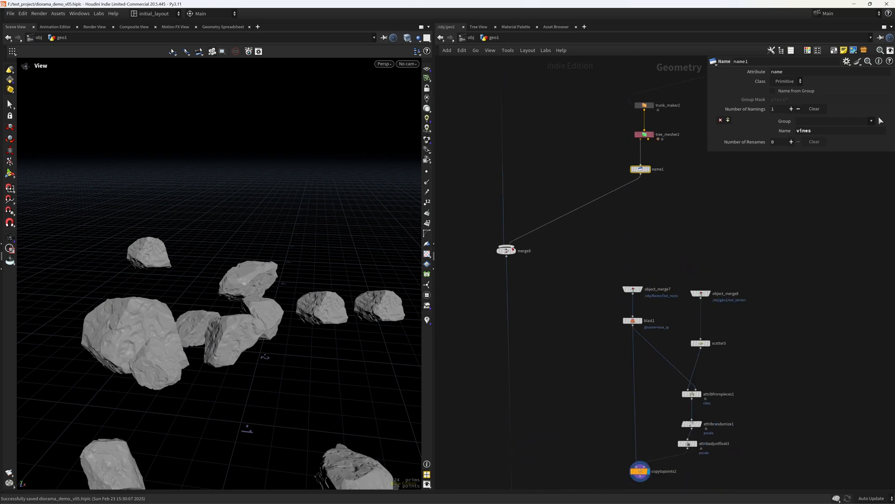
scroll(316, 360, down, 8)
mouse_move(318, 361)
middle_down()
mouse_move(372, 370)
mouse_move(326, 344)
mouse_move(329, 357)
mouse_move(307, 363)
middle_up()
key(ctrl+s)
scroll(326, 344, up, 3)
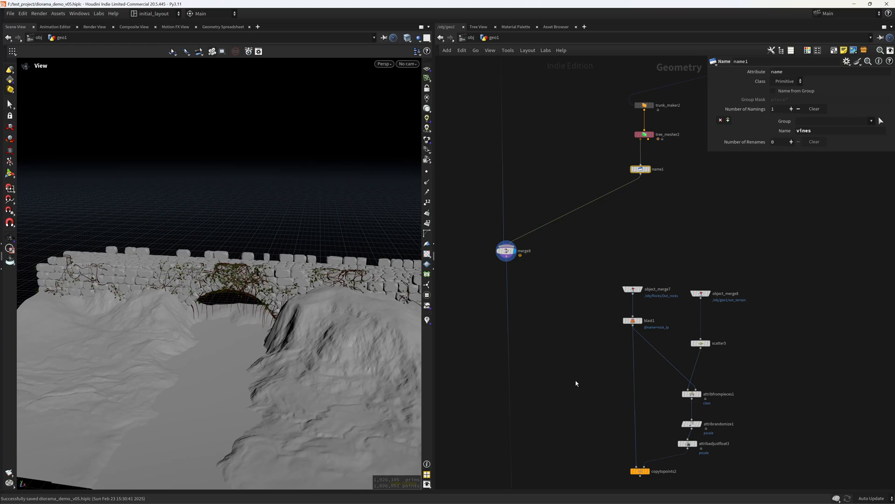
- Display merge9 and examine the flat ground behind the bridge from above with wireframe over shaded display
scroll(575, 382, down, 5)
middle_drag(568, 409, 565, 272)
scroll(566, 409, up, 4)
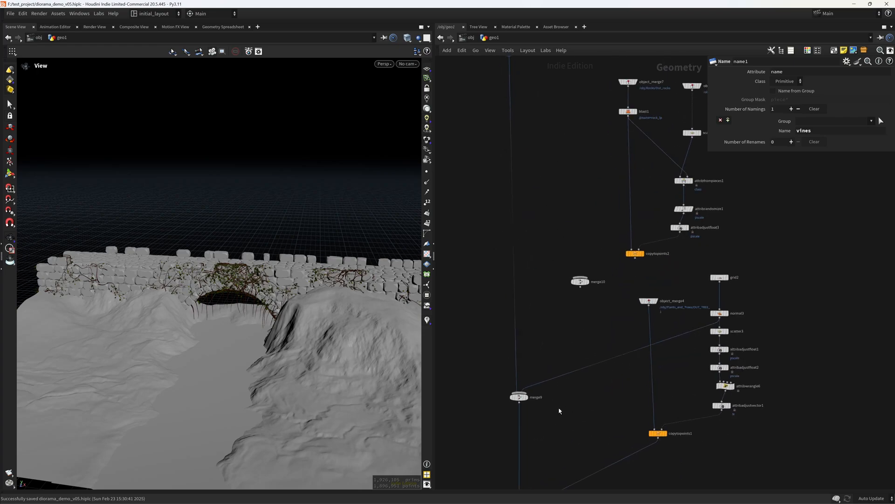
middle_drag(559, 411, 566, 406)
click(536, 392)
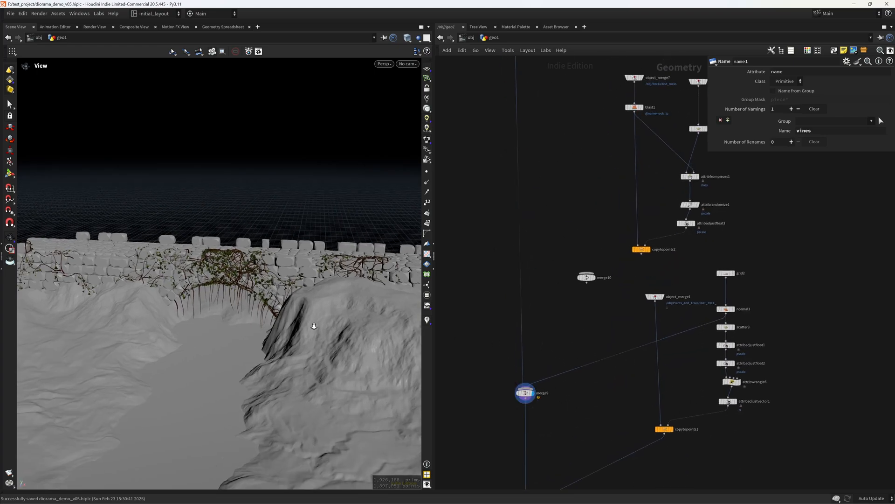
scroll(313, 326, down, 4)
mouse_move(314, 326)
mouse_down()
mouse_move(354, 320)
mouse_move(267, 349)
mouse_up()
scroll(349, 320, down, 5)
key(shift+w)
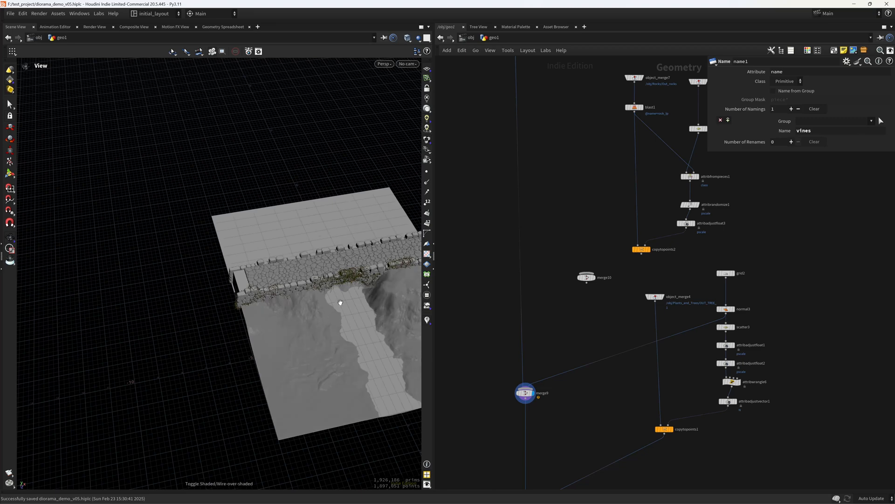
scroll(354, 314, up, 5)
- Insert a Name node on the wire between normal3 and merge9
middle_drag(636, 373, 595, 354)
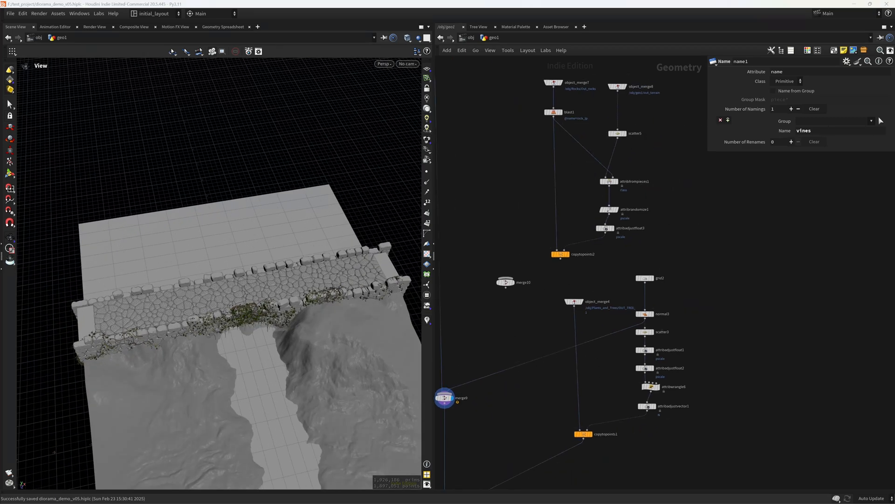
click(537, 383)
key(Tab)
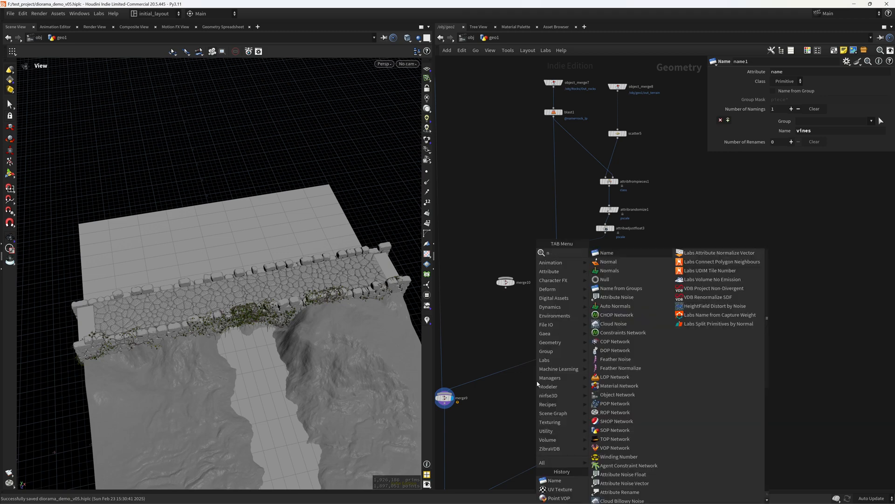
text(name)
key(Return)
click(537, 382)
drag(537, 383, 538, 366)
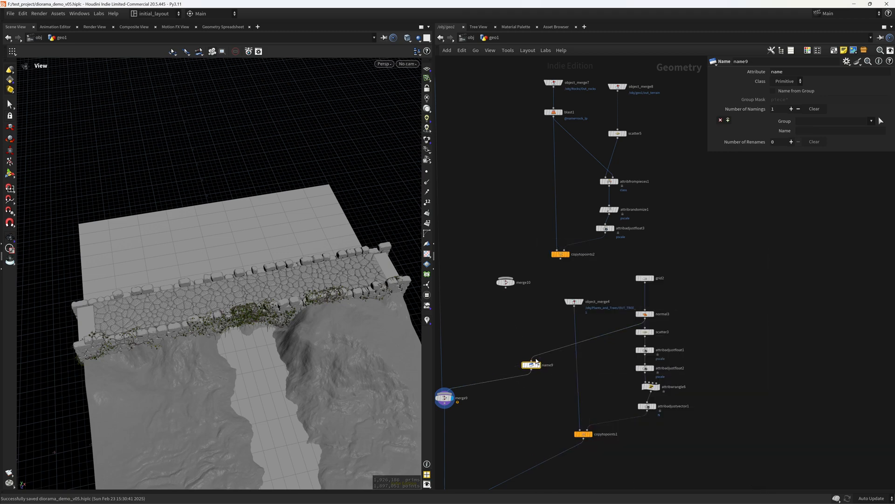
- Disconnect merge7 and the copytopoints1 branch from the main chain, and set name9's name value to terrain_back
middle_drag(549, 451, 556, 355)
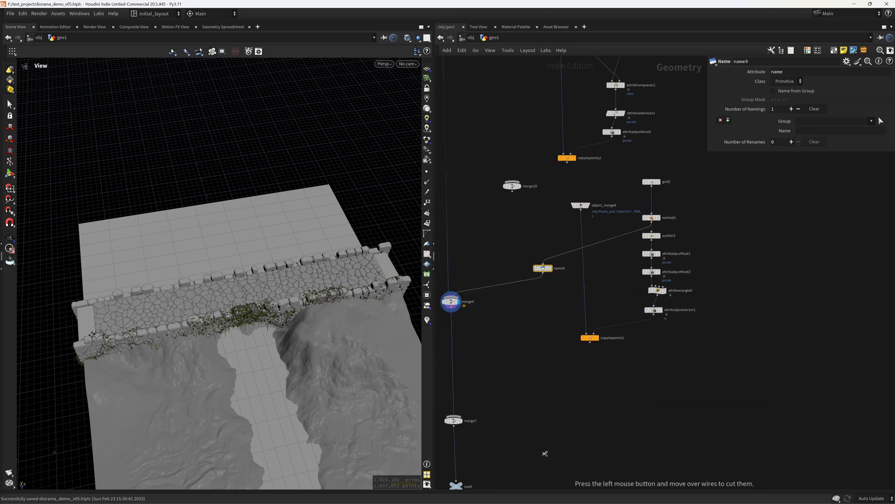
drag(454, 420, 549, 403)
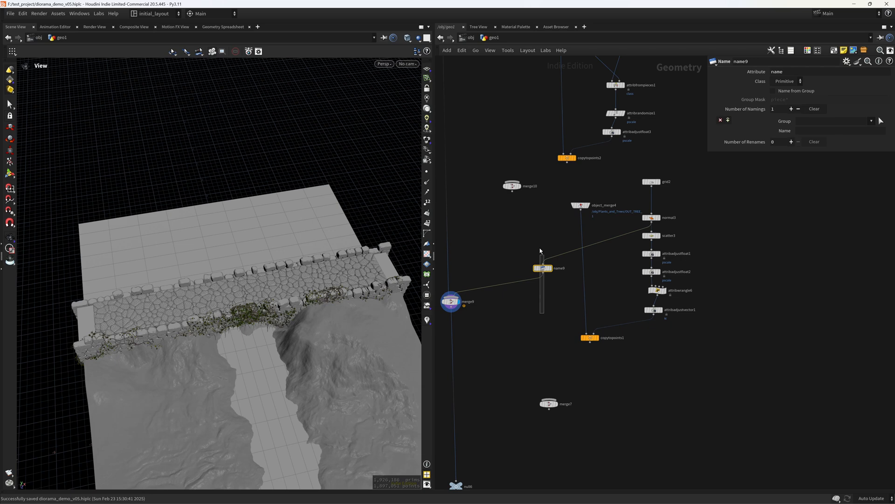
click(811, 132)
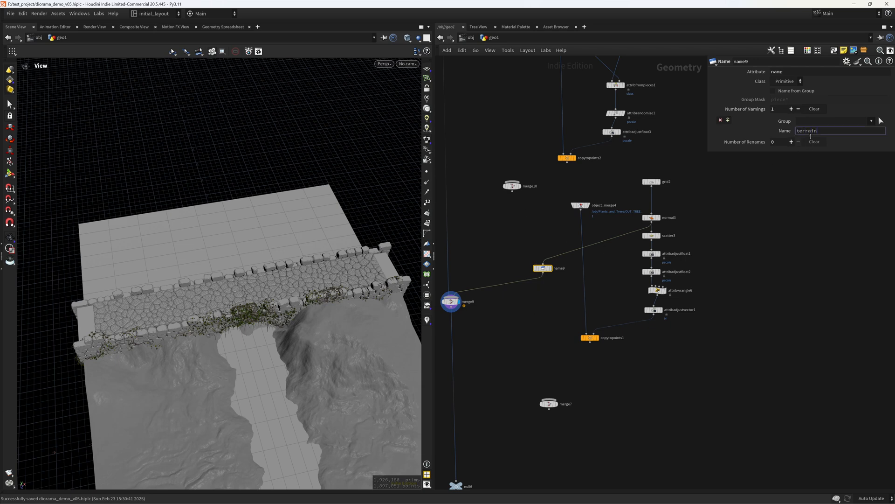
key(Return)
- Display null6 at the end of the chain, turn off the wireframe overlay in a front view, and save the scene
scroll(550, 276, down, 5)
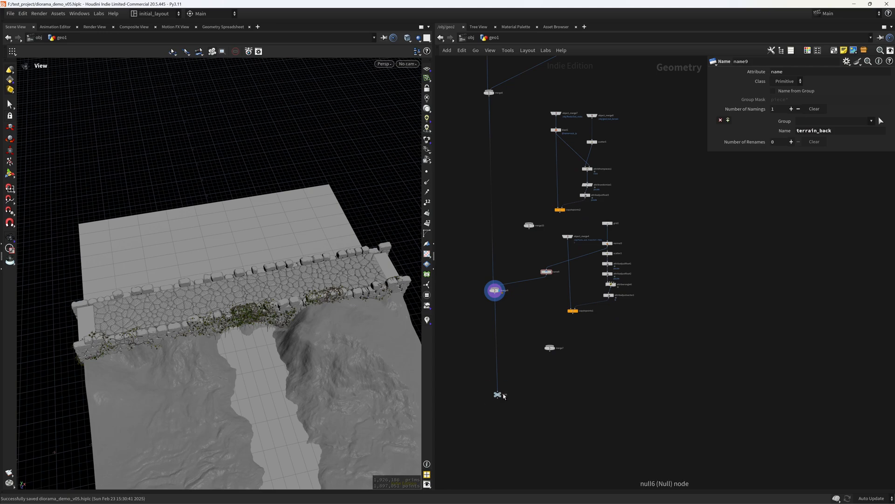
click(508, 387)
scroll(304, 321, up, 4)
drag(303, 321, 335, 322)
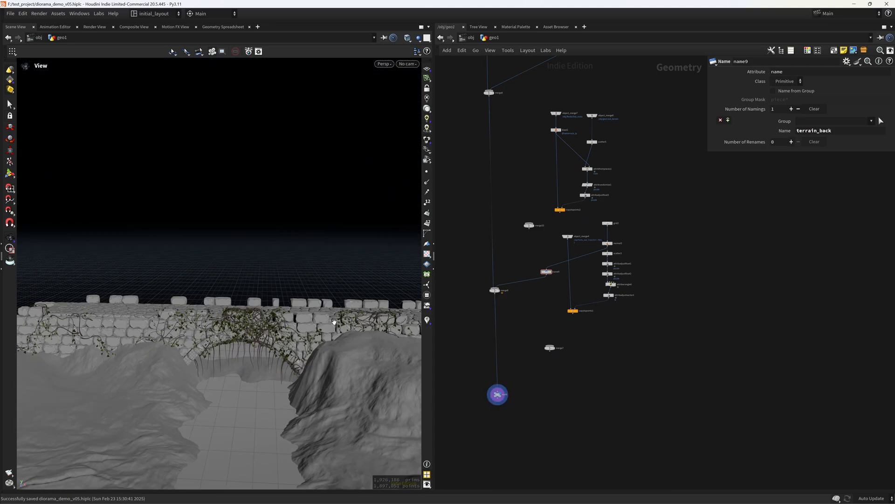
scroll(353, 336, down, 3)
middle_drag(351, 373, 336, 335)
key(shift+w)
scroll(337, 334, up, 1)
key(ctrl+s)
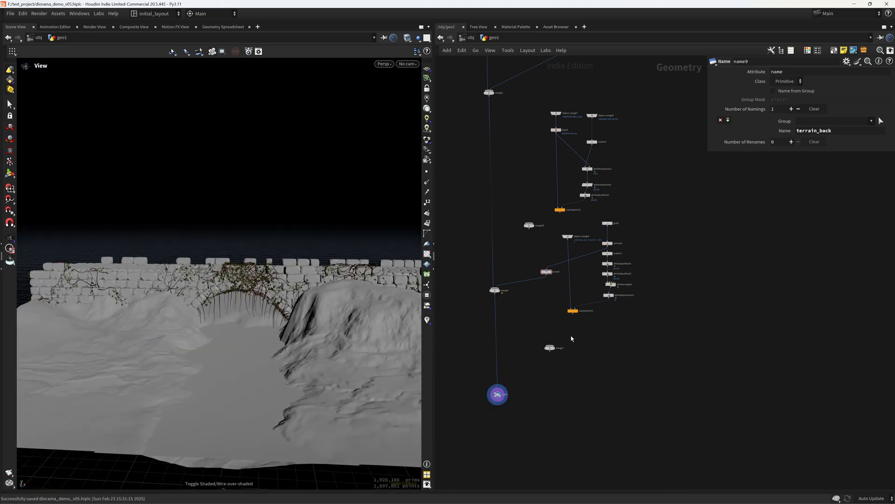
- Insert a File Cache node between merge9 and null6 and disable its Time Dependent Cache option
scroll(499, 364, up, 4)
key(Tab)
text(fi)
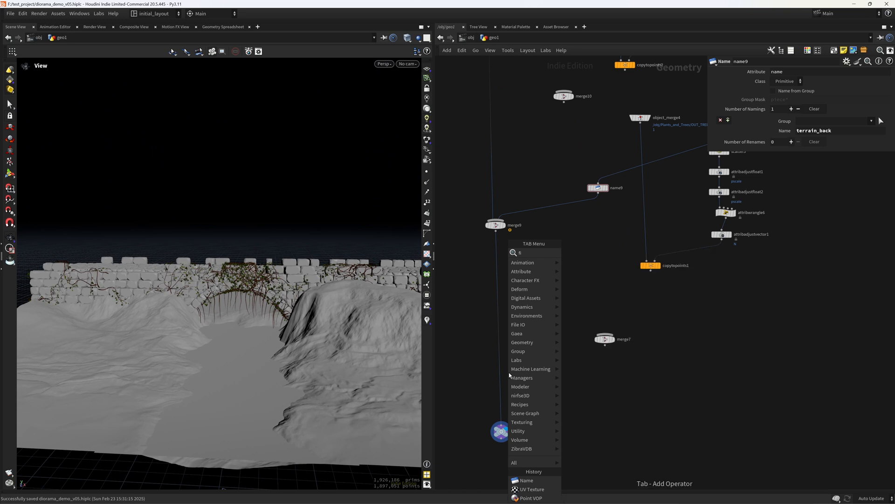
key(Return)
click(508, 373)
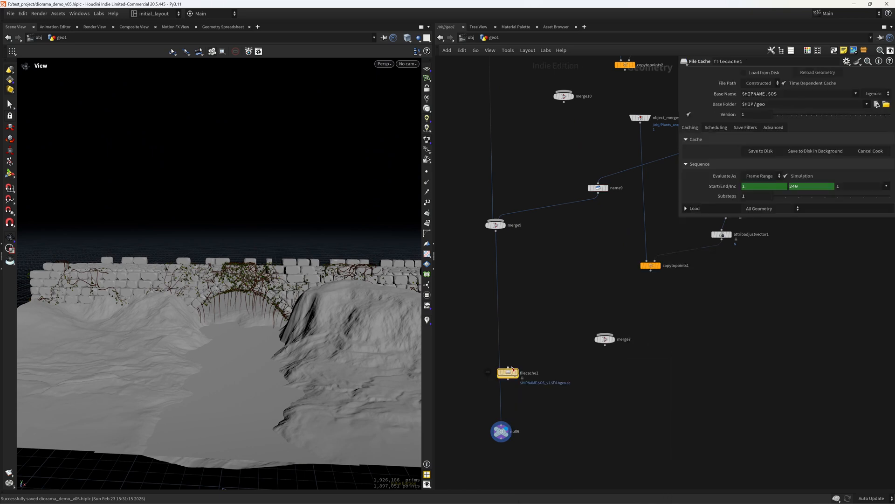
drag(512, 369, 505, 377)
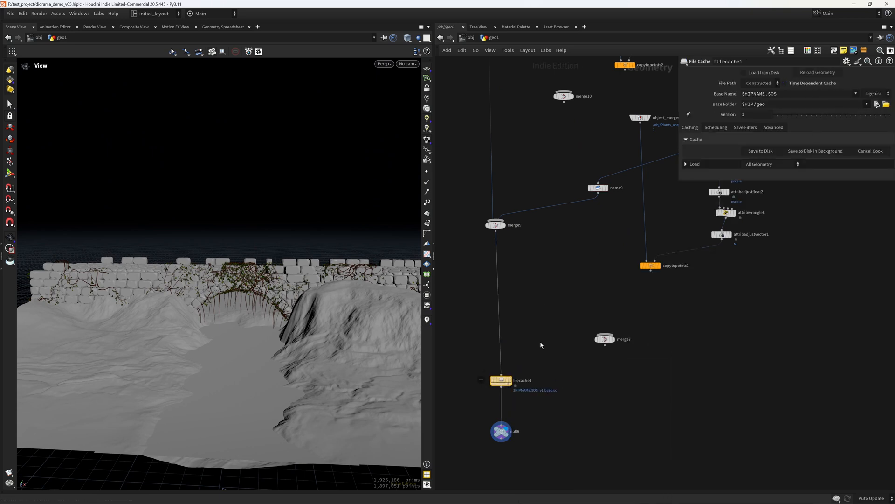
- Rename the File Cache node as env_diorama_cache and save its cache to disk
double_click(524, 381)
text(e)
text(he)
key(Return)
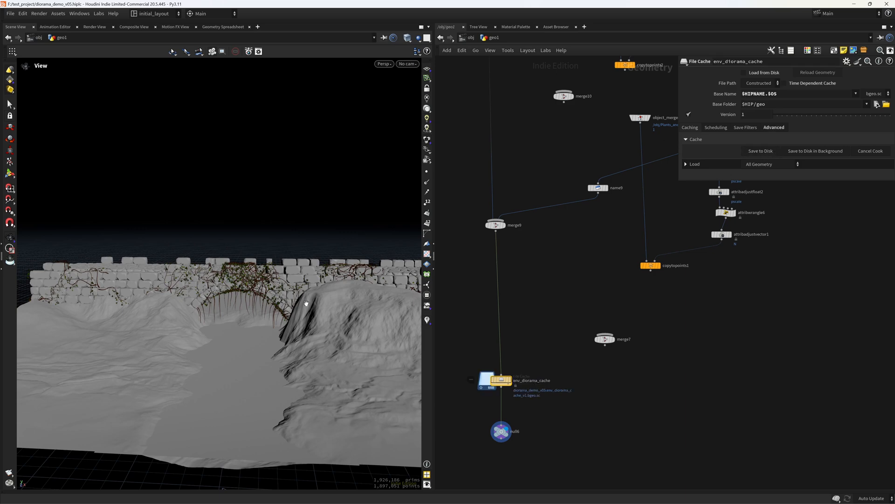
scroll(342, 331, down, 2)
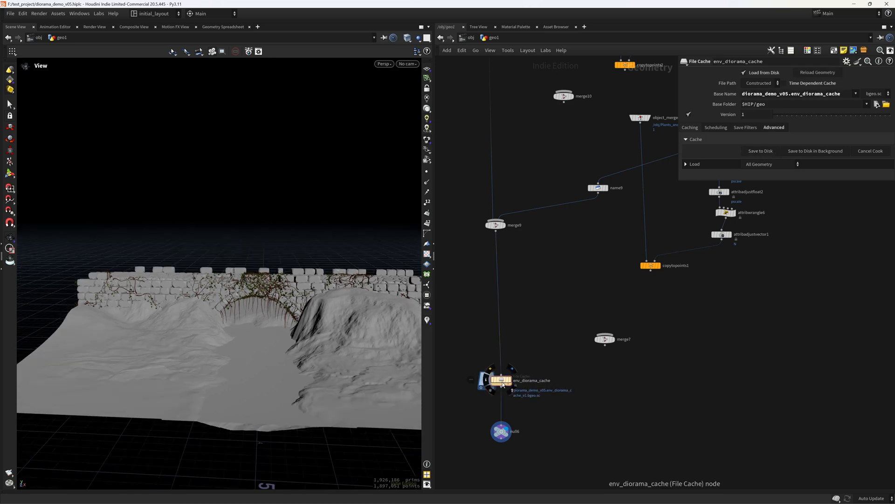
- Open the node info of env_diorama_cache and visualize the mask_grass and class attributes in turn, switching each off again
click(484, 384)
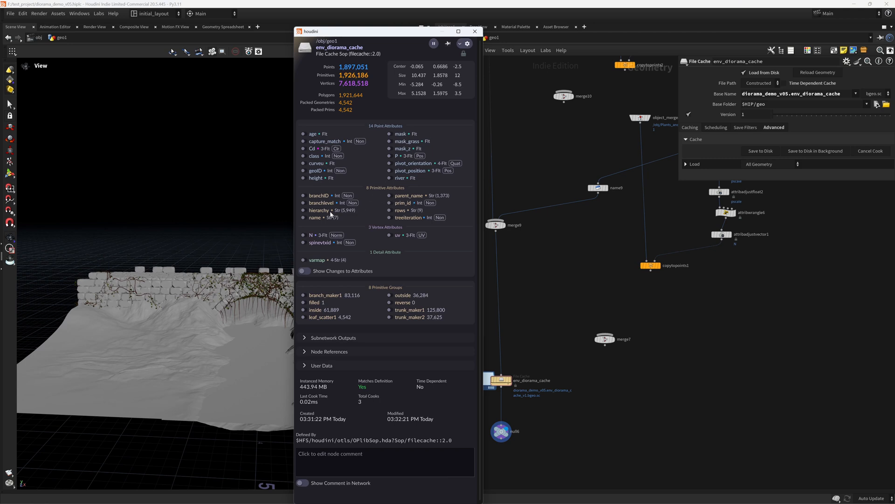
mouse_move(331, 215)
click(391, 142)
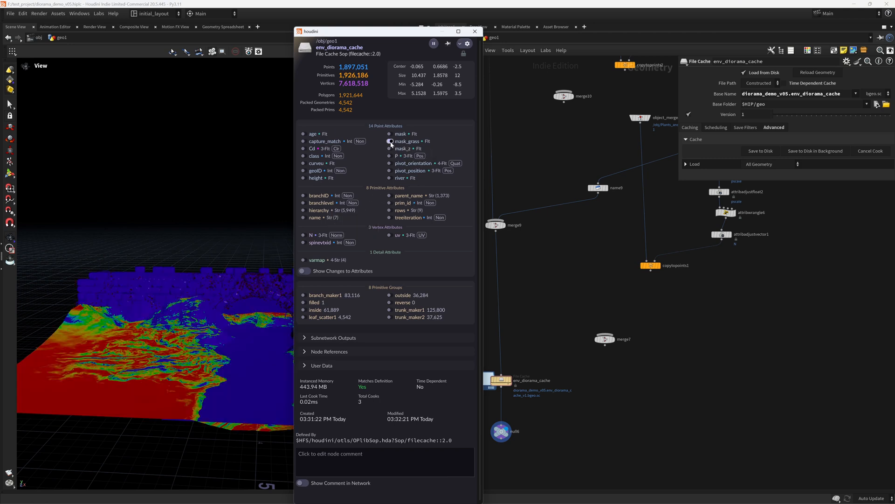
click(391, 142)
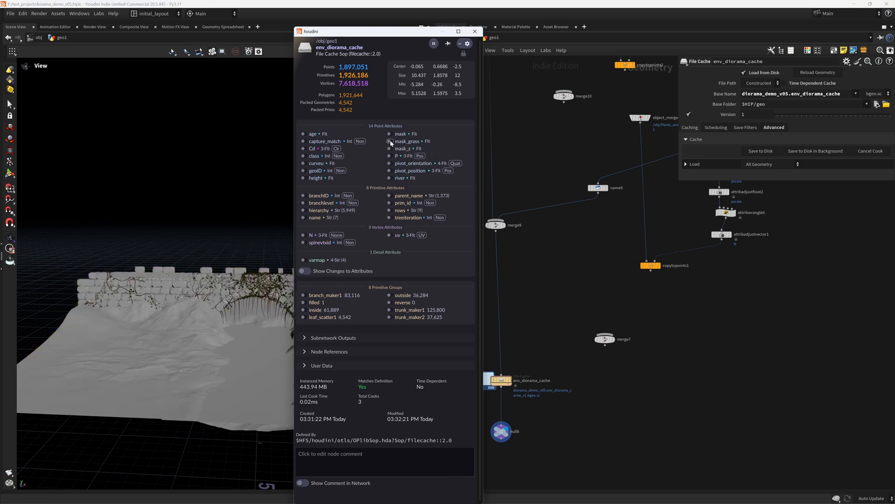
click(304, 156)
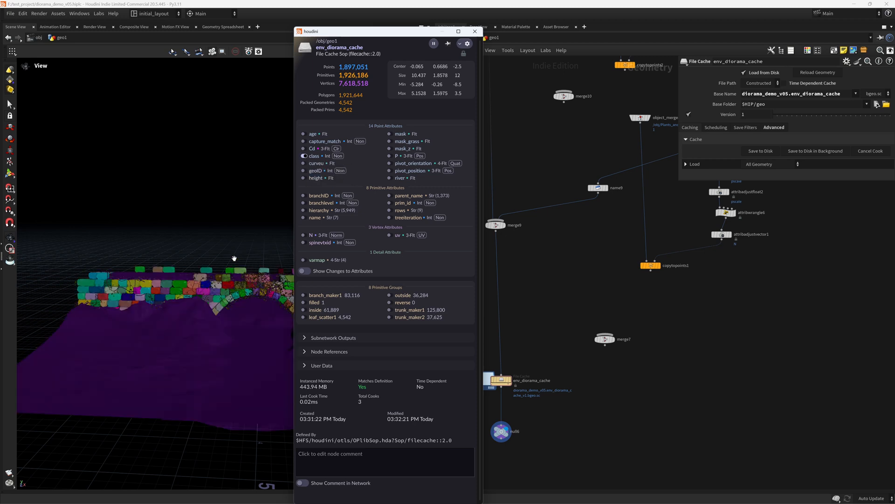
click(304, 155)
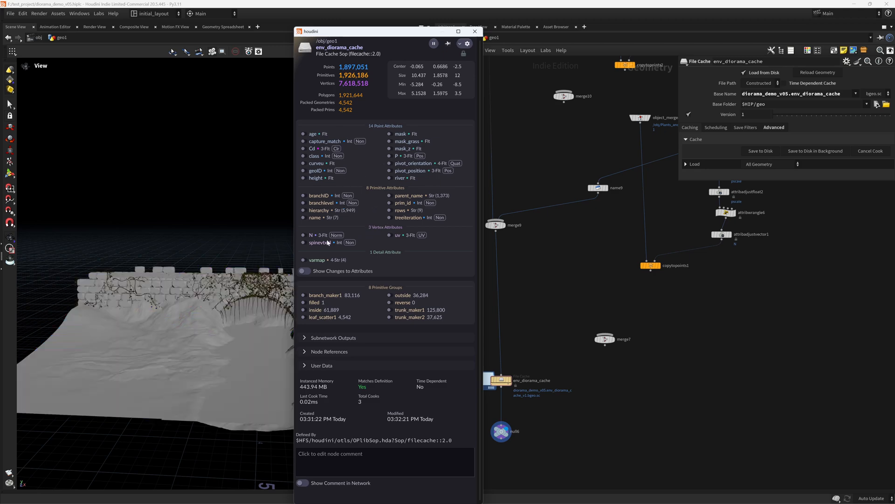
- Visualize the name attribute of env_diorama_cache and examine the bridge stones and vines up close
click(304, 210)
scroll(183, 304, up, 6)
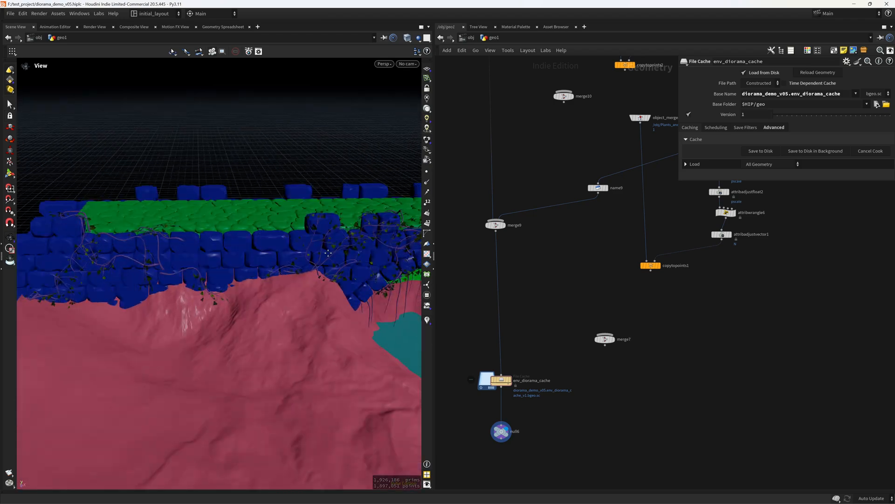
middle_drag(326, 285, 174, 326)
scroll(174, 326, up, 2)
drag(174, 326, 307, 295)
scroll(307, 295, up, 3)
right_drag(307, 296, 259, 320)
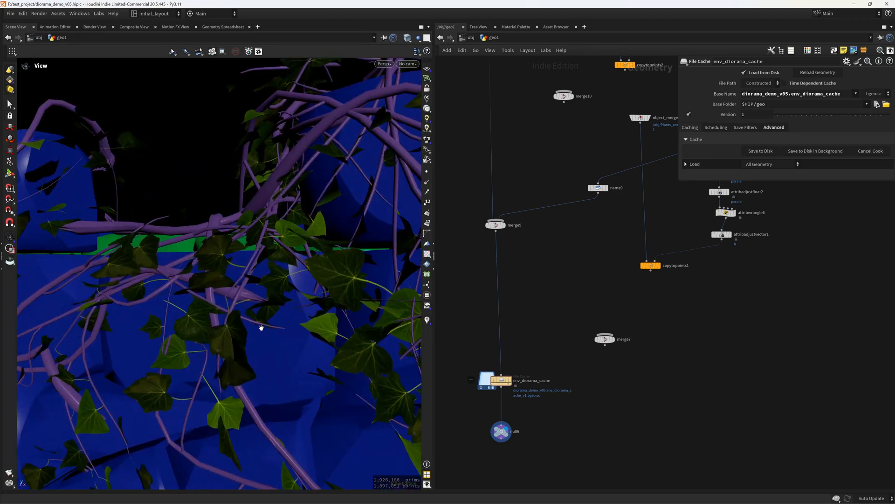
- Display the name8 node after leaf_scatter1 and examine the scattered ivy leaves up close
key(l)
scroll(567, 309, up, 10)
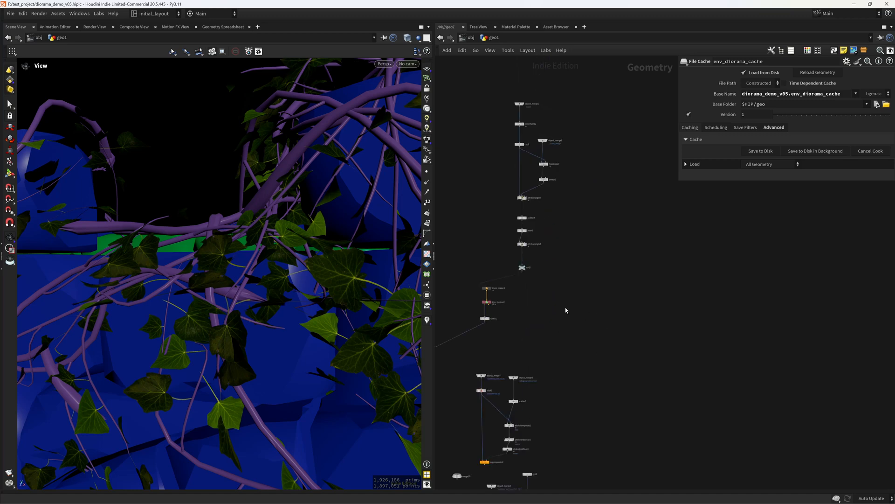
middle_drag(557, 313, 554, 339)
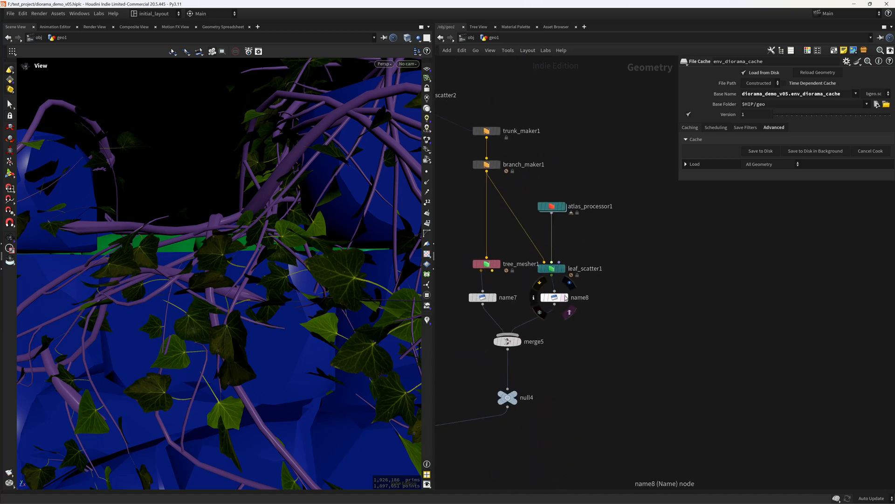
click(570, 283)
key(space+f)
right_drag(354, 306, 390, 274)
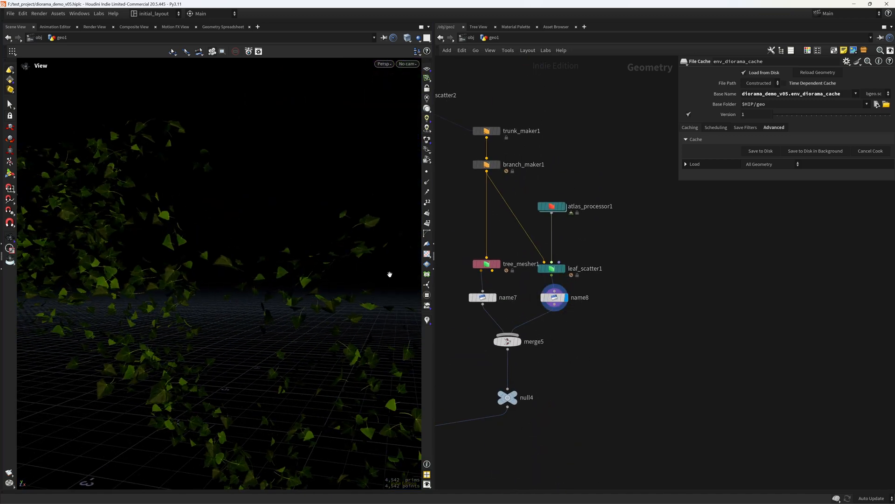
key(space+z)
right_drag(279, 284, 372, 250)
middle_drag(372, 250, 363, 258)
drag(362, 257, 304, 306)
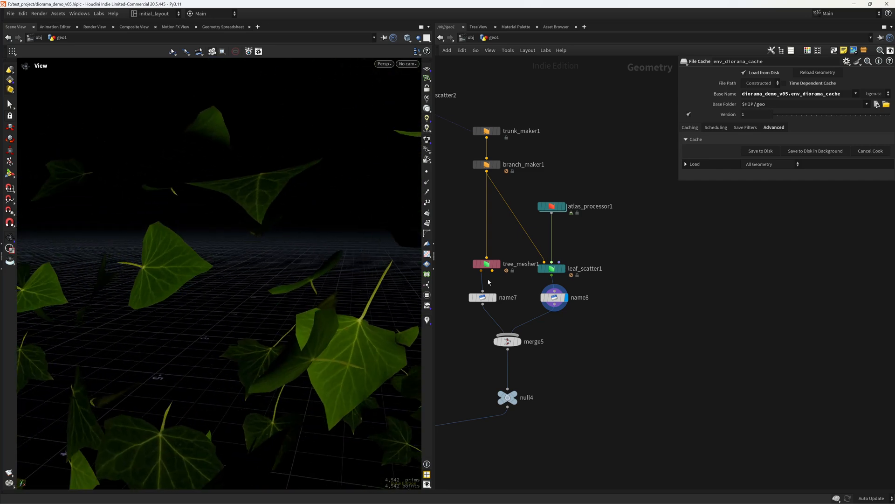
right_drag(344, 336, 251, 392)
scroll(610, 393, down, 5)
scroll(609, 393, up, 10)
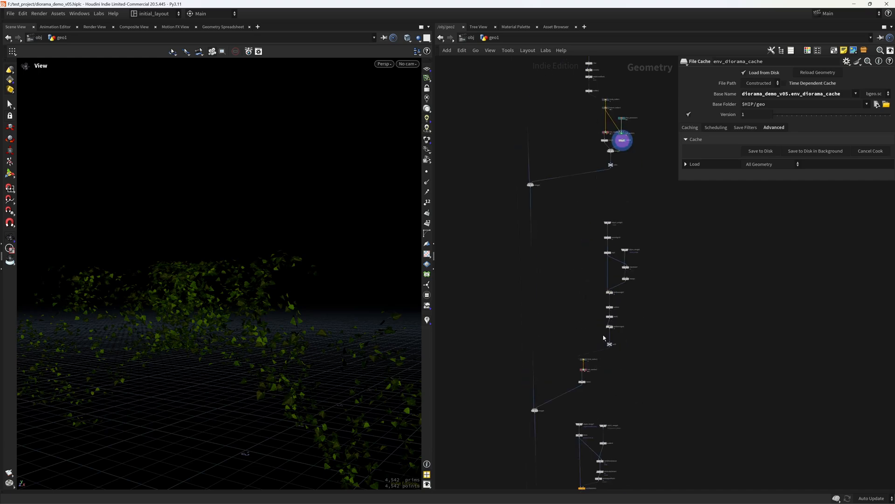
- Display null6 again, rename it OUT, and save the scene
click(533, 382)
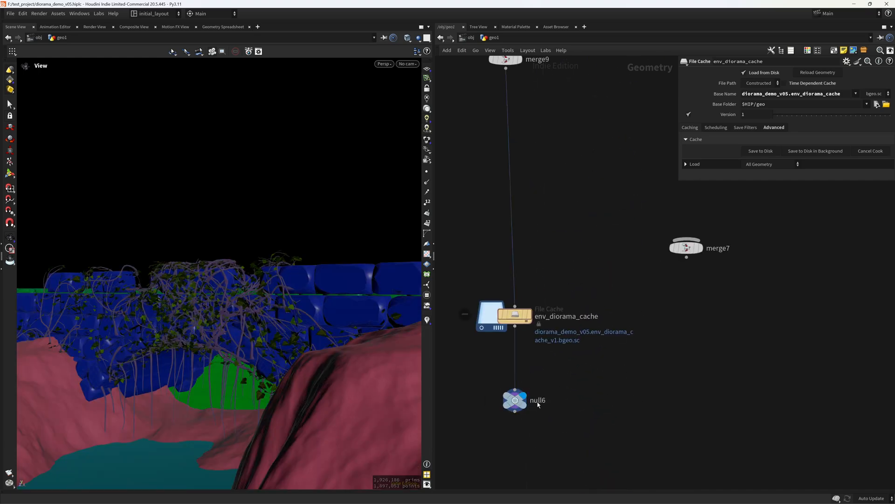
double_click(538, 400)
text(OUT)
key(Return)
scroll(570, 395, down, 3)
key(ctrl+s)
- Delete the leftover unconnected merge nodes, merge7 and merge10, beside the main chain
scroll(600, 388, down, 4)
middle_drag(602, 387, 581, 390)
drag(587, 388, 569, 359)
key(Delete)
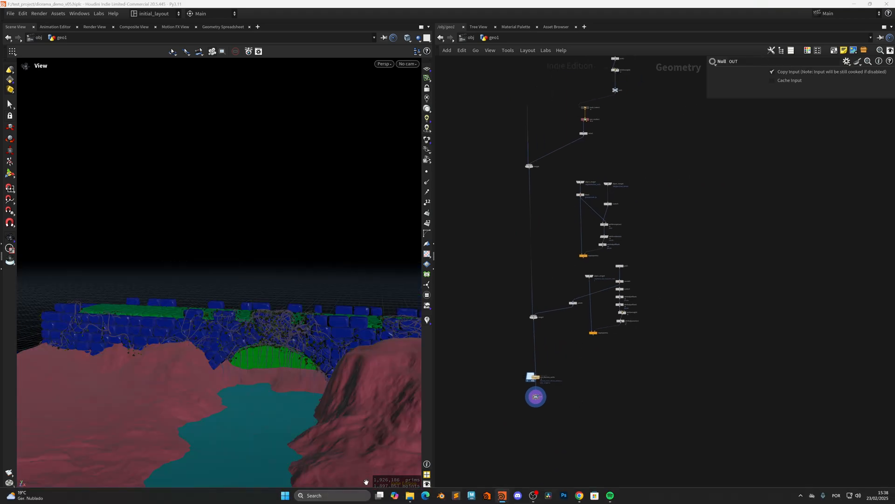
scroll(341, 315, up, 4)
scroll(366, 373, down, 2)
scroll(370, 392, up, 2)
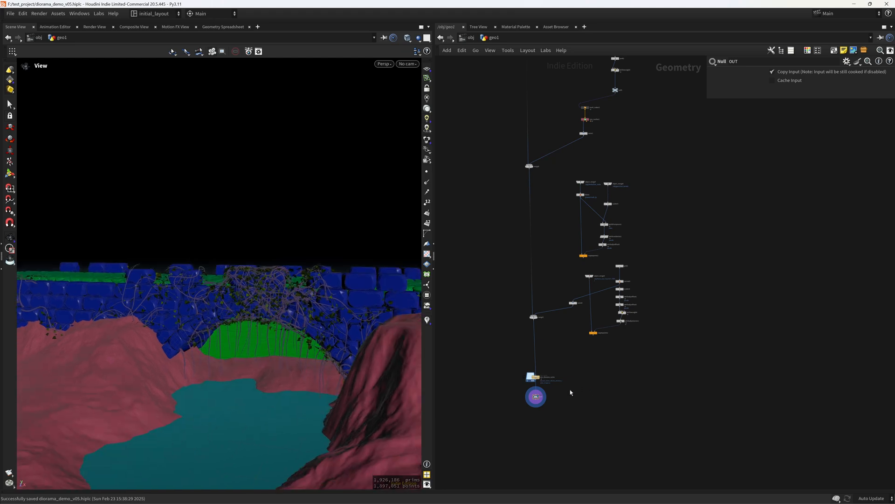
- Copy the OUT node and switch the desktop layout to Solaris2
scroll(550, 392, up, 6)
key(ctrl+c)
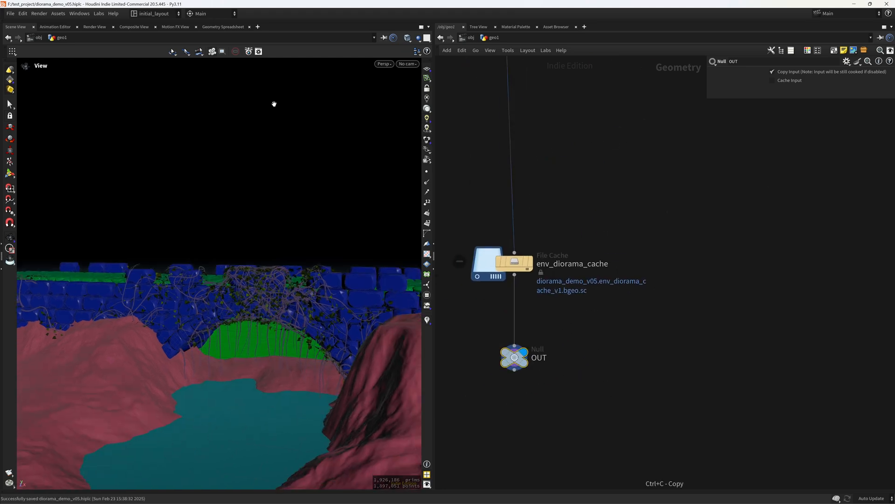
click(160, 14)
click(170, 128)
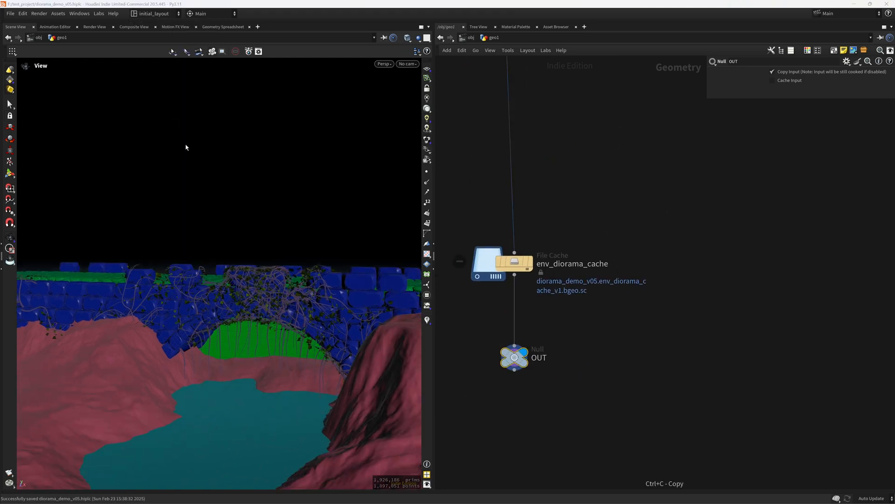
- Add a SOP Import node to the stage network and rename it Scene
key(Tab)
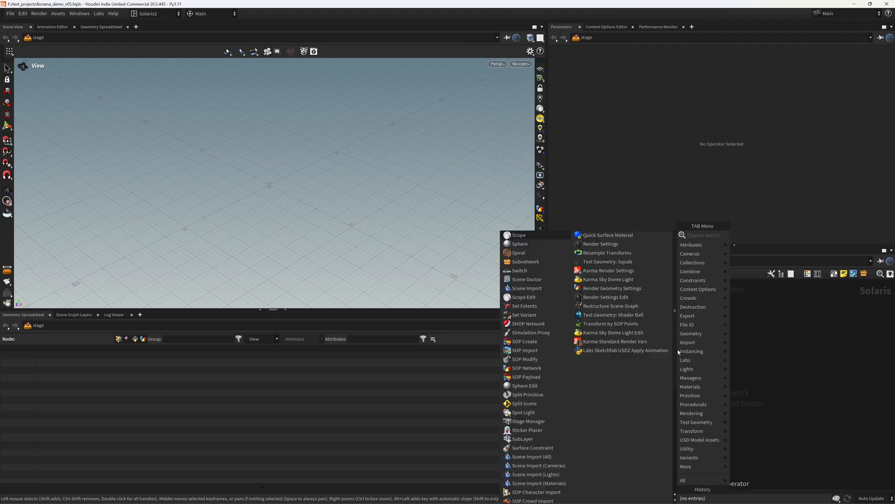
text(sop im)
key(Return)
click(678, 352)
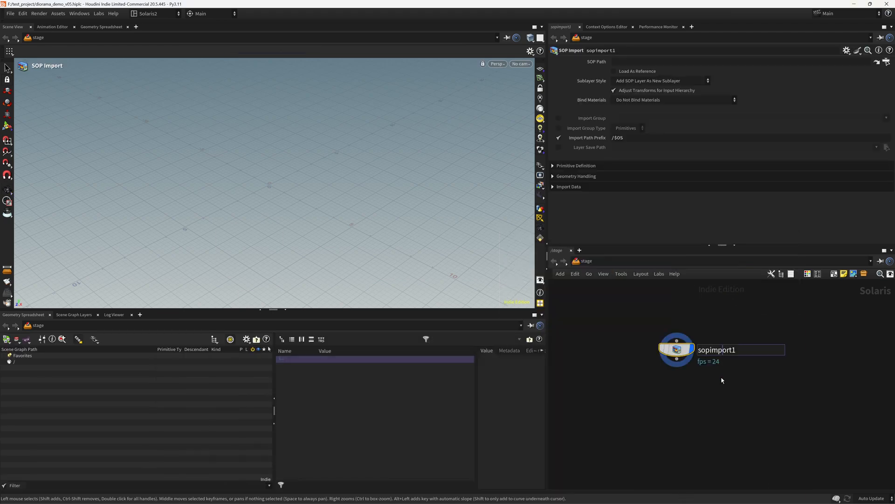
text(Scene)
key(Return)
- Set Scene's Sublayer Style to Merge SOP Layer Into Existing Active Layer and its SOP Path to /obj/geo1/OUT
click(654, 81)
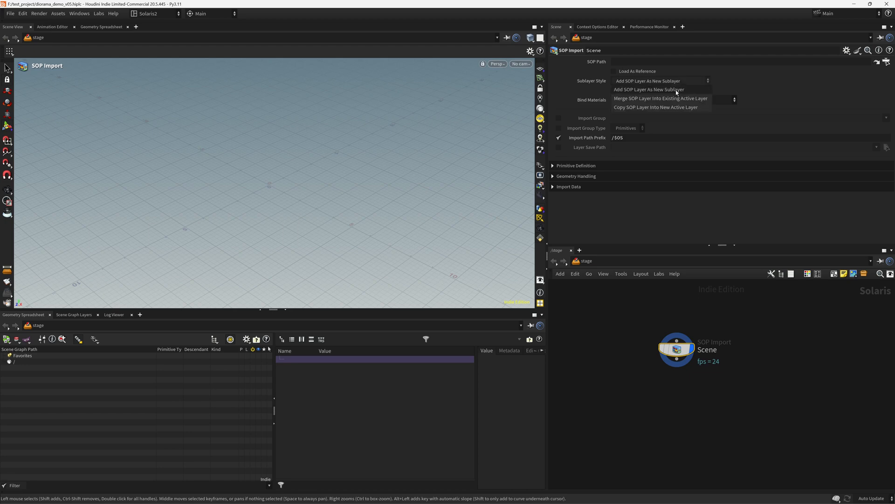
click(675, 98)
click(847, 62)
key(ctrl+v)
key(Return)
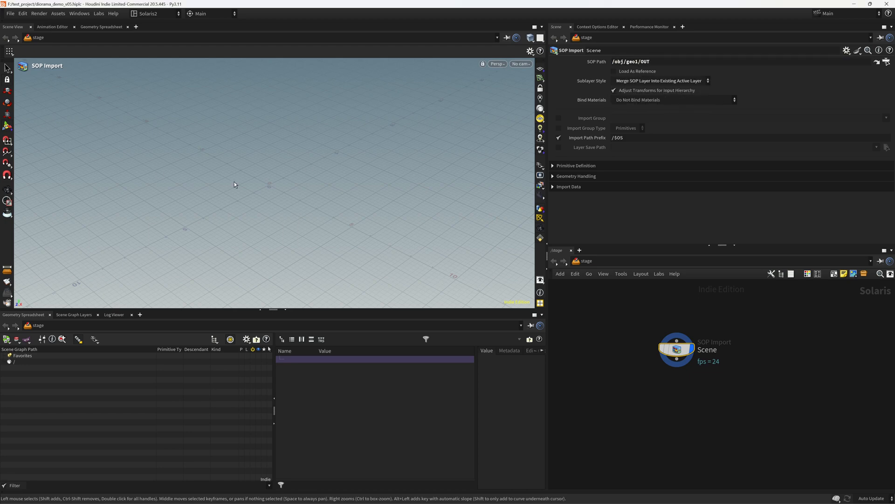
click(8, 189)
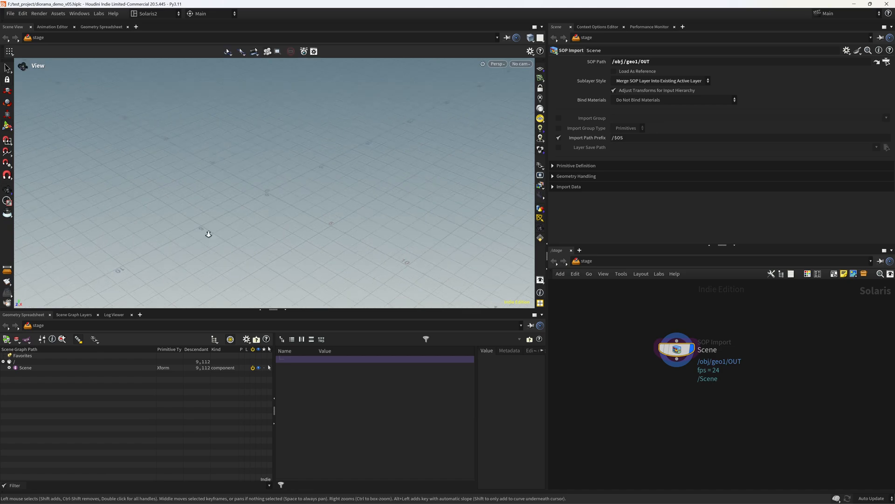
right_drag(314, 189, 342, 179)
scroll(342, 179, up, 10)
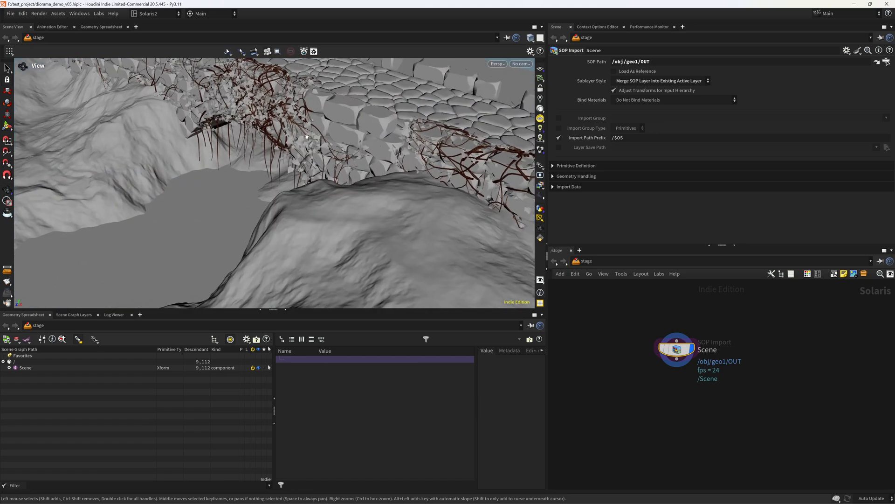
- Enable the Packed Primitives option in Scene's Primitive Definition and set it to Create Point Instancer
click(597, 170)
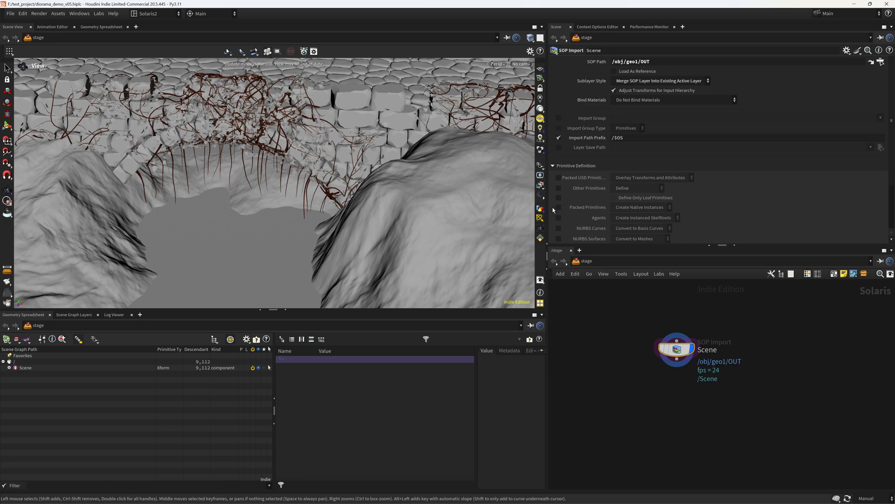
click(559, 207)
click(642, 207)
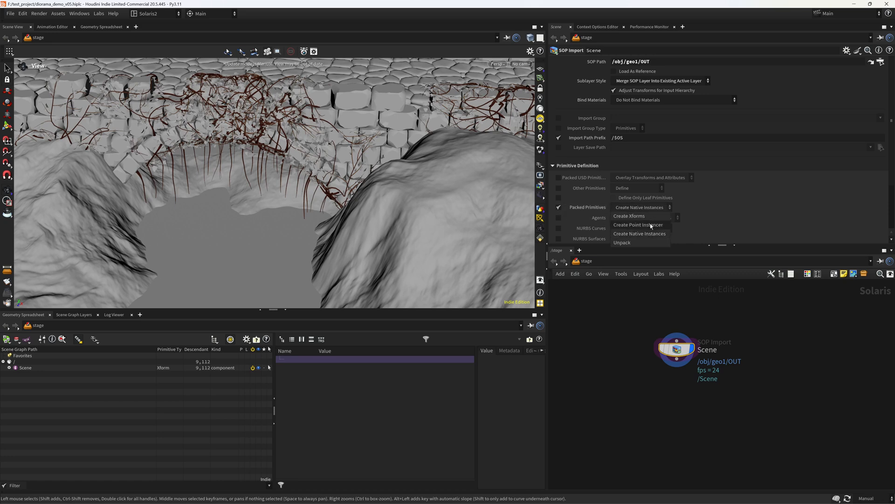
click(638, 224)
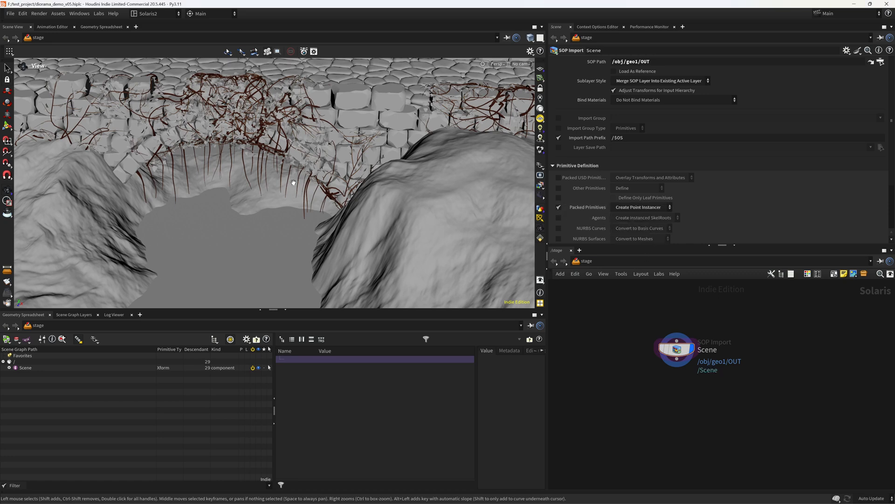
right_drag(350, 195, 180, 218)
drag(347, 224, 298, 202)
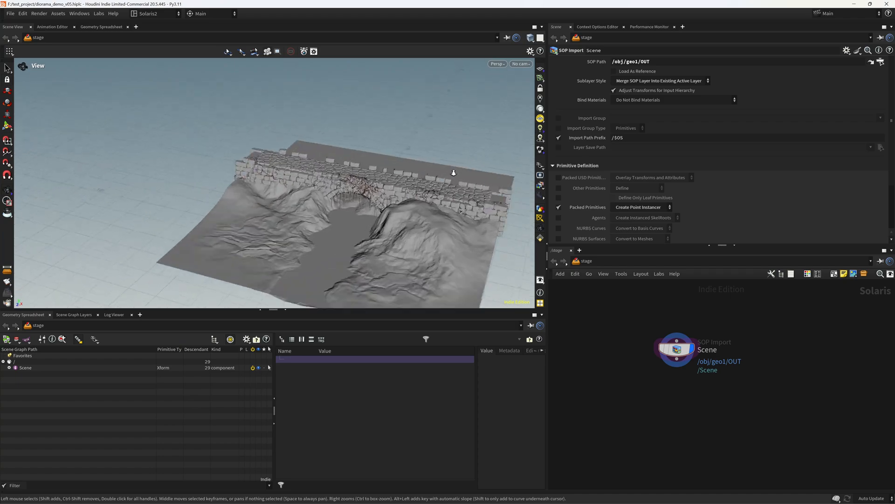
middle_drag(299, 203, 224, 196)
right_drag(224, 195, 298, 180)
drag(299, 180, 334, 167)
scroll(334, 168, up, 5)
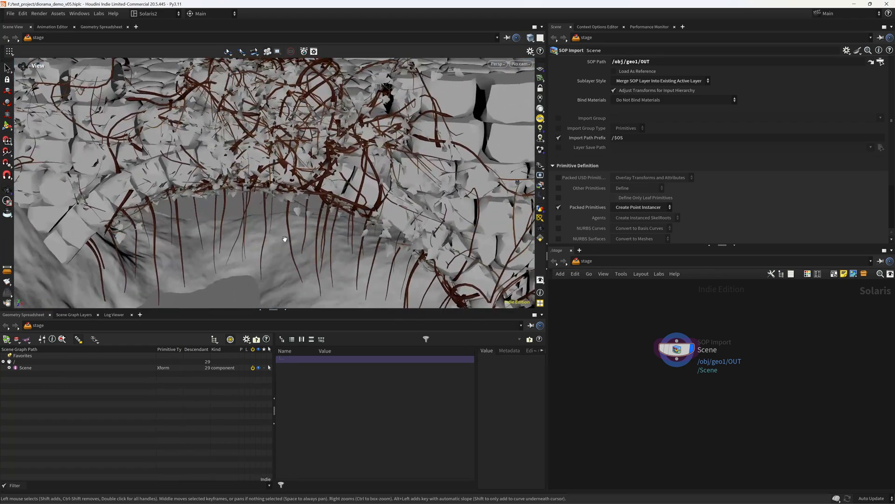
- Expand Scene and its instances and Prototypes in the scene graph to check the imported hierarchy, then collapse the instances
click(9, 368)
click(15, 386)
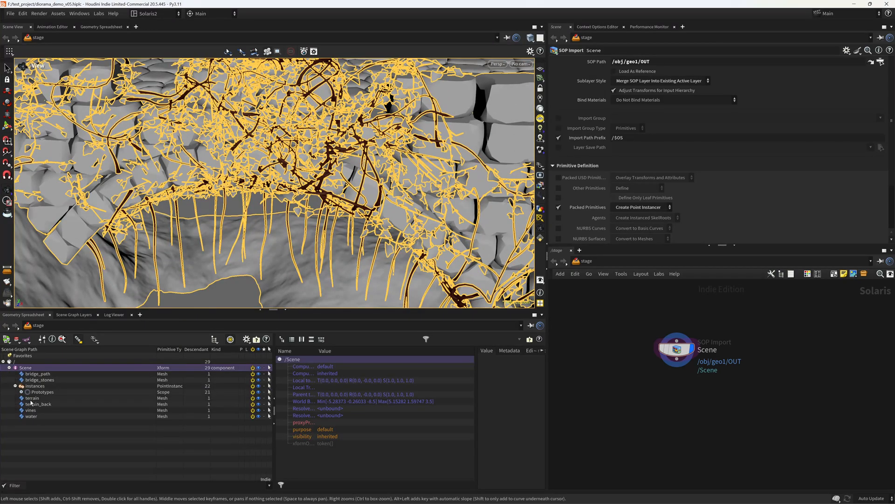
click(21, 392)
click(21, 392)
click(15, 385)
- Select bridge_path, bridge_stones, instances, terrain, terrain_back, vines and water in turn to check which geometry each contains
click(52, 375)
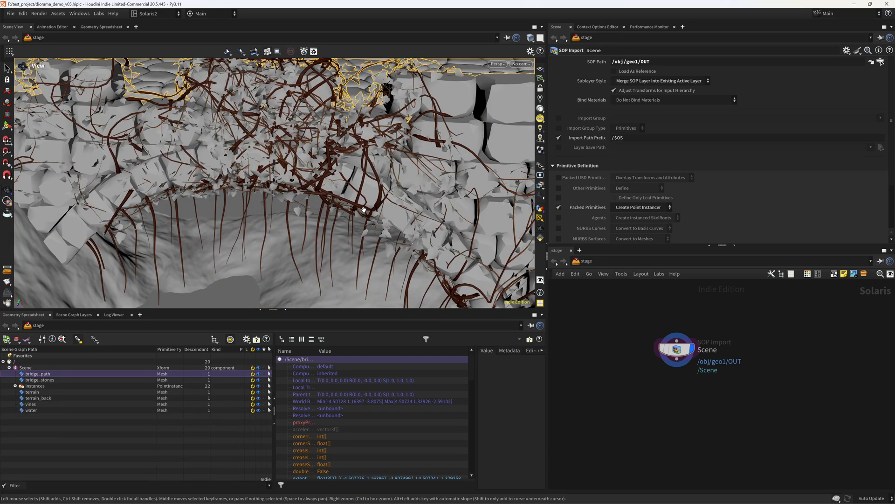
right_drag(361, 208, 140, 285)
click(55, 380)
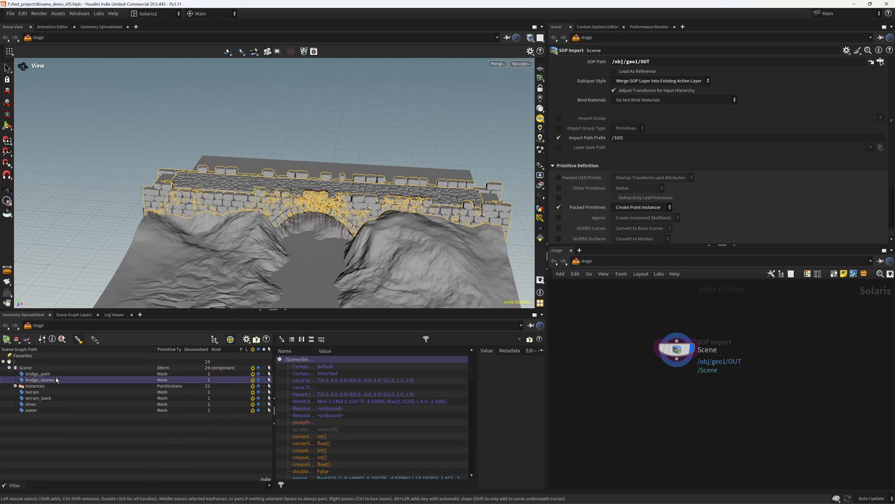
click(51, 386)
click(49, 393)
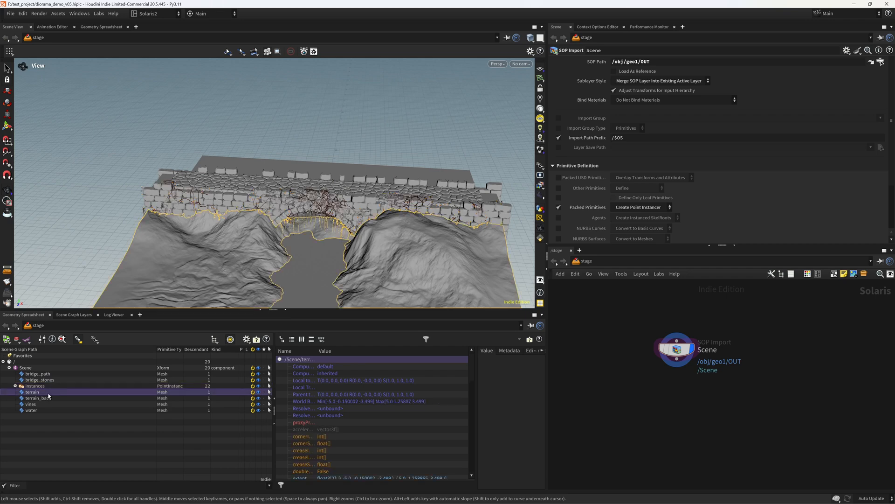
click(52, 398)
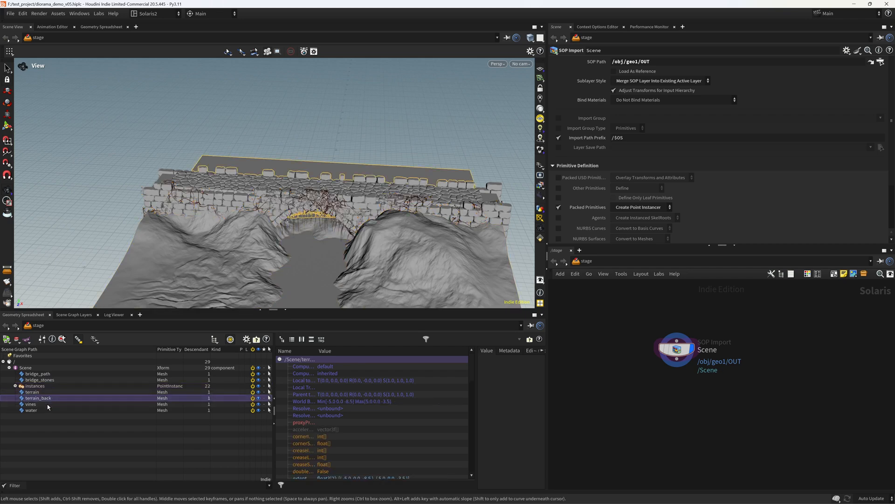
click(51, 405)
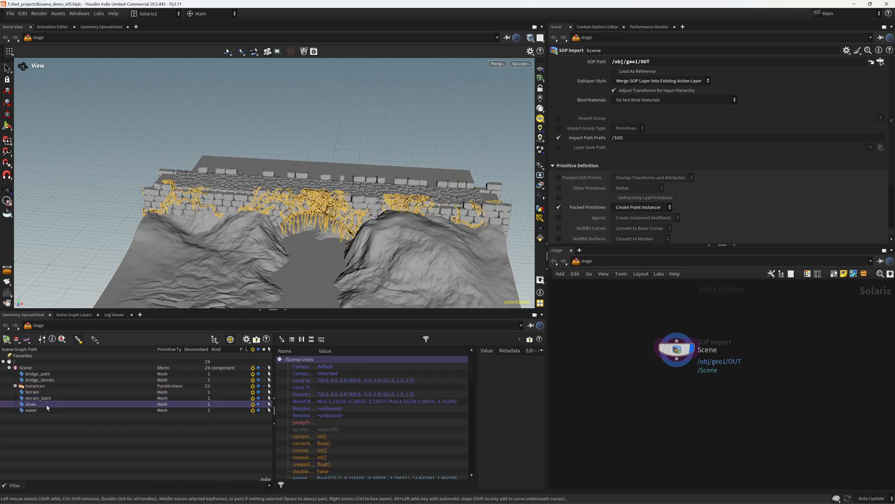
click(47, 409)
drag(407, 210, 114, 195)
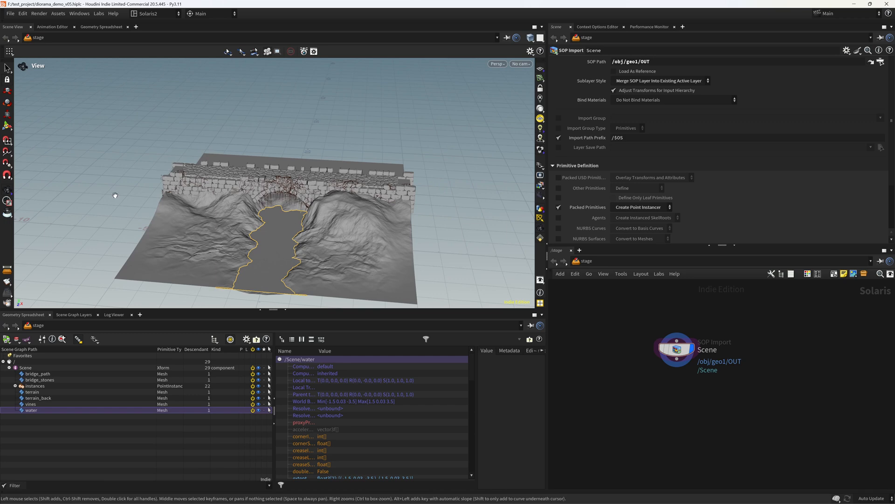
drag(263, 199, 320, 199)
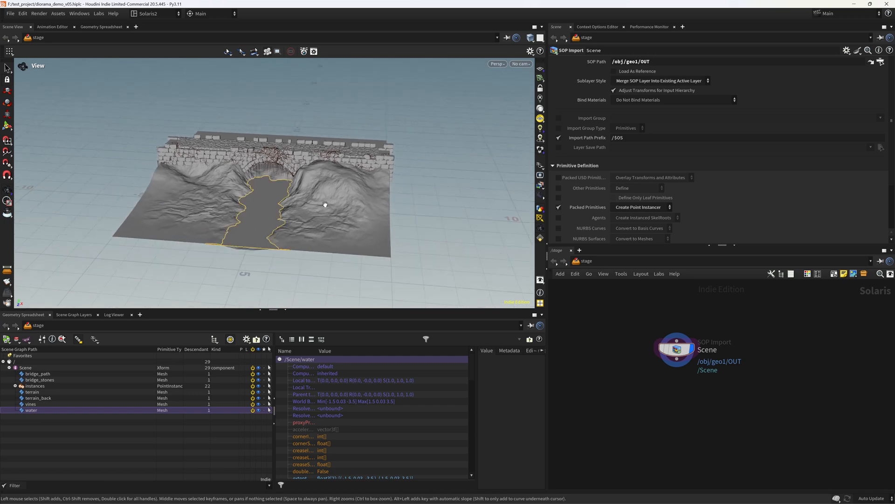
- Save the scene and clear the primitive selection in the scene graph
key(ctrl+s)
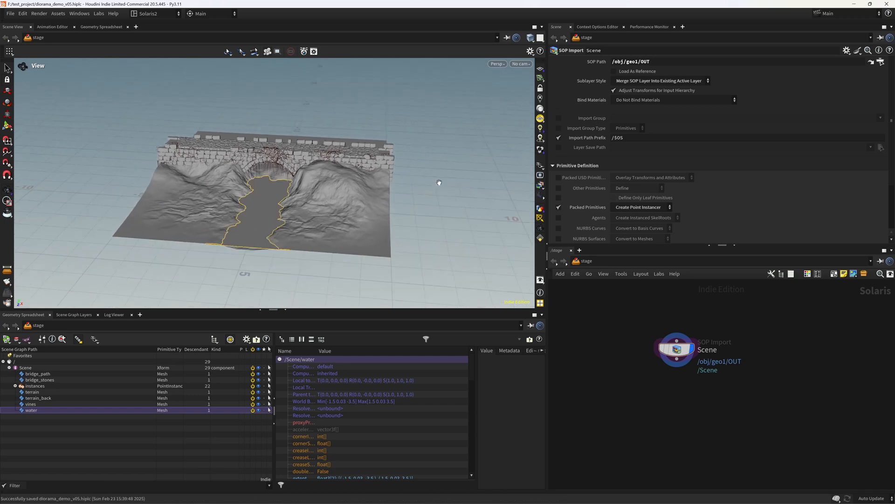
click(92, 446)
scroll(308, 209, up, 5)
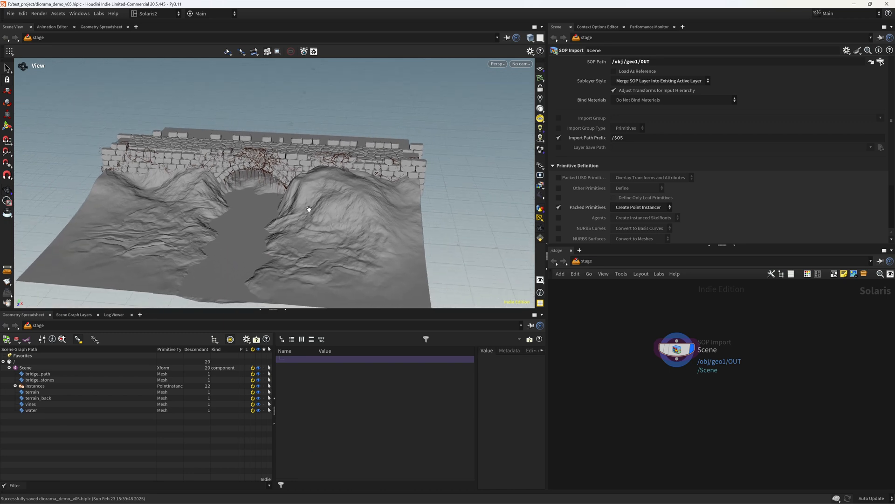
- Set the viewport's image resolution to Viewport Size and its background color scheme to Dark in the display options
key(d)
click(215, 282)
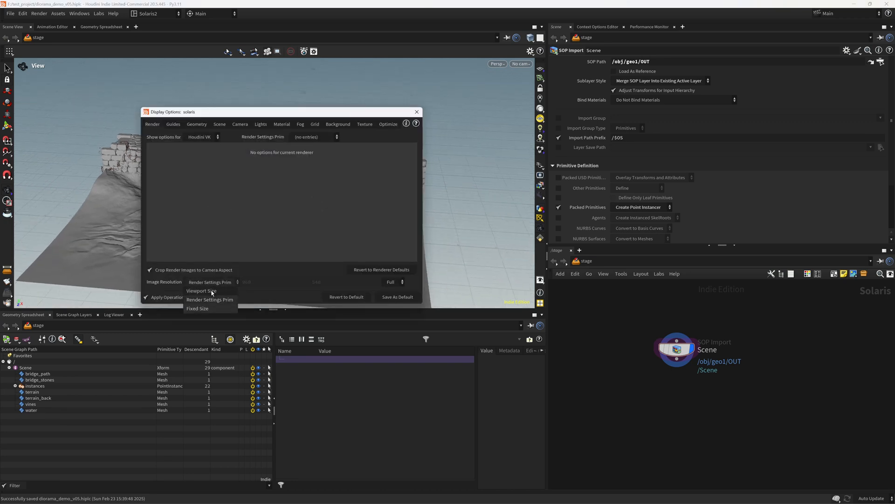
click(211, 291)
click(335, 124)
click(207, 140)
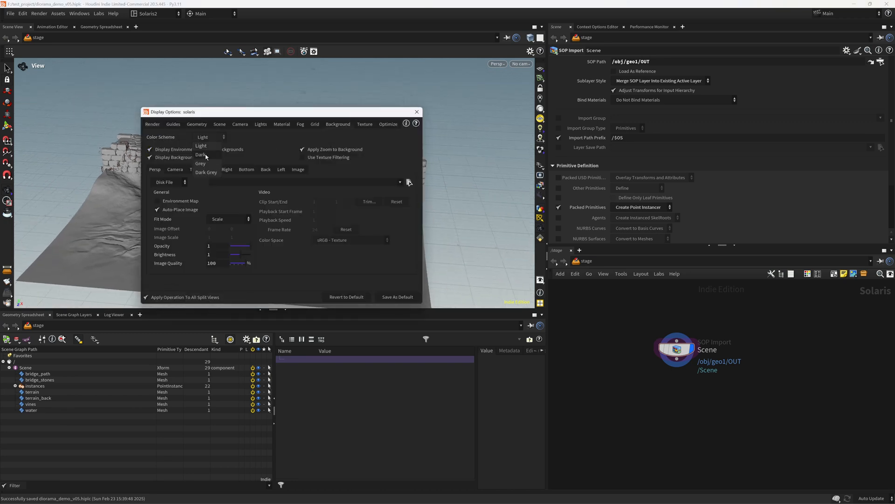
click(205, 156)
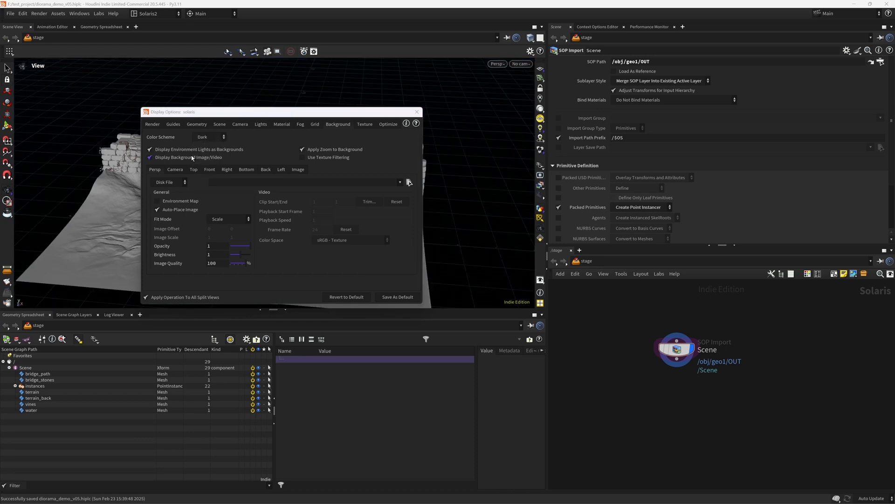
click(416, 111)
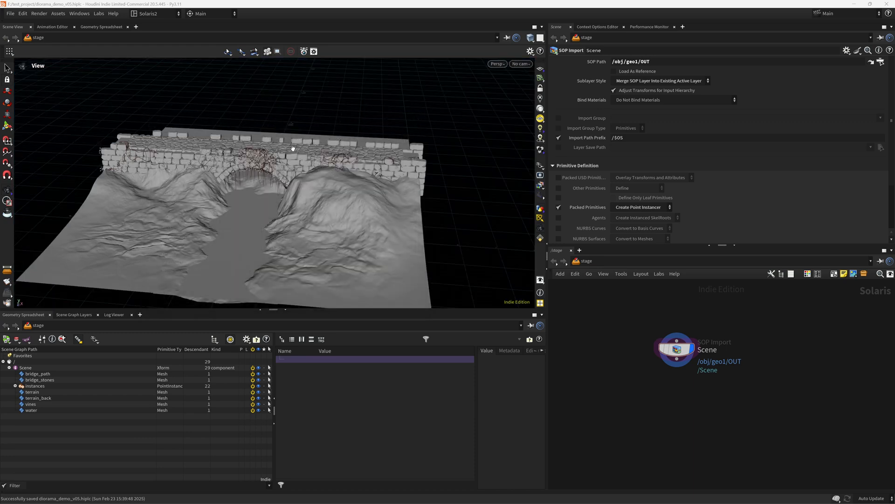
- Frame the bridge and stream bed from a low front angle and create a new camera from that view
scroll(288, 204, up, 3)
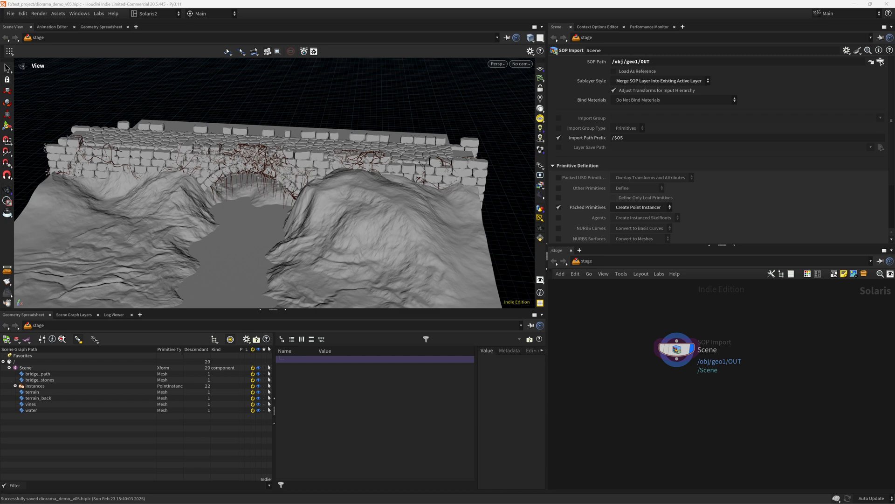
scroll(392, 224, down, 3)
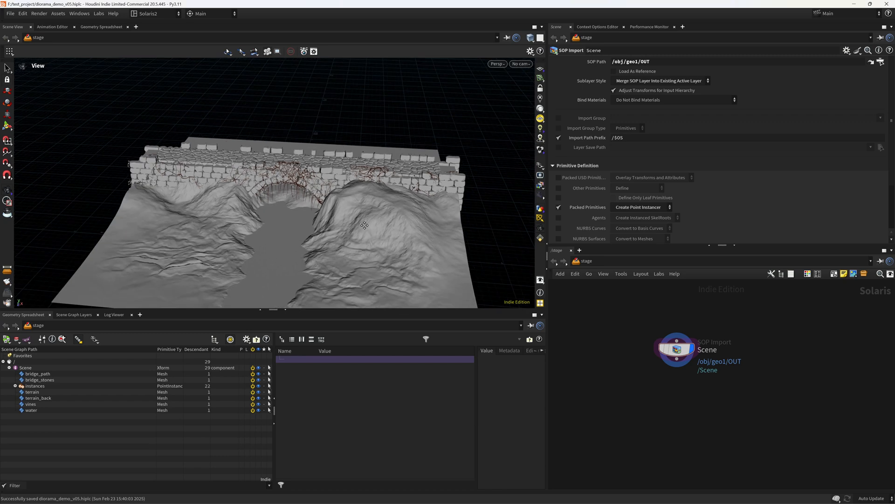
mouse_move(393, 225)
mouse_down()
mouse_move(402, 184)
mouse_move(356, 214)
mouse_move(362, 206)
mouse_move(360, 219)
mouse_move(399, 213)
mouse_up()
scroll(383, 191, up, 4)
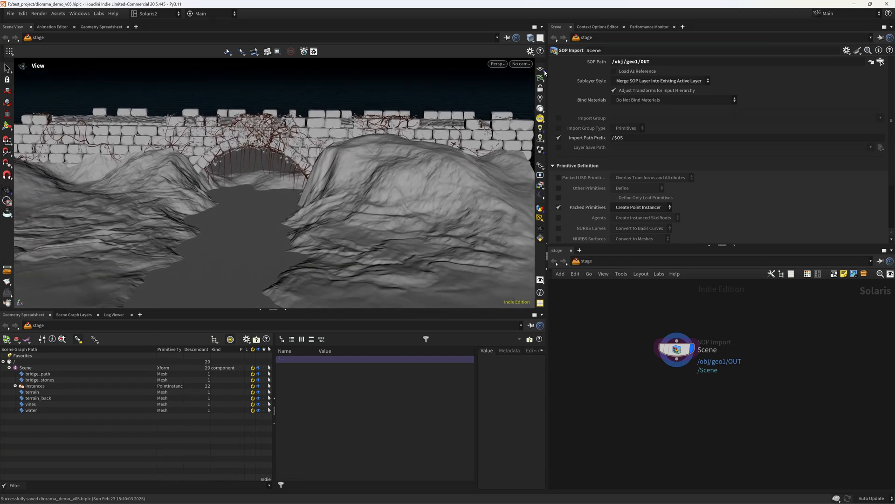
click(521, 64)
click(513, 89)
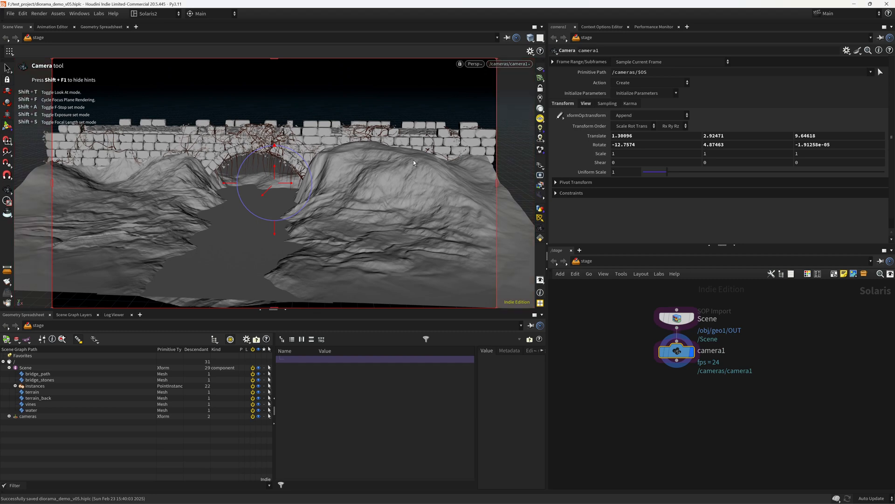
- Lock camera1 to the view, move it slightly closer to the bridge, unlock it, and save the scene
click(540, 88)
scroll(386, 188, up, 1)
mouse_move(361, 204)
alt+middle_down()
mouse_move(377, 208)
mouse_move(355, 206)
alt+middle_up()
scroll(360, 199, up, 1)
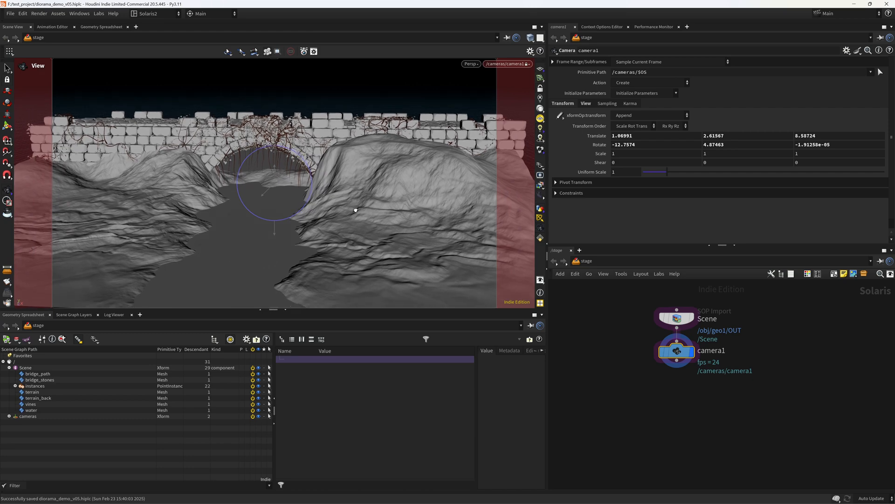
alt+drag(355, 213, 369, 223)
alt+middle_drag(365, 215, 360, 218)
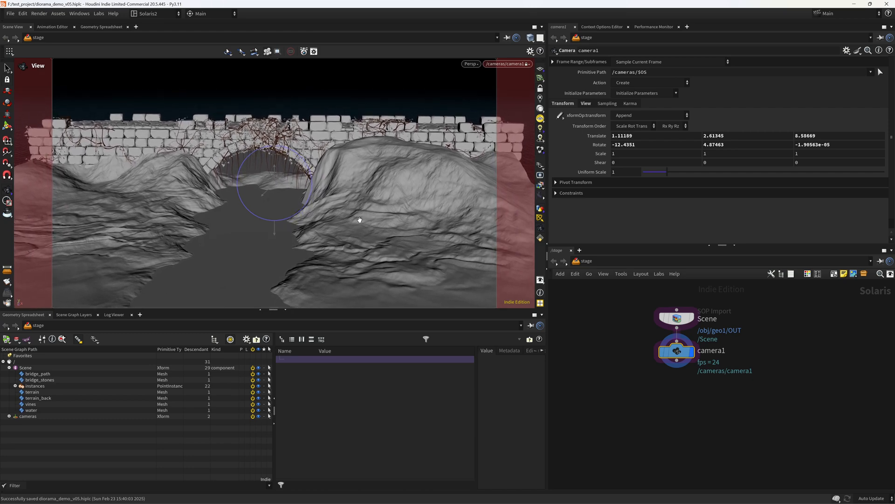
scroll(360, 218, up, 4)
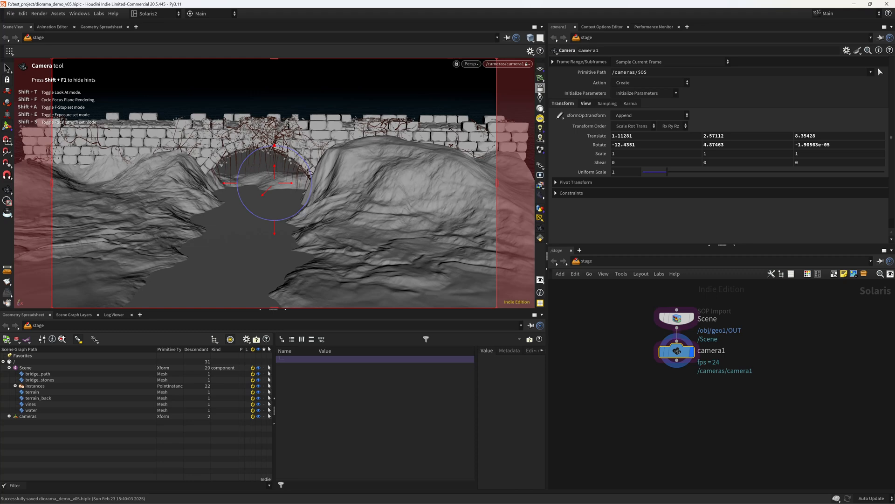
click(539, 92)
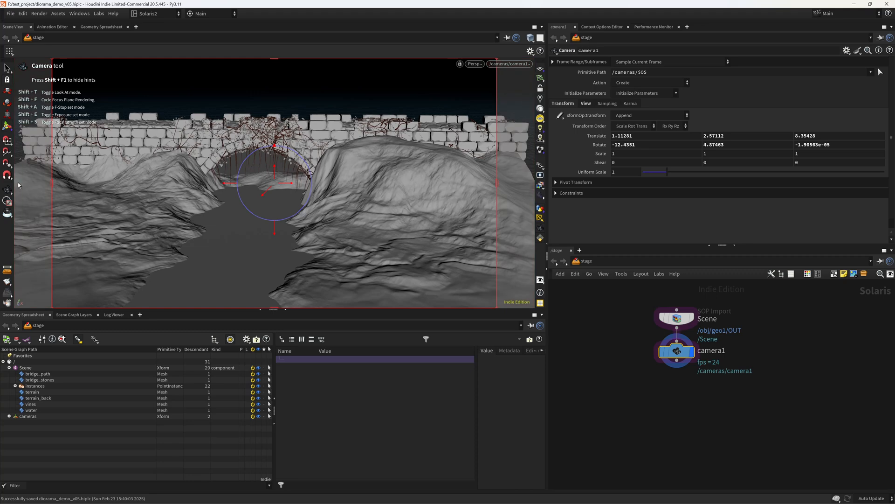
click(7, 191)
key(ctrl+s)
- Move camera1 farther below the Scene node and add a Karma Physical Sky node beneath it
drag(681, 357, 682, 394)
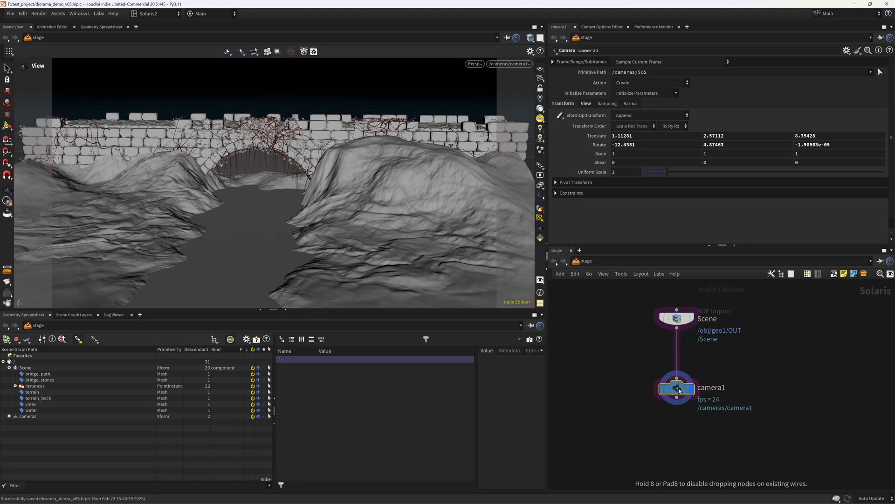
middle_drag(693, 457, 670, 350)
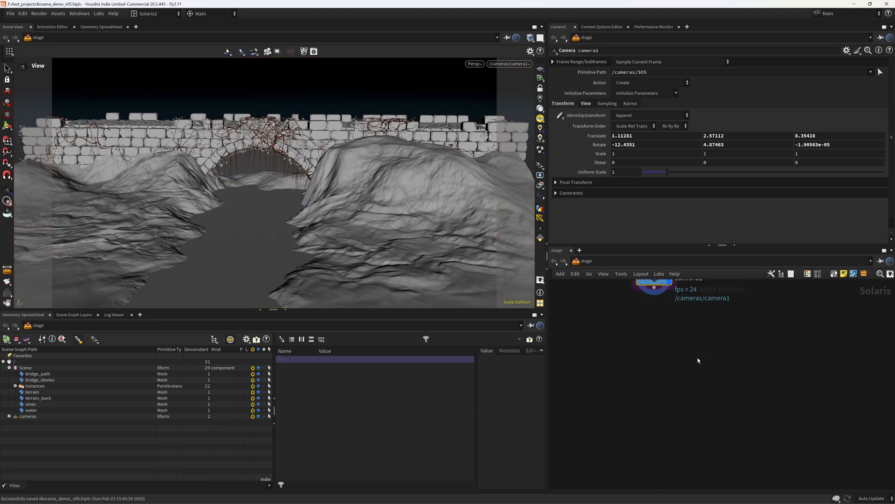
key(Tab)
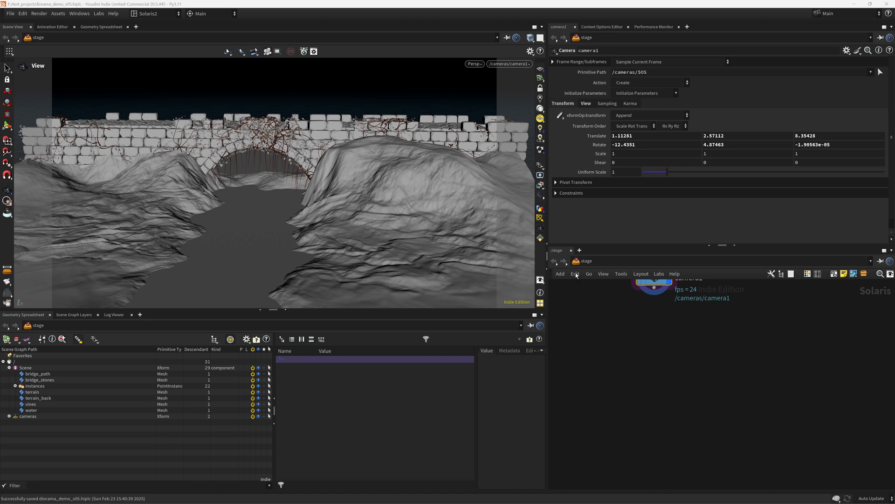
middle_drag(677, 330, 641, 386)
key(Tab)
text(karm)
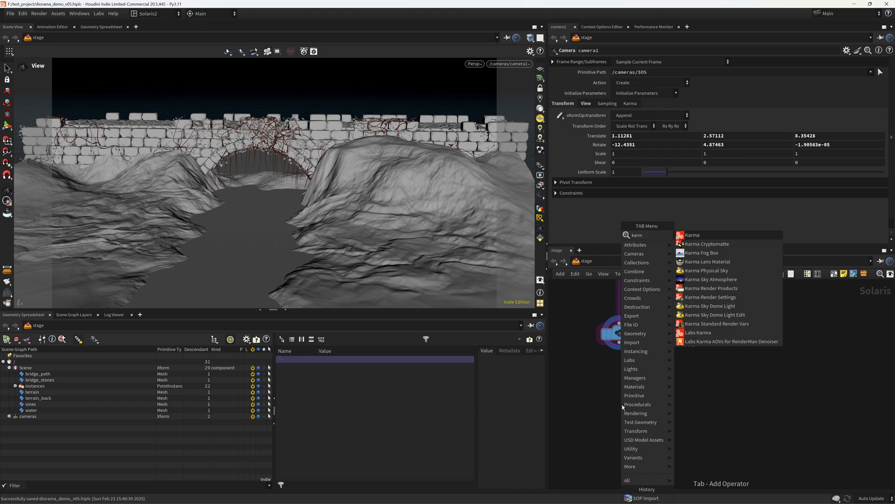
key(Down)
key(Down)
key(Down)
key(Down)
key(Return)
click(619, 404)
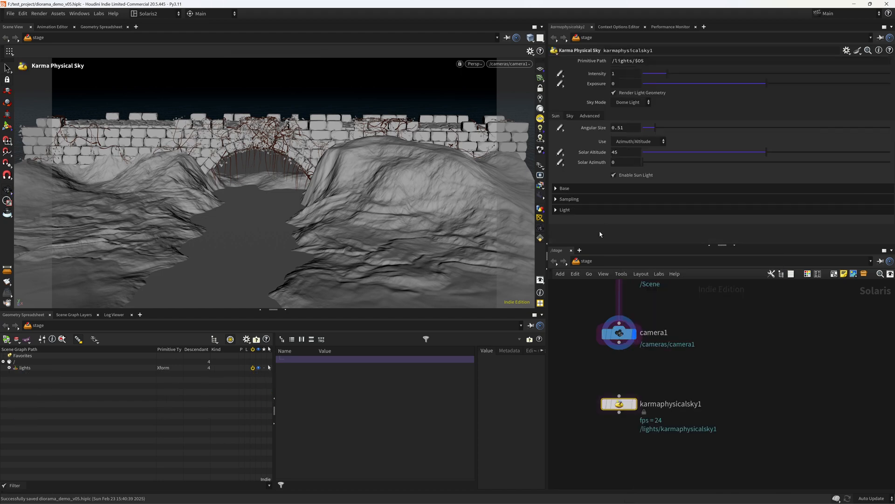
- Connect camera1's output to karmaphysicalsky1 and make the sky node the displayed node
drag(619, 343, 619, 395)
click(634, 404)
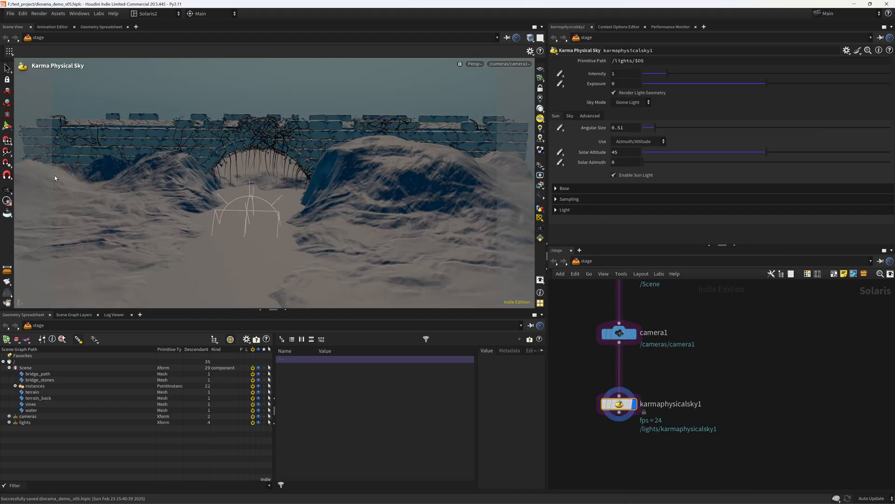
click(8, 191)
- Add Karma Render Settings with its USD render node below karmaphysicalsky1, connect it to the sky and display it
middle_drag(624, 469, 615, 388)
click(610, 388)
key(Tab)
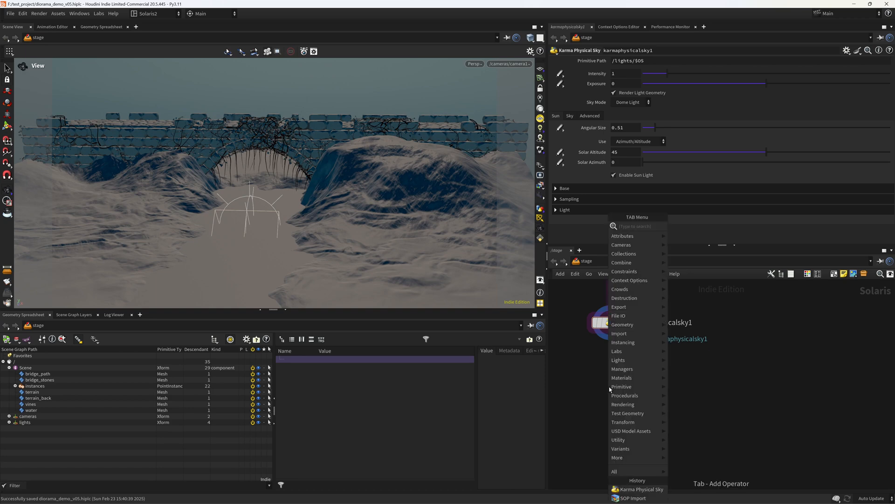
text(kar)
key(Return)
click(609, 388)
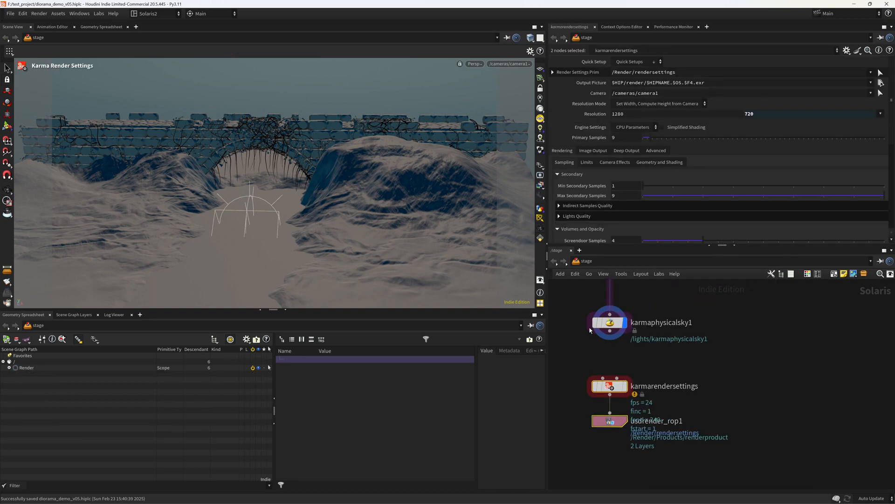
drag(610, 331, 603, 377)
click(631, 366)
- Set the render engine to XPU Parameters and move karmarendersettings and usdrender_rop1 farther below the sky node
click(635, 128)
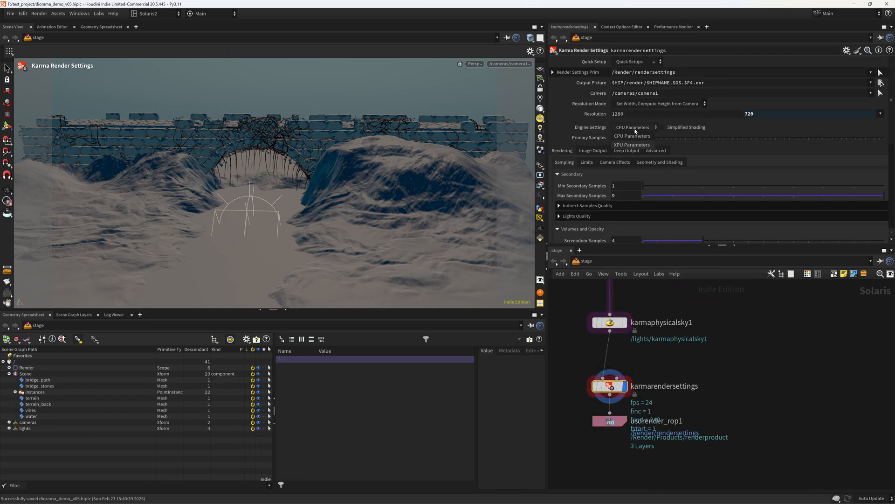
click(634, 146)
middle_drag(659, 373, 677, 363)
drag(573, 351, 648, 421)
drag(629, 377, 632, 421)
middle_drag(655, 370, 649, 401)
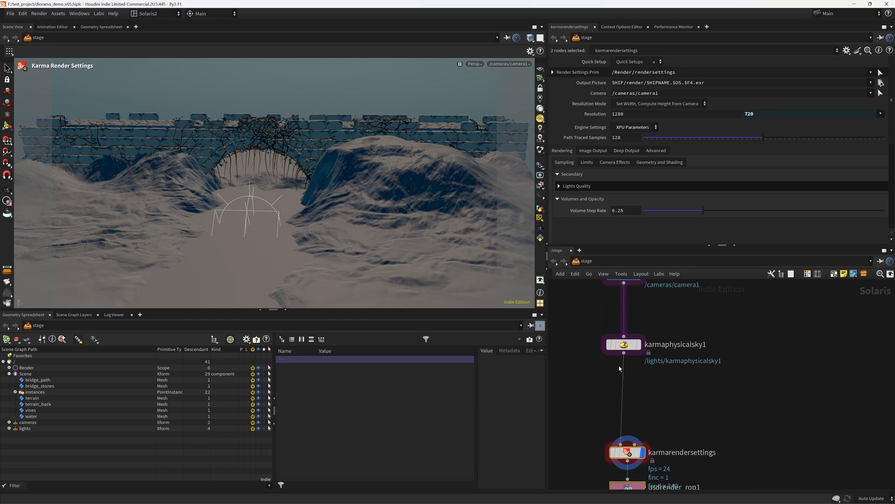
- Clear the selection of the two render nodes and save the scene
scroll(716, 297, down, 6)
middle_drag(717, 285, 682, 356)
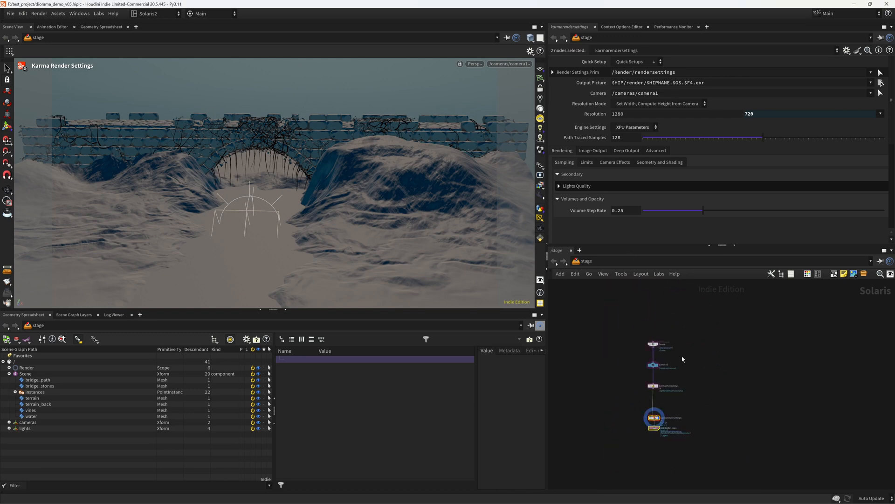
scroll(660, 425, up, 4)
middle_drag(660, 423, 662, 412)
click(610, 393)
key(ctrl+s)
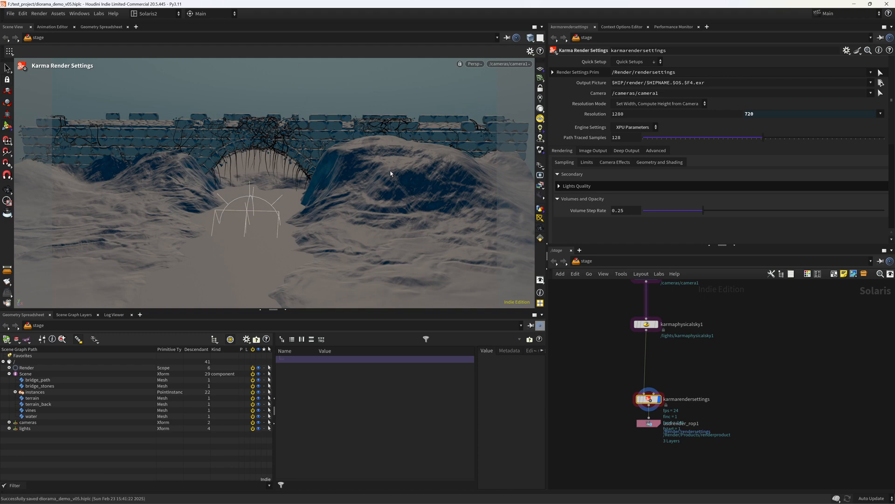
- Hide the light guides in the viewport and switch its renderer to Karma XPU
click(7, 190)
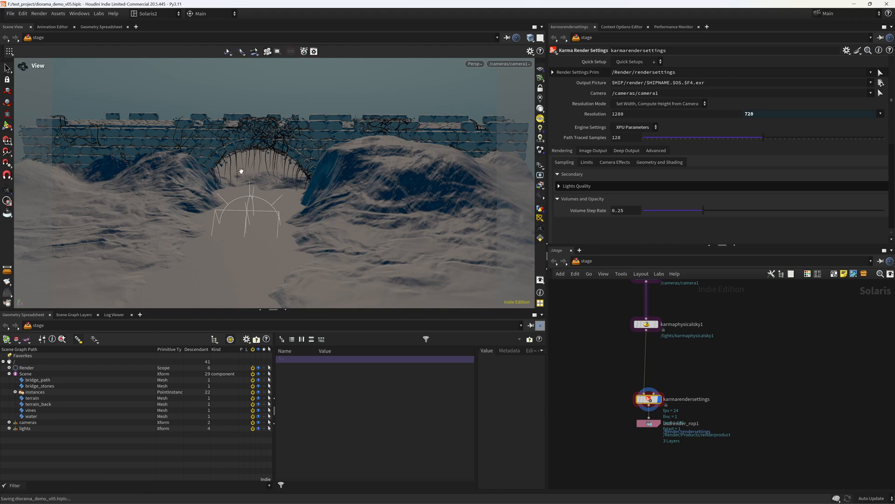
click(541, 217)
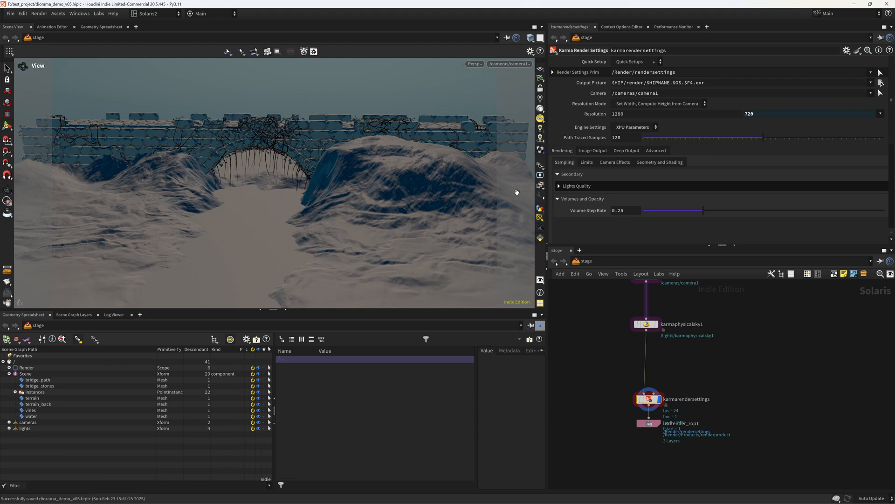
click(481, 64)
click(510, 114)
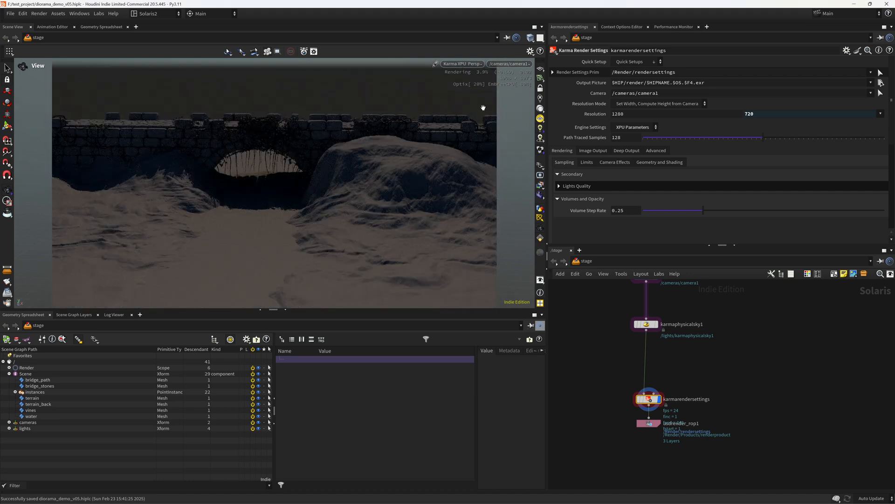
- Set the Exposure of karmaphysicalsky1 to 2.5
middle_drag(614, 323, 603, 357)
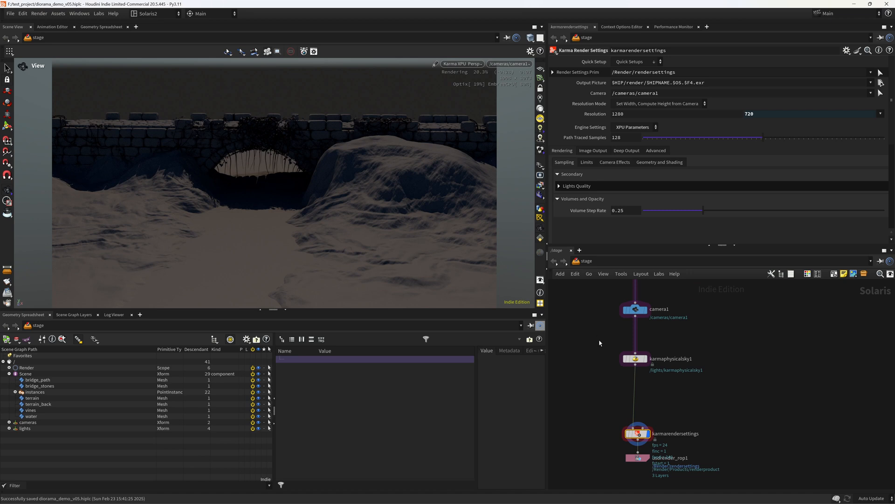
click(636, 358)
middle_drag(679, 365, 666, 397)
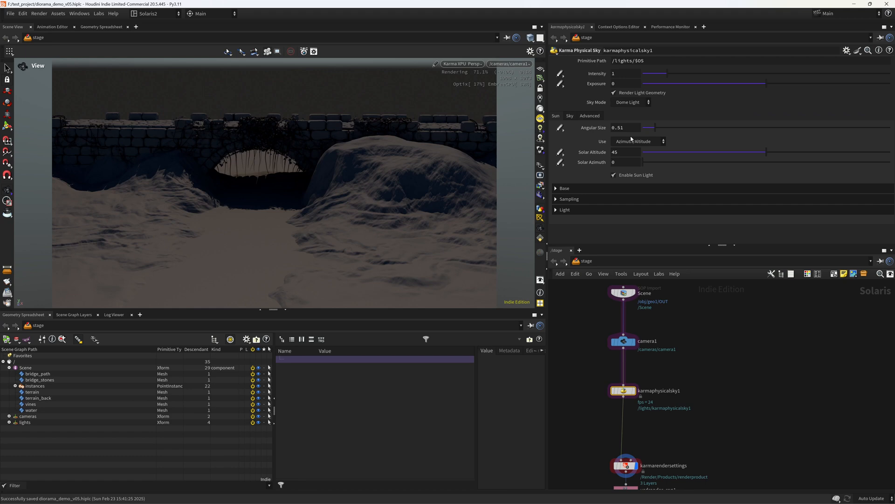
drag(621, 84, 513, 75)
text(2.5)
key(Return)
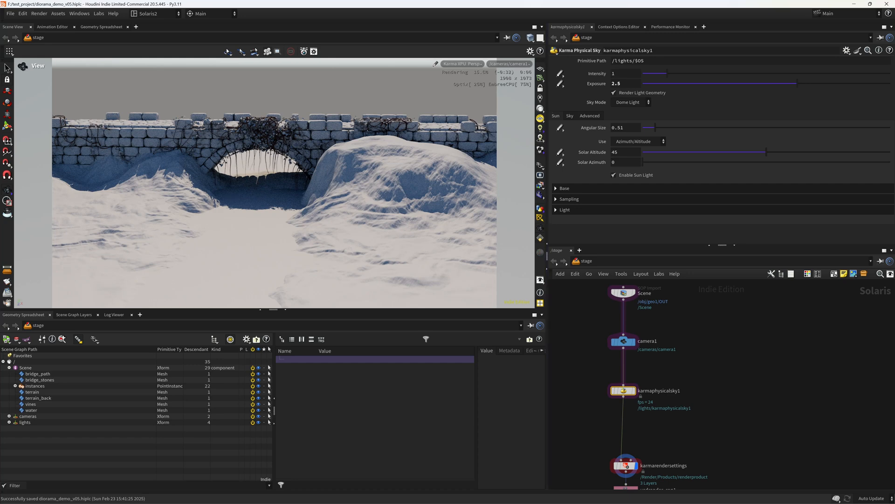
- Set the physical sky's Solar Altitude to 27, Solar Azimuth to 70 and sun Angular Size to 5
click(625, 154)
text(27)
key(Return)
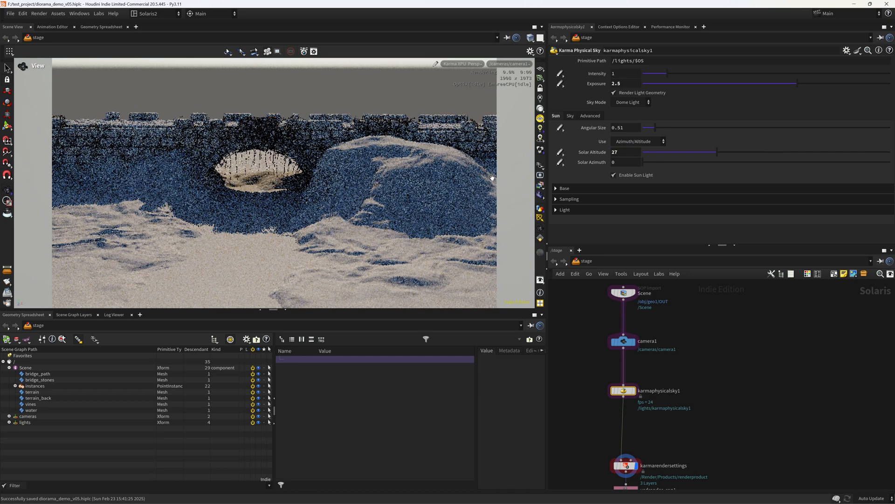
key(Tab)
text(70)
key(Return)
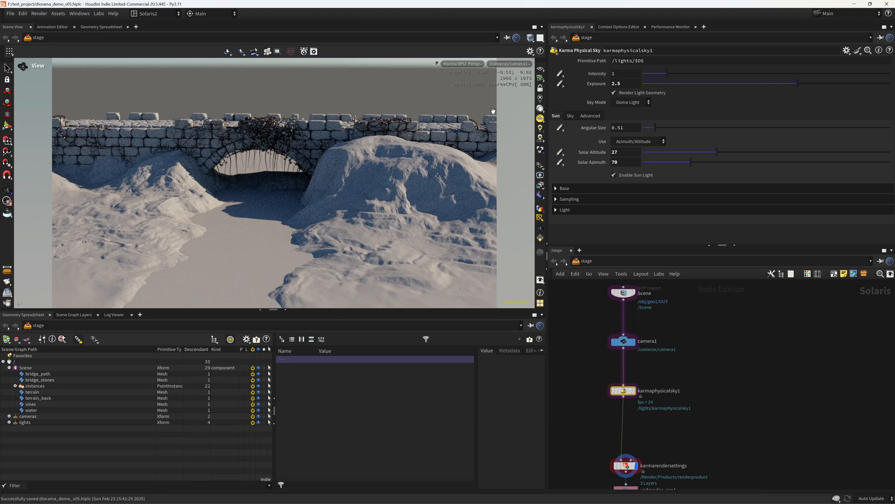
key(Tab)
text(5)
key(Return)
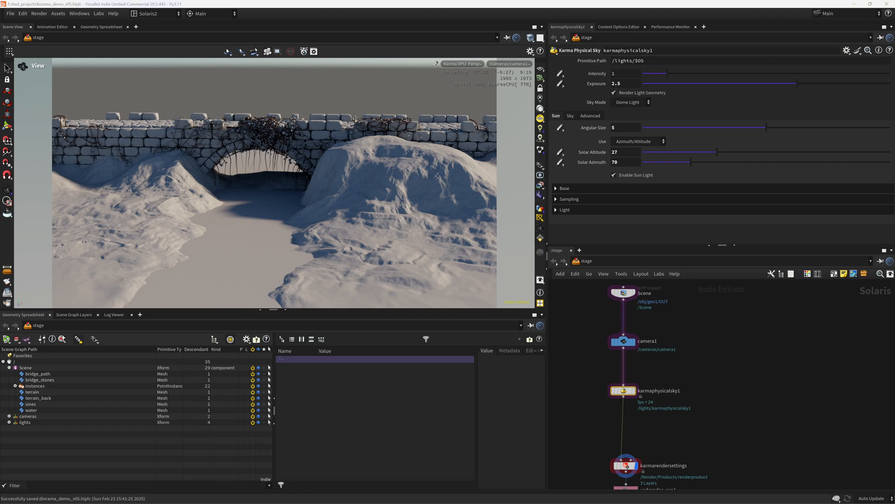
- Set the Turbidity in the physical sky's Sky settings to 8
click(570, 115)
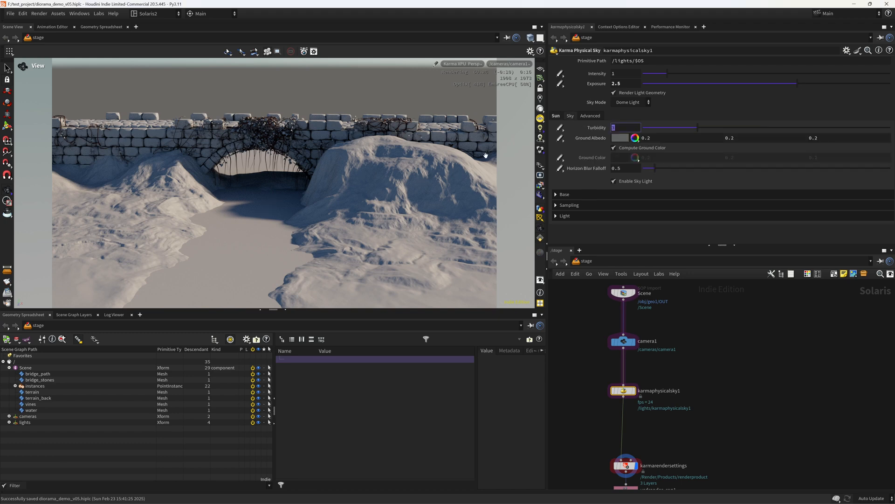
text(8)
key(Tab)
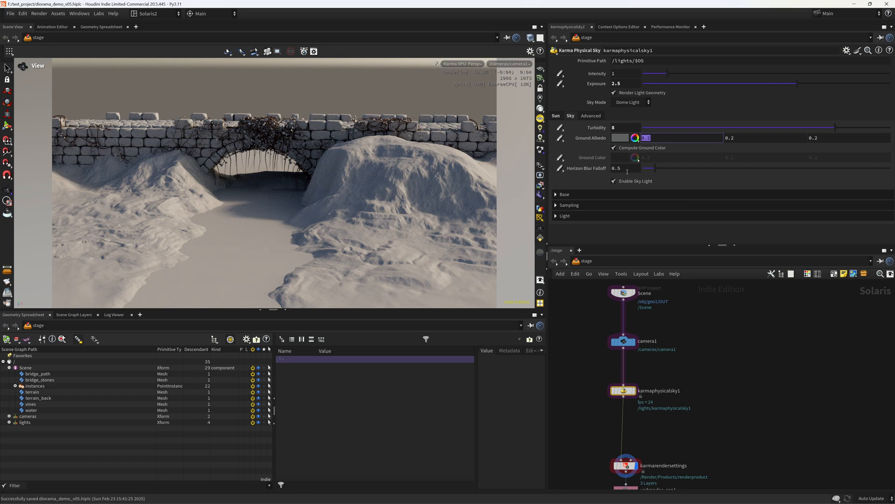
- Set the physical sky's Horizon Blur Falloff to 10 and switch the viewport renderer back to Houdini VK
key(Tab)
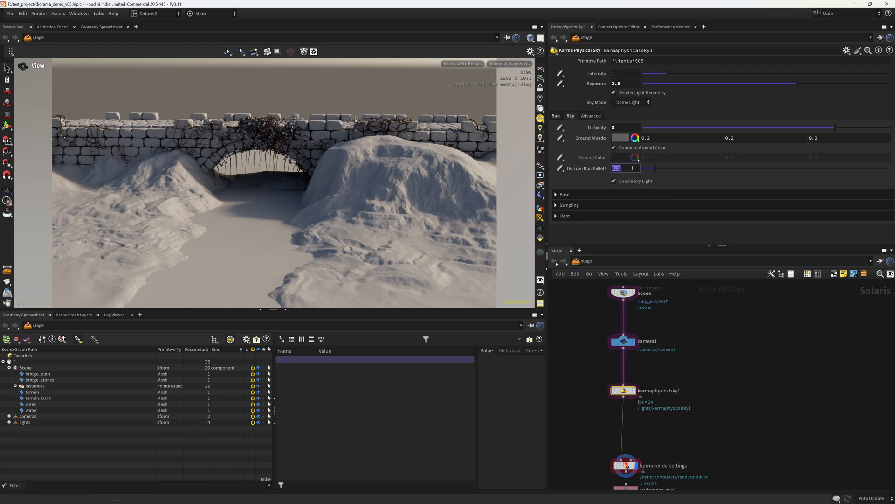
text(10)
key(Return)
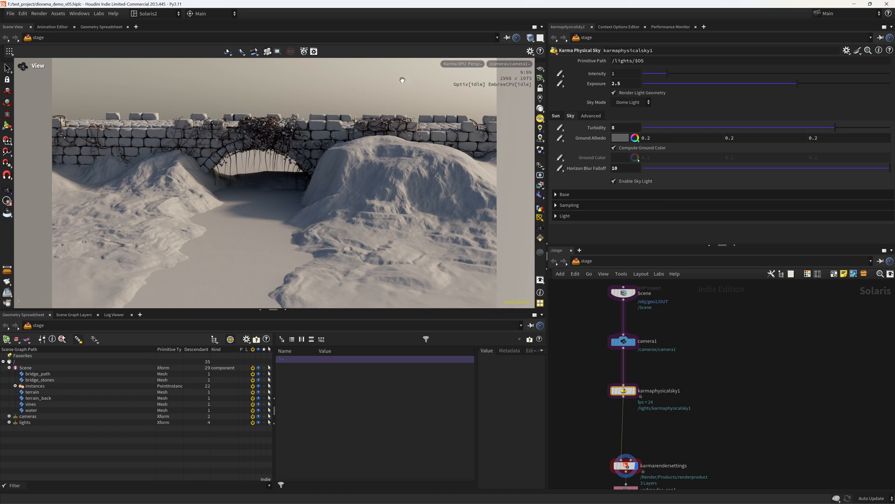
click(462, 63)
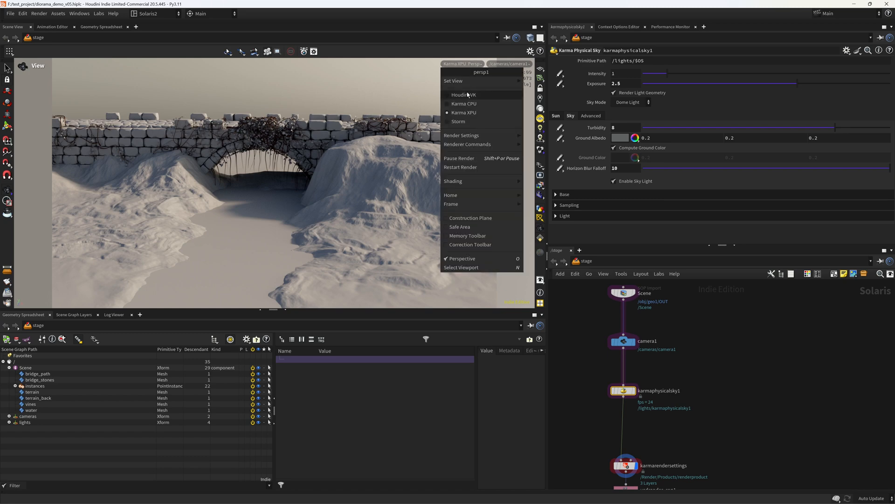
click(466, 94)
- Move the sky and render nodes down and insert a Material Library node between camera1 and karmaphysicalsky1
scroll(659, 349, down, 3)
drag(664, 435, 616, 408)
middle_drag(638, 295, 638, 363)
drag(618, 358, 616, 424)
click(629, 373)
key(Tab)
text(mat)
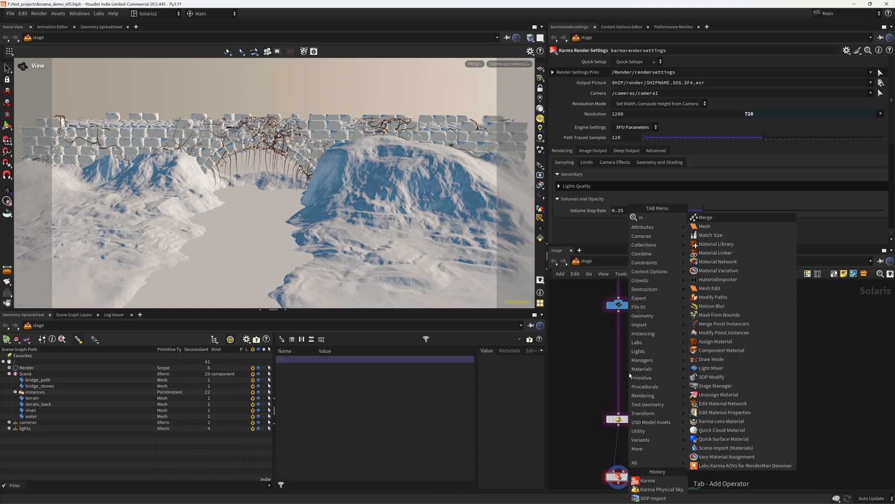
key(Return)
click(629, 373)
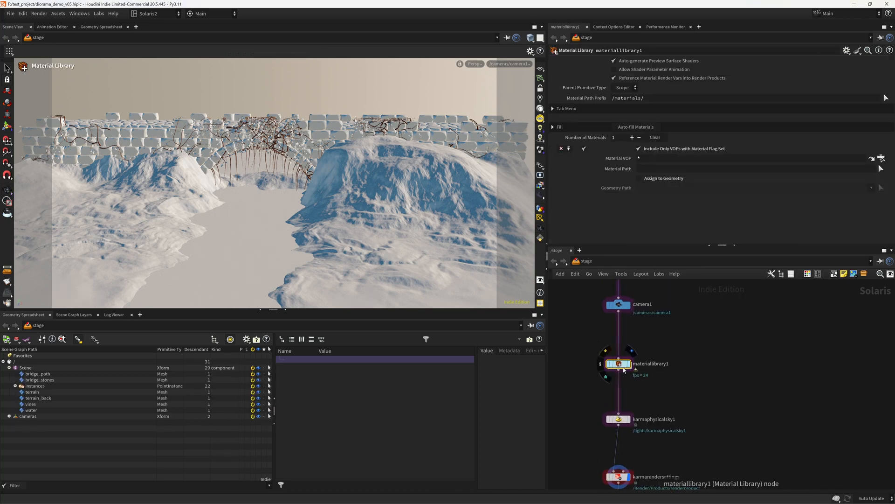
- Add a Karma Material Builder inside materiallibrary1 and name it default_MAT
double_click(630, 372)
key(Tab)
text(karma)
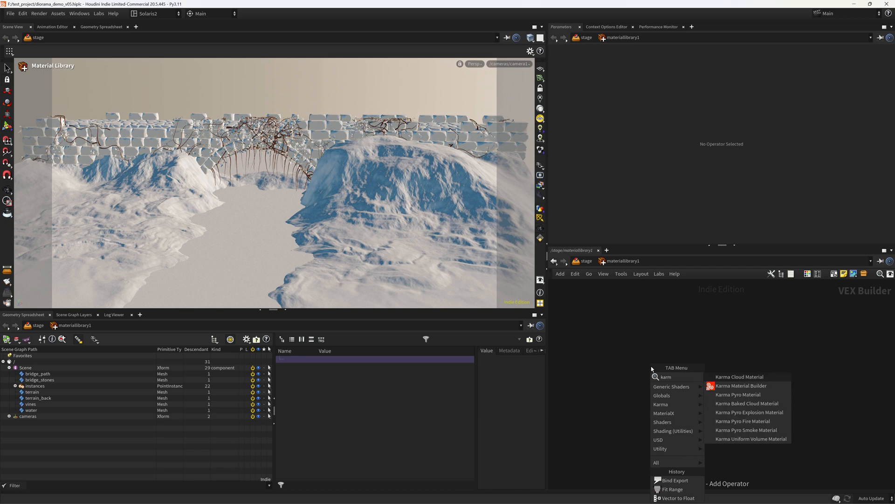
key(Down)
key(Return)
click(653, 369)
double_click(664, 357)
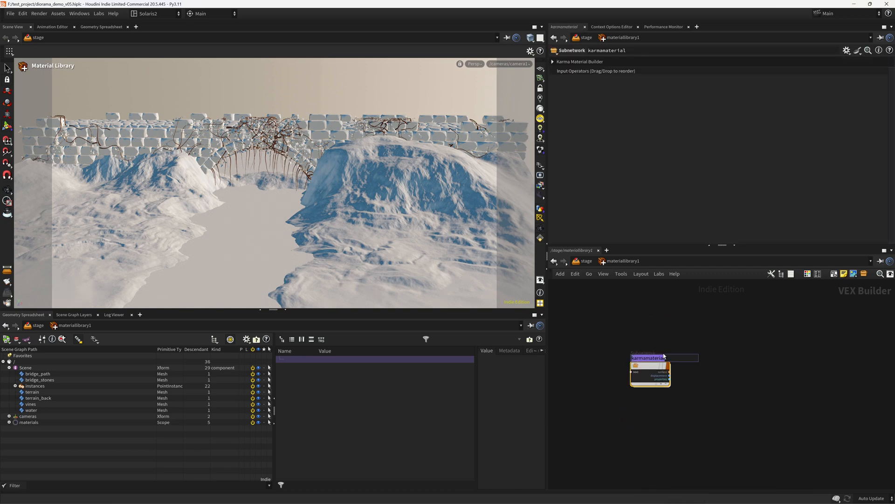
text(default_MAT)
key(Return)
- In default_MAT's standard surface shader, set the base Color to 0.333 grey and the specular Roughness to 0.8
double_click(651, 373)
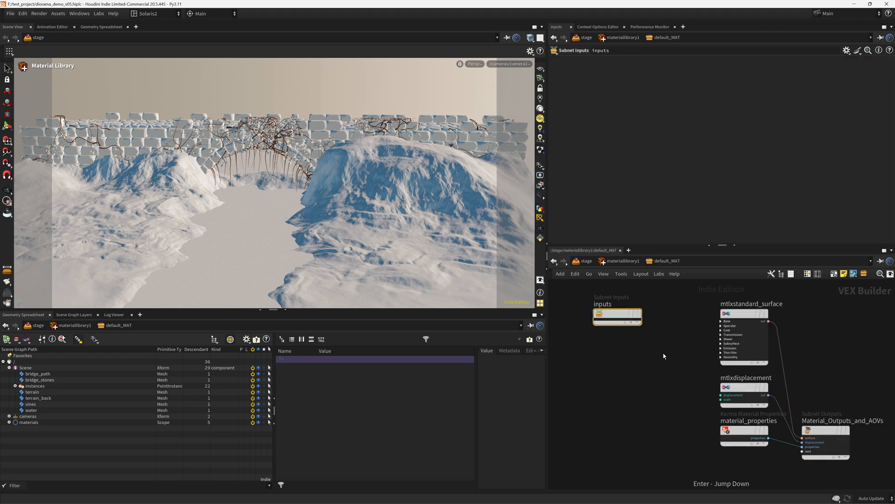
click(622, 97)
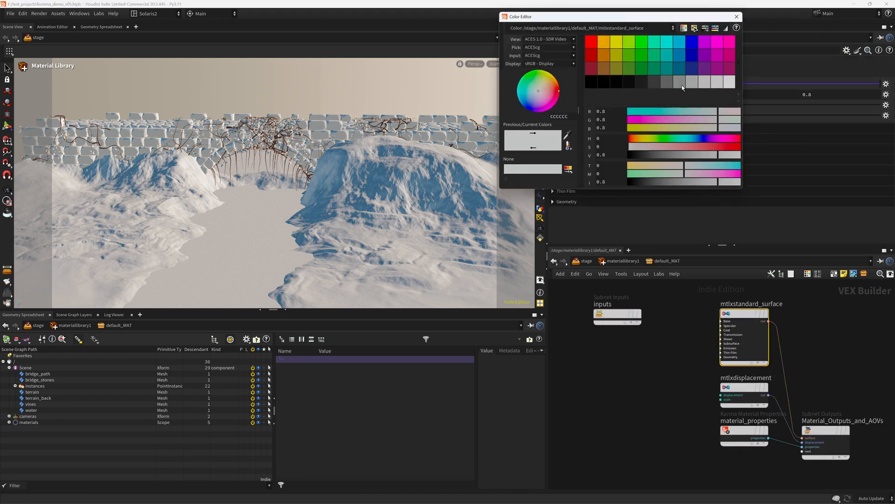
click(682, 85)
click(608, 128)
click(625, 161)
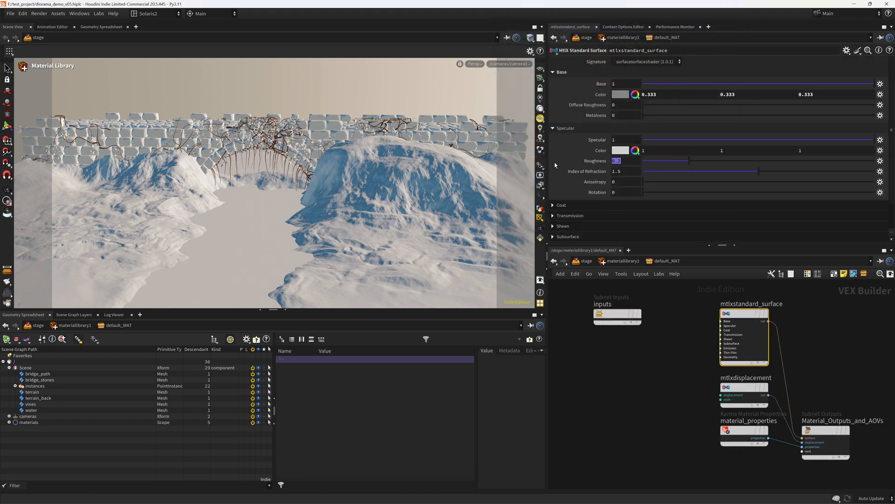
text(.8)
key(Return)
- Auto-fill the materials of materiallibrary1 and assign default_MAT to all geometry with the path *
click(606, 261)
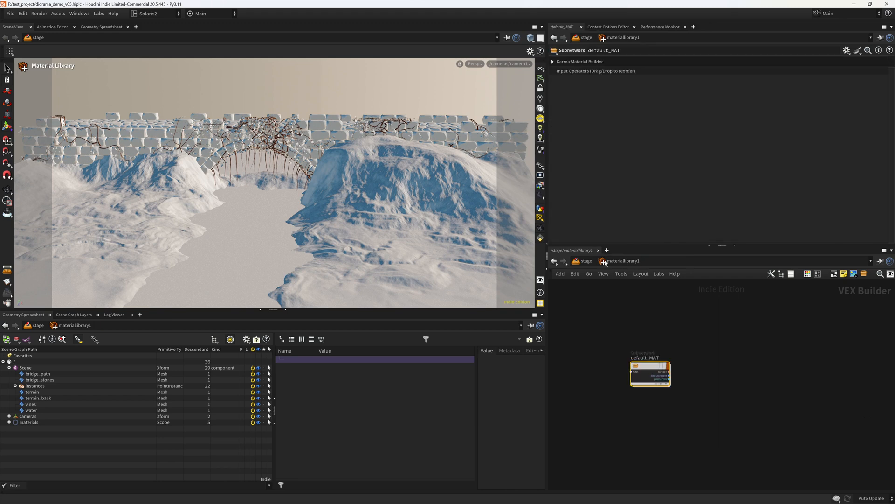
click(583, 259)
click(630, 129)
click(656, 180)
click(654, 188)
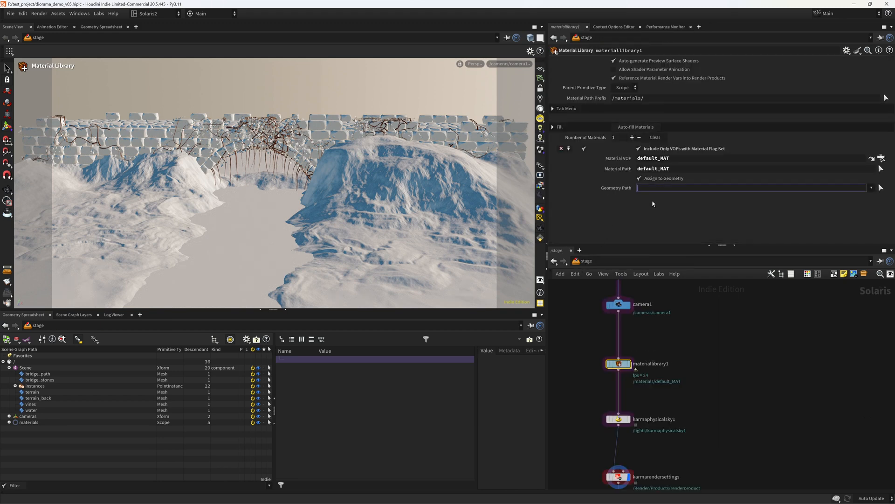
text(*)
key(Return)
- Save the scene and preview the default material with Karma XPU, returning the viewport to Houdini VK
middle_drag(642, 473, 664, 314)
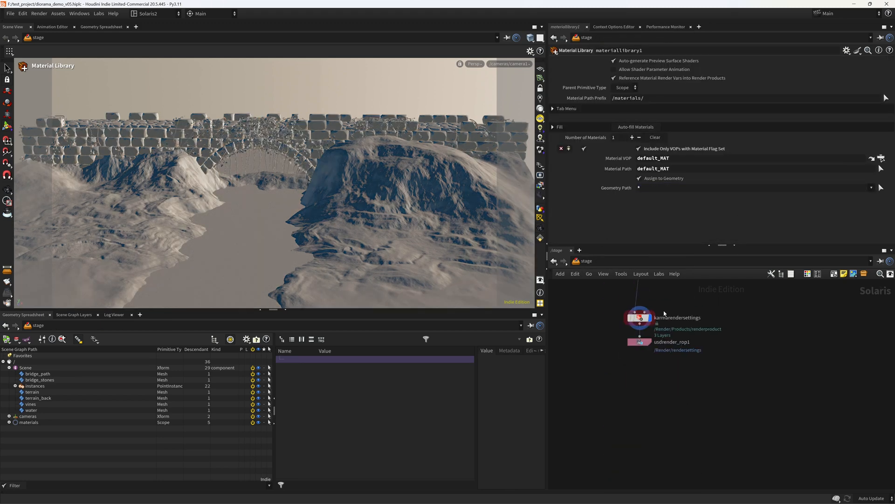
click(642, 317)
key(ctrl+s)
click(474, 63)
click(494, 128)
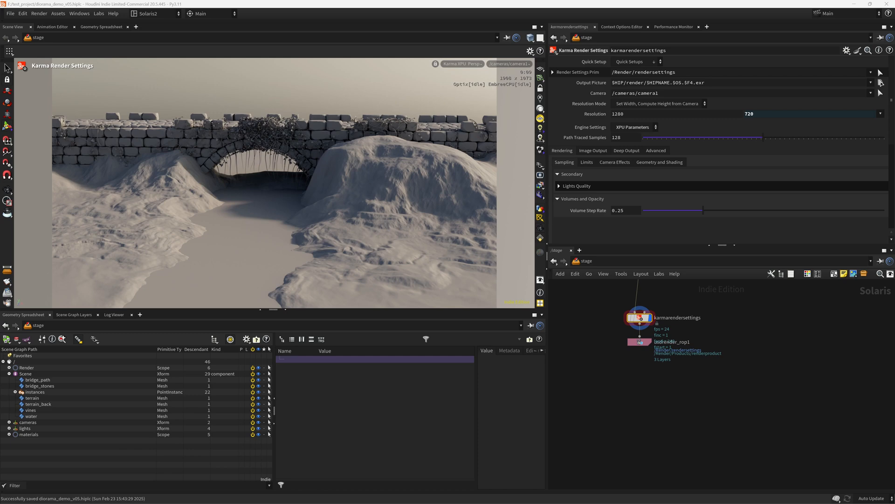
click(462, 64)
click(473, 94)
- Add a separate SOP Import node with Sublayer Style set to Merge SOP Layer Into Existing Active Layer
middle_drag(715, 304, 681, 413)
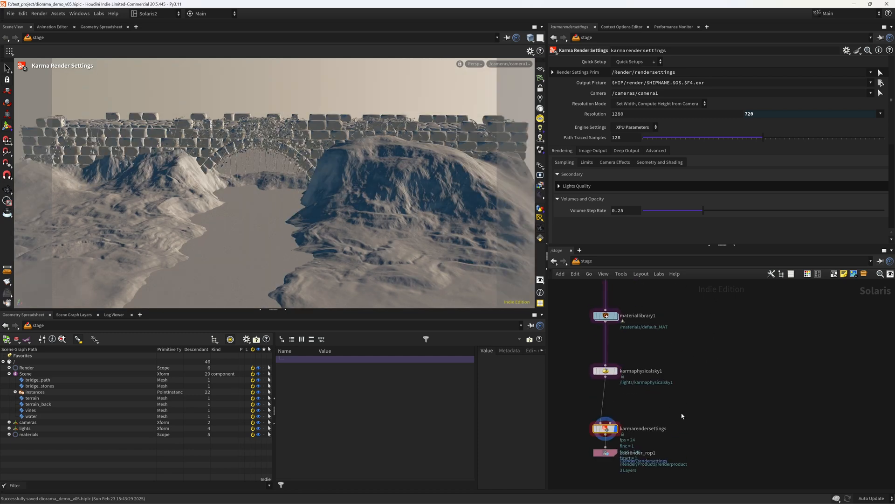
middle_drag(704, 360, 692, 369)
key(Tab)
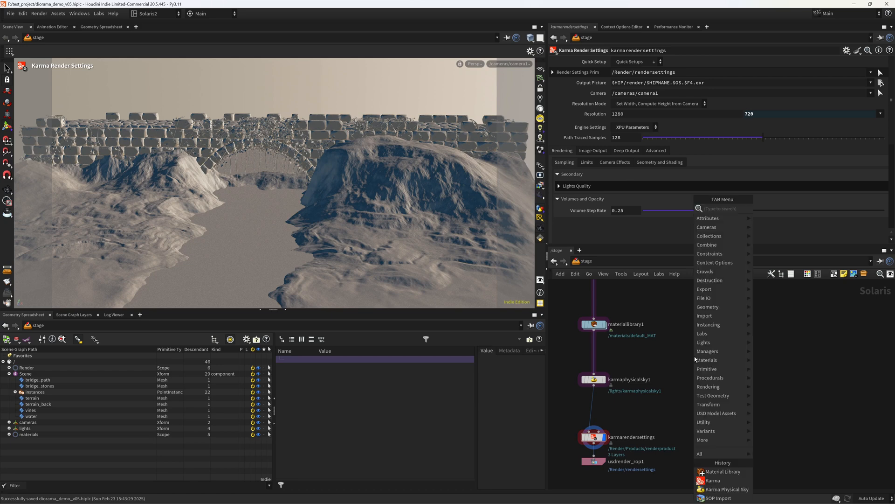
text(sopi)
key(Return)
click(694, 356)
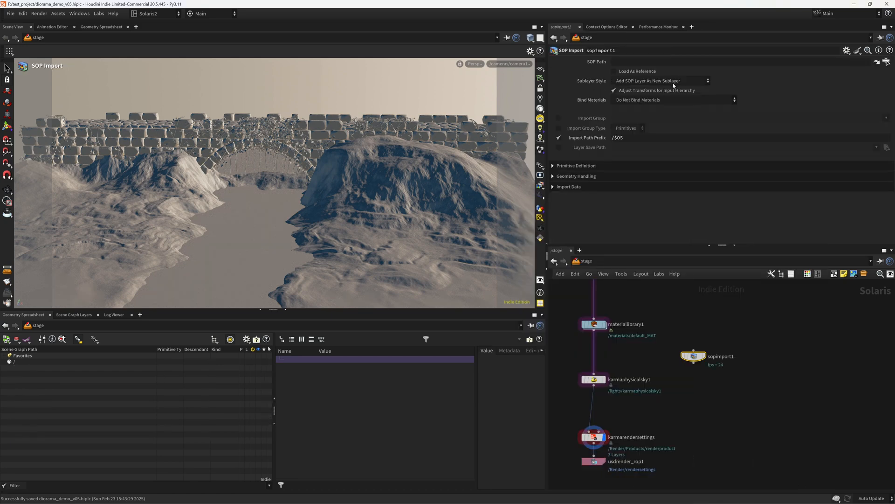
click(674, 83)
click(677, 98)
click(887, 62)
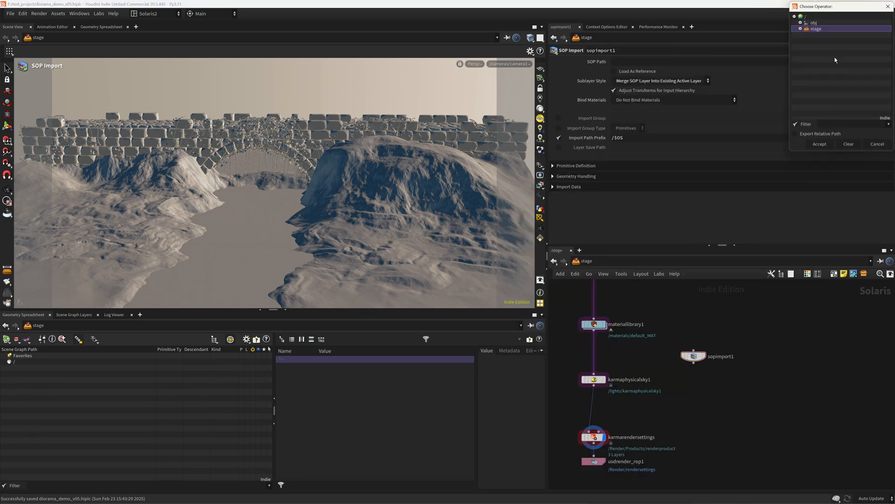
click(800, 23)
click(807, 34)
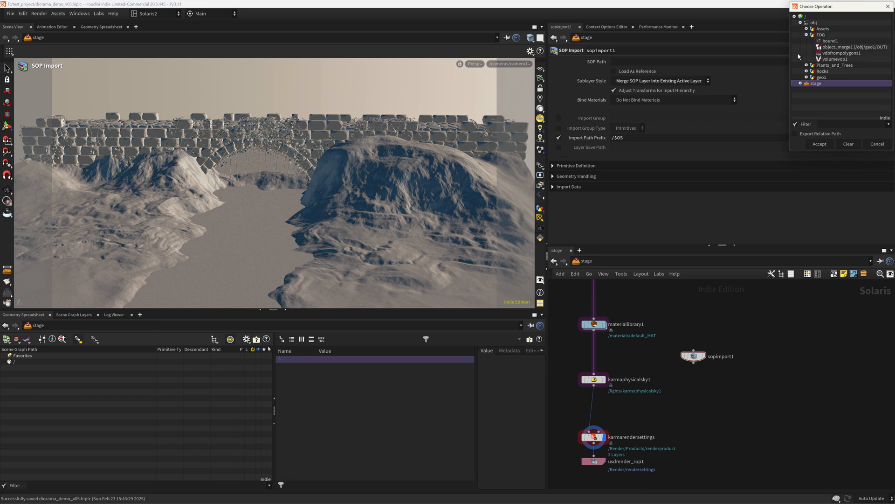
click(888, 6)
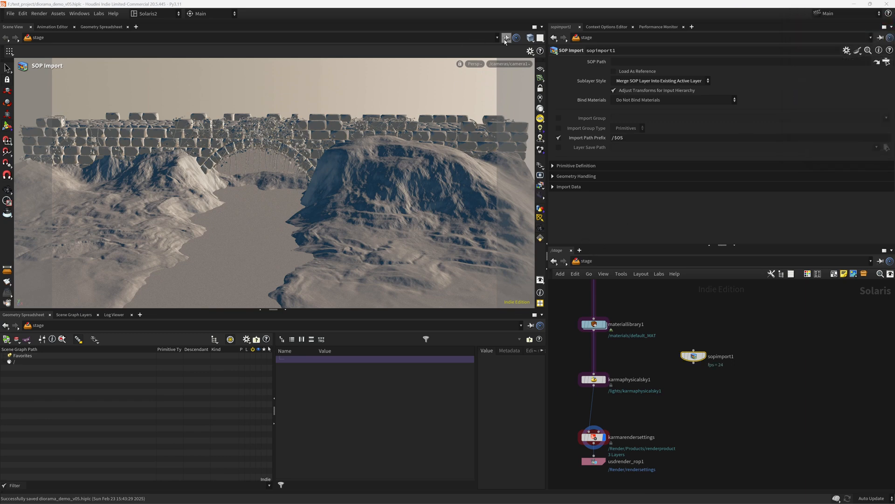
- Place a Null node below volumevop1 inside the FOG object's network
click(586, 261)
click(603, 303)
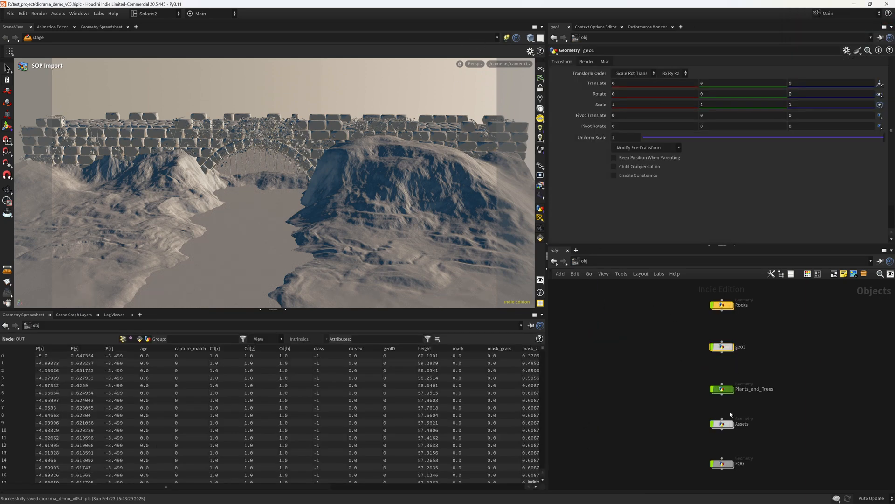
double_click(706, 435)
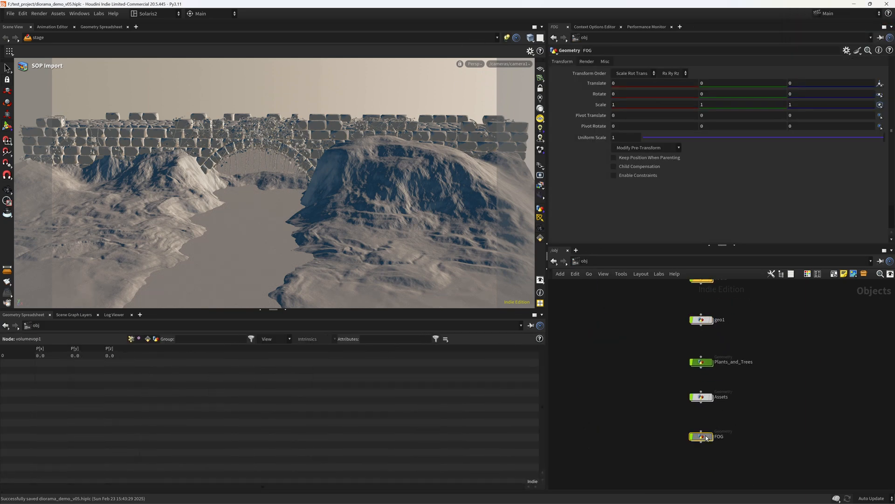
key(Tab)
text(null)
key(Return)
click(671, 430)
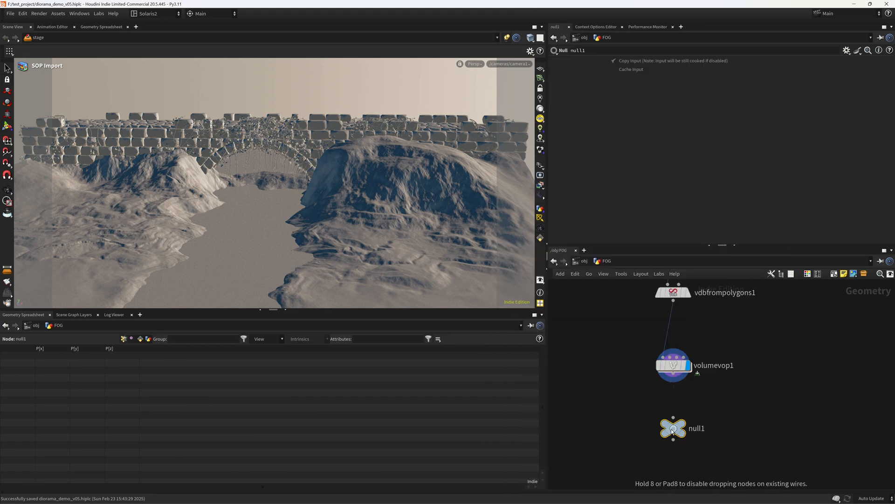
- Connect volumevop1 to the null, rename it OUT_FOG and save the scene
drag(674, 378, 674, 417)
double_click(697, 428)
text(OU)
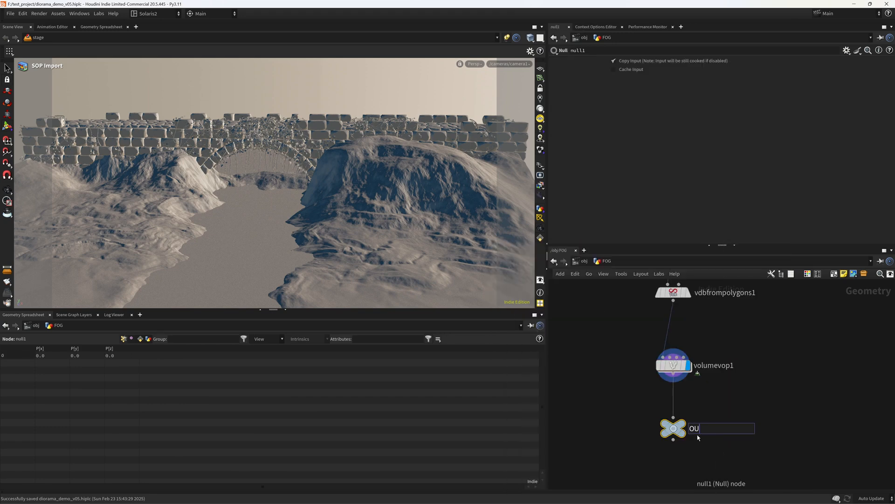
text(T_FOG)
key(Return)
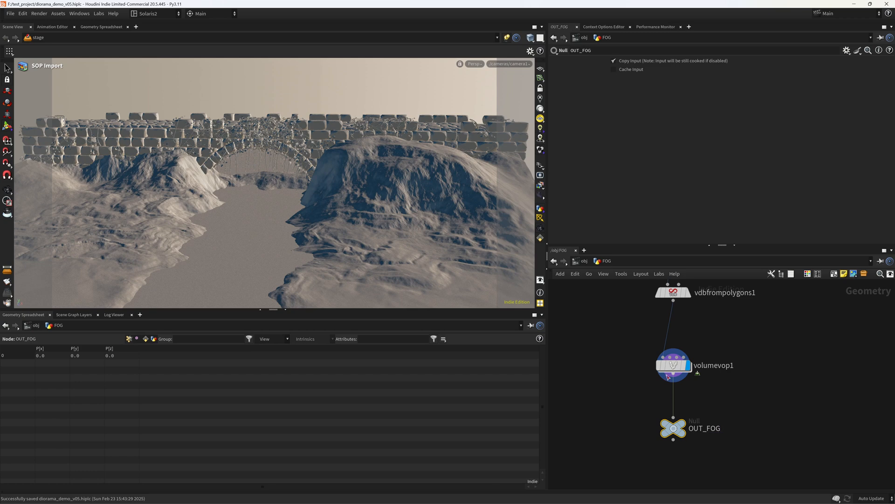
key(ctrl+s)
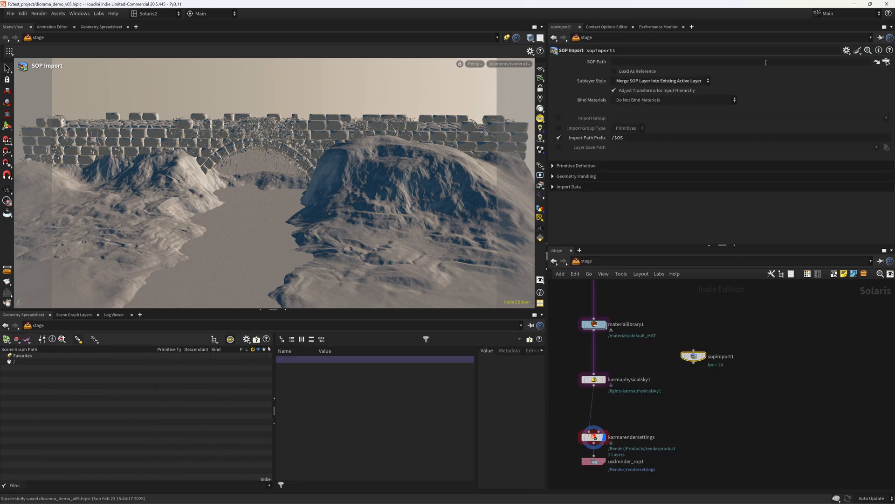
- Set sopimport1's SOP Path to /obj/FOG/OUT_FOG and display the imported fog volume in the viewport
click(766, 63)
text(/obj/FOG/OUT_FOG)
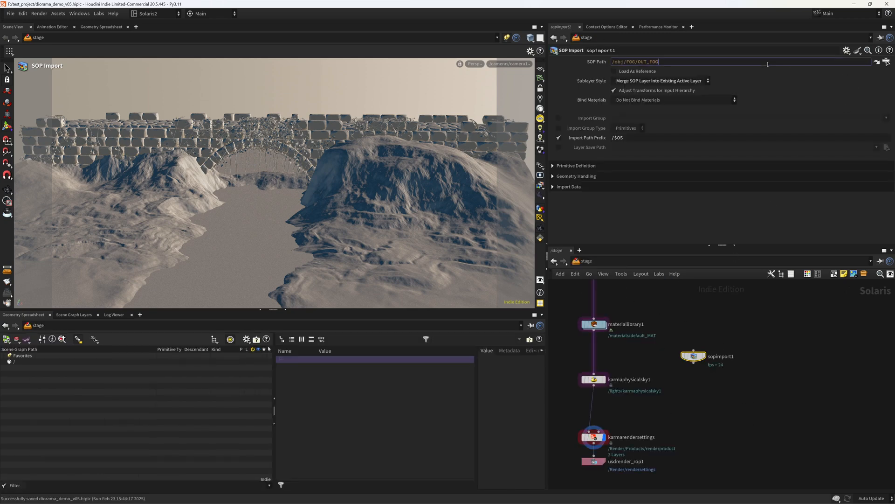
key(Return)
click(704, 355)
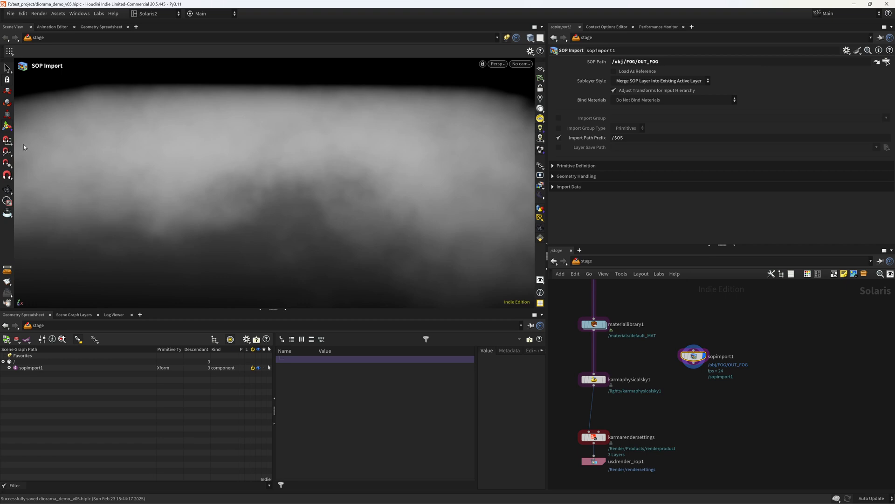
click(7, 190)
scroll(269, 206, down, 2)
scroll(270, 206, down, 4)
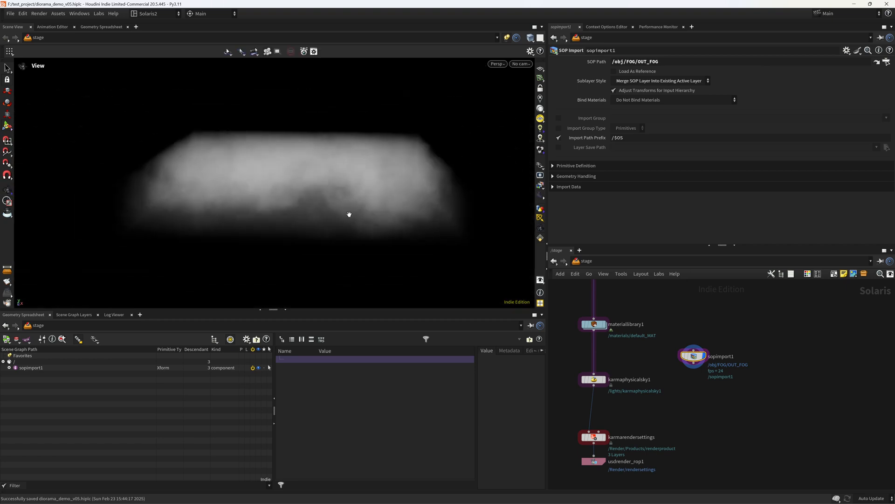
- Move karmaphysicalsky1 and the render nodes further down to make room in the stage network
middle_drag(687, 409, 684, 361)
scroll(664, 384, down, 1)
drag(668, 445, 574, 308)
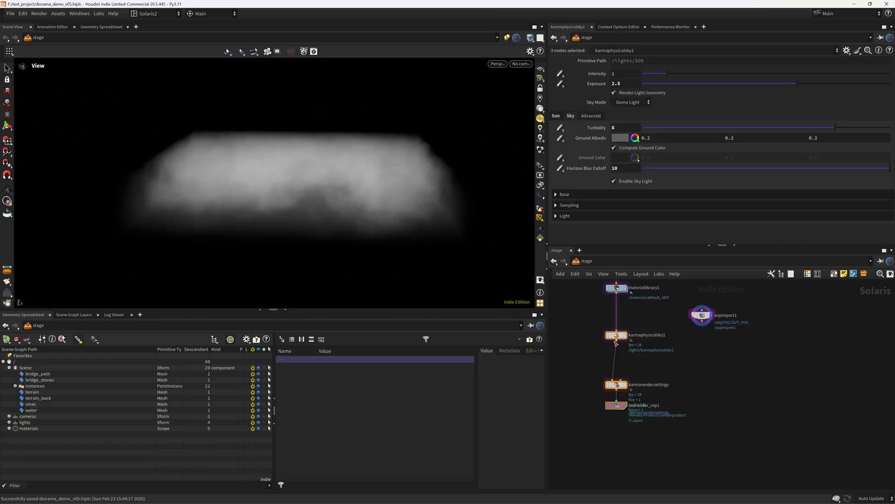
drag(617, 336, 617, 433)
- Add a second Material Library node below sopimport1 and connect sopimport1 into it
click(713, 367)
key(Tab)
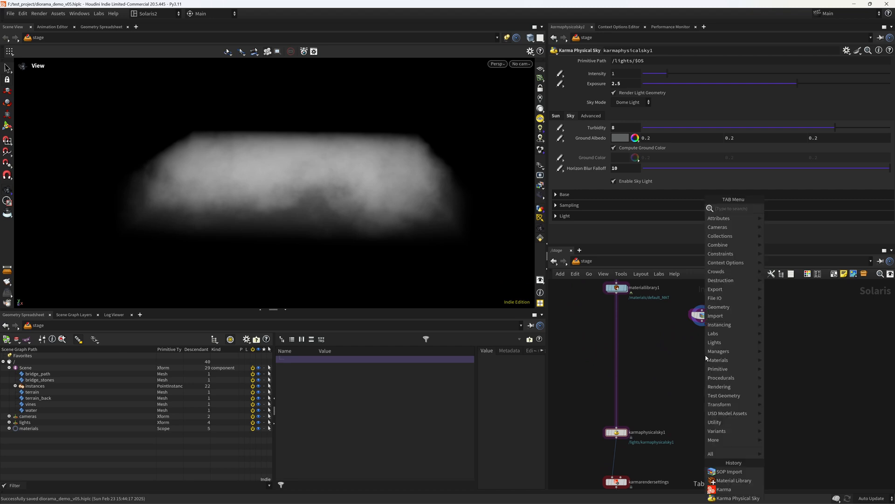
text(matl)
key(Return)
click(705, 356)
click(703, 323)
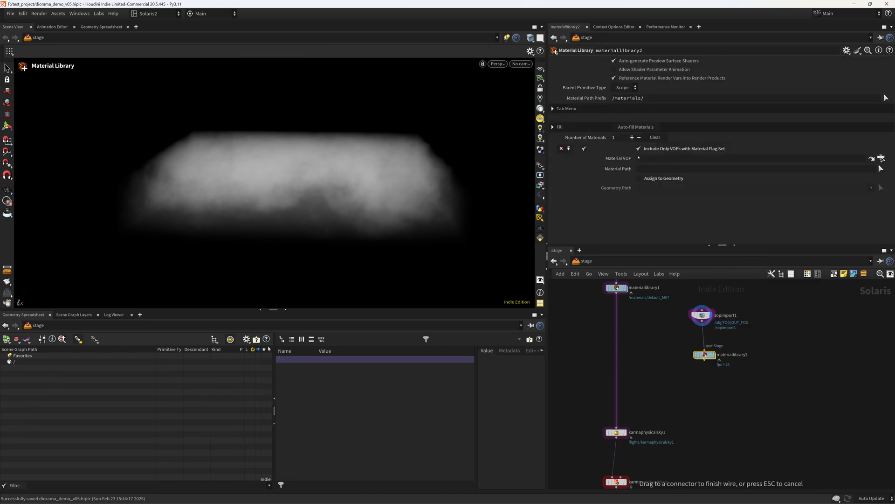
click(704, 351)
- Add a Switch node fed by materiallibrary2 and place an unconnected Null node beside the fog branch
click(704, 359)
key(Tab)
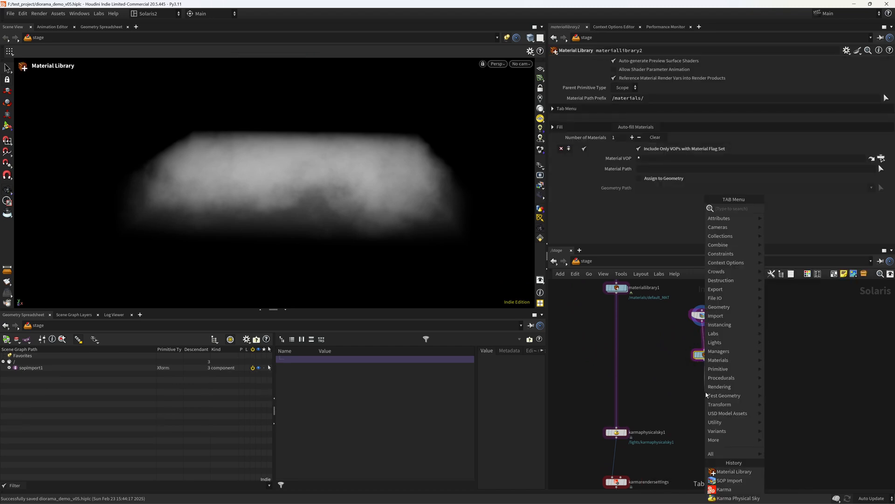
text(swit)
key(Return)
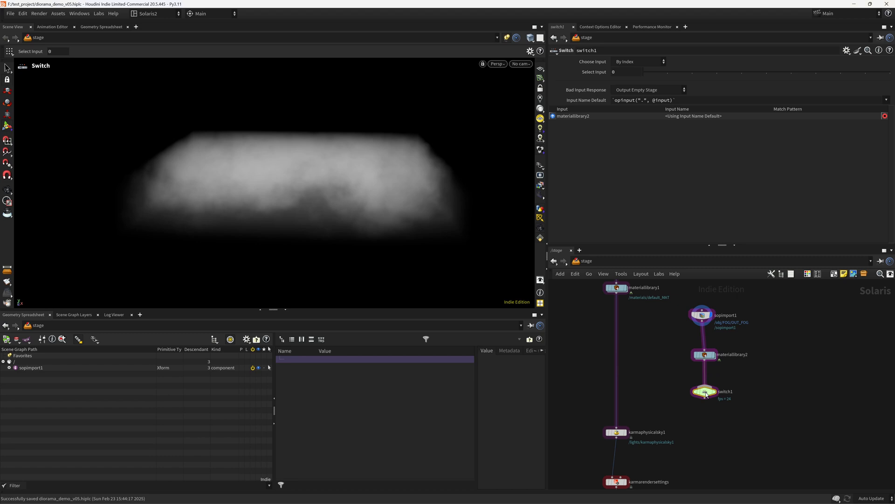
key(Tab)
text(nu)
key(Return)
click(765, 362)
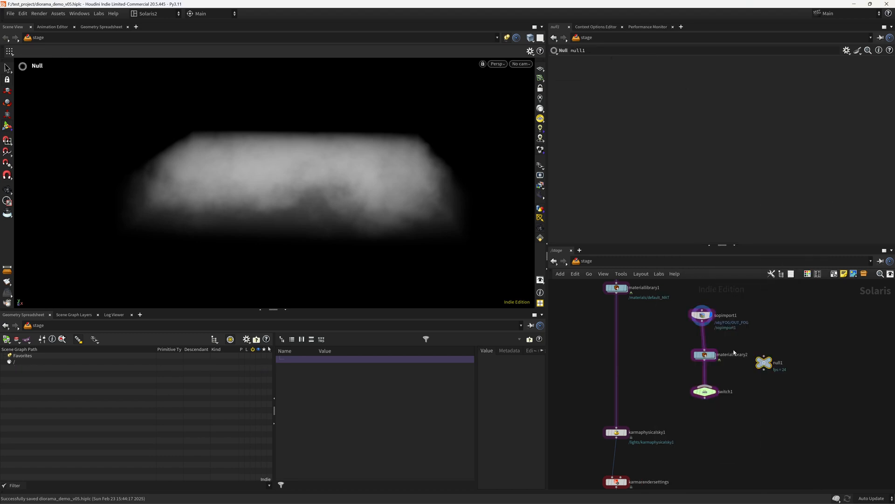
- Insert a Merge node between materiallibrary1 and karmaphysicalsky1, connect switch1 as its second input and display it
key(Tab)
text(mer)
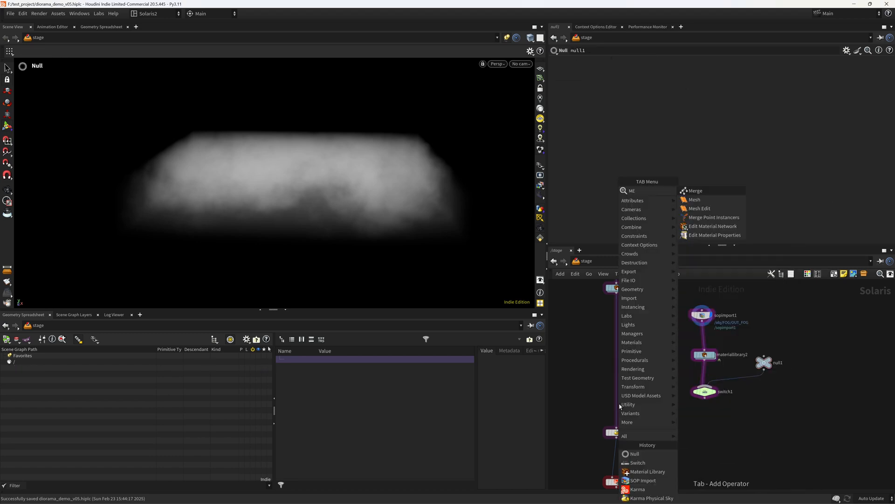
key(Return)
click(618, 404)
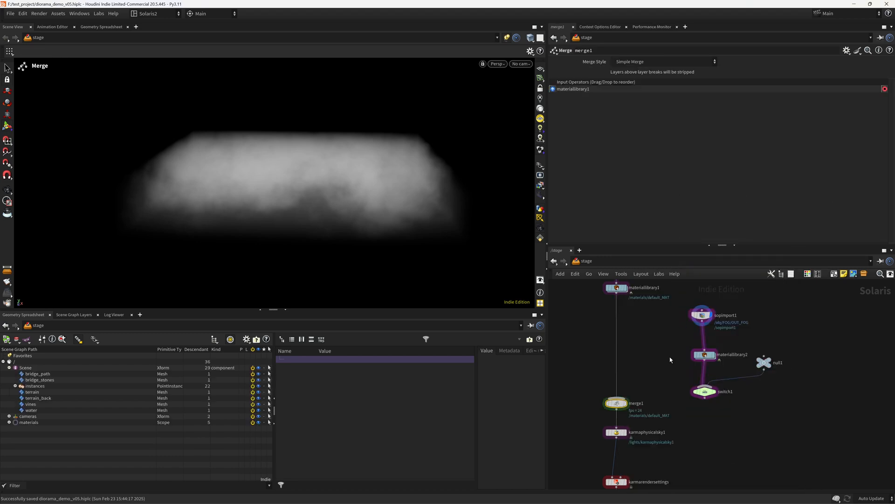
drag(704, 397, 617, 397)
click(630, 394)
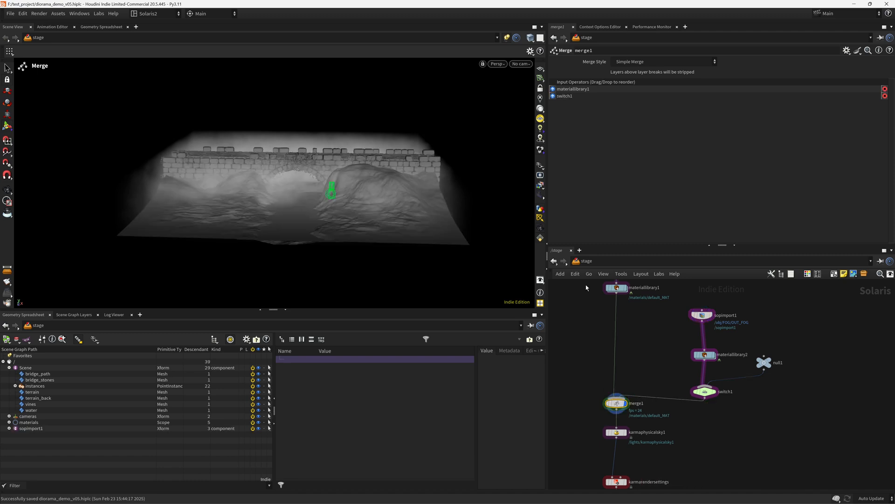
- Display the karmarendersettings node's result and look at the lit scene through /cameras/camera1
scroll(376, 163, up, 3)
alt+drag(376, 164, 318, 186)
alt+middle_drag(318, 186, 402, 185)
drag(402, 185, 298, 220)
middle_drag(629, 475, 638, 393)
click(637, 391)
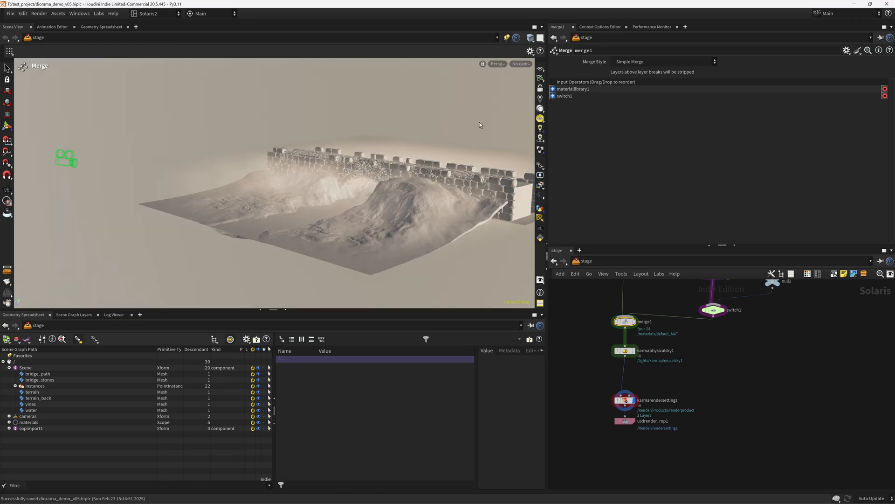
click(519, 64)
click(536, 83)
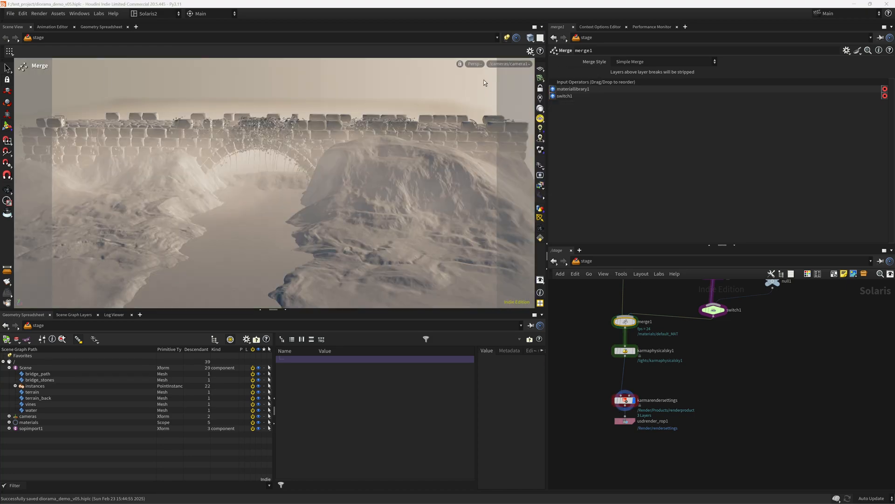
- Preview the camera view with Karma XPU and switch the viewport back to Houdini VK
click(474, 63)
click(496, 115)
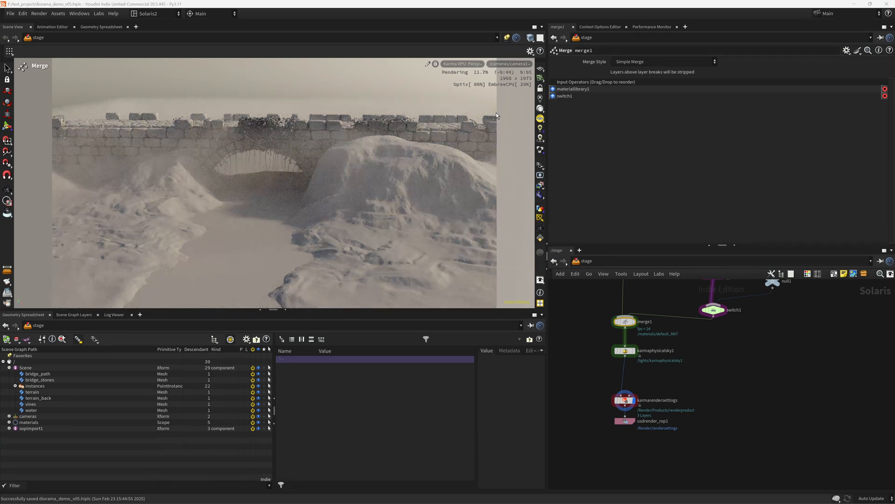
click(463, 63)
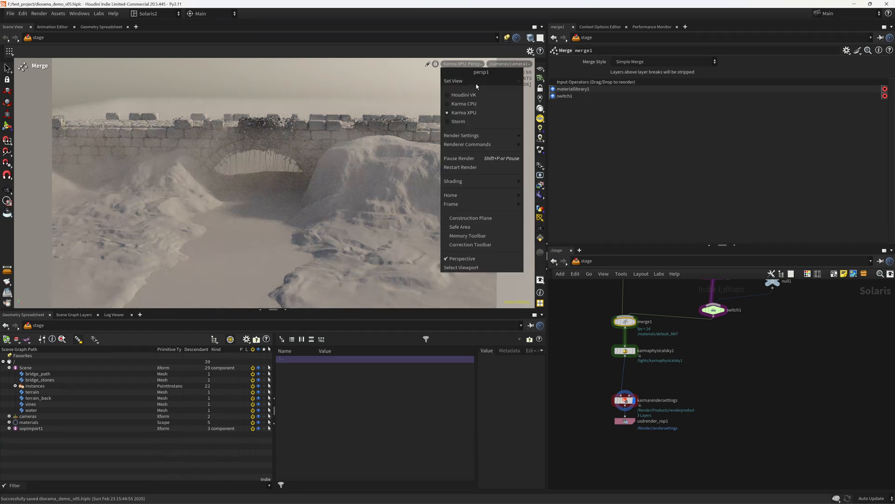
click(471, 103)
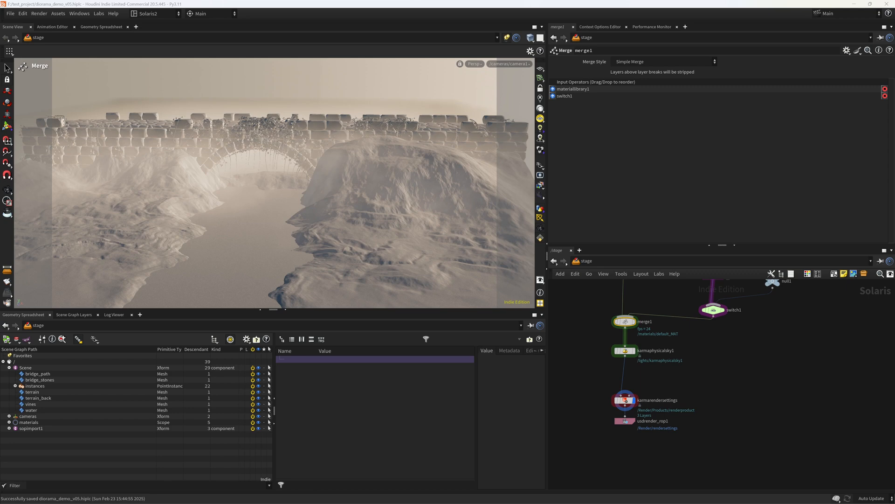
- Add a Karma Cloud Material inside materiallibrary2 on the fog branch
middle_drag(750, 299, 679, 390)
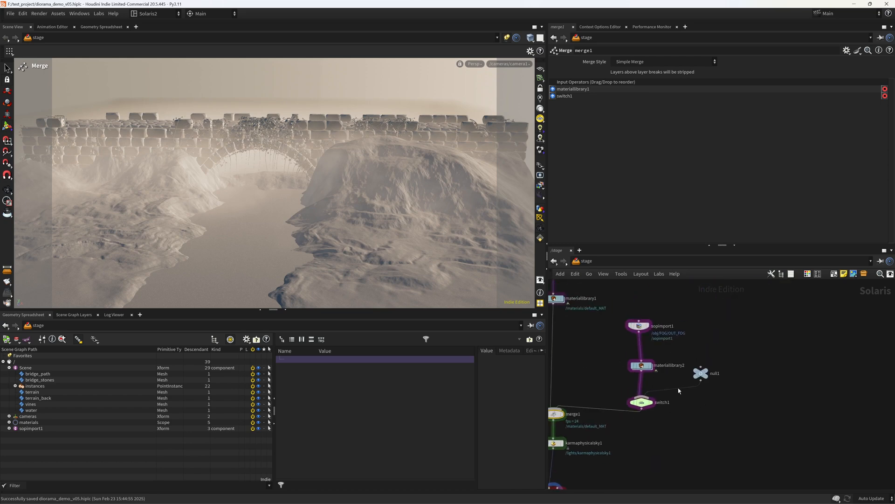
double_click(645, 367)
key(Tab)
text(karma)
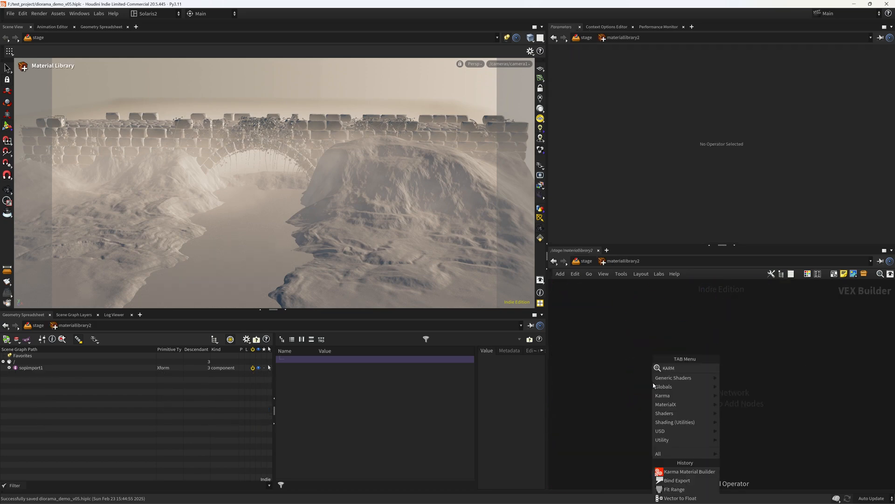
key(Down)
key(Down)
key(Down)
key(Down)
key(Down)
key(Up)
key(Up)
key(Up)
key(Up)
key(Up)
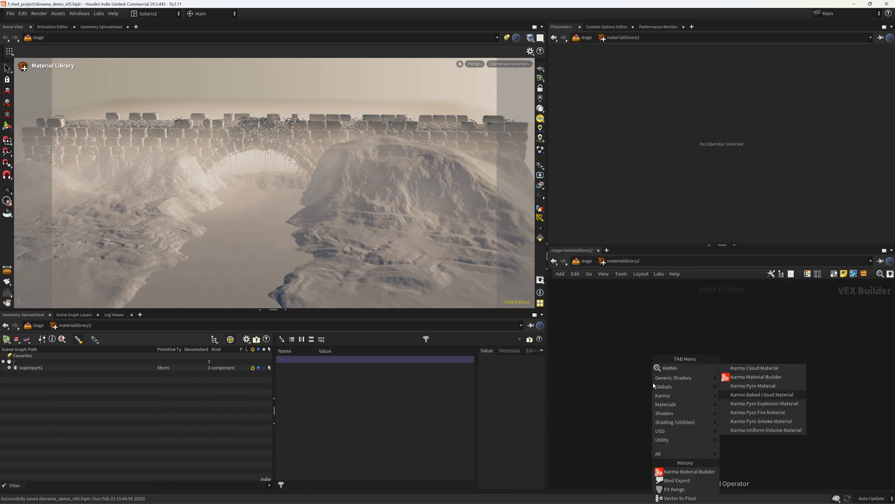
key(Return)
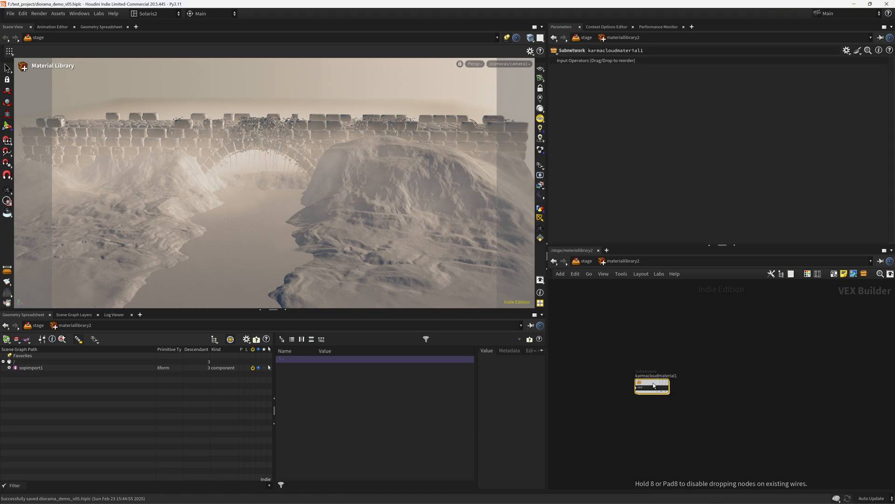
- In materiallibrary2, assign karmacloudmaterial1 to geometry using the geometry path *
key(u)
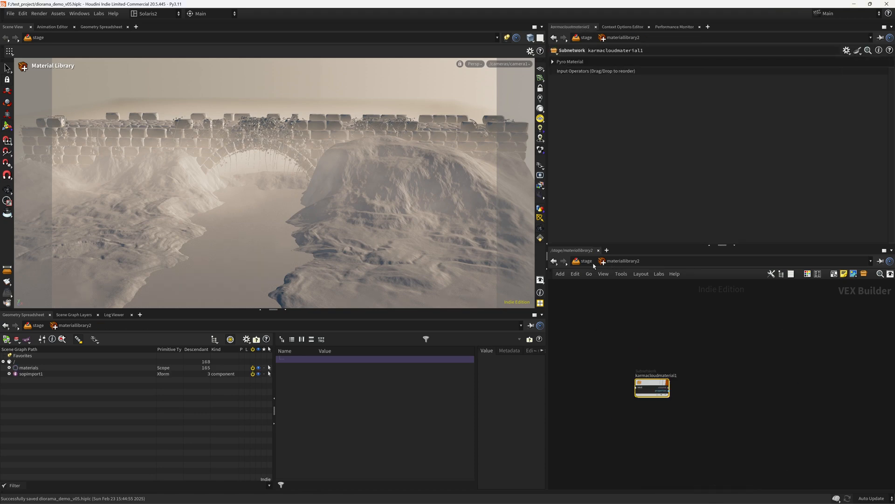
key(u)
click(654, 180)
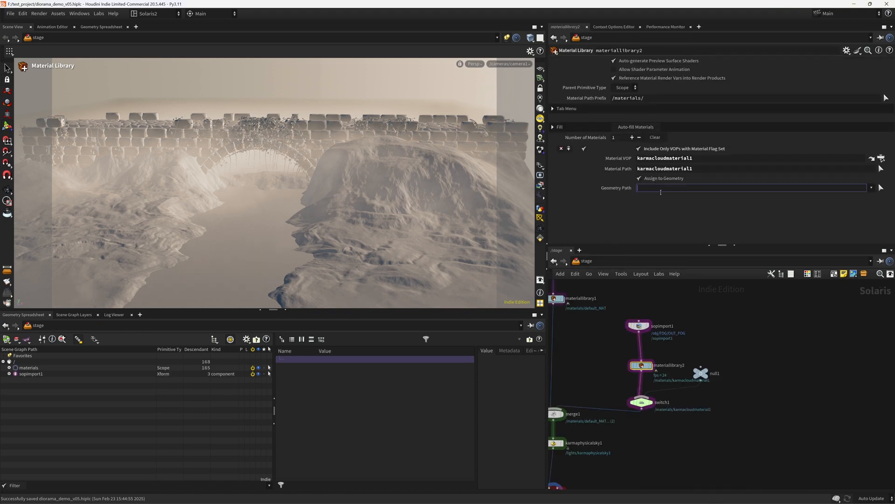
- Check the Density Scale of kma_pyroshader1 inside karmacloudmaterial1 and return to the stage network
double_click(642, 366)
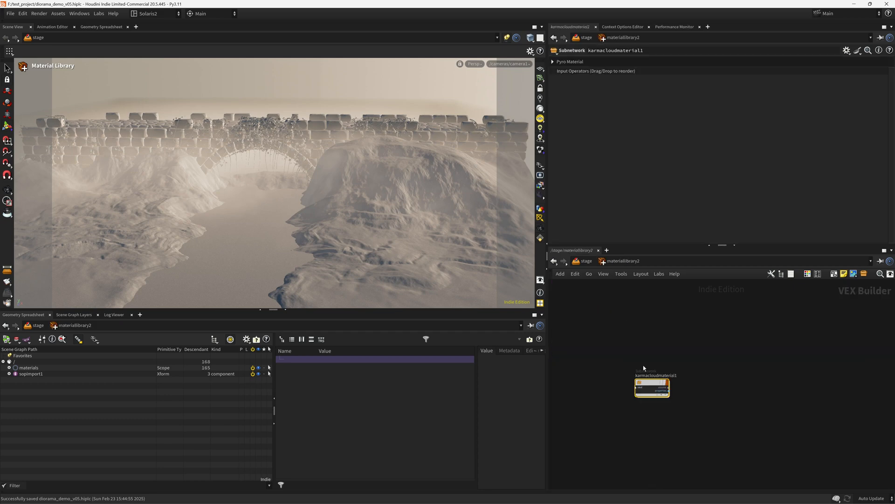
drag(680, 338, 734, 383)
click(623, 96)
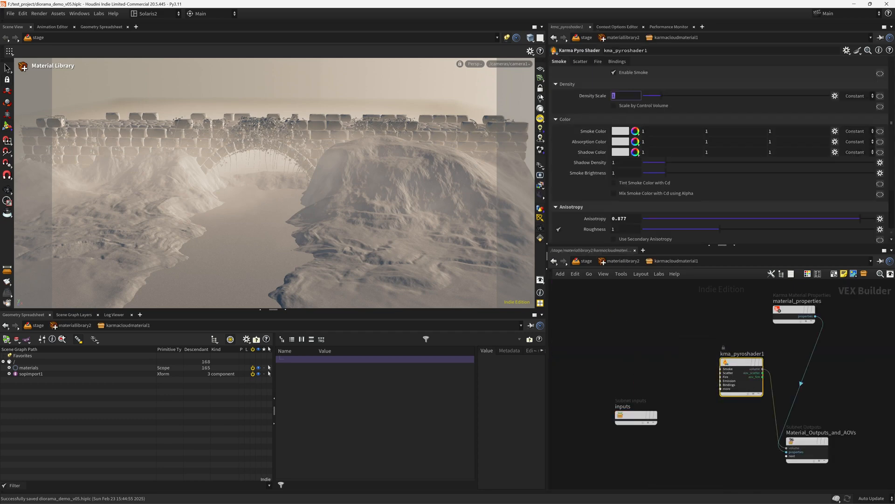
key(Return)
click(602, 262)
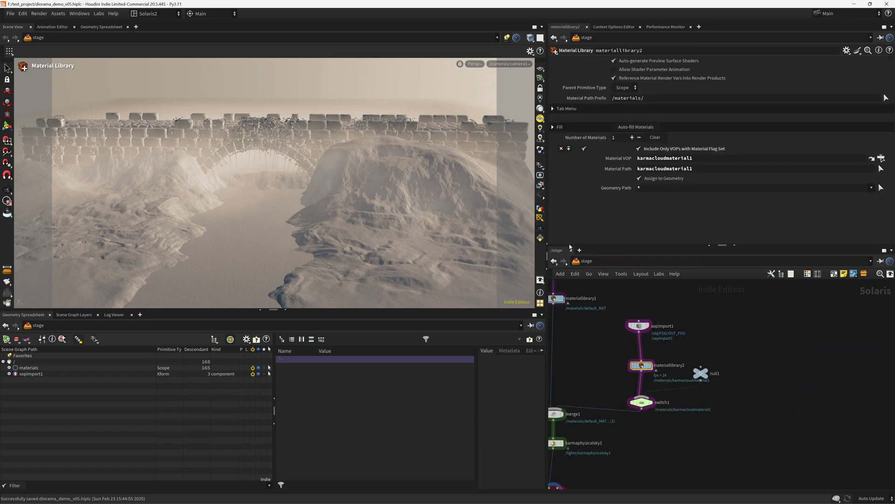
- Render the fog with its cloud material in a Karma XPU viewport preview, and return the viewport to Houdini VK
click(474, 64)
click(489, 119)
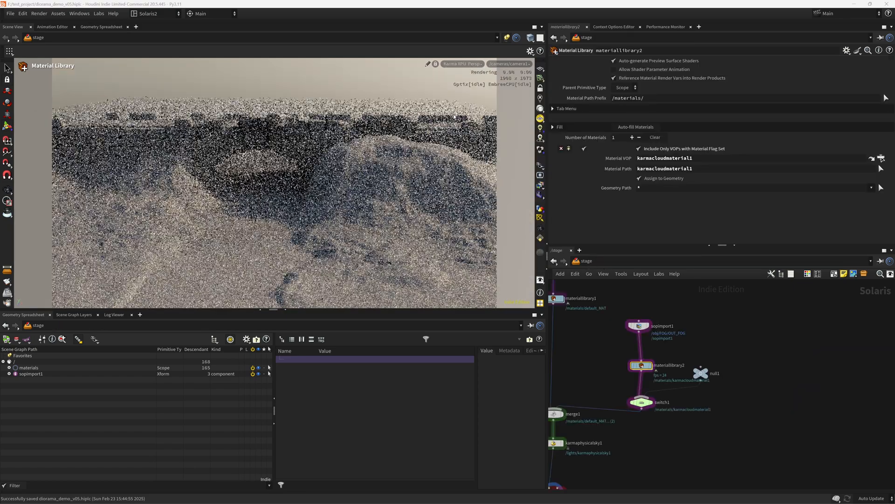
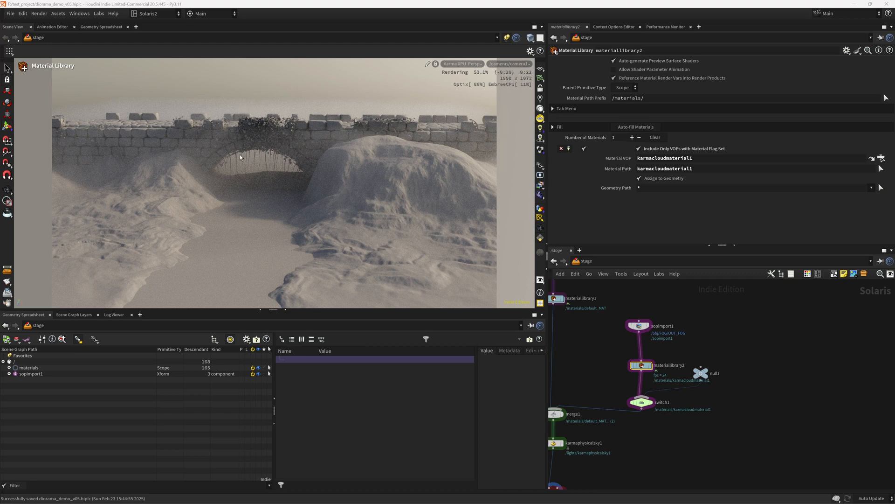
click(464, 64)
click(469, 112)
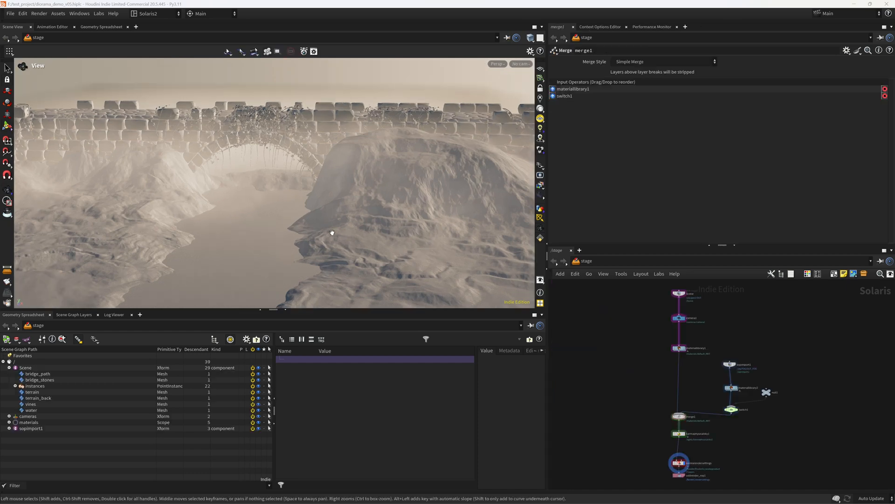
- Save the scene and open the FOG geometry network at object level
drag(385, 182, 288, 190)
key(ctrl+s)
click(586, 261)
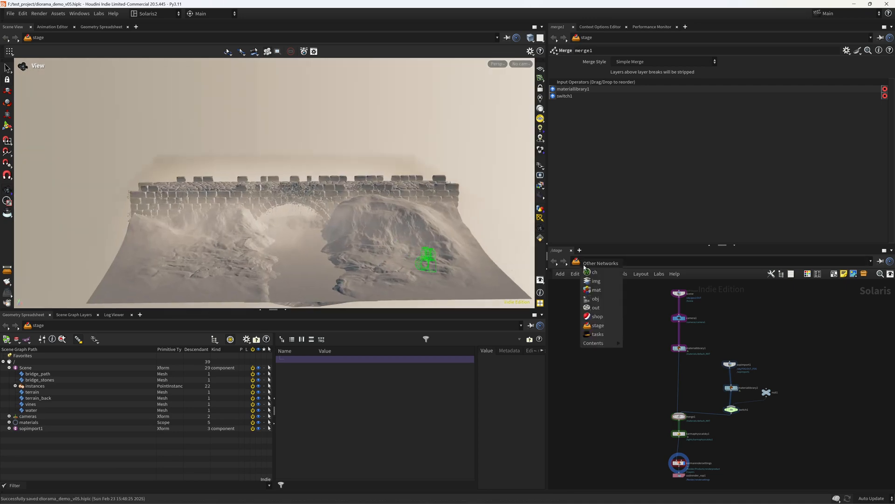
click(602, 300)
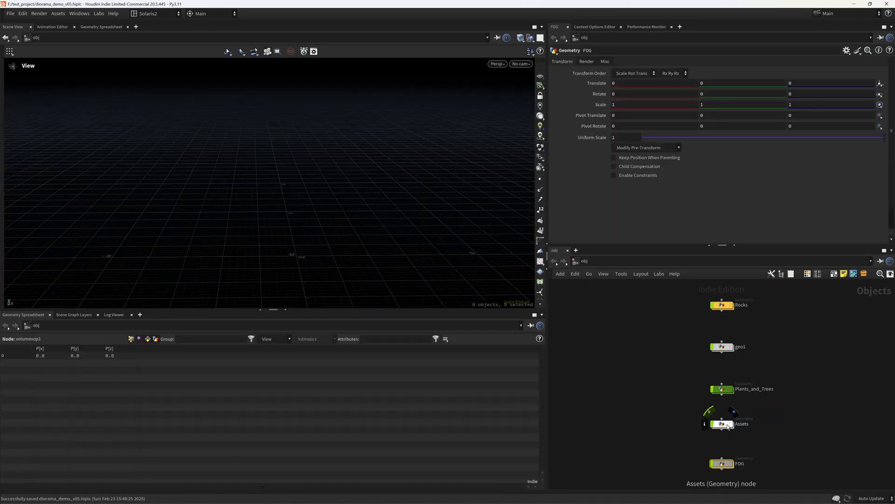
double_click(725, 464)
- Set the Y value of bound1's Upper Padding to 2 to make the fog box taller
click(686, 357)
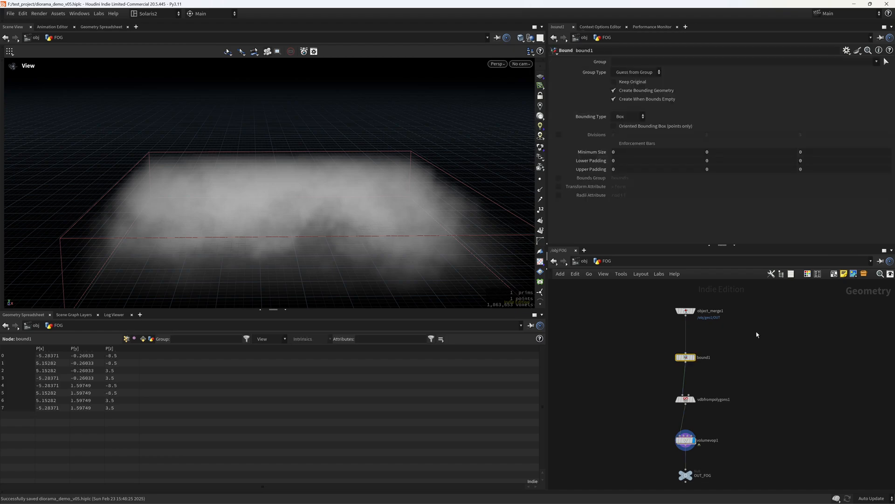
click(724, 169)
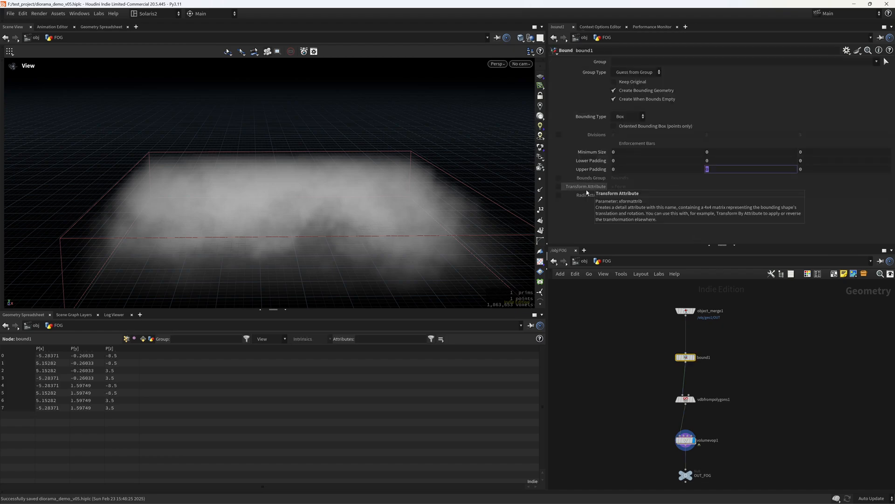
text(2)
key(Return)
drag(310, 188, 406, 229)
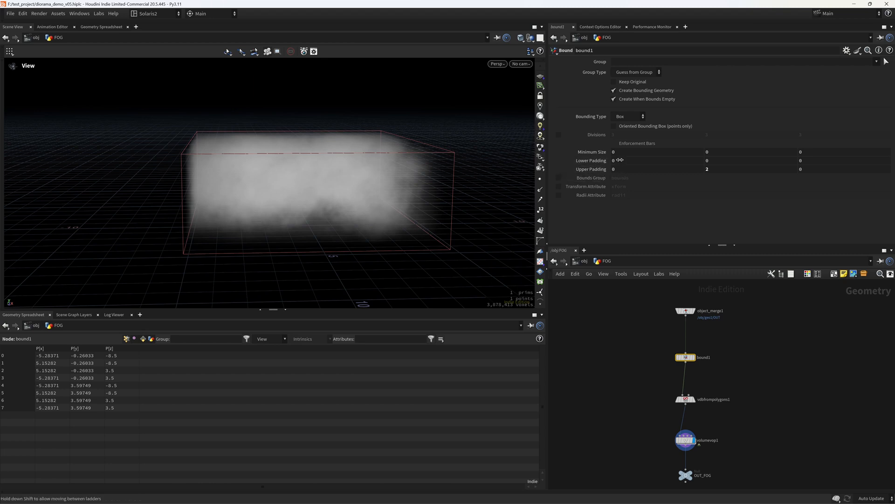
- Set the X value of bound1's Lower Padding to 2
middle_drag(619, 161, 639, 159)
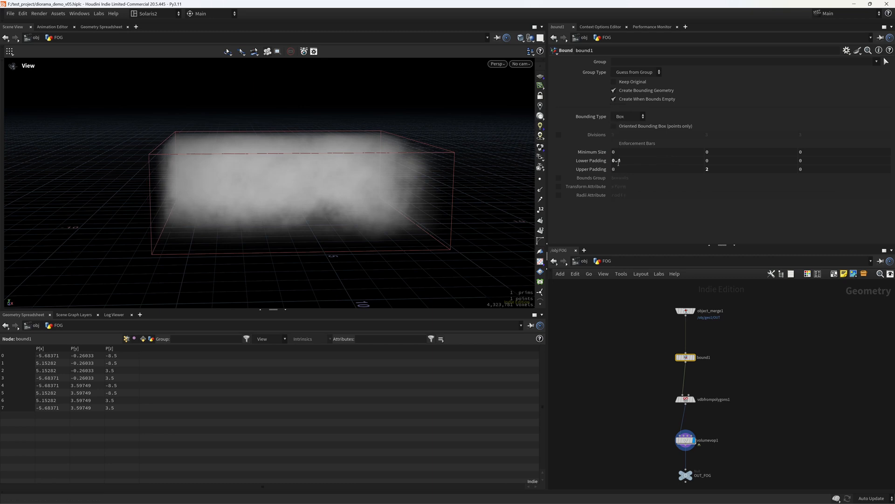
drag(621, 160, 502, 165)
text(2)
key(Tab)
key(Tab)
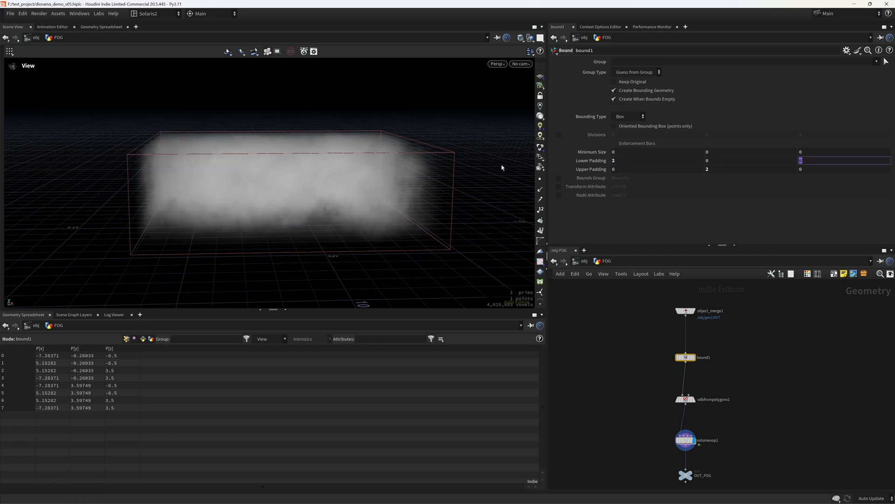
- Set the X value of bound1's Upper Padding to 2, with Lower Padding Z kept at 0, and save the scene
text(2)
key(Tab)
drag(814, 162, 717, 161)
text(0)
key(Tab)
text(2)
key(Tab)
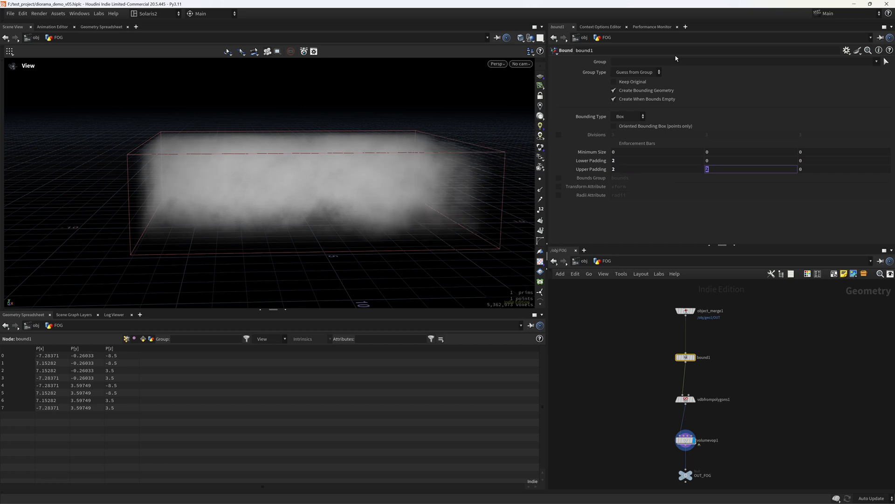
scroll(367, 174, down, 2)
key(ctrl+s)
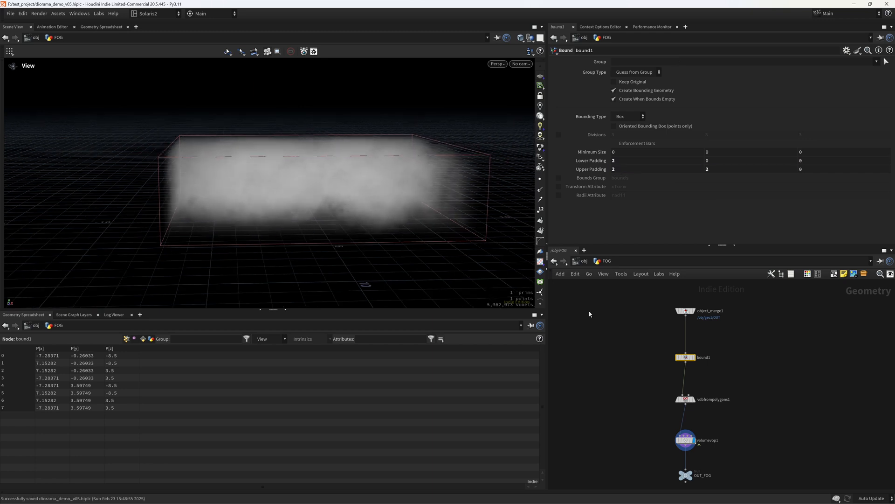
click(154, 14)
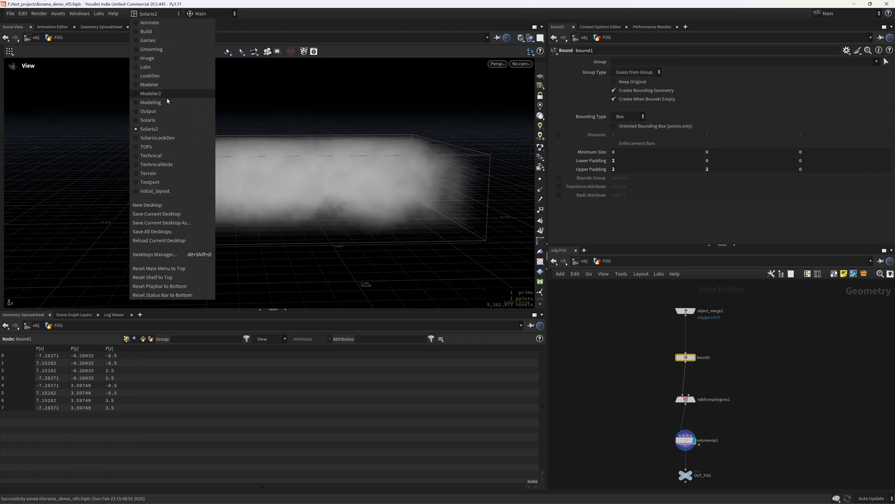
click(464, 254)
- Return to the stage network and view the enlarged fog through /cameras/camera1
click(584, 262)
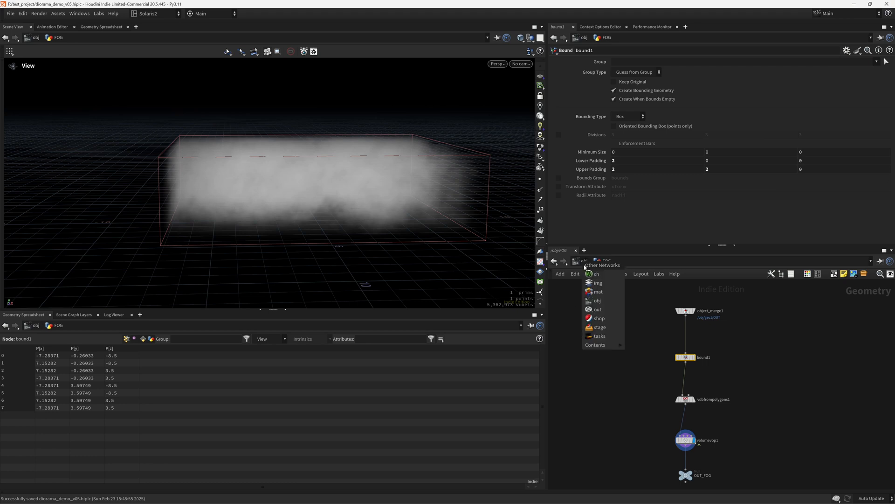
click(600, 329)
drag(364, 202, 361, 196)
click(521, 64)
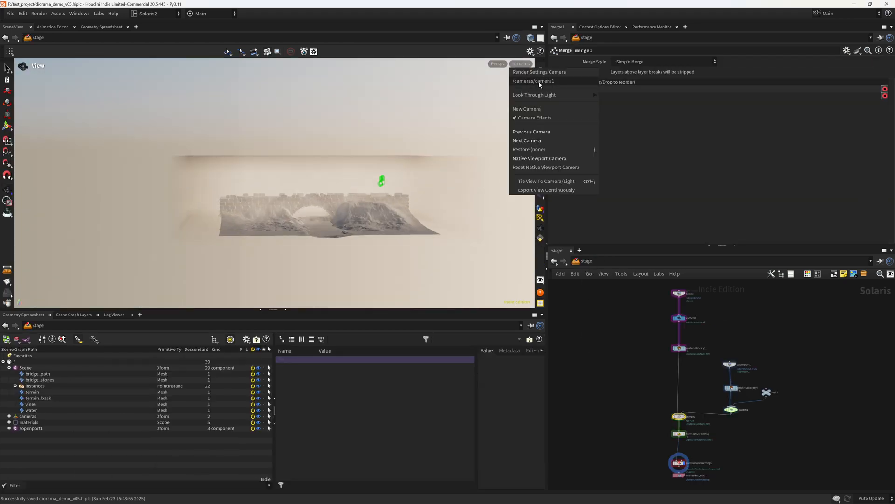
click(537, 81)
- Select karmarendersettings, preview the enlarged fog with Karma XPU and switch the viewport back to Houdini VK
middle_drag(665, 411, 625, 349)
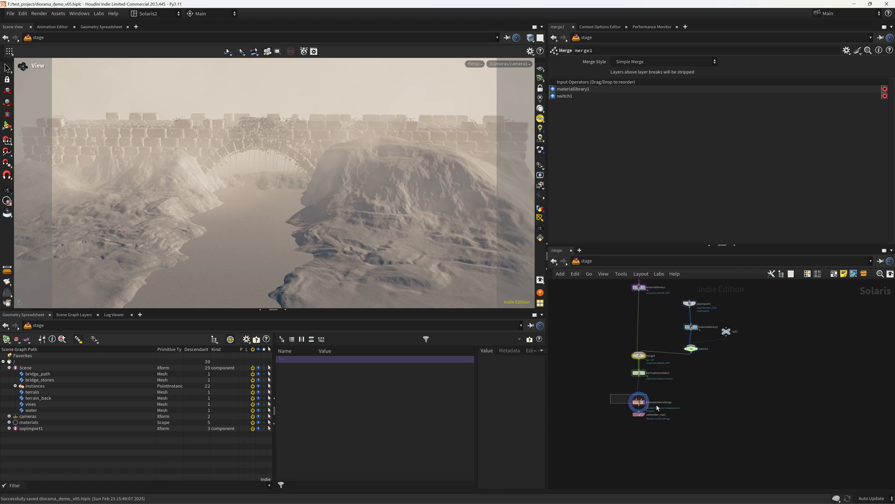
click(639, 403)
click(474, 64)
click(500, 110)
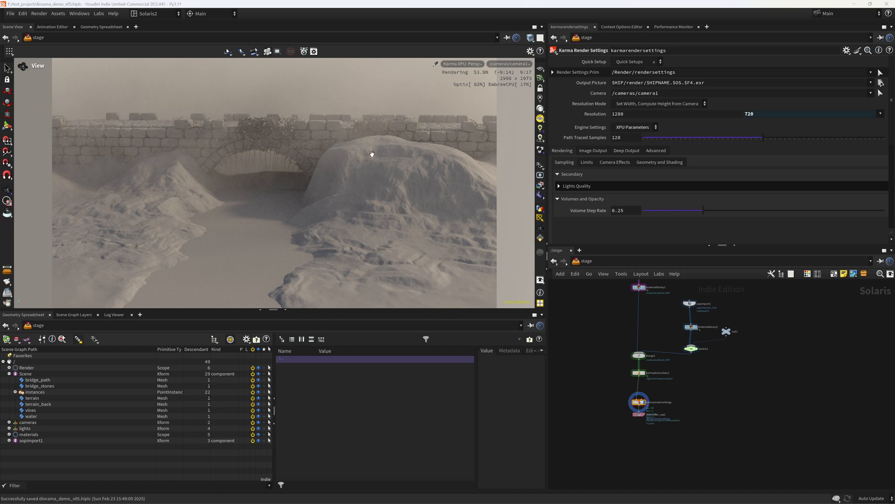
click(462, 64)
click(480, 98)
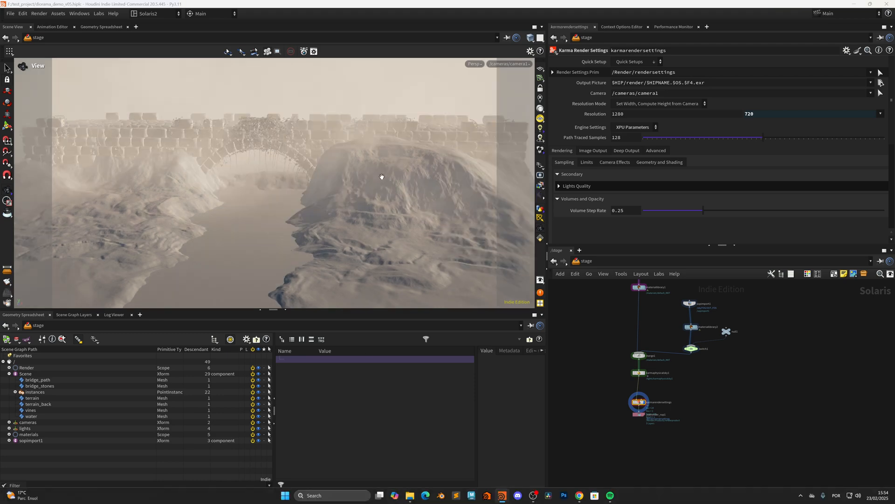
- Switch from the stage to the object network and open the Plants_and_Trees geometry
right_drag(382, 176, 405, 182)
click(588, 264)
click(602, 307)
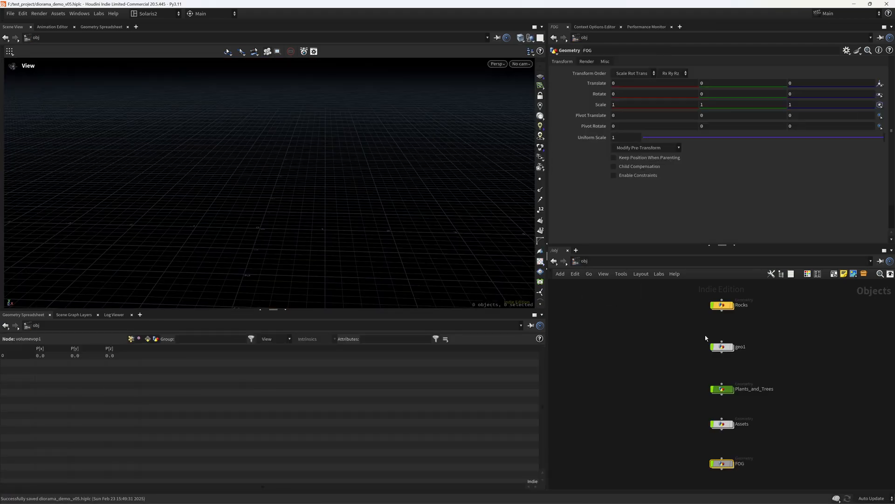
middle_drag(762, 415, 753, 413)
click(718, 388)
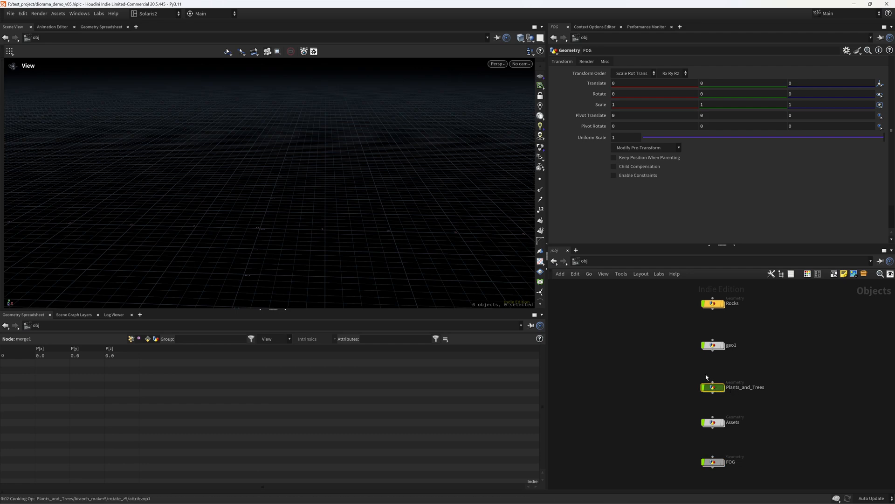
double_click(713, 387)
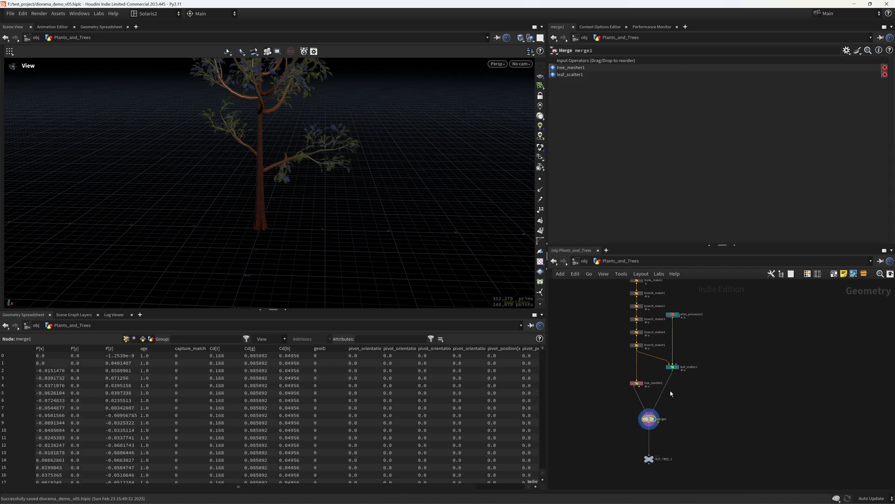
- Insert a Name node between tree_mesher1 and merge1 and display its output
scroll(671, 391, up, 3)
key(Tab)
text(NA)
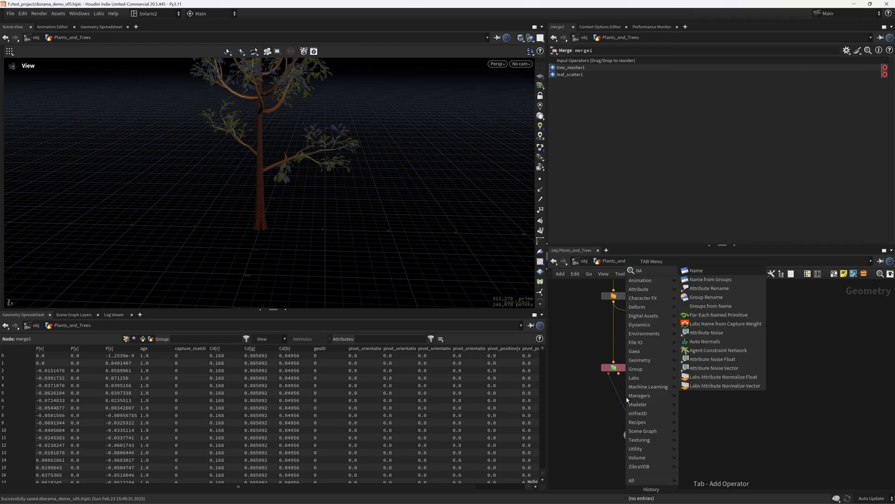
text(ME)
key(Return)
click(627, 397)
drag(626, 397, 614, 397)
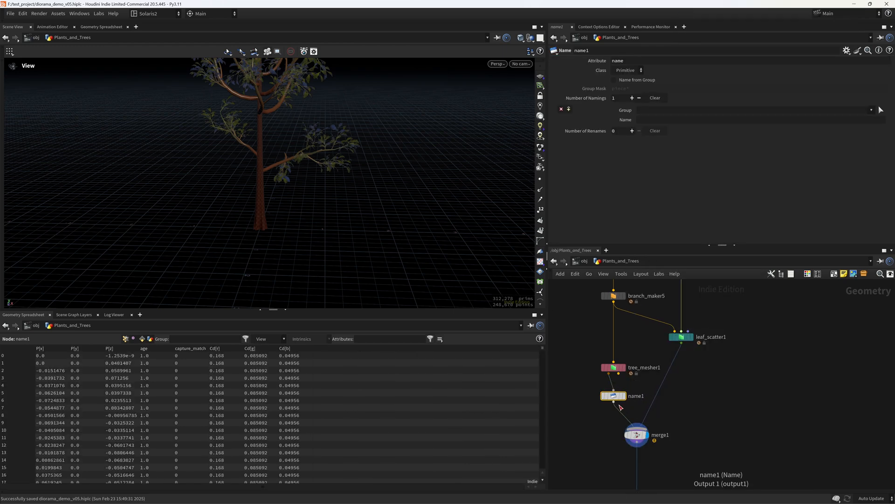
click(623, 396)
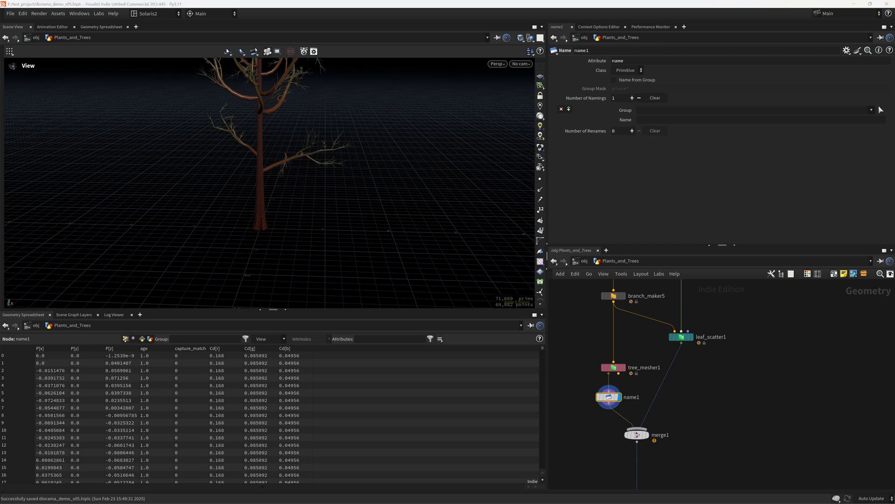
- Set the Name value of the name1 node to tree_trunk
click(659, 121)
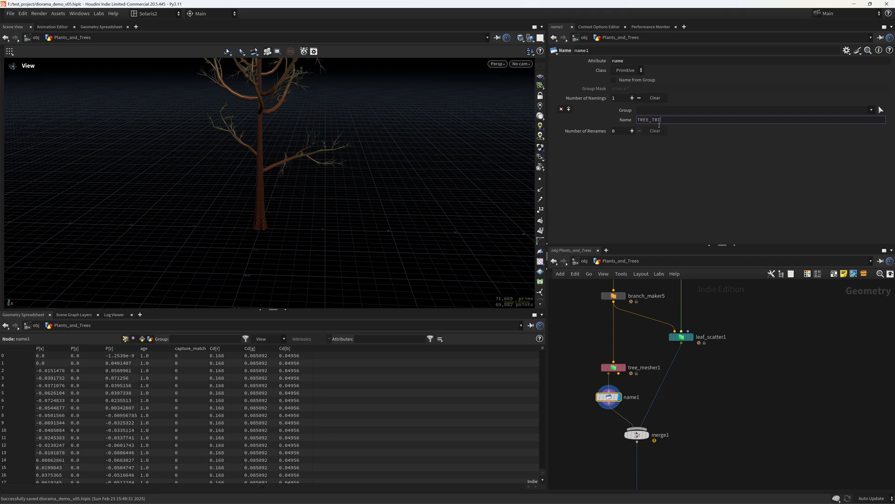
key(BackSpace)
key(BackSpace)
key(BackSpace)
key(BackSpace)
key(BackSpace)
key(BackSpace)
key(BackSpace)
key(BackSpace)
key(BackSpace)
text(tree_trunk)
key(Return)
- Duplicate name1 onto the wire between leaf_scatter1 and merge1 and set its Name value to tree_leaves
alt+drag(609, 397, 675, 398)
double_click(677, 121)
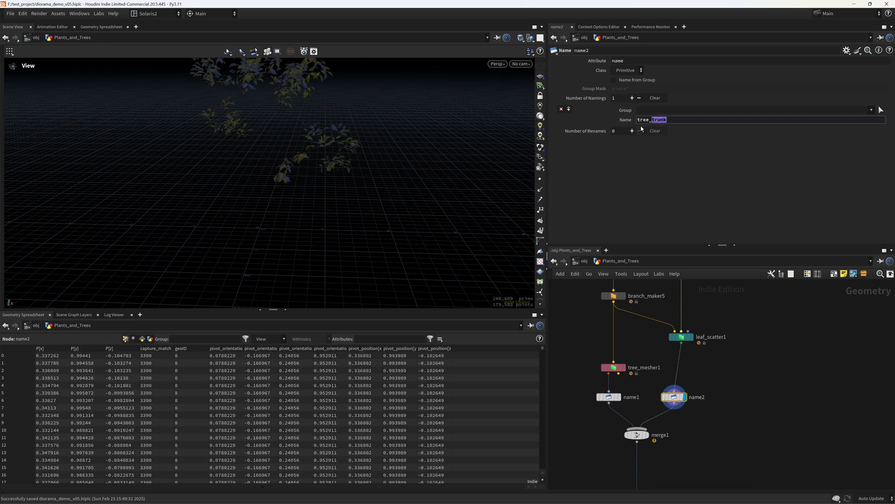
text(tree_leaves)
key(Return)
- Save the scene with the OUT_TREE_1 null copied, and return to the stage network
scroll(777, 394, down, 2)
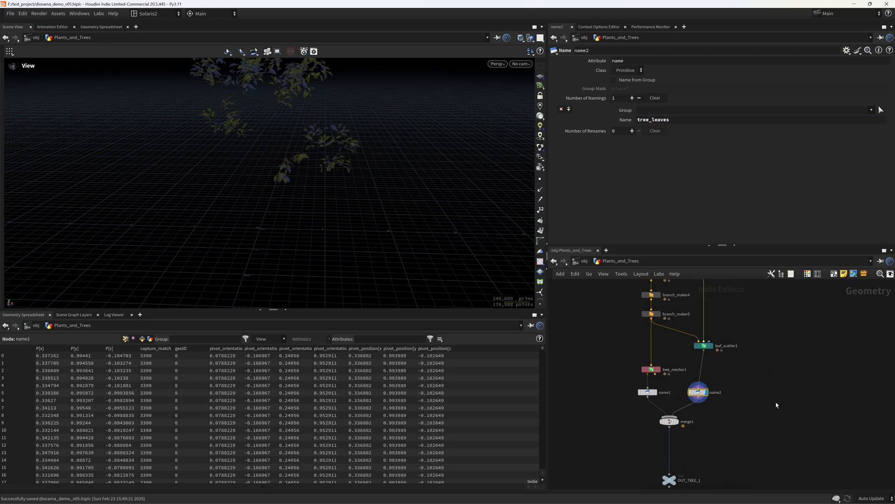
middle_drag(778, 404, 777, 319)
click(703, 385)
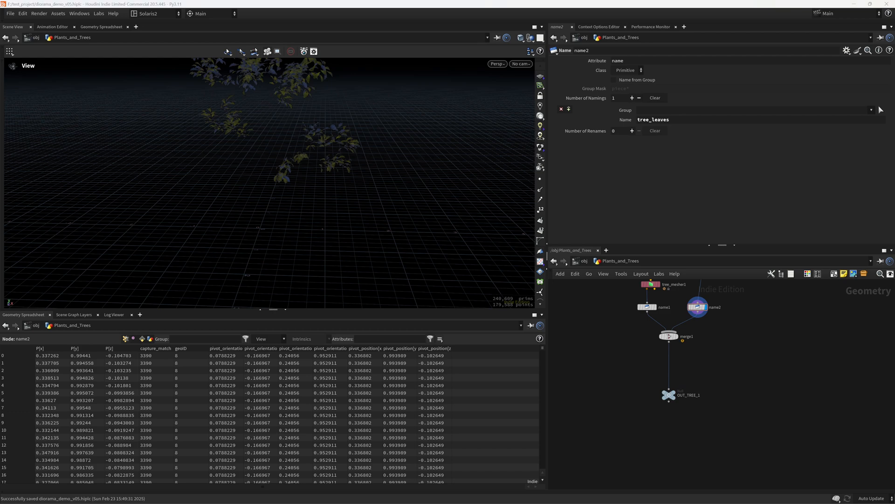
click(669, 395)
key(ctrl+s)
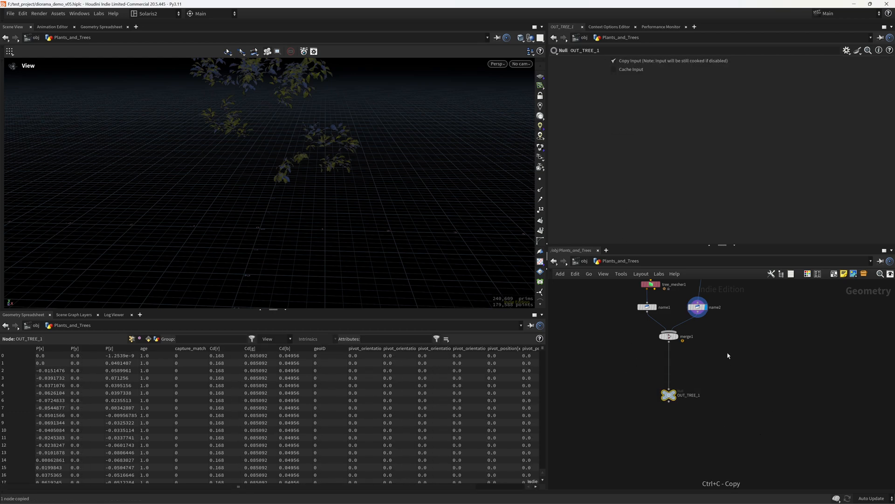
click(584, 261)
click(597, 326)
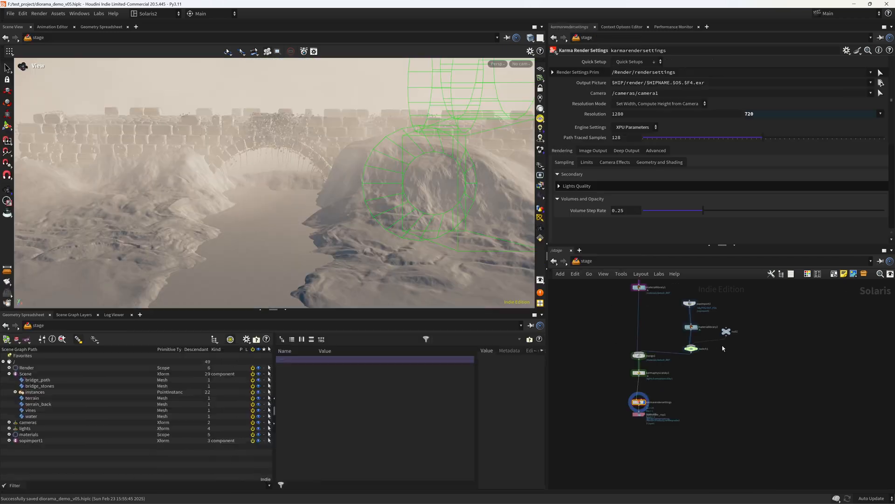
- Add a Component Geometry node in an empty area of the stage network beside the existing node chain
scroll(691, 390, down, 3)
drag(614, 331, 643, 310)
scroll(698, 342, up, 3)
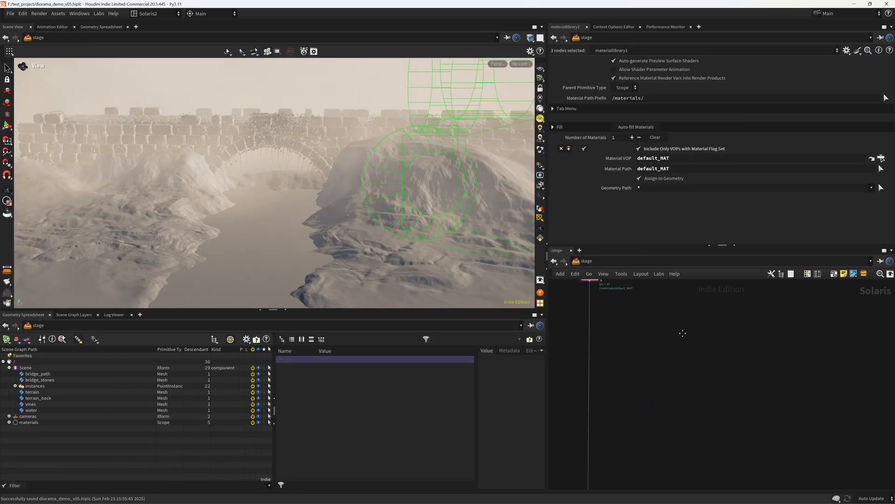
middle_drag(684, 332, 674, 358)
click(667, 358)
key(Tab)
text(compo)
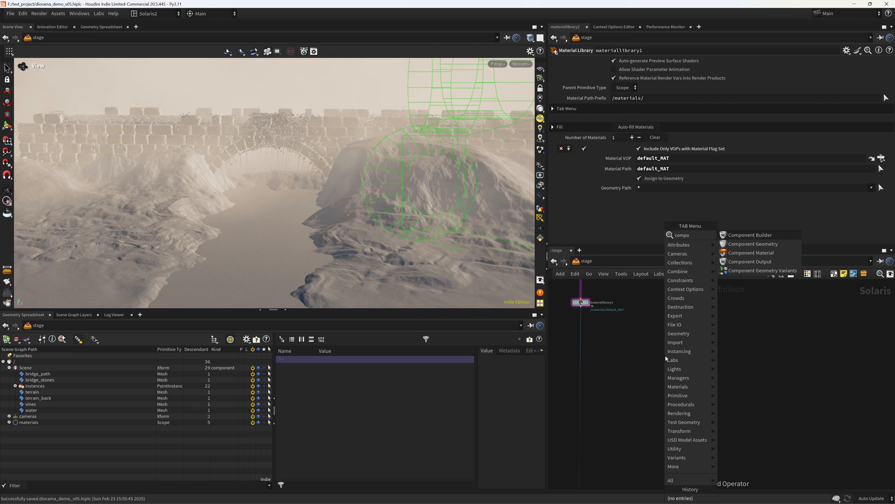
key(Down)
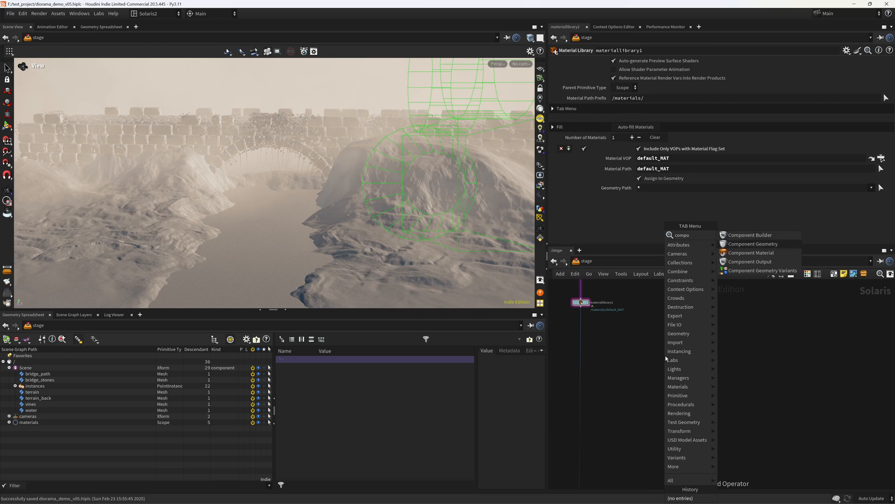
key(Return)
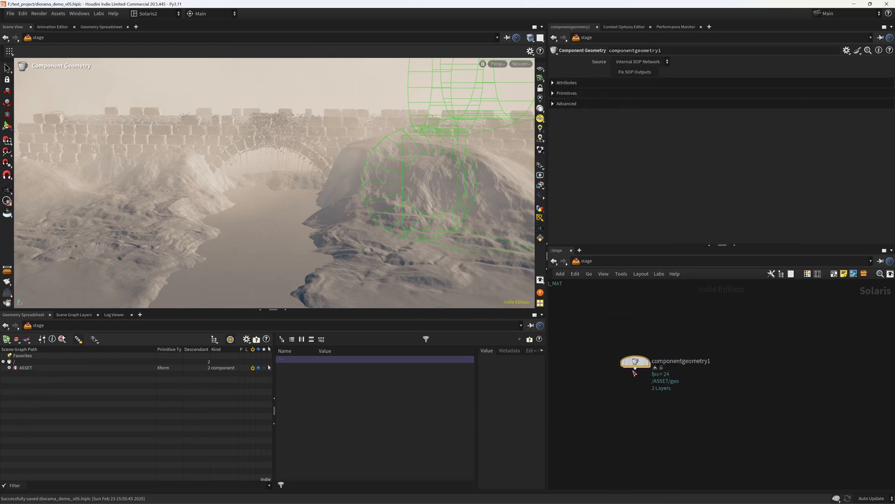
- Open componentgeometry1 and add an Object Merge node above its default output
double_click(636, 363)
scroll(660, 380, up, 2)
key(Tab)
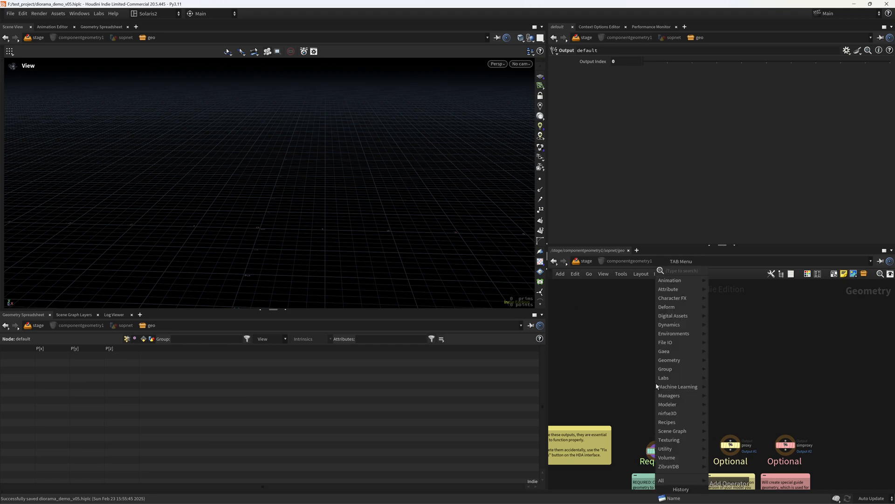
text(obj)
key(Return)
click(657, 383)
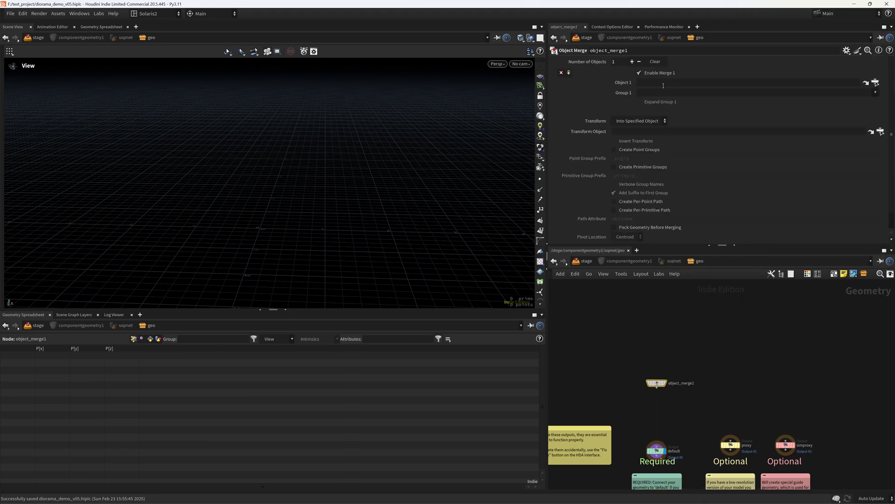
- Set Object 1 of object_merge1 to /obj/Plants_and_Trees/OUT_TREE_1 and display the merged tree
click(664, 85)
text(/obj/Plants_and_Trees/OUT_TREE_1)
key(Return)
key(f)
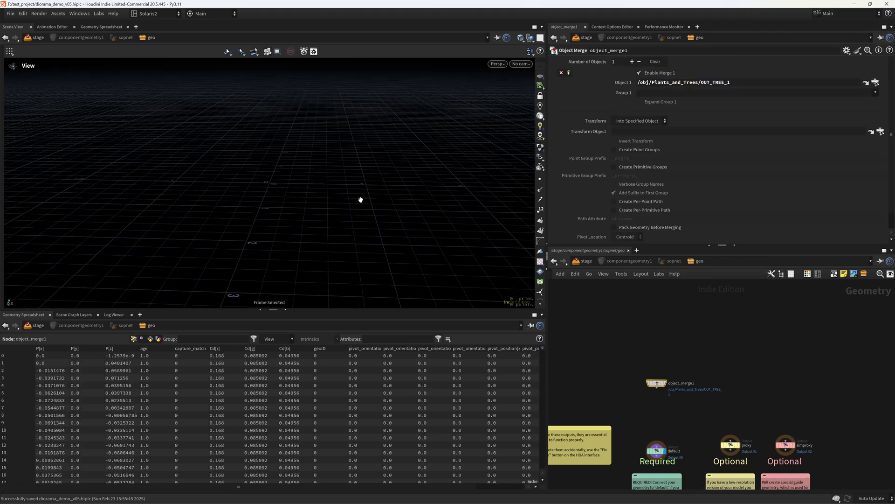
right_drag(361, 200, 168, 265)
right_drag(414, 196, 271, 241)
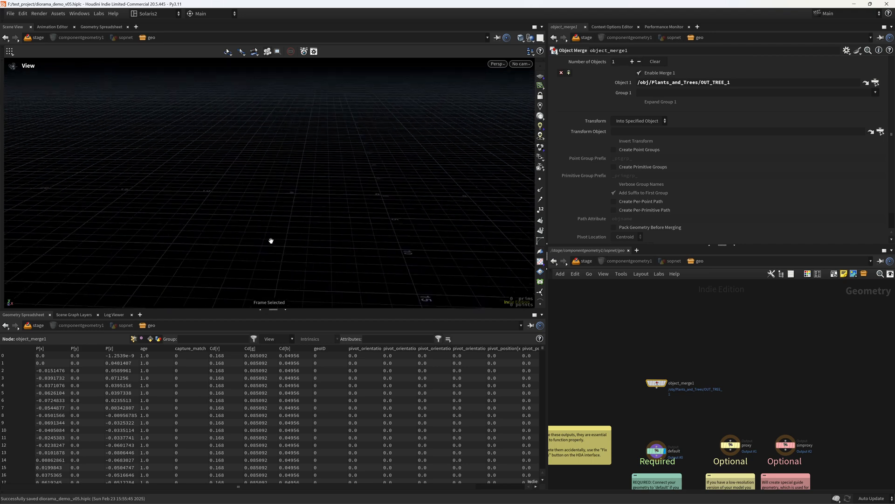
click(664, 383)
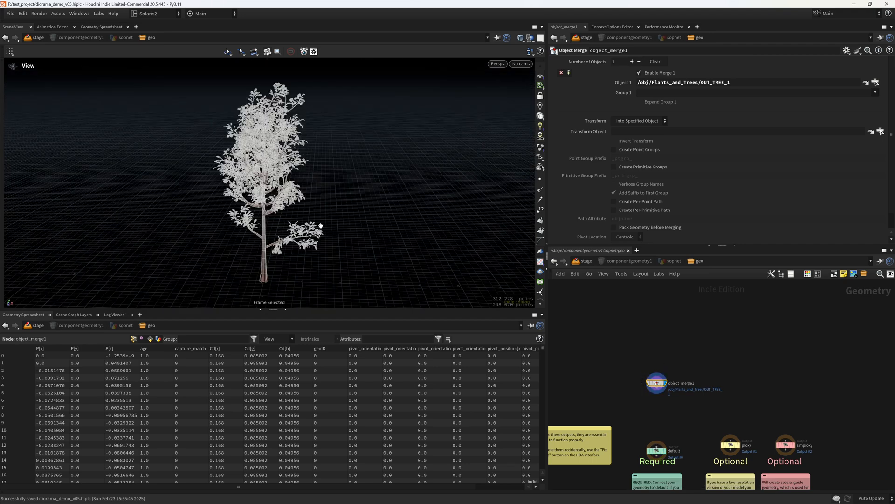
- Wire object_merge1 to the default output and, through a new Bound node, to the proxy output
middle_drag(720, 413, 682, 365)
key(Tab)
text(bo)
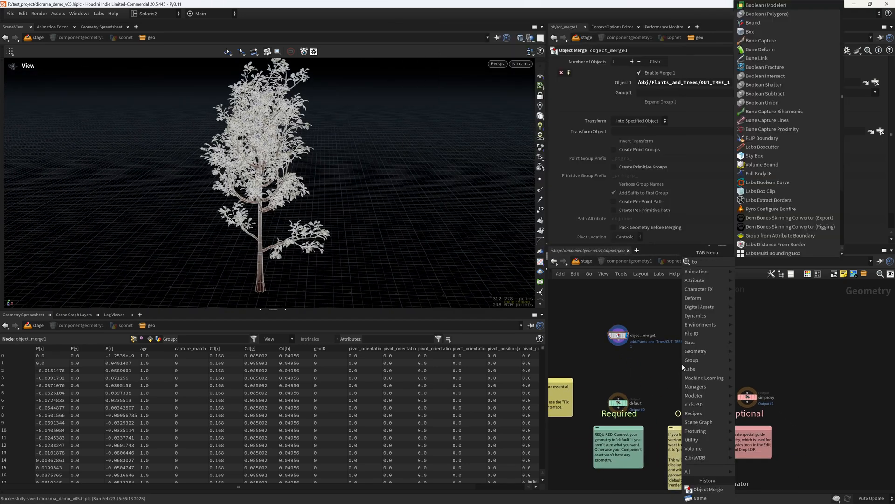
text(und)
key(Return)
click(682, 365)
drag(618, 343, 694, 400)
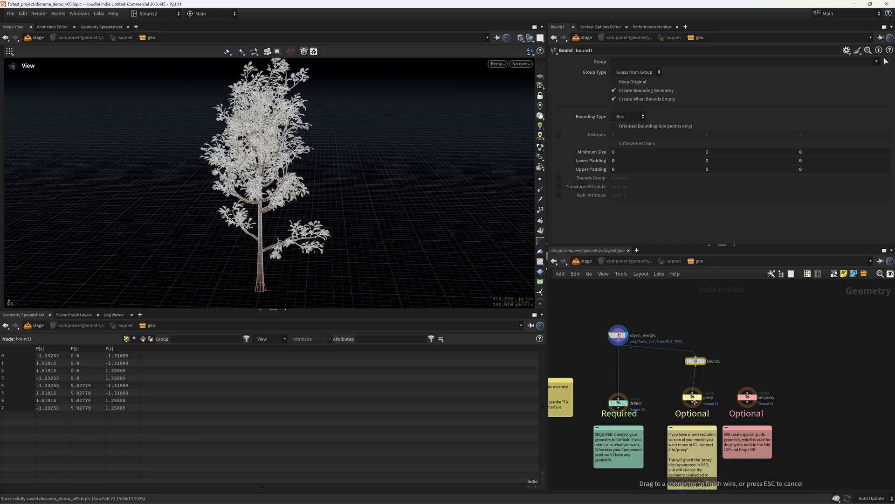
- Display the bound1 proxy box, check it with the wireframe display toggled, and return to the stage network
click(702, 361)
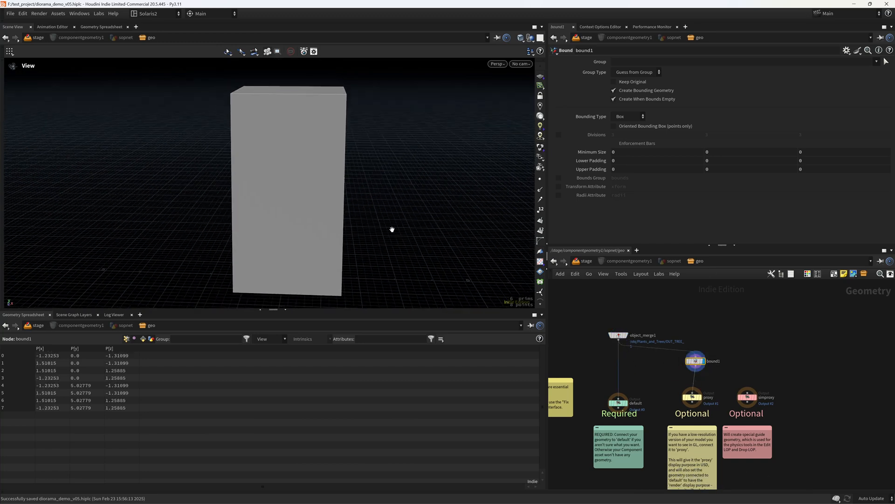
key(shift+w)
key(shift+w)
scroll(396, 232, down, 1)
click(587, 261)
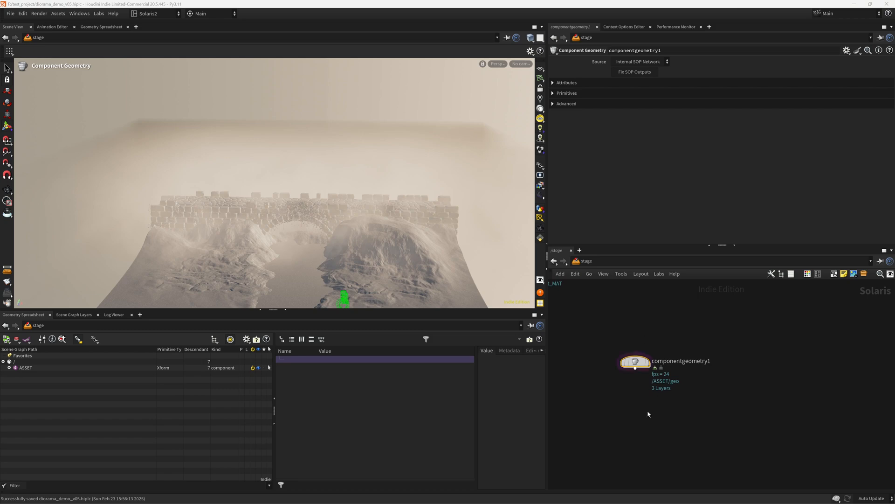
- Add a Component Geometry Variants node fed by componentgeometry1 and set its Source Mode to Number
middle_drag(647, 415, 638, 381)
key(Tab)
text(com)
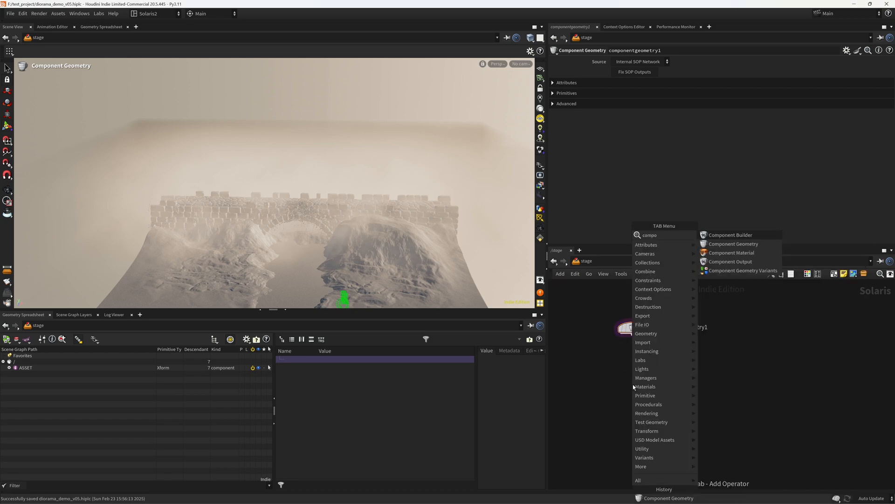
key(Down)
key(Down)
key(Down)
key(Down)
key(Return)
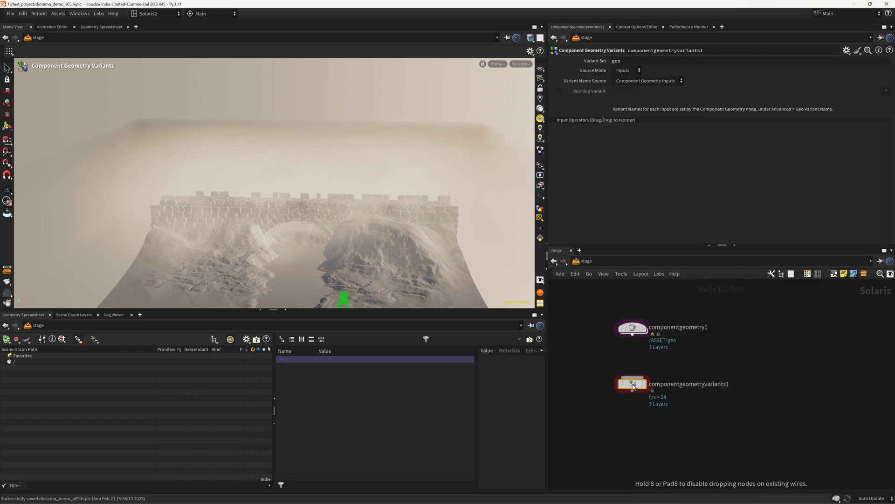
drag(633, 336, 633, 382)
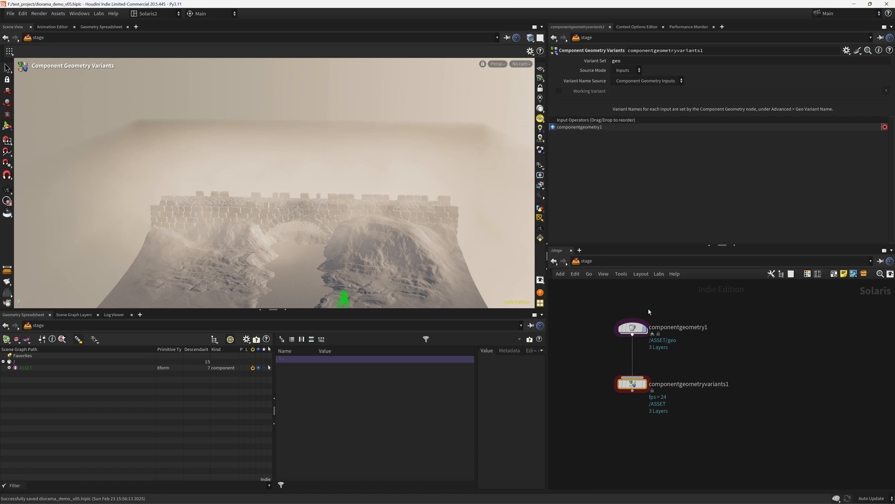
click(628, 70)
click(628, 80)
- Add a Component Output node below componentgeometryvariants1, wire the variants into its first input and display it
middle_drag(661, 422, 656, 372)
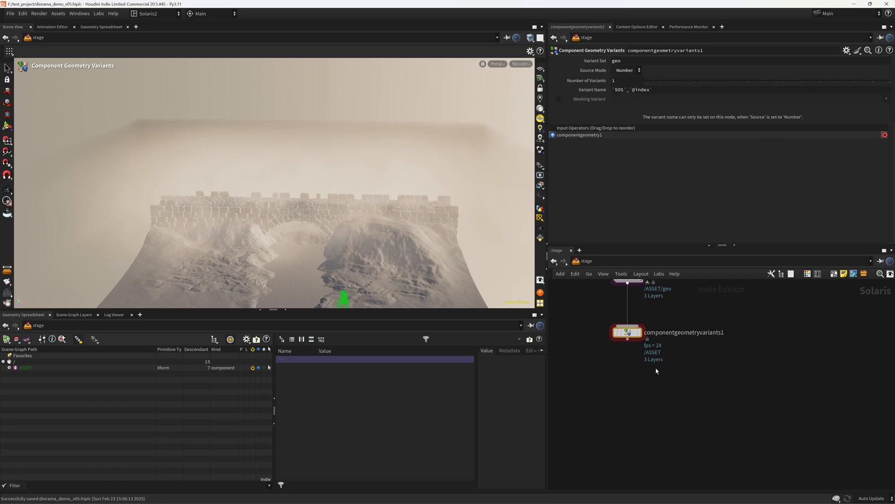
key(Tab)
text(comp)
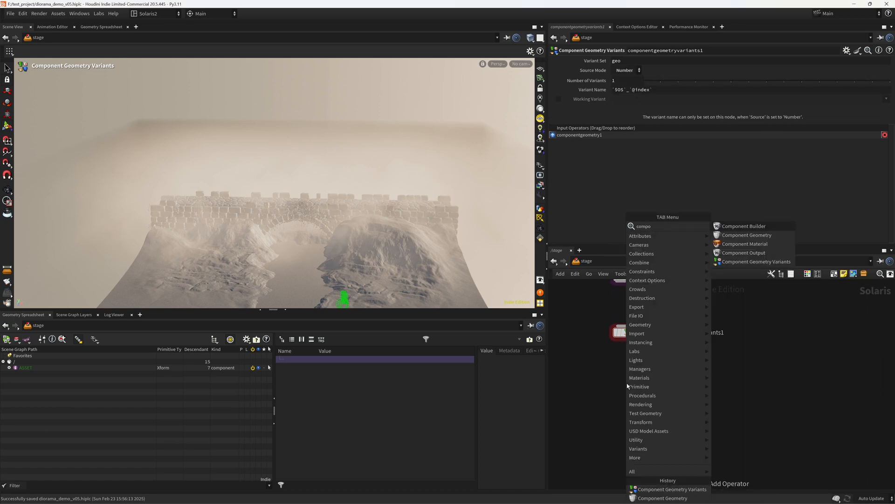
text(o)
key(Down)
key(Down)
key(Down)
key(Return)
click(627, 382)
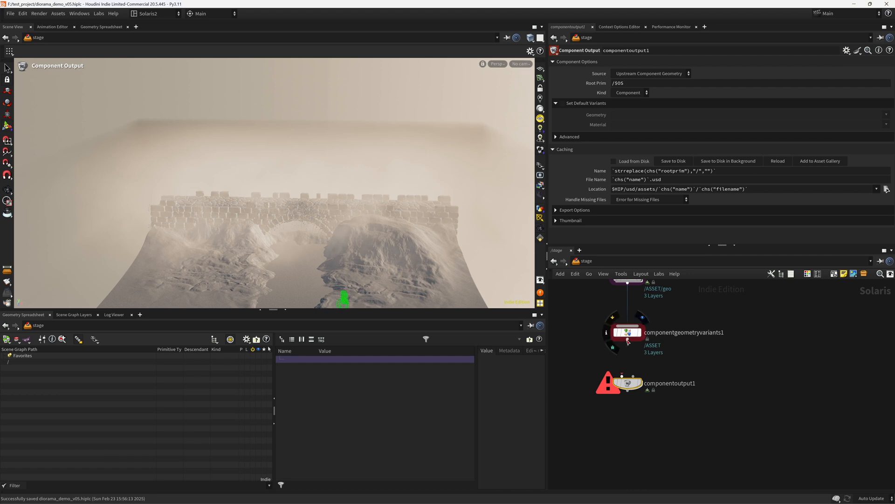
drag(628, 341, 623, 376)
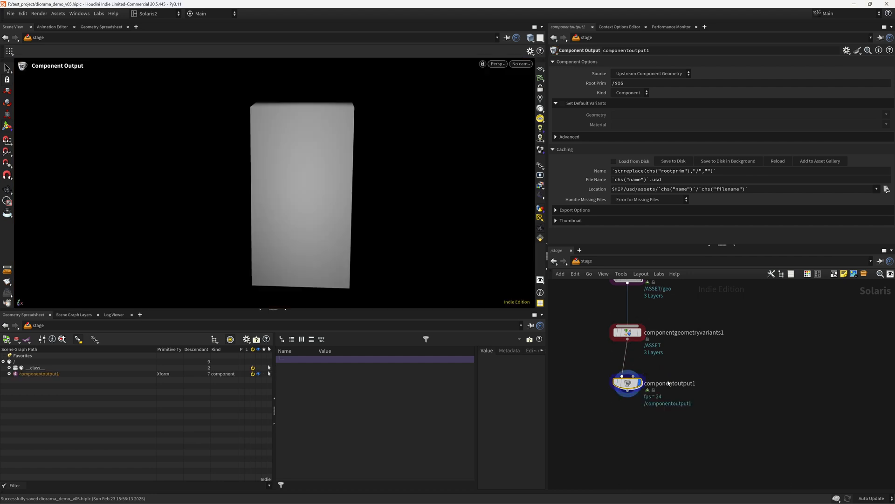
- Rename the Component Output node as Trees
double_click(668, 384)
text(Trees)
key(Return)
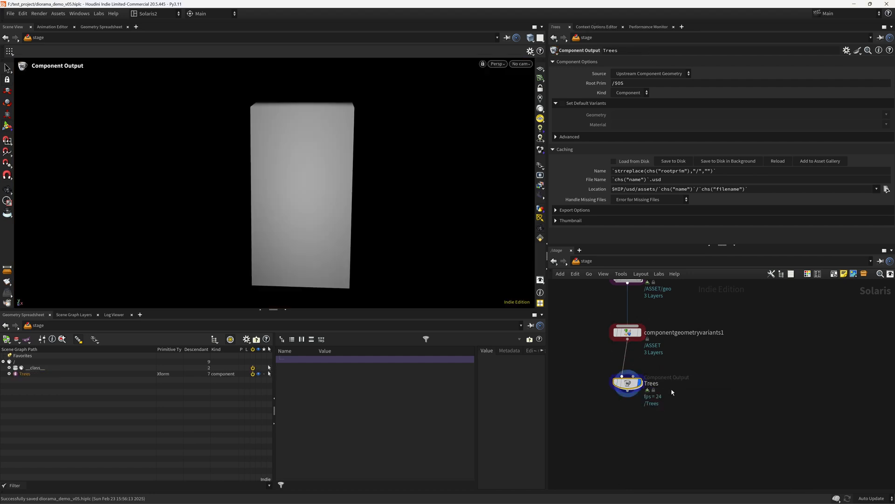
- Add an Explore Variants node below the Trees node
key(Tab)
text(expl)
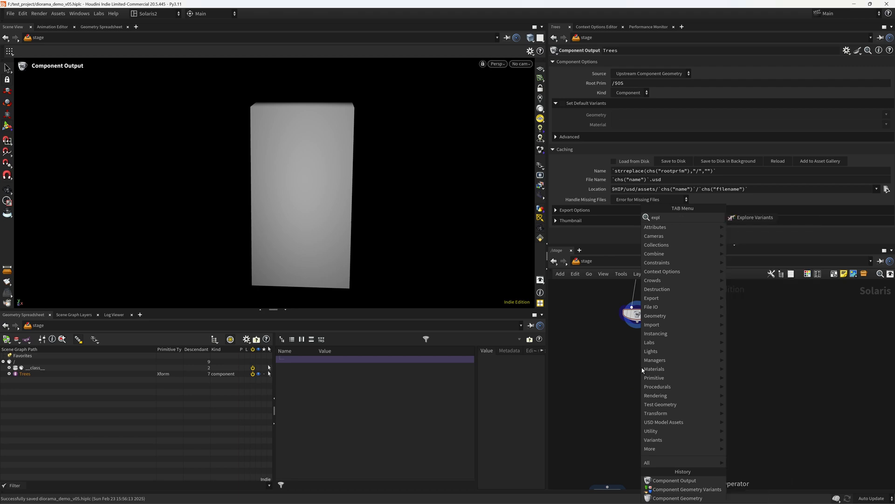
key(Return)
click(642, 367)
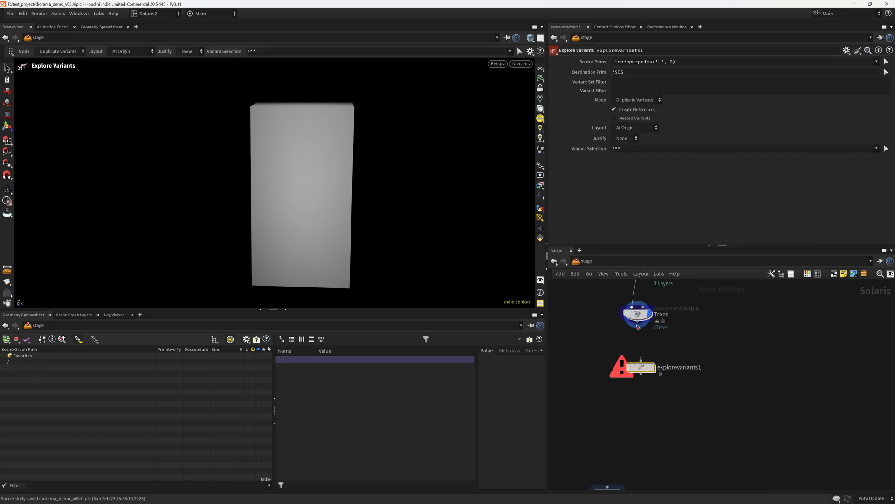
- Wire the Trees node into the Explore Variants node, display it beneath Trees, and save the scene
click(656, 353)
drag(642, 367, 638, 370)
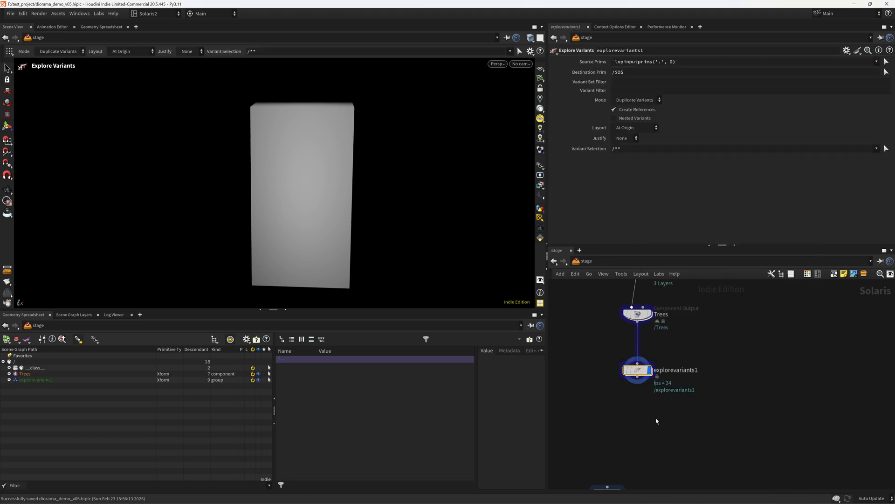
middle_drag(646, 430, 645, 381)
key(ctrl+s)
- Add an Instancer node fed by explorevariants1 in its first input and set its Prototype Source to First Input
key(Tab)
text(insta)
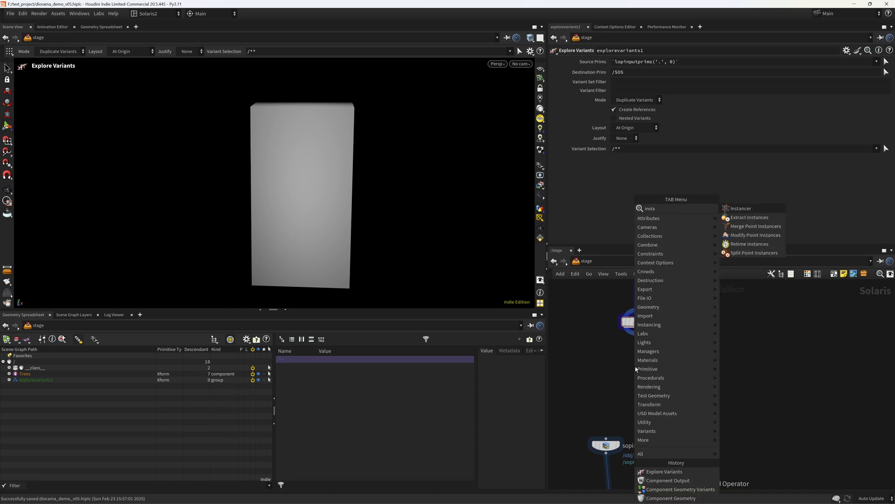
key(Return)
click(635, 366)
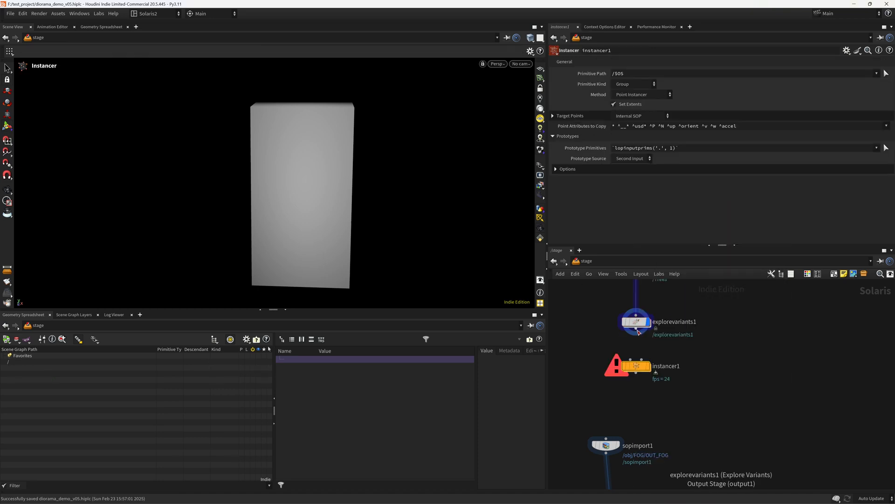
click(633, 159)
click(629, 166)
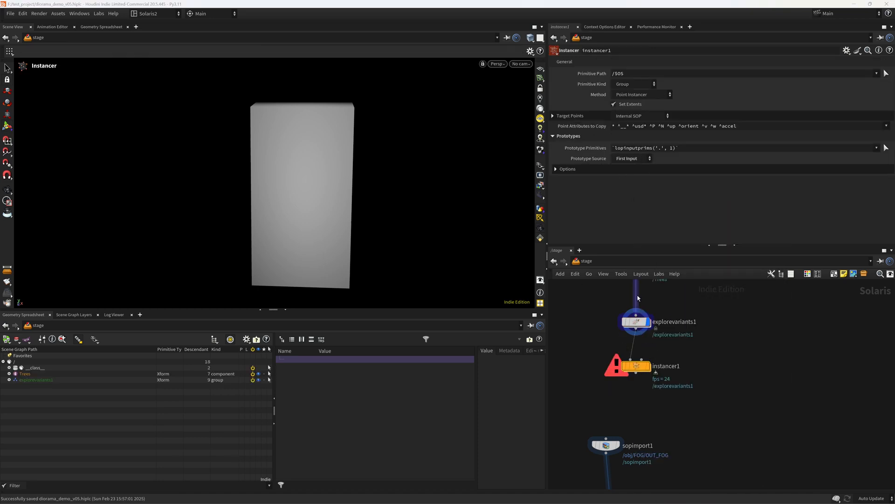
- Enter the instancer1 network and hide the other objects in the viewport
double_click(638, 368)
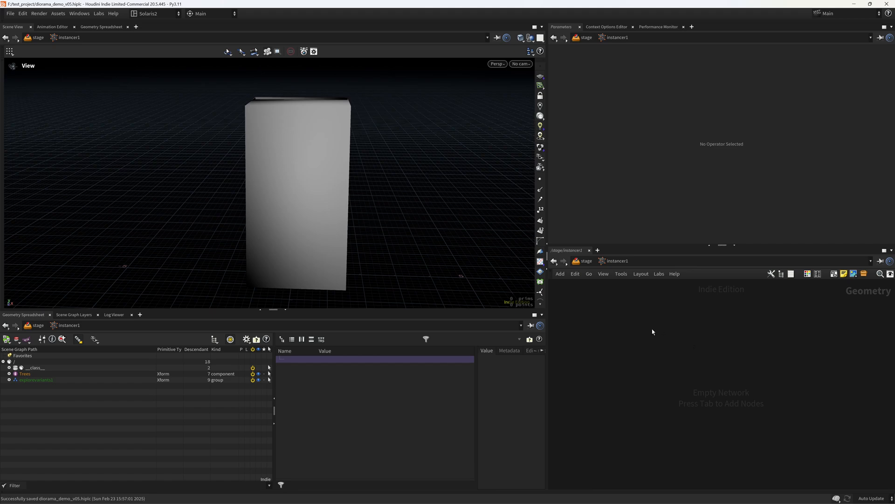
click(531, 38)
click(541, 67)
right_drag(414, 216, 336, 240)
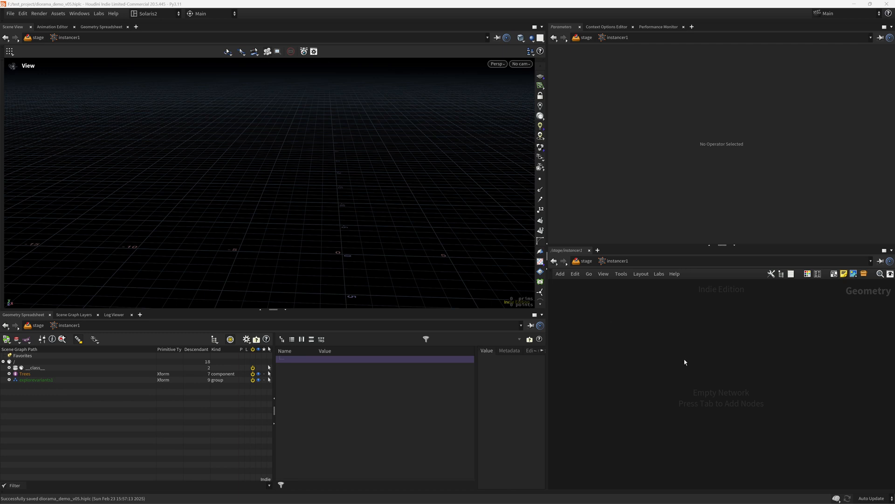
- Add an Object Merge node inside instancer1
click(657, 340)
key(Tab)
text(obj)
key(Return)
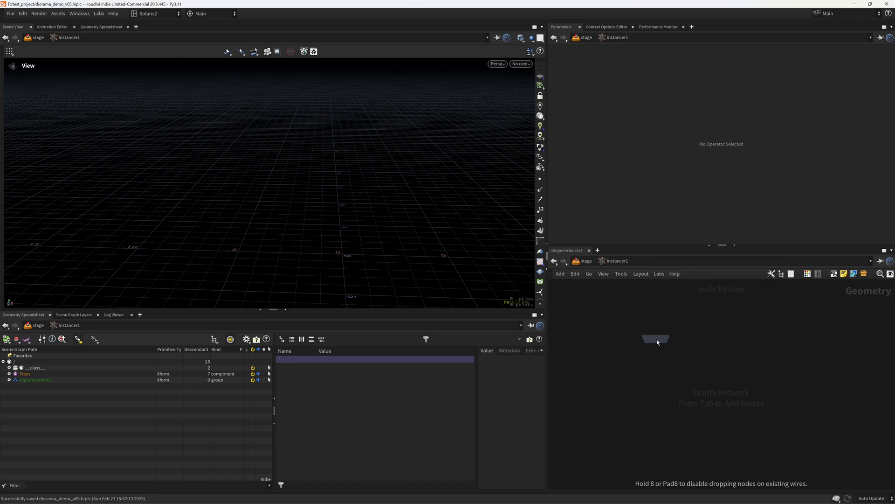
click(657, 341)
- Open the operator chooser for Object 1 of object_merge1 and go to the /obj/geo1 network
click(876, 82)
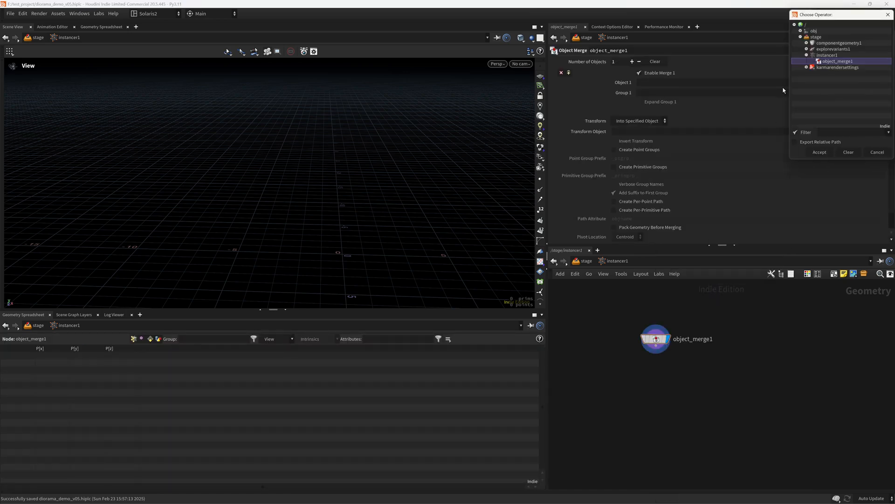
click(888, 14)
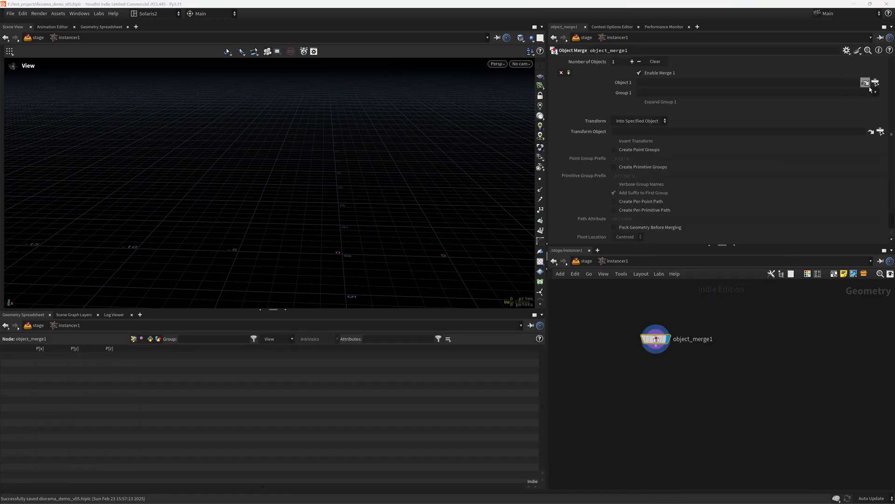
click(876, 82)
click(801, 30)
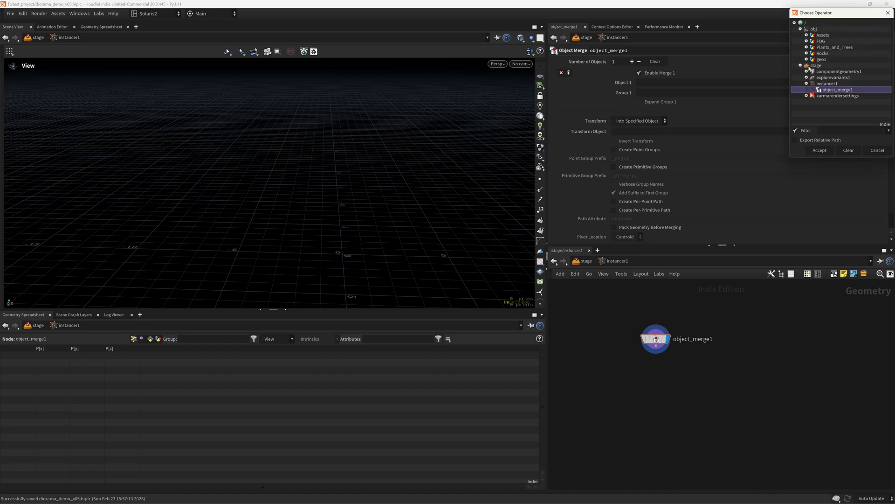
click(583, 260)
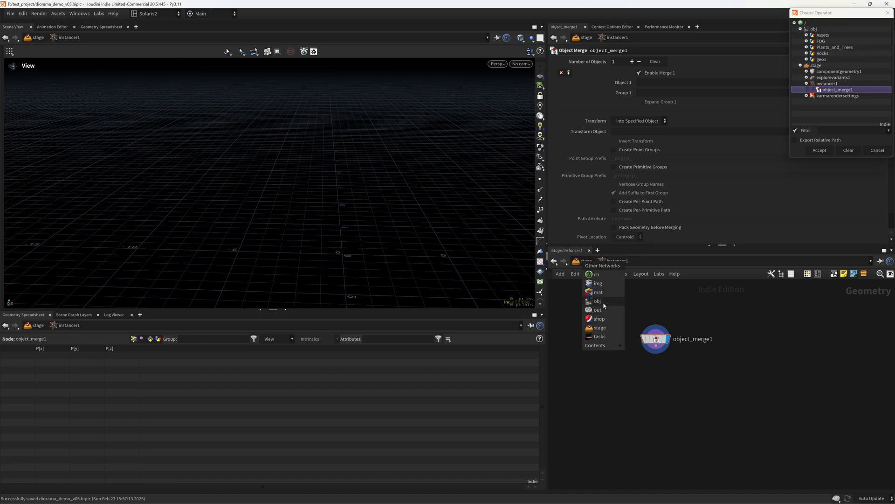
click(604, 309)
click(716, 346)
double_click(716, 347)
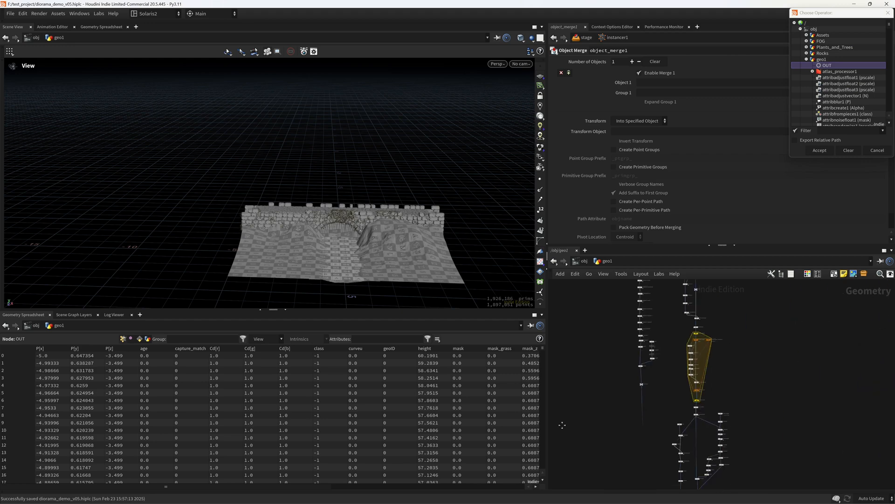
- Locate the water grid's name3 node in geo1, set Object 1 to /obj/geo1/name3, and save the scene
middle_drag(631, 384, 625, 502)
drag(620, 414, 683, 443)
click(656, 425)
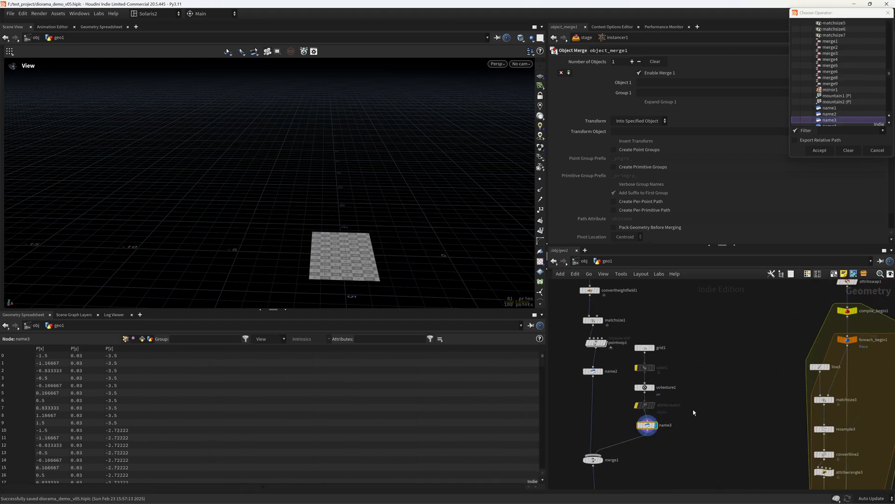
click(834, 122)
double_click(839, 123)
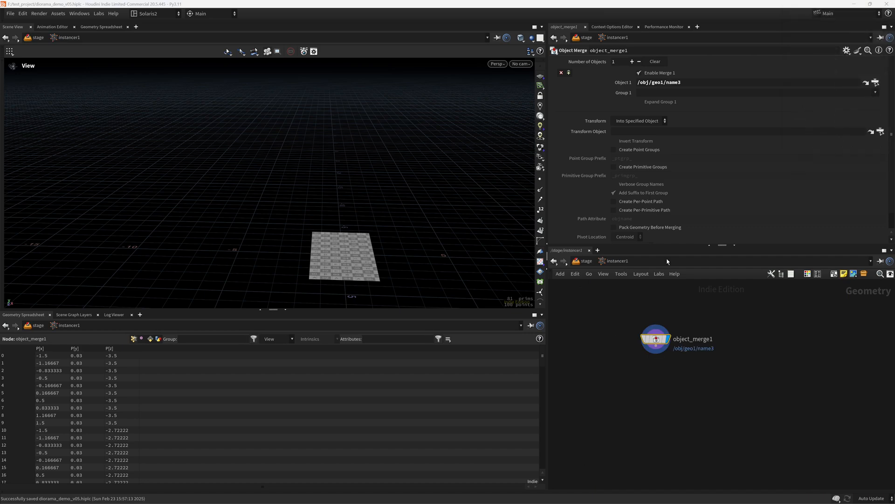
key(ctrl+s)
key(f)
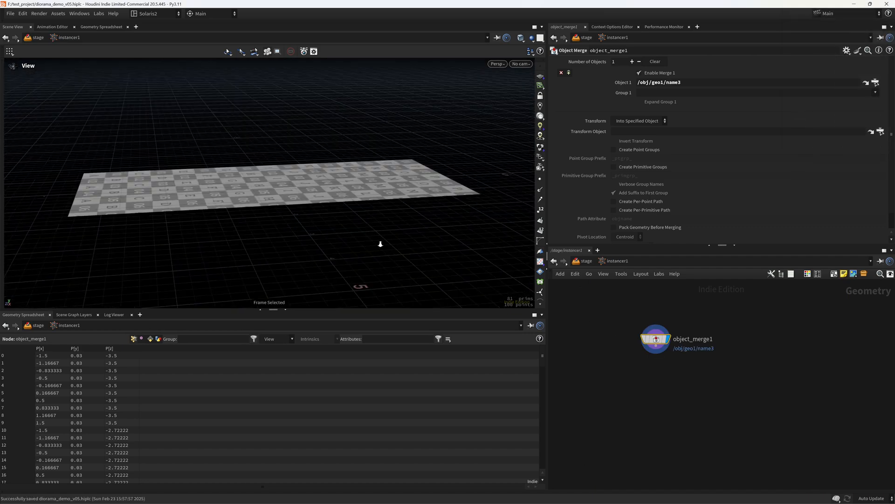
key(Tab)
text(scatter)
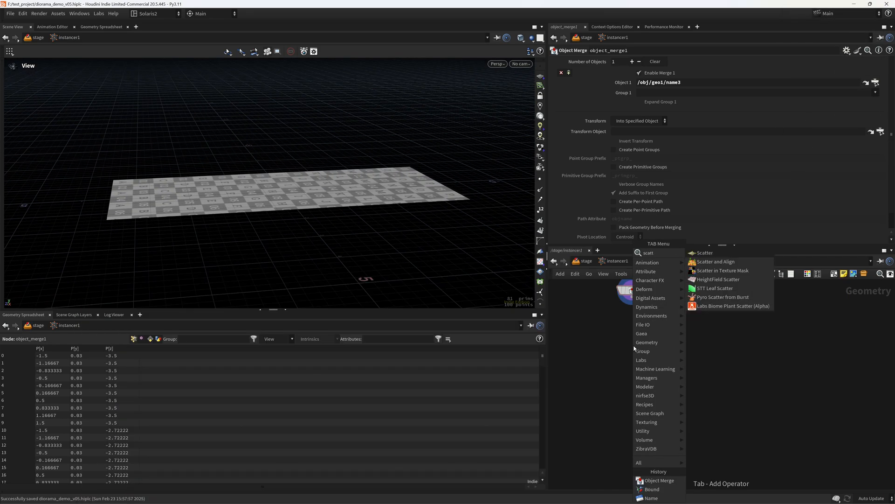
key(Return)
click(635, 348)
- Copy the six tree-scattering nodes from normal3 through attribadjustvector1 in the /obj/geo1 network
click(586, 262)
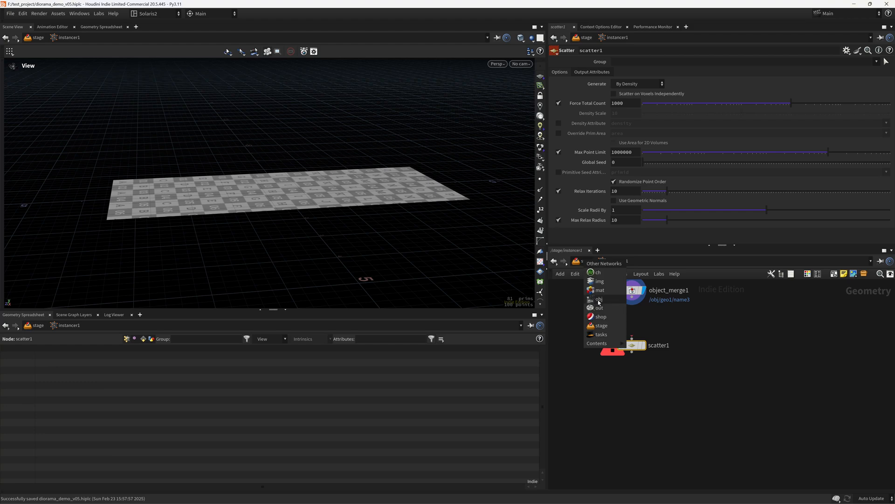
click(589, 278)
scroll(740, 399, down, 6)
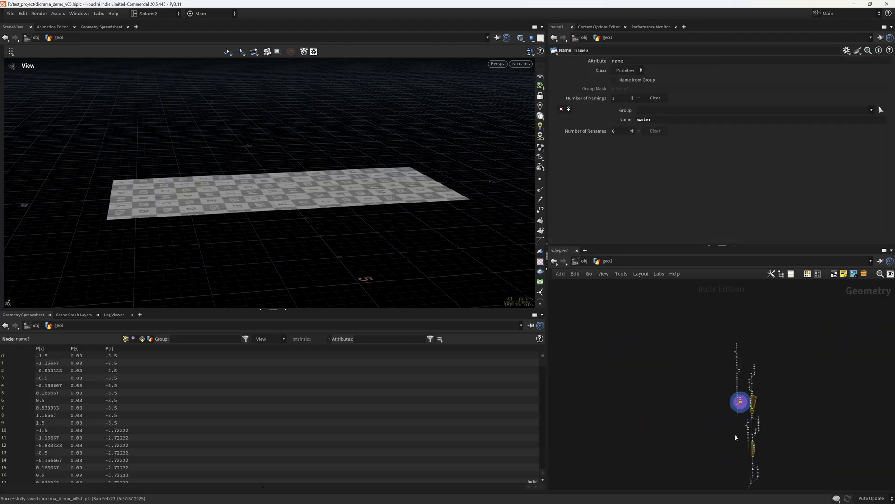
scroll(679, 386, up, 1)
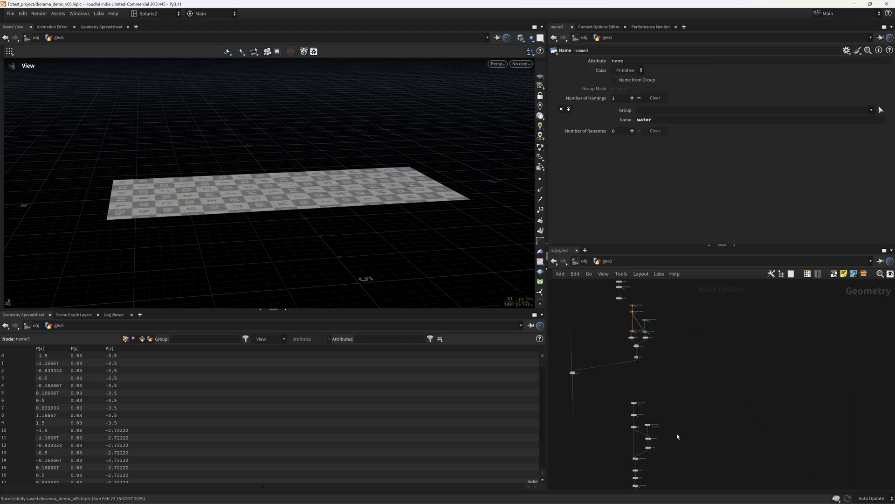
middle_drag(676, 433, 685, 337)
scroll(661, 415, up, 3)
scroll(699, 413, down, 7)
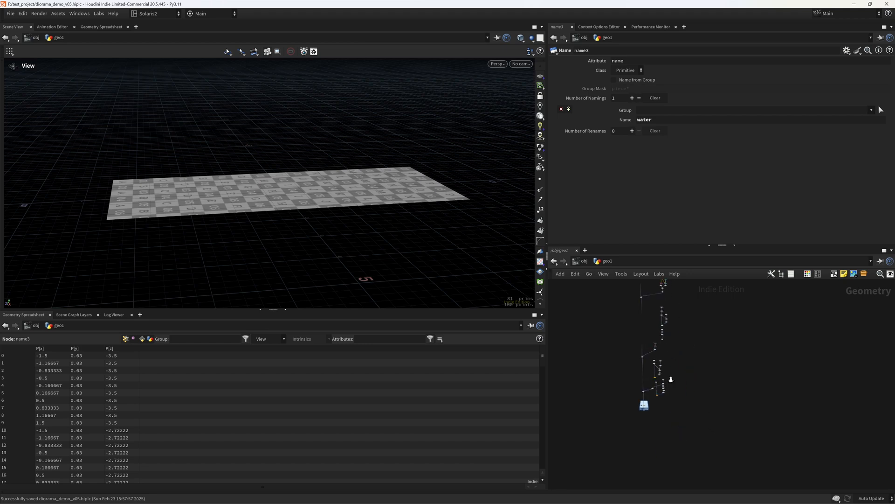
scroll(670, 371, up, 9)
scroll(692, 397, down, 5)
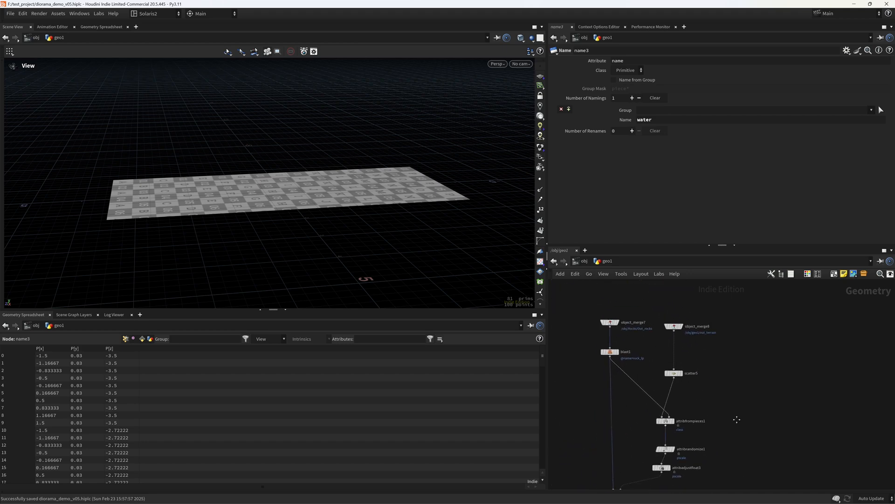
scroll(715, 380, up, 3)
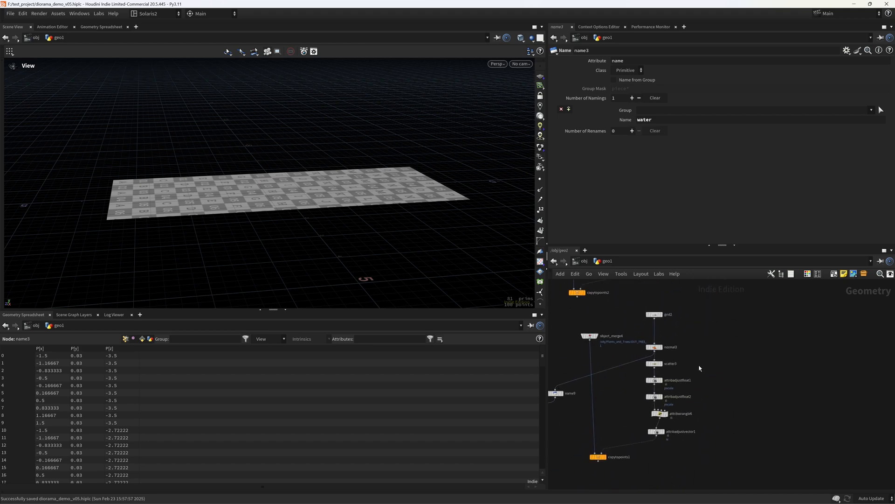
drag(711, 329, 637, 452)
key(ctrl+c)
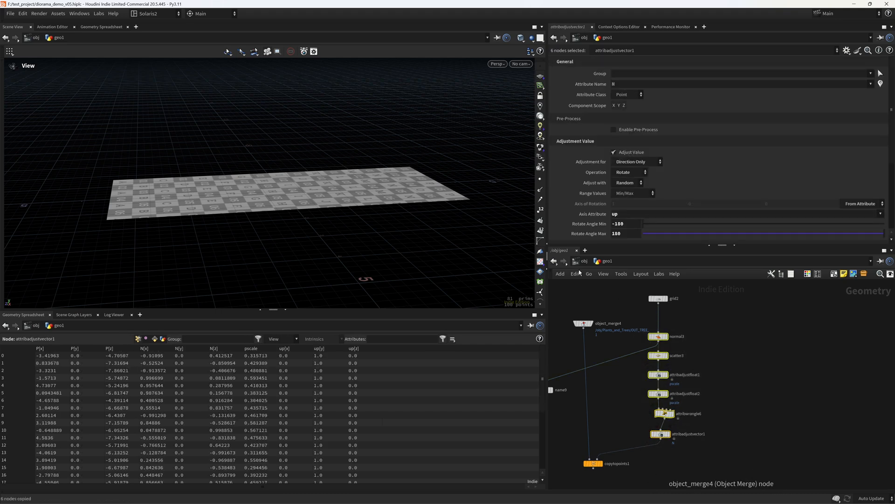
- Return to instancer1 and replace its scatter1 node with the six copied nodes
click(583, 261)
click(601, 326)
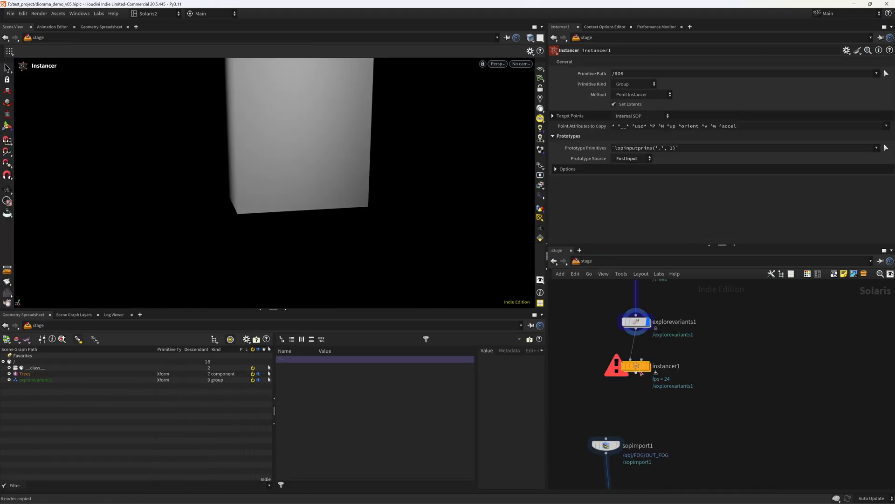
key(Delete)
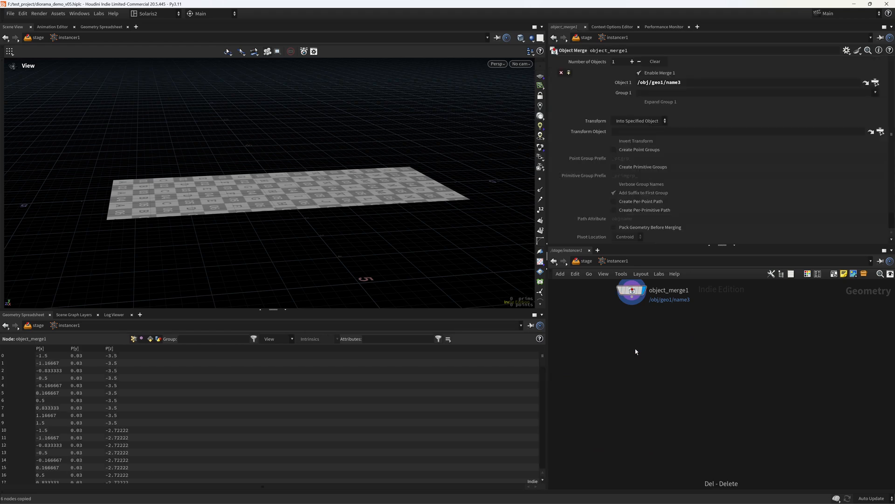
key(ctrl+v)
- Wire object_merge1 into normal3, with the pasted chain placed below it
scroll(678, 335, down, 3)
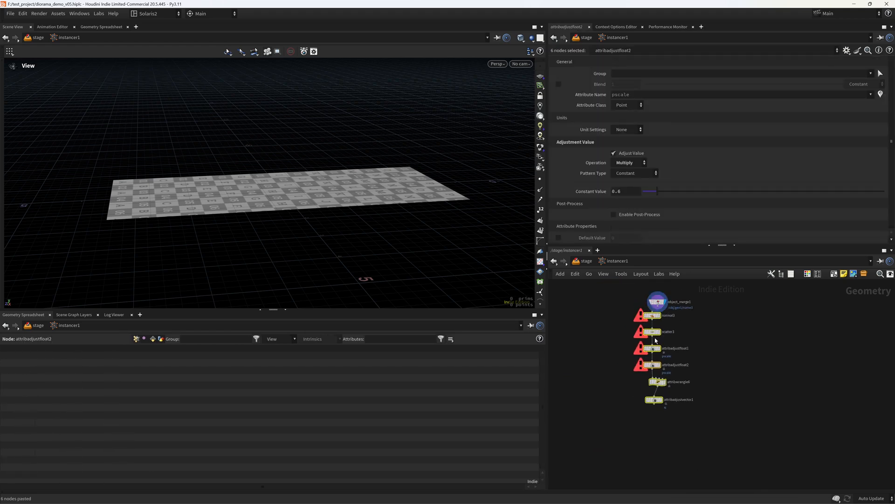
scroll(664, 321, up, 3)
click(665, 323)
drag(653, 295, 652, 338)
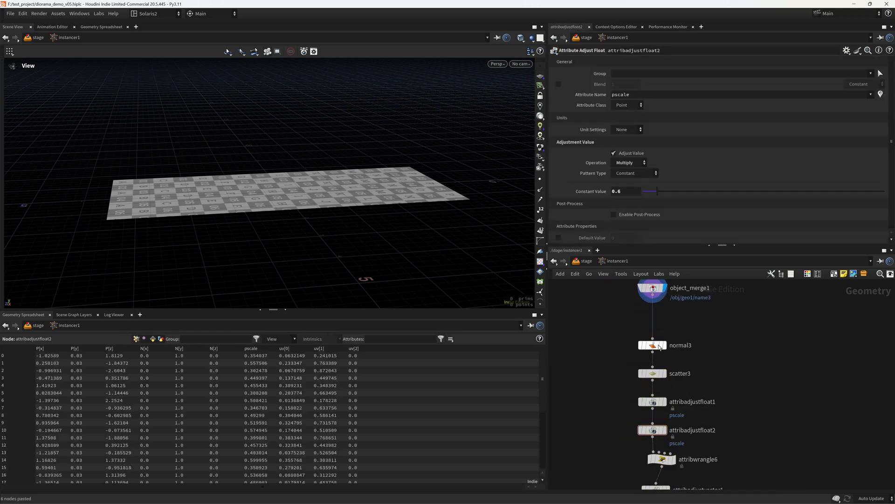
- Display the pasted nodes one after another down the chain, ending on attribadjustvector1
click(664, 345)
middle_drag(702, 364, 684, 315)
click(669, 341)
click(655, 322)
click(675, 327)
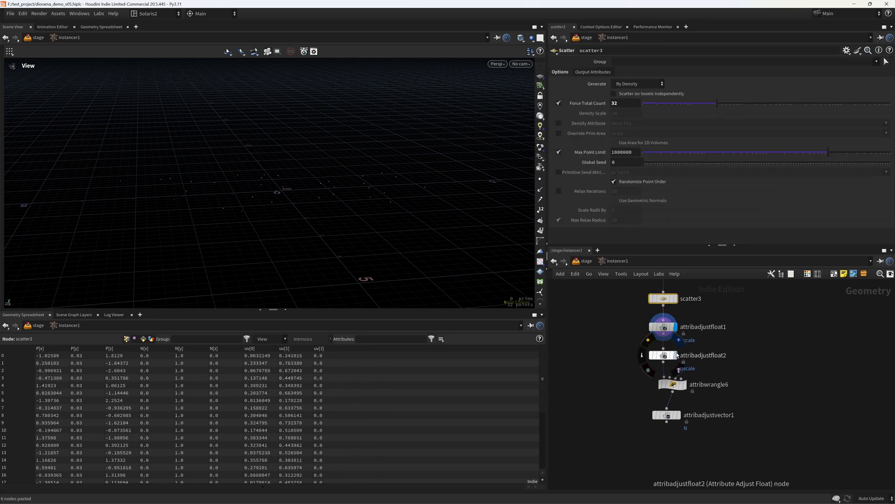
click(675, 355)
click(672, 384)
click(684, 384)
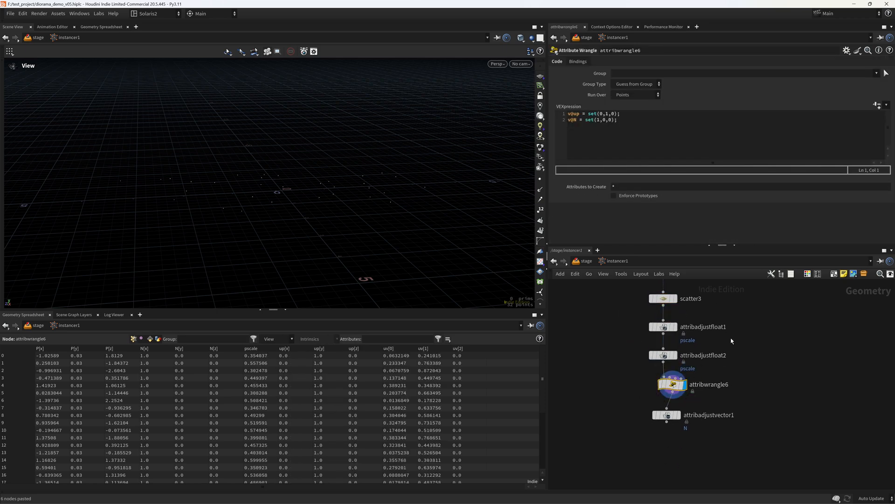
middle_drag(682, 406, 684, 390)
click(681, 398)
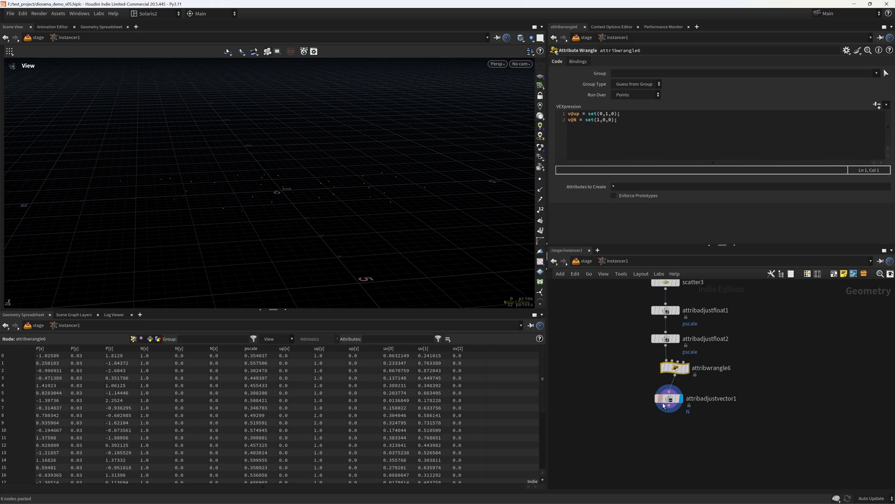
- Check the point normals of attribadjustvector1 by toggling the N visualizer on and off, and save the scene
middle_click(664, 406)
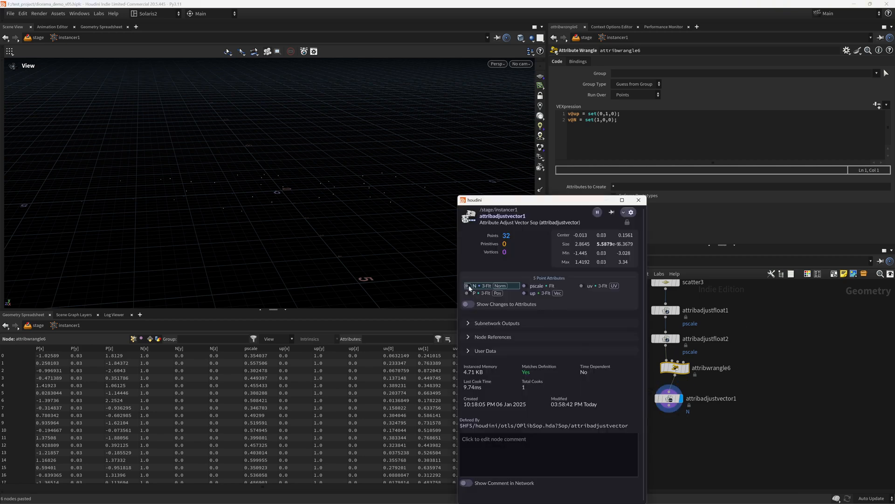
click(468, 286)
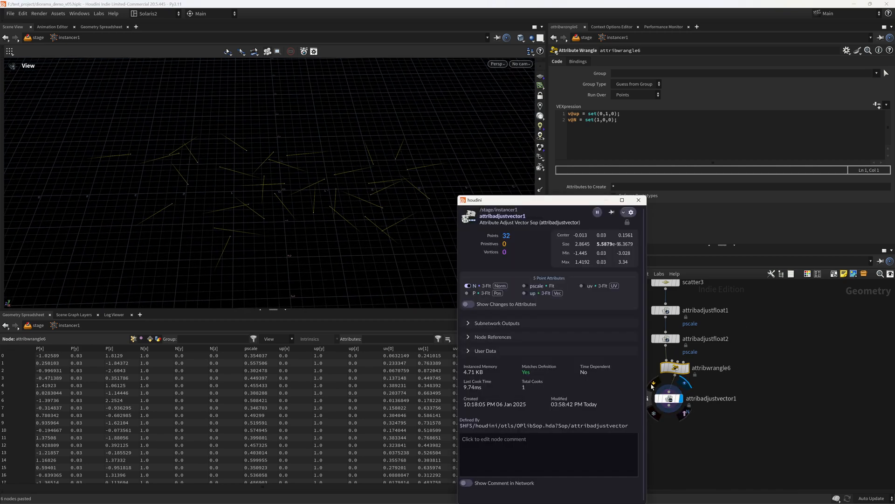
click(467, 286)
click(639, 200)
key(ctrl+s)
- Add an Output node below attribadjustvector1
middle_drag(700, 442, 688, 406)
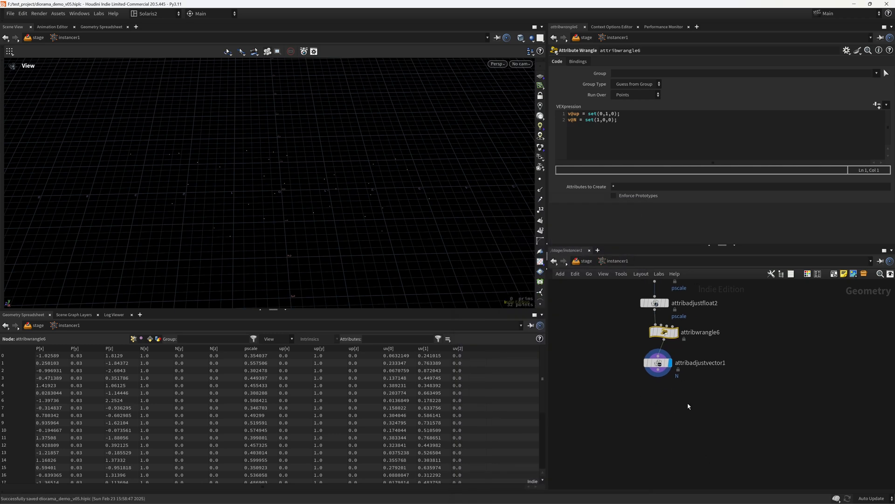
key(Tab)
text(output)
key(Return)
click(645, 406)
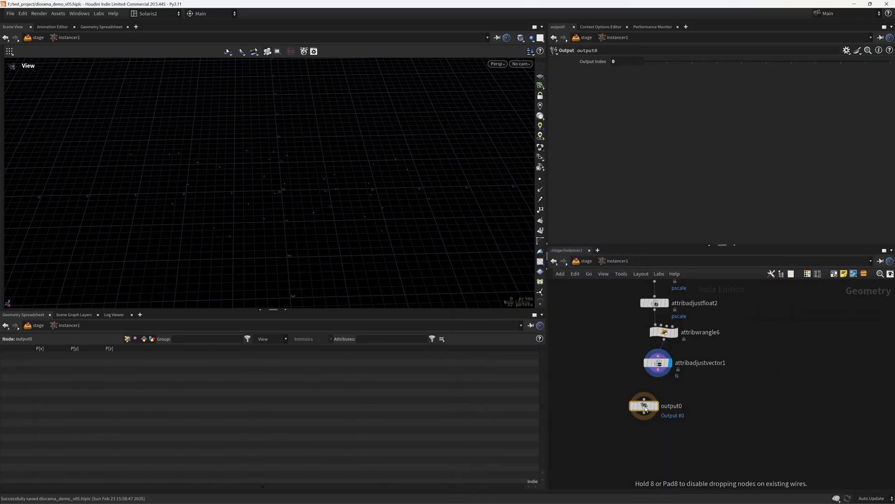
- Wire output0 to the output of attribadjustvector1 and auto-arrange all nodes of the instancer1 network
drag(652, 404, 667, 414)
drag(658, 382, 658, 409)
scroll(721, 386, down, 3)
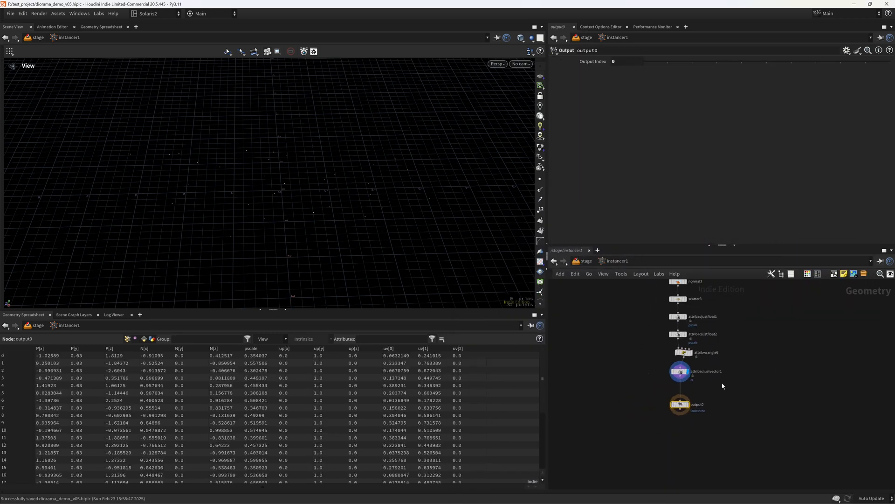
middle_drag(721, 385, 694, 423)
scroll(729, 350, down, 3)
middle_drag(729, 350, 718, 381)
drag(618, 312, 713, 466)
key(l)
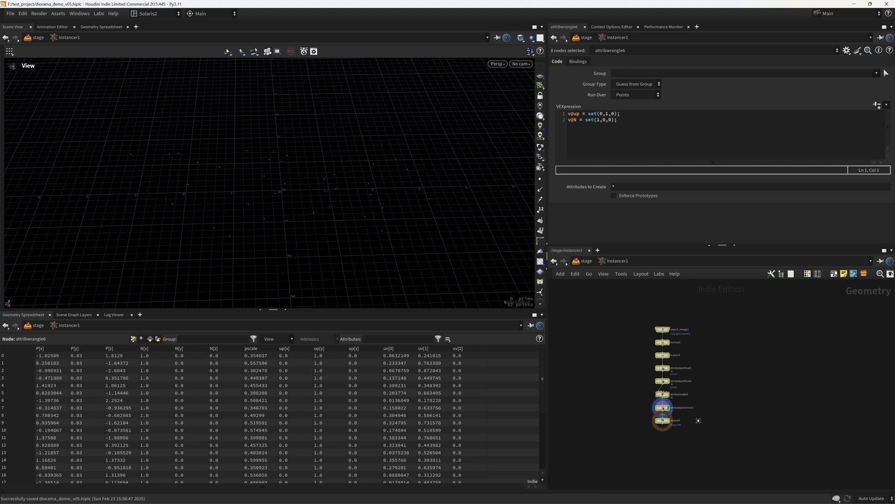
click(717, 401)
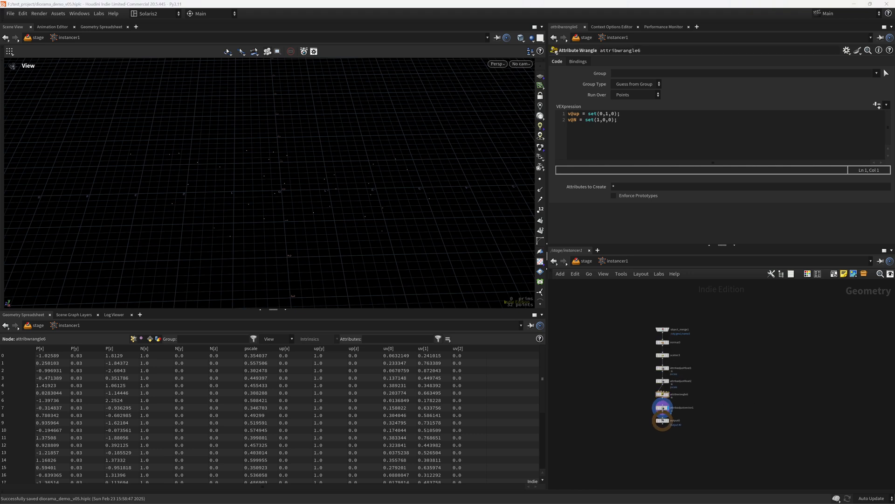
- Return to the stage network and save the scene file
click(586, 262)
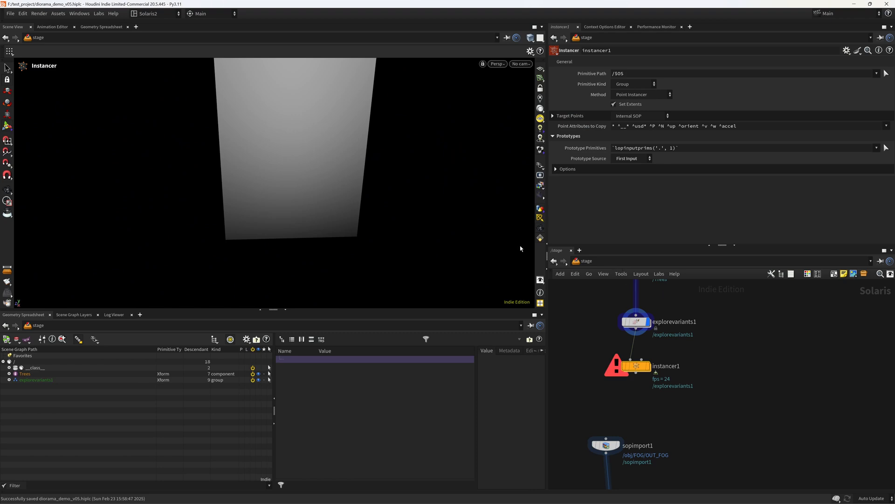
alt+drag(466, 232, 394, 212)
key(ctrl+s)
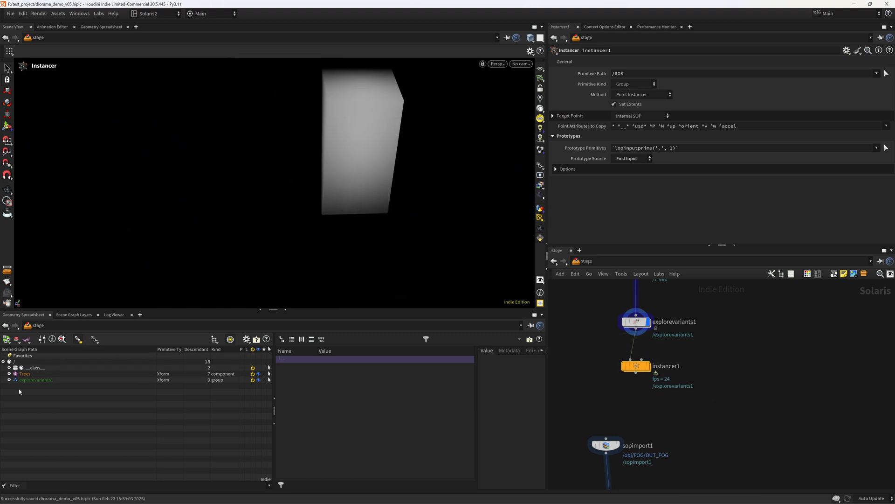
- Set the instancer's Prototype Primitives to /explorevariants1/Trees/* and save the scene
click(36, 379)
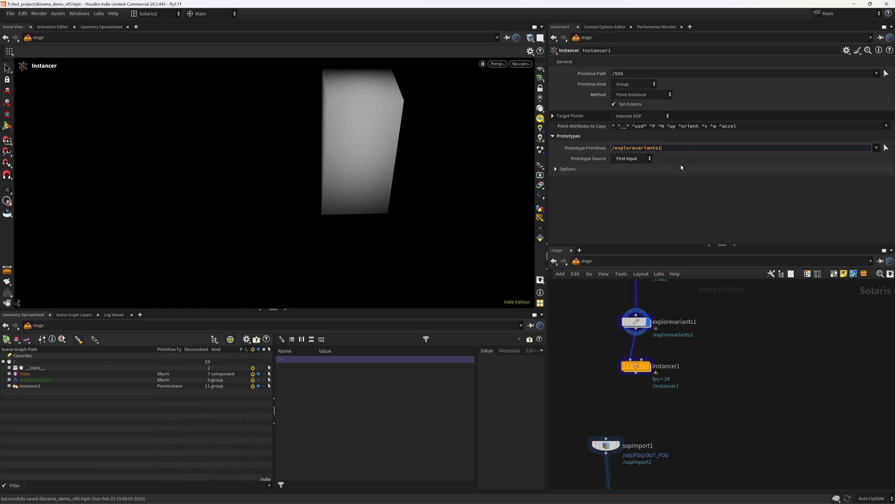
text(/Trees/*)
key(Return)
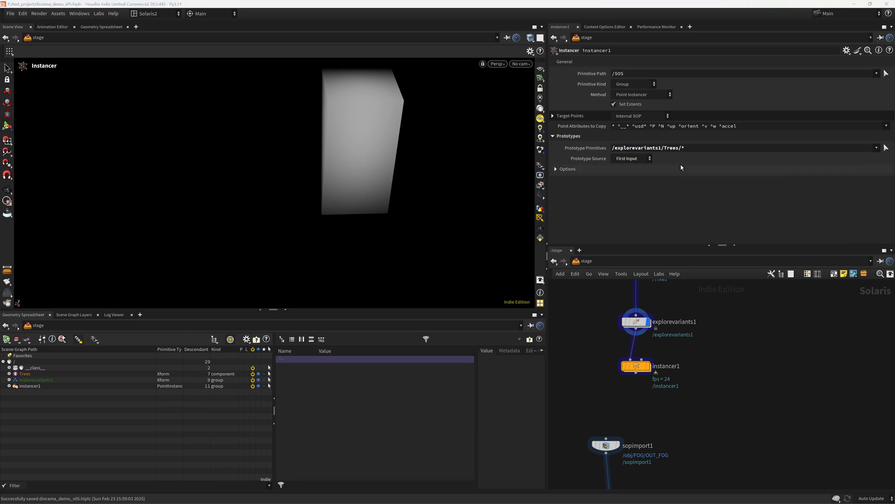
alt+right_drag(434, 202, 378, 212)
key(ctrl+s)
- Shift the lower group of nodes, including the fog import and render settings, further down to make room below instancer1
middle_drag(633, 399, 651, 294)
scroll(731, 341, down, 5)
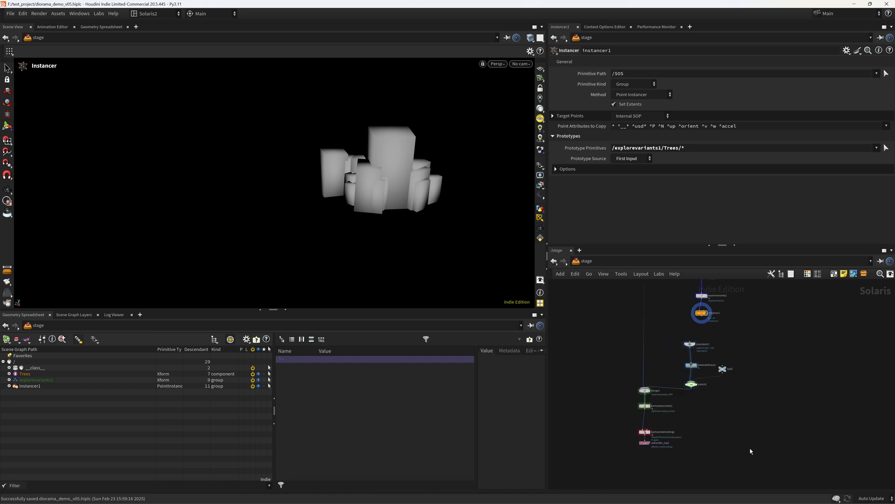
drag(750, 483, 591, 326)
drag(690, 344, 689, 409)
- Add a Prune node and connect it below instancer1
scroll(723, 303, up, 5)
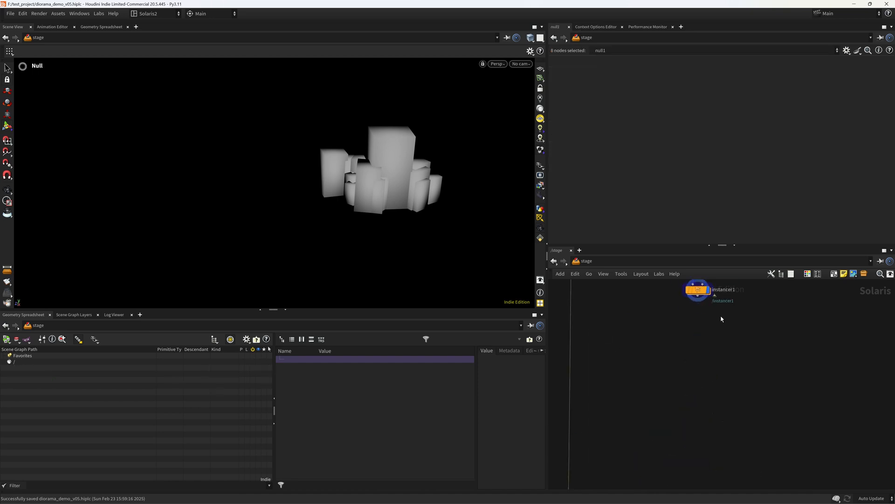
key(Tab)
text(prune)
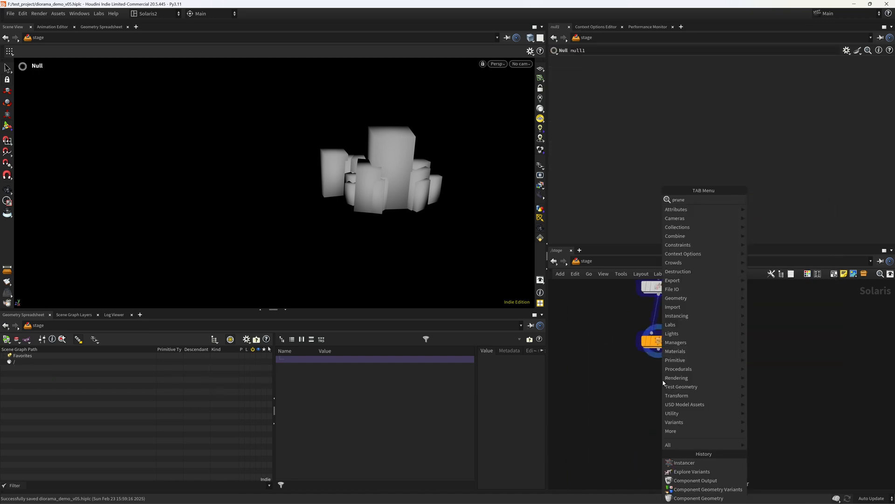
key(Return)
key(Return)
drag(661, 352, 658, 372)
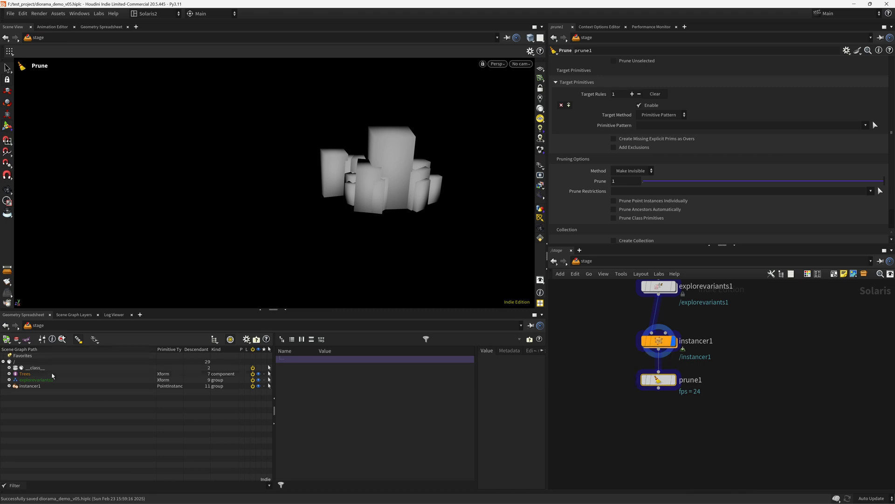
- Set the Prune node's Primitive Pattern to /Trees and display its result
click(24, 373)
drag(657, 129, 655, 127)
click(673, 380)
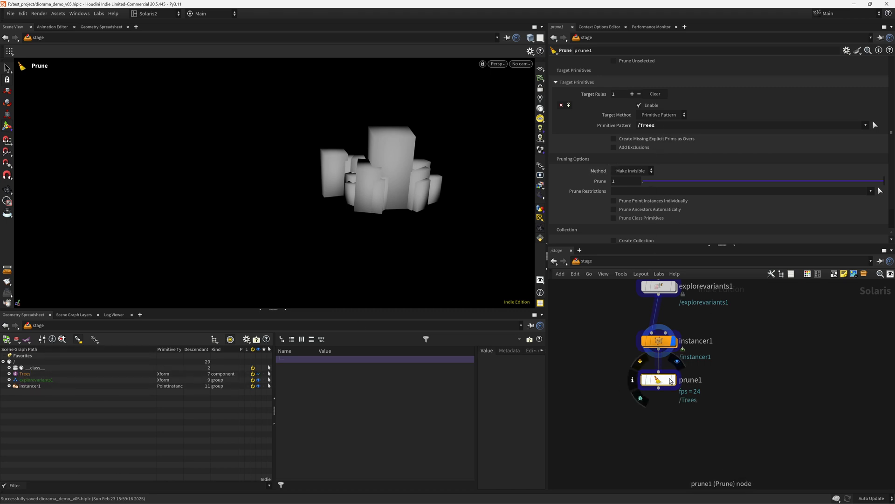
scroll(655, 426, down, 5)
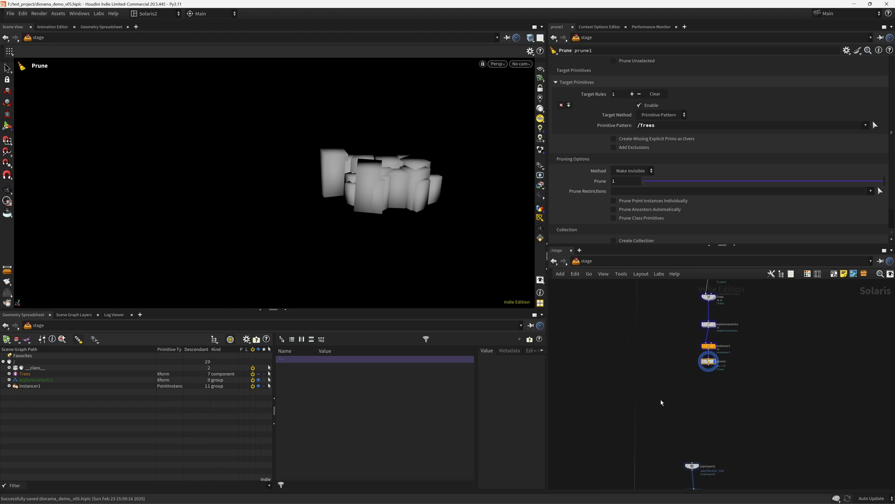
- Add a Material Library node and connect it below prune1
scroll(695, 392, up, 3)
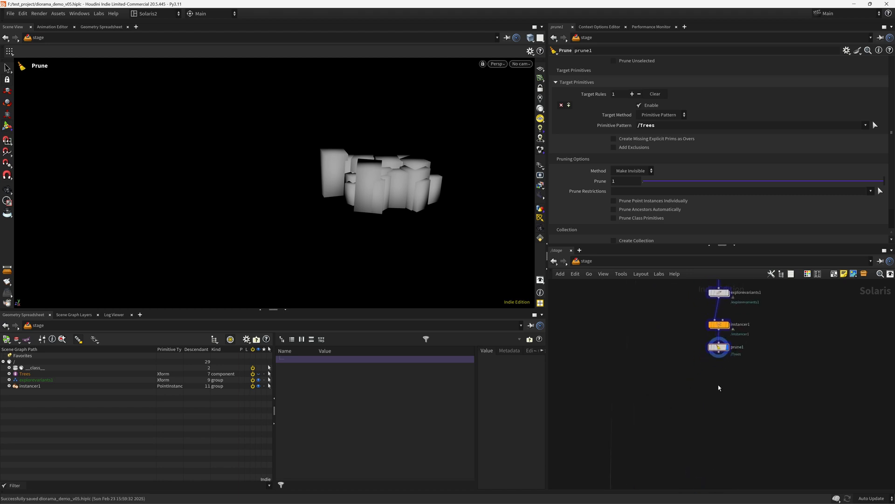
key(Tab)
text(ml)
key(Return)
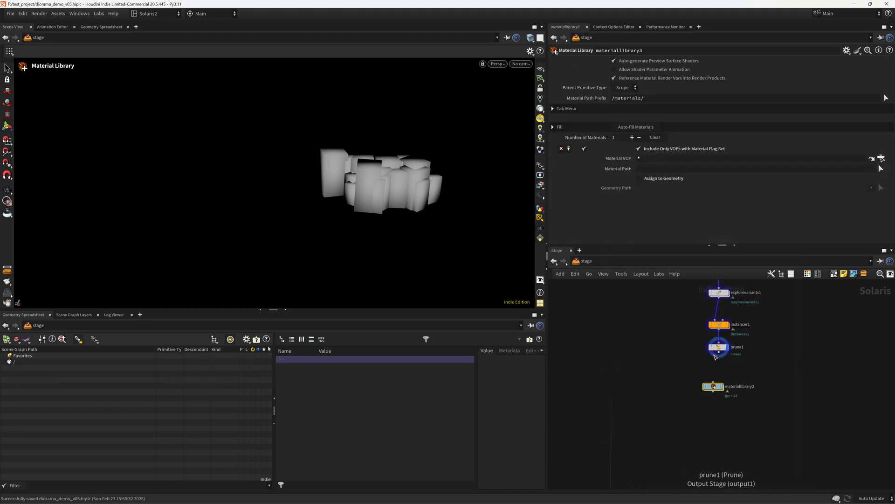
click(719, 387)
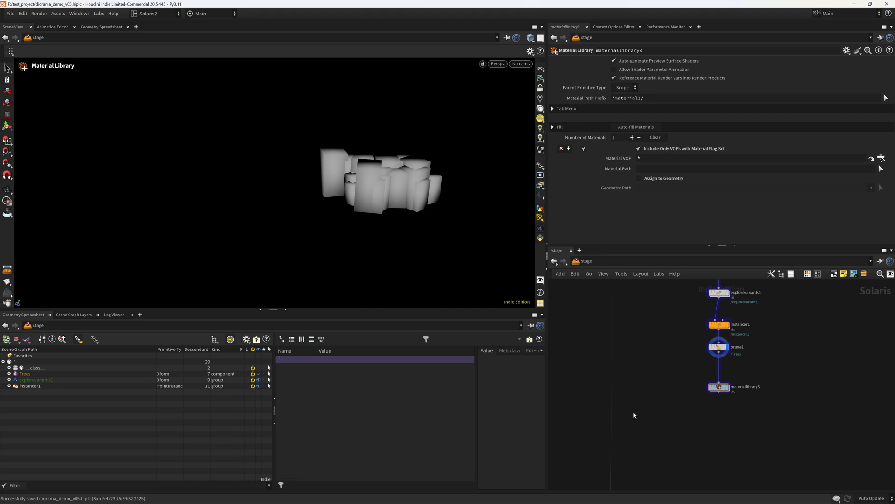
- Insert a Merge node into the main branch to combine materiallibrary1 with the new tree material library
key(Tab)
text(merge)
key(Return)
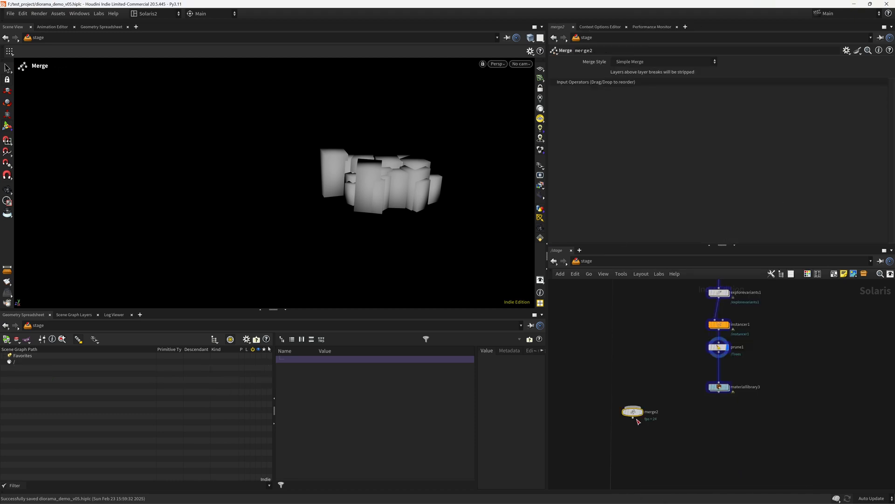
click(618, 430)
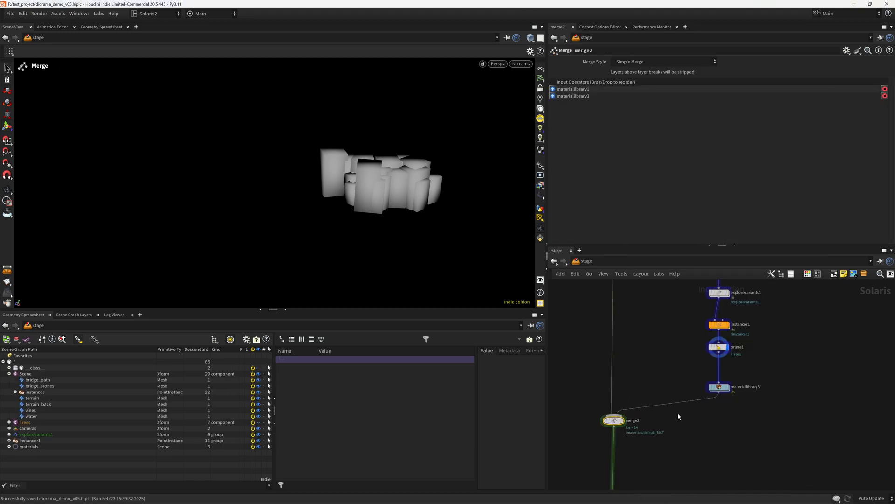
- Display the Karma render settings node and examine the instanced trees against the terrain from several angles
middle_drag(679, 416, 686, 273)
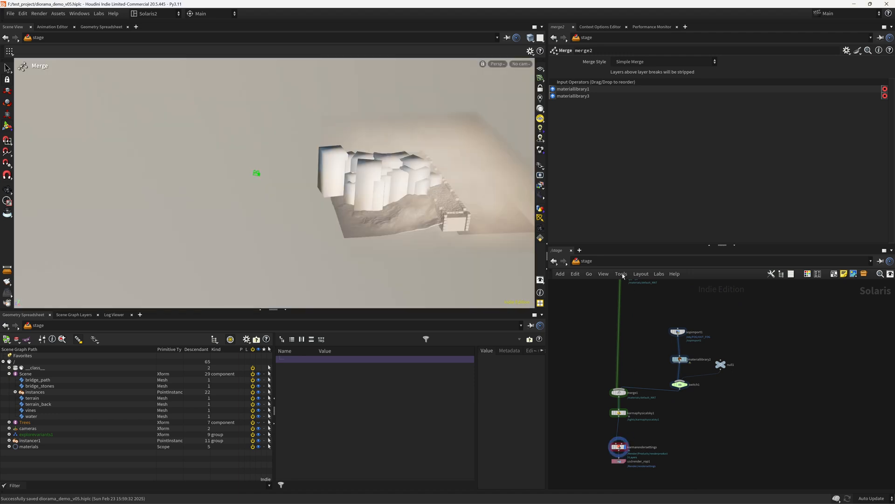
alt+drag(431, 191, 348, 228)
alt+right_drag(347, 228, 426, 244)
alt+drag(426, 244, 373, 276)
alt+middle_drag(373, 275, 371, 226)
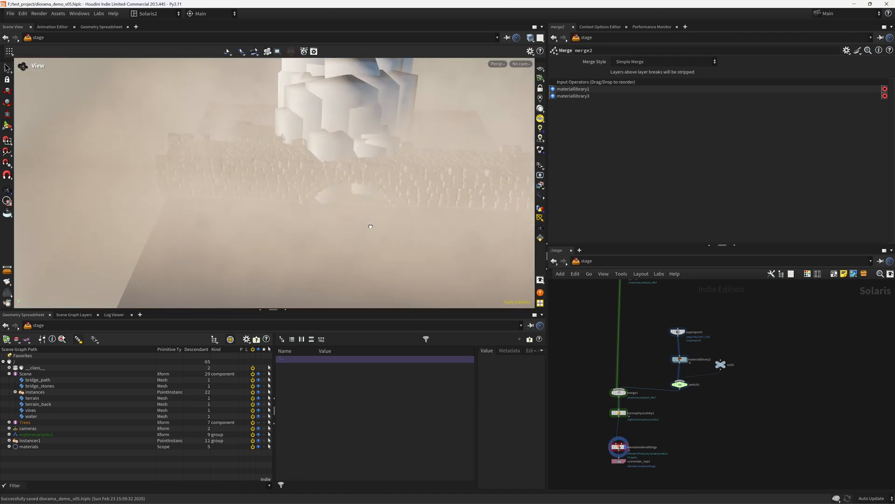
alt+right_drag(370, 226, 416, 196)
alt+middle_drag(416, 196, 379, 210)
alt+drag(322, 189, 326, 225)
alt+middle_drag(326, 226, 351, 203)
alt+drag(323, 211, 376, 226)
alt+right_drag(376, 226, 326, 230)
alt+drag(326, 230, 335, 233)
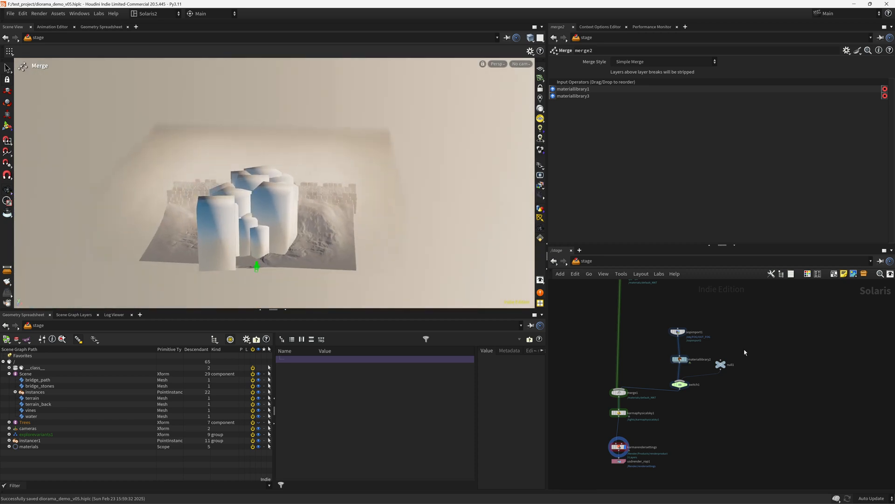
- Display the explorevariants1 node and turn on the reference grid to check the tree prototype against it
scroll(714, 328, up, 2)
middle_drag(722, 316, 686, 485)
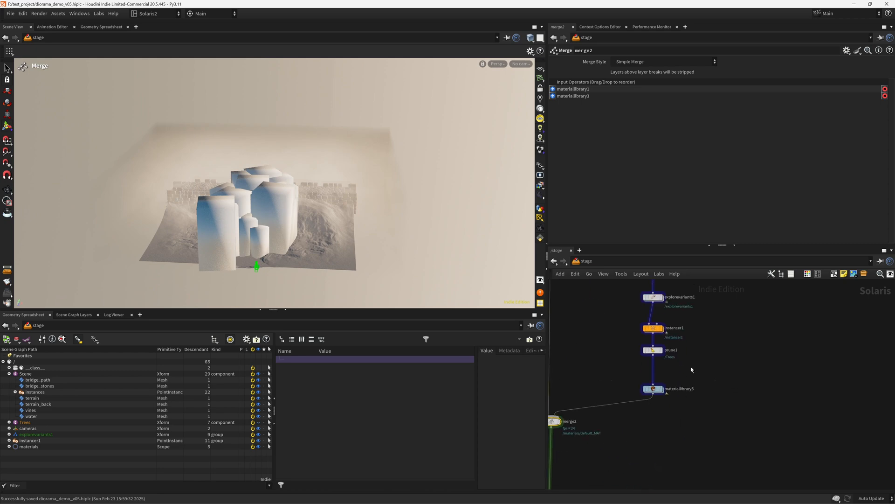
scroll(695, 366, down, 2)
middle_drag(711, 347, 695, 414)
middle_drag(683, 348, 680, 379)
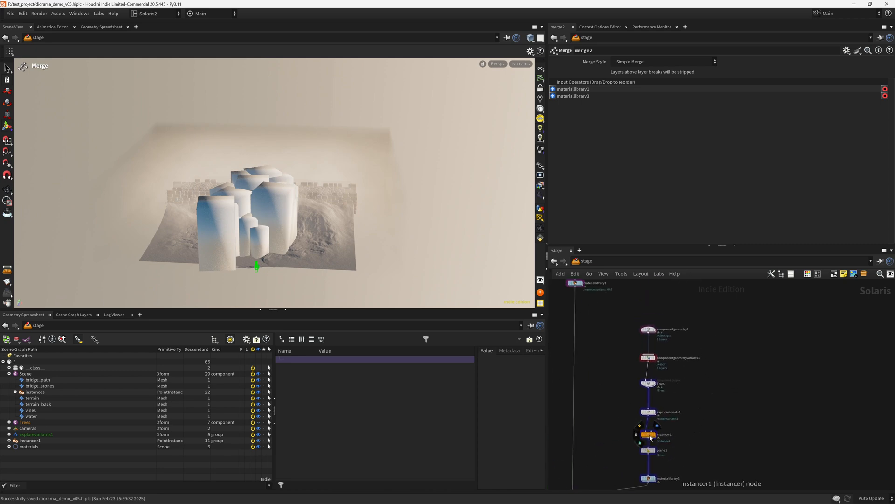
click(644, 412)
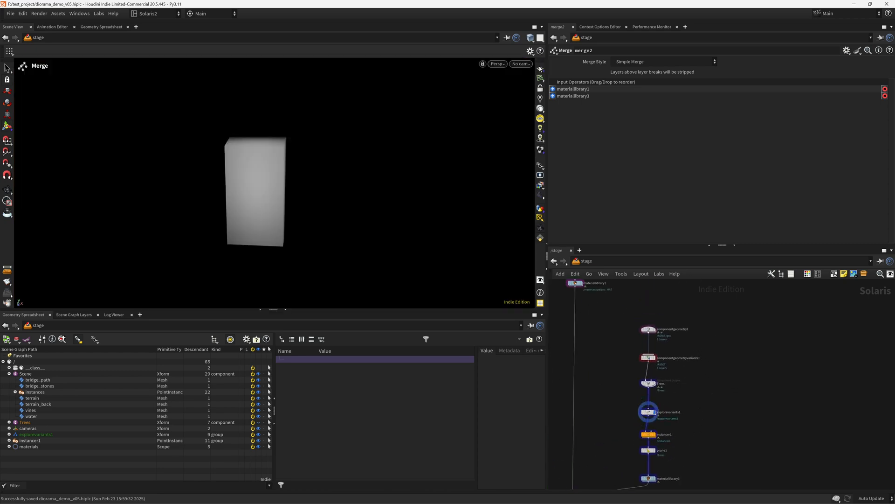
click(540, 69)
scroll(396, 182, down, 3)
alt+drag(331, 210, 346, 207)
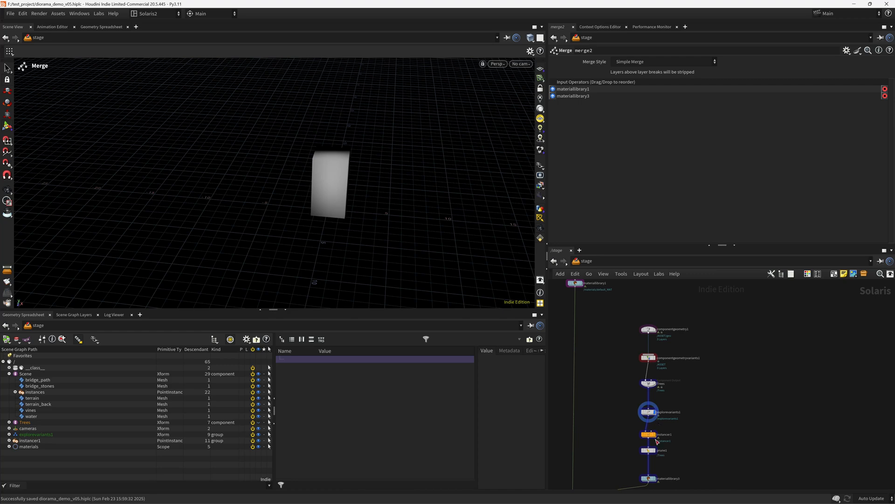
- Go inside instancer1 and display object_merge1 to examine the source surface used for scattering
click(653, 434)
double_click(649, 435)
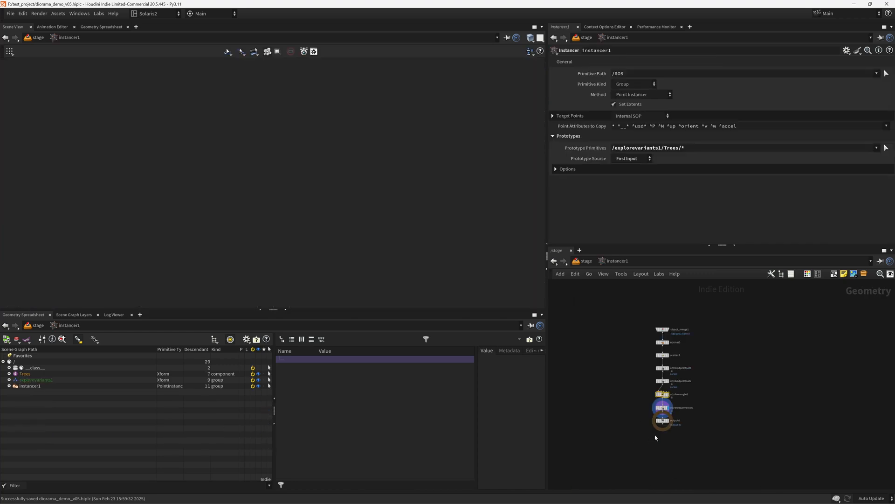
scroll(681, 294, up, 3)
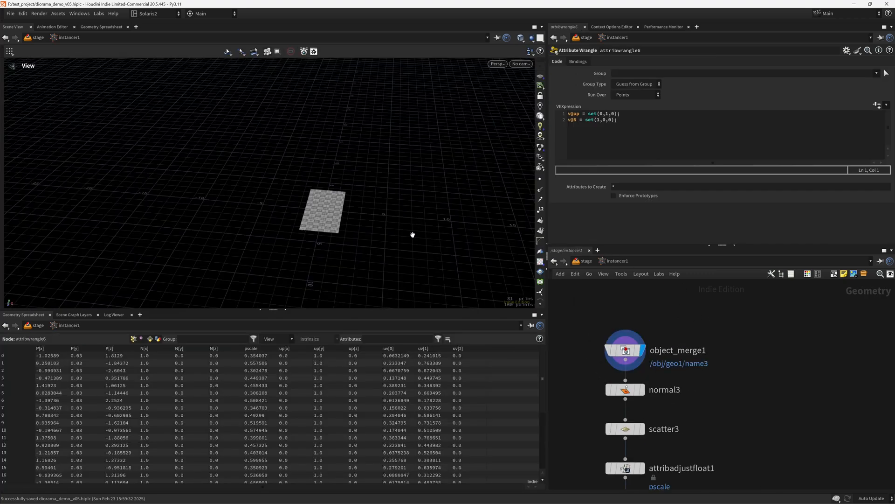
scroll(413, 224, up, 3)
alt+drag(415, 204, 340, 231)
scroll(340, 231, up, 1)
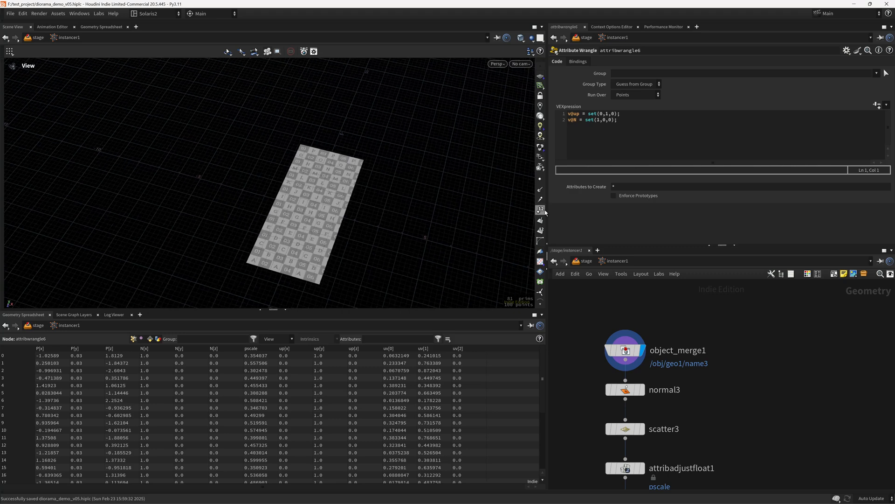
- Switch to the object-level network and open the geo1 object
right_click(588, 262)
click(653, 318)
click(589, 264)
click(617, 309)
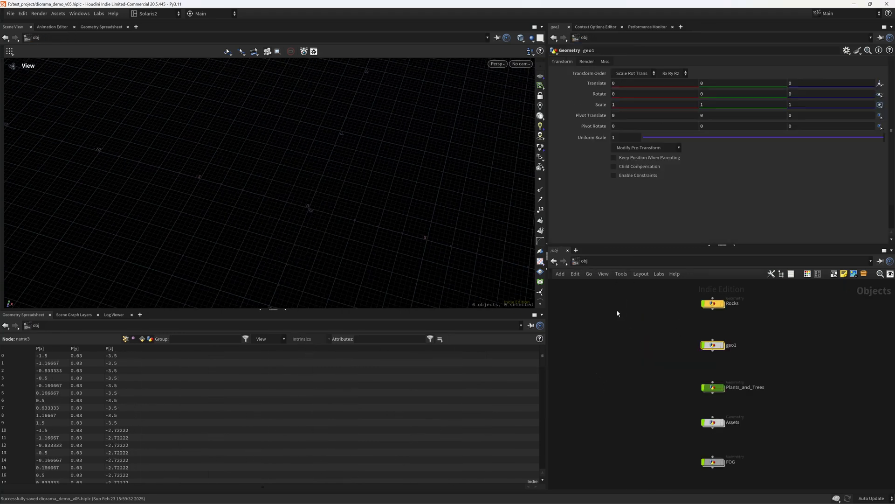
double_click(718, 351)
- Locate the out_terrain null in geo1 and display the full terrain
middle_drag(627, 439, 655, 299)
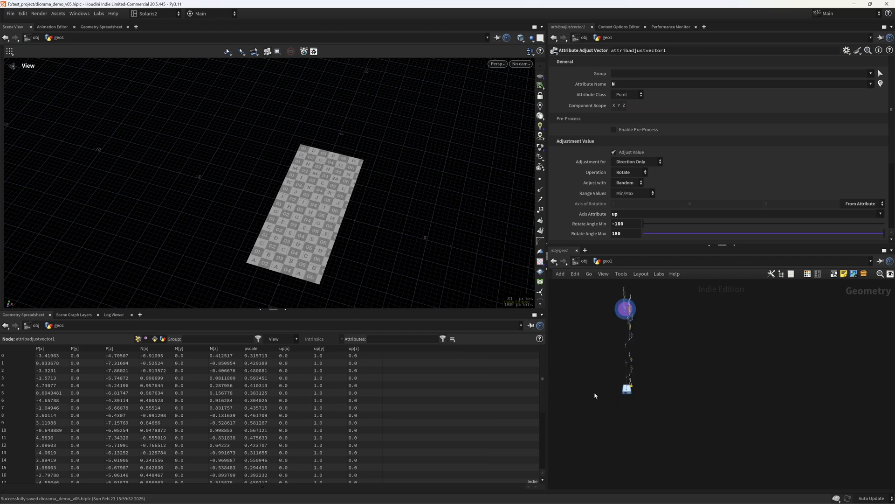
middle_drag(593, 396, 657, 293)
scroll(656, 293, down, 6)
middle_drag(583, 373, 734, 441)
scroll(676, 450, up, 7)
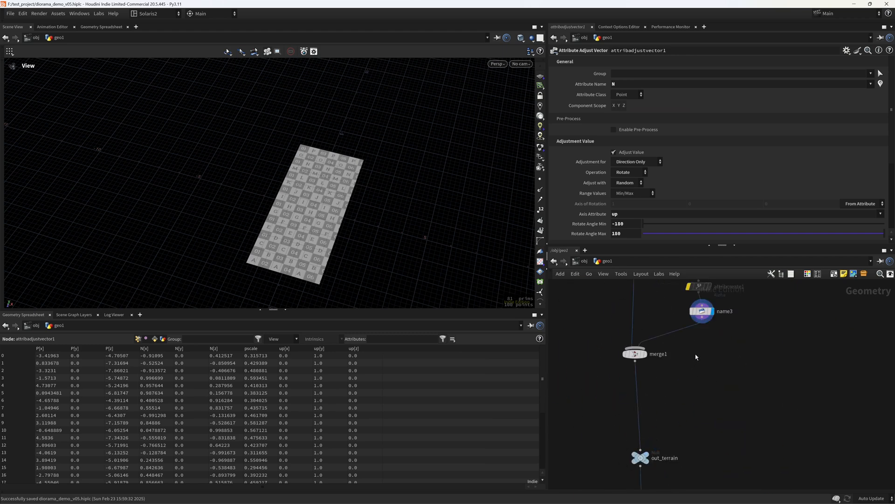
click(647, 454)
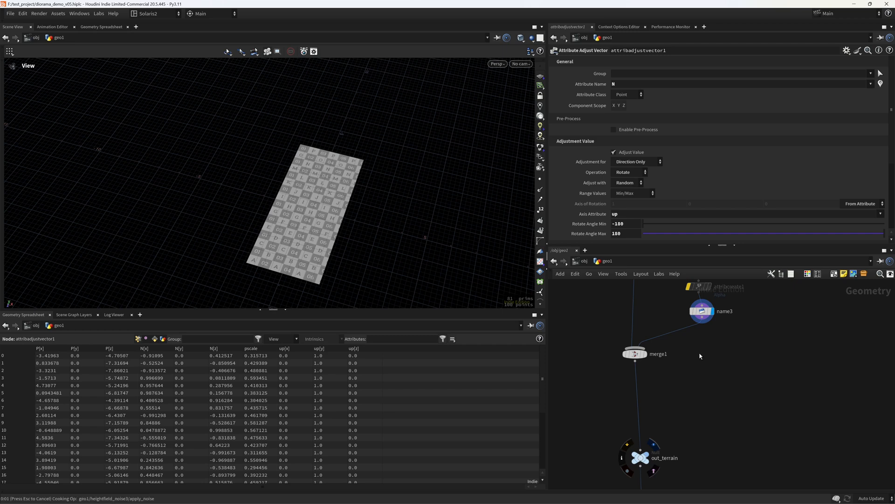
- Look through the lower part of the geo1 network around name9 and copytopoints1
scroll(709, 378, down, 3)
middle_drag(716, 366, 669, 326)
scroll(684, 438, down, 4)
middle_drag(682, 448, 648, 306)
middle_drag(662, 461, 656, 315)
middle_drag(654, 447, 648, 291)
scroll(653, 392, up, 6)
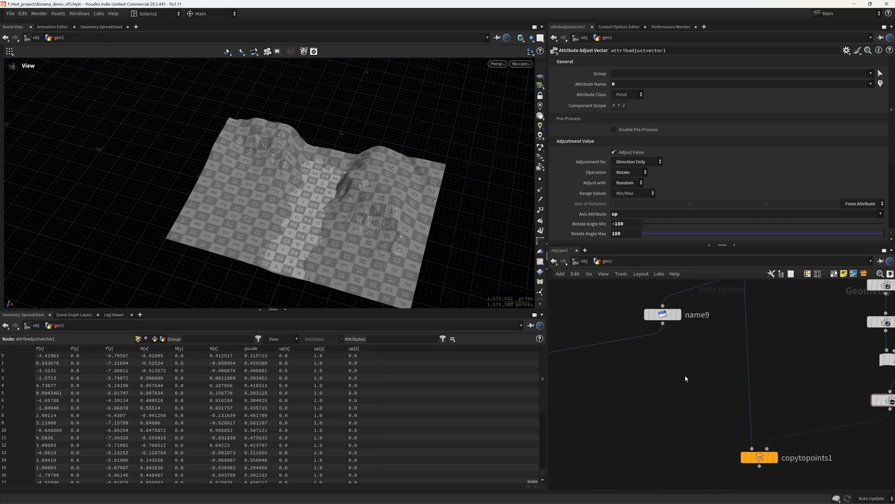
- Return to the stage network and open object_merge1's parameters inside instancer1
drag(697, 350, 624, 289)
click(590, 274)
click(606, 330)
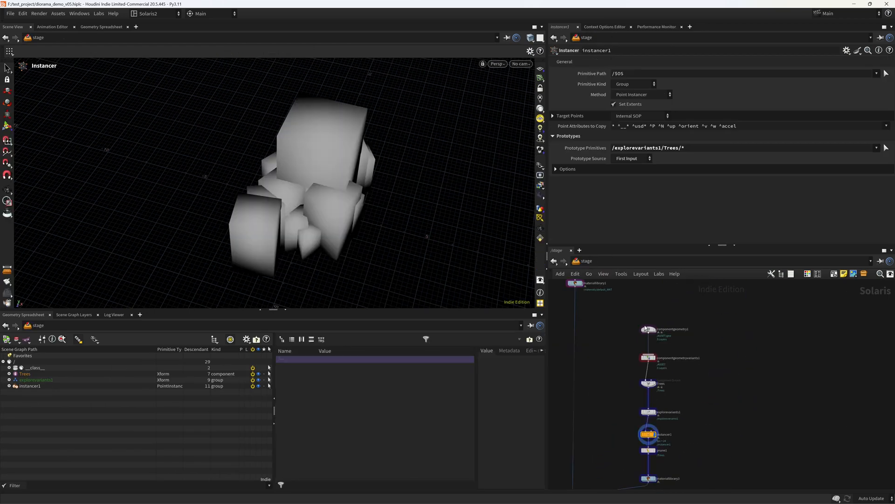
double_click(649, 435)
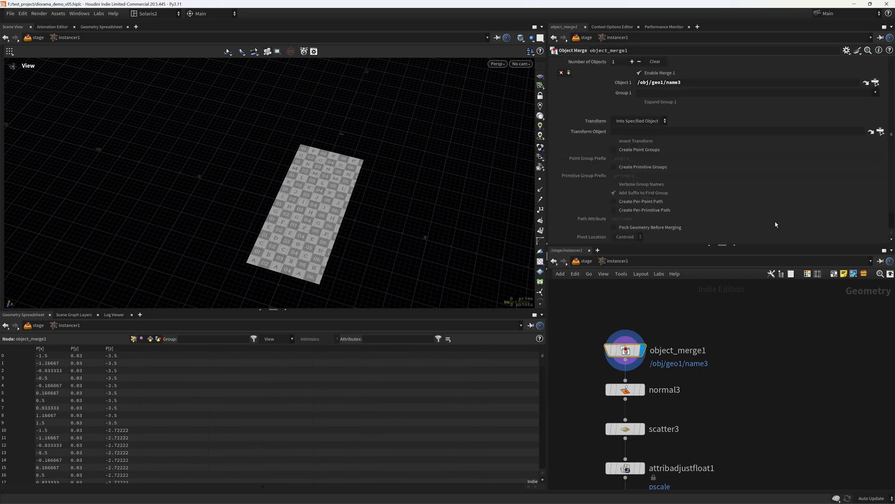
- Point object_merge1 to /obj/geo1/name9 and save the scene file
click(705, 80)
key(BackSpace)
text(9)
key(Return)
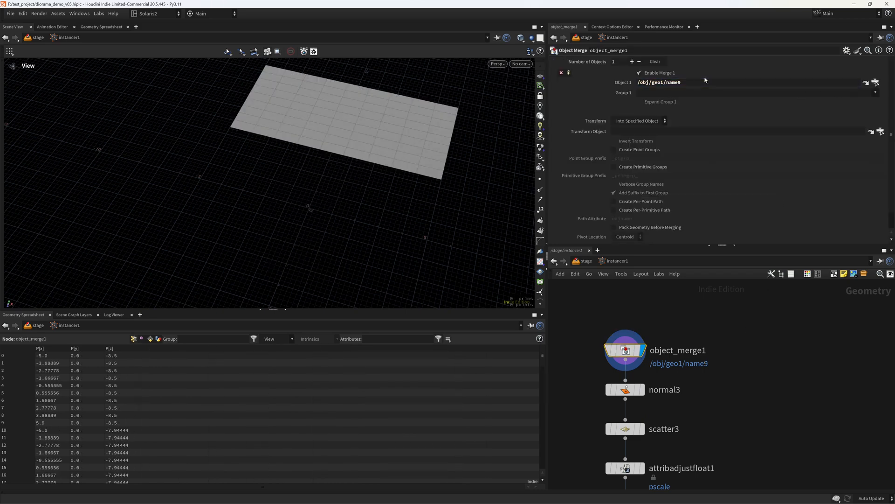
scroll(437, 210, down, 3)
key(ctrl+s)
scroll(446, 236, down, 2)
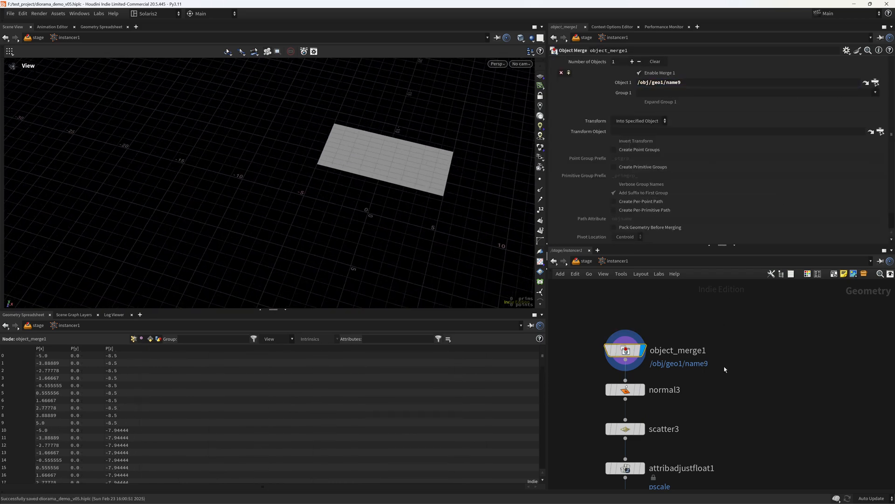
- Return to the stage network, display the merge node below the tree branch to check the instances over the terrain, and save
key(u)
click(586, 262)
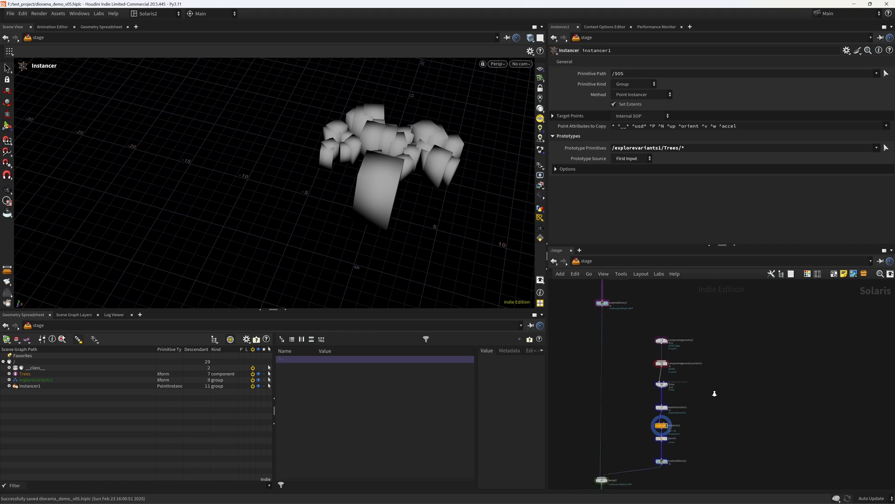
middle_drag(679, 392, 692, 325)
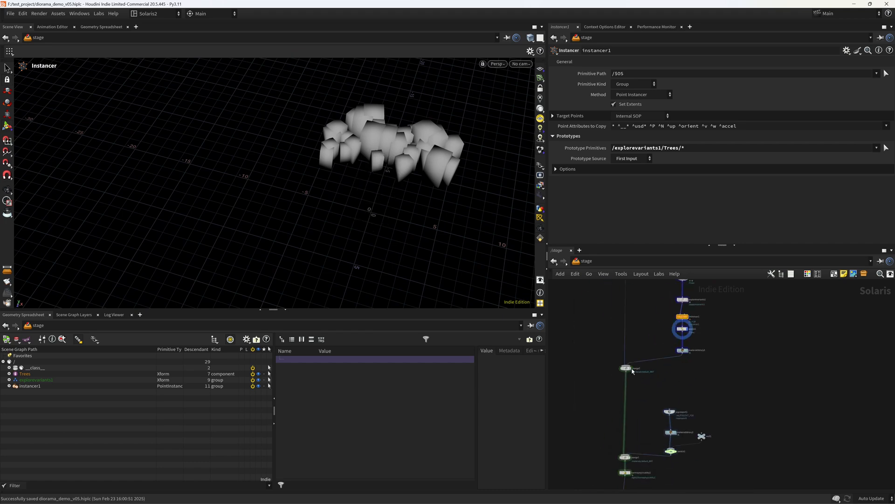
click(630, 368)
alt+drag(383, 172, 418, 119)
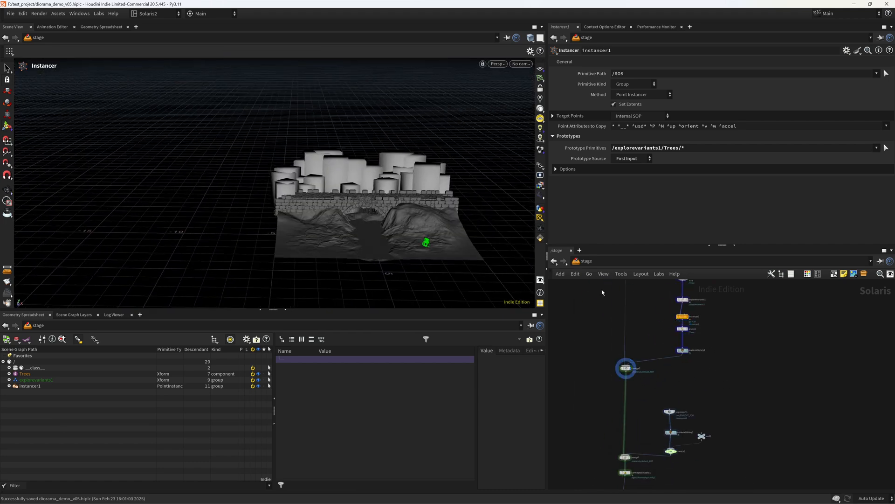
key(ctrl+s)
- Display the render settings node and preview the scene through /cameras/camera1 in Karma XPU before returning to Houdini VK
middle_drag(654, 432, 641, 323)
click(616, 390)
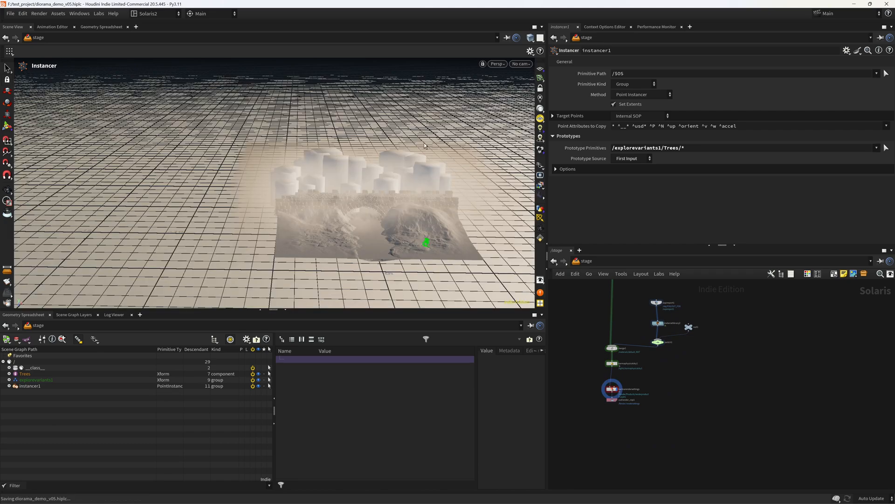
click(521, 64)
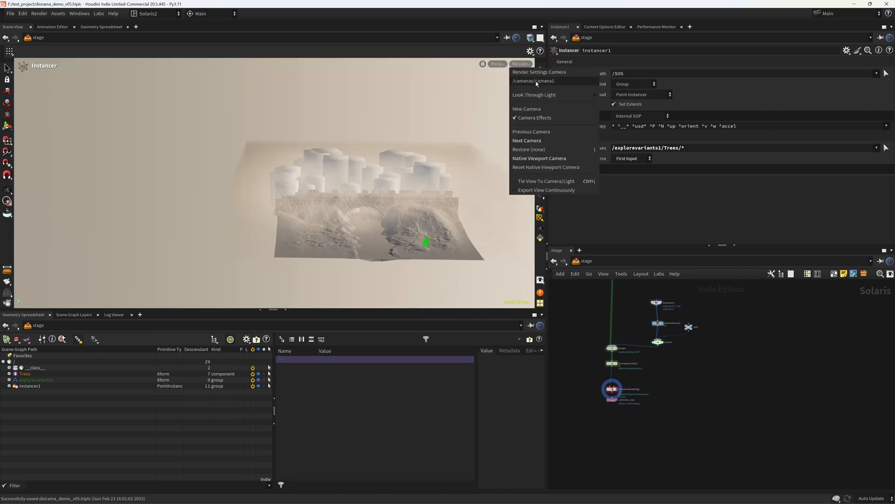
click(512, 107)
click(475, 64)
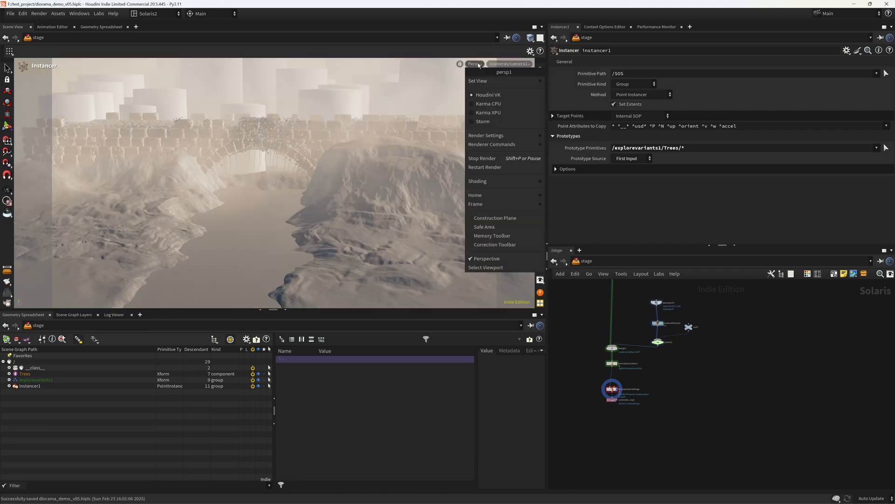
click(503, 112)
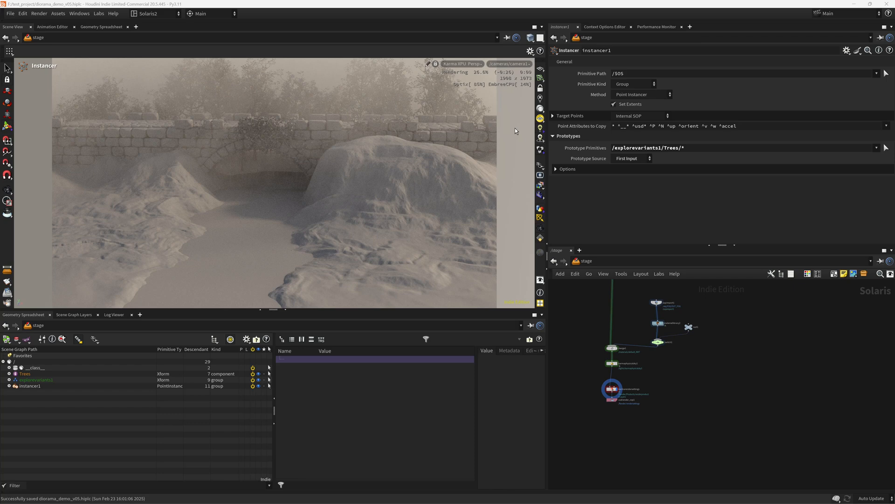
click(461, 64)
click(440, 167)
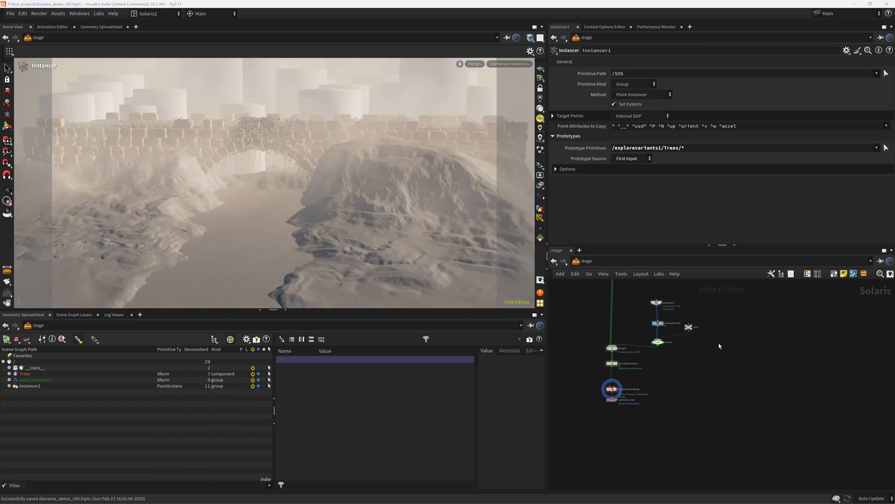
- Move the eight lower stage nodes further down to free space below the tree branch, and save
middle_drag(720, 346, 655, 396)
right_drag(662, 383, 664, 420)
middle_drag(666, 422, 668, 349)
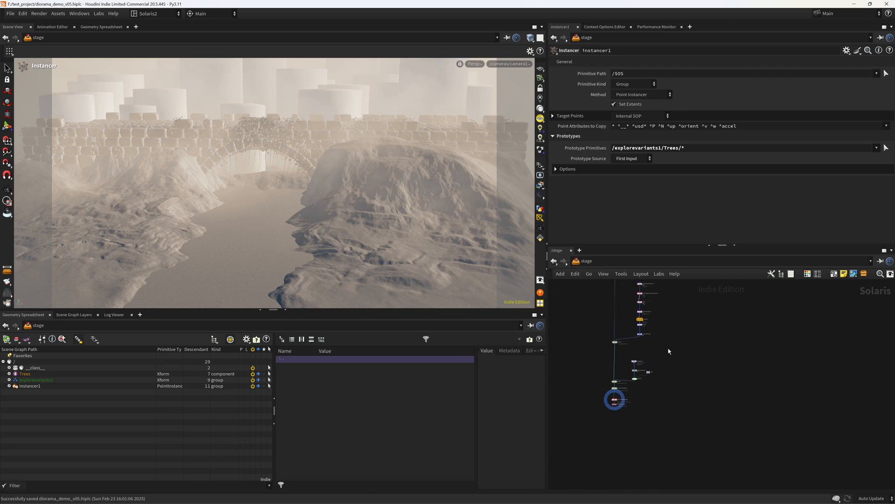
drag(678, 451, 558, 344)
right_drag(635, 404, 644, 406)
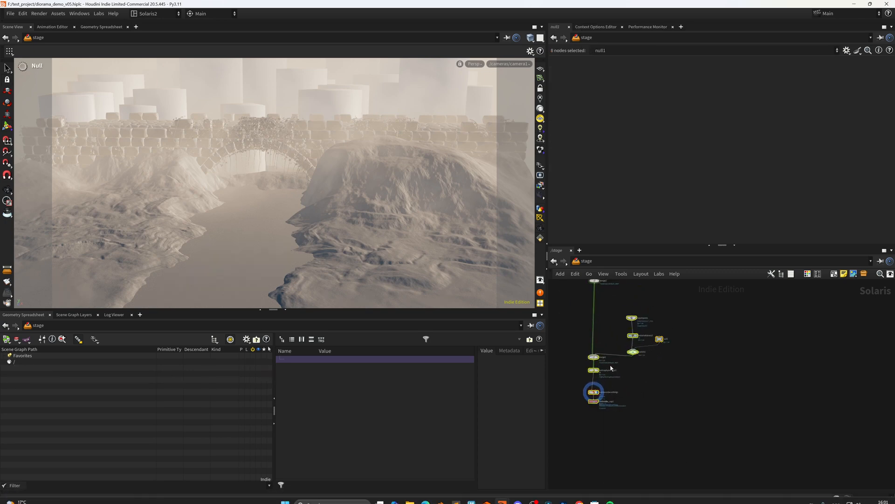
key(ctrl+s)
key(l)
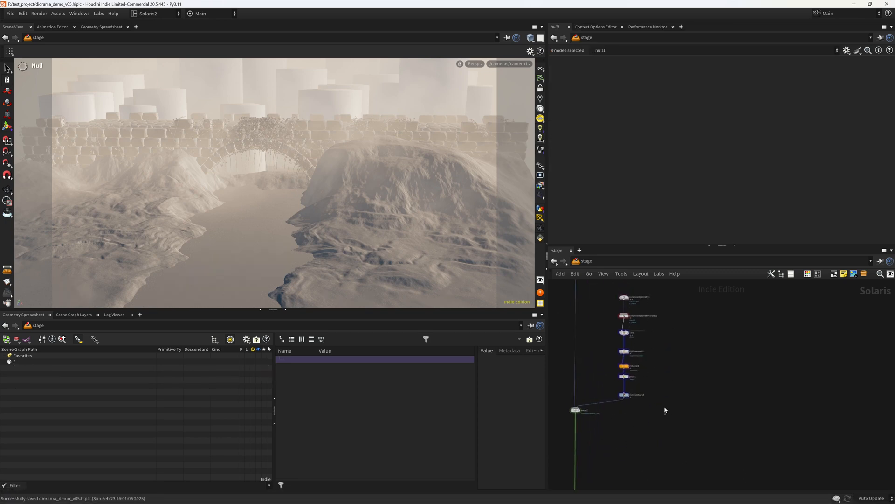
- Duplicate the seven-node tree instancing branch below the original and open the geometry network inside componentgeometry2
drag(666, 415, 626, 417)
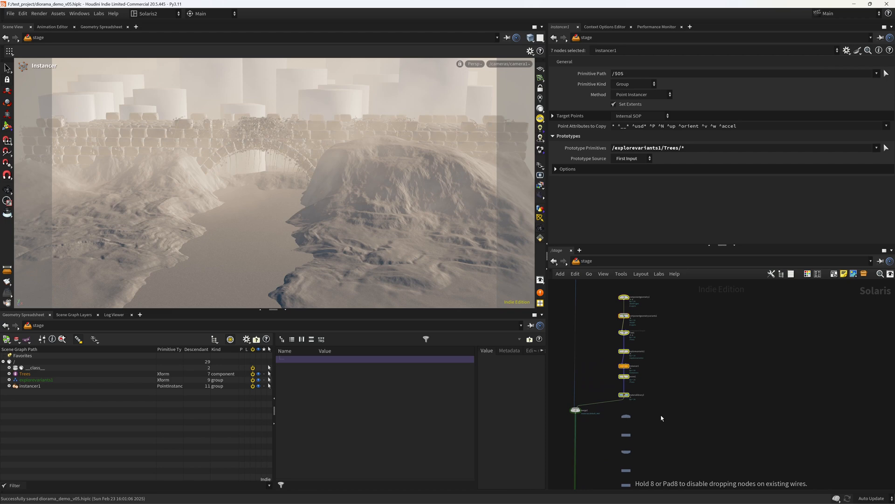
scroll(637, 448, up, 5)
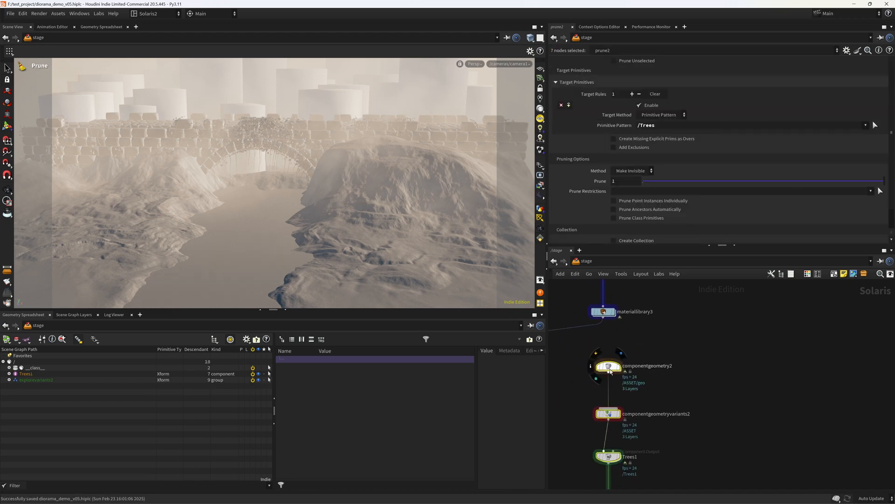
double_click(610, 367)
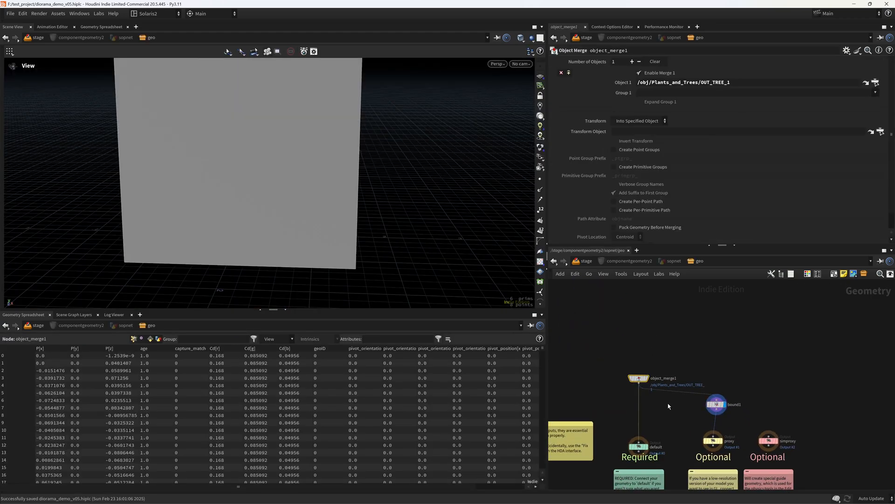
scroll(668, 403, up, 3)
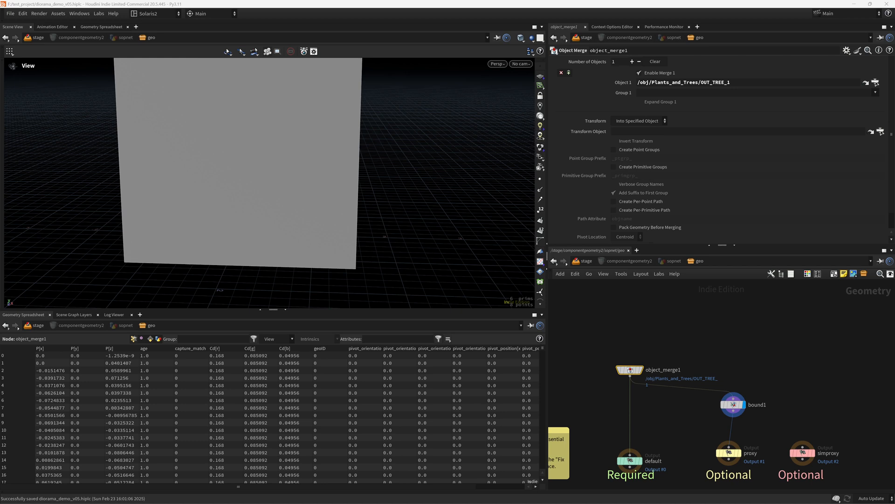
middle_drag(658, 406, 658, 372)
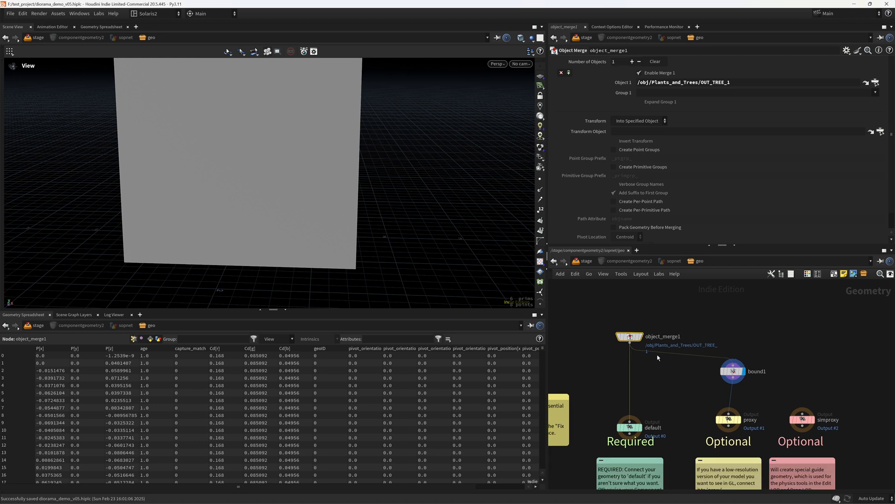
scroll(662, 366, up, 1)
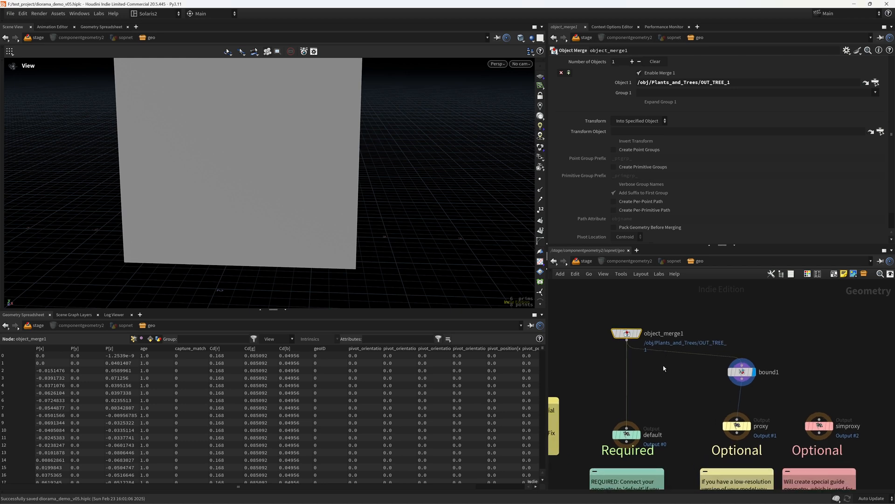
- Go to the object-level network, check the contents of Assets, and open the Rocks object
click(589, 263)
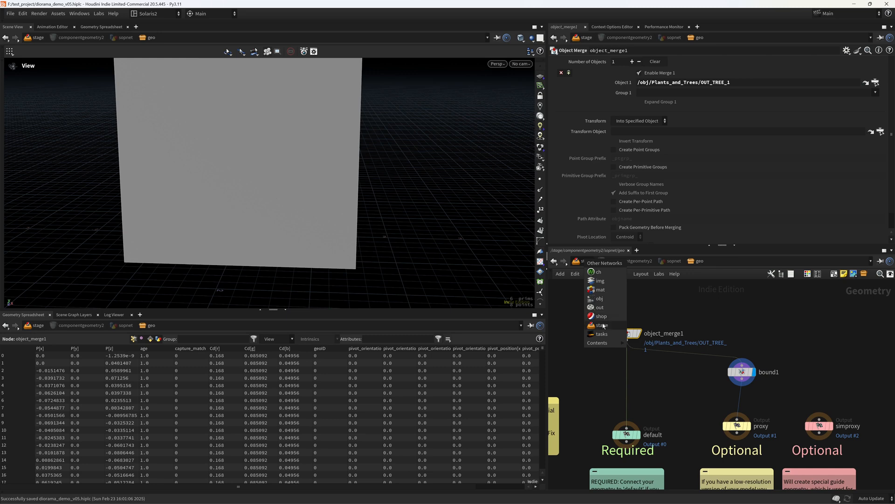
click(600, 298)
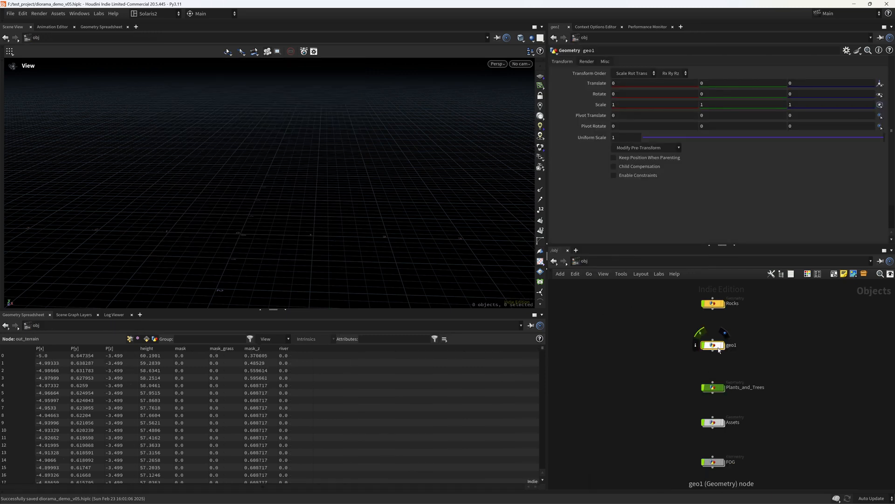
double_click(719, 427)
click(584, 262)
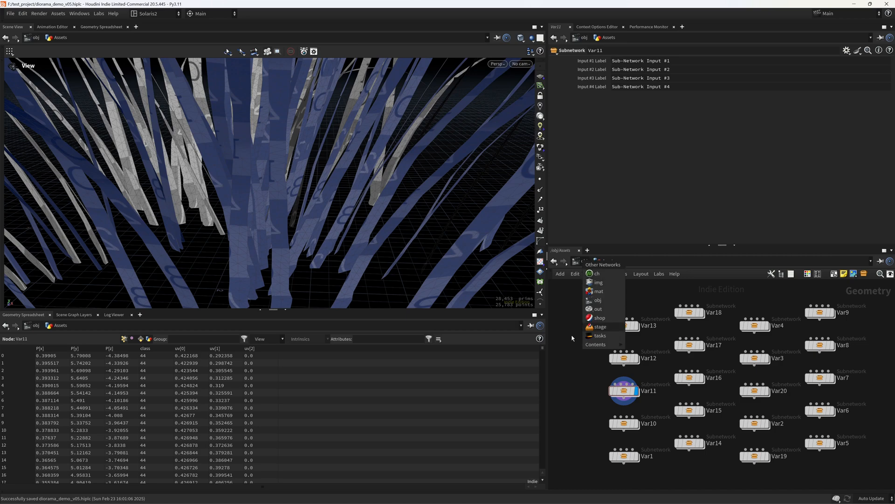
click(572, 336)
click(585, 262)
double_click(714, 304)
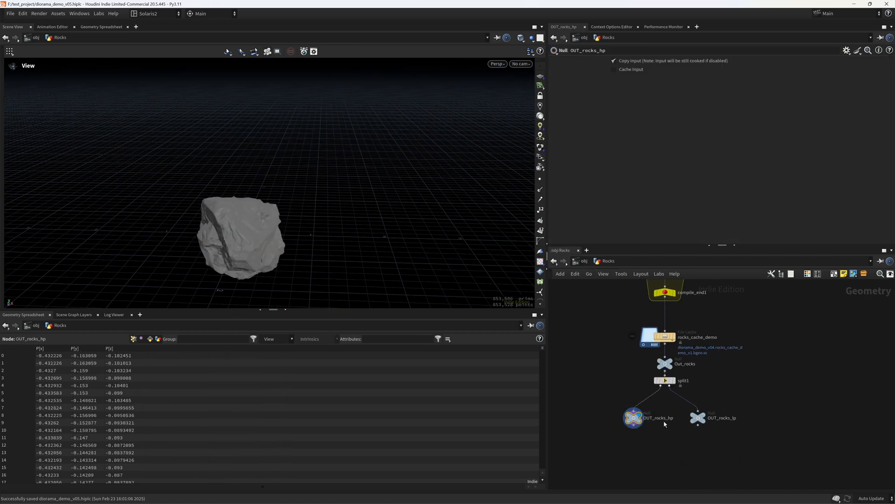
- Inspect the primitive attributes of OUT_rocks_hp, sorting them by class in descending order
click(150, 339)
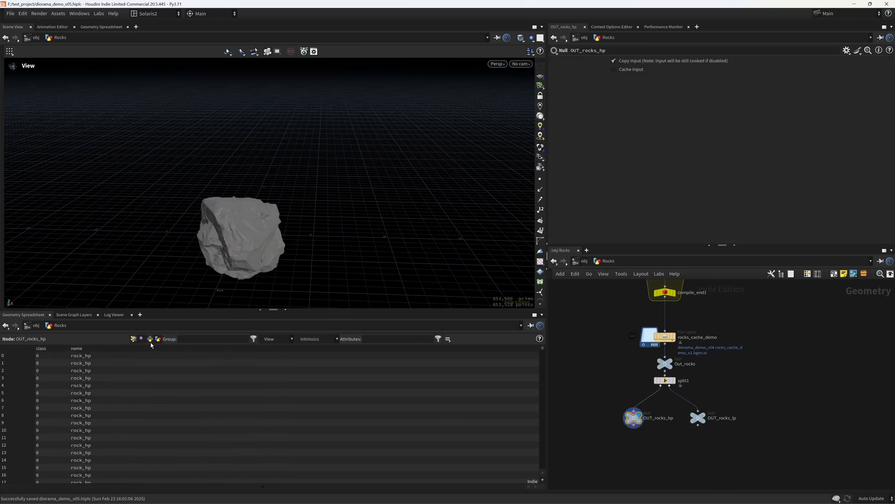
click(54, 349)
click(53, 350)
click(54, 350)
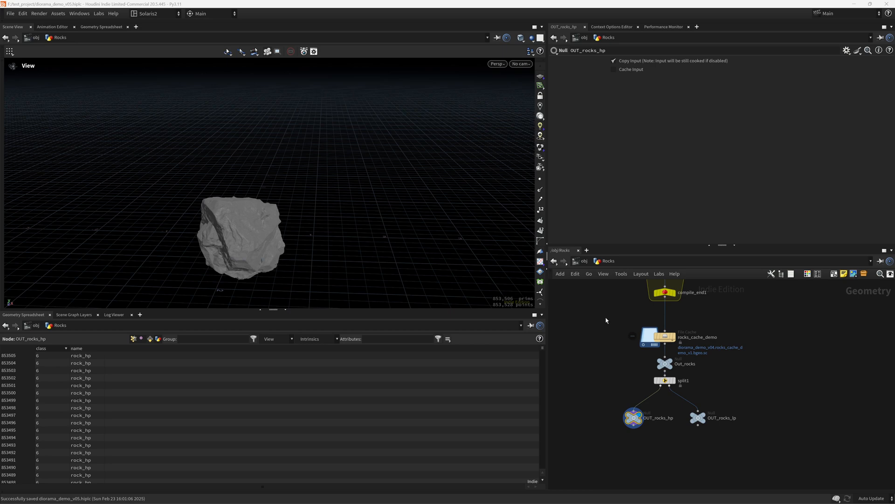
- Switch to the initial_layout desktop and open the geo1 object from the object-level network
click(154, 14)
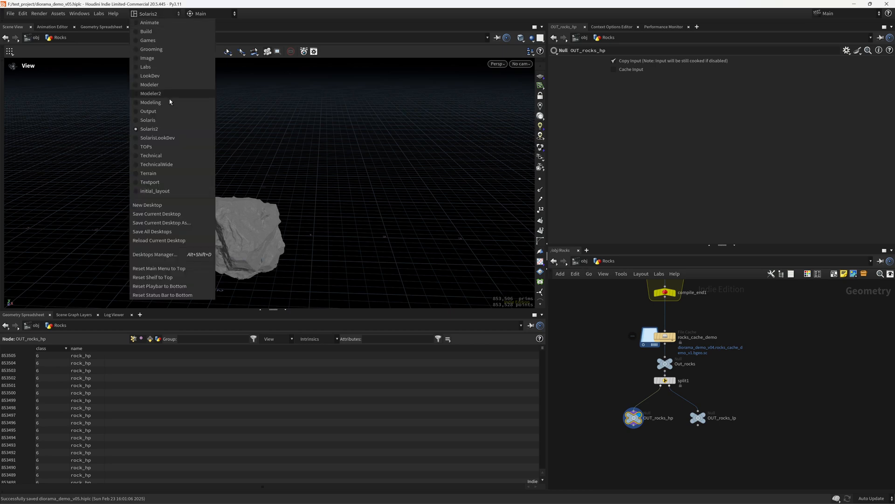
click(158, 191)
click(471, 38)
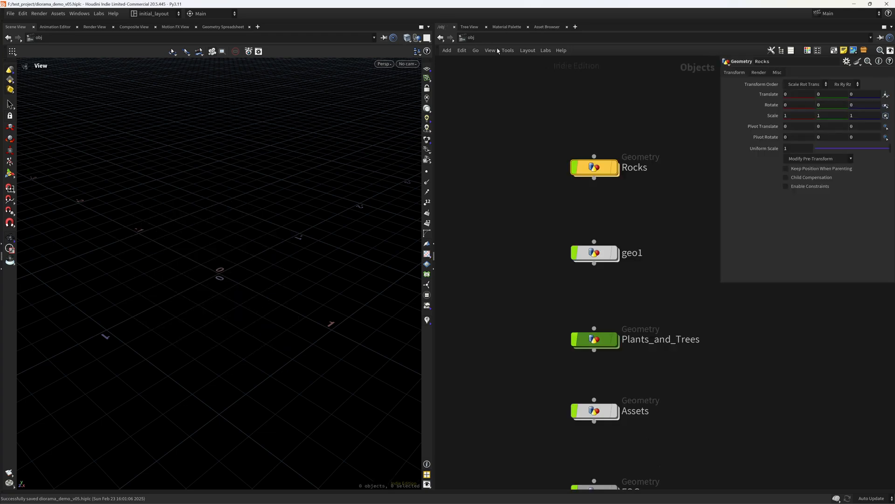
double_click(602, 254)
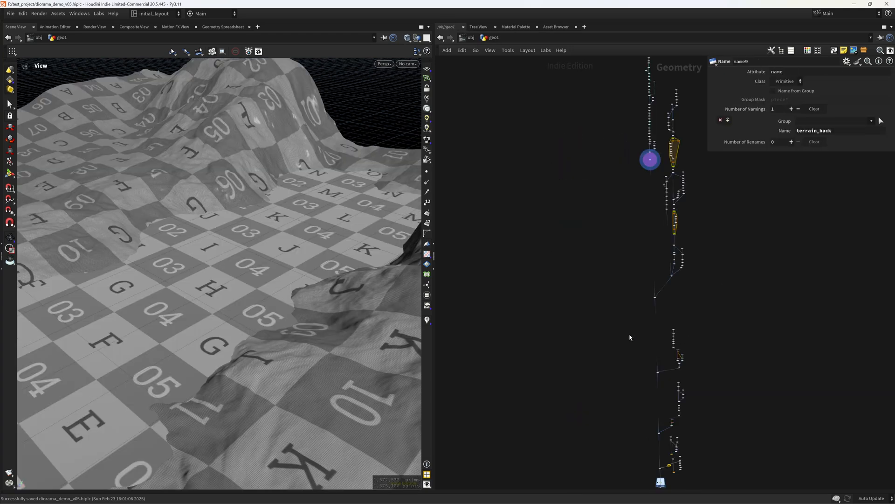
- Locate the copytopoints2 rock branch in geo1 and display the main-chain merge above it, viewing the whole bridge and terrain
scroll(612, 298, up, 6)
middle_drag(589, 321, 619, 275)
scroll(619, 275, up, 2)
scroll(503, 370, up, 3)
middle_drag(509, 363, 543, 346)
scroll(543, 346, down, 9)
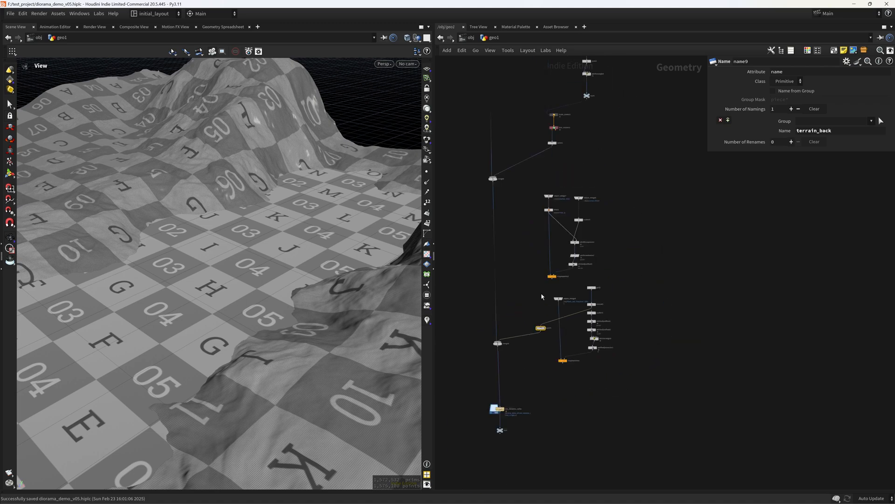
middle_drag(522, 281, 550, 320)
scroll(515, 323, up, 6)
click(522, 313)
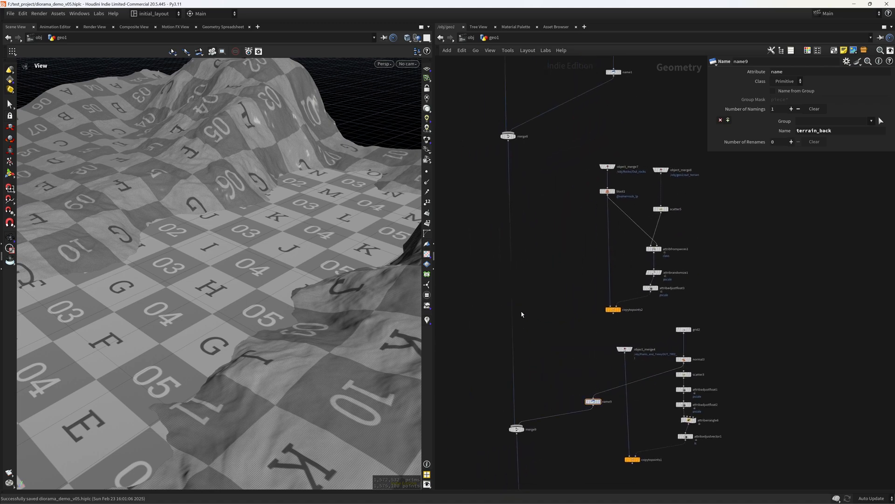
click(518, 127)
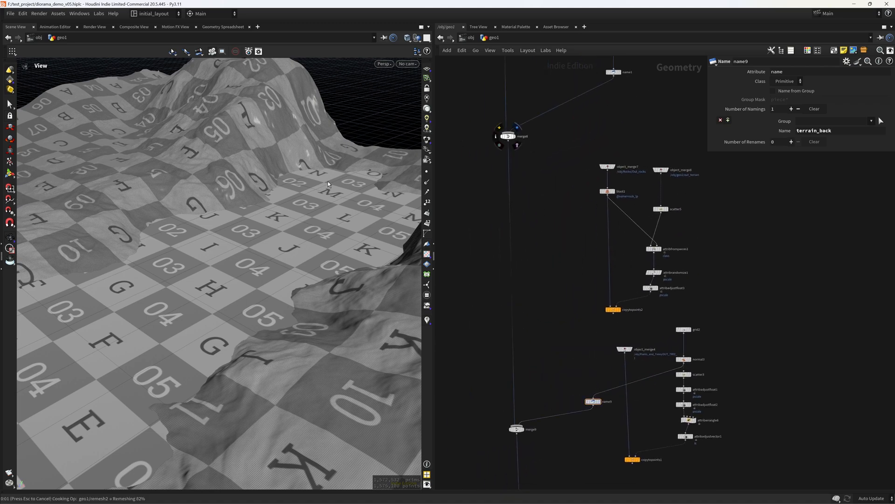
scroll(314, 260, down, 5)
drag(248, 288, 322, 301)
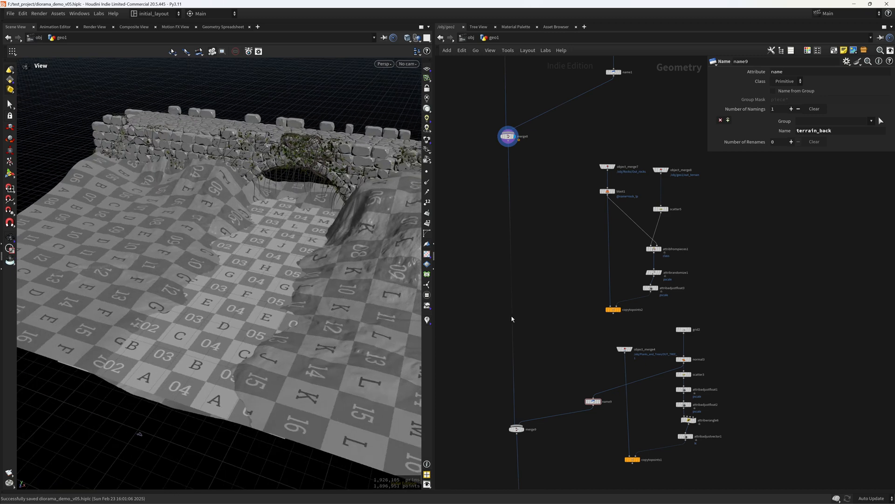
- Insert a Merge node into the main vertical wire beside copytopoints2
scroll(524, 329, up, 3)
key(Tab)
text(merge)
key(Return)
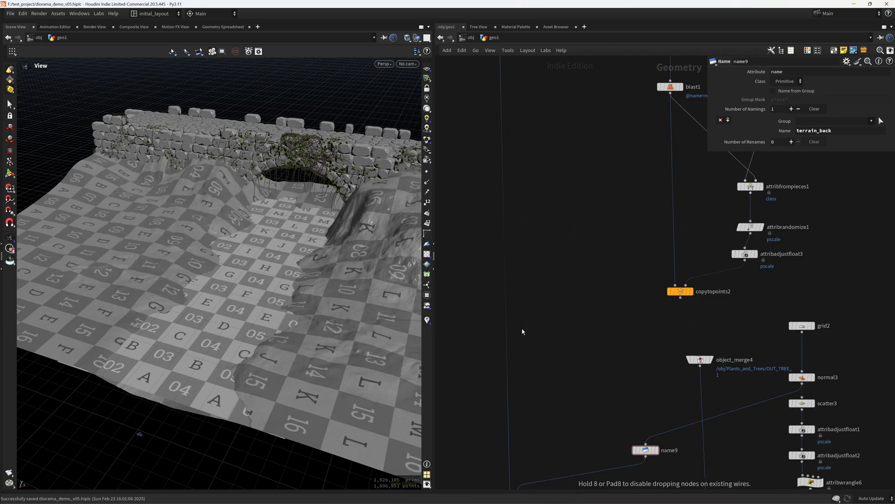
click(522, 328)
drag(521, 331, 507, 343)
- Connect copytopoints2 to the new merge node and display the merged geometry
click(681, 290)
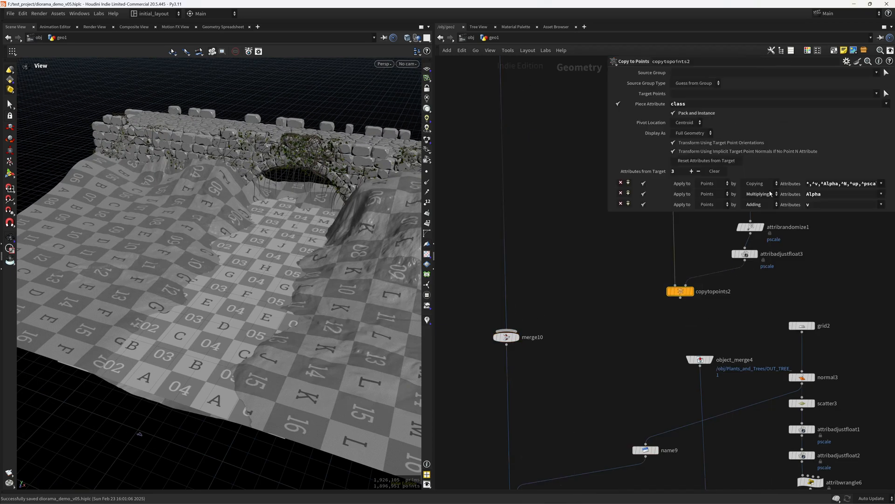
drag(680, 297, 507, 330)
click(518, 337)
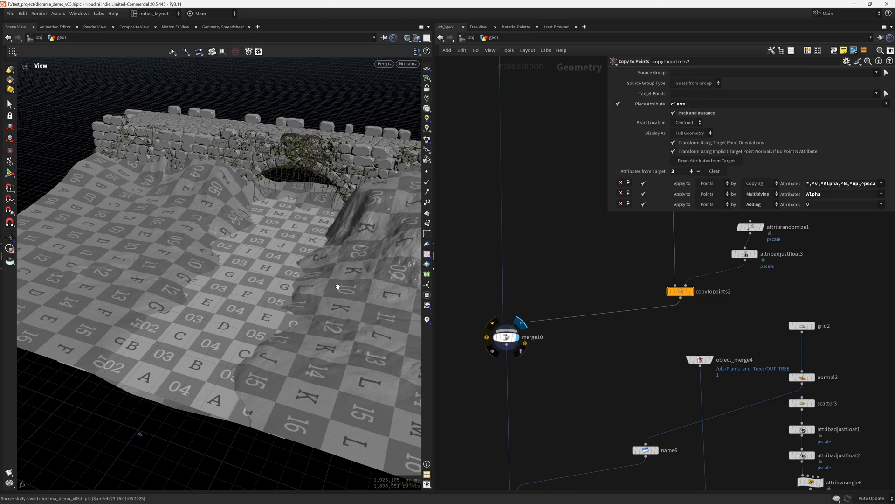
- Turn off the checker texture display on the terrain and view the merged rocks in front of the bridge
right_drag(338, 285, 296, 305)
drag(296, 306, 317, 291)
right_drag(317, 290, 333, 293)
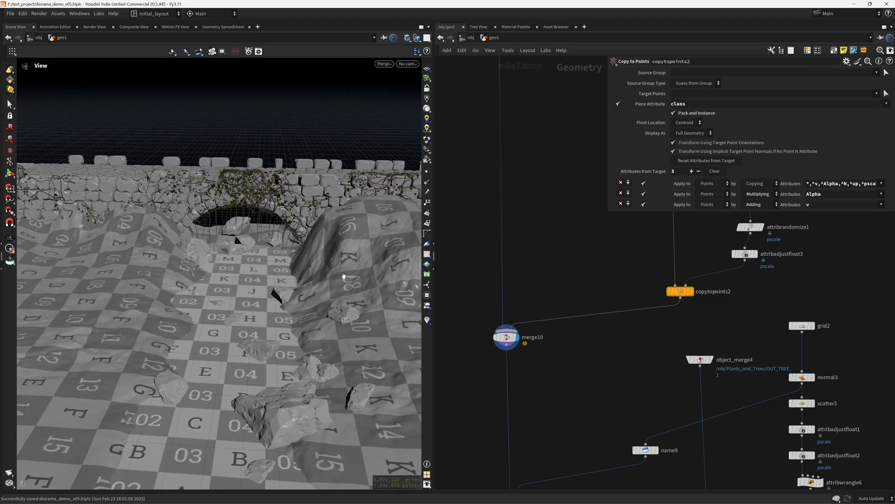
click(426, 275)
right_drag(273, 322, 315, 318)
middle_drag(315, 317, 327, 290)
key(shift+w)
right_drag(347, 287, 314, 326)
drag(314, 326, 316, 304)
- Set the random seed of attribfrompieces1 to 1.17 to vary which rock pieces are copied
middle_drag(716, 229, 565, 315)
click(578, 318)
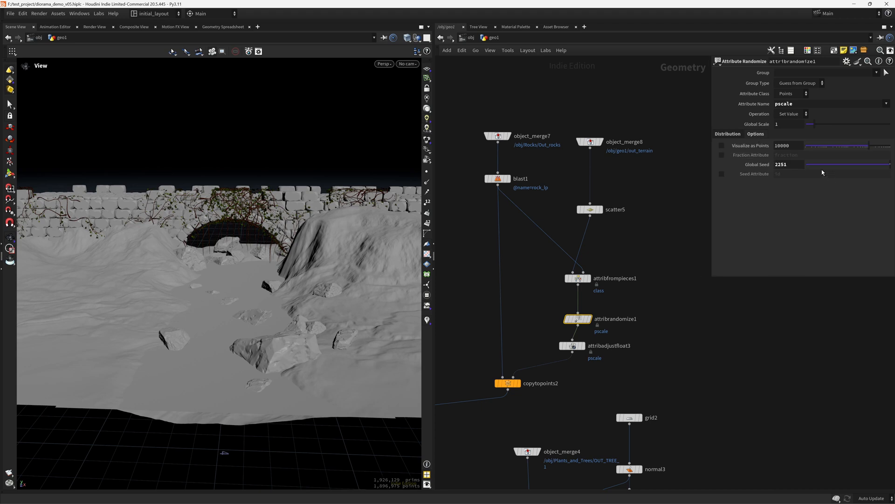
click(567, 345)
click(578, 278)
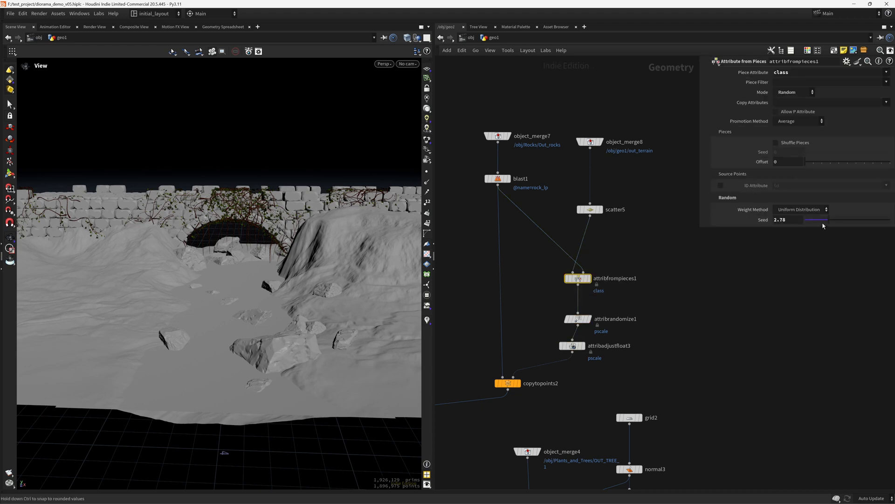
drag(821, 220, 815, 227)
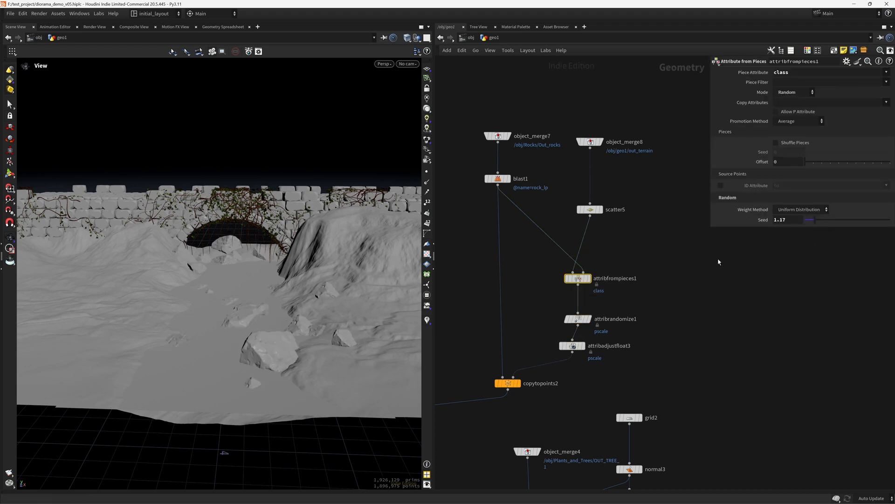
- Enable Delete Non Selected on blast1, and set scatter5's total count to 16 and global seed to 77.8
key(Up)
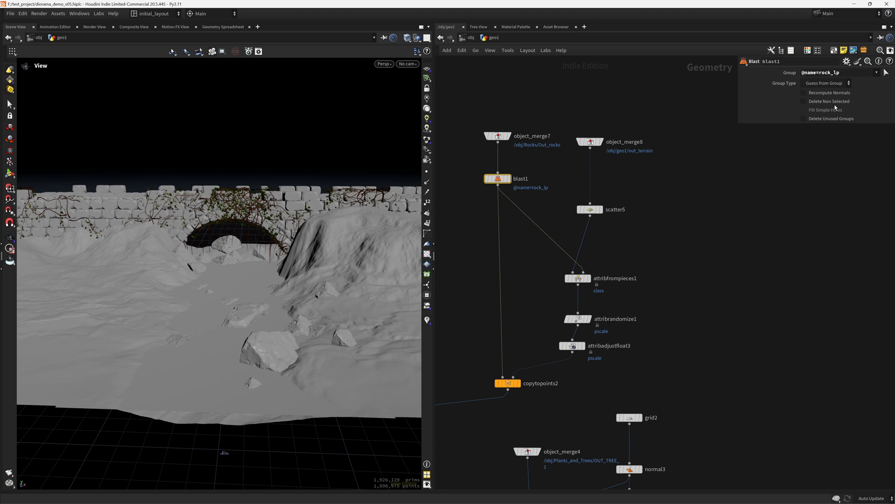
click(831, 101)
click(590, 209)
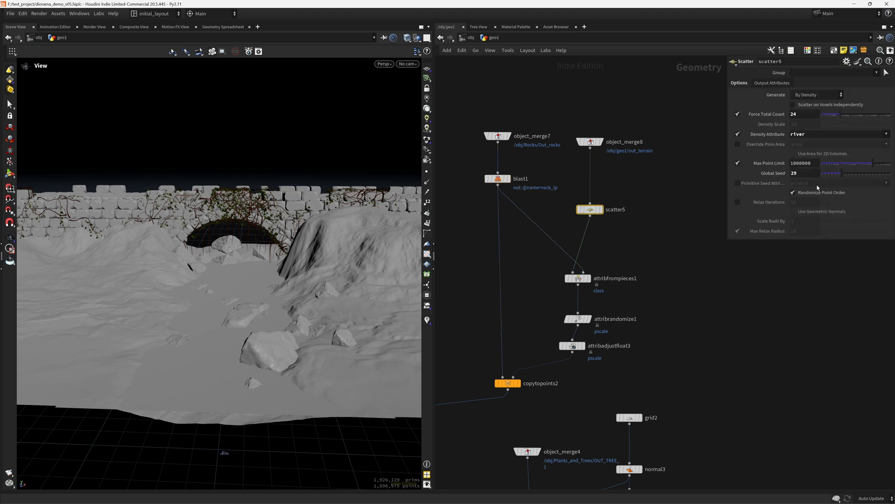
drag(843, 173, 888, 178)
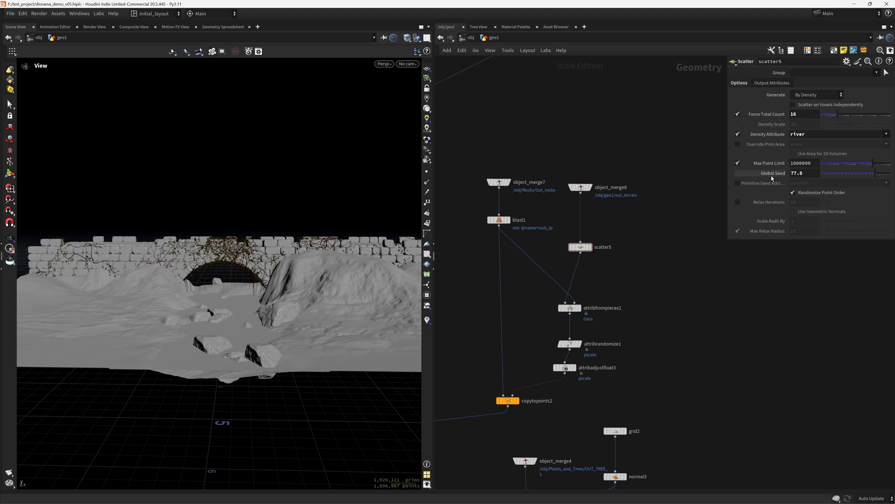
- Disable Delete Non Selected on blast1 and save the scene file
click(497, 220)
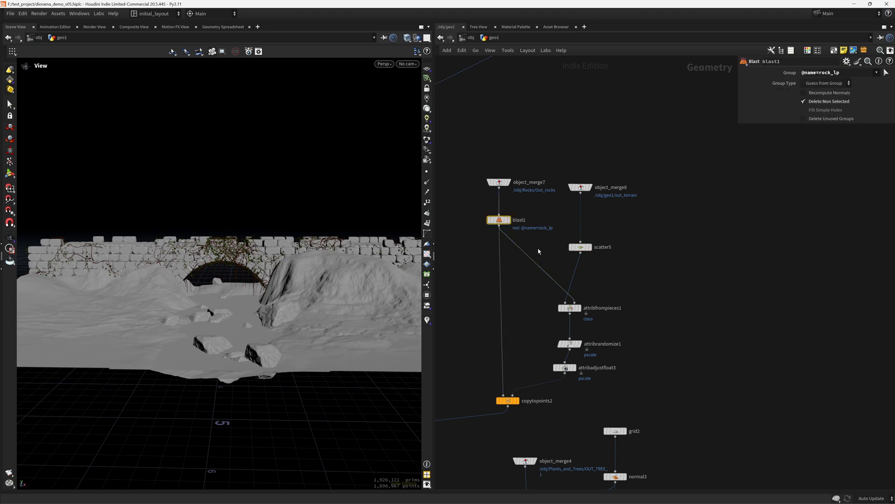
click(819, 101)
scroll(294, 336, up, 3)
key(ctrl+s)
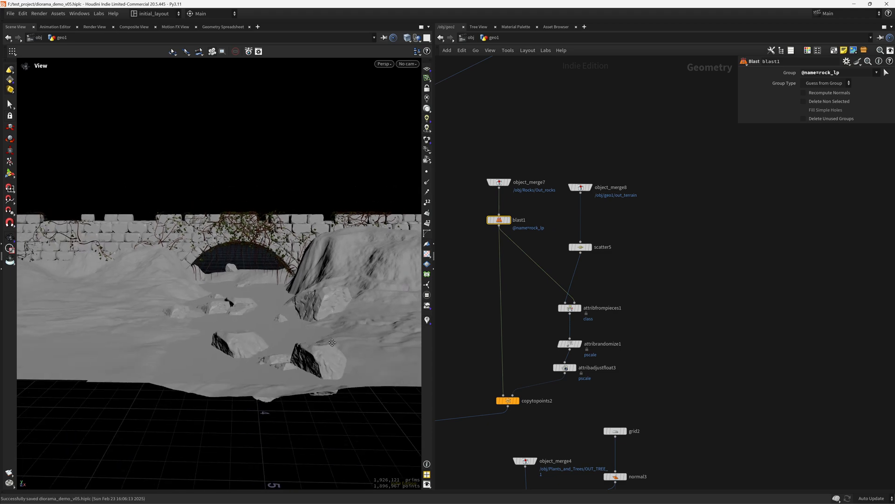
- Add a Name node and insert it on the wire between blast1 and copytopoints2
drag(332, 342, 354, 316)
scroll(472, 357, down, 3)
middle_drag(470, 370, 562, 289)
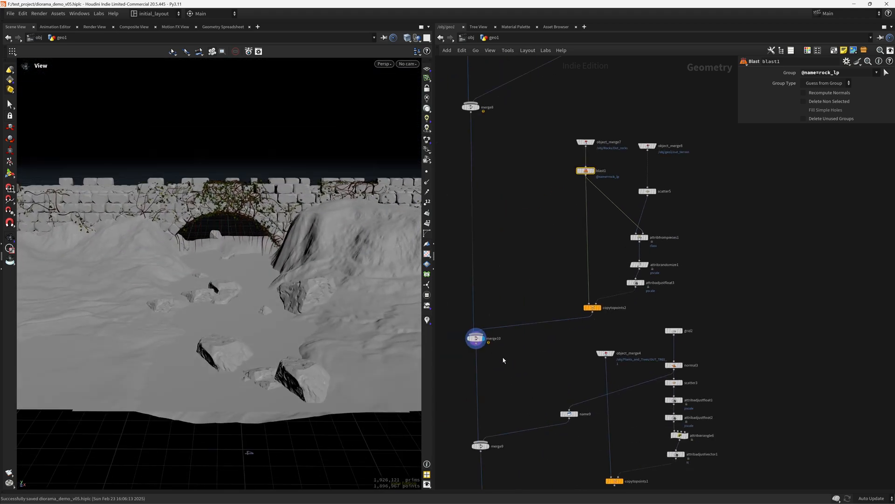
scroll(508, 358, up, 2)
key(Tab)
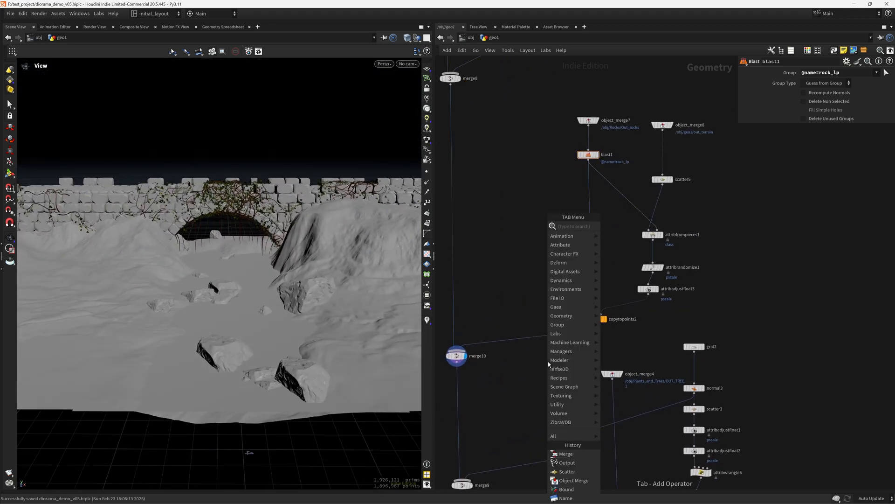
text(name)
key(Return)
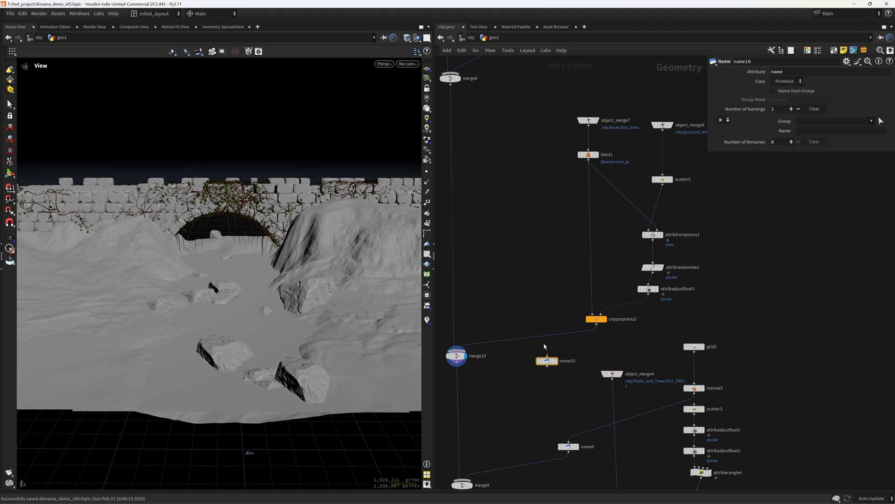
middle_click(598, 321)
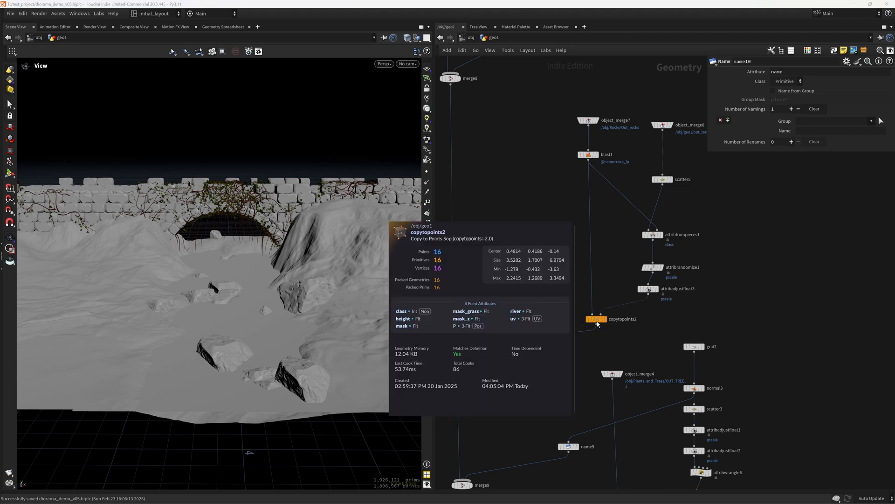
drag(549, 366, 594, 282)
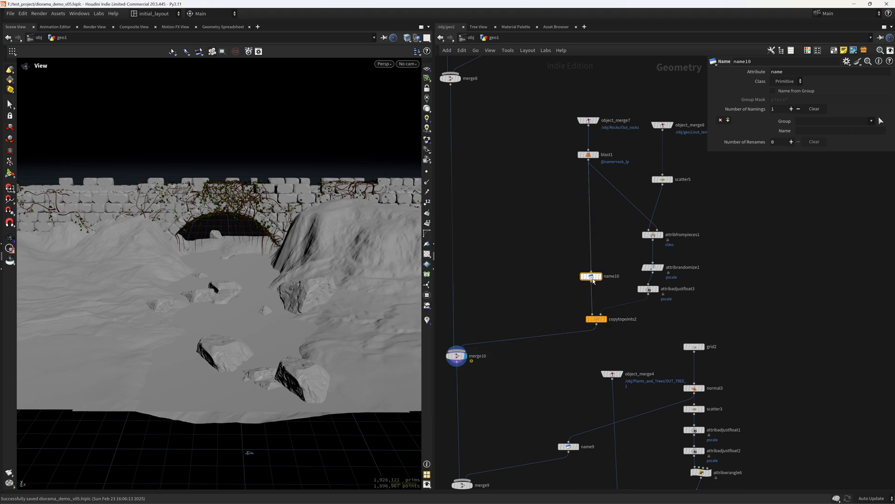
- Set the new Name node's name value to rocks
click(805, 134)
text(rock)
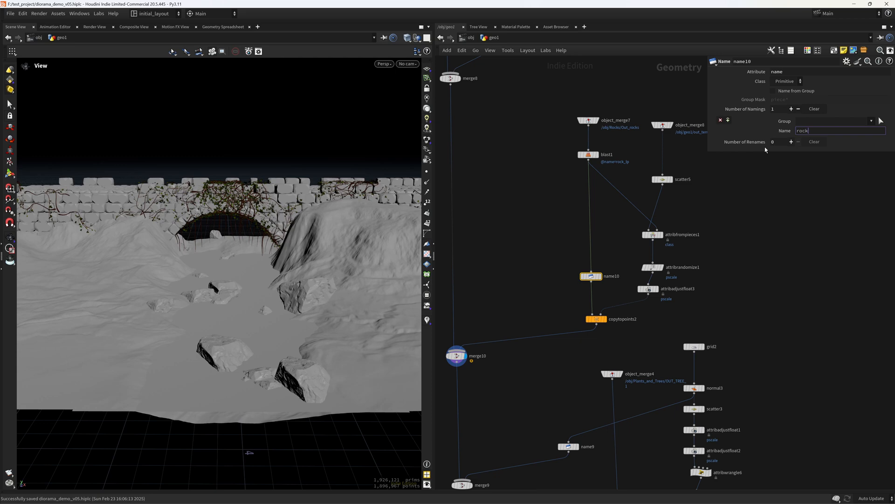
text(s)
key(Return)
- Move the Name node onto the wire between copytopoints2 and merge10, display its output and save the scene
middle_click(597, 322)
drag(601, 280, 559, 344)
middle_click(559, 343)
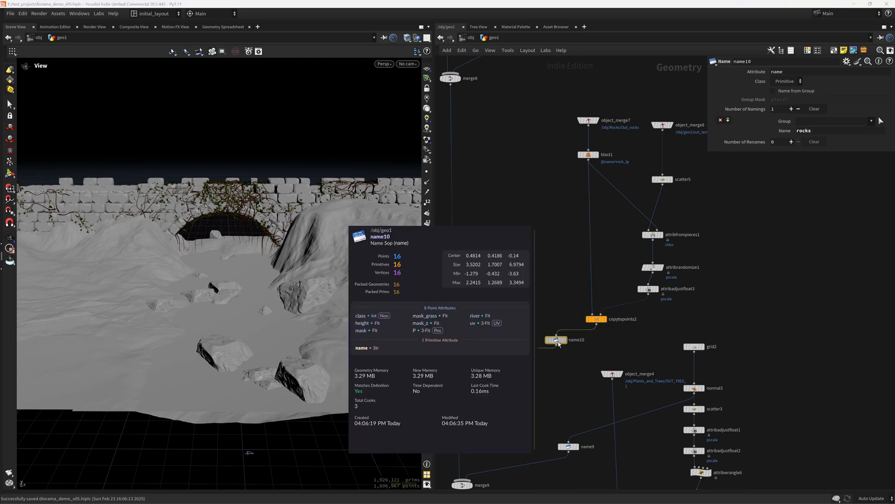
click(565, 340)
middle_drag(512, 387, 538, 347)
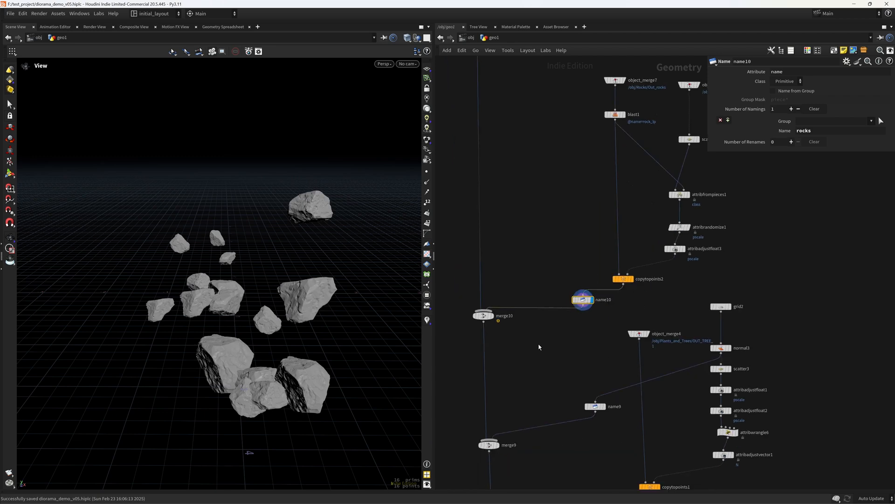
key(ctrl+s)
- Display the OUT null at the end of geo1's chain and save the env_diorama_cache geometry to disk
scroll(539, 347, down, 8)
middle_drag(567, 417, 564, 383)
scroll(546, 364, up, 10)
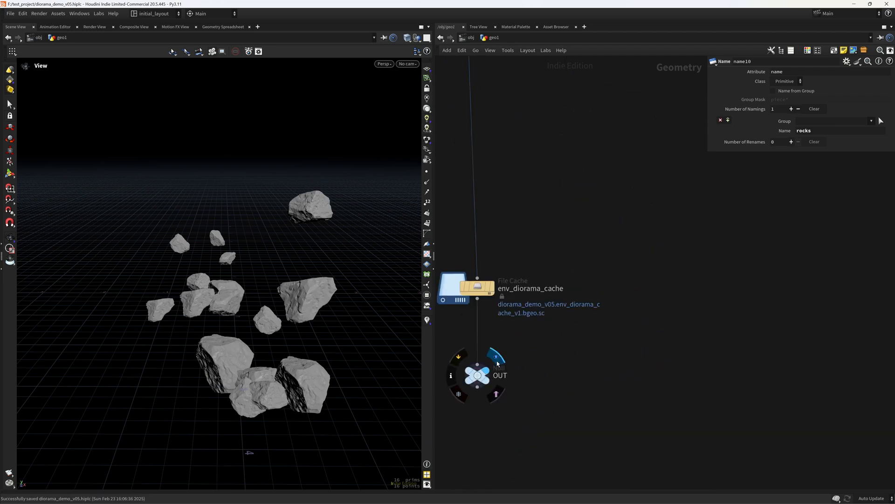
click(497, 359)
click(477, 287)
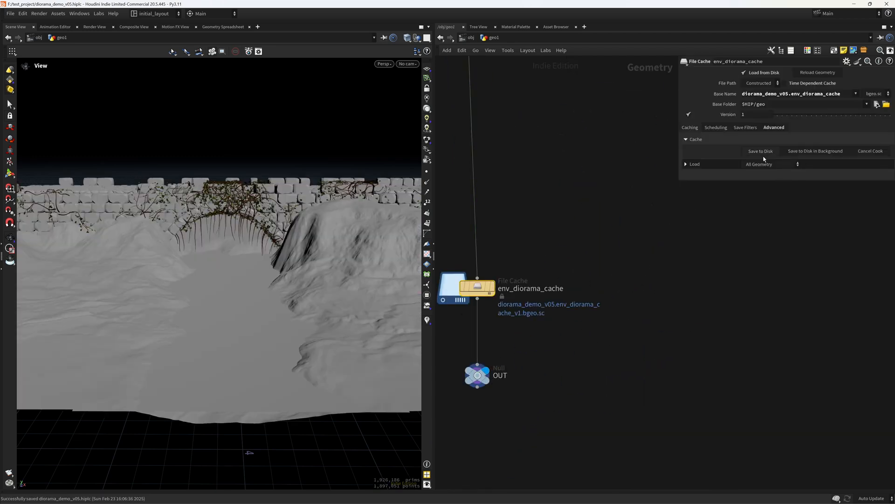
- Examine the cached diorama with its scattered rocks up close and from above, saving the scene file
alt+drag(320, 317, 356, 306)
scroll(366, 303, up, 5)
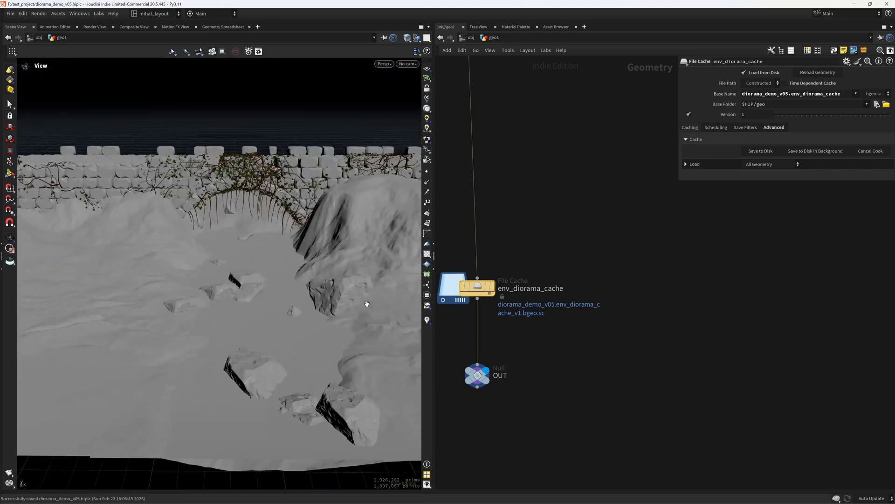
alt+middle_drag(366, 304, 325, 314)
key(ctrl+s)
alt+drag(325, 313, 335, 329)
scroll(328, 337, down, 4)
scroll(284, 342, up, 4)
alt+right_drag(336, 330, 262, 194)
alt+right_drag(320, 332, 306, 310)
alt+middle_drag(306, 310, 259, 348)
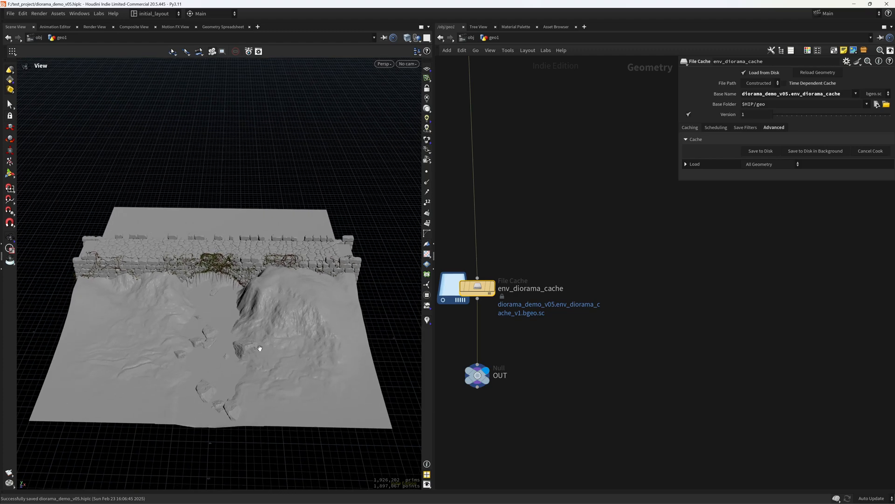
alt+right_drag(258, 348, 305, 347)
alt+middle_drag(305, 347, 306, 338)
scroll(554, 252, down, 4)
- Switch to the Solaris2 desktop and open the stage network
click(156, 13)
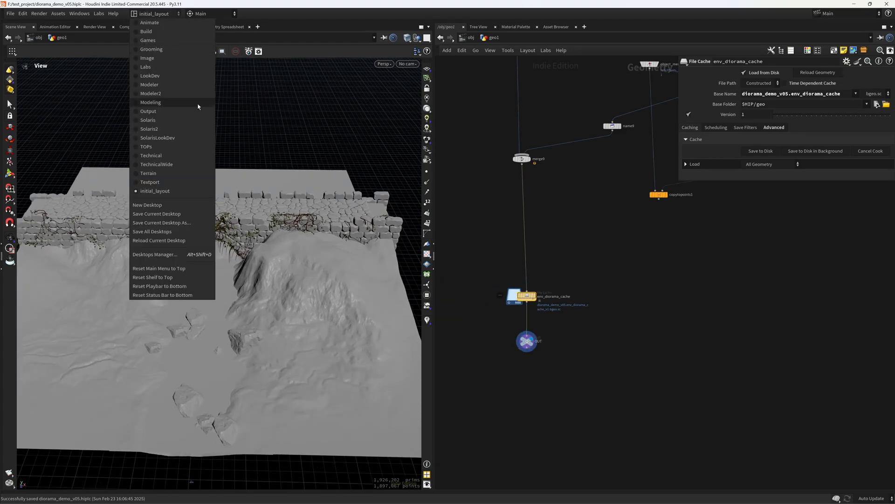
click(172, 130)
click(590, 264)
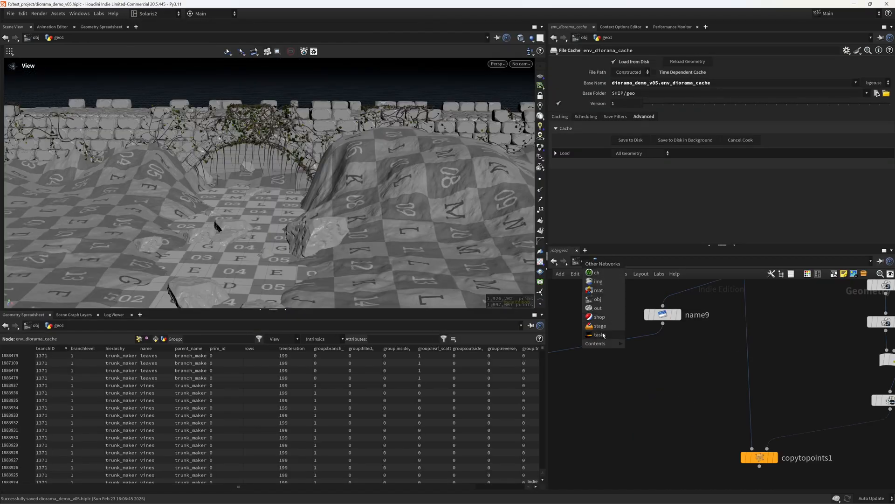
click(602, 334)
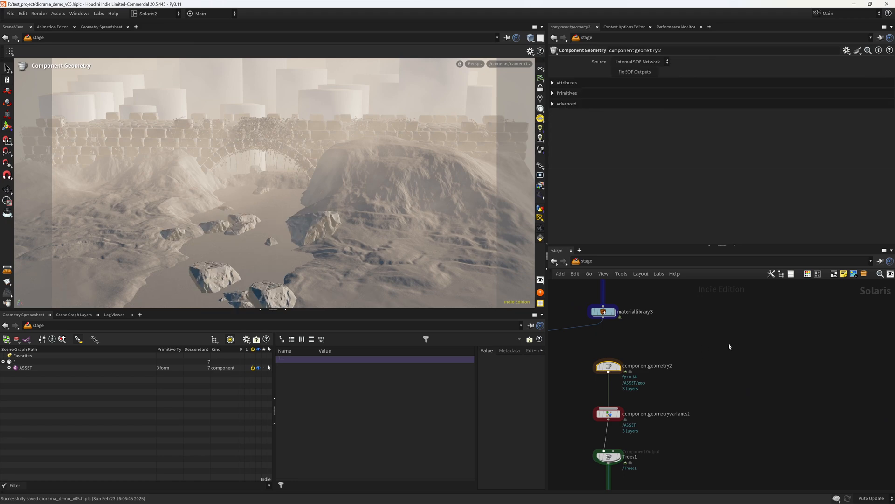
- Delete the node branch running from componentgeometry2 down to materiallibrary4 in the stage network
scroll(729, 344, down, 8)
middle_drag(760, 352, 726, 428)
scroll(727, 430, up, 8)
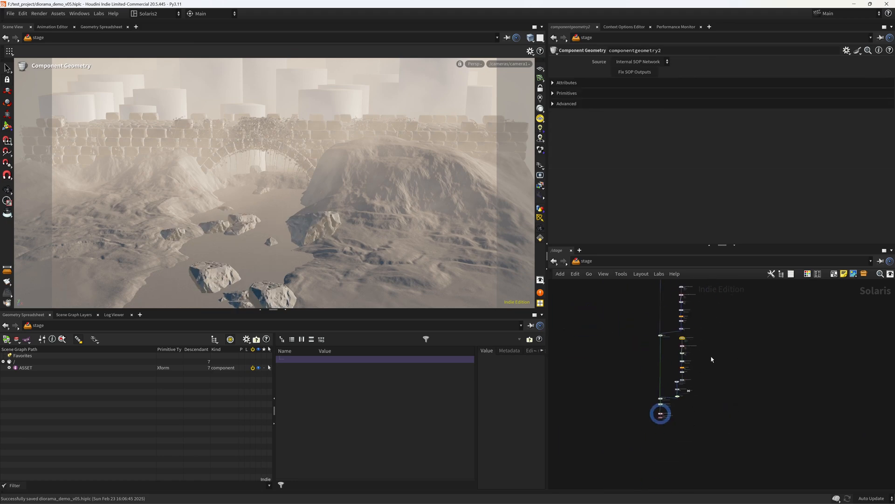
scroll(729, 344, down, 4)
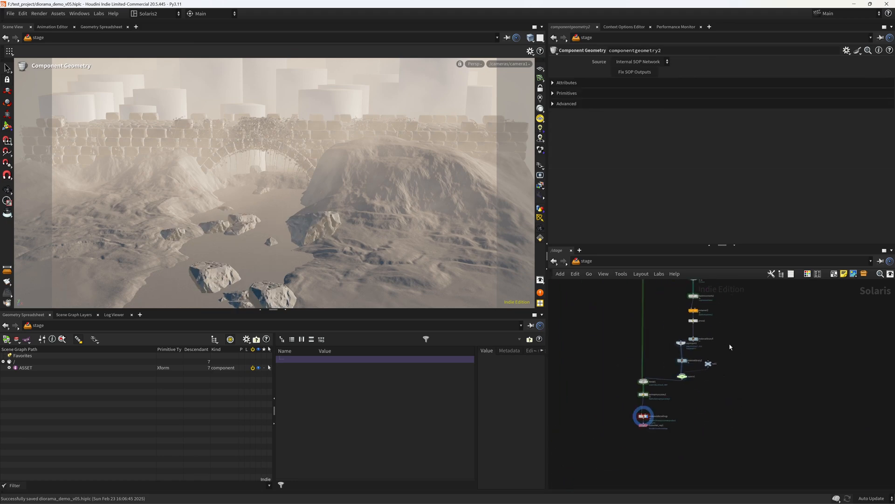
middle_drag(737, 311, 685, 413)
scroll(704, 372, up, 3)
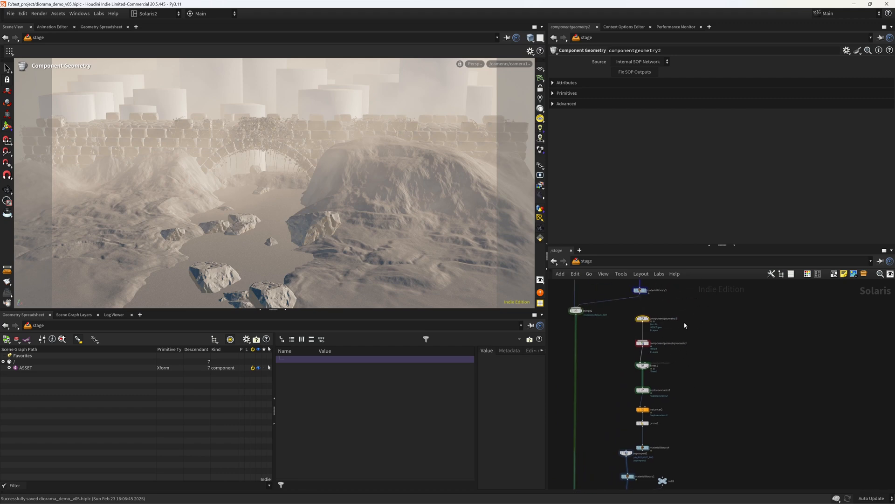
drag(695, 304, 640, 451)
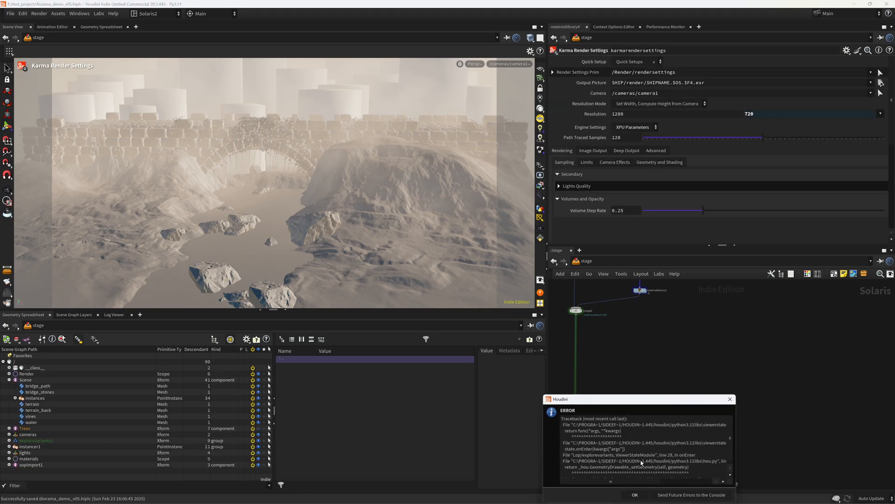
middle_drag(711, 403, 709, 359)
- Move the lower merge and its SOP import branch up, away from the render settings nodes, and save the scene
scroll(708, 362, down, 2)
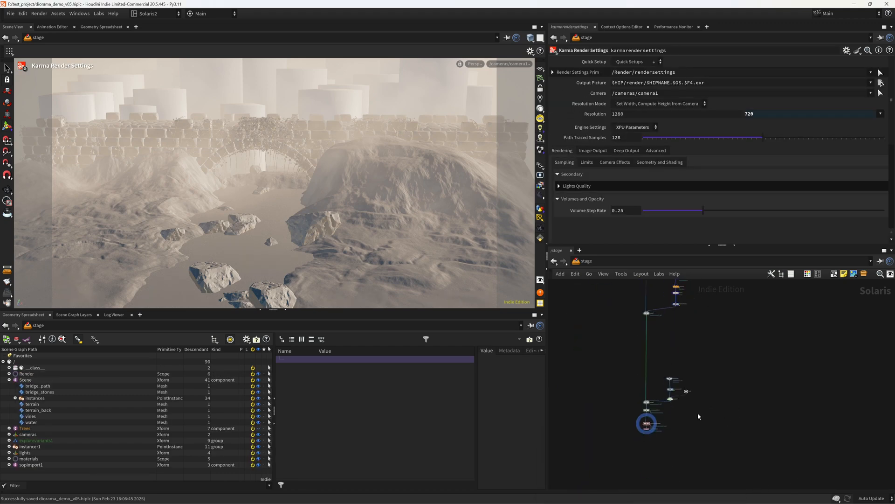
scroll(690, 417, up, 4)
drag(746, 393, 569, 304)
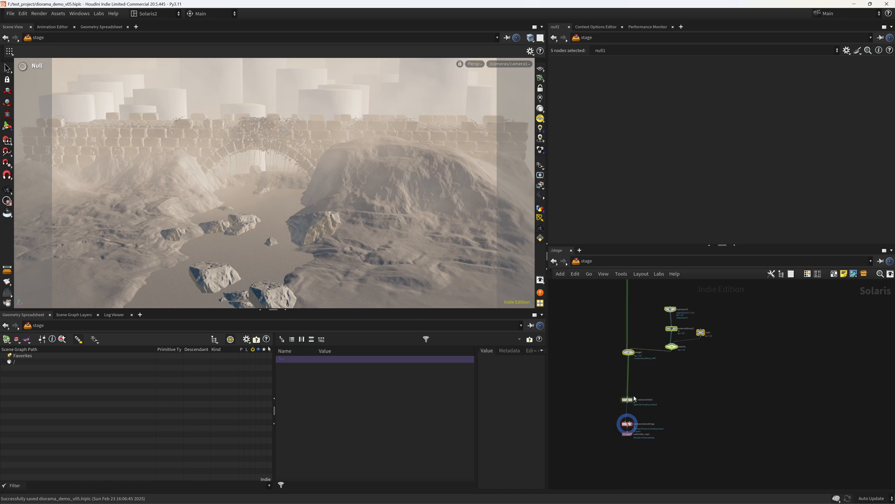
key(ctrl+s)
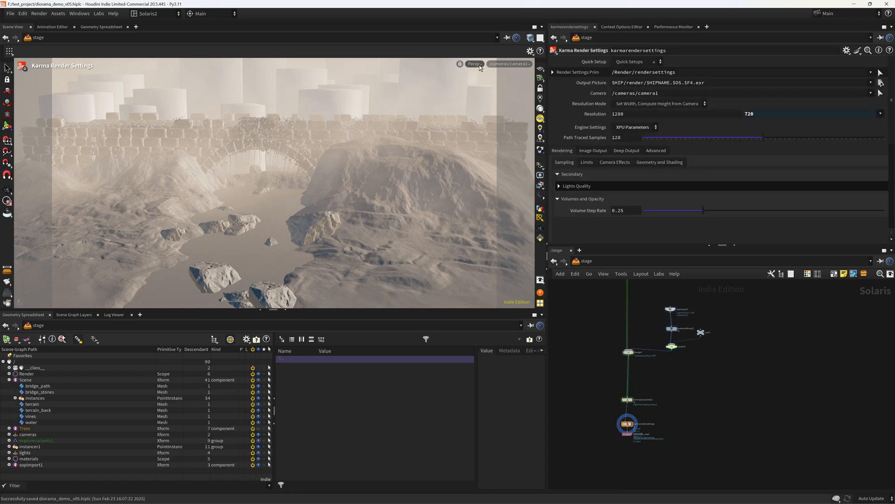
- Leave the camera view and examine the rendered diorama from a distance, from above and close to the bridge
click(481, 68)
click(497, 145)
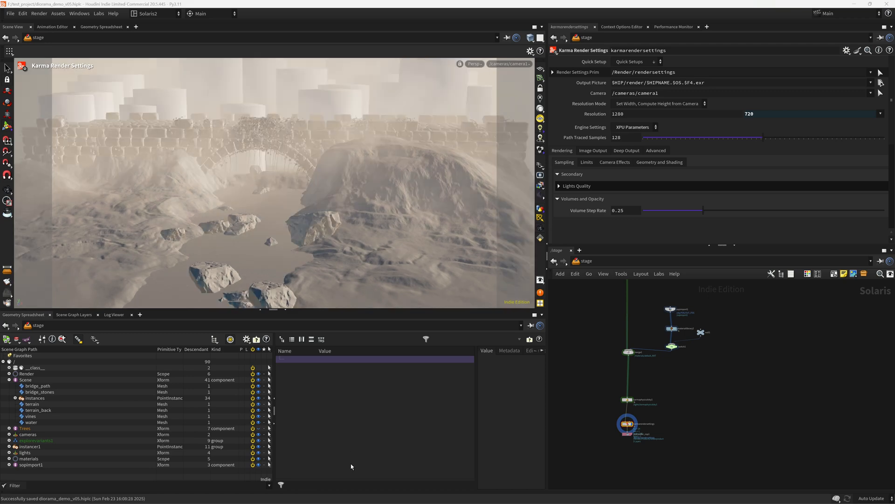
click(7, 190)
scroll(318, 216, down, 5)
drag(318, 216, 238, 108)
scroll(326, 206, down, 3)
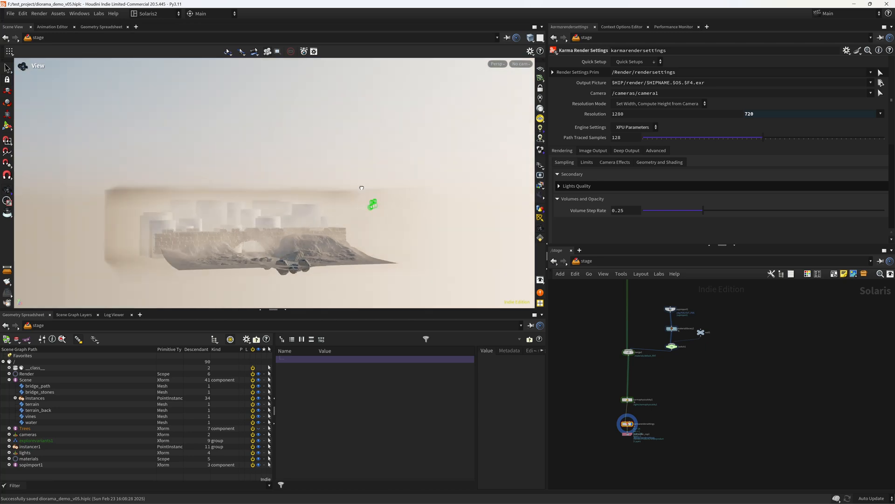
scroll(277, 213, down, 3)
drag(277, 213, 286, 234)
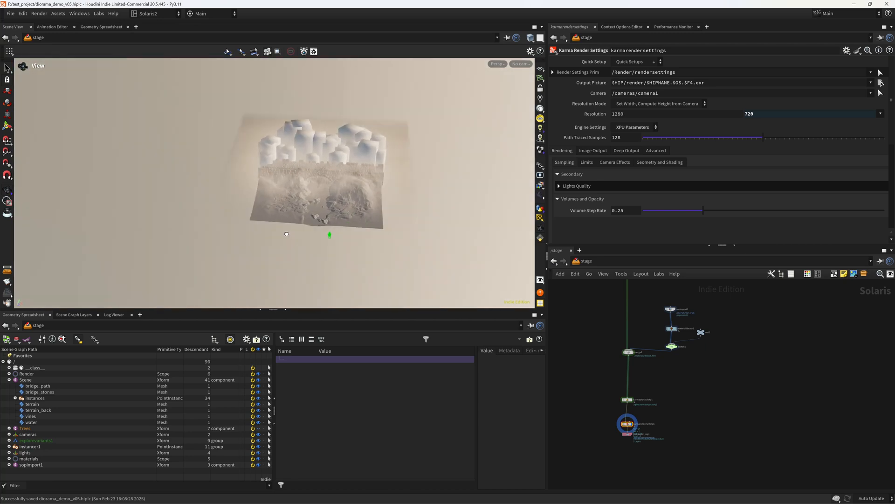
scroll(389, 171, up, 5)
middle_drag(389, 171, 284, 170)
scroll(284, 171, up, 3)
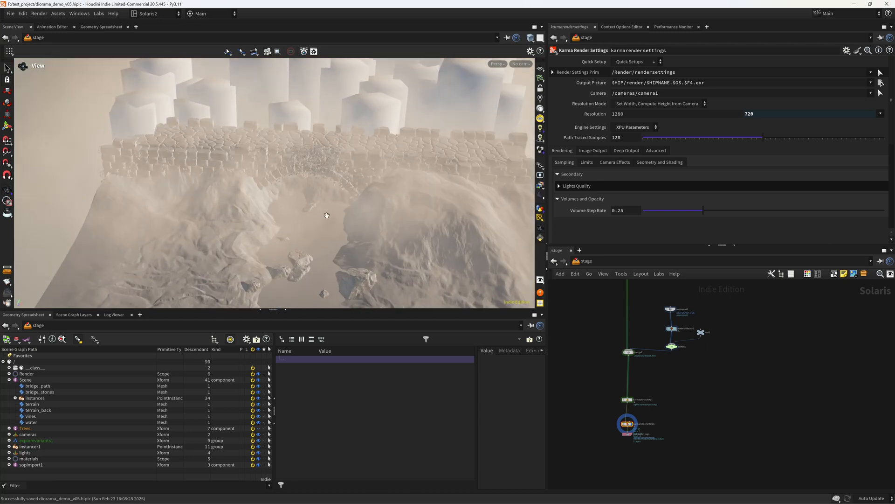
- Set switch1's selected input to 1 so the empty null replaces the fog branch, and inspect the bridge and river rocks
drag(327, 215, 407, 218)
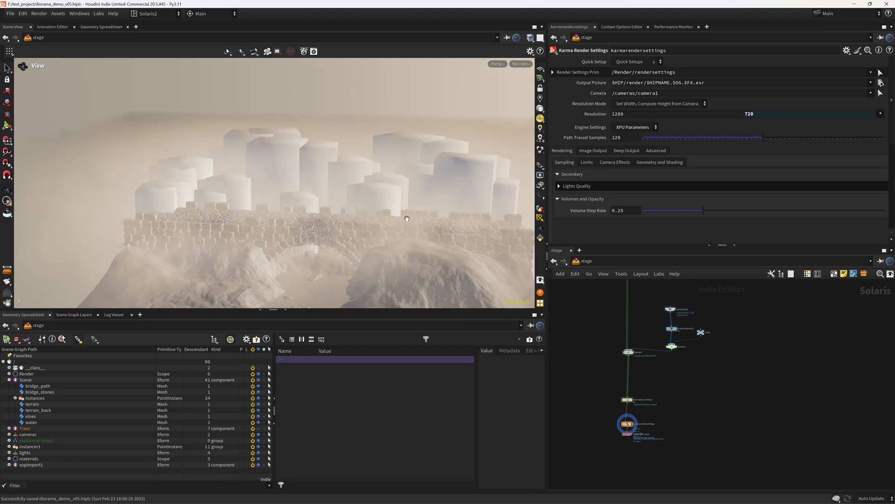
scroll(687, 370, up, 3)
click(663, 335)
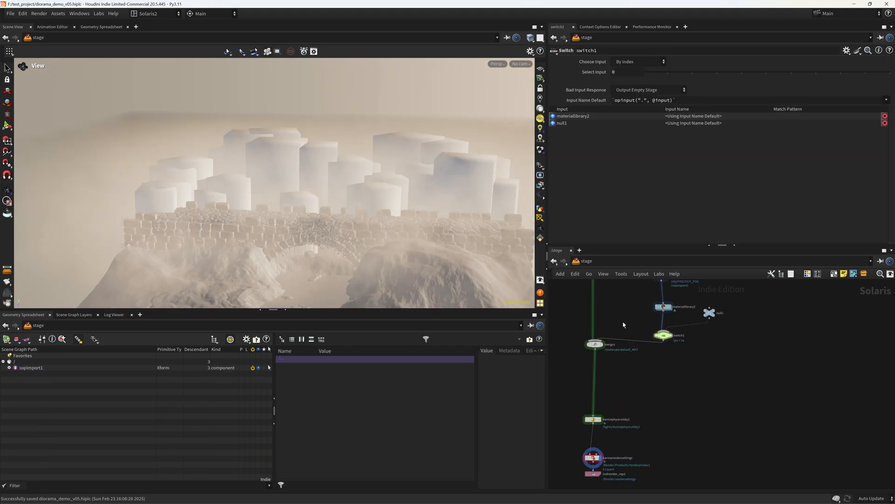
click(666, 73)
drag(434, 215, 345, 181)
right_drag(299, 196, 302, 214)
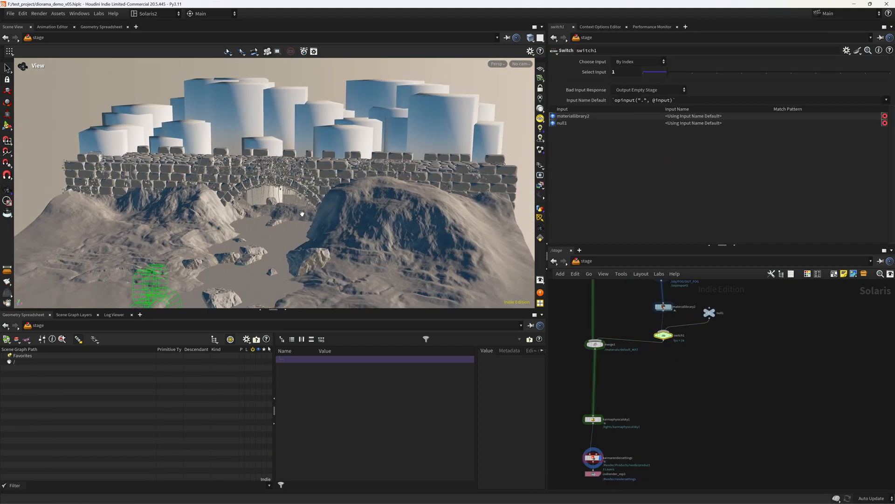
drag(302, 214, 356, 190)
right_drag(306, 200, 315, 218)
drag(315, 217, 379, 189)
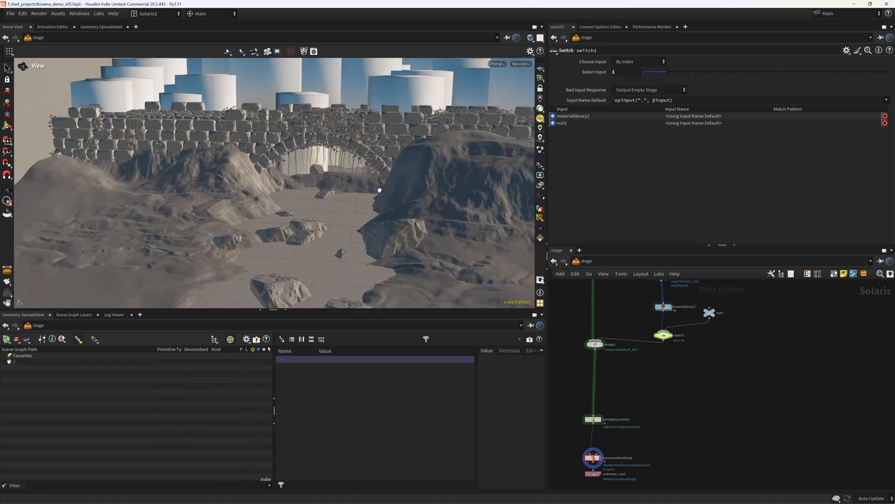
- Move the Scene, camera1 and top material library nodes upward in the stage network to make room below them
mouse_move(607, 324)
middle_down()
mouse_move(600, 469)
mouse_move(617, 446)
middle_up()
middle_drag(630, 298, 639, 461)
middle_drag(603, 403, 613, 371)
drag(600, 385, 598, 322)
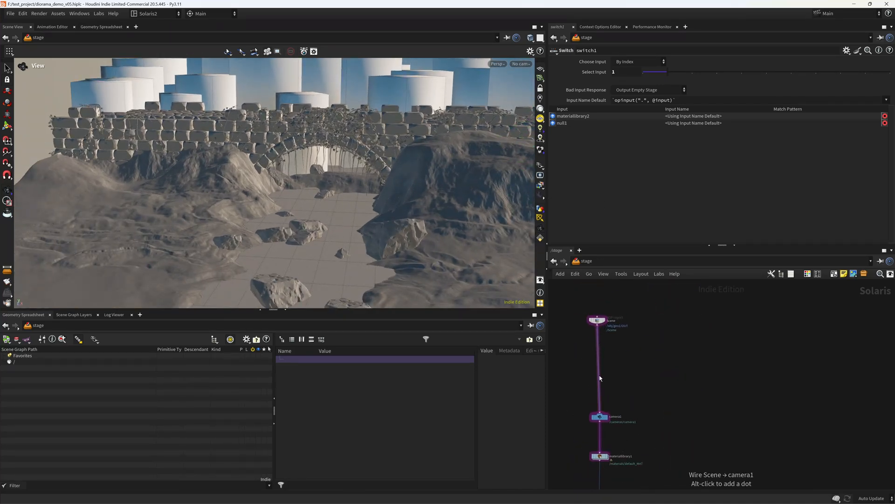
drag(601, 419, 601, 356)
drag(598, 320, 597, 297)
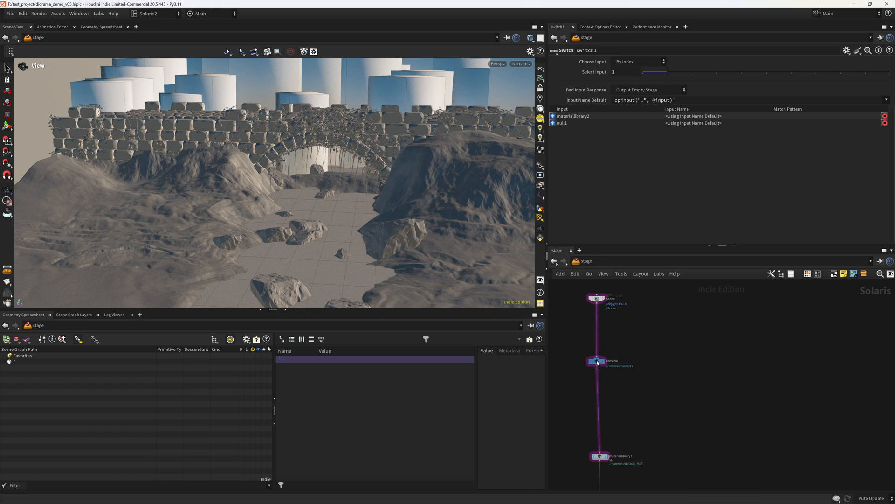
drag(599, 453, 597, 400)
- Add a SOP Create node beside the main stage chain and name it Clouds_gobo
key(Tab)
text(s)
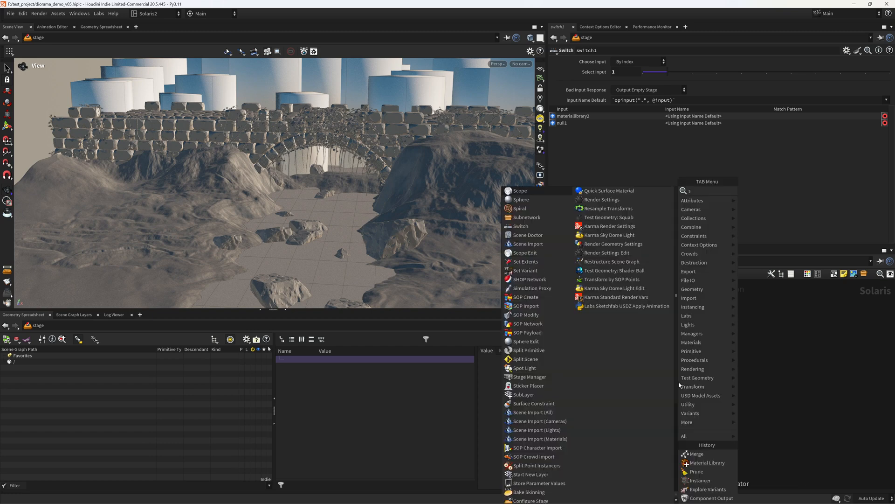
text(opc)
key(Return)
click(680, 384)
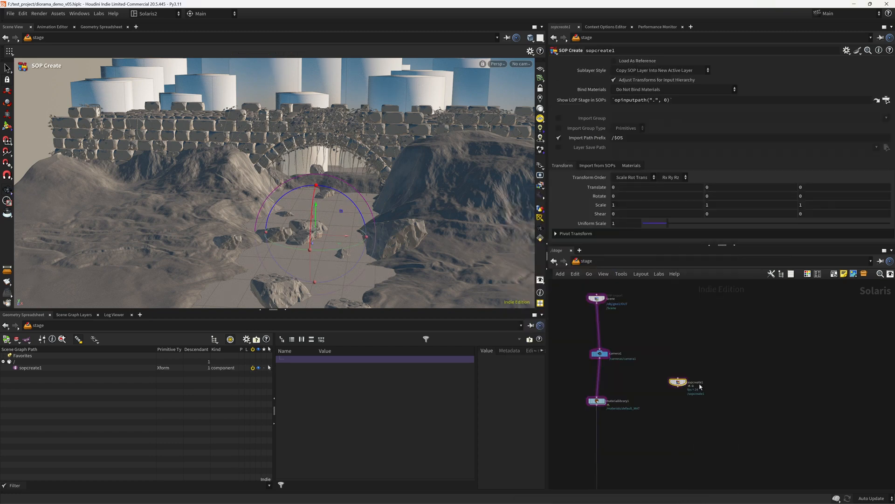
click(704, 383)
text(clouds_gobo)
key(Return)
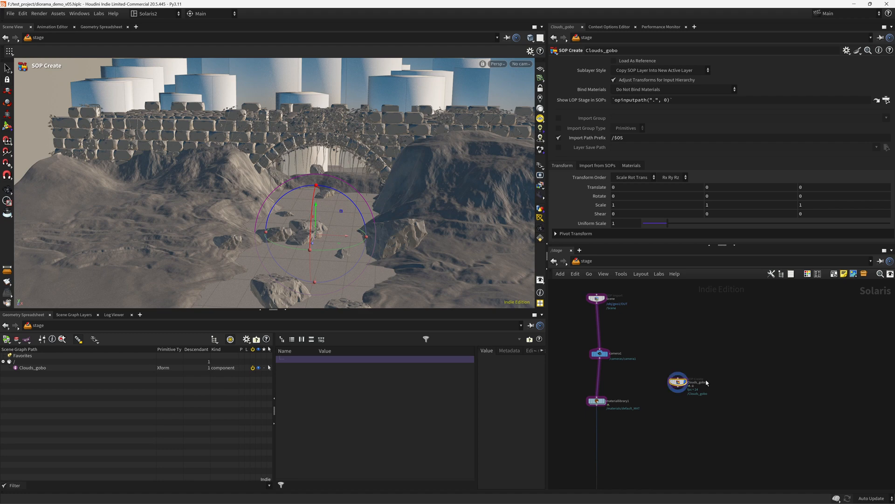
- Enter the Clouds_gobo node's geometry network and add a Grid
key(f)
double_click(722, 383)
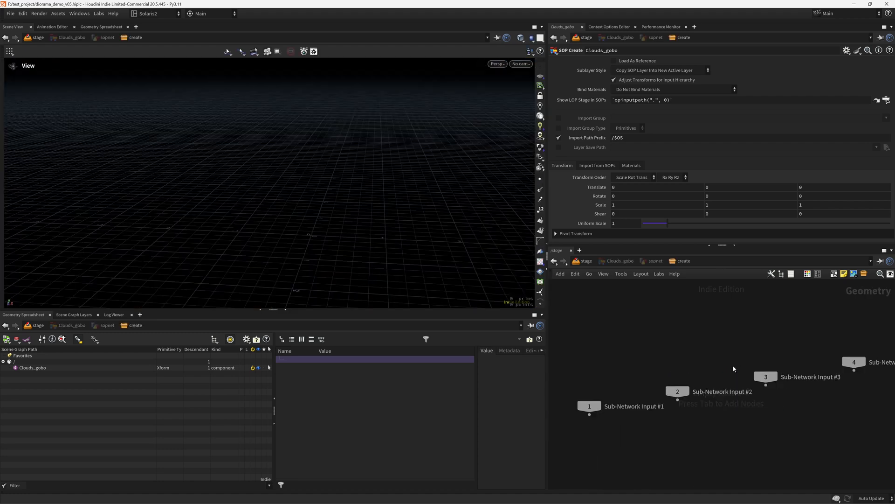
key(Tab)
text(grid)
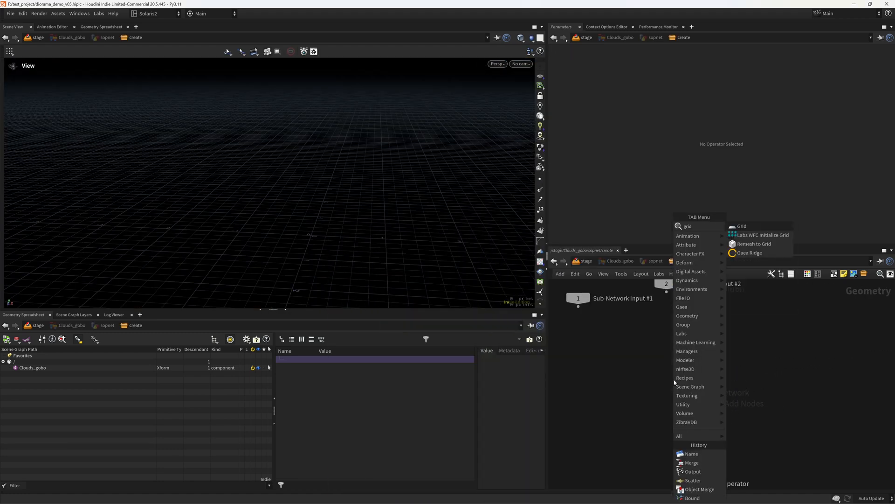
key(Return)
key(Return)
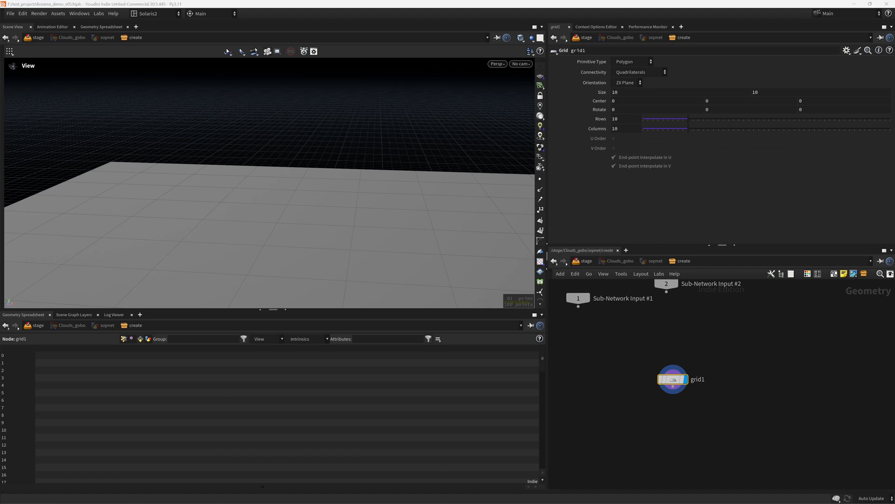
- Set the grid's size to 25 by 25 and save the scene
click(634, 93)
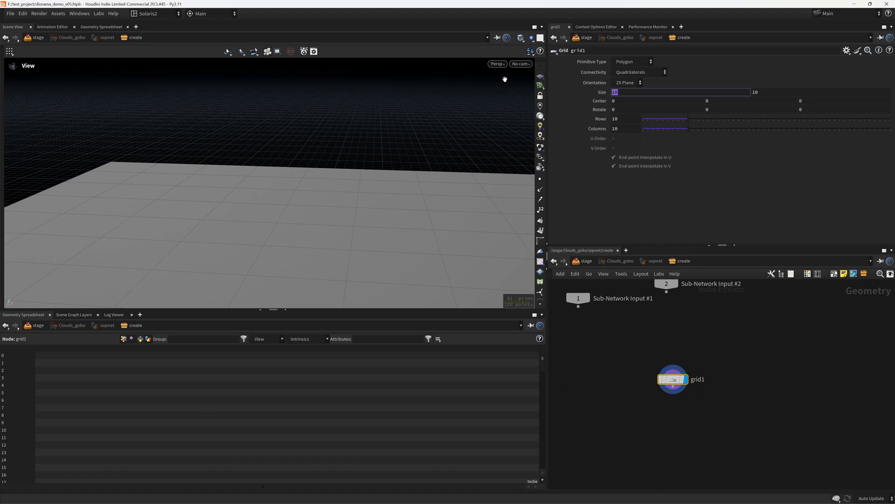
text(25)
key(Tab)
text(25)
key(Tab)
right_drag(324, 179, 322, 224)
drag(322, 224, 296, 218)
key(ctrl+s)
scroll(337, 206, up, 3)
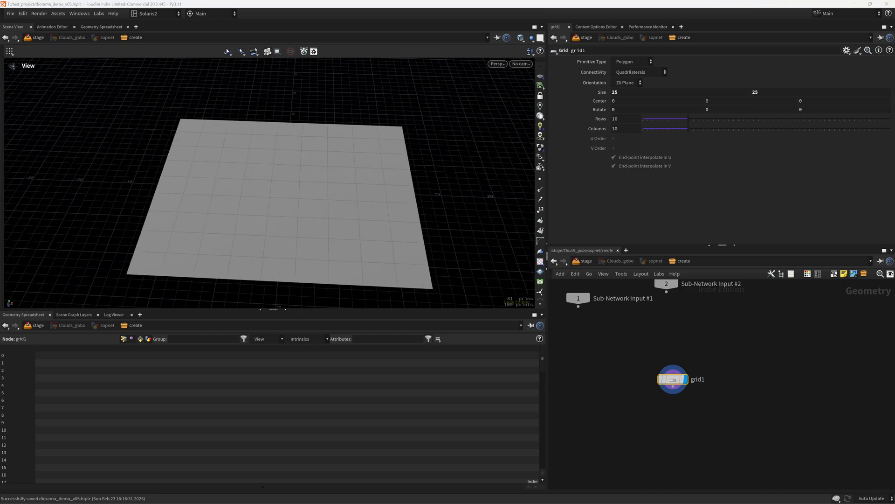
- Add a Subdivide node after the grid, display its output and set its depth to 3
scroll(659, 427, up, 3)
middle_drag(688, 414, 652, 395)
key(Tab)
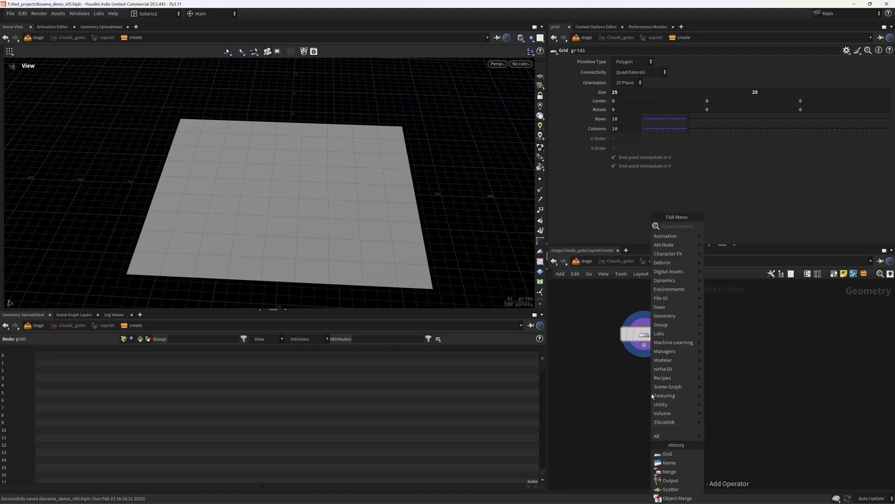
text(sub)
key(Return)
click(652, 395)
drag(644, 345, 641, 382)
click(670, 393)
click(620, 94)
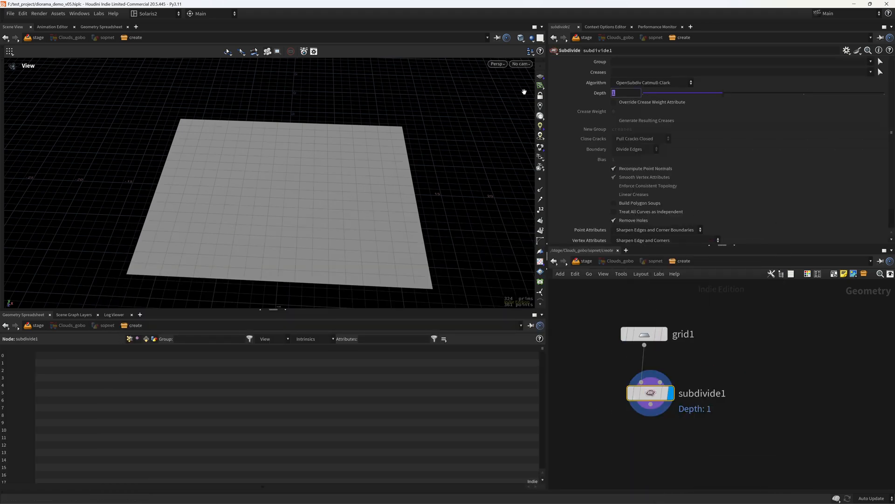
text(3)
key(Return)
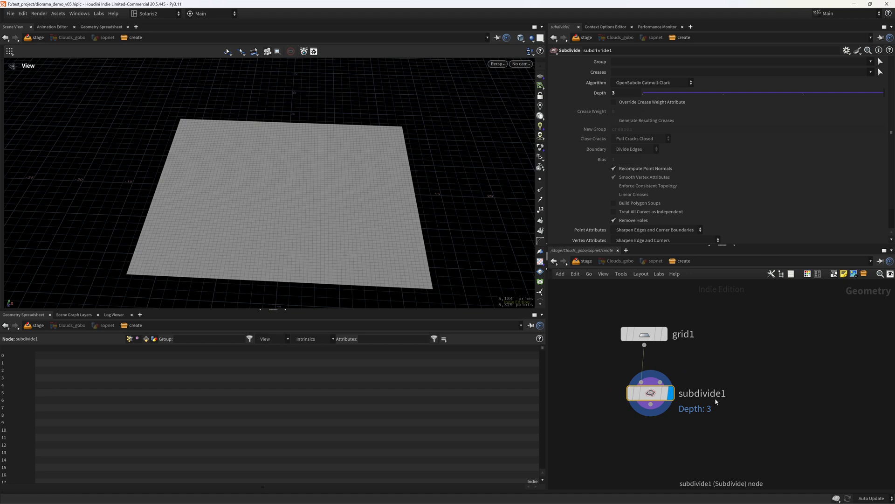
- Add an Attribute Noise Float node after the subdivision, display it and set its attribute name to mask
middle_drag(657, 459, 661, 380)
click(659, 388)
key(Tab)
text(attnf)
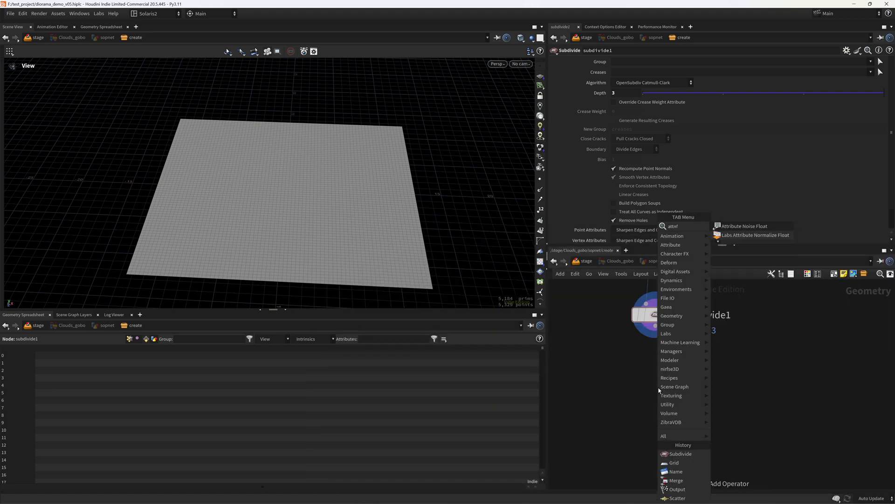
key(Return)
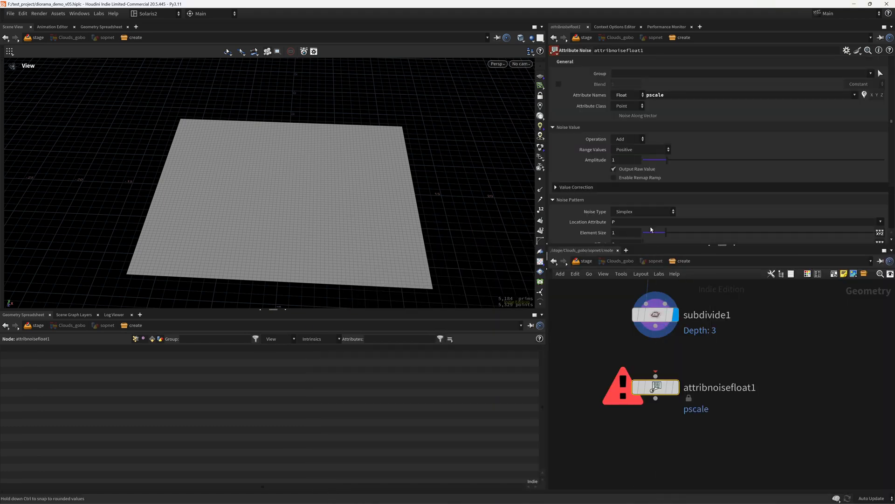
drag(655, 326, 656, 375)
click(676, 387)
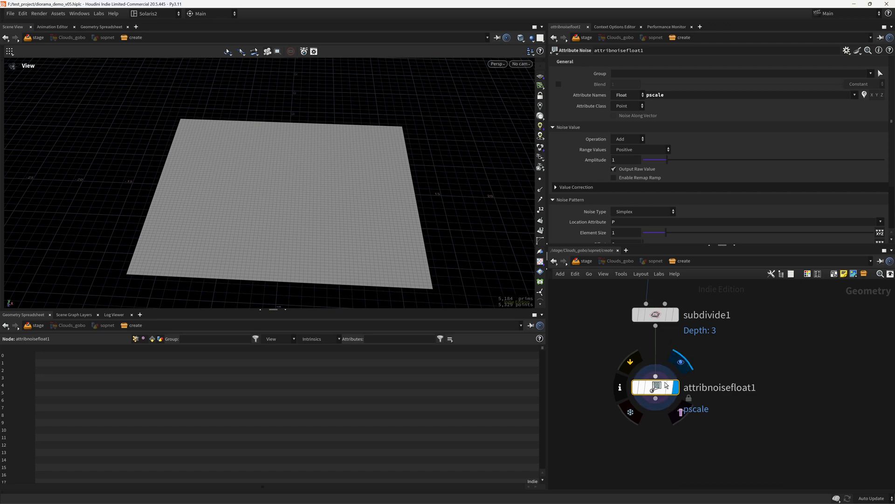
double_click(655, 95)
text(mask)
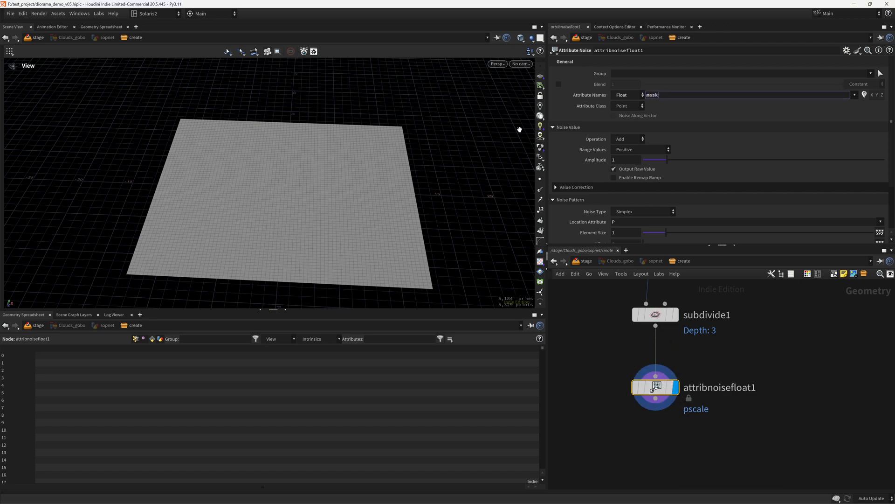
key(Return)
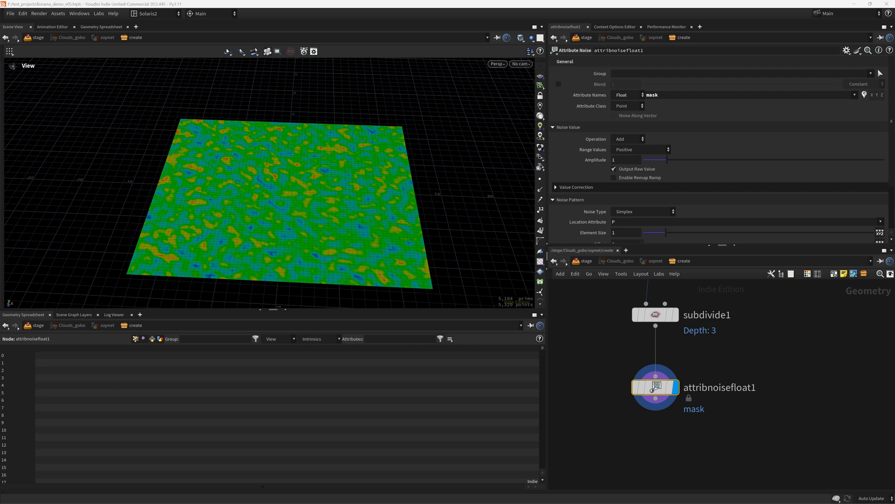
- Raise the Subdivide node's depth to 5
click(656, 314)
click(627, 99)
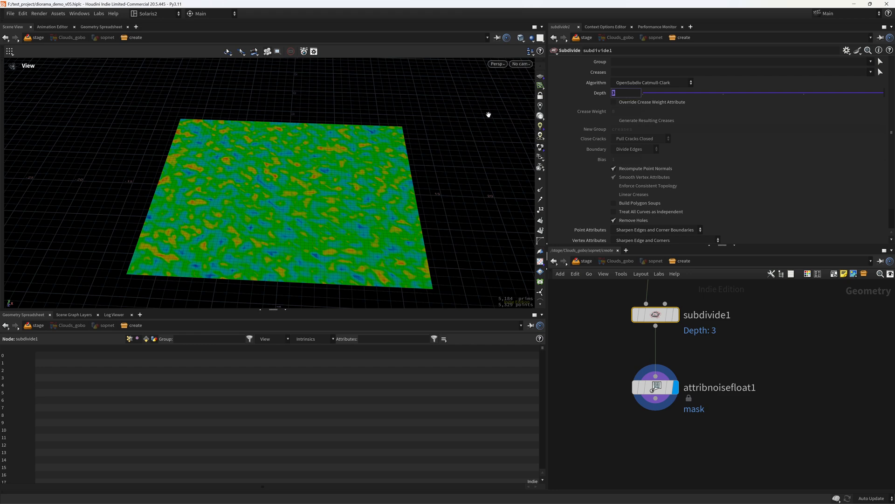
text(5)
key(Return)
- Set the mask noise's element size to .981 and its offset to 5.37
click(656, 387)
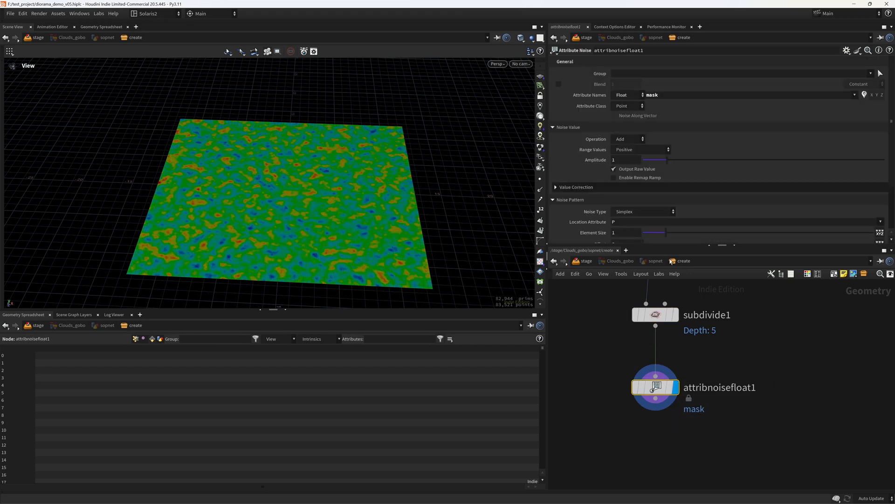
drag(621, 233, 478, 239)
text(.981)
key(Return)
scroll(604, 189, down, 2)
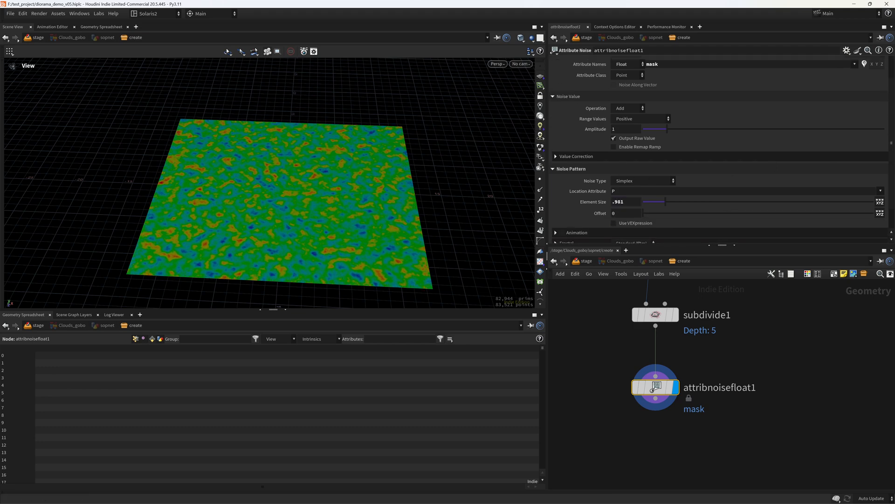
click(624, 209)
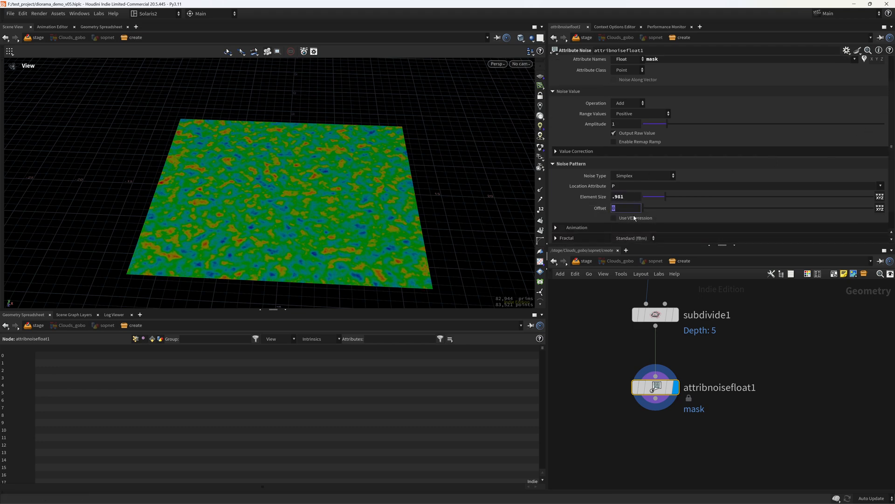
drag(644, 209, 616, 209)
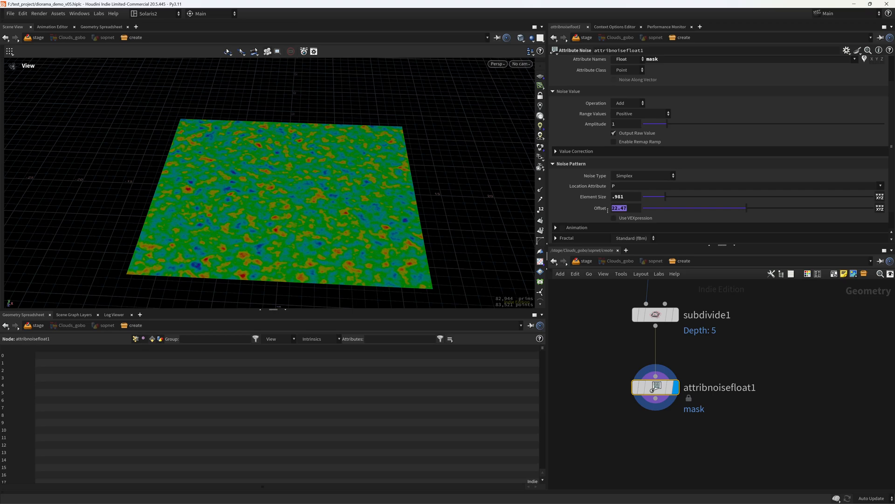
text(5.)
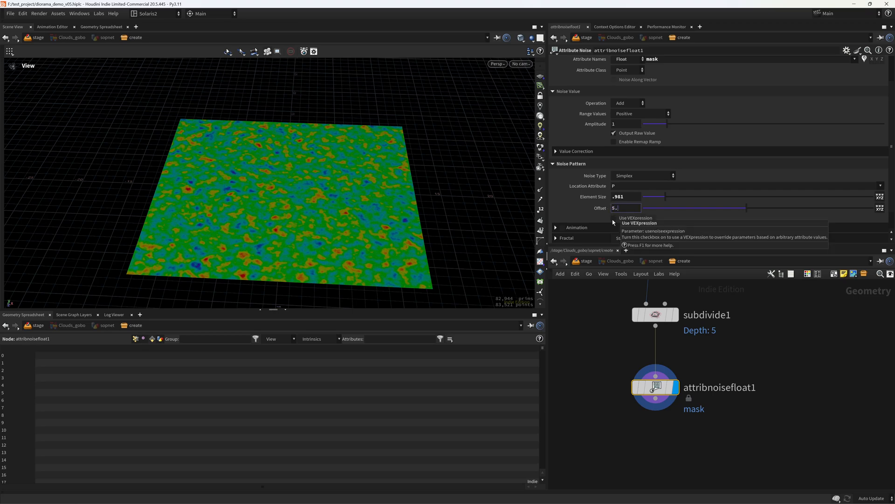
text(37)
key(Return)
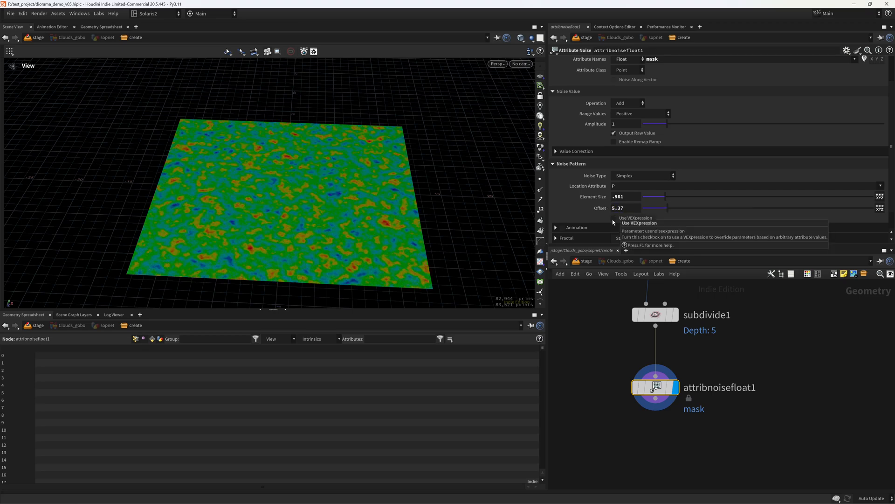
- Enable the mask noise's remap ramp and tighten its end points to positions of about 0.36 and 0.59
click(625, 141)
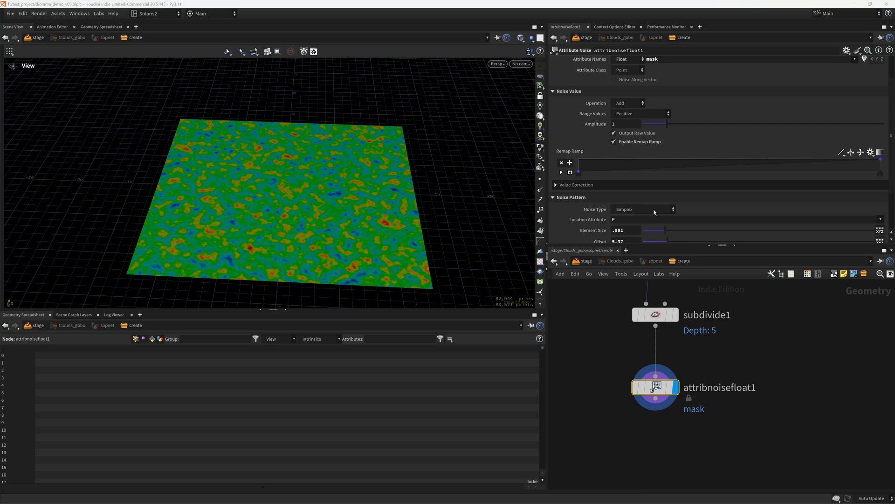
drag(881, 173, 762, 162)
click(561, 172)
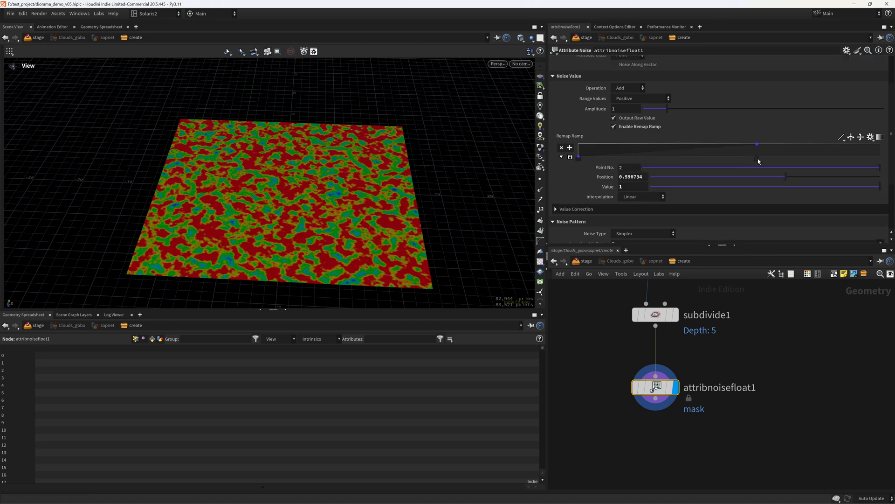
drag(579, 156, 689, 169)
- Add a Blast node below attribnoisefloat1, wire it to the mask noise and display it
middle_drag(661, 469, 643, 374)
click(641, 376)
key(Tab)
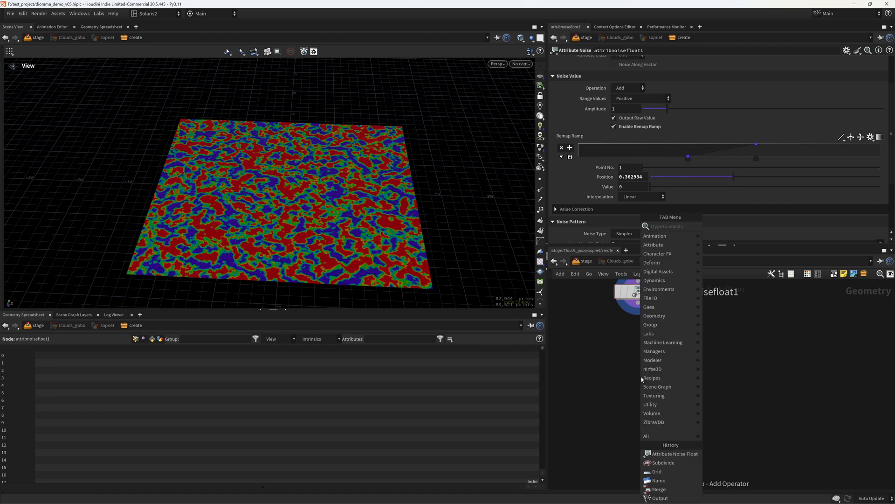
text(bla)
key(Return)
click(641, 376)
click(642, 378)
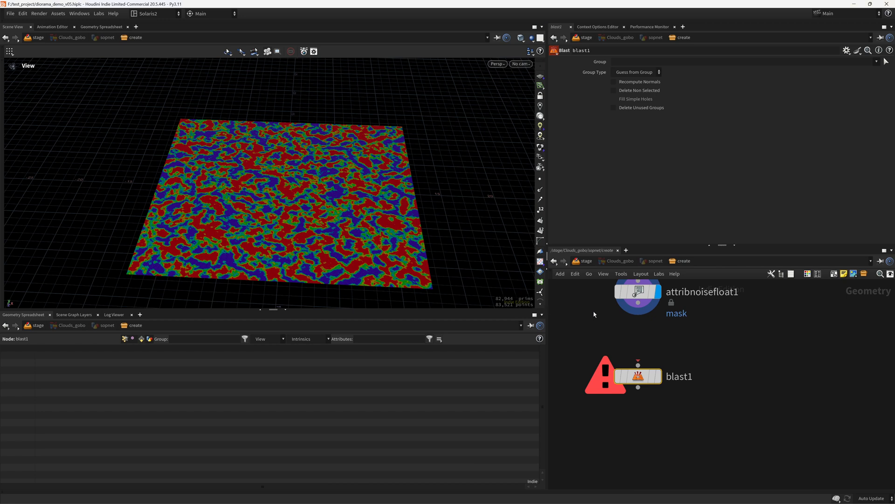
drag(633, 313, 629, 364)
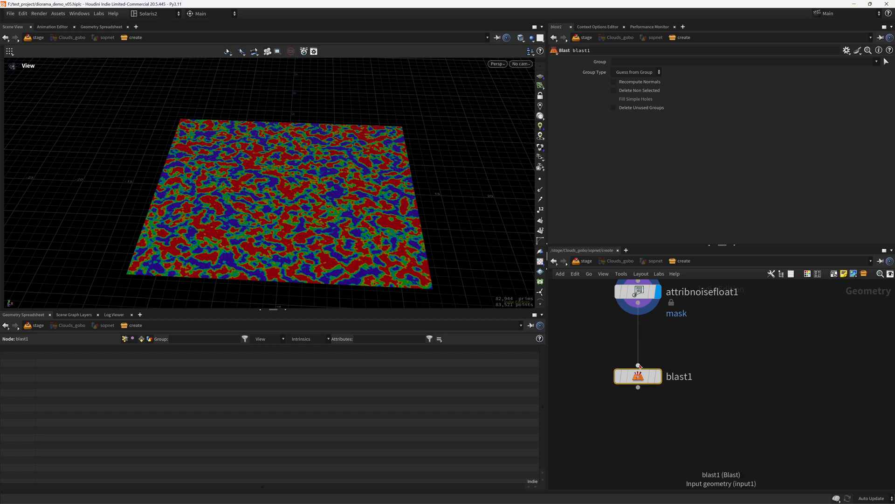
click(657, 376)
click(637, 73)
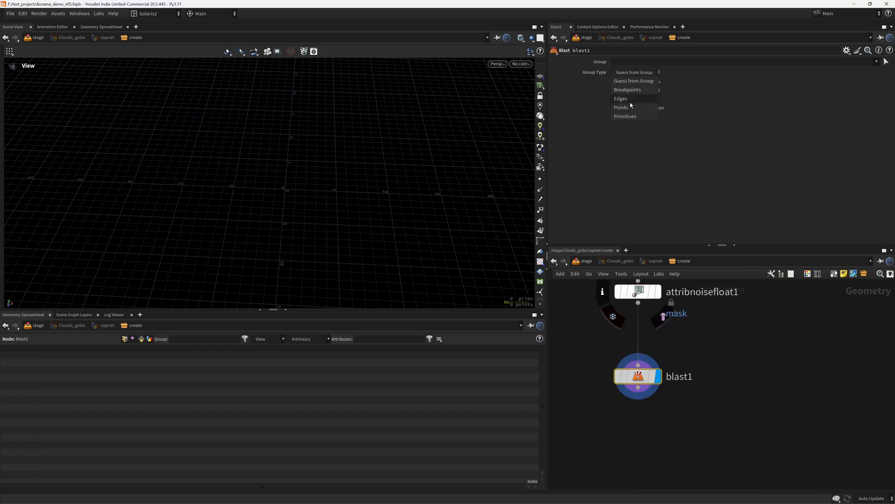
click(627, 108)
click(638, 63)
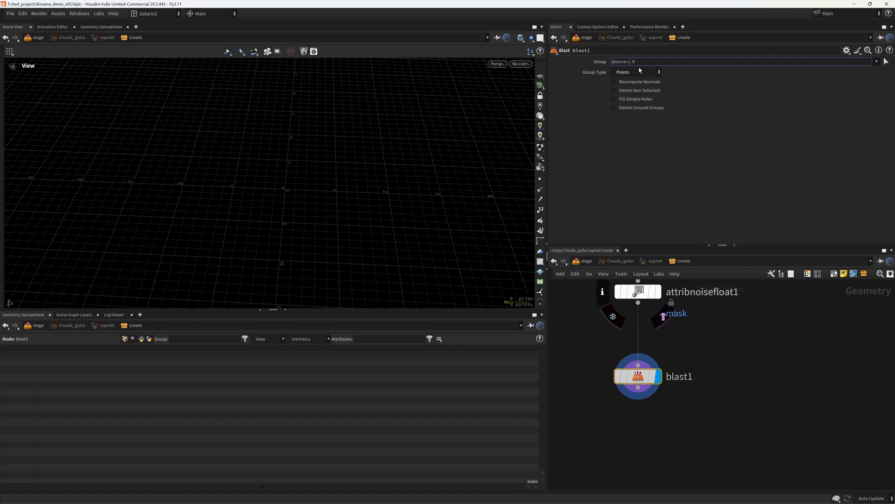
key(Return)
mouse_move(334, 209)
mouse_down()
mouse_move(350, 224)
mouse_move(332, 205)
mouse_up()
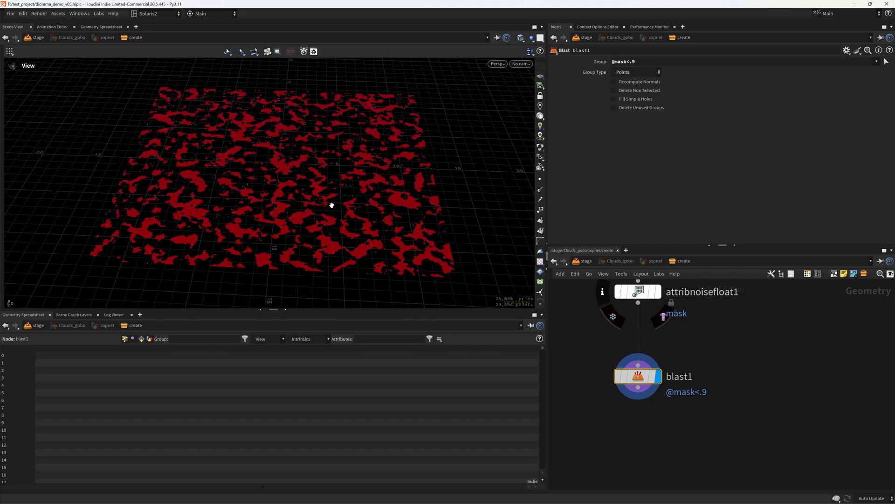
scroll(332, 206, up, 1)
- Add a Labs Delete Small Parts node after blast1, wire it in and display it
middle_drag(685, 383, 683, 340)
middle_drag(640, 406, 639, 378)
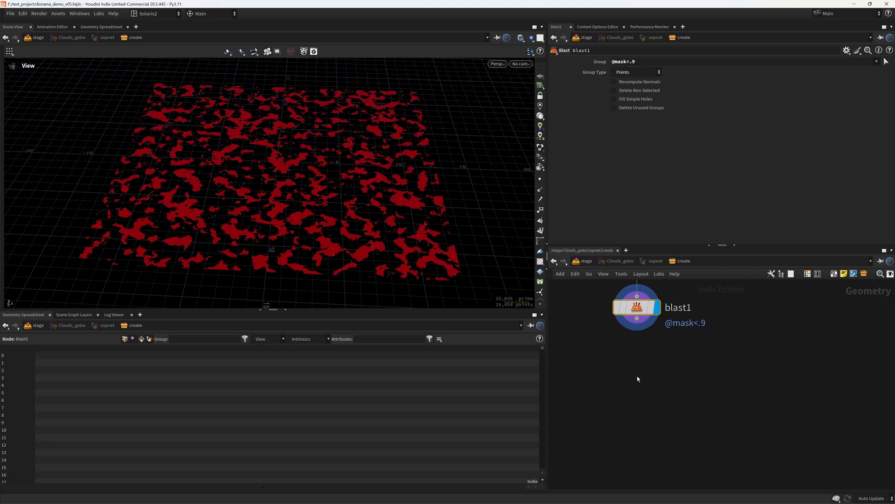
key(Tab)
text(dels)
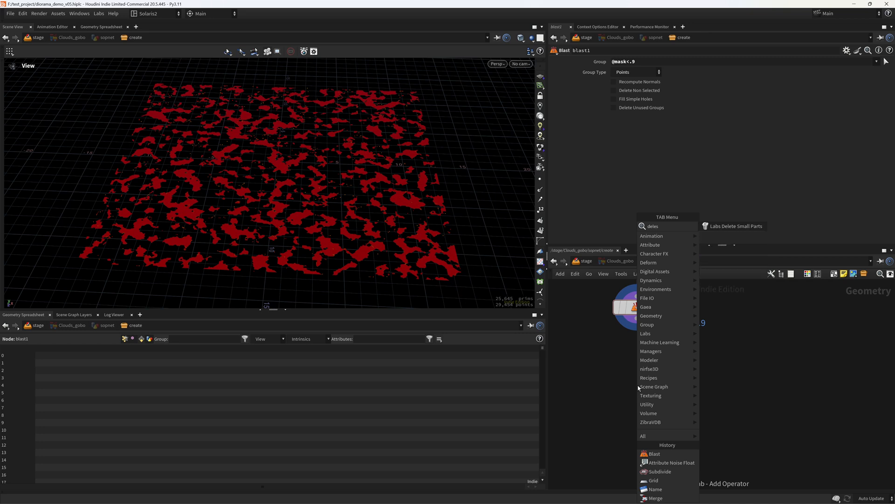
key(Return)
click(638, 385)
drag(637, 318, 637, 374)
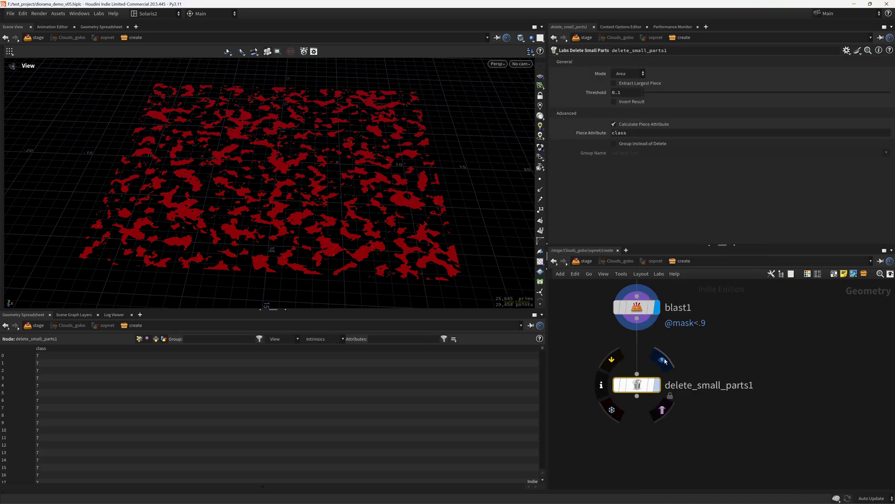
click(657, 386)
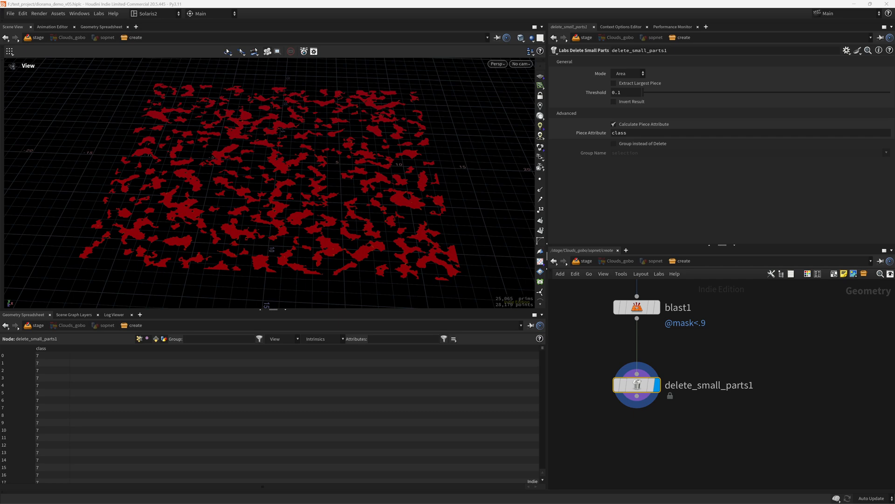
- Add an Output node after delete_small_parts1, display it and save the scene
scroll(658, 429, down, 2)
key(Tab)
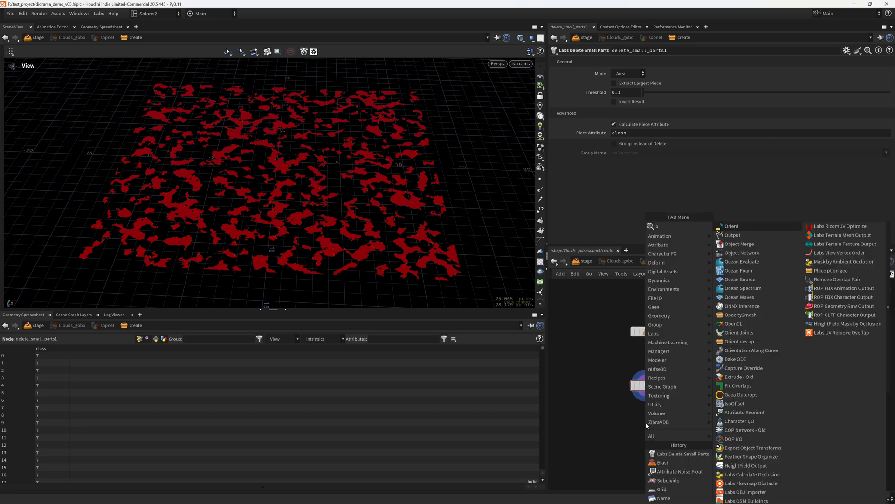
text(output)
key(Return)
click(647, 425)
drag(651, 396, 647, 414)
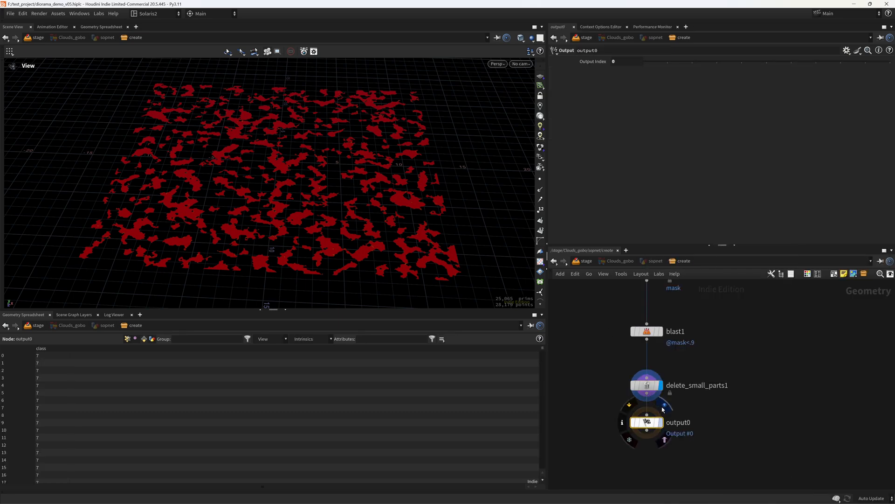
scroll(416, 230, down, 3)
key(ctrl+s)
- Try a different noise pattern value on attribnoisefloat1, and undo it
middle_drag(430, 254, 388, 283)
scroll(698, 325, down, 2)
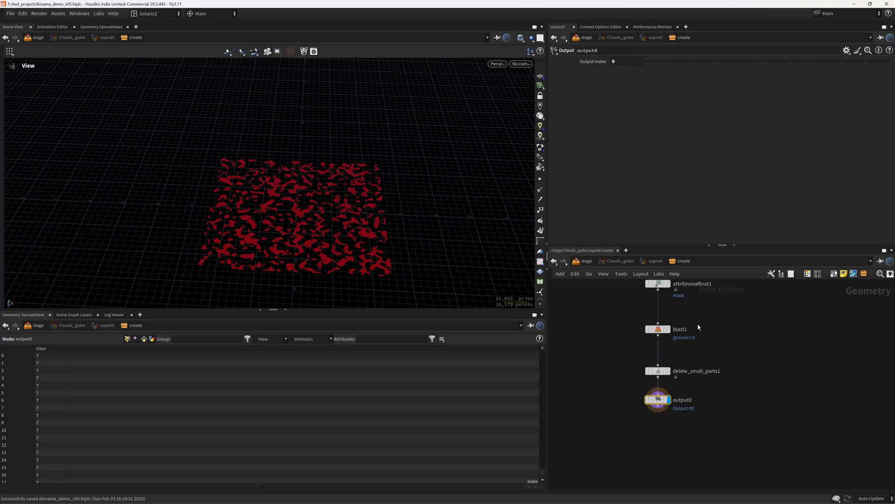
middle_drag(700, 326, 667, 371)
middle_drag(669, 330, 664, 366)
drag(582, 349, 660, 392)
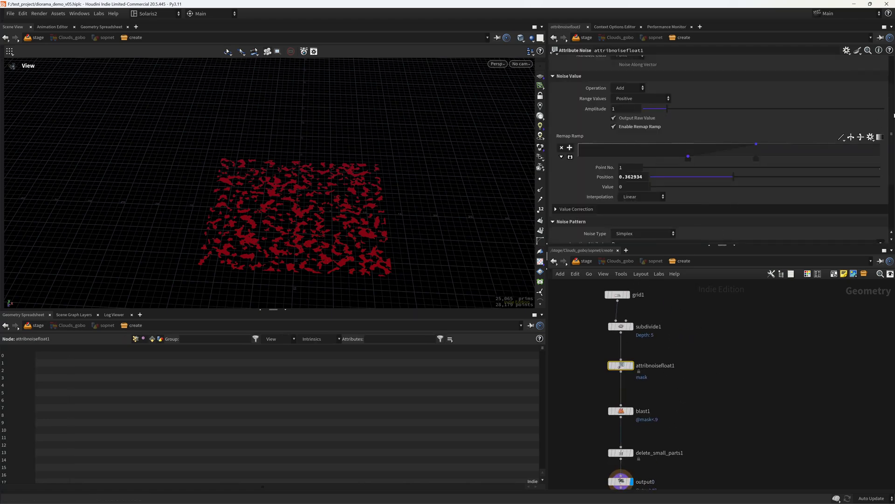
drag(894, 115, 893, 161)
drag(667, 176, 729, 178)
key(ctrl+z)
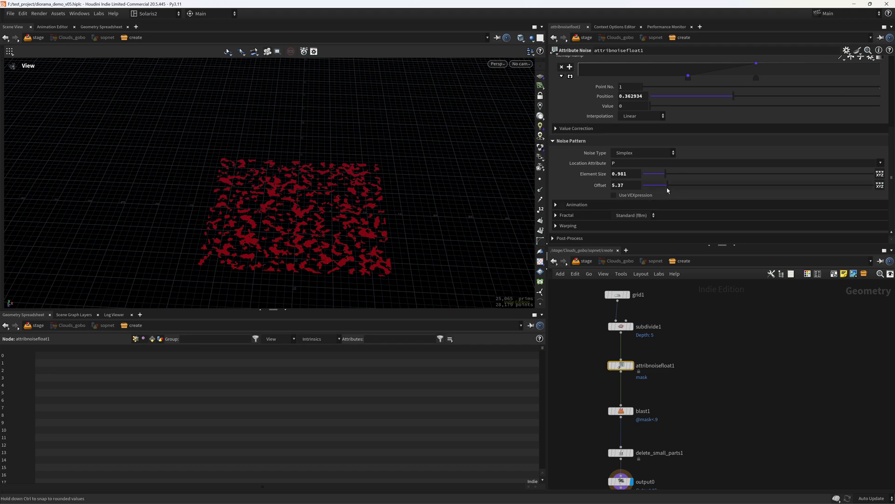
- Return to the stage network and move materiallibrary1 further below camera1 to make room between them
click(584, 261)
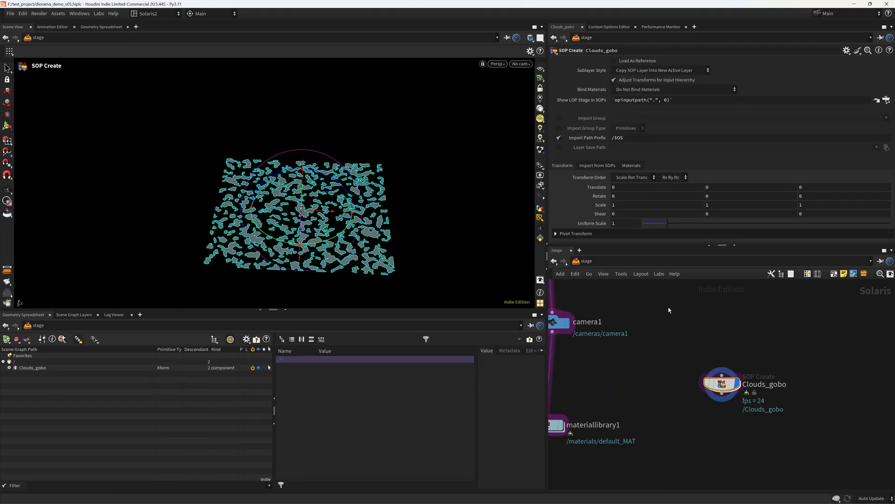
click(8, 190)
middle_drag(614, 388, 664, 301)
scroll(676, 356, down, 5)
drag(629, 345, 633, 329)
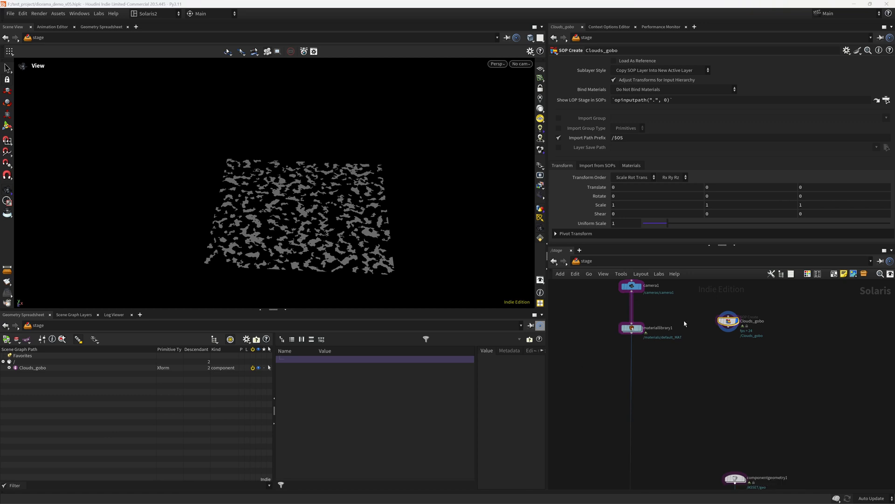
drag(632, 329, 630, 456)
- Insert a Merge node between camera1 and materiallibrary1, wire Clouds_gobo into it and display it
middle_drag(651, 378, 640, 423)
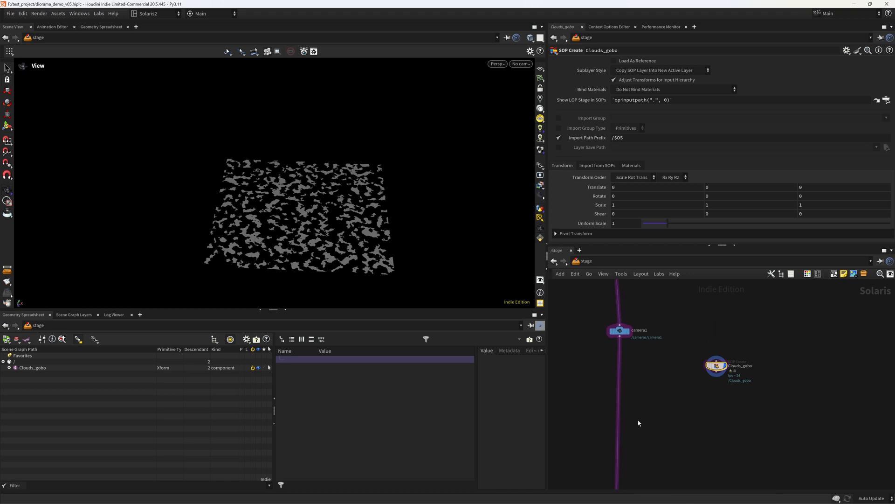
key(Tab)
text(mer)
key(Return)
click(628, 424)
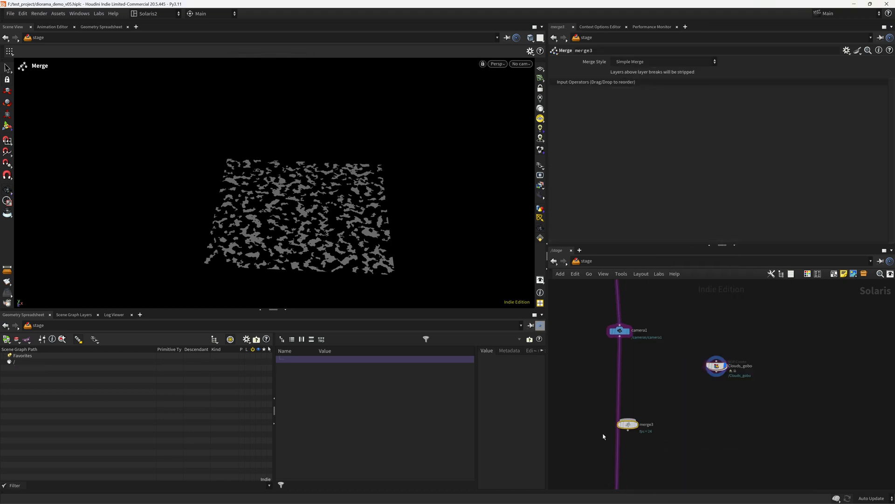
drag(628, 425, 614, 435)
drag(717, 372, 619, 432)
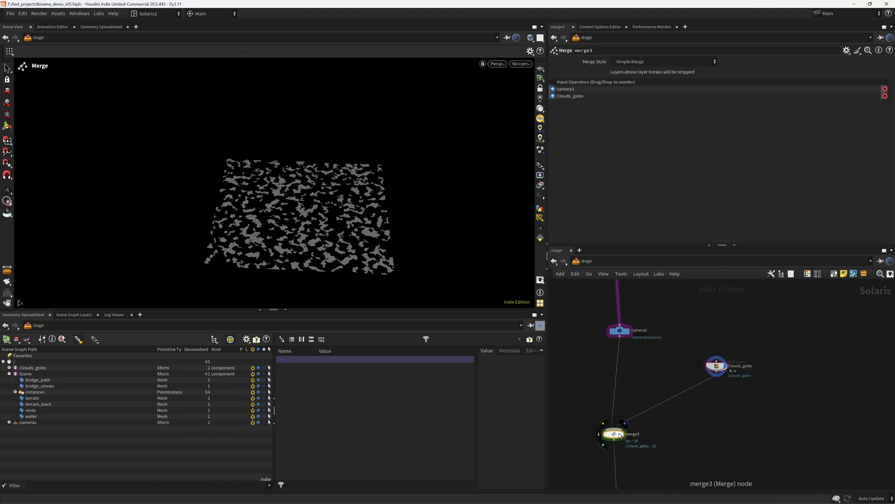
click(621, 433)
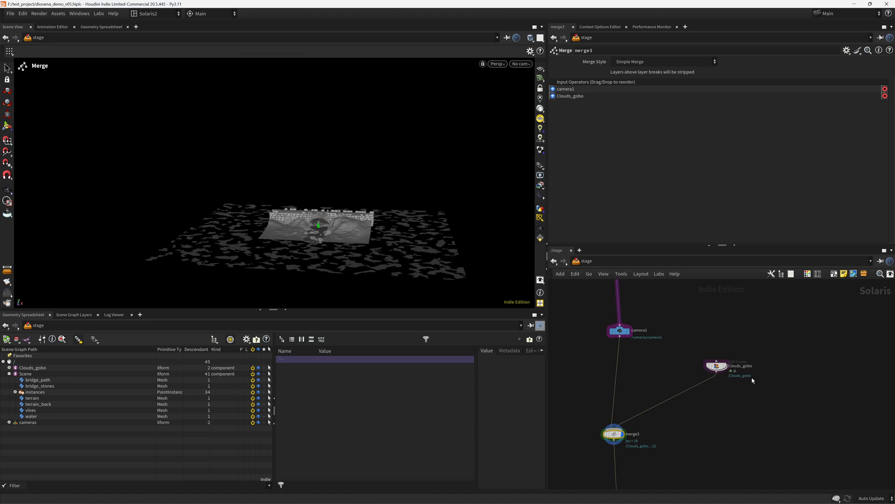
- Insert a Transform node between Clouds_gobo and merge3
middle_drag(752, 378, 706, 363)
key(Tab)
text(tra)
key(Return)
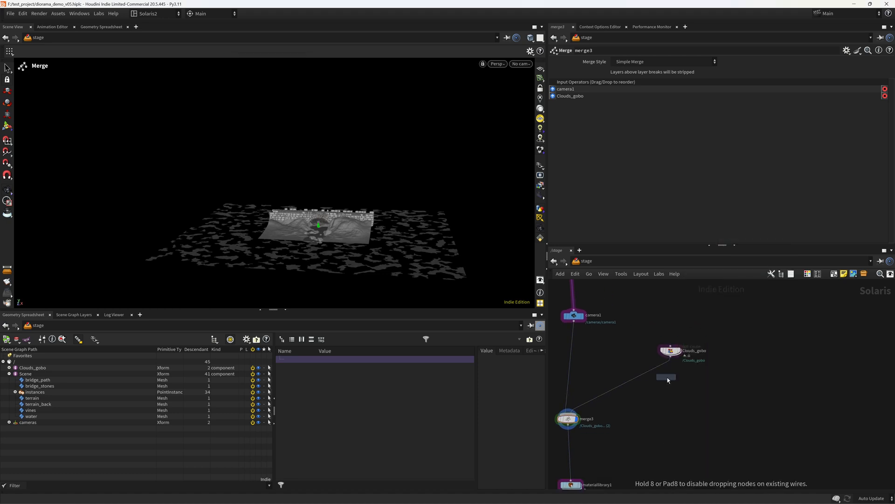
click(667, 379)
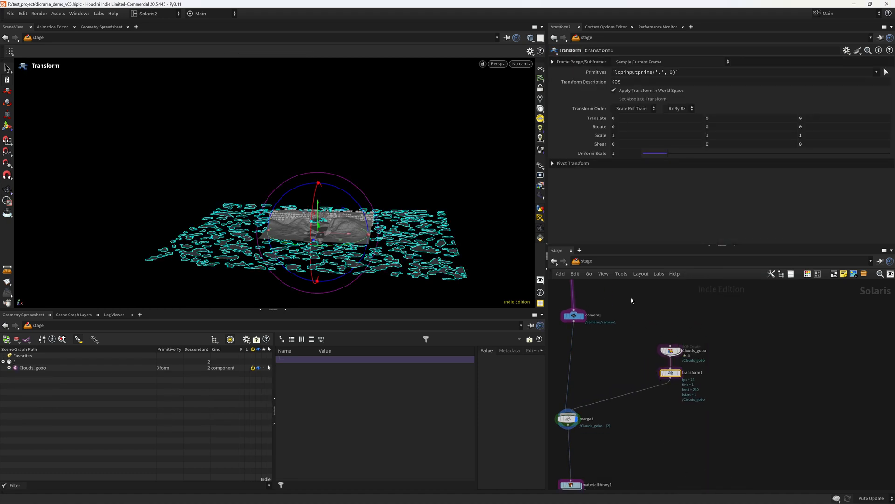
- Raise the cloud gobo above the diorama with a Y translate of 3.5 on transform1
drag(321, 209, 328, 150)
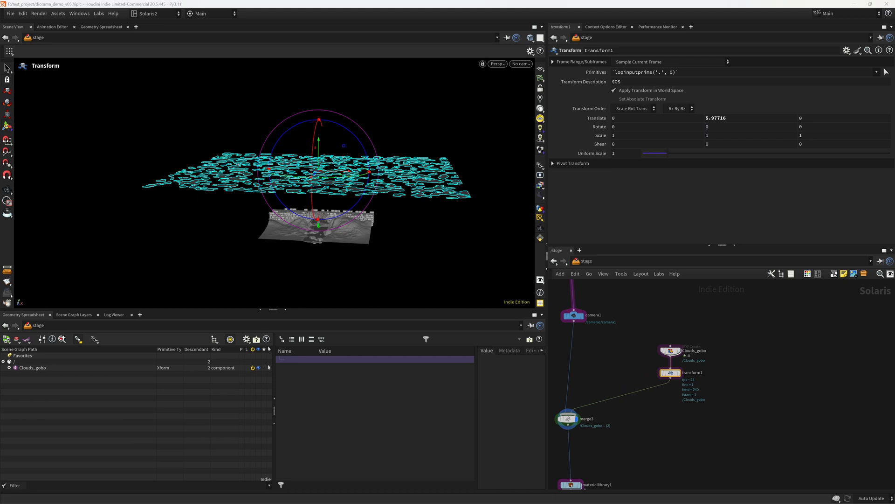
double_click(728, 118)
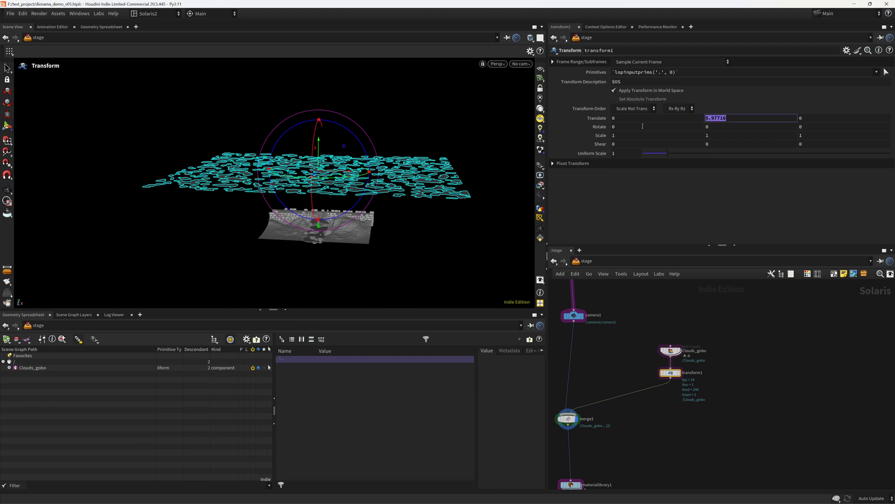
text(3.5)
key(Return)
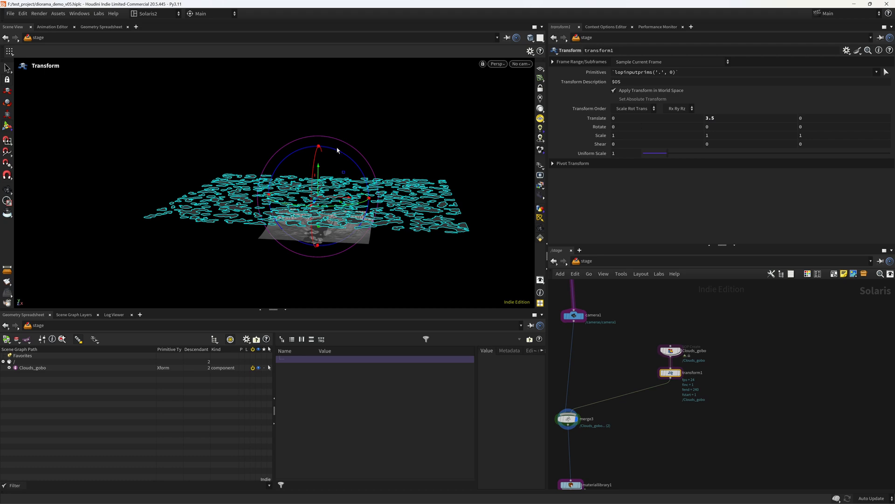
alt+drag(425, 186, 357, 179)
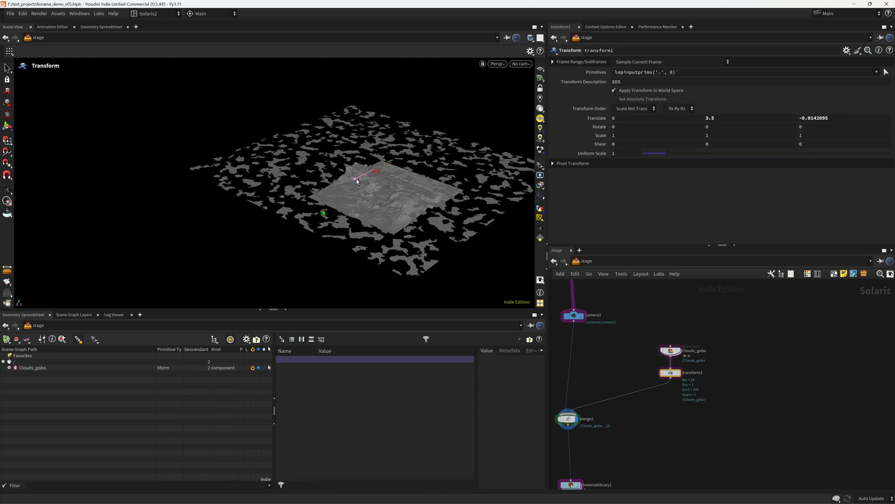
alt+drag(374, 208, 450, 190)
click(7, 190)
drag(339, 229, 348, 159)
- Add a Material Library node and insert it between transform1 and merge3
click(660, 416)
key(Tab)
text(mat)
key(Return)
click(660, 416)
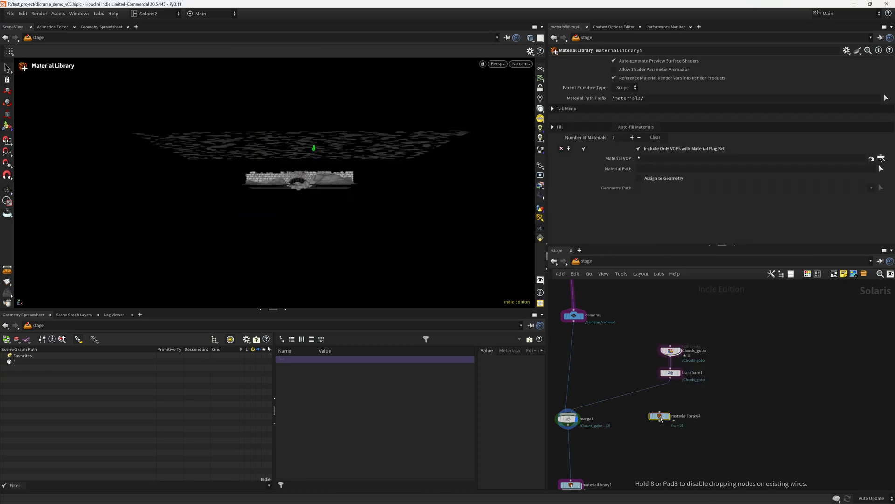
drag(660, 416, 668, 393)
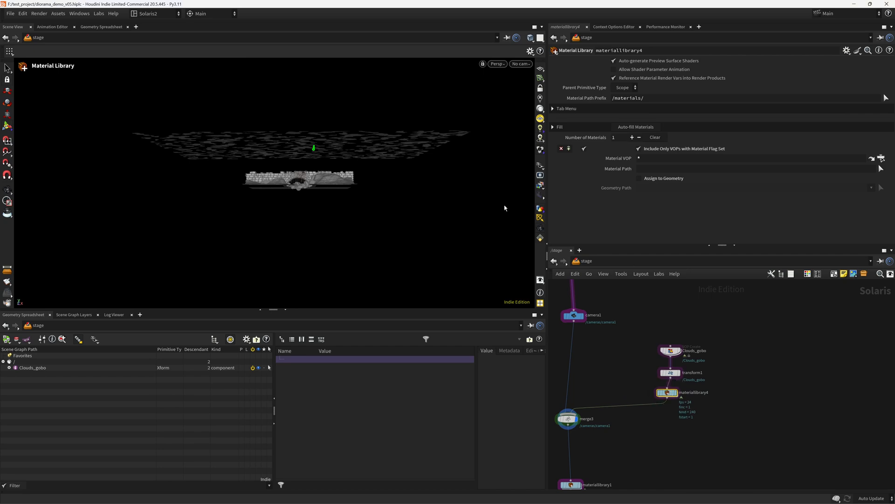
- Examine the cloud gobo's placement over the diorama from below and through camera1
key(Escape)
right_drag(322, 149, 392, 185)
alt+drag(392, 185, 366, 160)
alt+right_drag(365, 160, 381, 183)
alt+drag(382, 184, 394, 174)
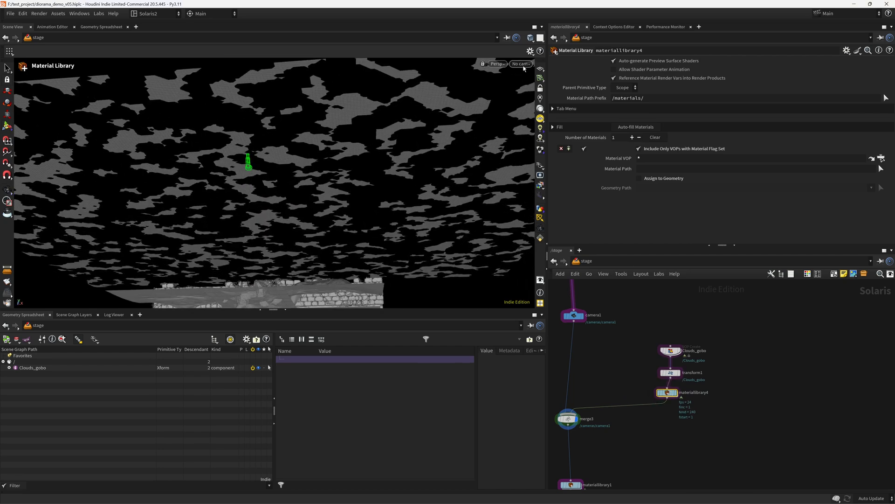
click(522, 65)
click(523, 65)
click(404, 186)
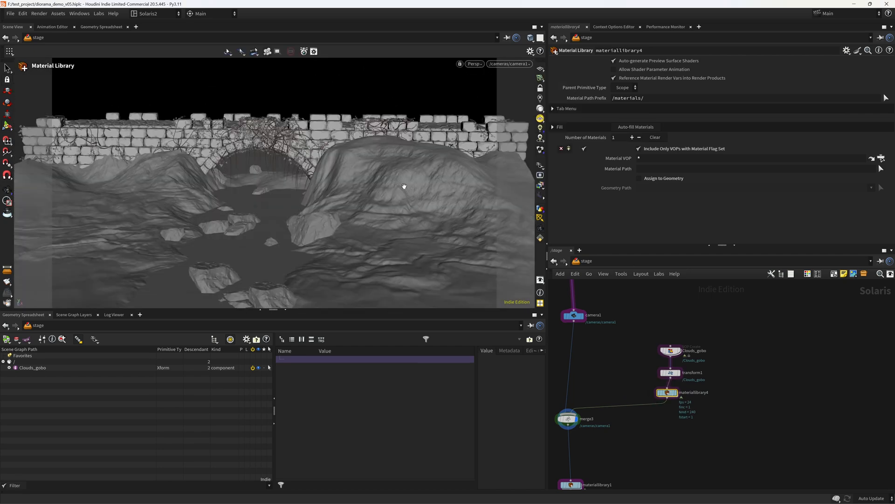
alt+right_drag(403, 186, 285, 245)
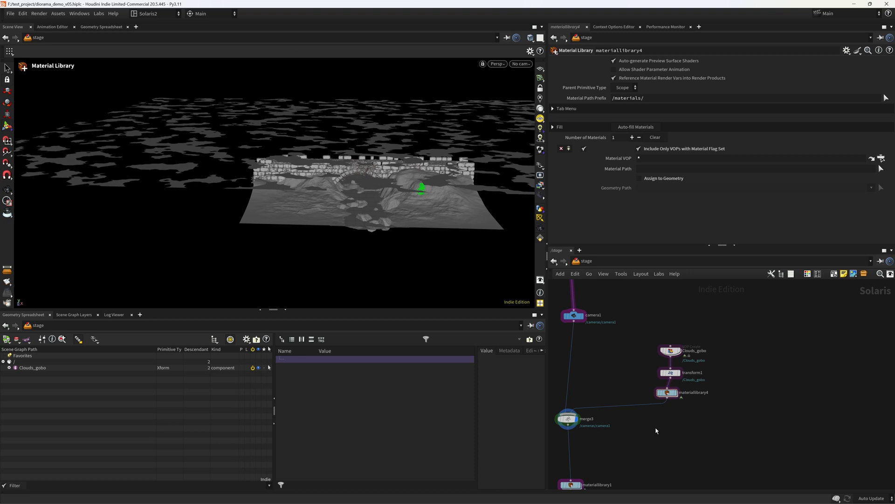
- Add a Render Geometry Settings node and insert it between materiallibrary4 and merge3
key(Tab)
text(rendergeo)
key(Return)
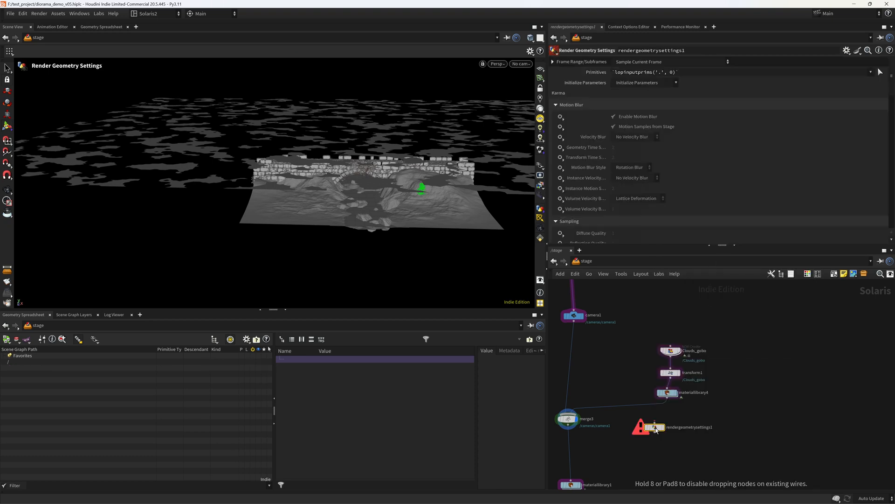
click(655, 430)
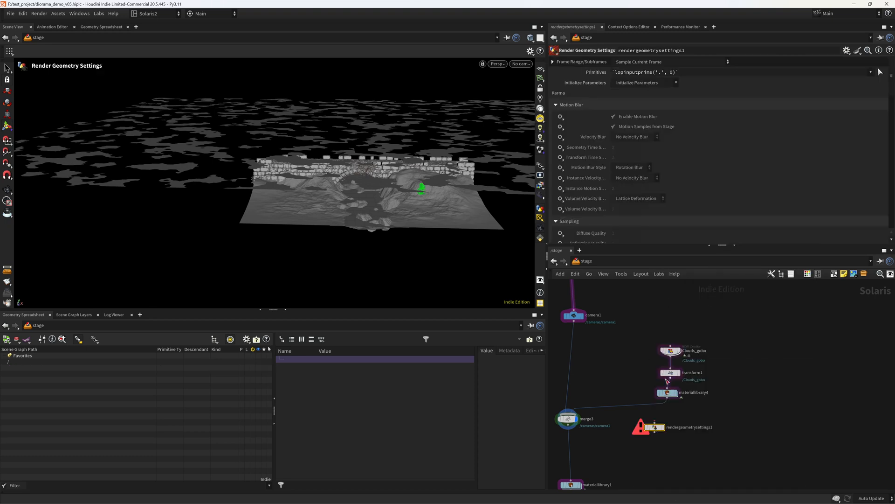
- Set rendergeometrysettings1's Render Visibility to Invisible to primary rays (Phantom) so the cloud gobo is hidden from camera
click(573, 104)
click(573, 115)
click(573, 126)
click(574, 137)
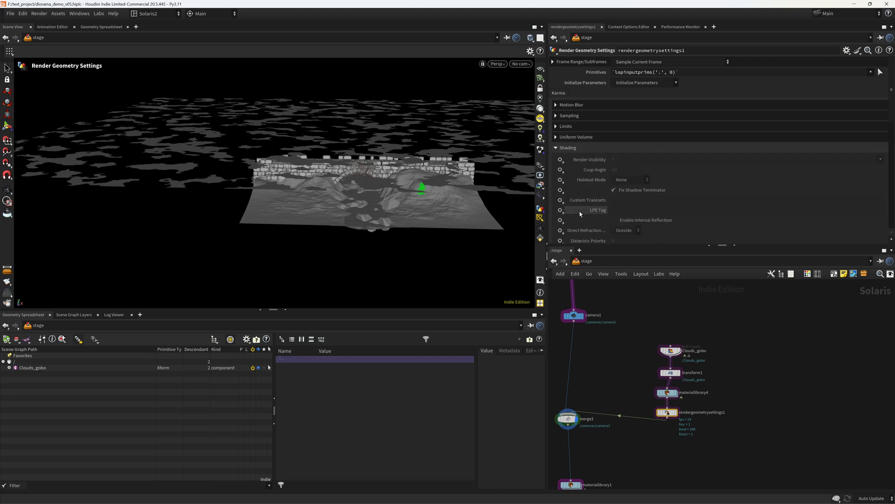
click(560, 160)
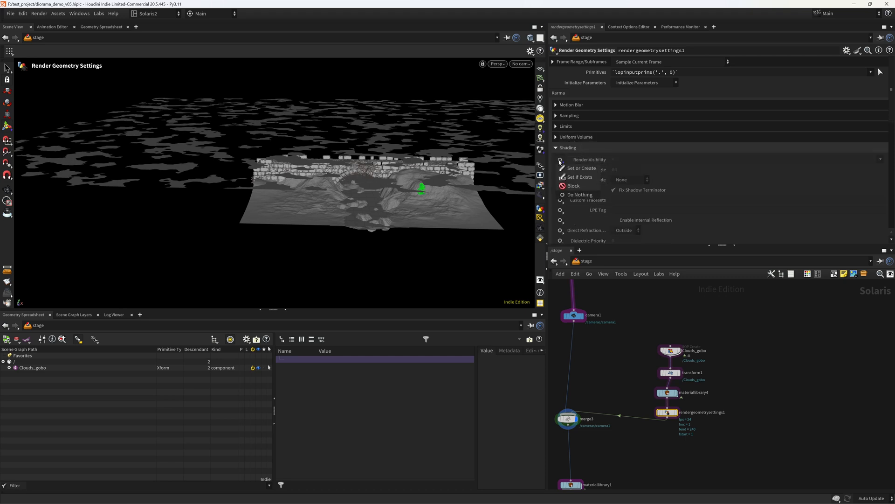
click(581, 170)
click(881, 159)
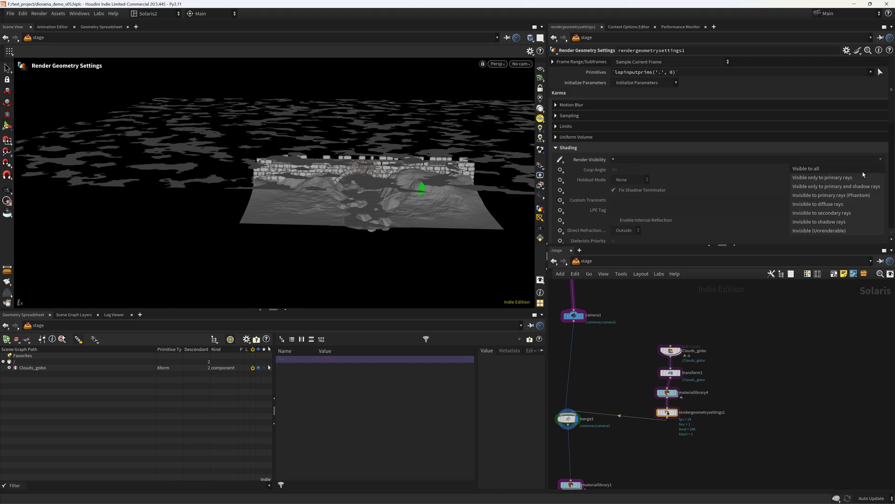
click(852, 176)
click(881, 159)
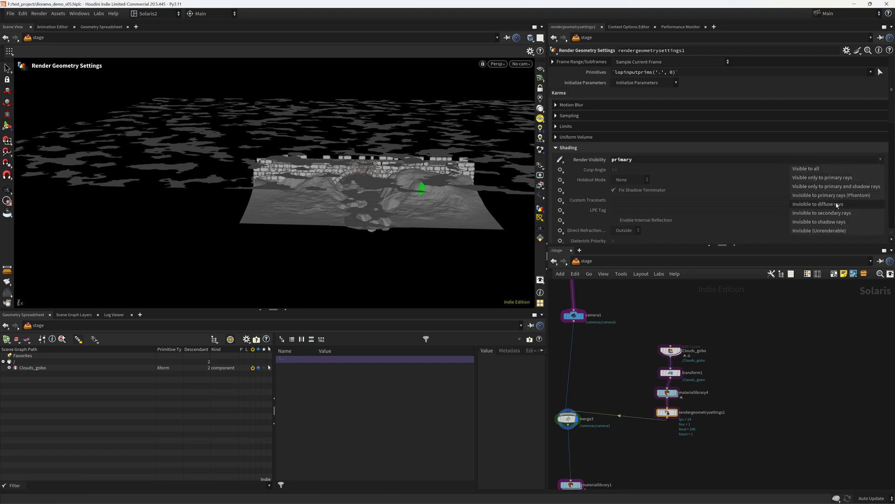
click(846, 195)
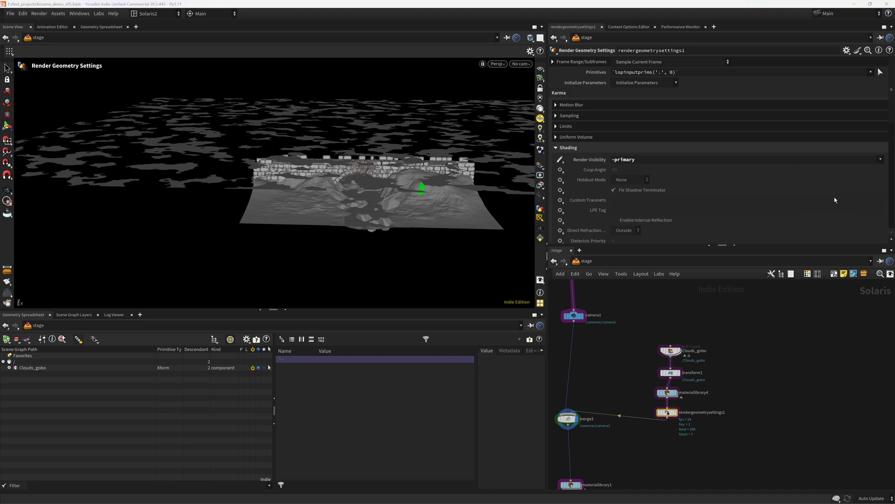
scroll(894, 112, down, 2)
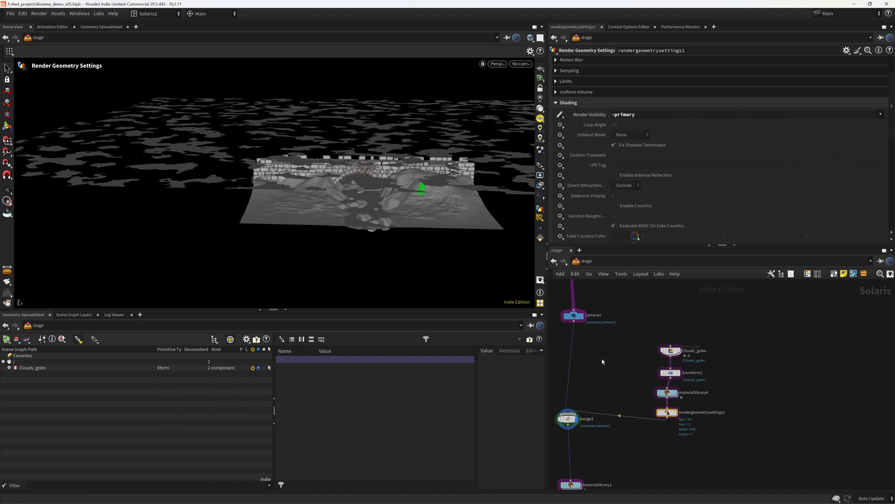
- Display the result of the karmarendersettings node at the end of the network and save the scene
middle_drag(602, 362, 654, 287)
middle_drag(675, 446, 684, 284)
middle_drag(671, 424, 678, 287)
middle_drag(669, 424, 676, 292)
middle_drag(676, 422, 680, 298)
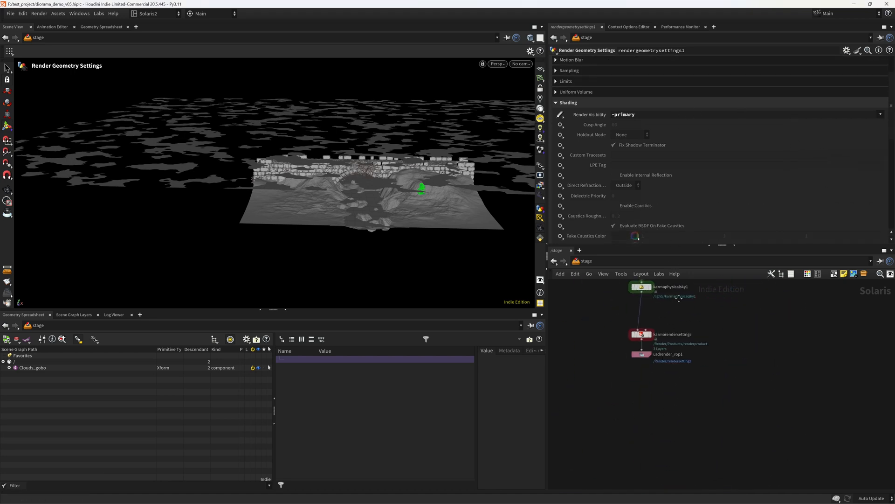
click(634, 334)
key(ctrl+s)
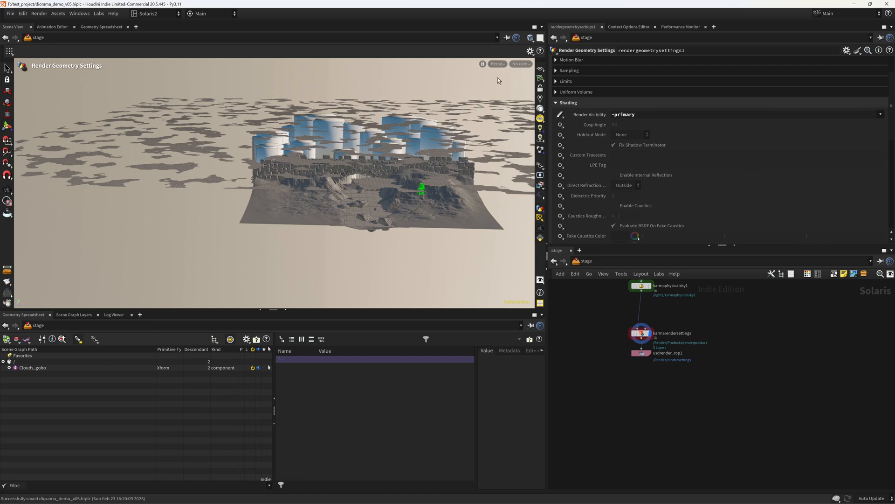
- Try to preview the diorama through camera1 with the Karma XPU renderer
click(521, 63)
click(541, 80)
click(474, 63)
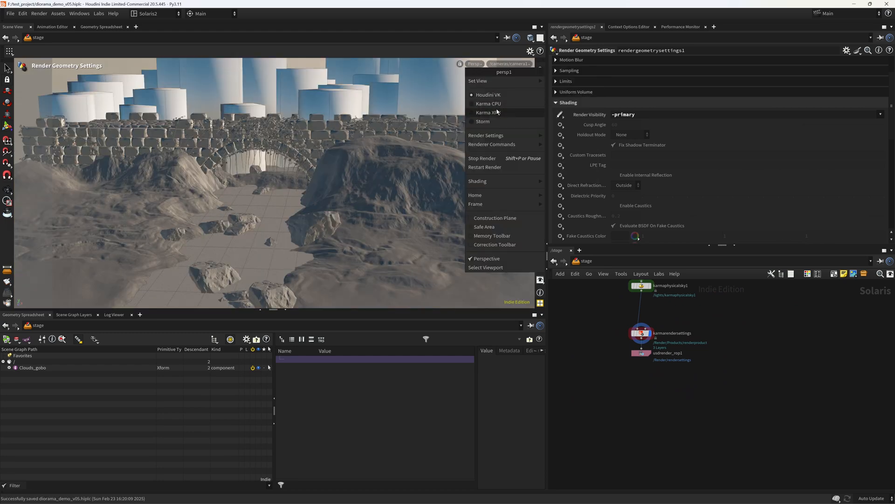
click(497, 112)
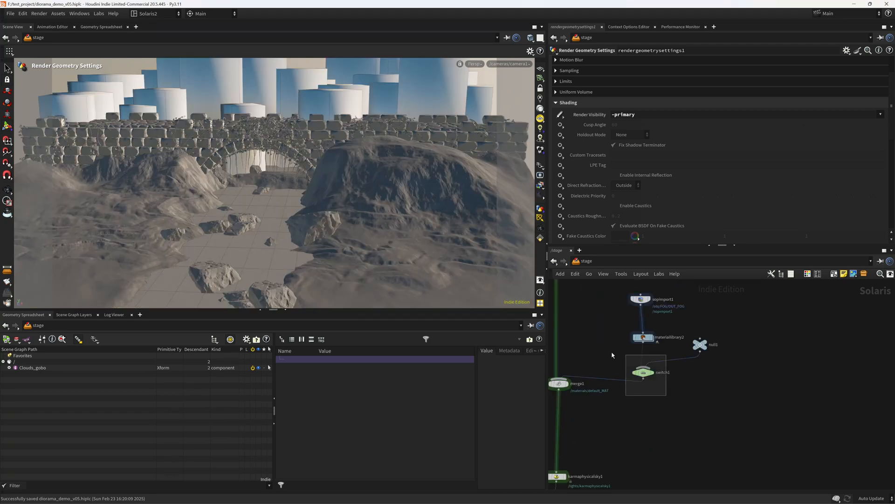
- Set switch1 to input 0 to bring in the fog branch and rename its sopimport1 node to FOG
click(646, 72)
click(669, 300)
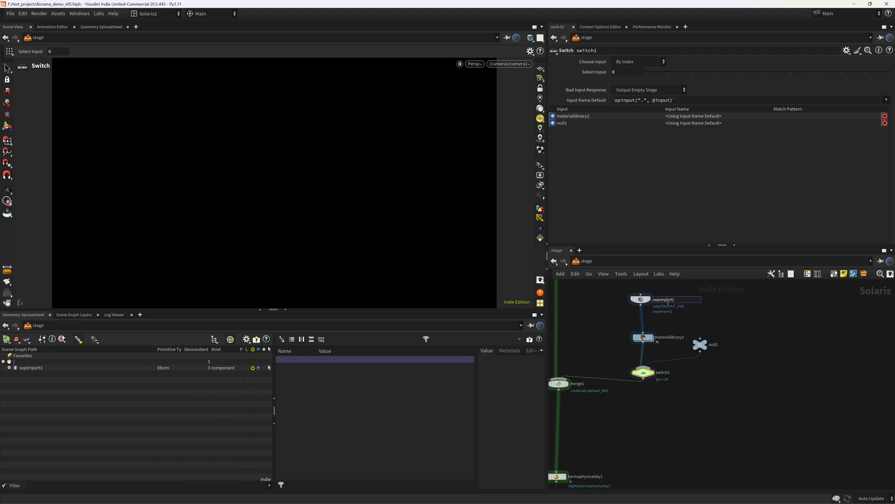
text(FOG)
key(Return)
- Select the karmarendersettings node again with the fog branch enabled and save the scene
middle_drag(613, 351, 683, 264)
middle_drag(662, 397, 659, 363)
click(626, 401)
key(ctrl+s)
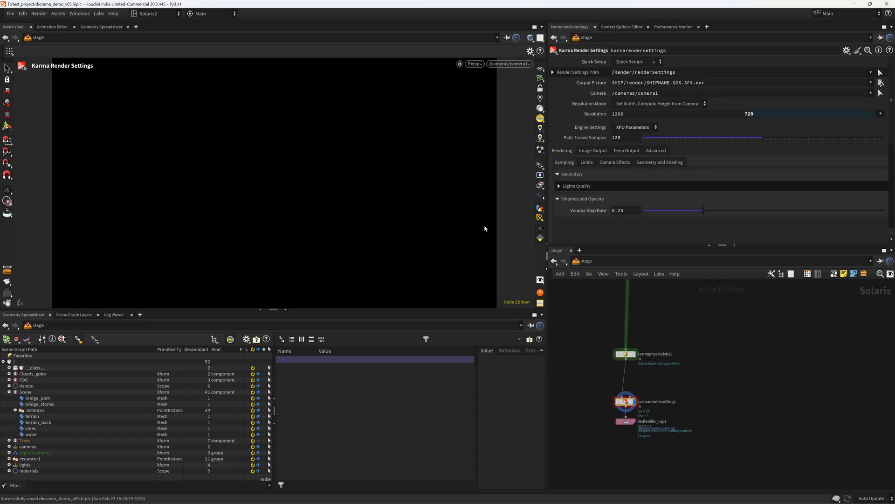
- Frame the whole scene in the viewport and examine the fog volume beneath the cloud gobo
key(space+g)
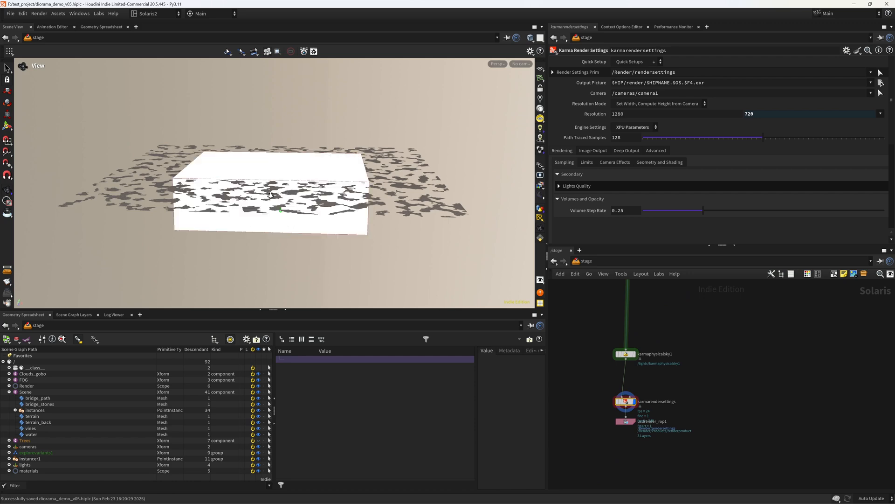
scroll(339, 195, up, 3)
drag(339, 195, 343, 181)
middle_drag(681, 326, 674, 327)
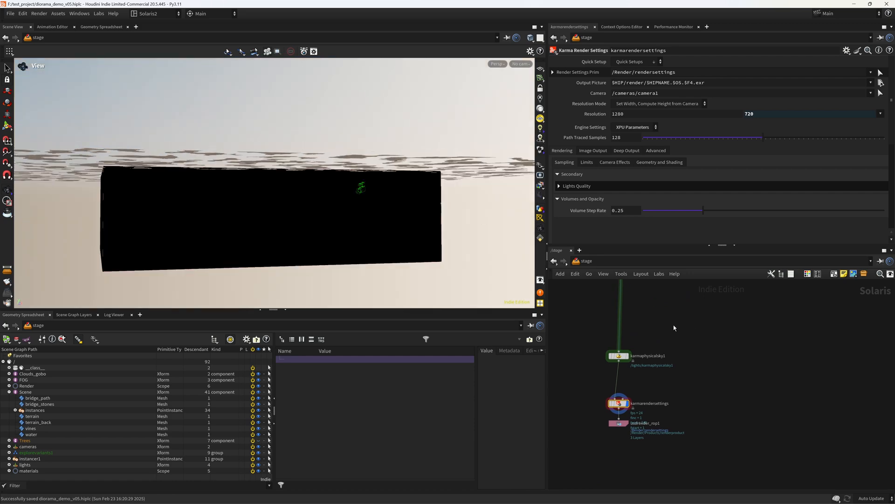
- Reset the scene viewport, save the file and look at the diorama through camera1
click(98, 13)
click(111, 34)
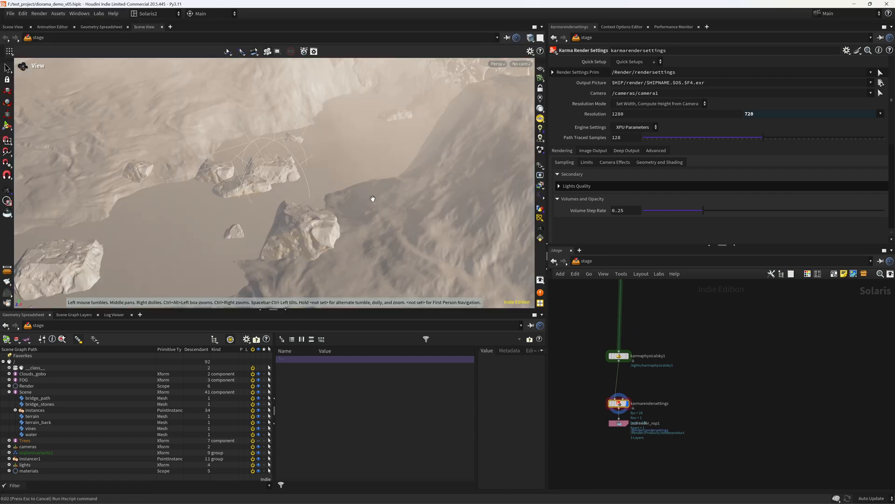
right_drag(373, 199, 118, 231)
drag(118, 232, 226, 161)
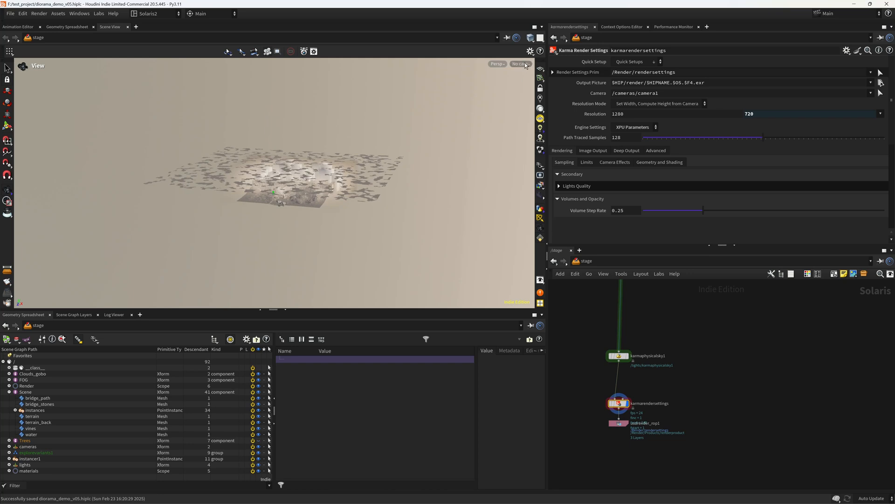
click(525, 65)
click(535, 79)
key(ctrl+s)
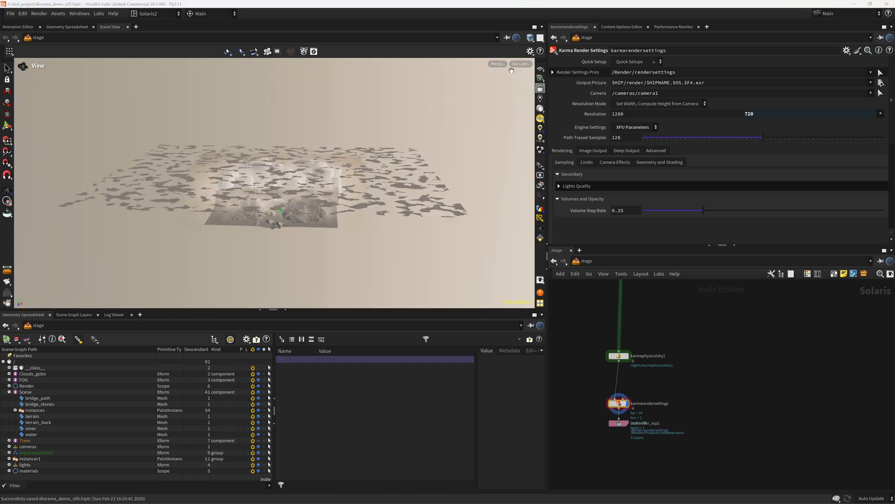
click(512, 70)
click(537, 77)
- Review the background settings in the viewport's display options
key(d)
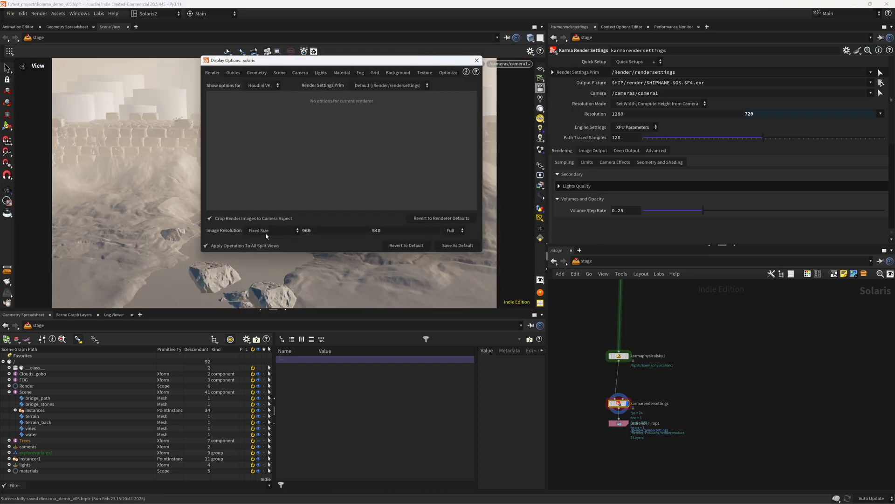
click(390, 73)
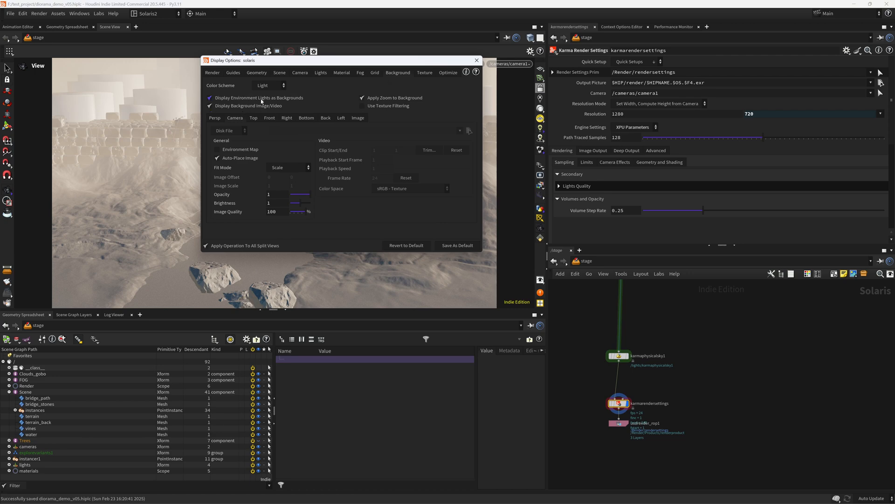
click(477, 60)
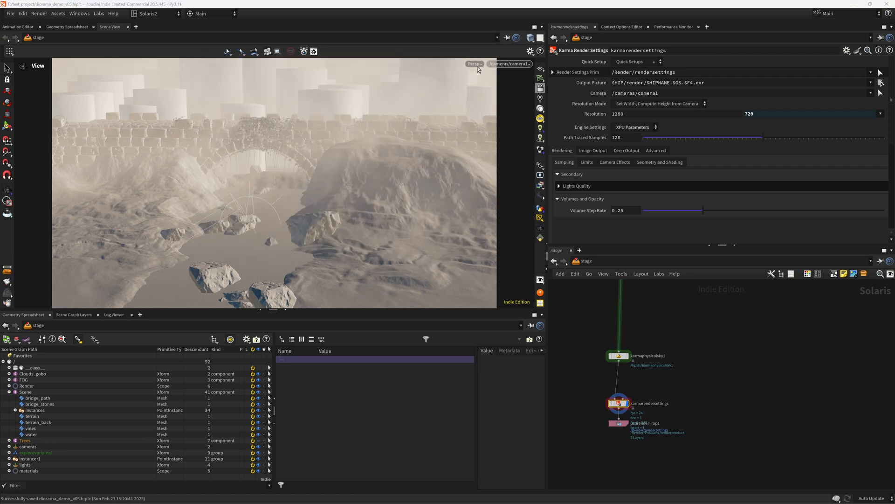
- Render the camera1 view with Karma XPU and hide the light guides in the viewport
click(478, 66)
click(506, 113)
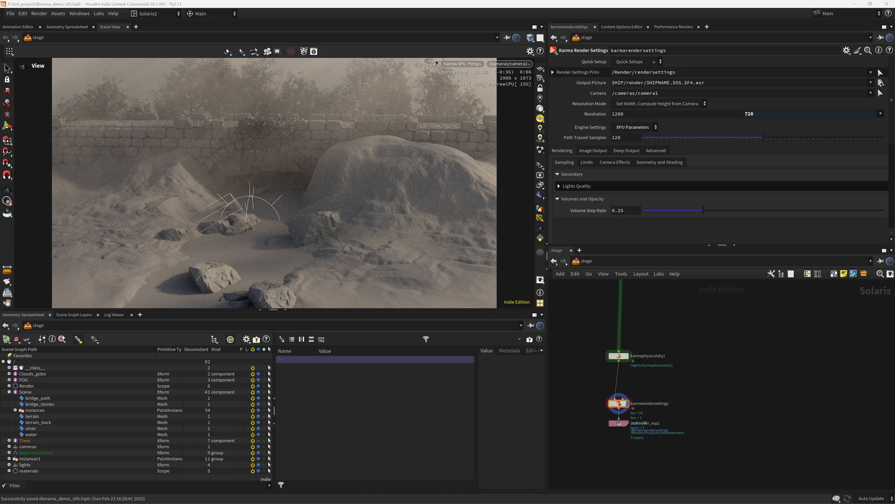
click(537, 224)
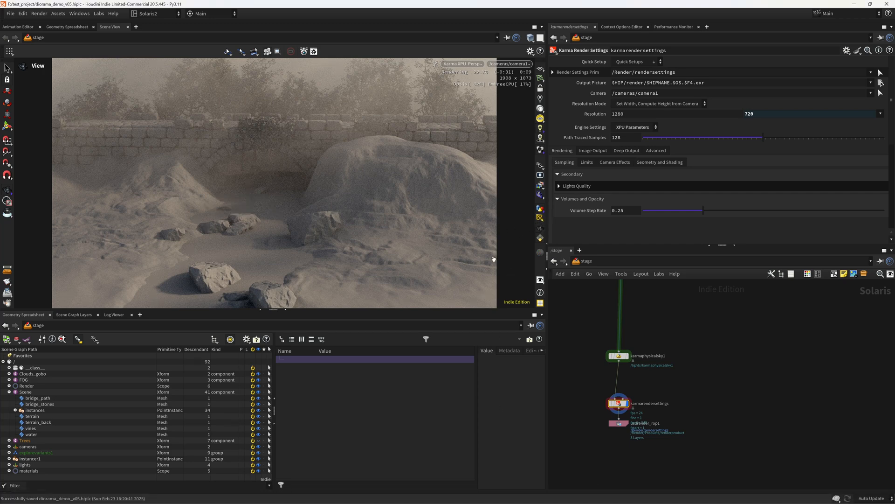
- Lower the cloud gobo by setting transform1's Y translate to 2
scroll(772, 365, down, 3)
middle_drag(788, 355, 740, 446)
middle_drag(770, 368, 718, 452)
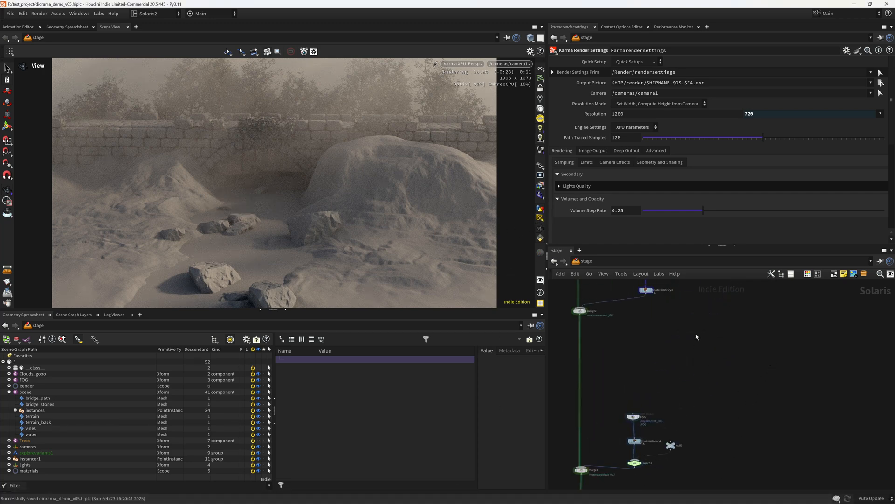
middle_drag(696, 333, 678, 474)
middle_drag(699, 359, 680, 487)
middle_drag(704, 362, 684, 439)
scroll(667, 388, up, 4)
middle_drag(625, 367, 649, 401)
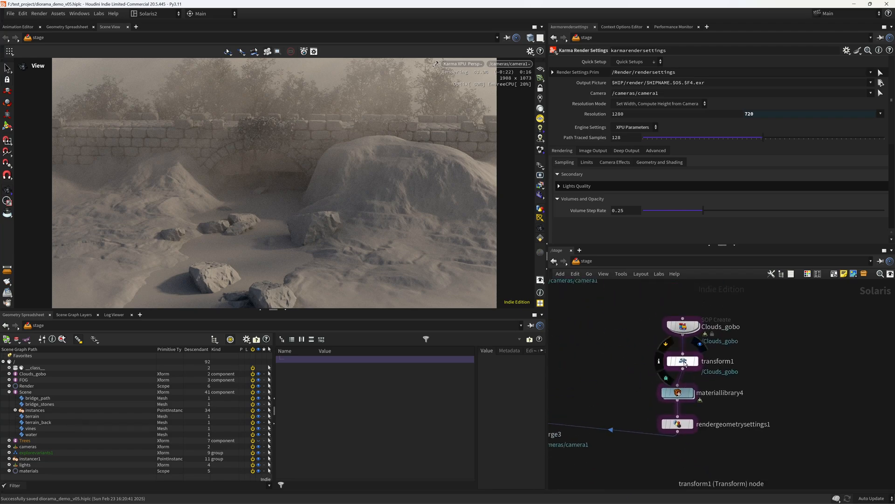
click(683, 361)
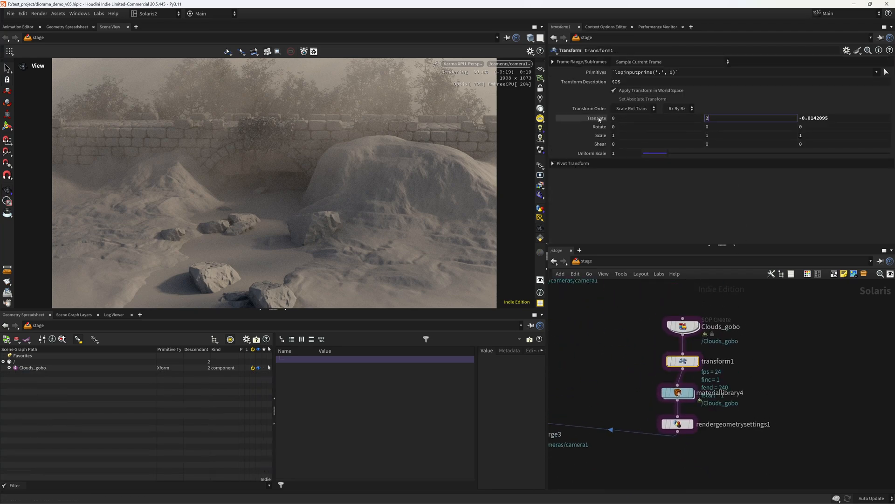
text(2)
key(Return)
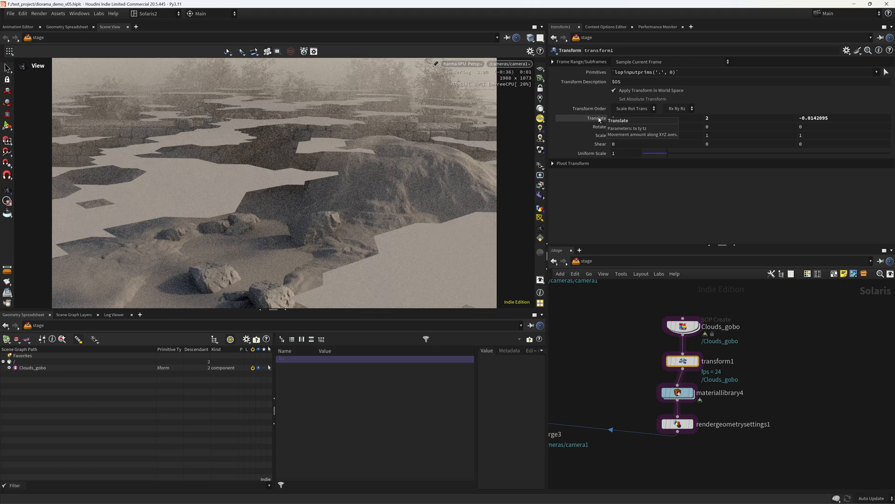
- Set the Primitives pattern of rendergeometrysettings1 to * so the visibility setting covers all of the gobo's primitives
click(676, 423)
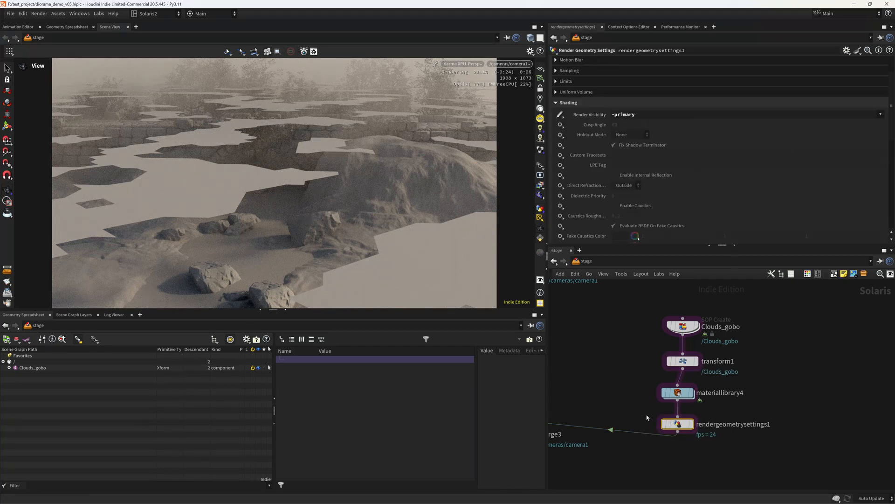
scroll(890, 116, up, 3)
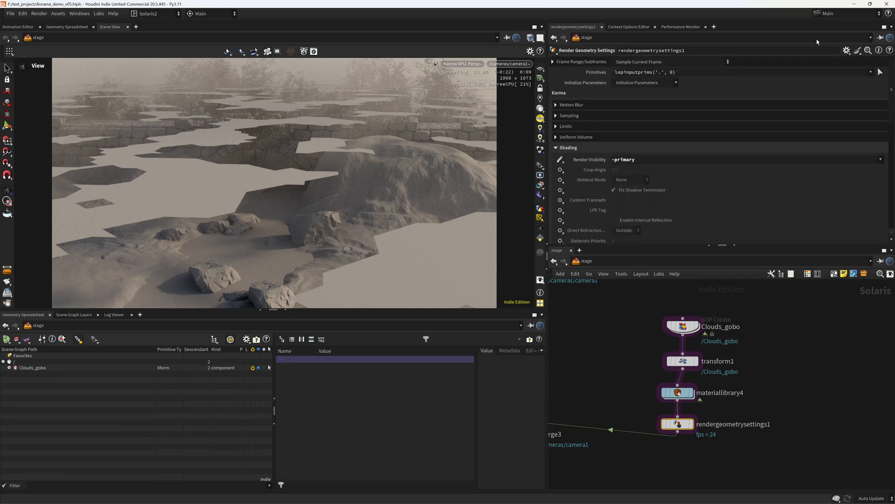
key(Return)
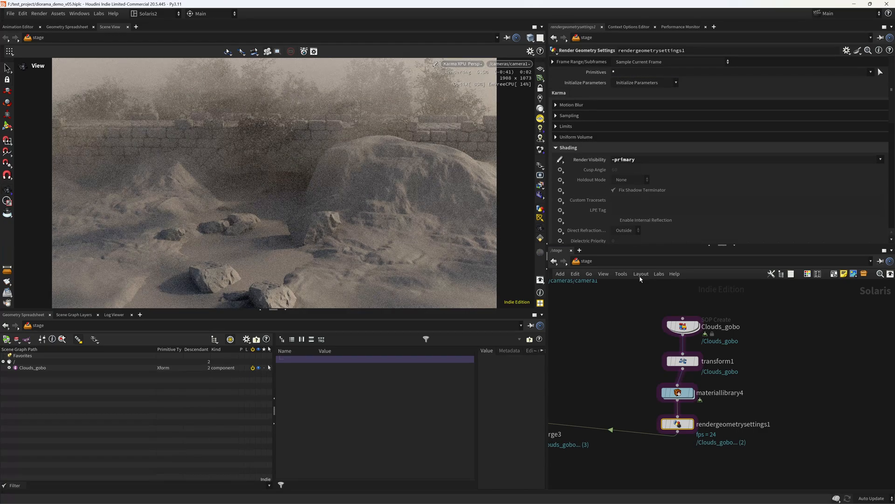
- Set the cloud gobo's Y translate on transform1 to 3
middle_drag(634, 362, 640, 328)
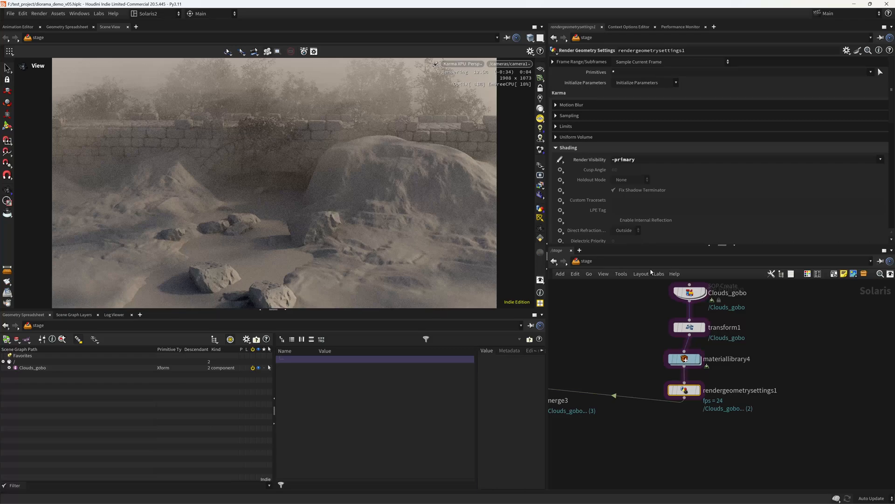
click(690, 327)
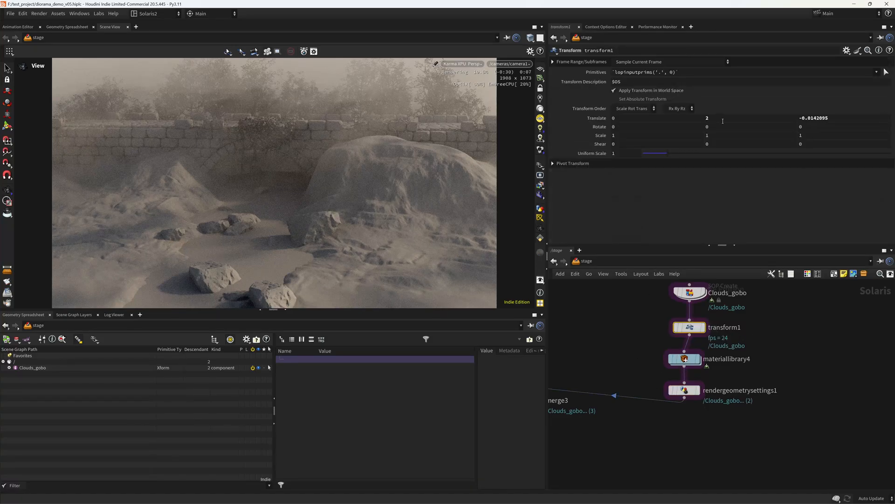
key(Return)
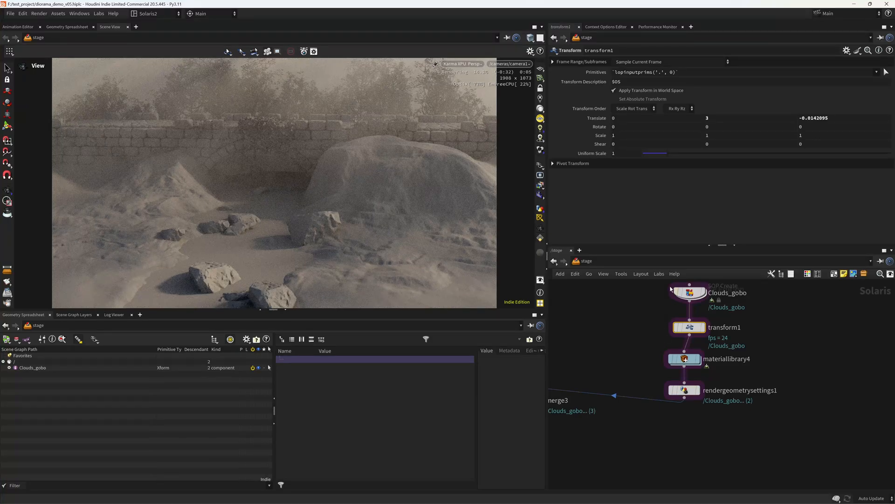
- Set the noise pattern Offset of attribnoisefloat1 inside Clouds_gobo to about 22.42 and return to the stage network
double_click(686, 293)
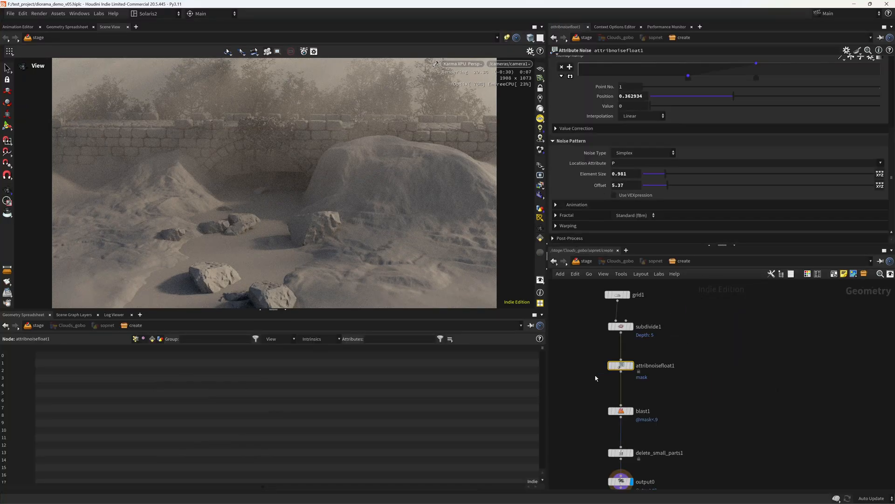
middle_drag(595, 375, 619, 352)
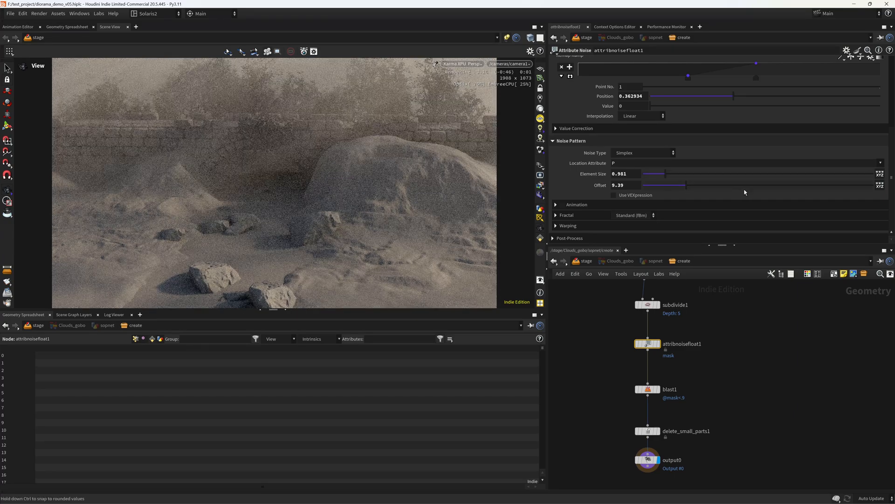
drag(707, 182, 748, 182)
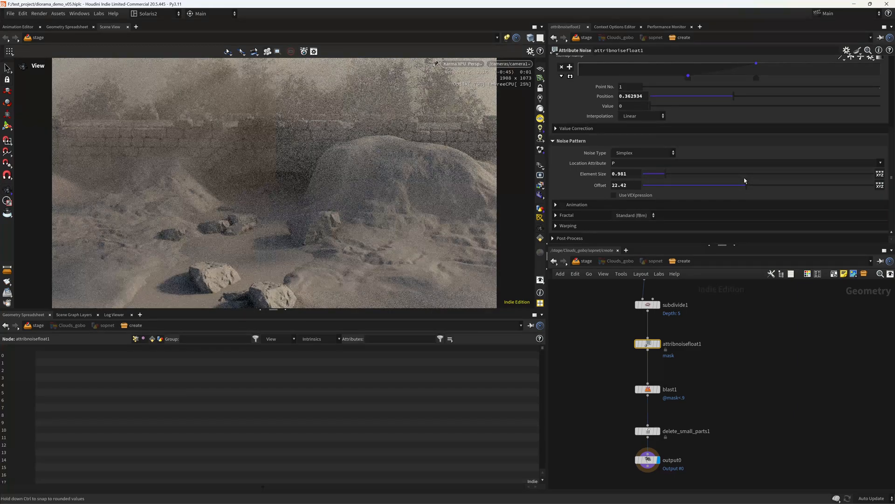
click(597, 263)
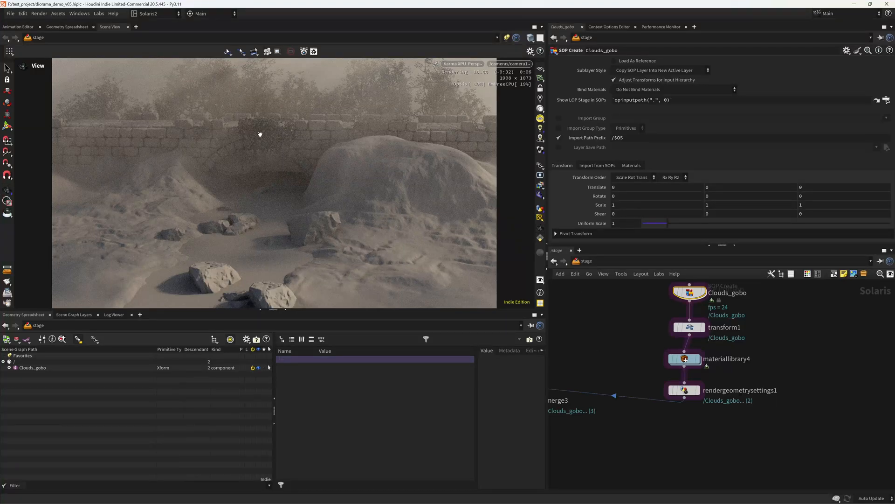
- Add a Switch node between rendergeometrysettings1 and merge3 in the cloud gobo branch
middle_drag(565, 366, 673, 324)
drag(637, 360, 644, 406)
key(Tab)
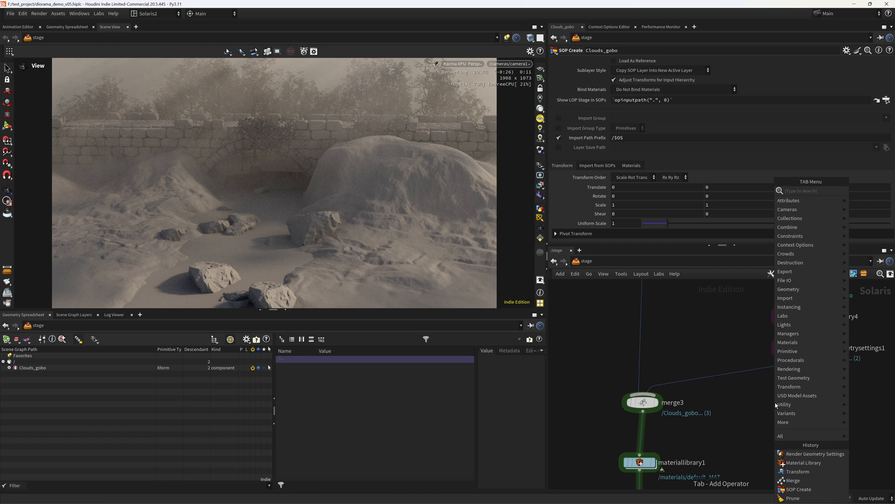
text(swit)
key(Return)
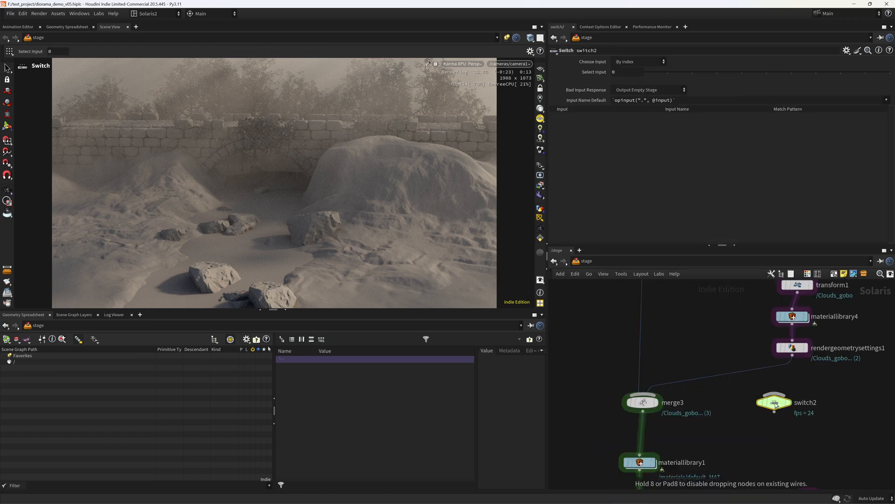
click(786, 371)
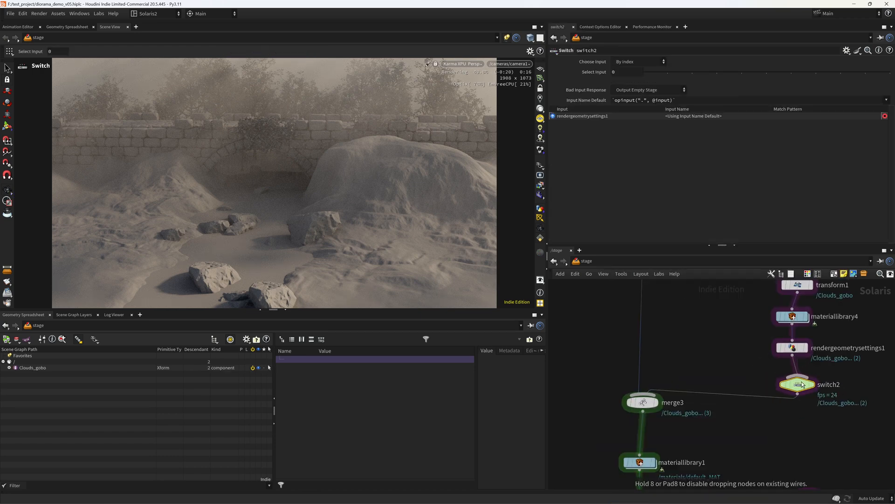
- Add a Null node beside the gobo branch and connect it as the second input of switch2
middle_drag(786, 371, 664, 395)
key(Tab)
text(null)
key(Return)
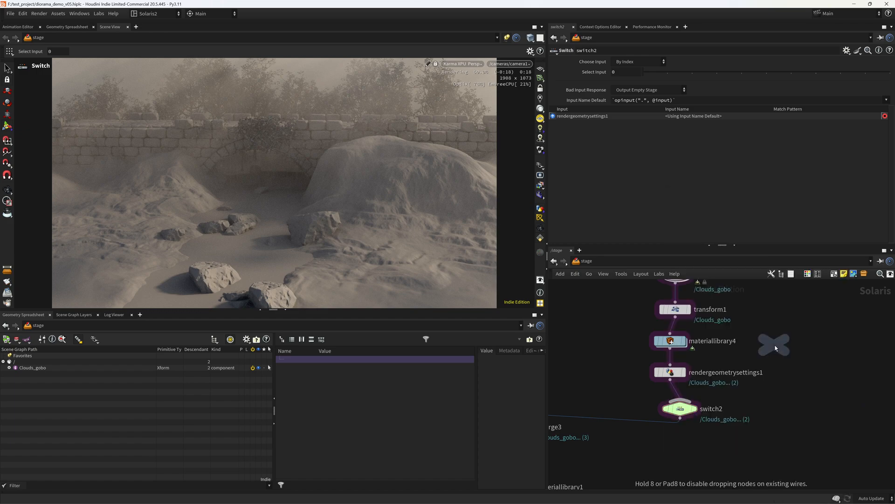
click(775, 347)
drag(774, 355, 692, 410)
- Compare the render without the cloud gobo by setting switch2's Select Input to 1 and returning it to 0
click(691, 410)
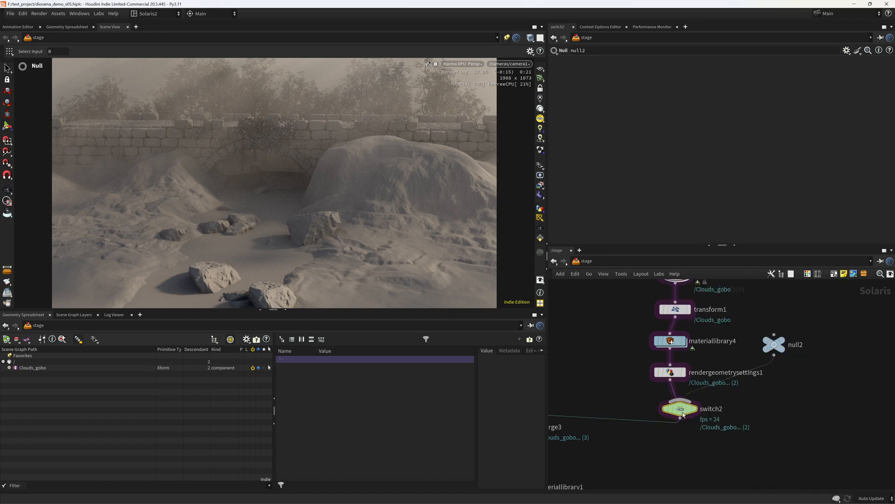
click(666, 72)
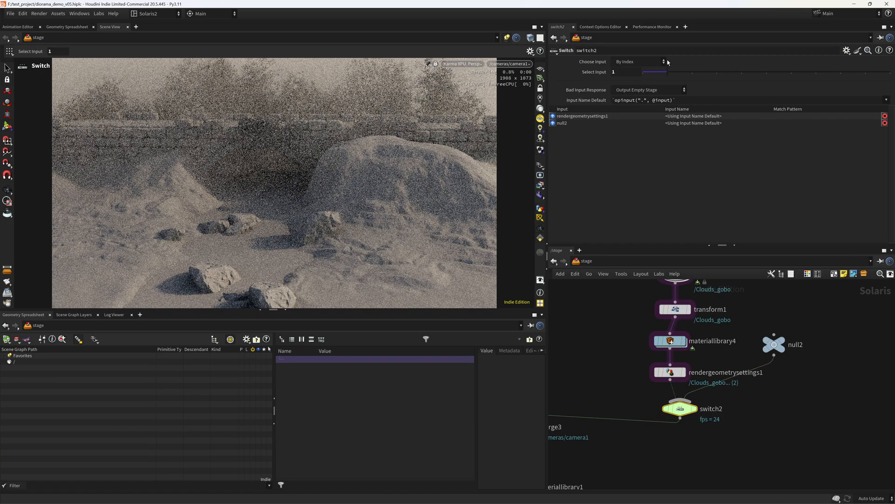
click(648, 73)
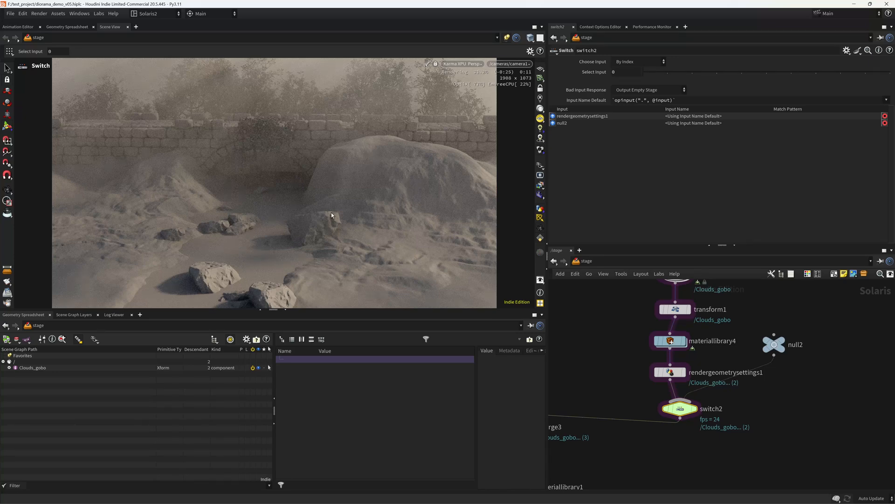
- Create a Karma Material Builder inside materiallibrary4
double_click(670, 341)
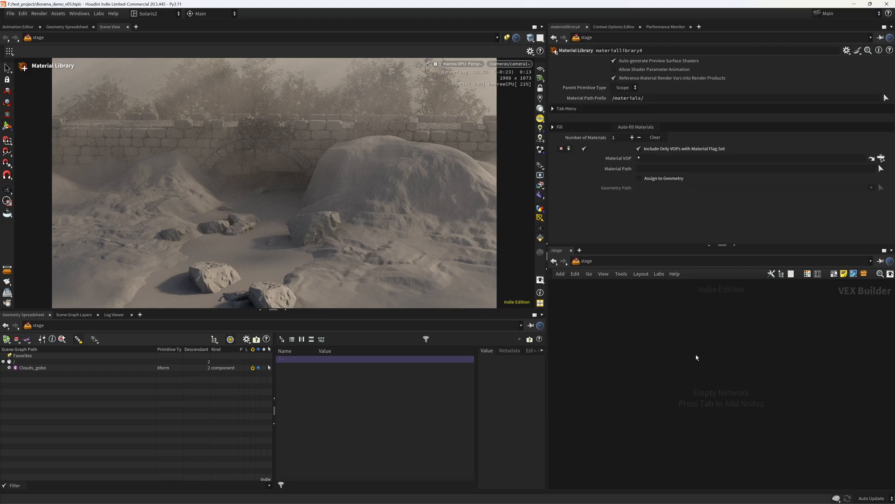
key(Tab)
key(Return)
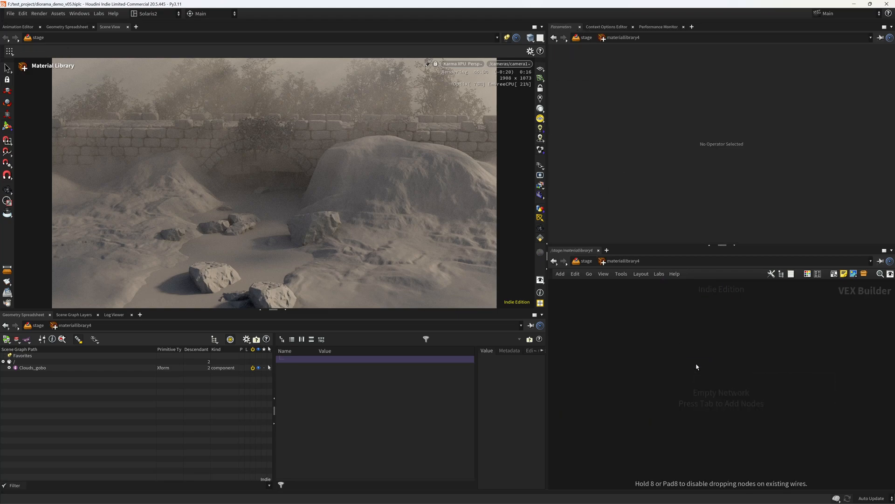
- Switch the viewport from Karma XPU back to the interactive display and save the scene
click(473, 66)
click(470, 95)
key(ctrl+s)
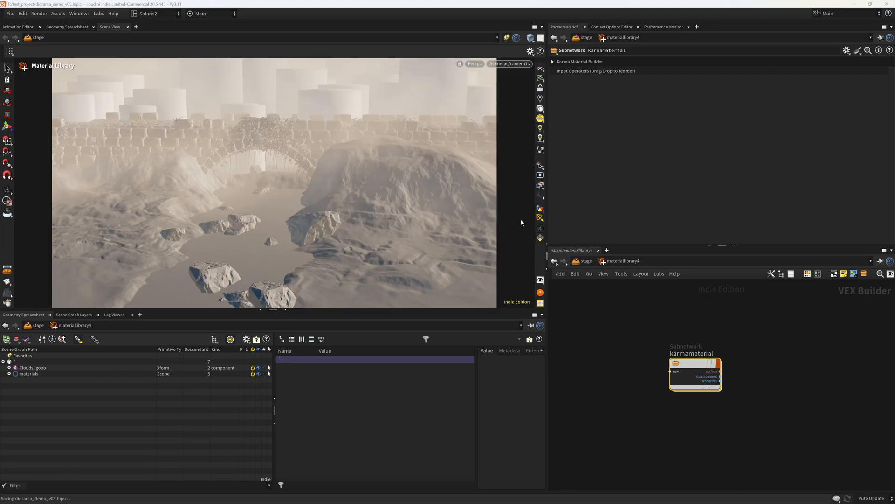
- Rename the new Karma material as clouds_MAT and open its shader network
double_click(697, 354)
text(cl)
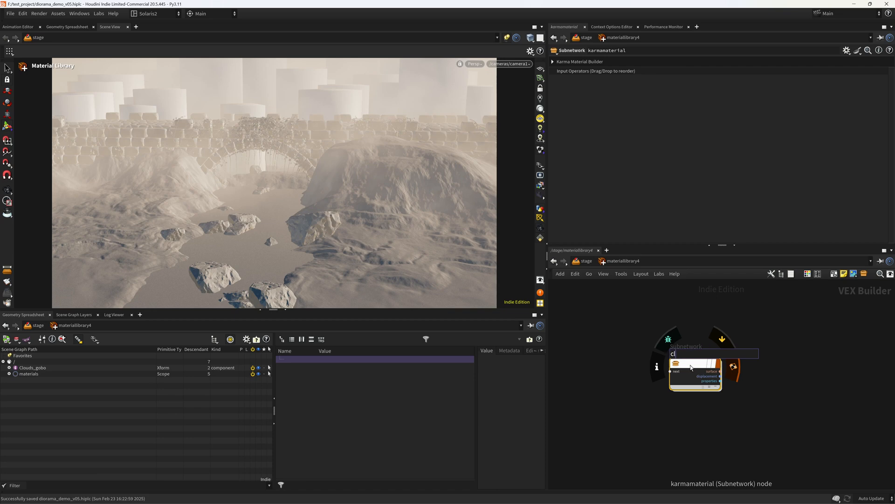
text(ouds_mat)
key(Return)
key(Return)
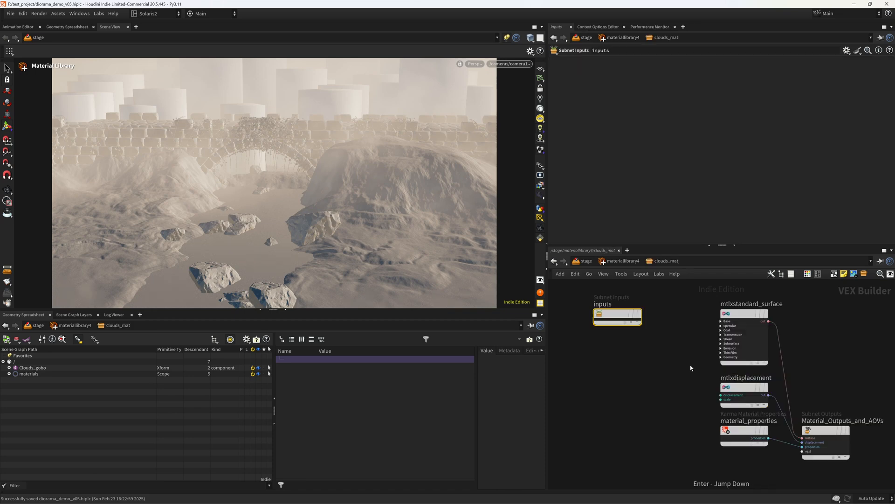
click(631, 263)
click(697, 355)
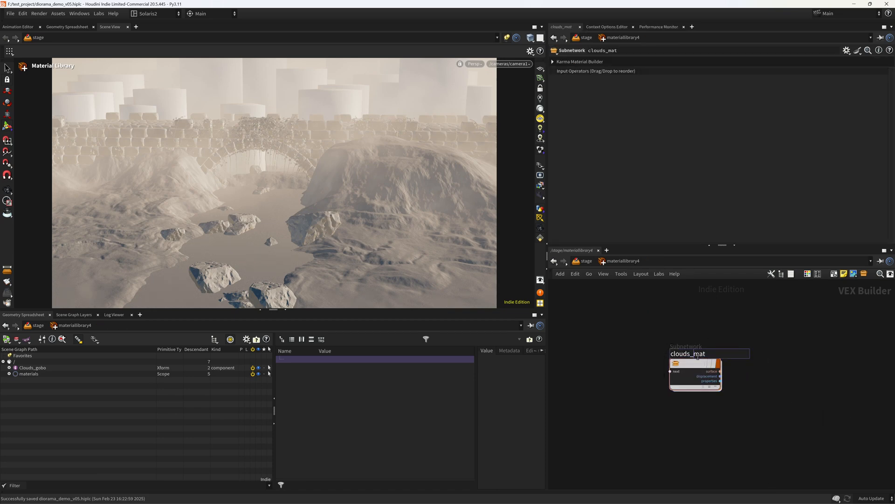
drag(695, 354, 734, 349)
text(MAT)
key(Return)
key(Return)
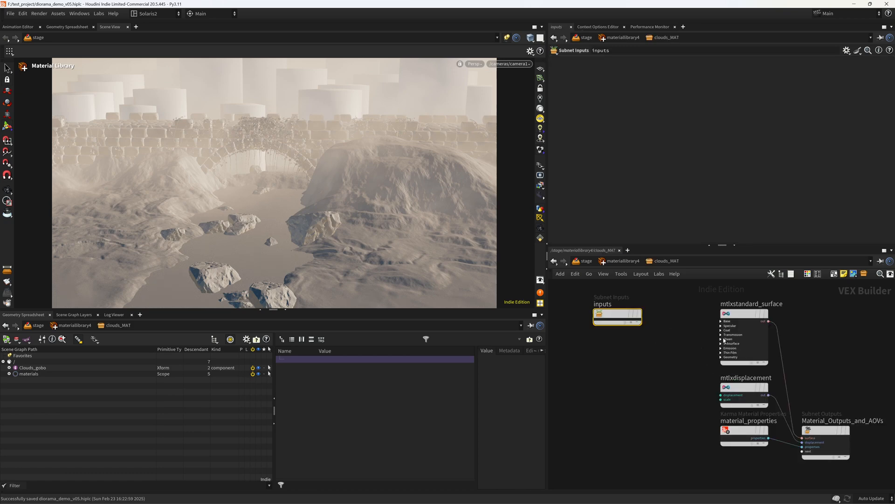
- Set the Geometry Opacity of the mtlxstandard_surface shader in clouds_MAT to 0.9
click(725, 340)
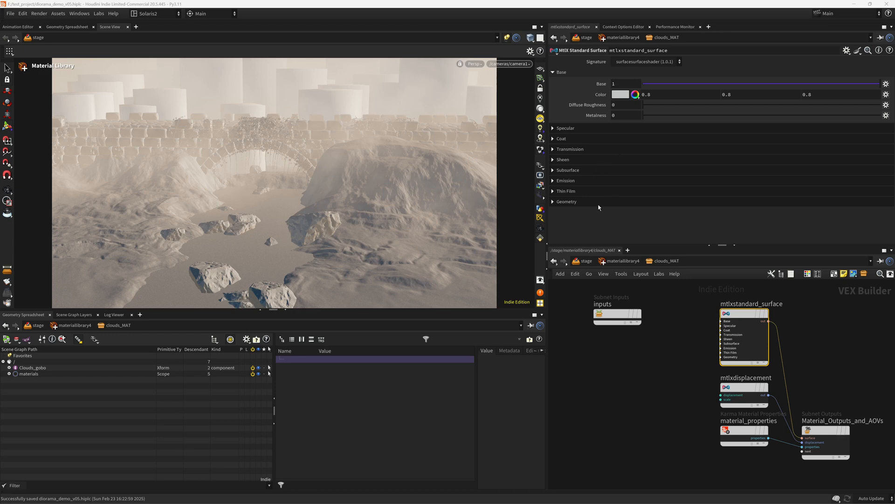
click(566, 201)
middle_drag(593, 221, 567, 224)
key(ctrl+z)
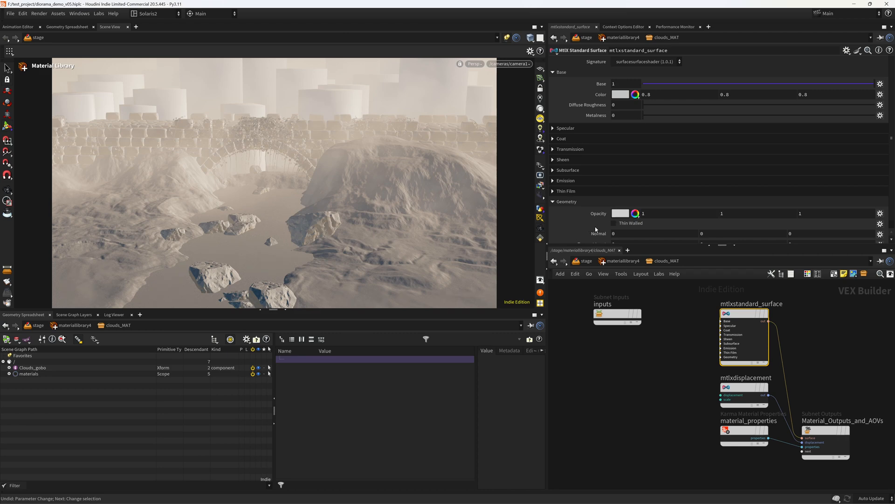
click(644, 213)
key(Tab)
text(.9)
key(Tab)
key(Return)
- Auto-fill the materials of materiallibrary4 so clouds_MAT is assigned to the gobo geometry
key(u)
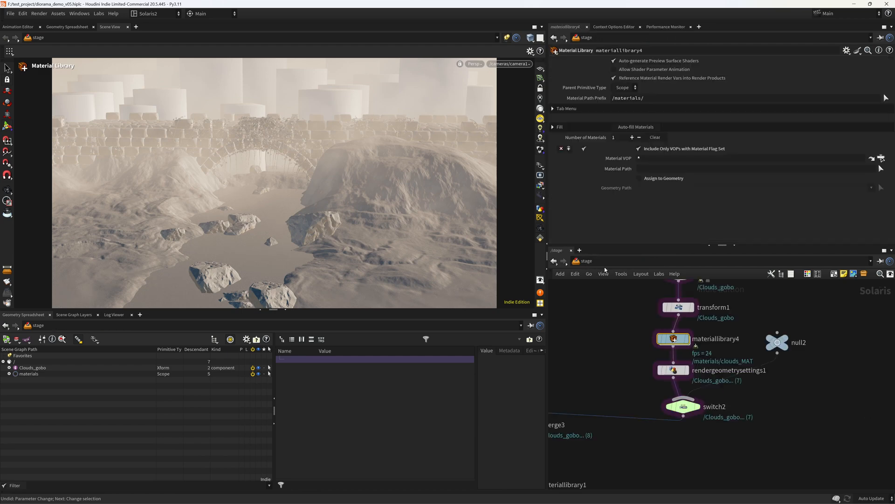
click(637, 128)
key(Return)
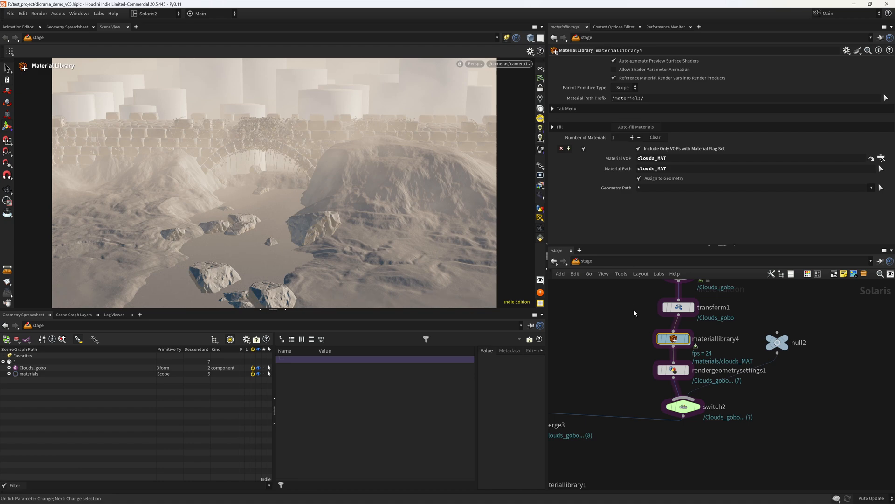
- Select the karmarendersettings node at the end of the stage network and save the scene
middle_drag(635, 313, 755, 261)
drag(595, 344, 723, 385)
middle_drag(713, 459, 714, 292)
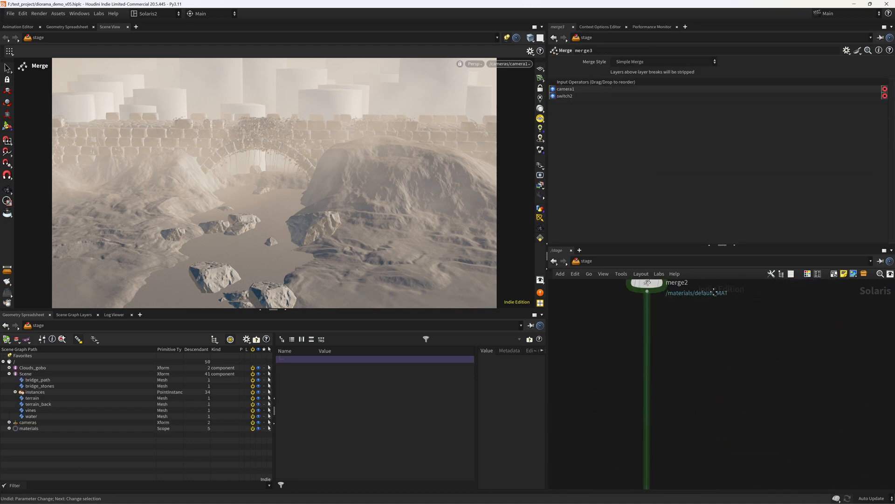
middle_drag(674, 467, 685, 305)
drag(608, 355, 670, 389)
key(ctrl+s)
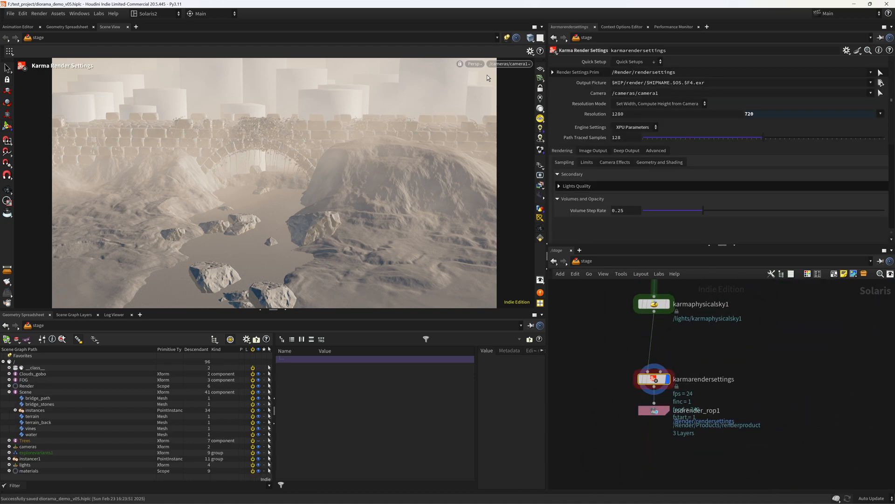
- Release the viewport from camera1 and frame the whole diorama with the cloud gobo in free perspective
click(476, 64)
click(492, 113)
click(7, 190)
right_drag(391, 220, 332, 234)
drag(332, 234, 356, 182)
- Turn off the fog by setting the Select Input of switch1 in the FOG branch to 1
middle_drag(732, 315, 647, 472)
scroll(715, 355, down, 3)
middle_drag(735, 355, 701, 396)
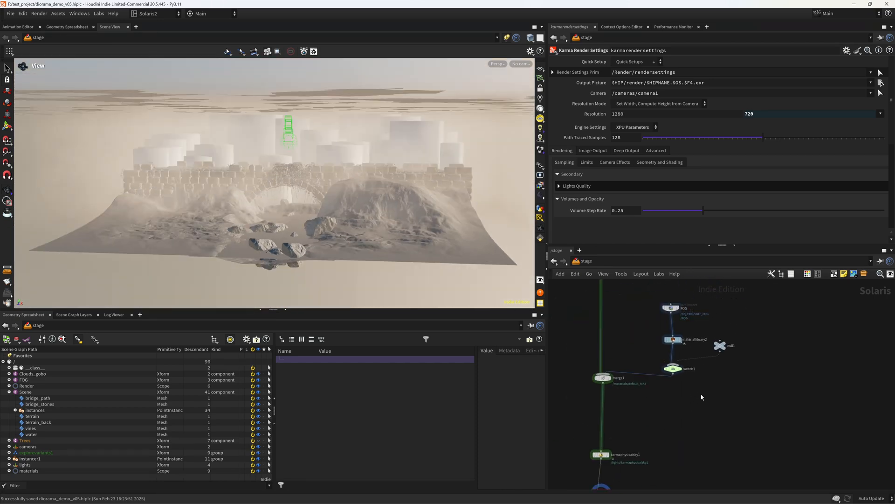
click(673, 369)
click(667, 73)
drag(339, 176, 362, 188)
middle_drag(620, 315, 584, 483)
scroll(639, 422, up, 5)
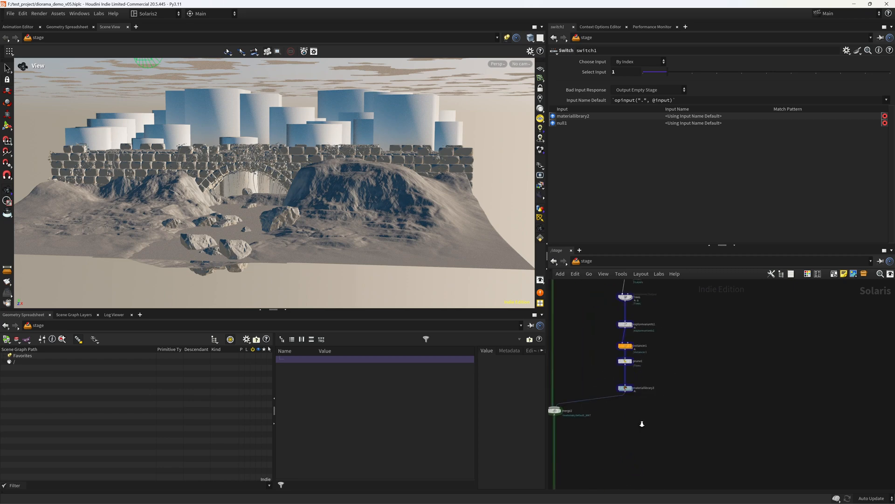
key(Tab)
text(sw)
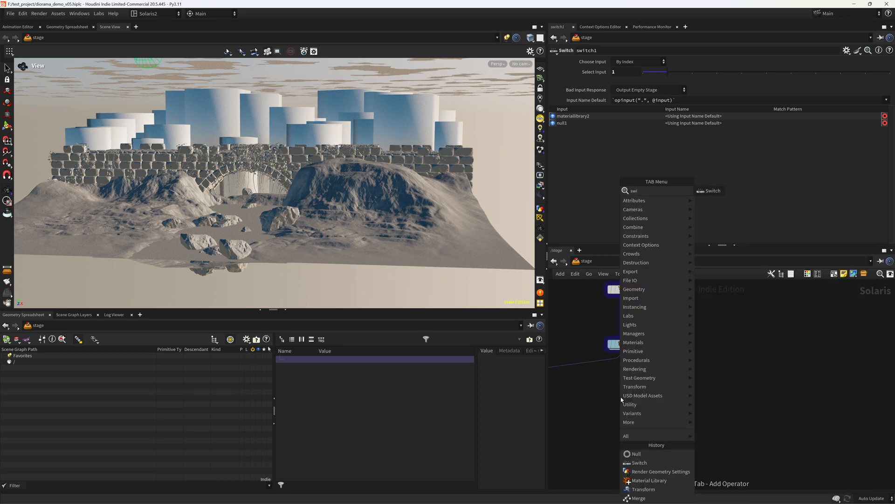
click(797, 318)
- Duplicate the FOG branch's switch1 and null1 and place the copies below materiallibrary3 in the trees branch
middle_drag(770, 430, 751, 299)
middle_drag(669, 483, 704, 300)
middle_drag(757, 354, 732, 440)
drag(753, 450, 599, 358)
alt+drag(632, 400, 731, 295)
middle_drag(741, 352, 705, 471)
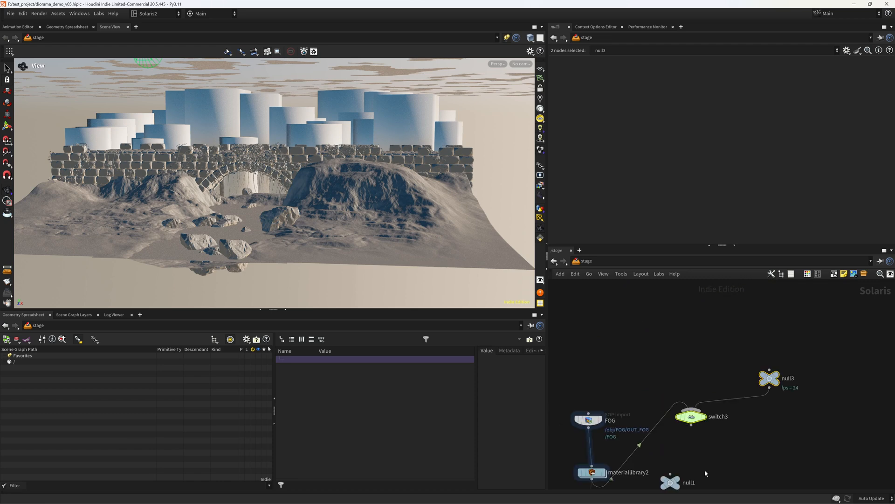
middle_drag(697, 419, 687, 451)
drag(617, 325, 620, 316)
middle_drag(618, 308, 643, 410)
scroll(641, 381, down, 1)
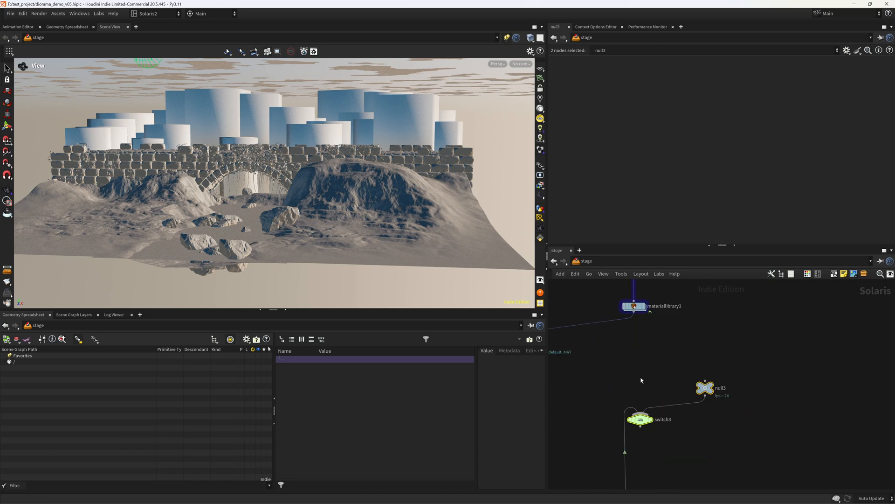
- Wire materiallibrary3 into the copied switch and the switch's output into merge2
drag(634, 413, 631, 331)
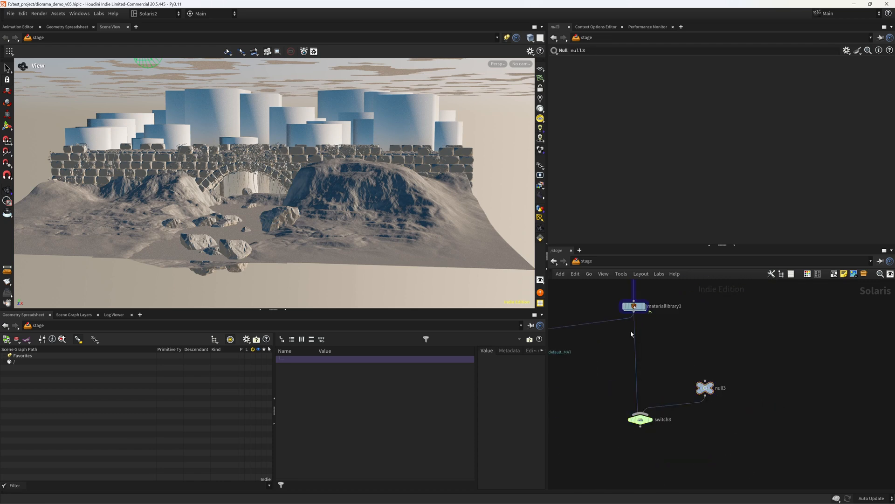
middle_drag(694, 342, 797, 360)
drag(621, 365, 629, 465)
drag(828, 468, 736, 388)
drag(745, 441, 738, 403)
- Turn off the trees by setting switch3's Select Input to 1, save the scene and inspect the diorama
drag(691, 389, 735, 413)
mouse_move(666, 72)
mouse_down()
mouse_move(647, 78)
mouse_move(668, 78)
mouse_up()
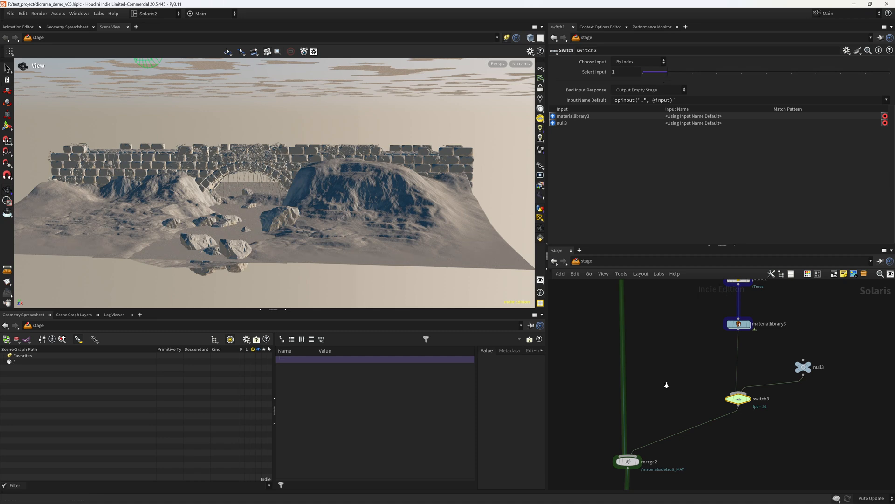
scroll(670, 384, down, 3)
right_drag(347, 205, 235, 219)
drag(235, 219, 349, 204)
key(ctrl+s)
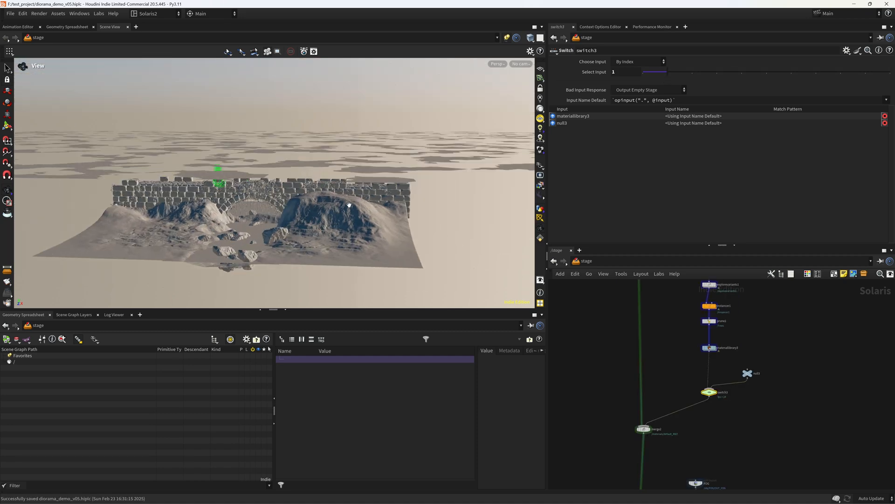
scroll(350, 203, up, 3)
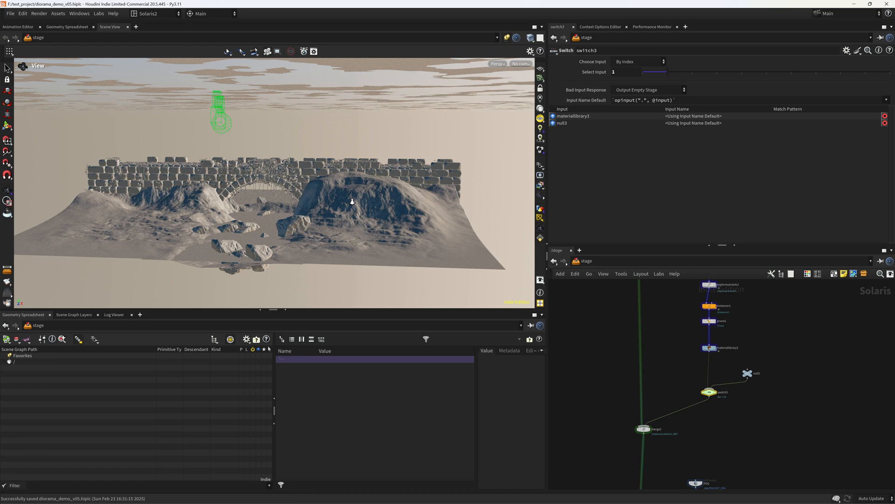
drag(353, 202, 392, 196)
- Enter the materiallibrary1 node below merge3
scroll(639, 350, down, 5)
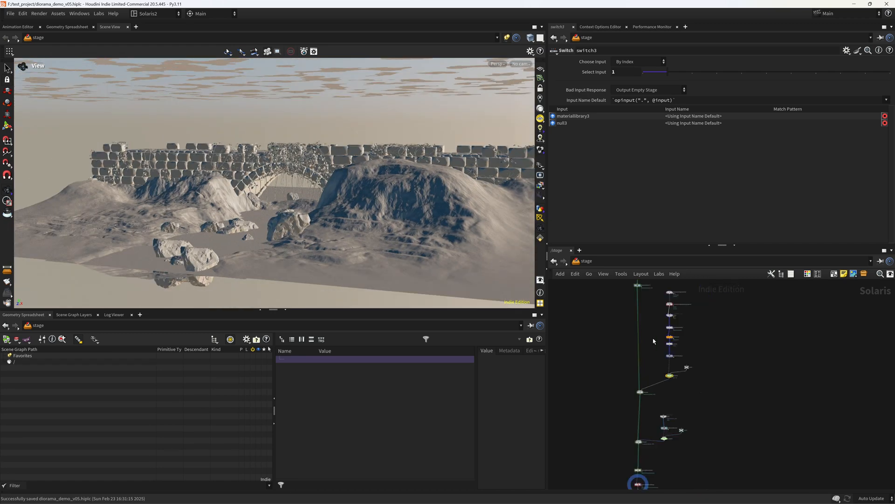
scroll(628, 380, up, 4)
click(606, 380)
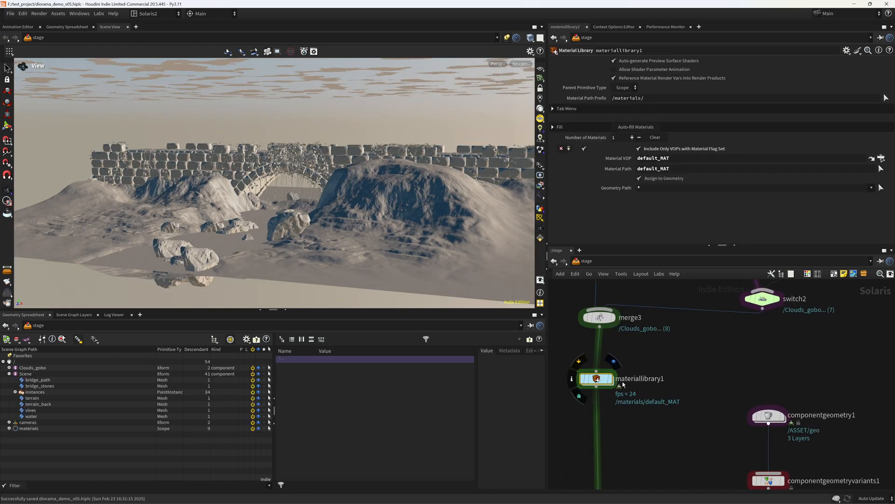
double_click(600, 382)
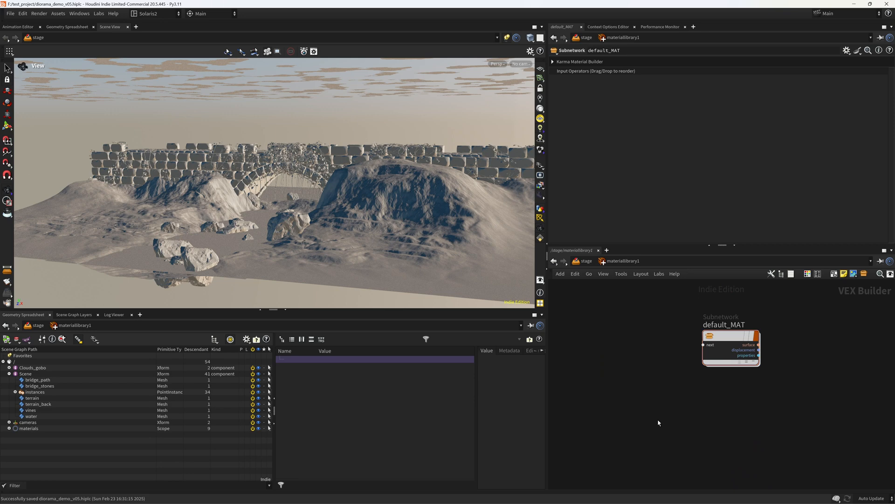
- Add a Karma Material Builder beside default_MAT, name it terrain_MAT and go inside it
key(Tab)
text(kam)
key(Return)
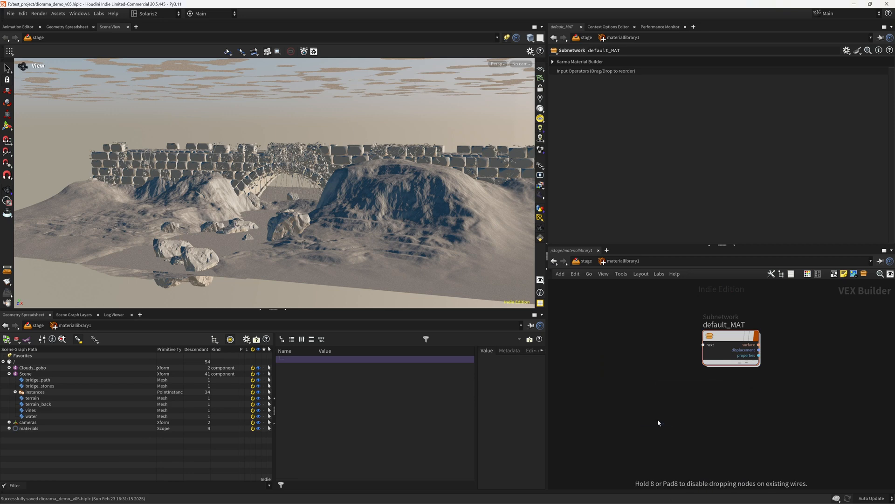
click(659, 420)
key(F2)
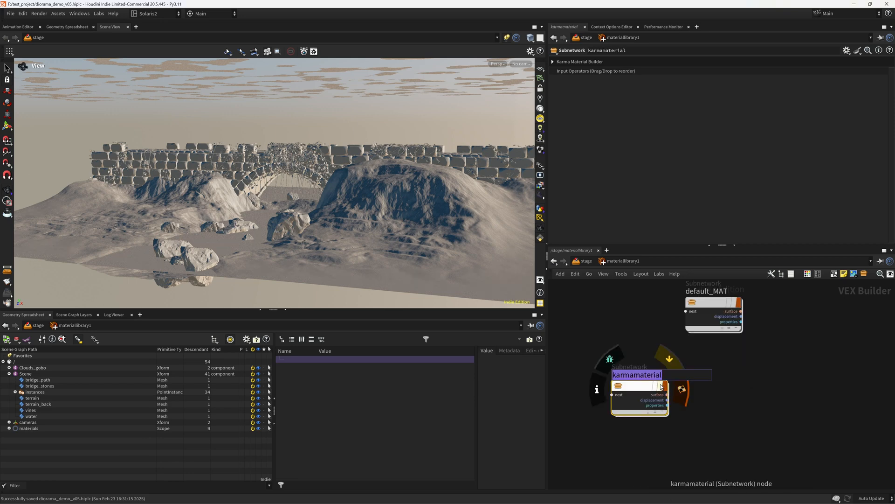
text(terrain_MAT)
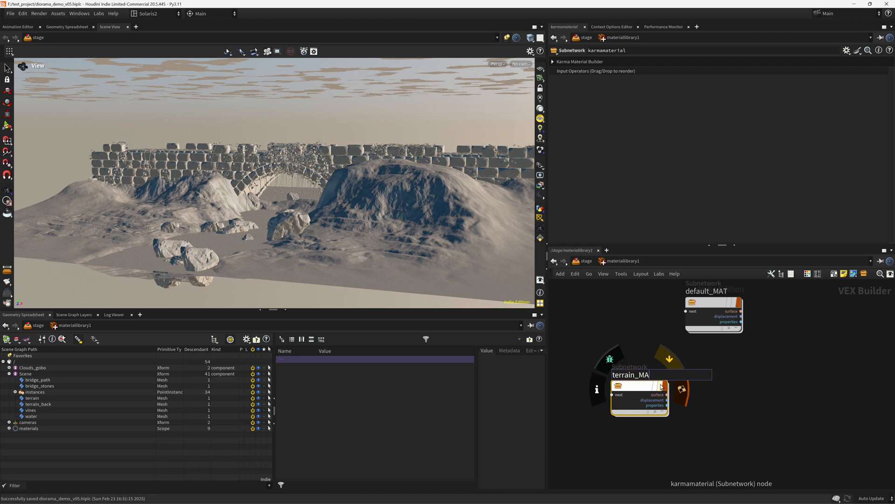
key(Return)
key(Return)
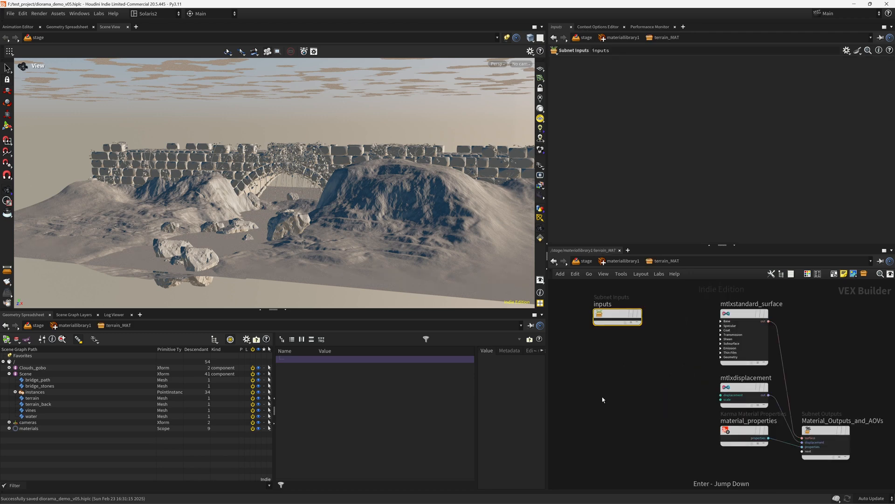
- Try out a Karma Hex-Tiled Triplanar node inside terrain_MAT and delete it again
key(Tab)
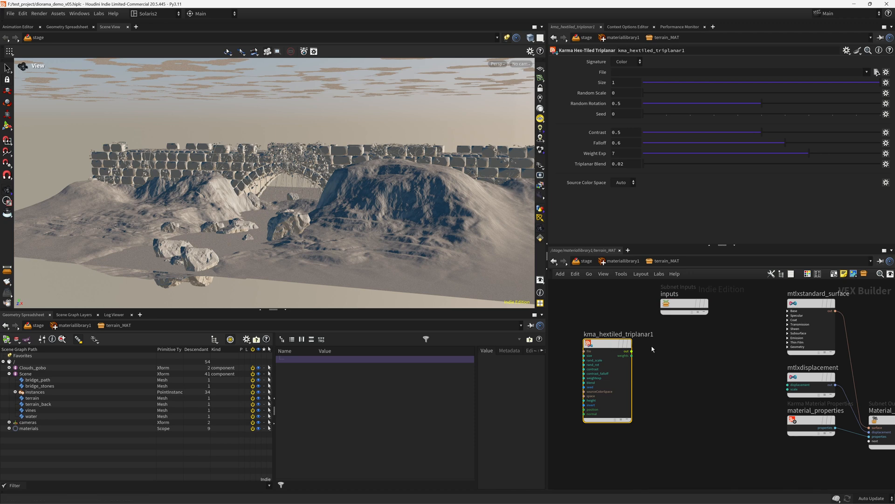
middle_drag(673, 394, 666, 359)
drag(597, 307, 596, 289)
middle_drag(631, 306, 630, 331)
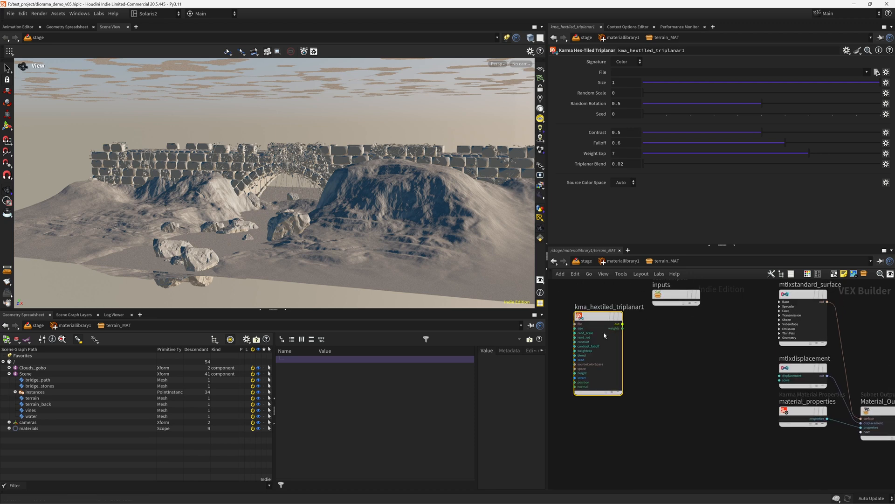
scroll(680, 355, up, 1)
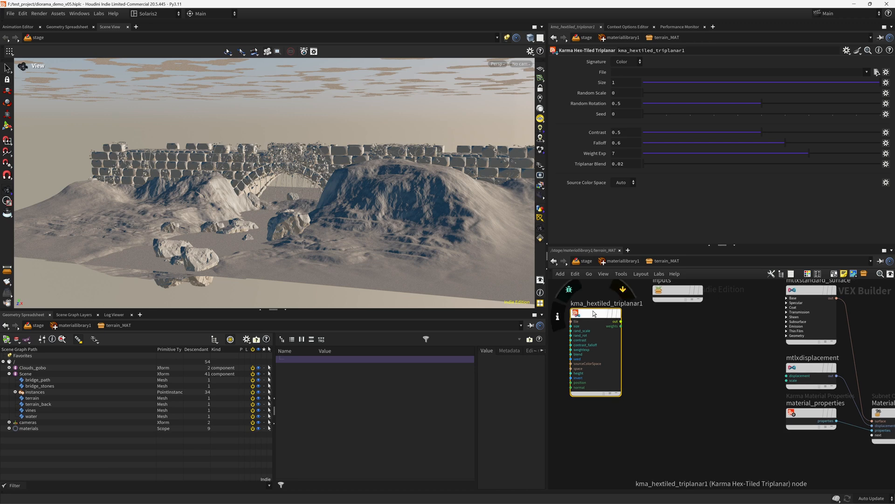
drag(594, 314, 612, 320)
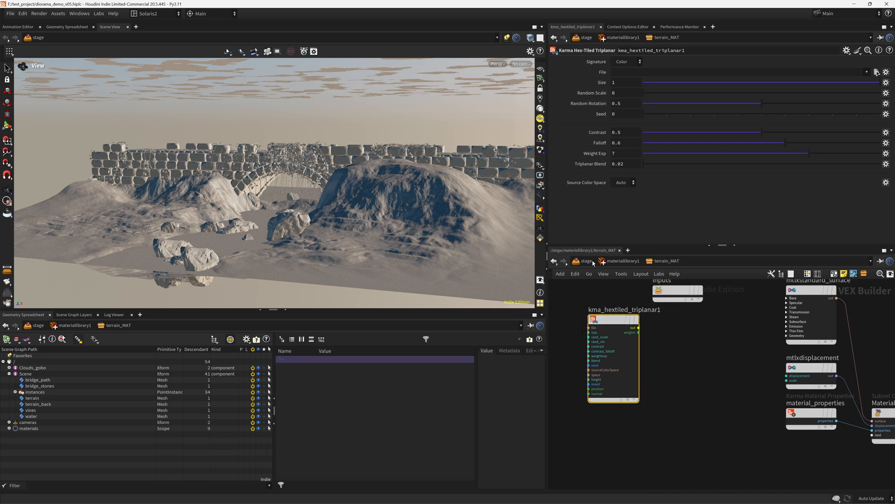
scroll(707, 368, down, 2)
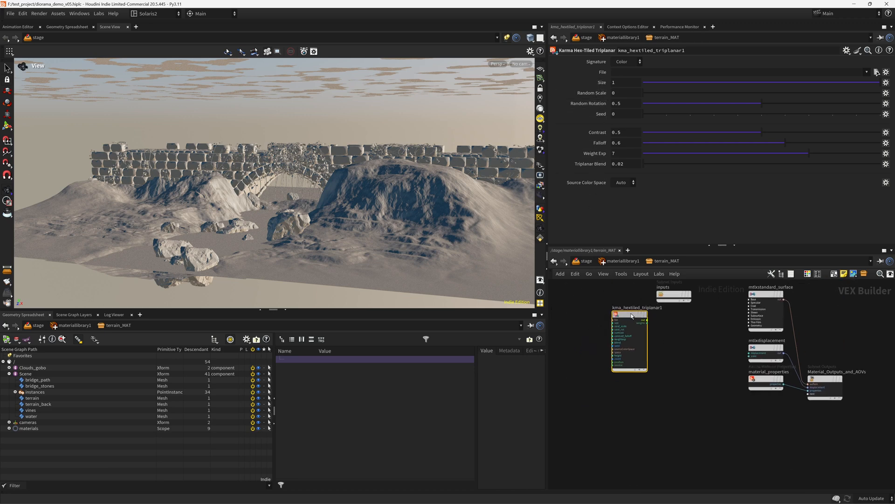
drag(643, 336, 615, 314)
scroll(670, 379, down, 2)
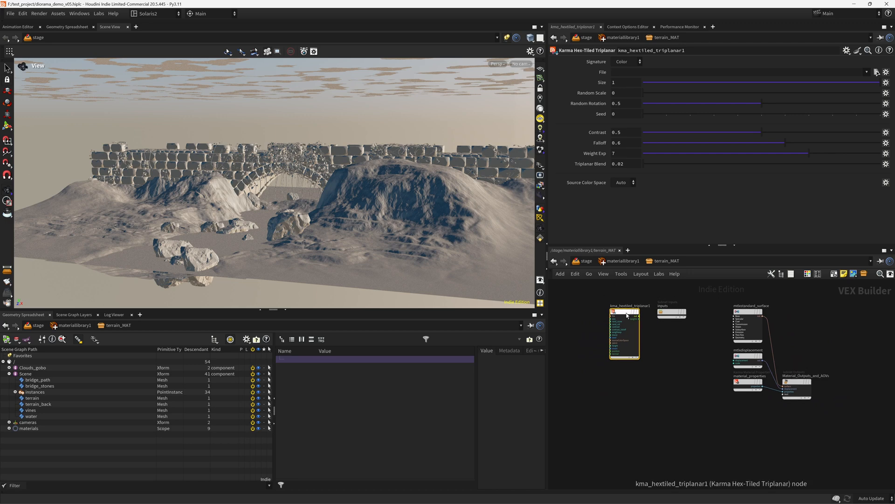
key(Delete)
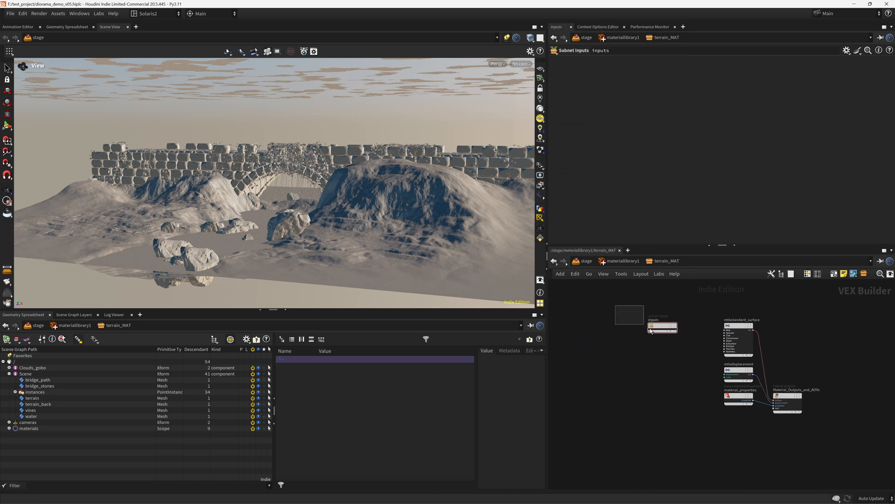
- Reveal the Custom shelf tools and return to the network inside materiallibrary1
click(166, 22)
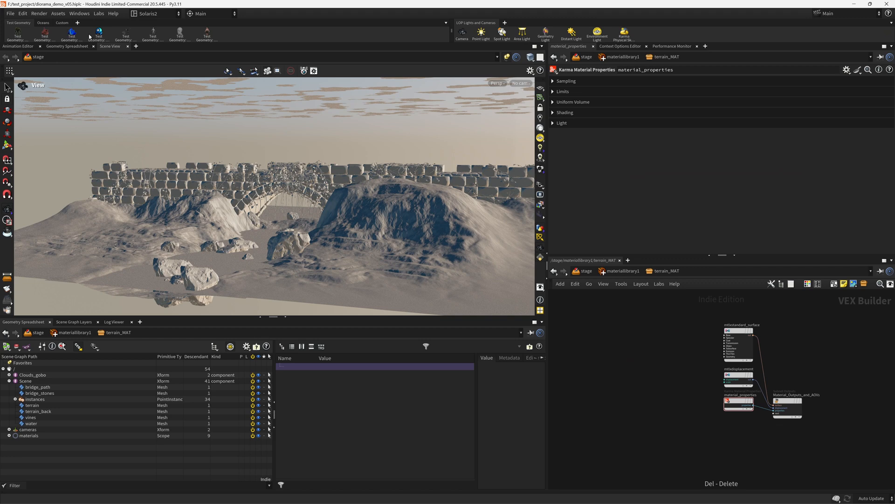
click(63, 24)
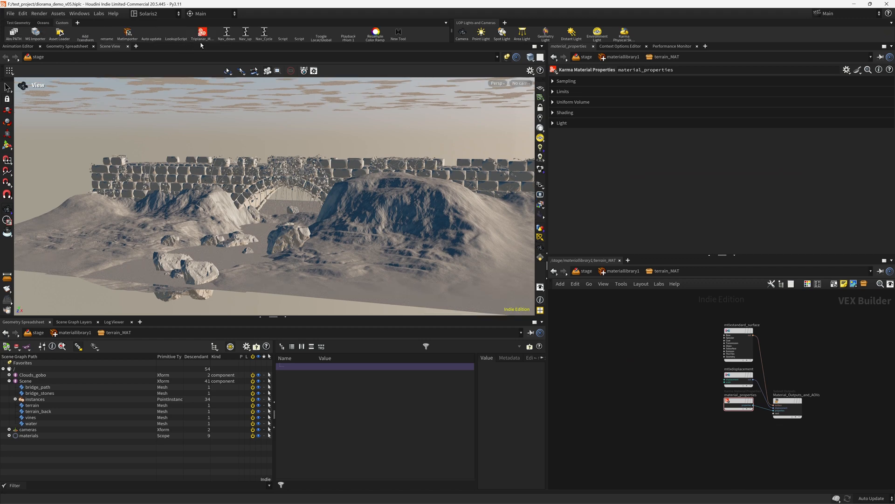
click(202, 35)
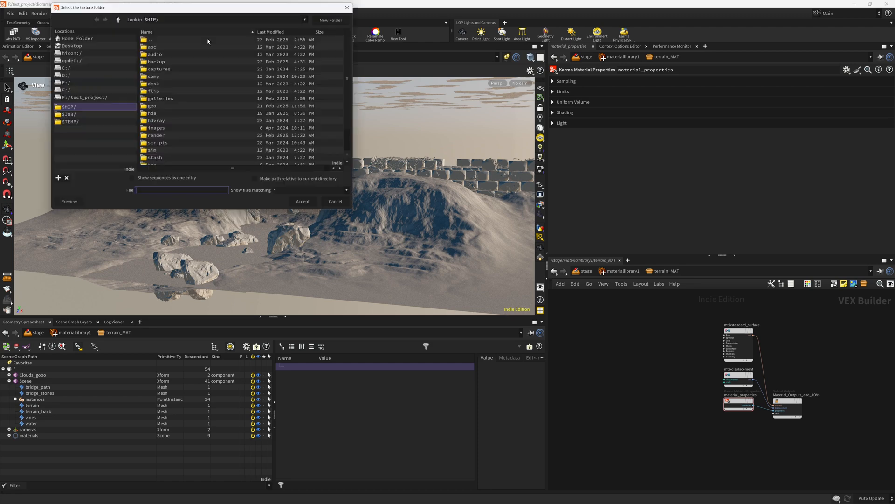
click(349, 6)
key(u)
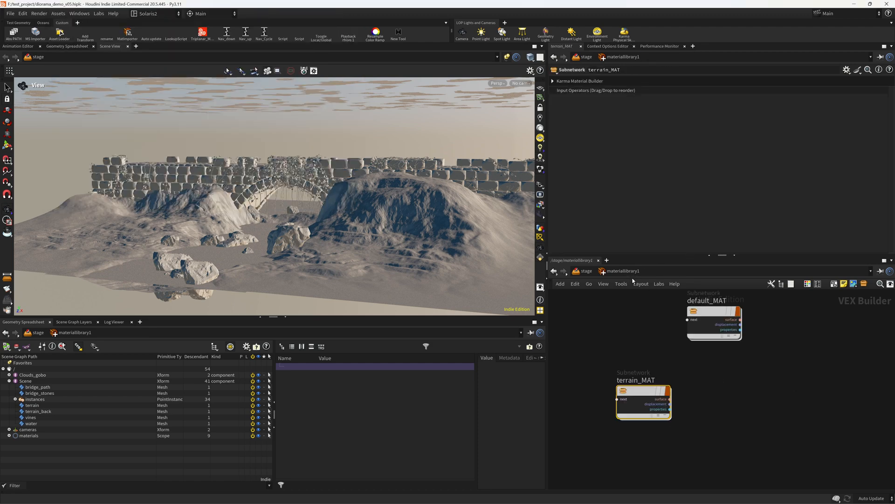
click(587, 271)
double_click(602, 384)
click(719, 408)
- Generate a material with the custom Triplanar tool from the texture folder F:/TEXTURES/Downloaded/surface/rock_cliff_ve4kbgeg/
click(203, 36)
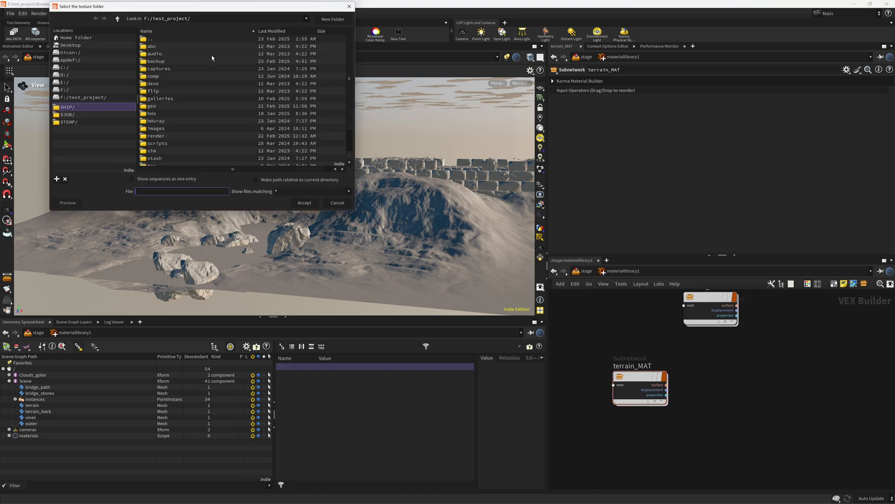
drag(208, 19, 42, 17)
text(F:/TEXTURES/Downloaded/surface/rock_cliff_ve4kbgeg/)
key(Return)
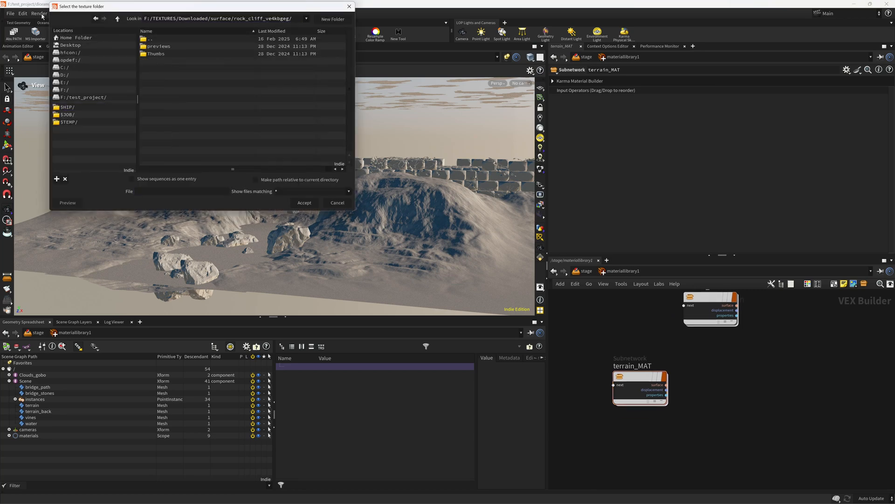
drag(266, 18, 290, 18)
click(305, 205)
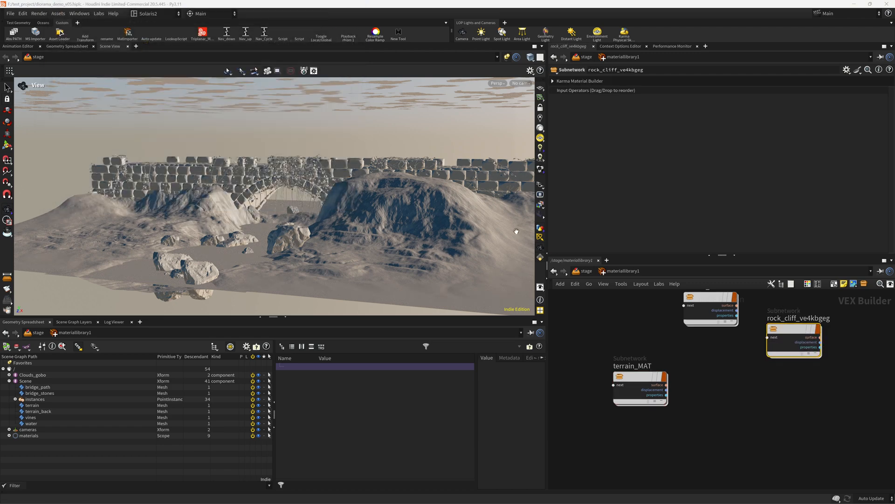
- Delete the old terrain_MAT subnetwork, rename rock_cliff_ve4kbgeg to terrain_MAT and place it below default_MAT
middle_drag(795, 339, 718, 368)
middle_drag(573, 373, 635, 364)
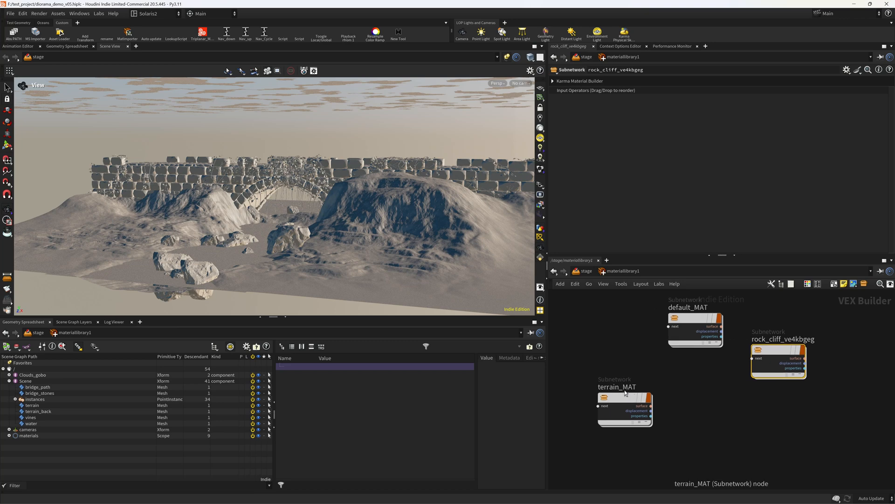
double_click(618, 387)
key(ctrl+c)
click(634, 401)
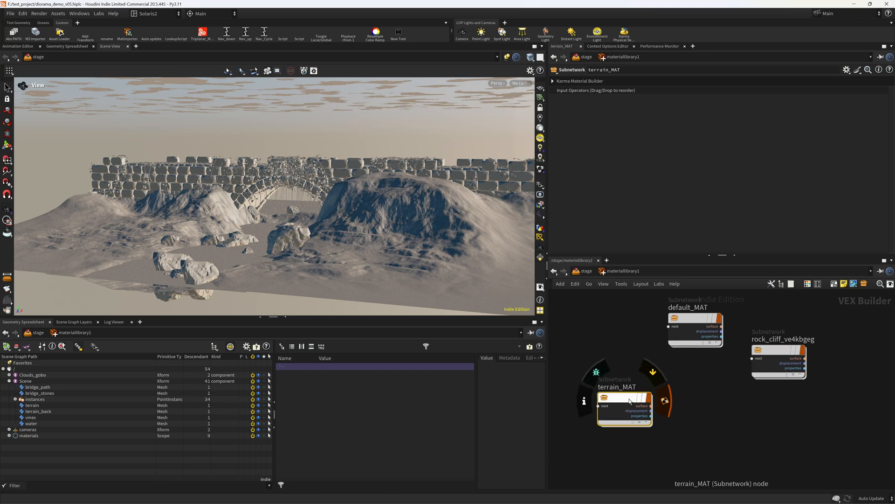
key(Delete)
key(ctrl+v)
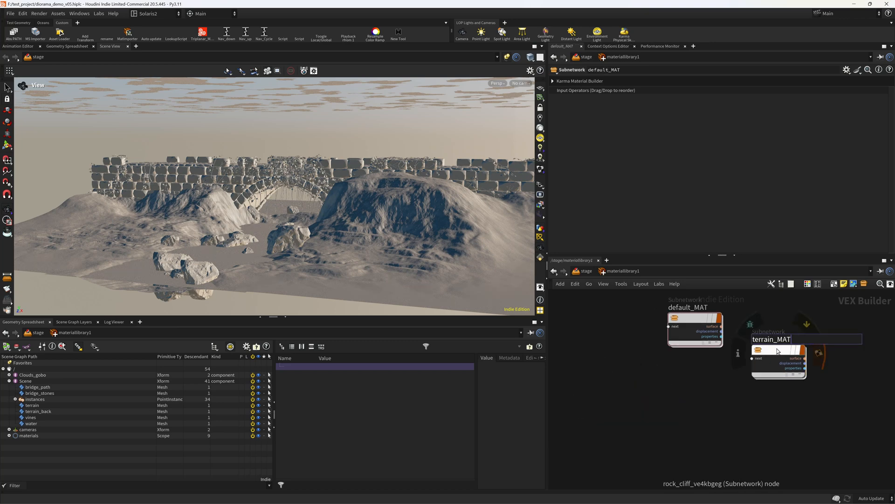
key(Return)
drag(769, 352, 674, 367)
- Go inside the new terrain_MAT and examine its triplanar texture nodes, their linked parameters and the output connections
double_click(675, 367)
right_drag(637, 352, 676, 352)
middle_drag(688, 325, 606, 277)
click(673, 338)
middle_drag(610, 439, 611, 332)
click(668, 376)
middle_drag(628, 483, 620, 355)
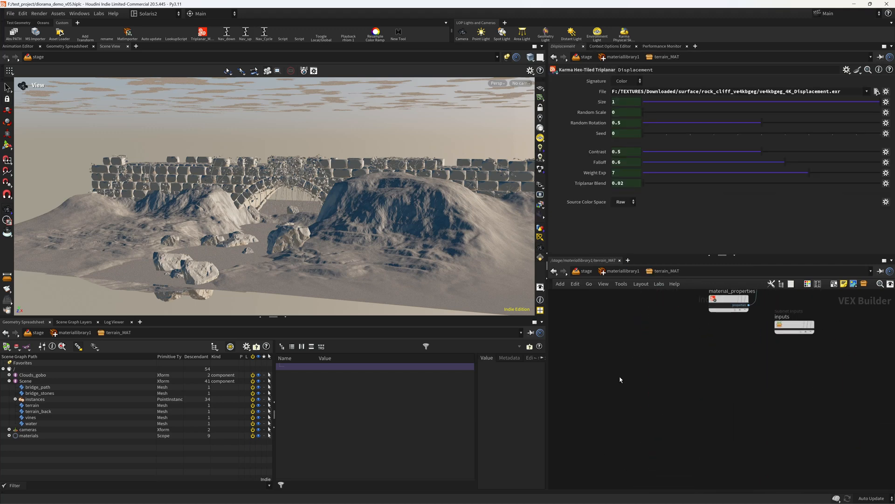
middle_drag(743, 330, 656, 414)
click(636, 387)
click(709, 405)
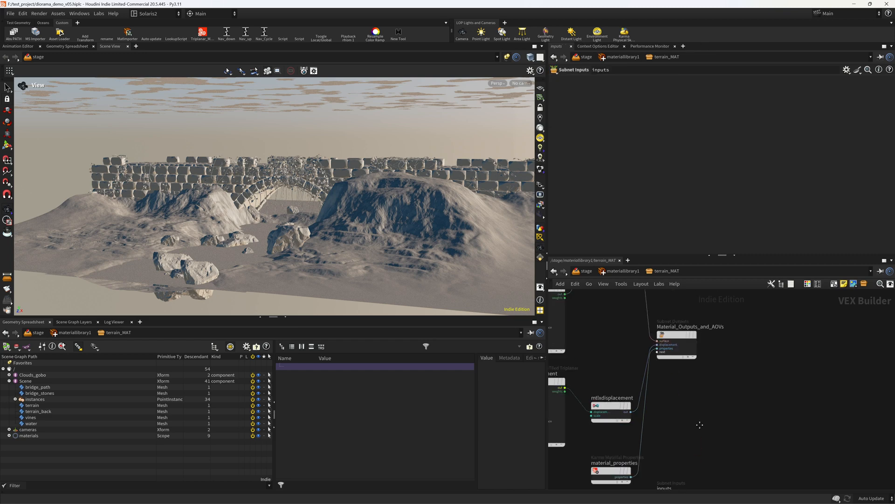
scroll(728, 387, down, 4)
scroll(715, 358, up, 2)
middle_drag(677, 341, 766, 389)
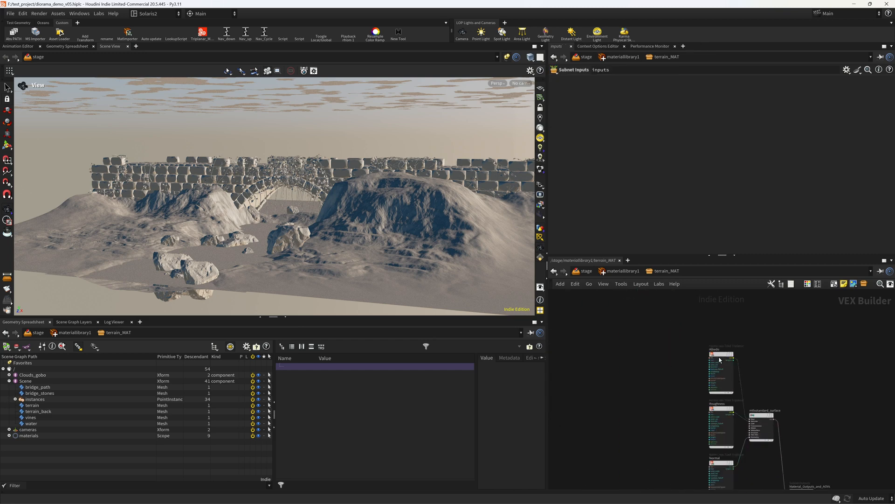
- Move the Albedo node clear, set its Size to 2 and check the linked Size on the other texture nodes
drag(721, 359, 615, 332)
click(724, 421)
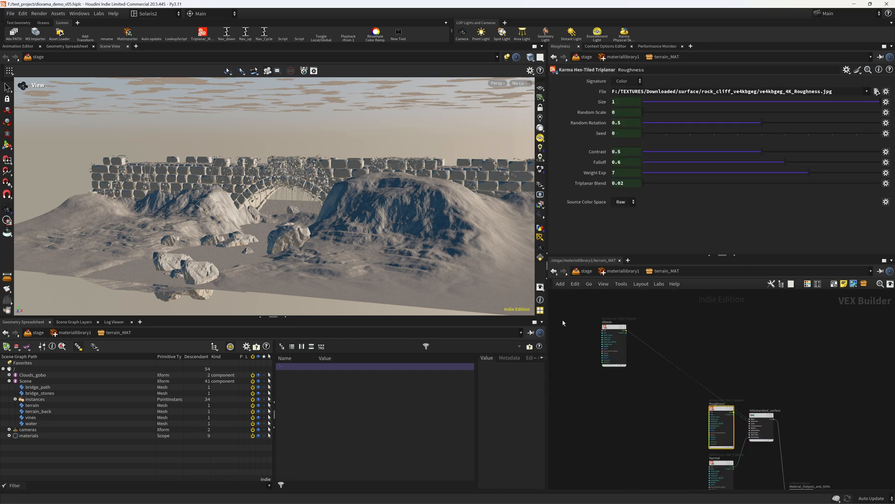
click(614, 344)
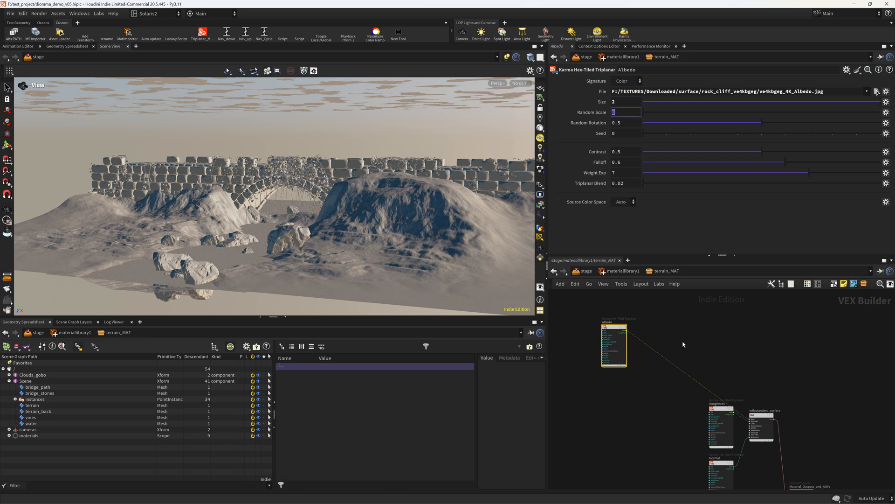
click(722, 422)
middle_drag(642, 453, 608, 337)
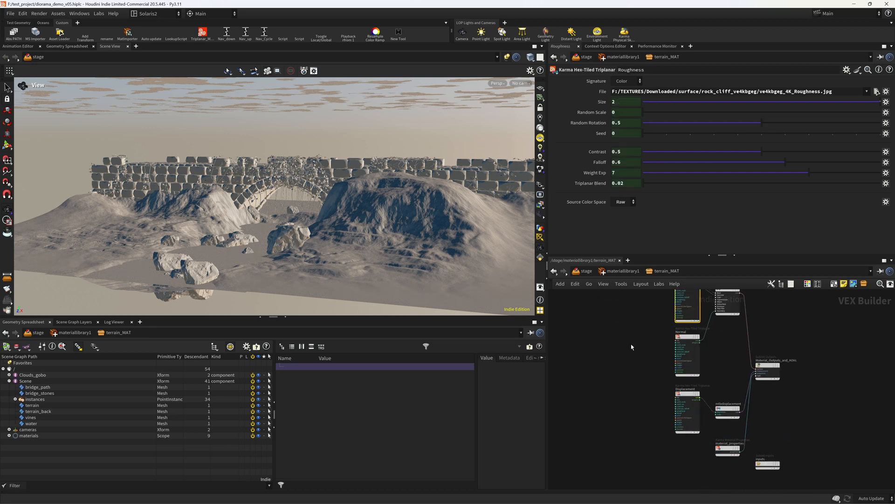
drag(632, 344, 681, 360)
middle_drag(627, 406, 622, 385)
drag(622, 384, 679, 373)
middle_drag(605, 350, 608, 385)
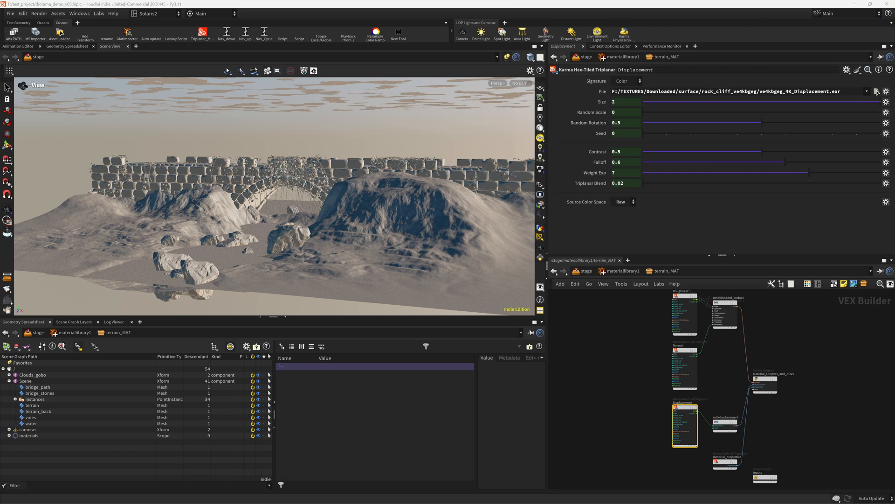
- Return to the stage, auto-fill the Material Library's materials and assign terrain_MAT to the geometry path /Scene/terrain
key(u)
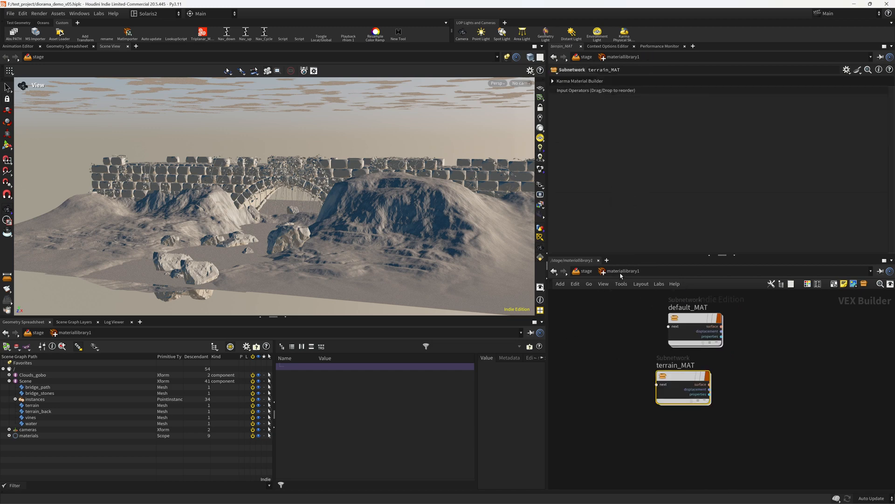
click(587, 272)
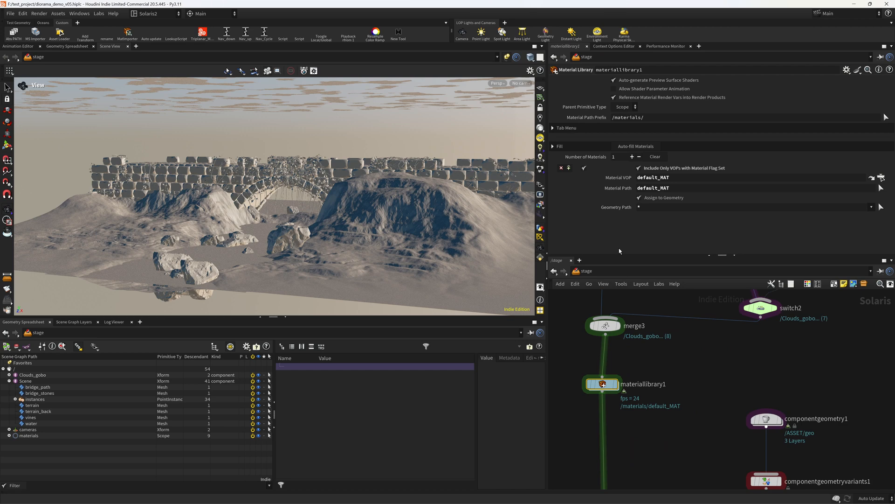
click(645, 147)
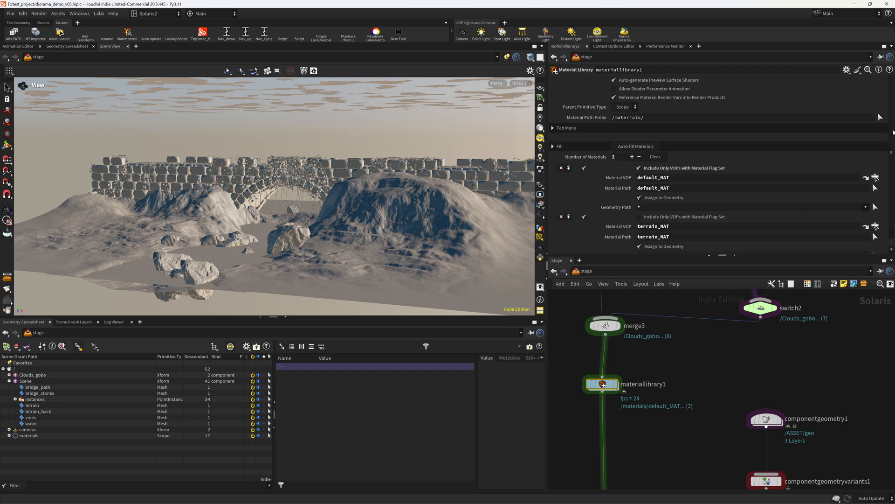
scroll(746, 210, down, 1)
click(655, 247)
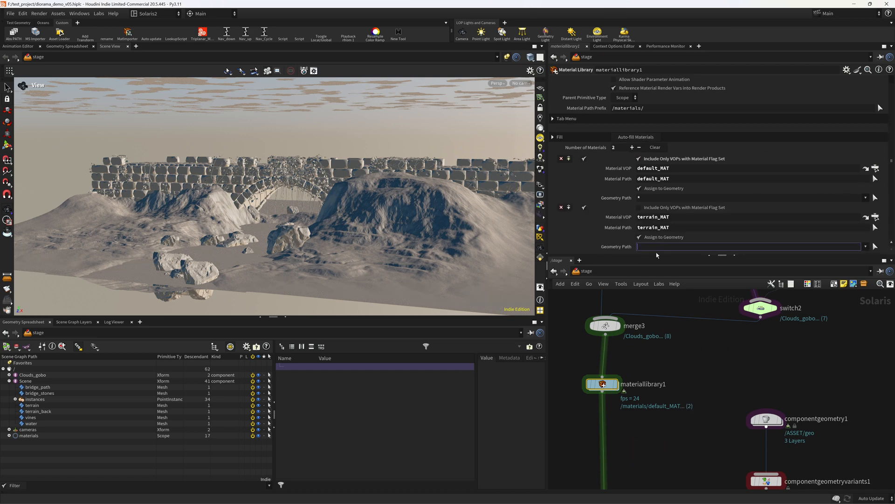
drag(34, 405, 656, 248)
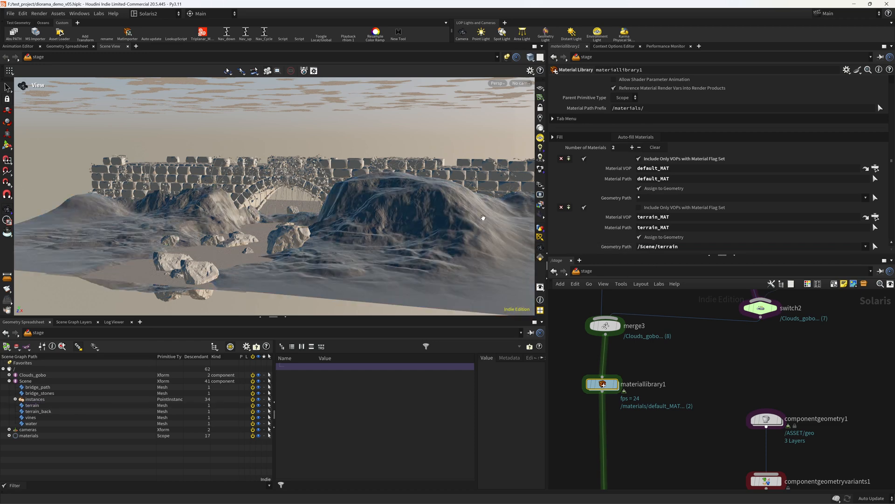
- Display the stage at the materiallibrary1 node and view the terrain from a higher angle
scroll(429, 216, up, 5)
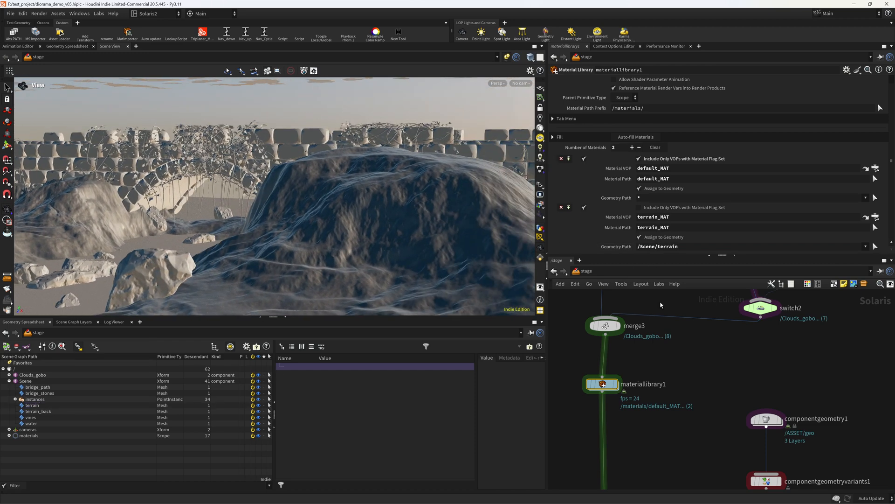
scroll(660, 305, down, 10)
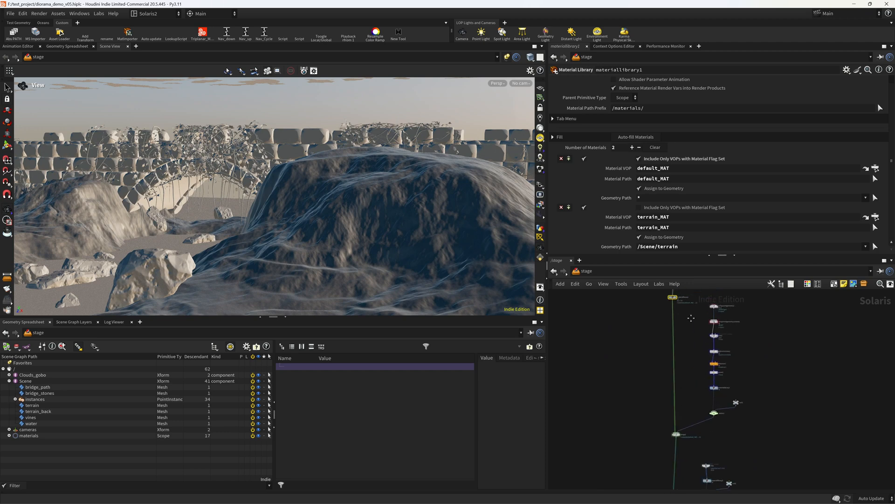
middle_drag(691, 318, 673, 374)
scroll(662, 357, up, 5)
click(648, 361)
scroll(407, 201, down, 4)
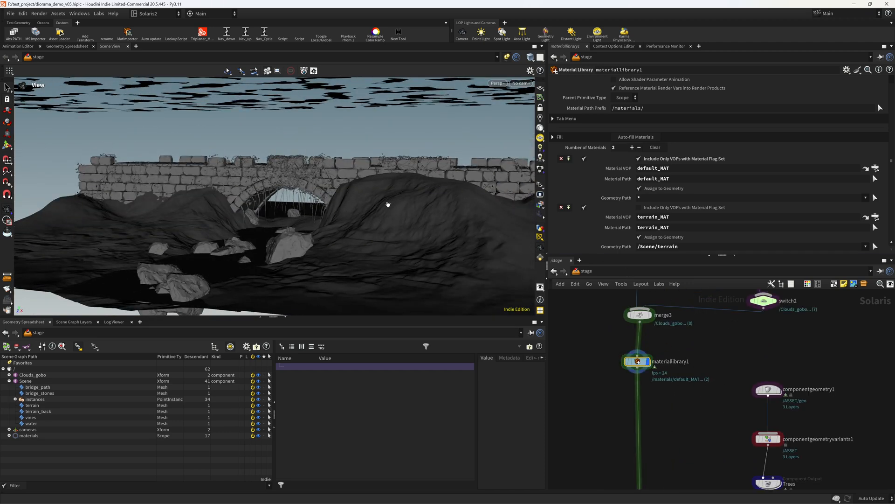
drag(388, 204, 359, 233)
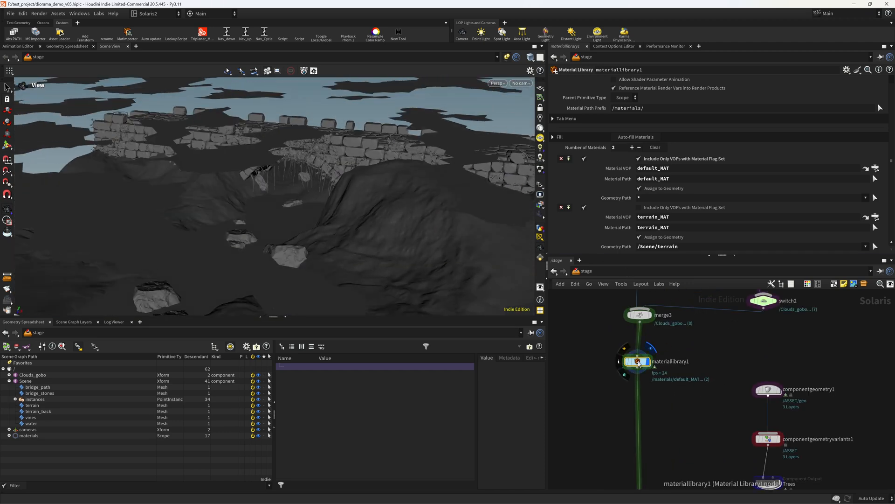
- Inside terrain_MAT, cut the connection between the Displacement texture node and mtlxdisplacement
double_click(639, 363)
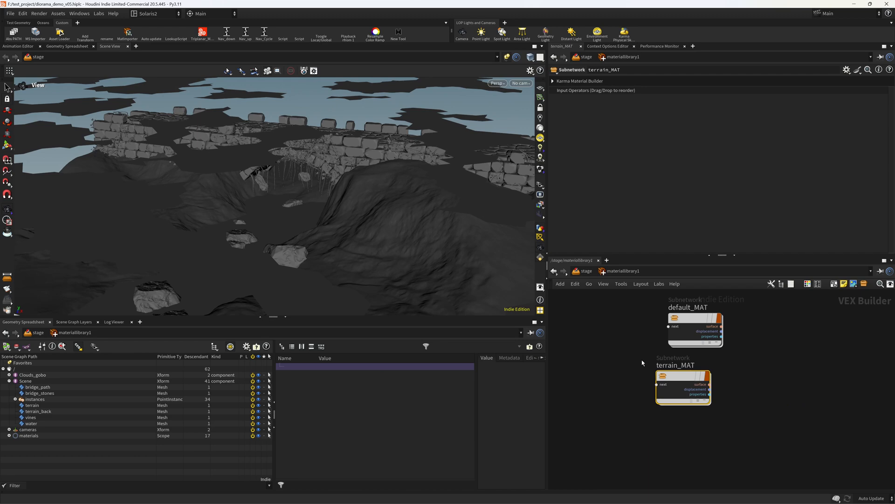
double_click(683, 377)
key(y)
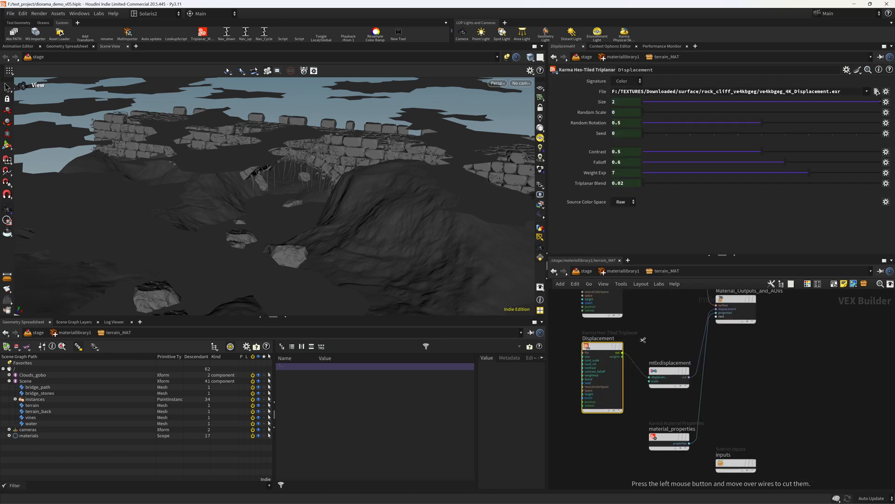
drag(643, 340, 649, 417)
right_drag(368, 223, 488, 212)
drag(487, 212, 452, 220)
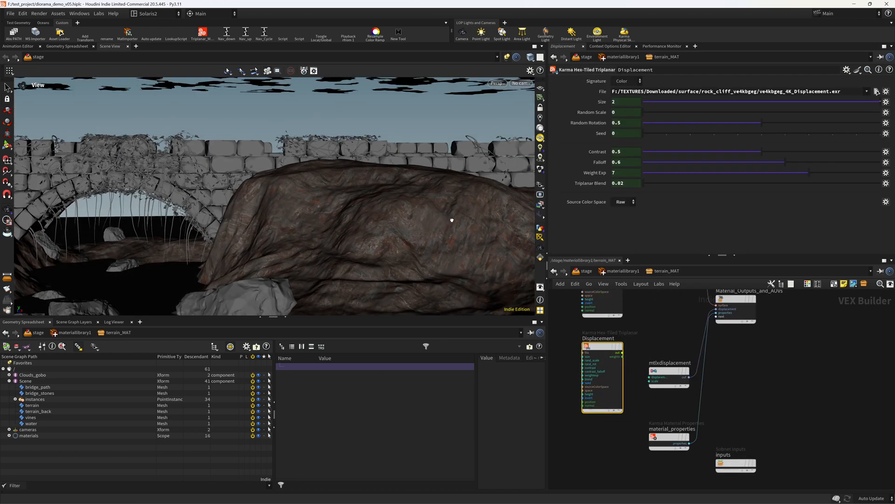
- Turn off scene lighting in the viewport to show the rocky hill's texture unlit
right_drag(452, 220, 474, 225)
click(540, 118)
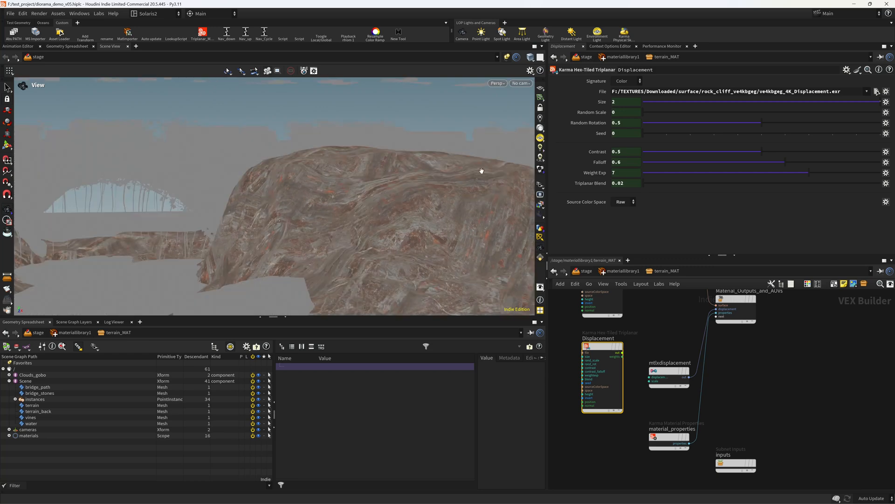
drag(482, 171, 404, 239)
- Set the Random Rotation of the Albedo hex-tiled triplanar node to 0
scroll(654, 358, down, 5)
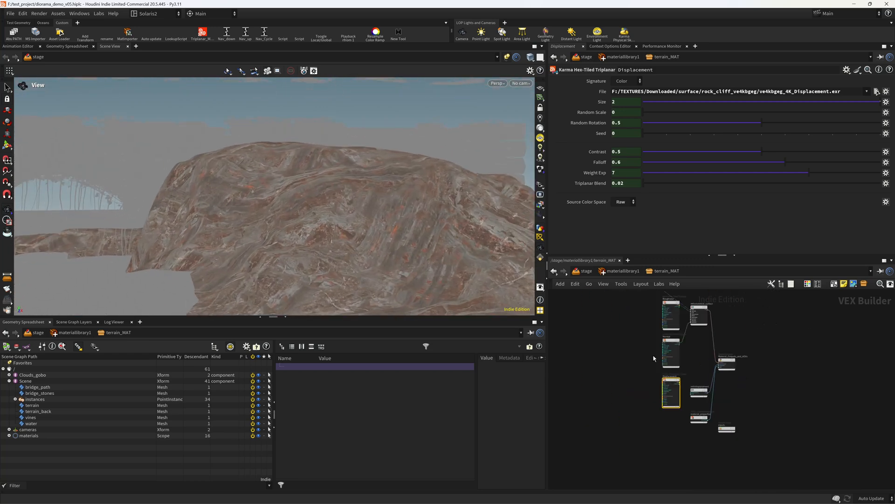
middle_drag(654, 358, 669, 470)
click(615, 381)
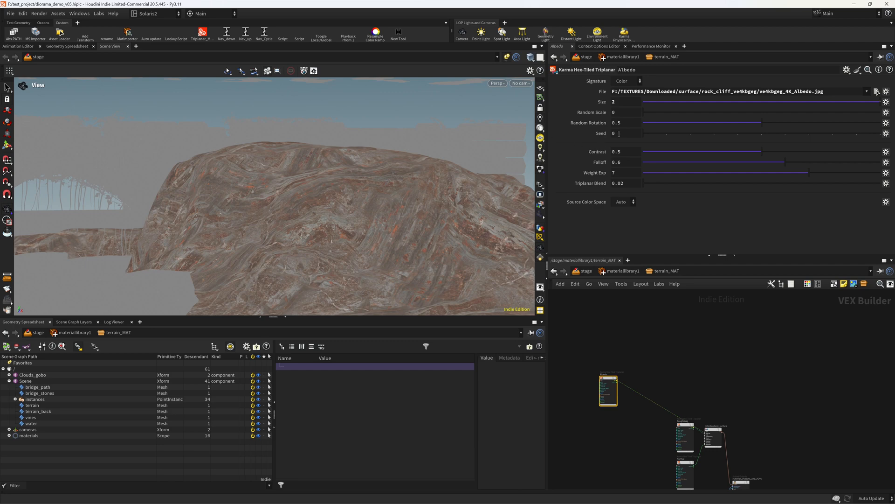
drag(625, 123, 476, 141)
text(0)
key(Tab)
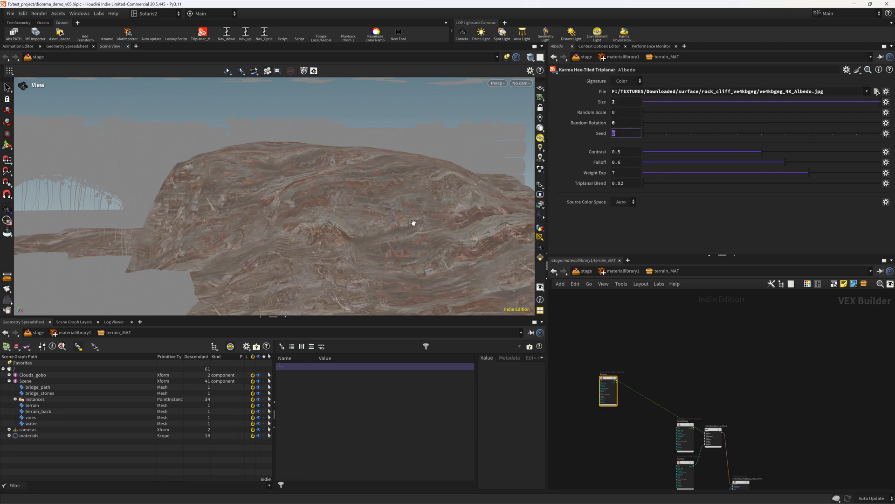
mouse_move(413, 223)
mouse_down()
mouse_move(393, 236)
mouse_move(401, 230)
mouse_up()
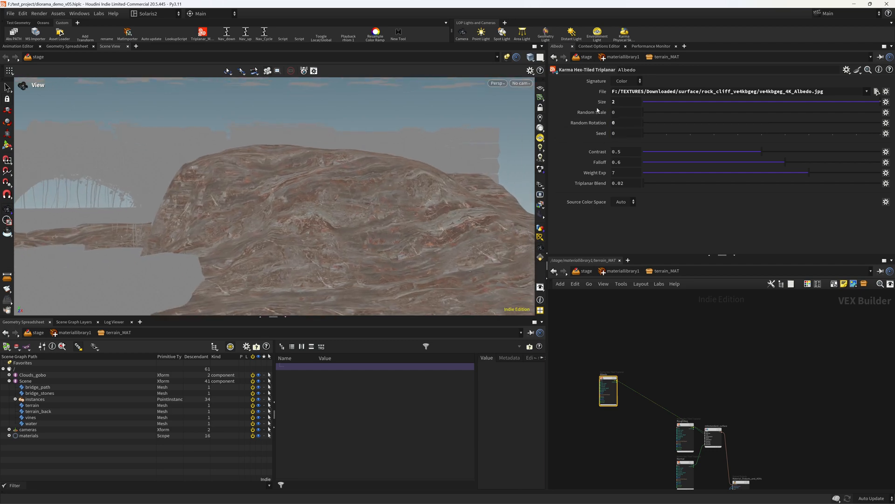
- Set the Albedo node's Seed to 3 and its Triplanar Blend to 0.756
drag(665, 134, 711, 135)
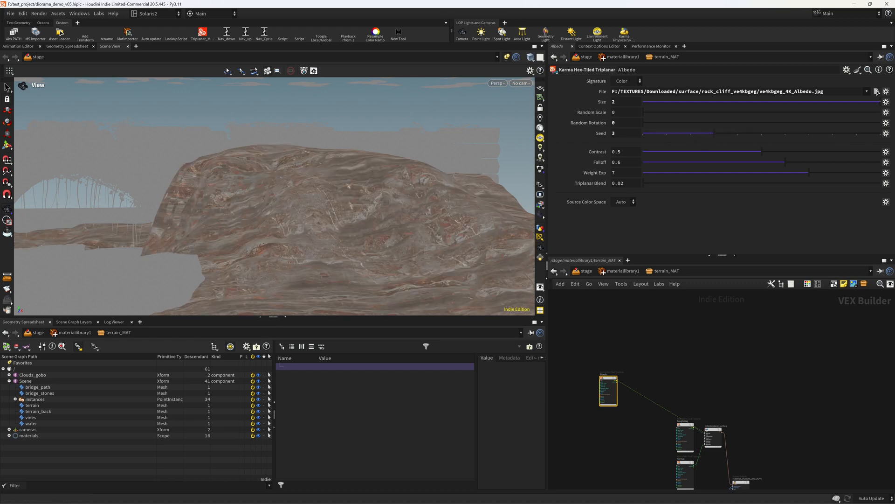
drag(644, 183, 662, 185)
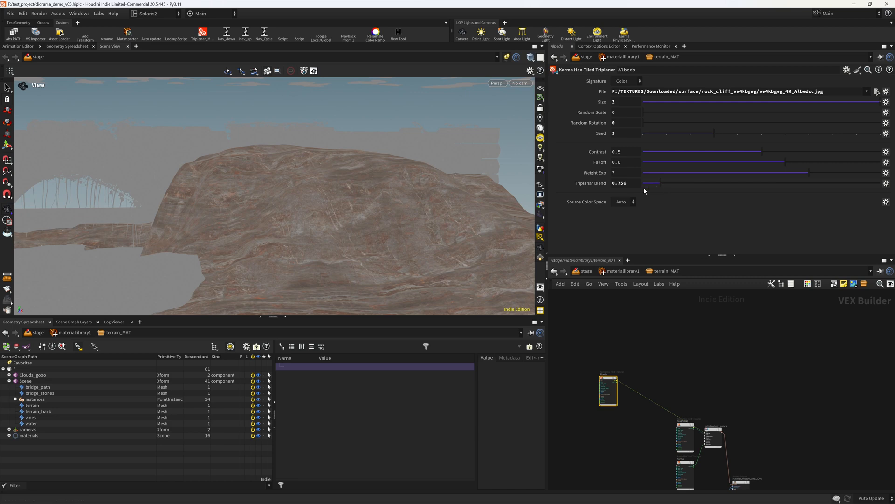
drag(367, 202, 324, 216)
- Move the Roughness and Normal texture nodes away from the surface shader and check their linked parameters and the tiling on the terrain
middle_drag(640, 415, 595, 328)
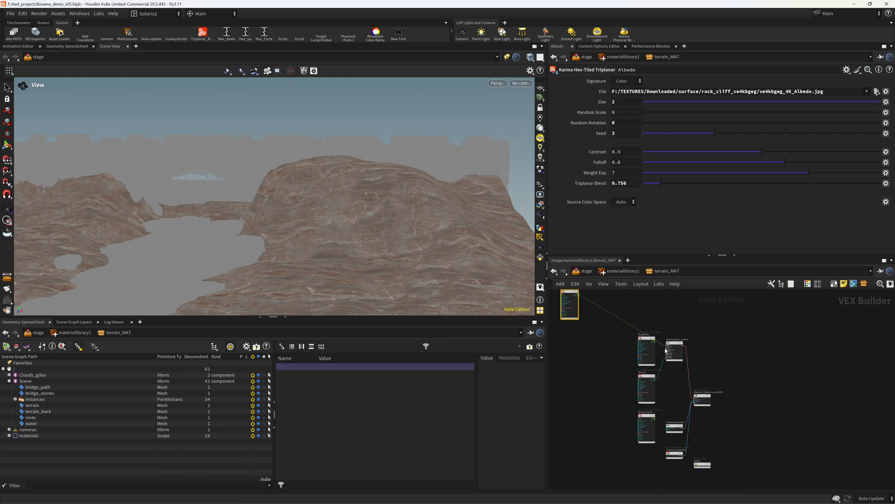
drag(650, 344, 586, 353)
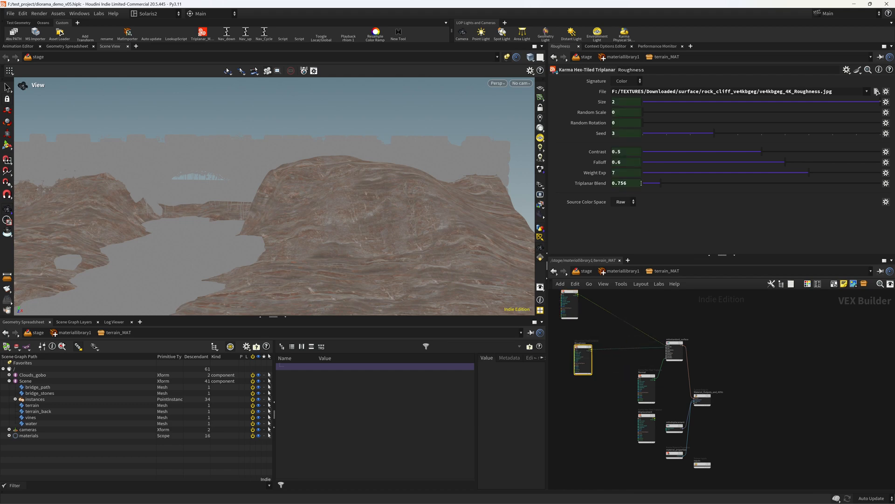
drag(648, 376, 580, 393)
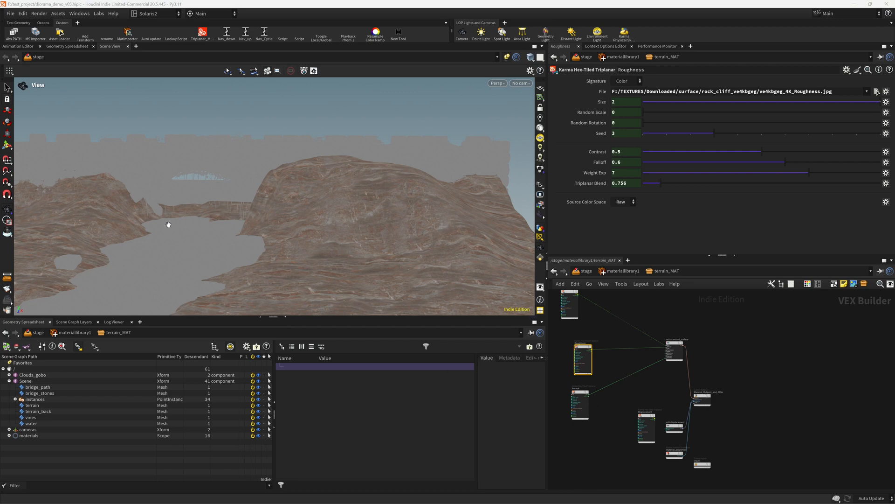
click(576, 406)
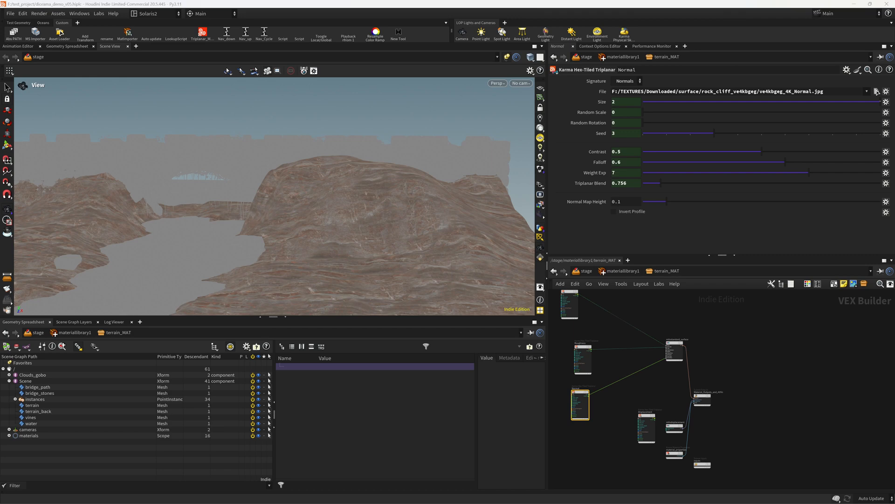
right_drag(275, 242, 296, 203)
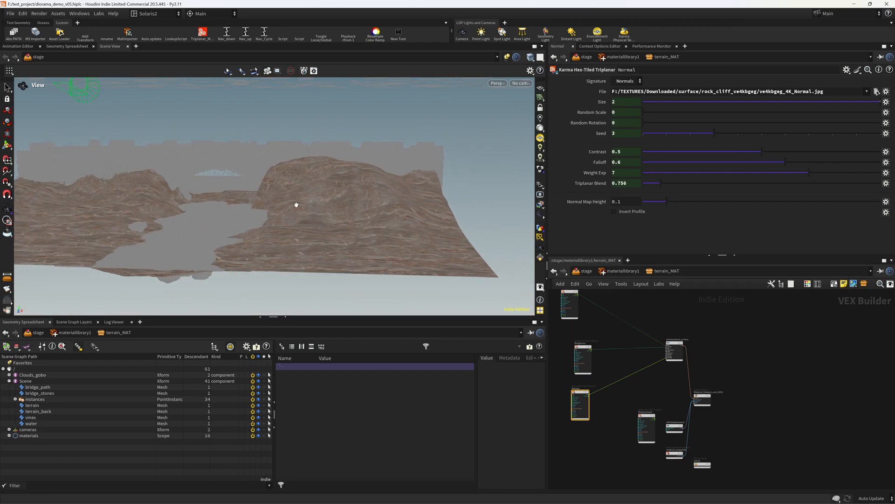
drag(295, 204, 326, 194)
scroll(625, 329, up, 6)
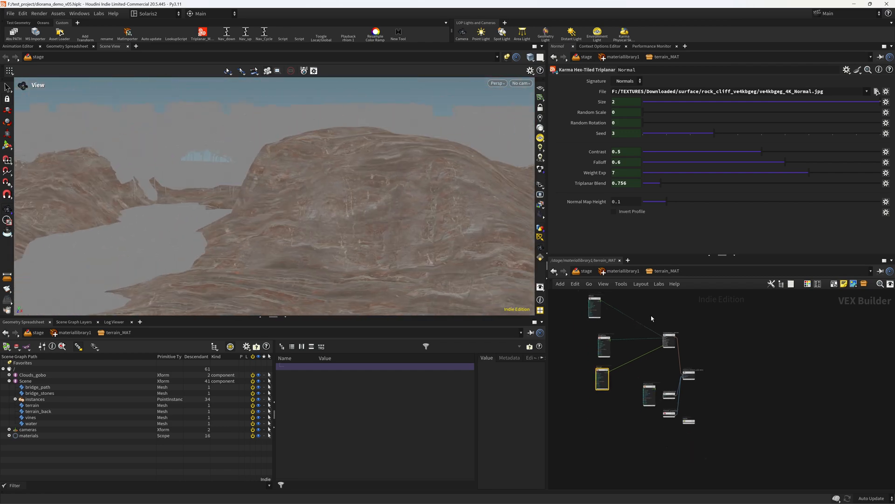
- Duplicate the Albedo node and set the copy's File to F:/TEXTURES/Downloaded/surface/grass_wild_vckmabus/vckmabus_4K_Albedo.jpg
alt+drag(614, 314, 629, 297)
mouse_move(587, 363)
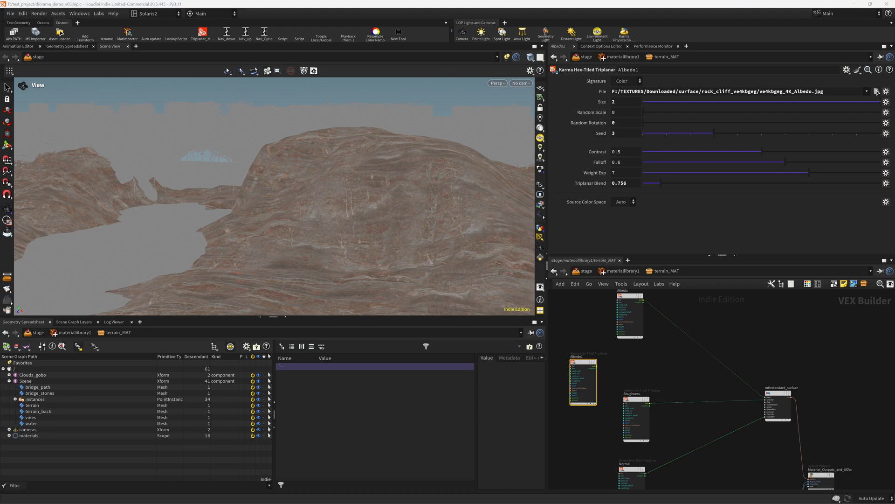
key(ctrl+a)
text(F:/TEXTURES/Downloaded/surface/grass_wild_vckmabus/vckmabus_4K_Albedo.jpg)
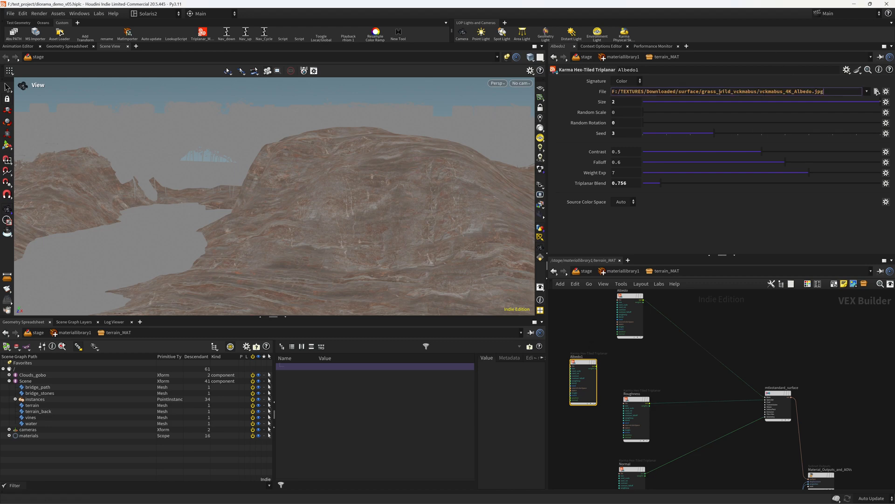
drag(735, 93, 760, 92)
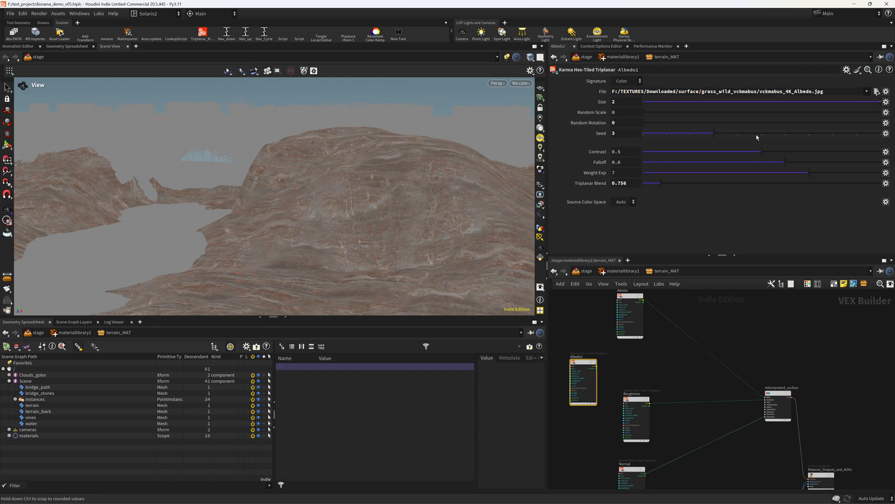
- Add a MtlX Mix node between the Albedo textures and the standard surface shader
middle_drag(651, 314, 636, 314)
key(Tab)
text(mix)
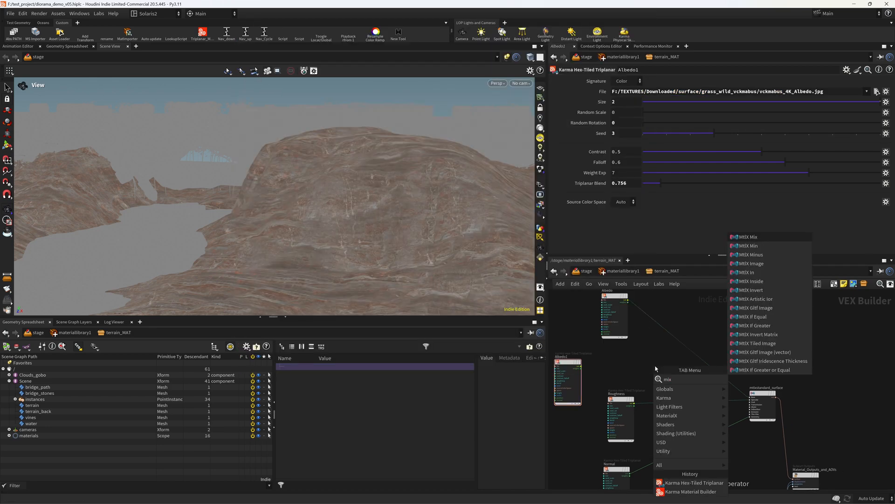
key(Return)
click(655, 370)
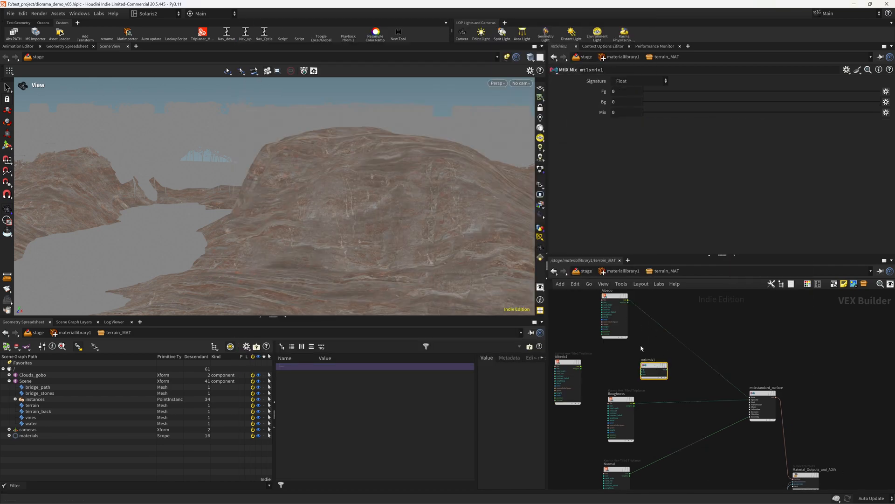
- Connect the Albedo output to the mix node's Bg input and the Albedo1 output to its Fg input
middle_drag(636, 344, 627, 342)
scroll(630, 354, up, 5)
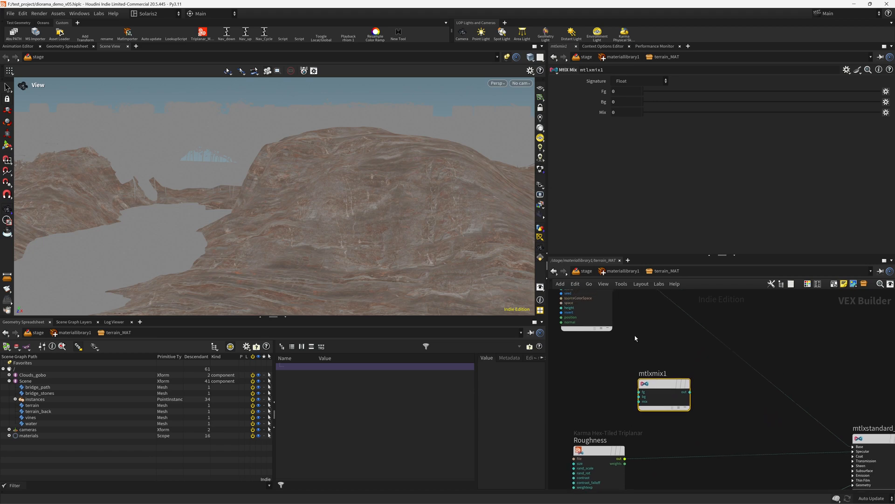
scroll(633, 379, down, 1)
middle_drag(633, 379, 633, 354)
click(603, 322)
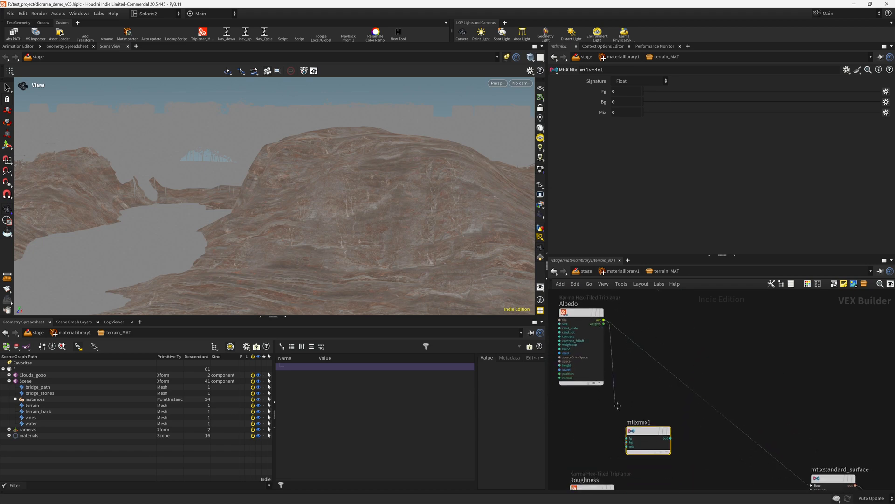
mouse_move(619, 407)
middle_down()
mouse_move(625, 337)
mouse_move(617, 327)
middle_up()
click(637, 358)
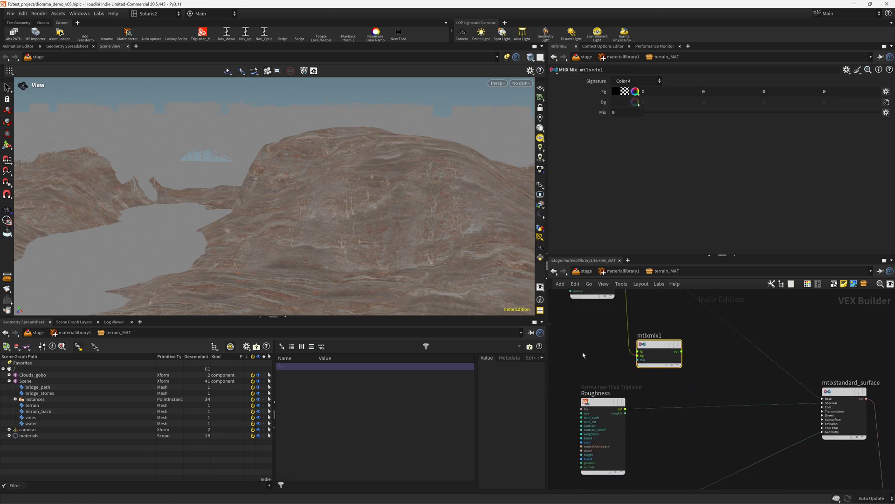
middle_drag(584, 356, 738, 346)
click(689, 340)
click(793, 345)
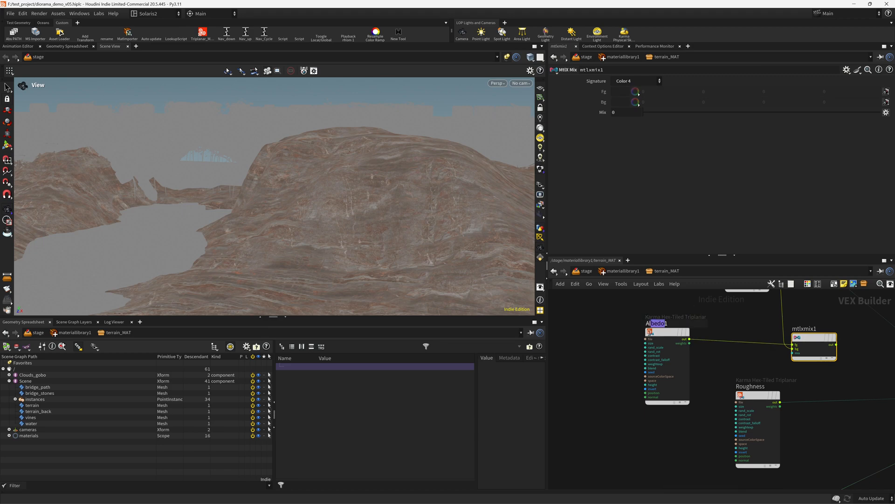
- Add a MtlX Geometry Property Value node and connect its output to the mix node's Mix input
middle_drag(718, 426, 632, 400)
key(Tab)
text(geopro)
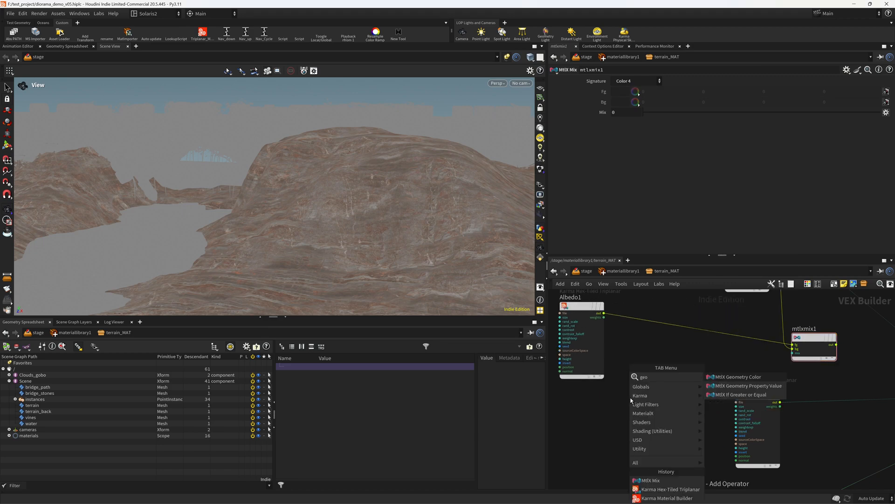
key(Return)
click(631, 401)
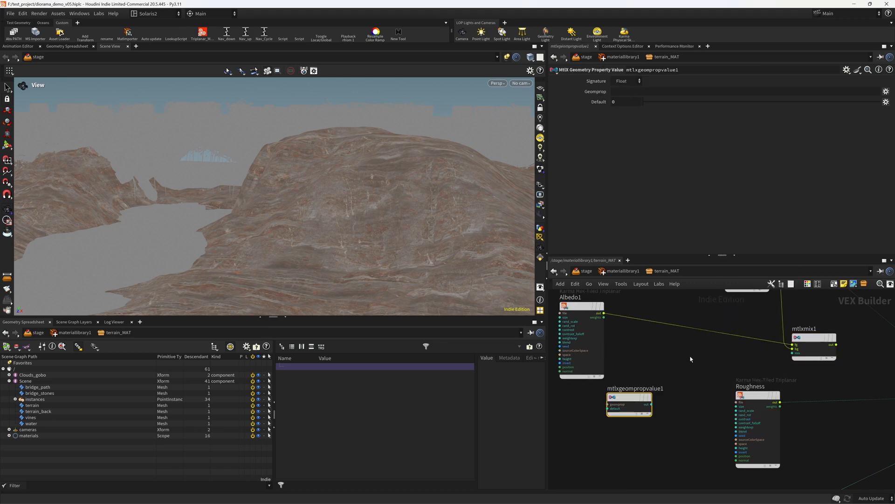
drag(651, 405, 673, 382)
click(674, 382)
click(792, 354)
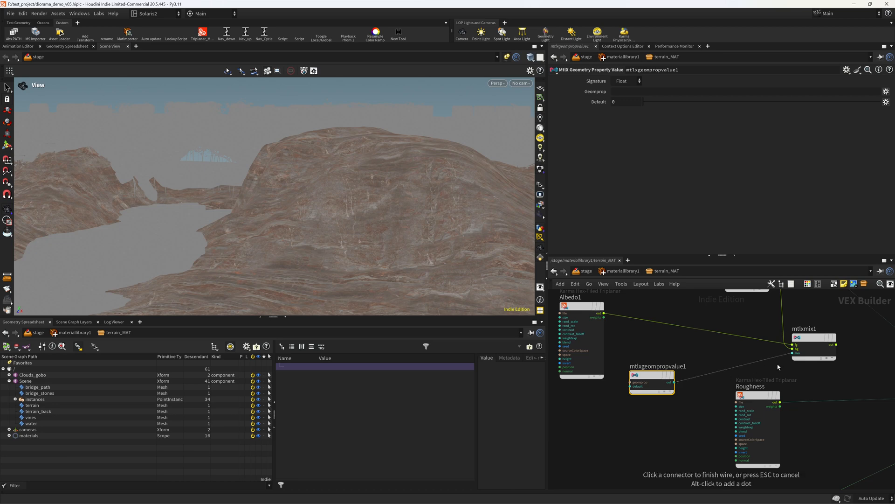
- Set the geometry property node's Geomprop to mask_grass
click(649, 92)
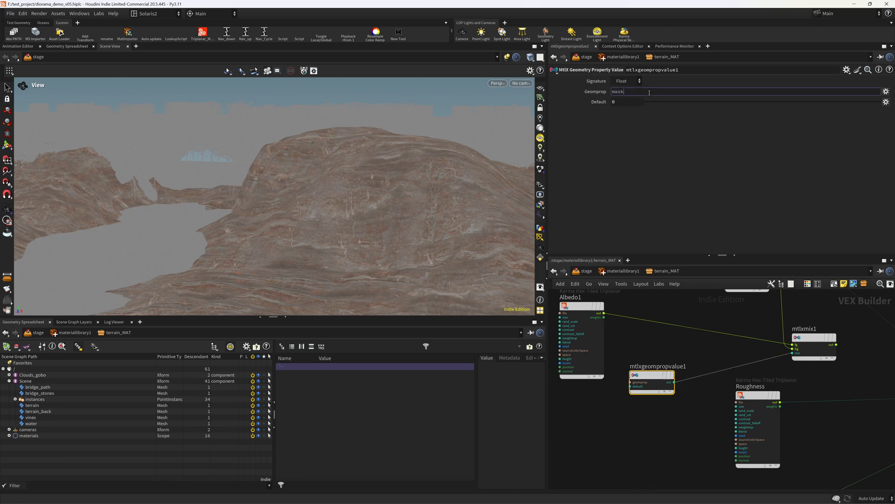
text(mask_grass)
key(Return)
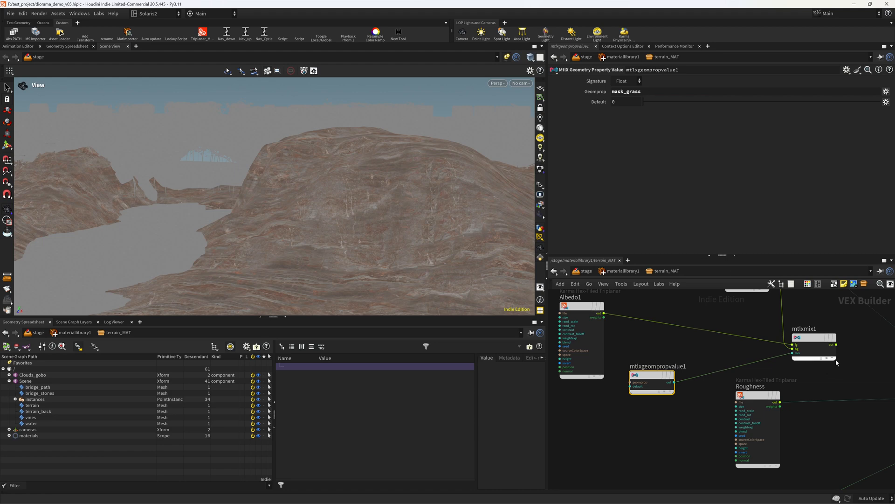
- Connect the mix node's output to the standard surface shader's Base Color input
middle_drag(849, 362, 586, 369)
click(571, 352)
click(712, 399)
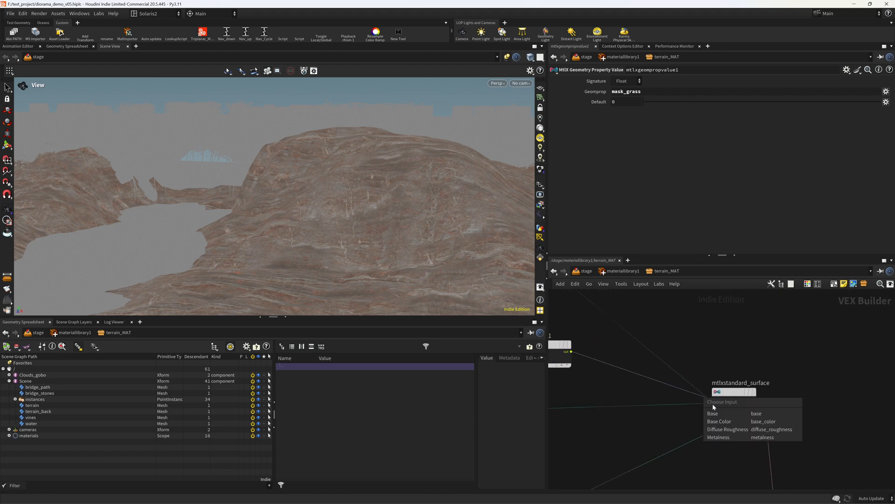
click(722, 423)
middle_drag(653, 330, 820, 340)
scroll(700, 332, down, 4)
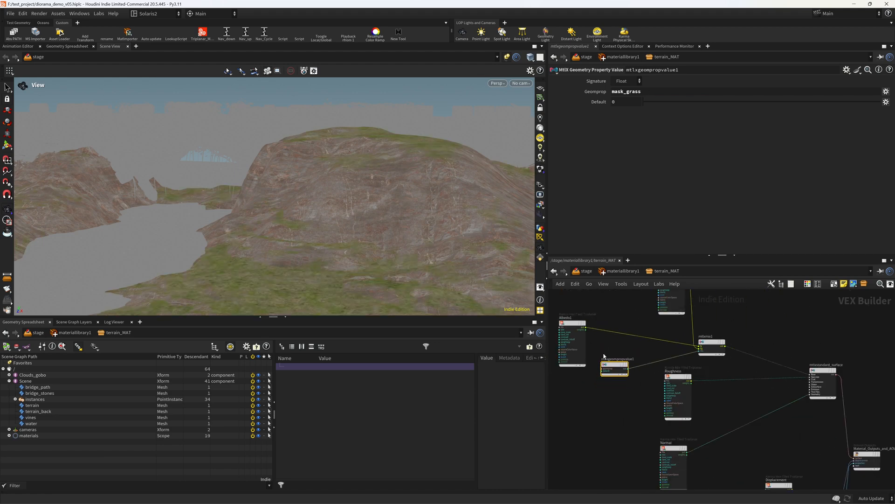
middle_drag(605, 356, 641, 388)
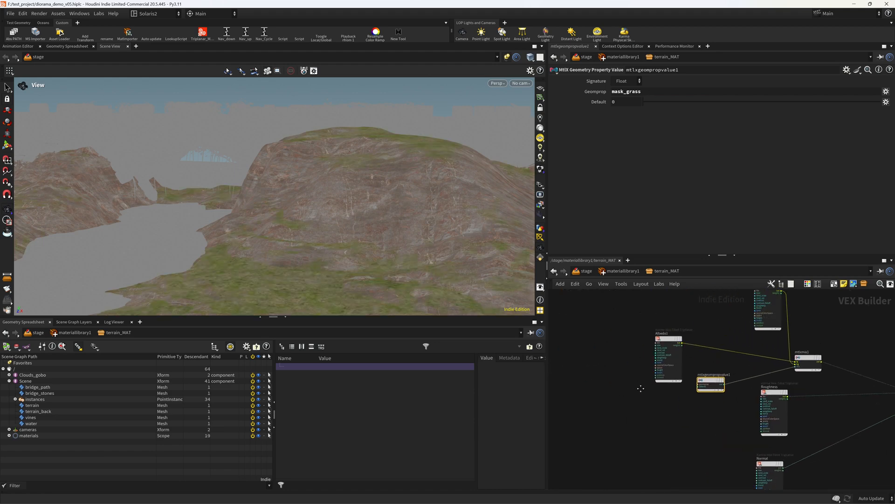
- Check the terrain primitive's primvars for mask_grass and its values, then clear the selection
click(33, 405)
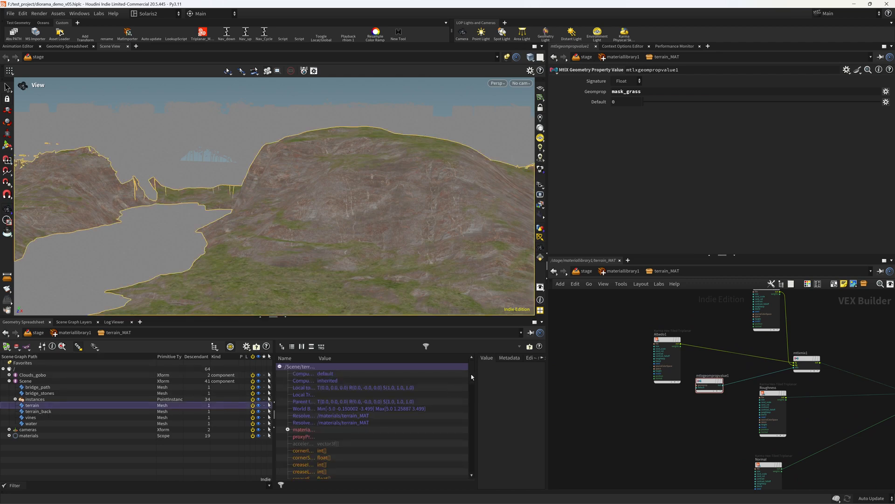
scroll(471, 438, down, 15)
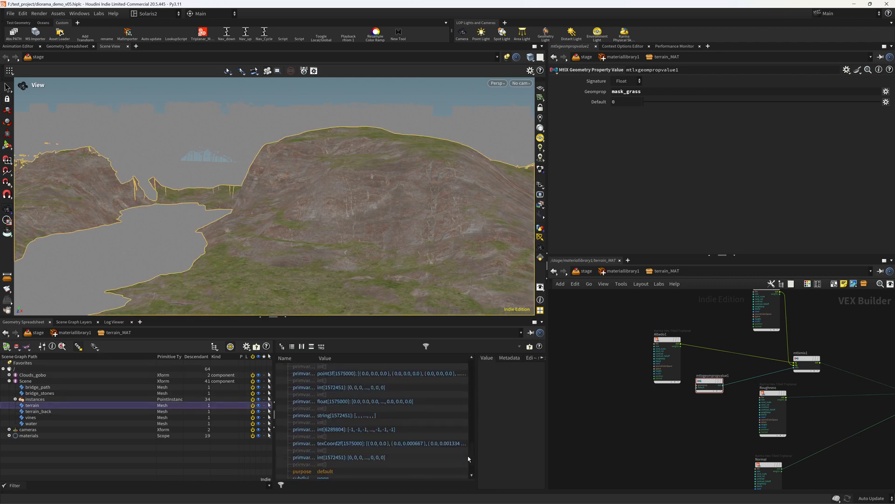
drag(313, 360, 396, 359)
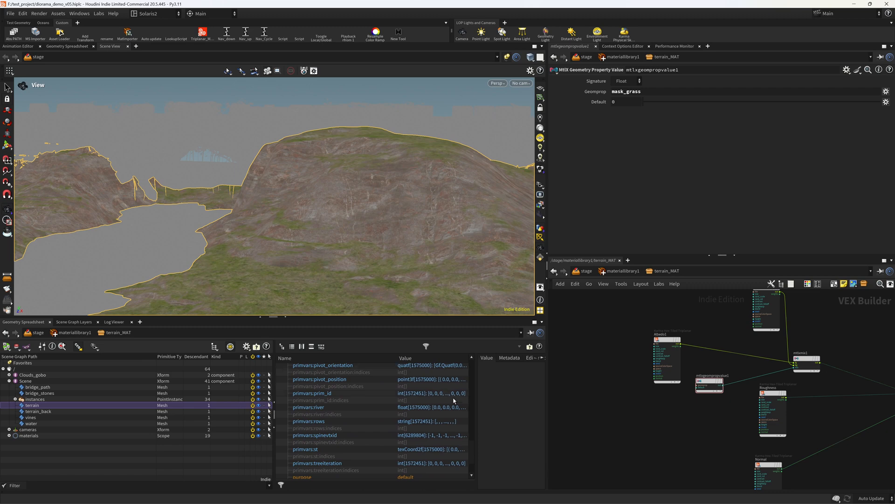
scroll(473, 458, up, 4)
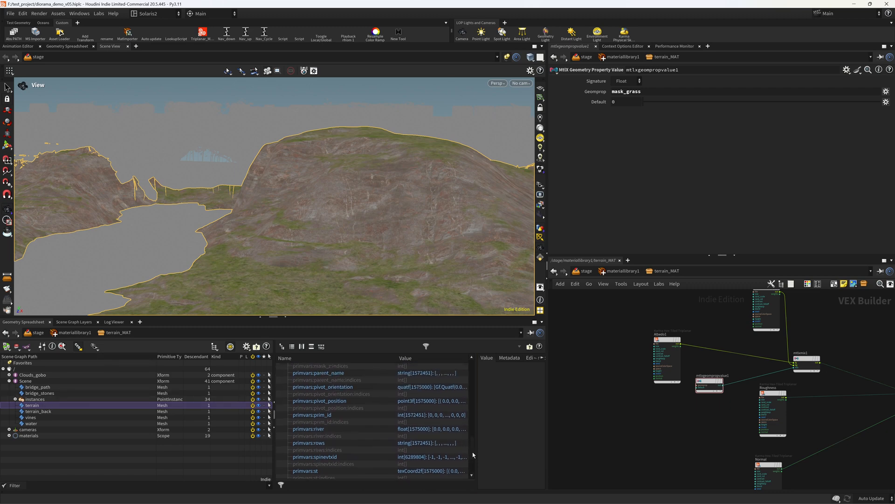
click(331, 396)
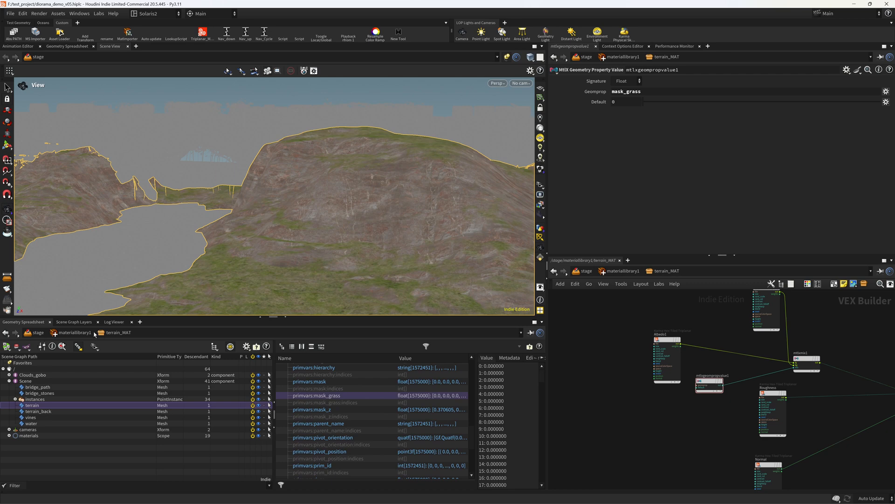
click(67, 461)
scroll(651, 425, down, 3)
scroll(426, 225, down, 1)
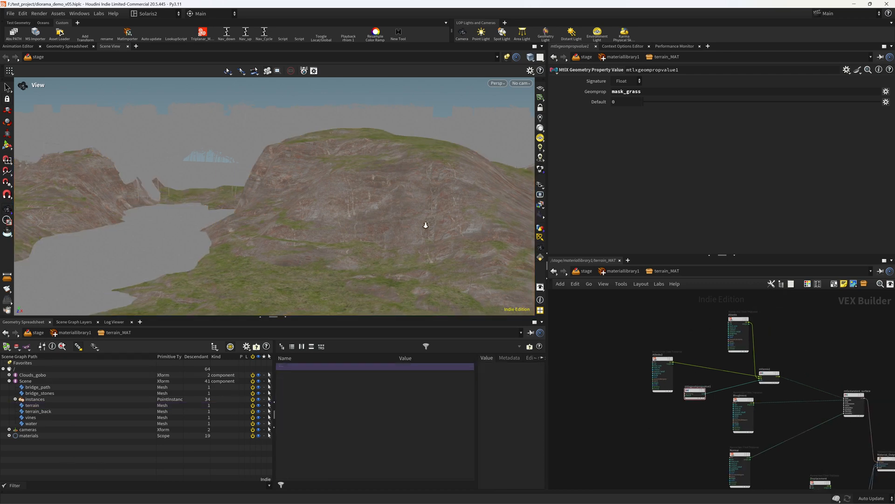
- Save the scene file and view the grass and rock blend over the whole terrain
right_drag(426, 225, 426, 256)
key(ctrl+s)
drag(426, 256, 414, 239)
- Insert a MtlX Color Correct node on the wire between the Albedo texture and the mix node
middle_drag(691, 337, 605, 348)
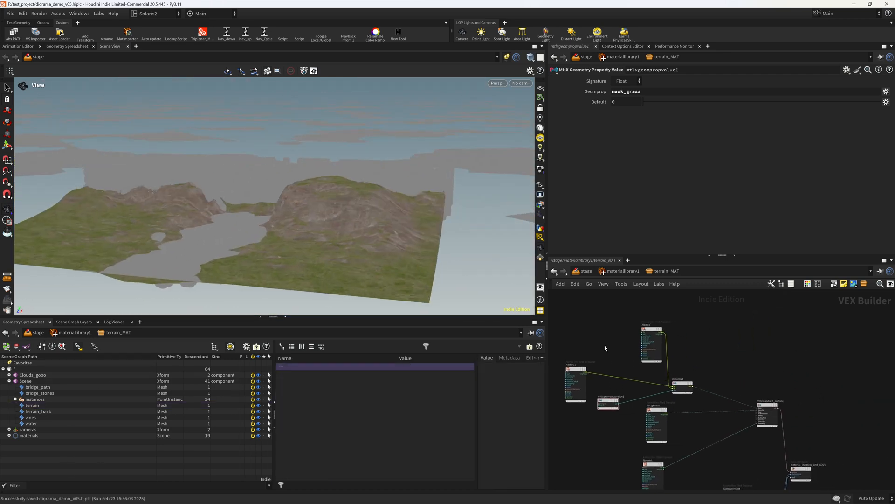
scroll(687, 334, up, 3)
key(Tab)
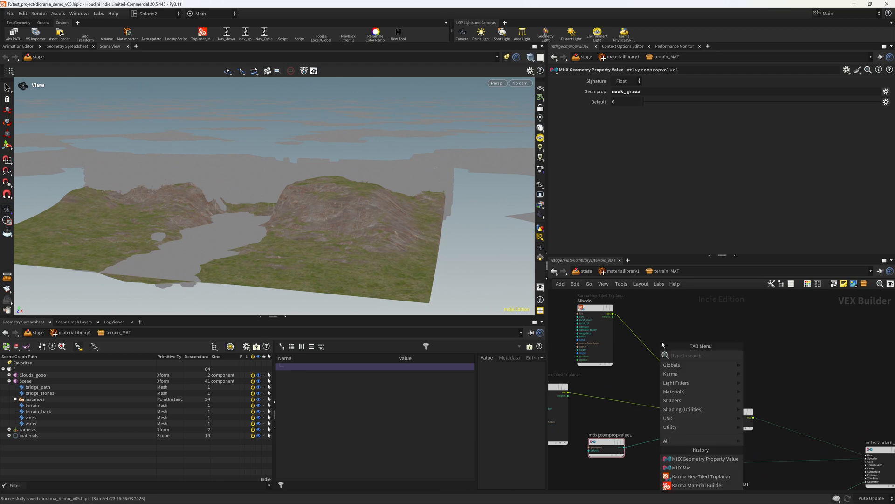
text(colorco)
key(Return)
click(662, 342)
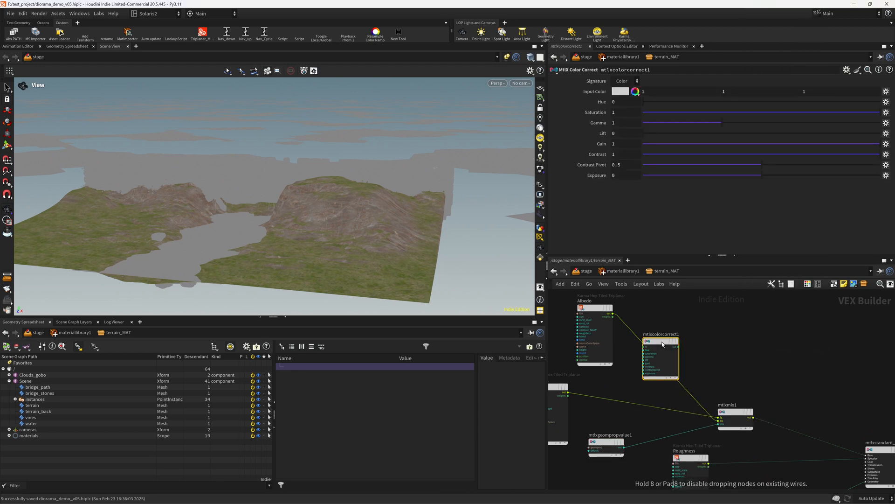
- Duplicate the Color Correct node and wire the copy between the Albedo1 output and the mix node's Fg input
mouse_move(663, 344)
mouse_down()
mouse_move(688, 322)
mouse_move(636, 382)
mouse_up()
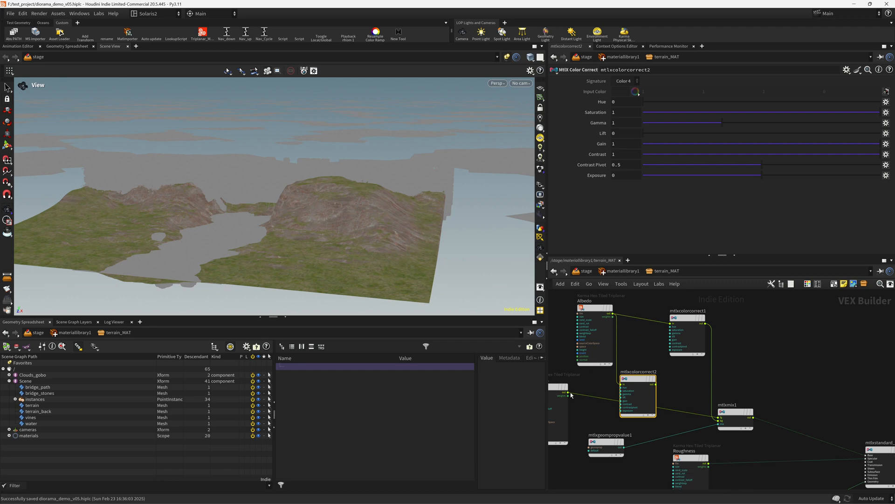
click(571, 394)
click(622, 385)
click(657, 384)
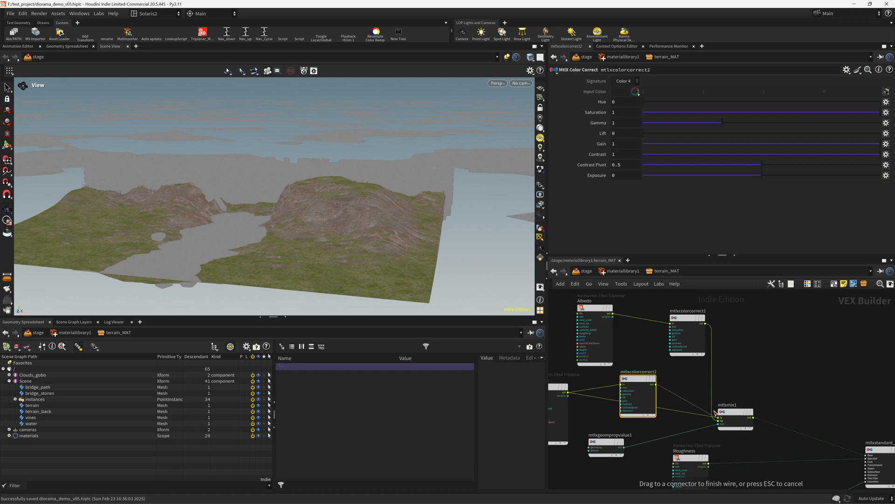
click(719, 417)
key(h)
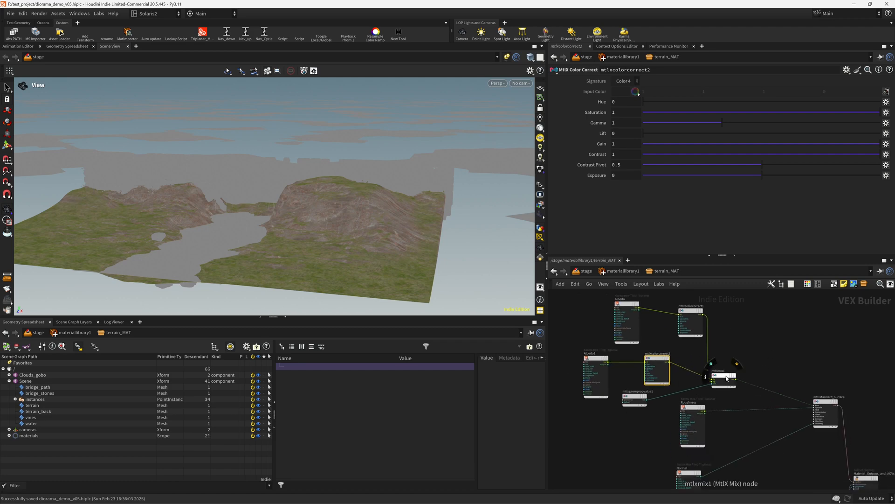
scroll(747, 354, down, 5)
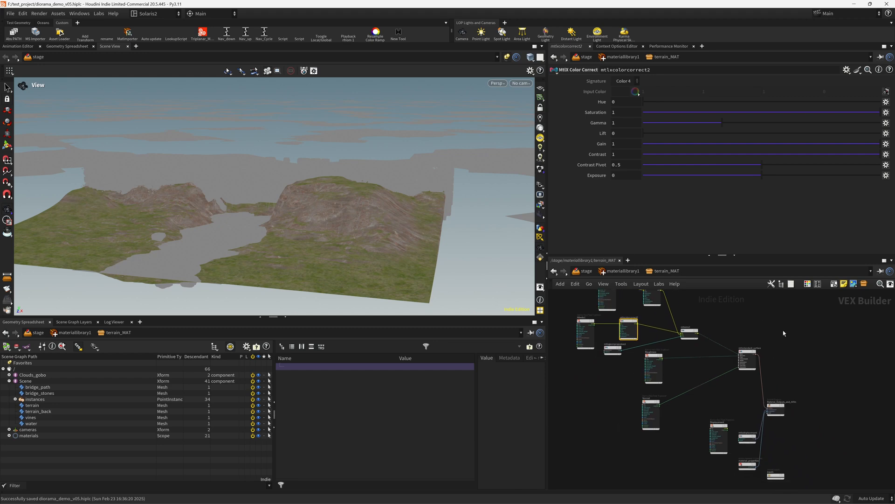
- Return to the stage network and set the display flag on the karmarendersettings node
click(624, 272)
click(587, 272)
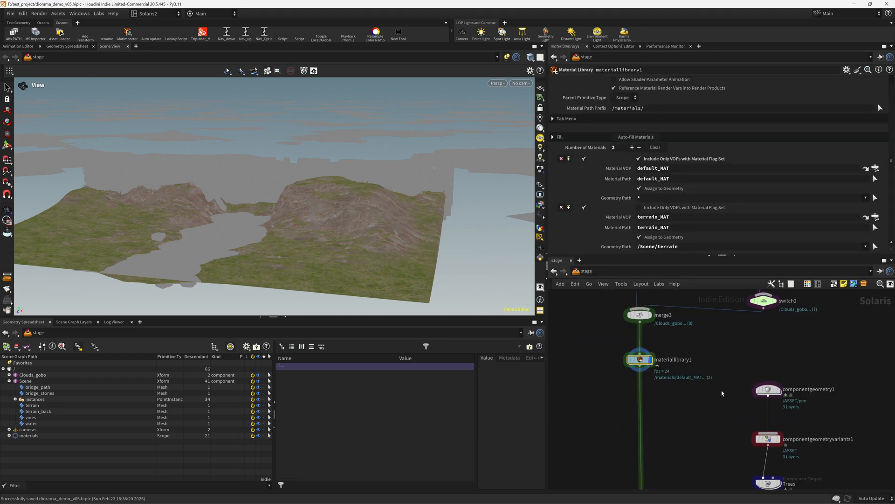
scroll(722, 391, down, 5)
middle_drag(715, 383, 673, 270)
middle_drag(700, 424, 701, 360)
scroll(691, 370, up, 6)
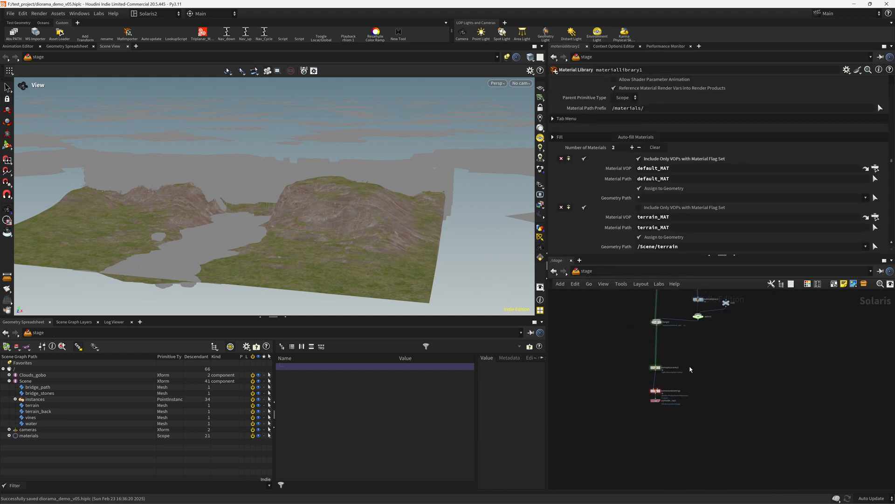
click(642, 386)
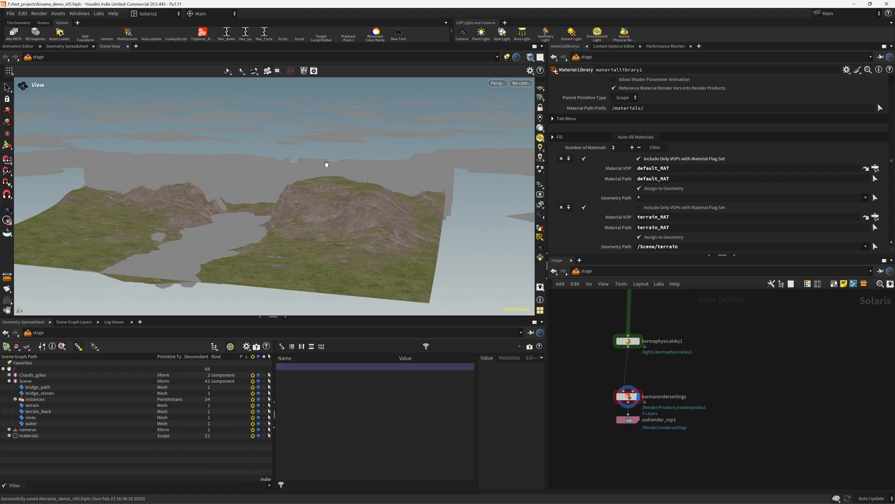
- Switch the viewport to shaded scene lighting and save the scene file
scroll(335, 177, up, 3)
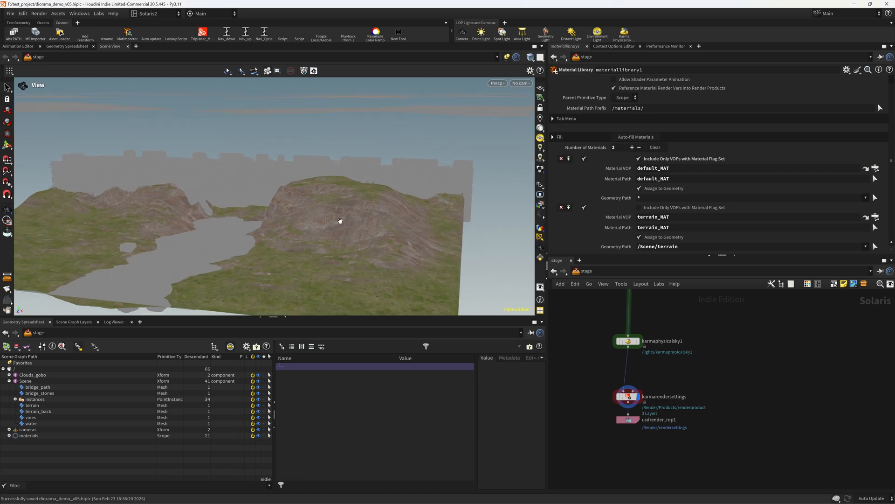
click(541, 128)
mouse_move(374, 212)
mouse_down()
mouse_move(365, 180)
mouse_move(355, 215)
mouse_up()
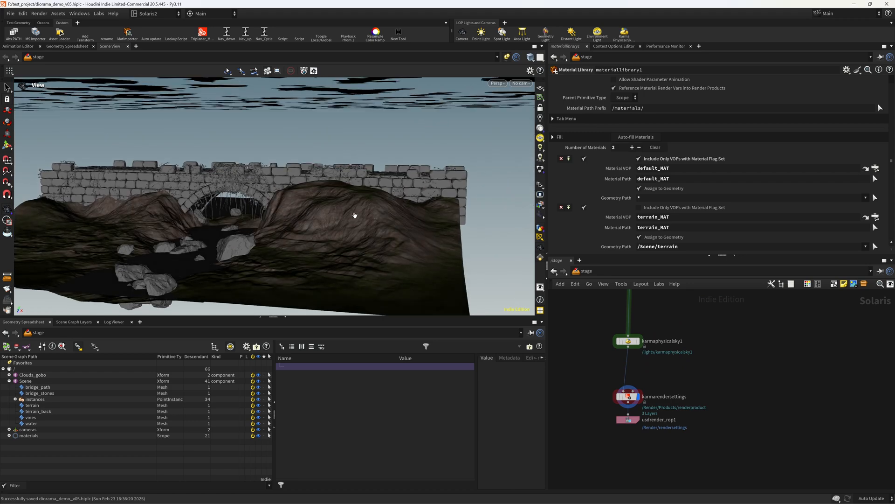
key(ctrl+s)
- Look through /cameras/camera1 in the viewport
click(520, 83)
click(555, 112)
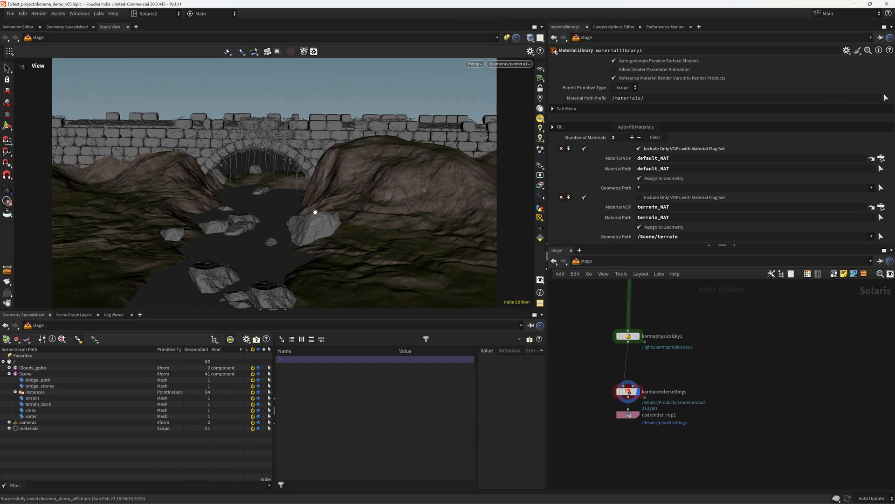
scroll(314, 210, up, 4)
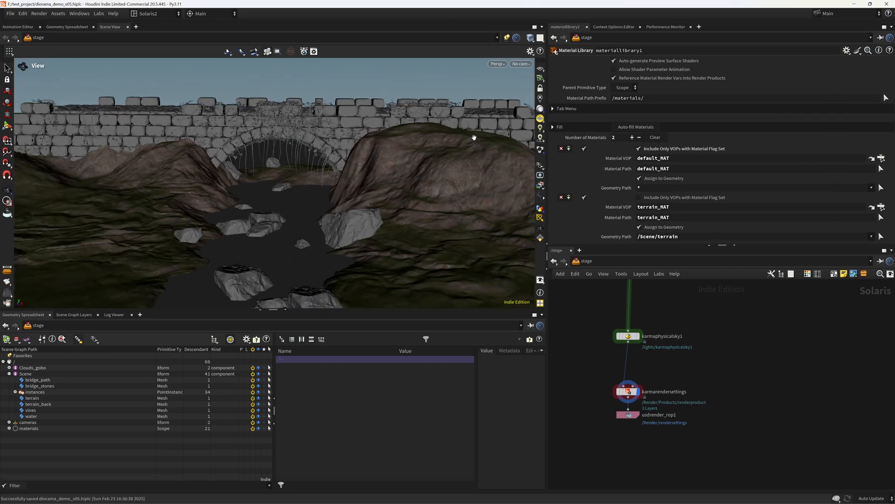
click(520, 64)
click(555, 112)
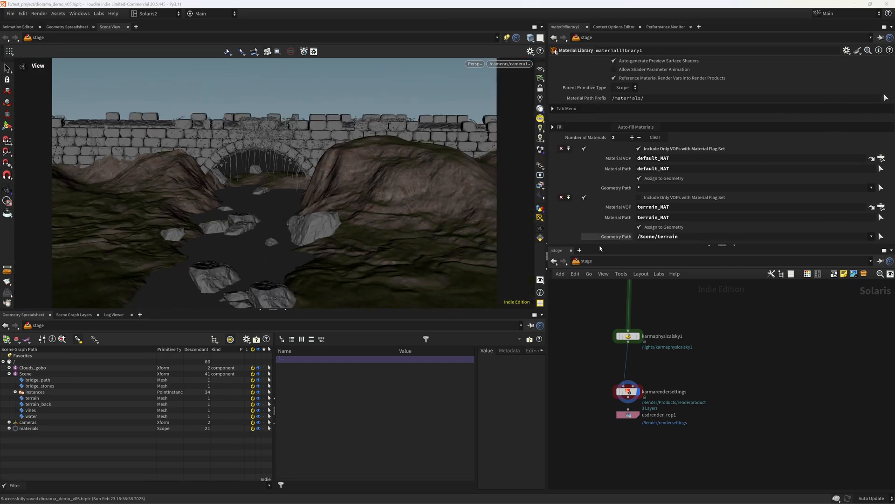
- Render the viewport's camera view with Karma XPU
middle_drag(707, 306, 704, 323)
click(476, 64)
click(499, 114)
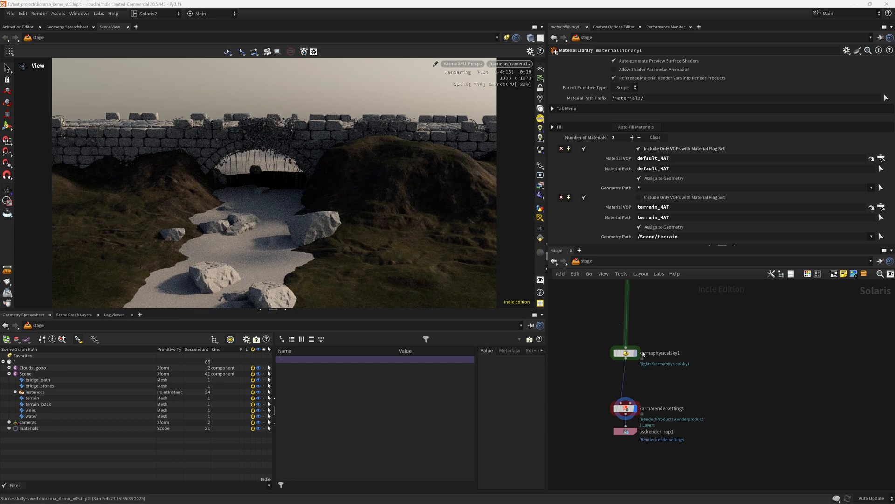
- Go back inside the terrain_MAT material network of the material library
middle_drag(684, 317, 648, 443)
middle_drag(647, 300, 646, 432)
middle_drag(681, 308, 660, 431)
middle_drag(636, 309, 646, 438)
middle_drag(636, 295, 645, 390)
double_click(592, 402)
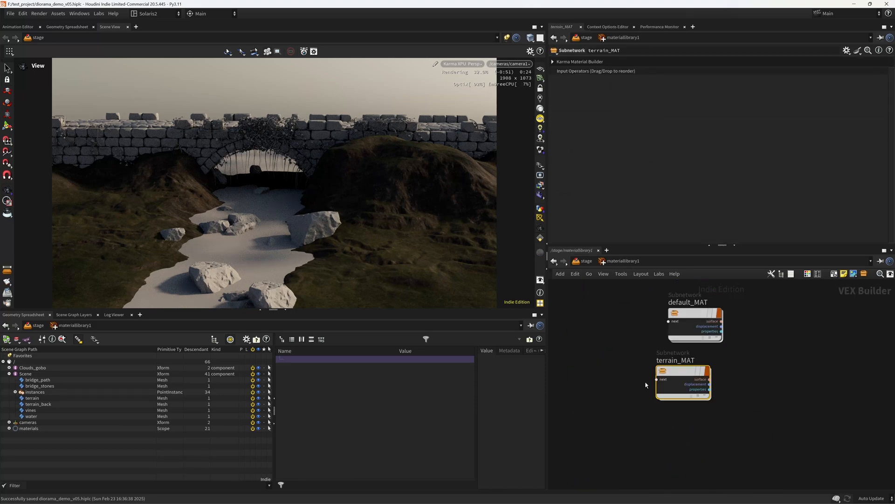
double_click(681, 373)
middle_drag(674, 344, 668, 412)
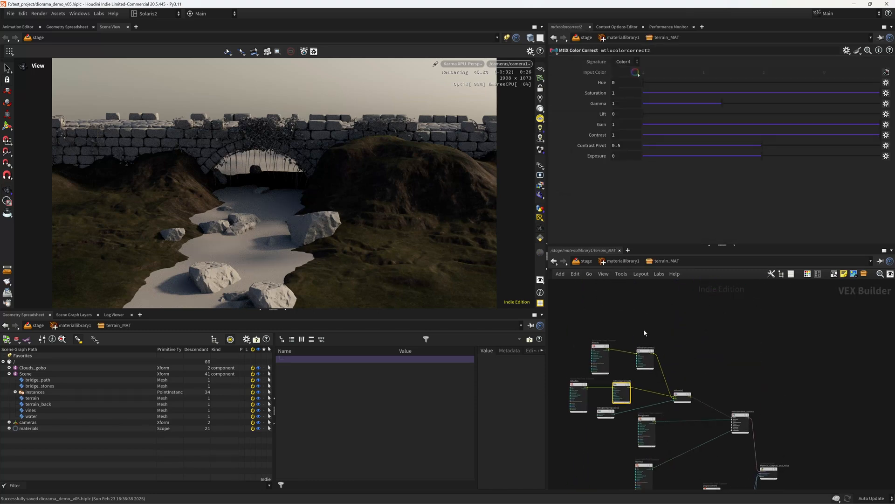
- Set the Exposure of the rock albedo's Color Correct node, mtlxcolorcorrect1, to 1
click(646, 356)
scroll(670, 355, up, 3)
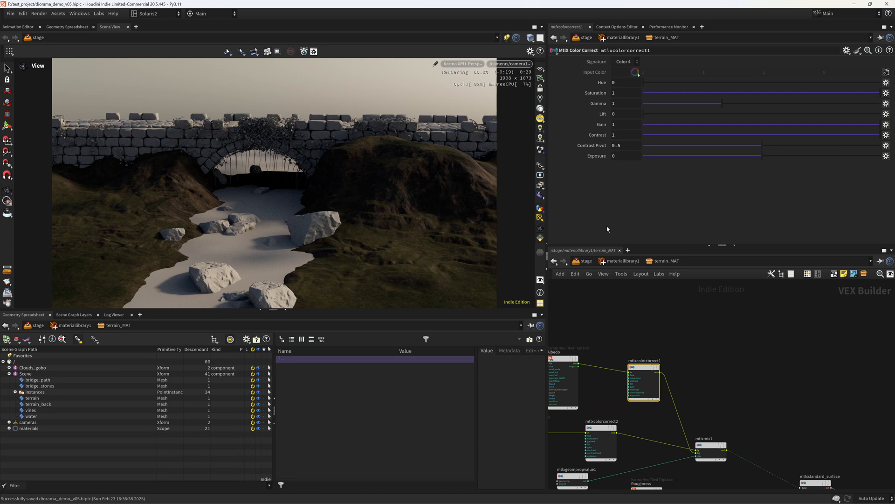
click(622, 156)
text(1)
key(Return)
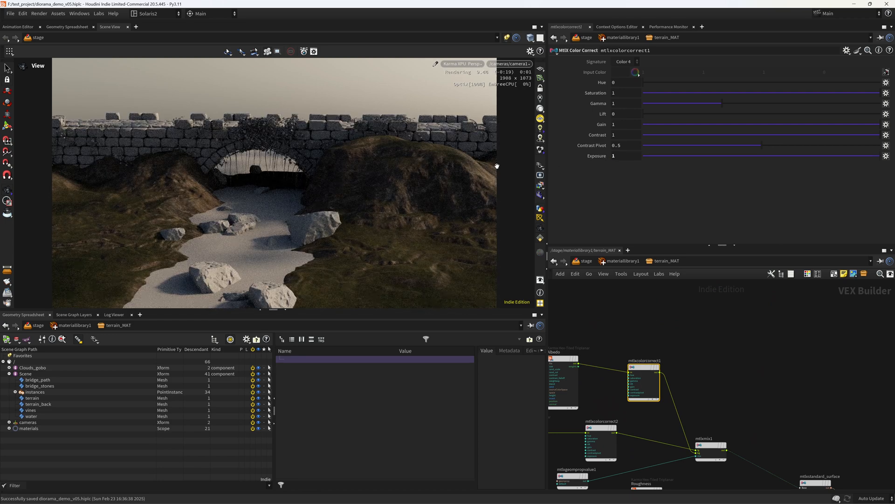
- Set the Exposure of the grass albedo's Color Correct node, mtlxcolorcorrect2, to 2
middle_drag(602, 401, 623, 336)
click(624, 374)
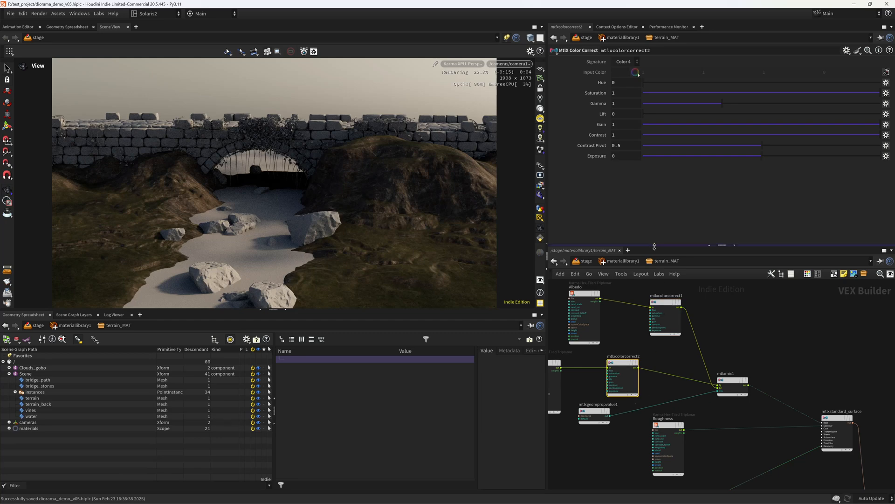
click(623, 159)
text(2)
key(Return)
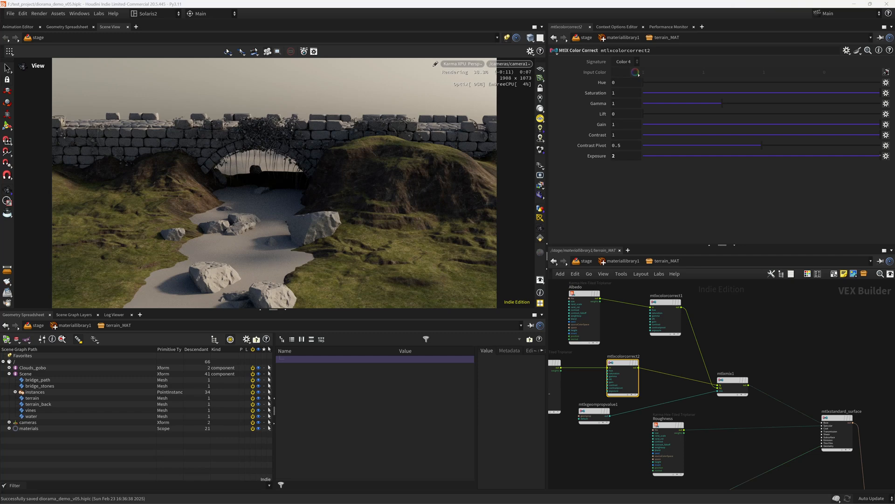
click(627, 136)
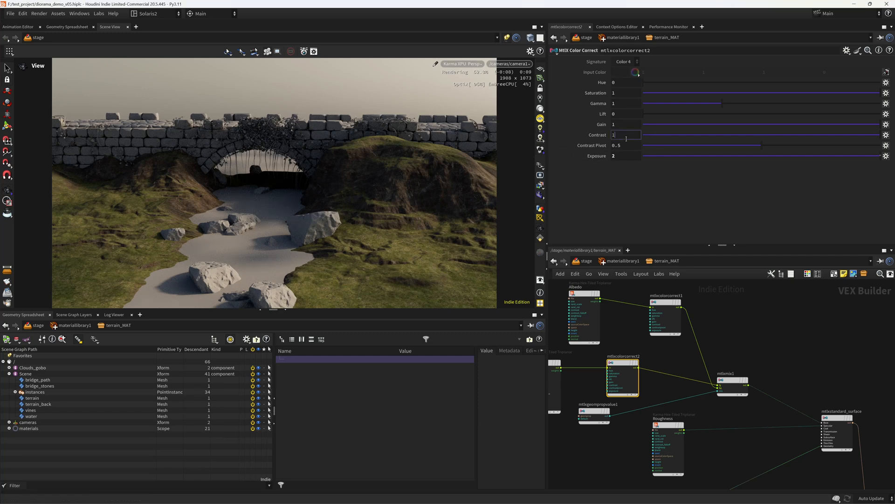
- Raise the Contrast of the rock albedo's Color Correct node, mtlxcolorcorrect1, to 1.016
click(650, 313)
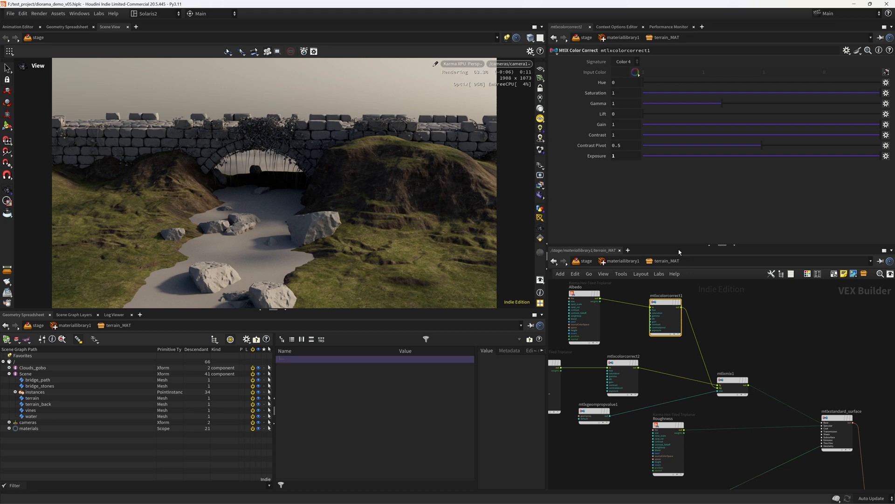
click(627, 136)
key(Return)
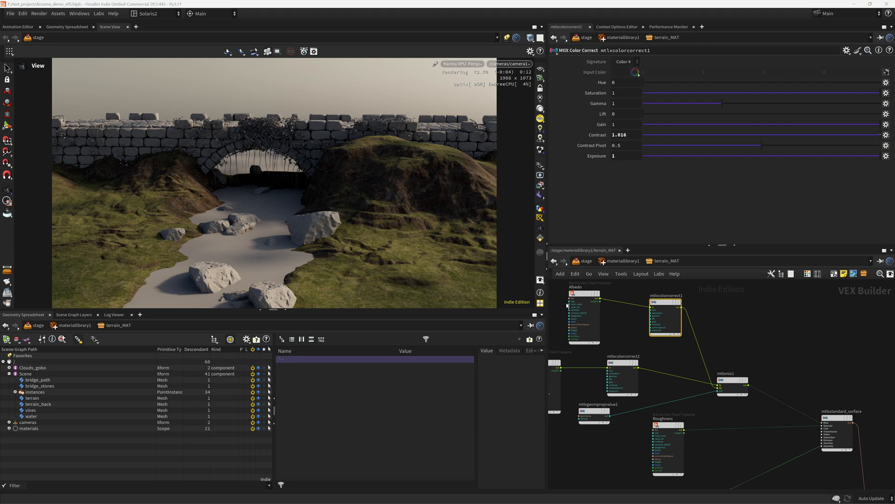
- Set the Saturation of the grass albedo's Color Correct node, mtlxcolorcorrect2, to 1.15
click(622, 369)
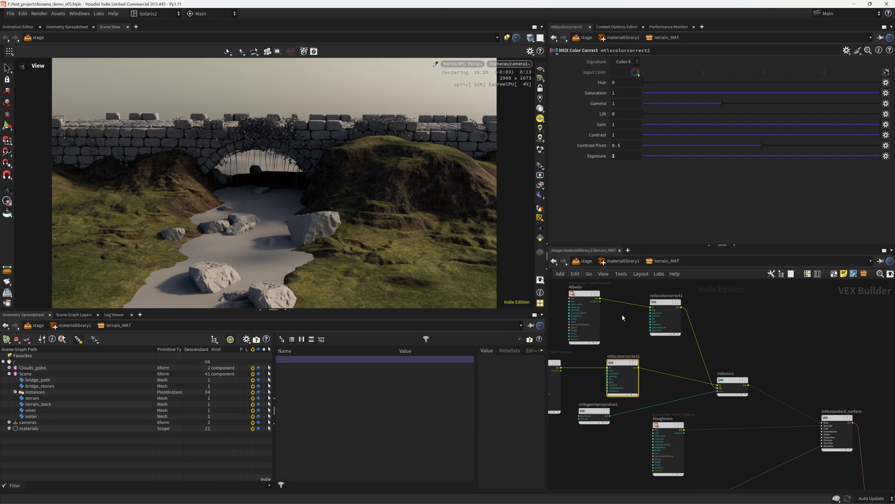
click(625, 95)
text(.15)
key(Return)
- Return to the stage network and bypass the clouds gobo by setting Select Input on switch2 to 1
click(624, 263)
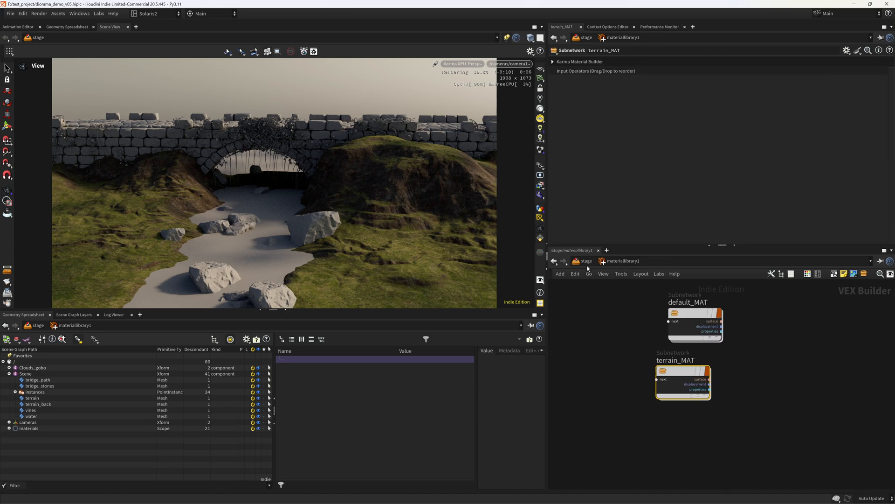
click(586, 261)
middle_drag(682, 308, 654, 433)
scroll(643, 383, down, 5)
scroll(644, 382, up, 6)
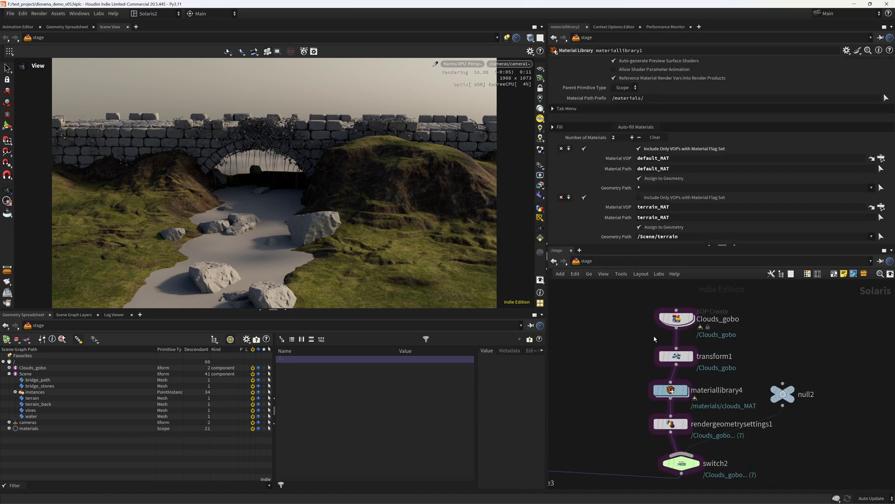
middle_drag(627, 432, 618, 387)
click(674, 413)
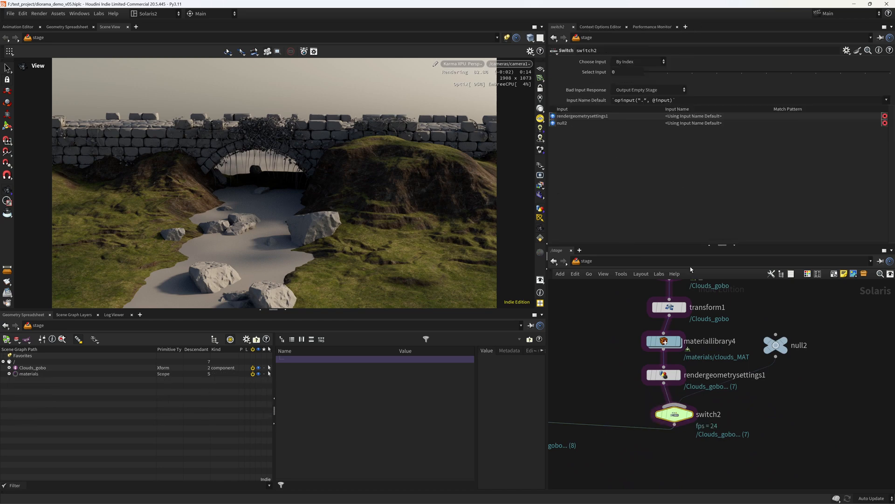
click(660, 73)
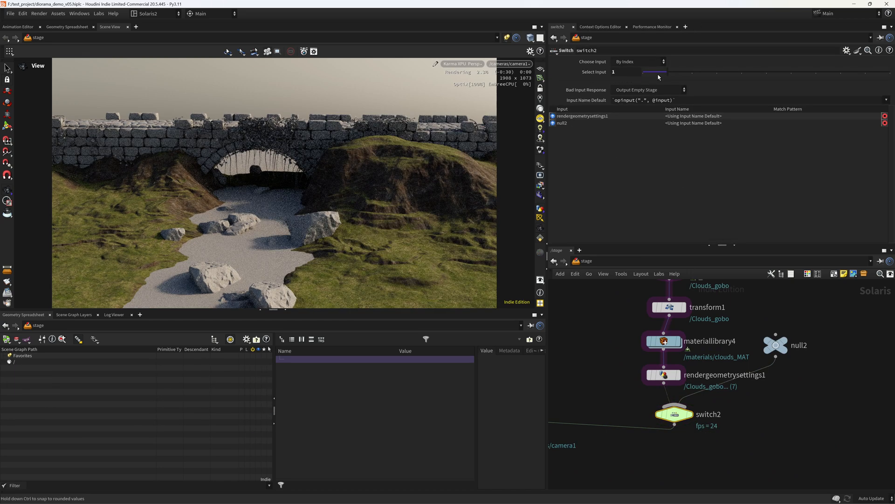
- Set switch2's Select Input to 0 to bring in the Clouds_gobo branch, and turn off Karma XPU rendering in the viewport
click(650, 74)
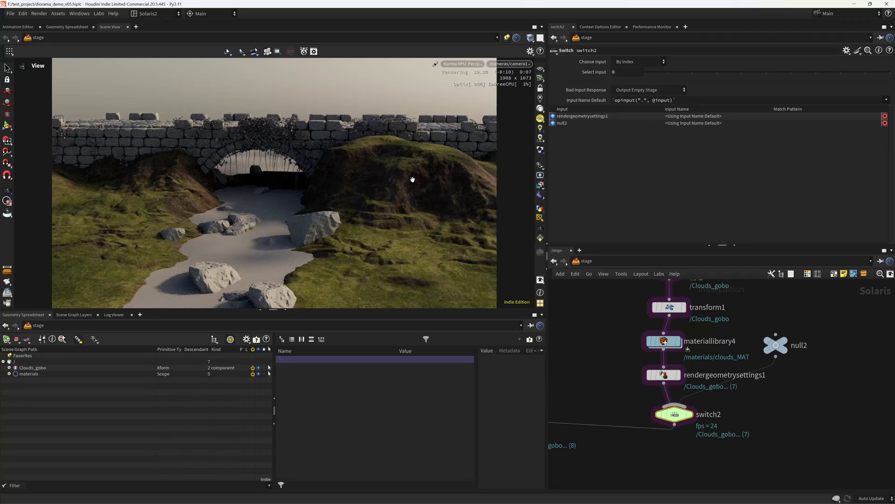
click(462, 63)
click(461, 70)
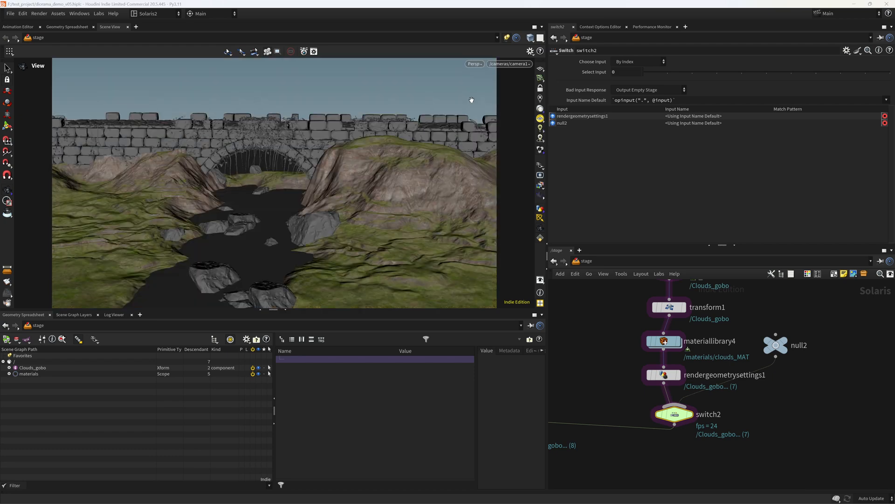
- Open terrain_MAT inside materiallibrary1 and move the Displacement texture node away from mtlxdisplacement to make room between them
middle_drag(607, 361, 724, 294)
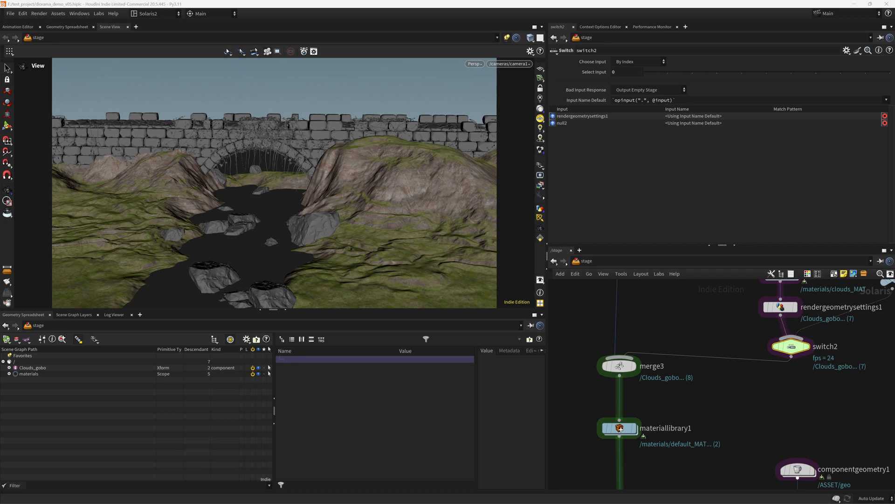
middle_drag(679, 427, 686, 346)
double_click(629, 349)
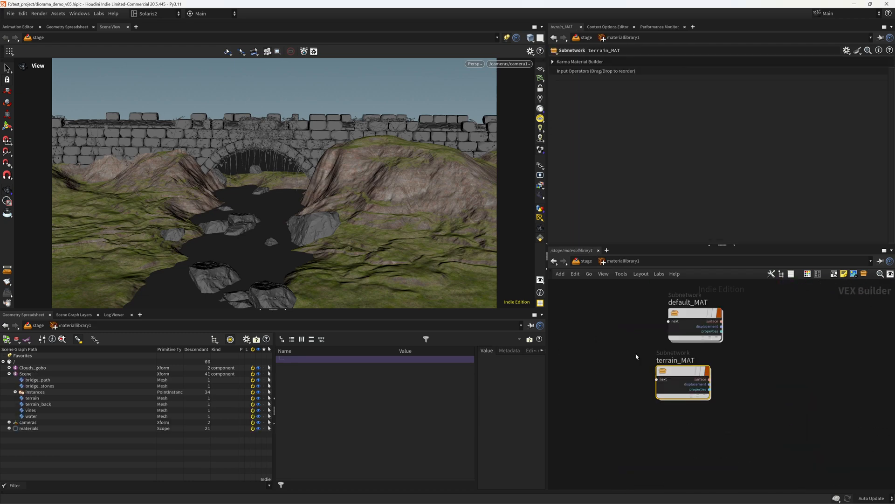
double_click(688, 374)
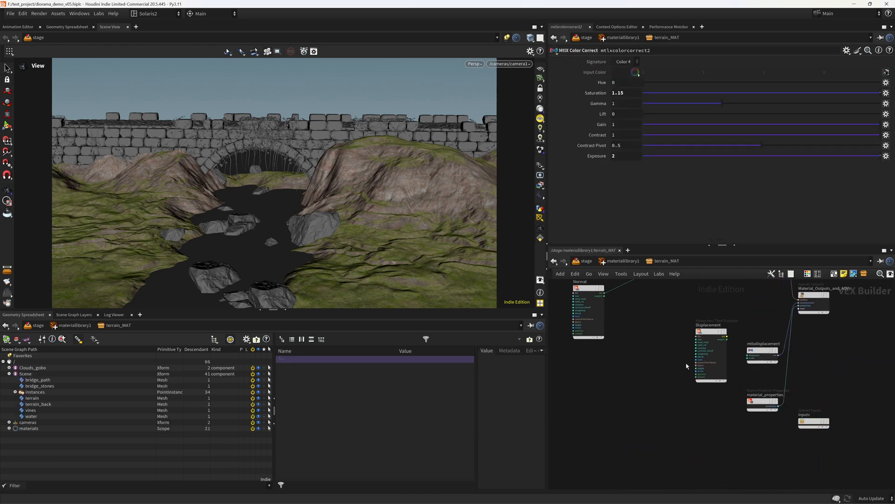
drag(705, 354, 551, 427)
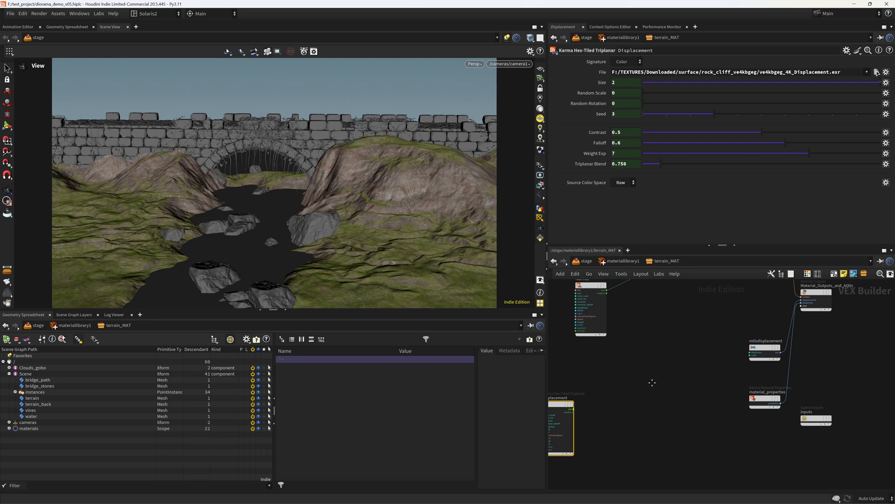
middle_drag(652, 383, 669, 368)
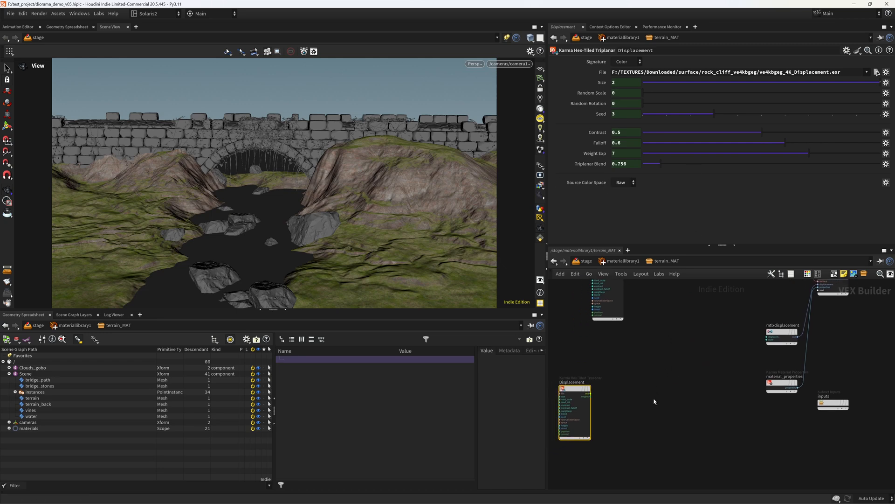
- Add a MtlX Separate Color 4 node and connect the Displacement texture's output to its input
scroll(654, 401, up, 2)
key(Tab)
text(sep)
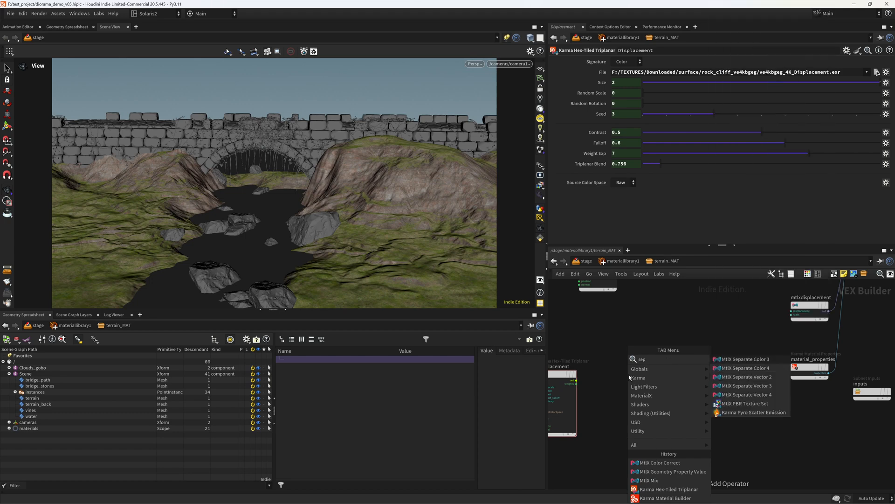
text(a)
key(Down)
key(Return)
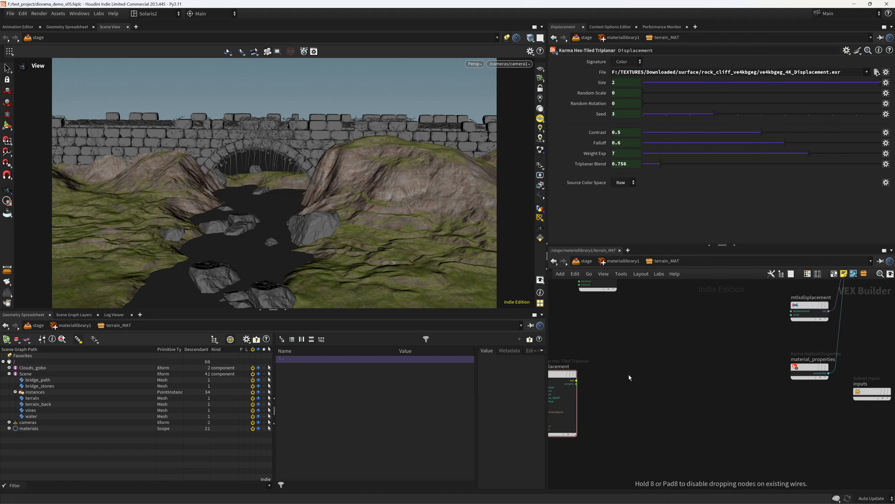
click(629, 376)
drag(576, 381, 611, 380)
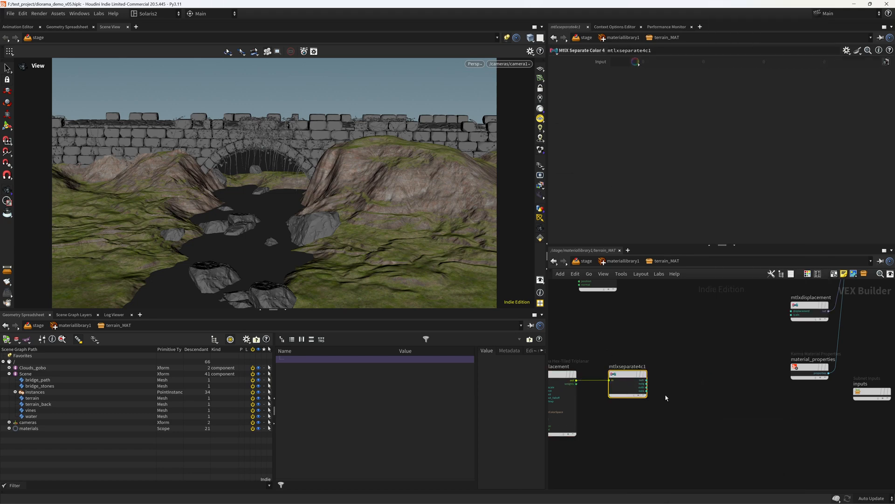
- Shift the Displacement and separate nodes back together, and add a MtlX Remap node fed by the separate node's red output
scroll(666, 398, down, 1)
middle_drag(666, 398, 694, 378)
drag(682, 425, 550, 317)
drag(657, 366, 590, 359)
scroll(661, 352, up, 4)
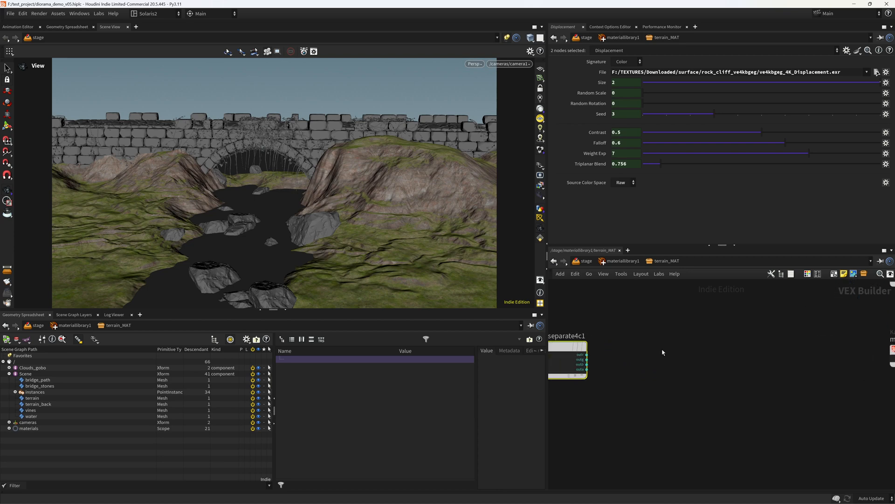
click(663, 352)
key(Tab)
text(remap)
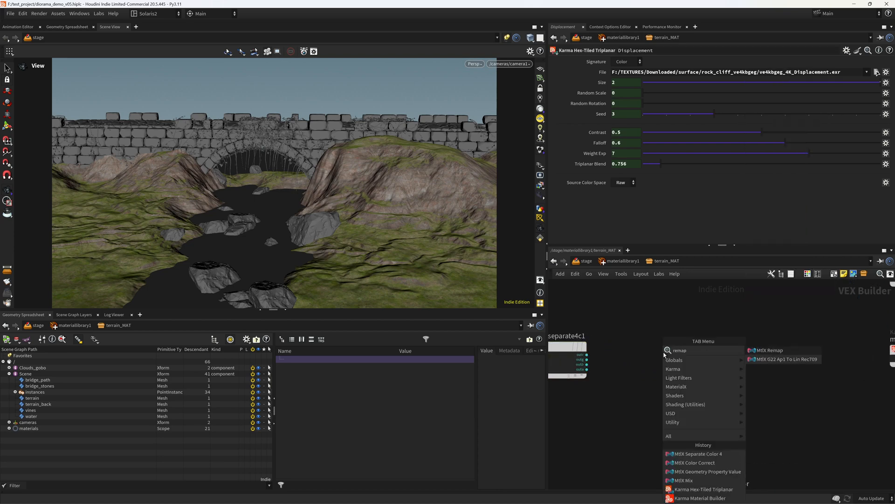
key(Return)
click(665, 354)
drag(587, 357, 637, 359)
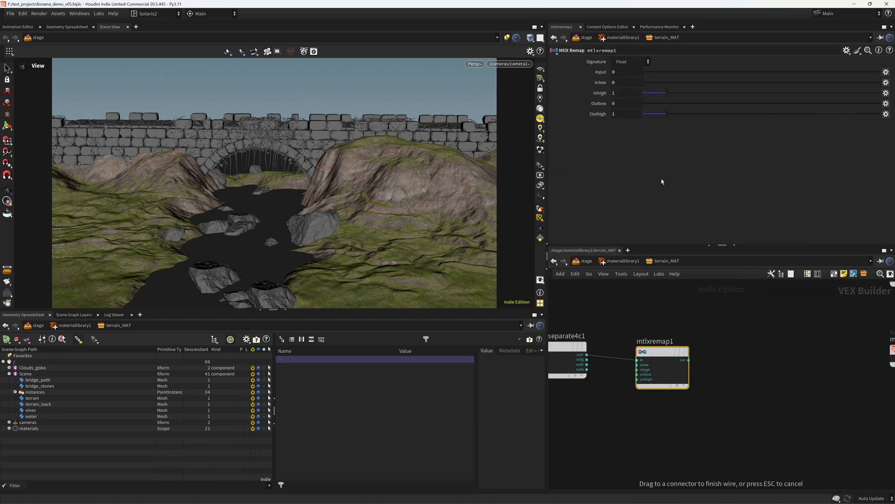
- Set the remap node's Outlow to -0.5 and Outhigh to 0.5
key(Tab)
text(.5)
key(Return)
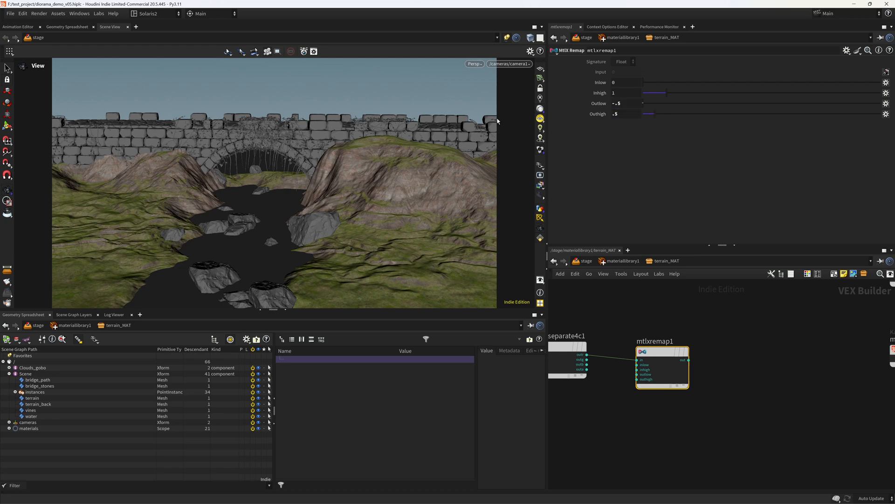
- Branch a wire from the existing network above into a new MtlX Invert node placed above the remap node
scroll(662, 336, down, 3)
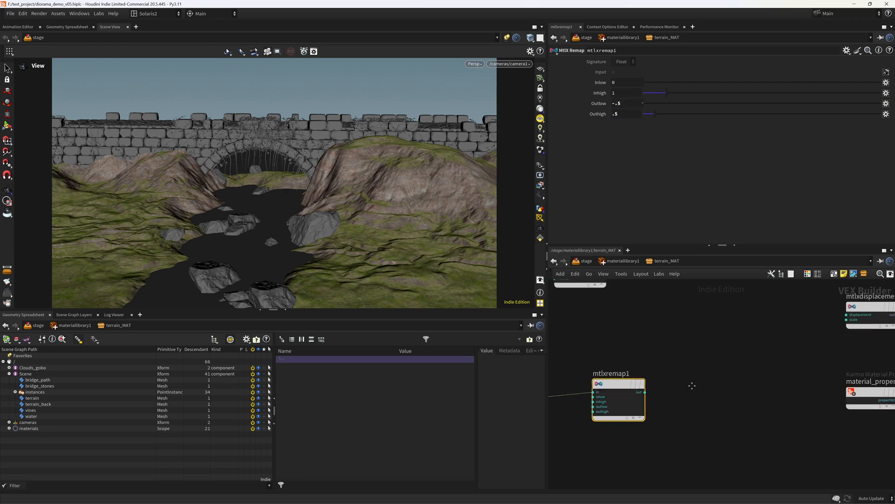
middle_drag(712, 353, 764, 361)
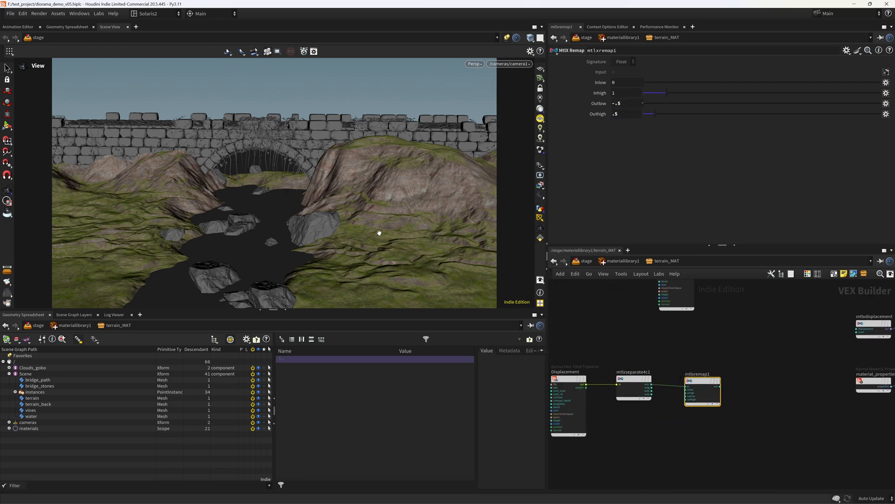
middle_drag(655, 296, 592, 302)
click(632, 299)
scroll(687, 347, up, 3)
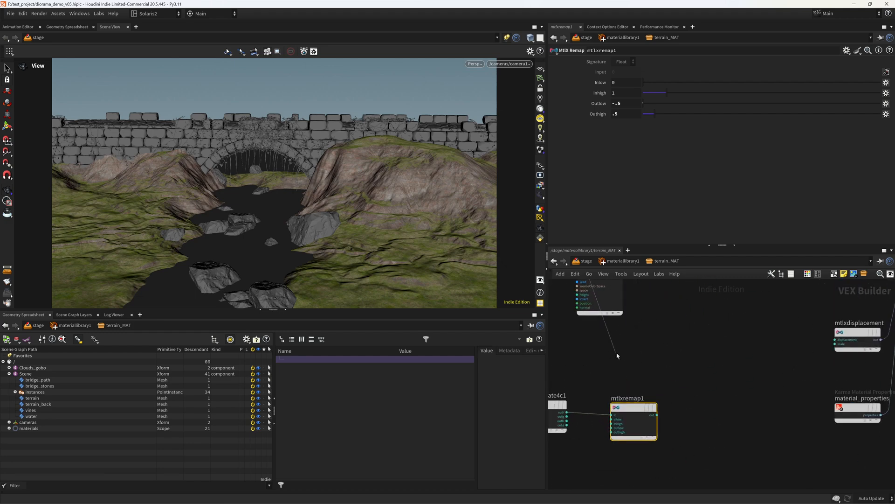
key(Tab)
text(inve)
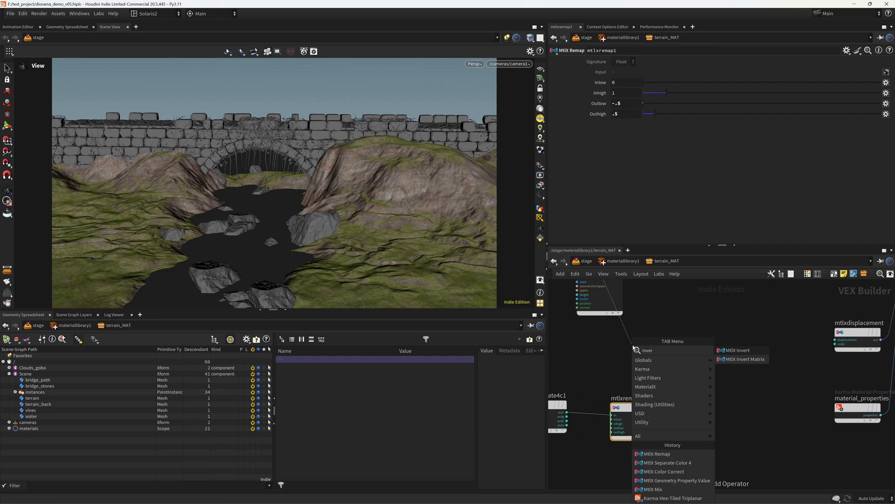
key(Return)
click(633, 346)
- Add a MtlX Multiply node between the invert and remap nodes and mtlxdisplacement
middle_drag(705, 369, 663, 357)
click(683, 367)
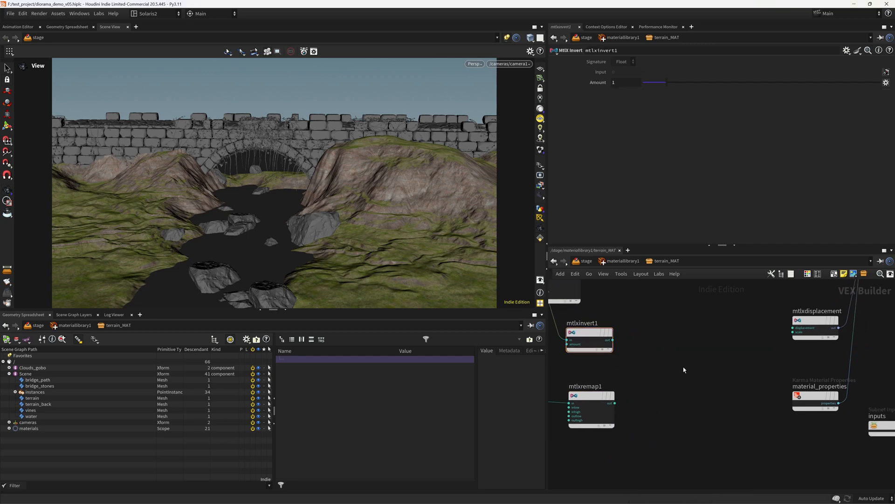
key(Tab)
text(mult)
key(Return)
click(683, 367)
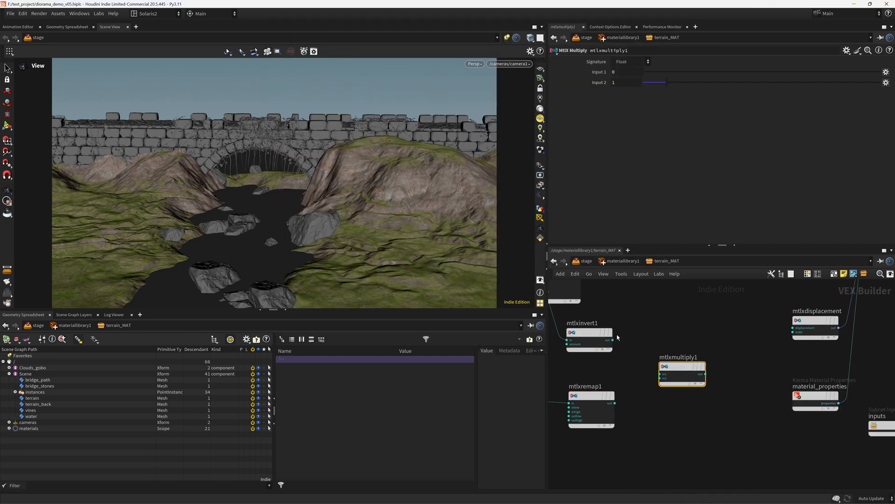
- Connect the invert and remap outputs to the multiply node's two inputs and its output to mtlxdisplacement's displacement input
click(613, 340)
click(660, 375)
click(615, 402)
click(661, 378)
click(706, 374)
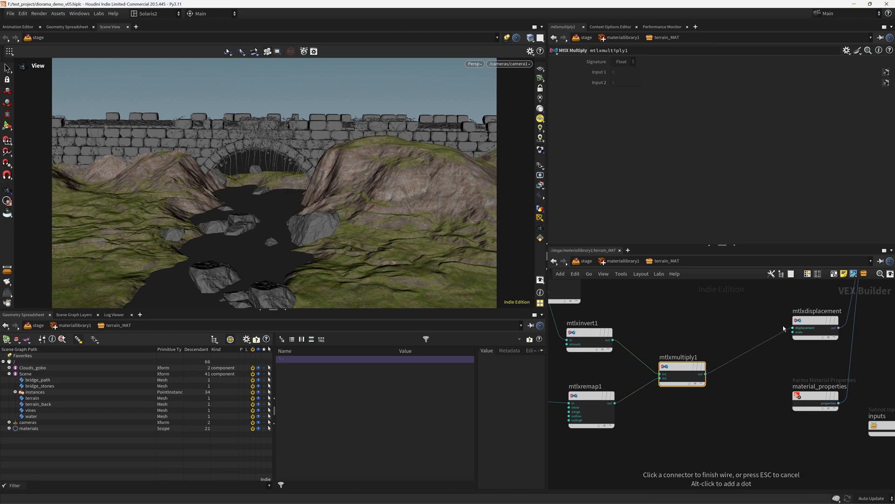
click(792, 328)
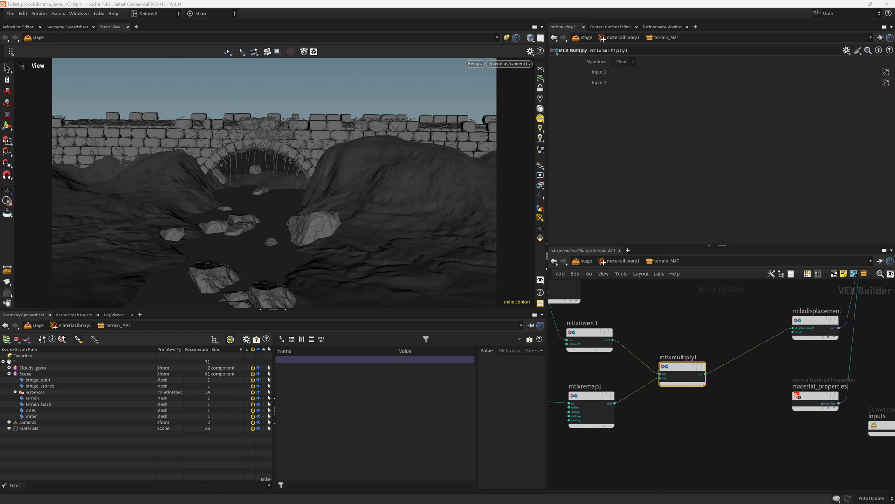
- Set the mtlxdisplacement Scale to 0.3 and save the scene
click(819, 332)
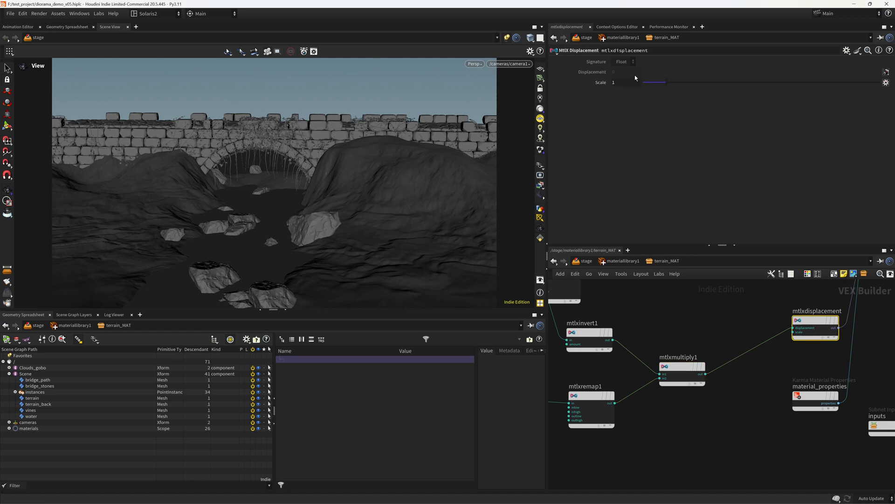
text(.3)
key(Return)
key(ctrl+s)
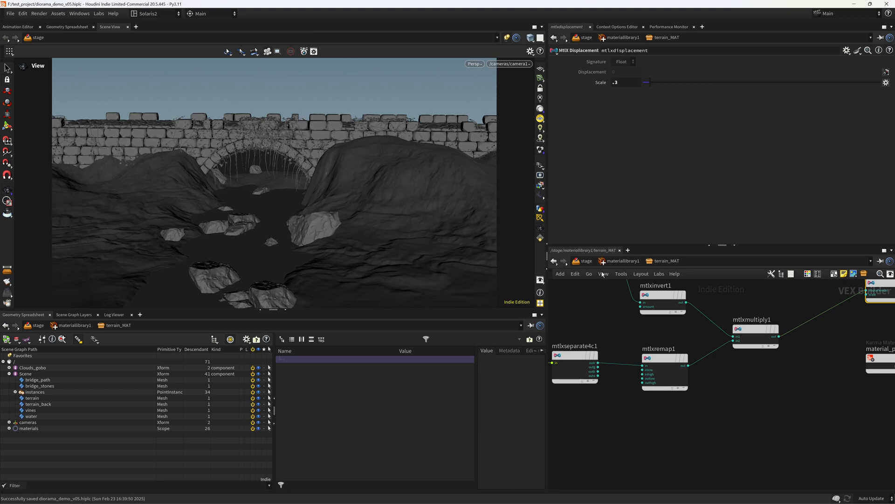
- Return to the stage network, select the karmarendersettings node and render the camera view with Karma XPU
key(u)
click(589, 264)
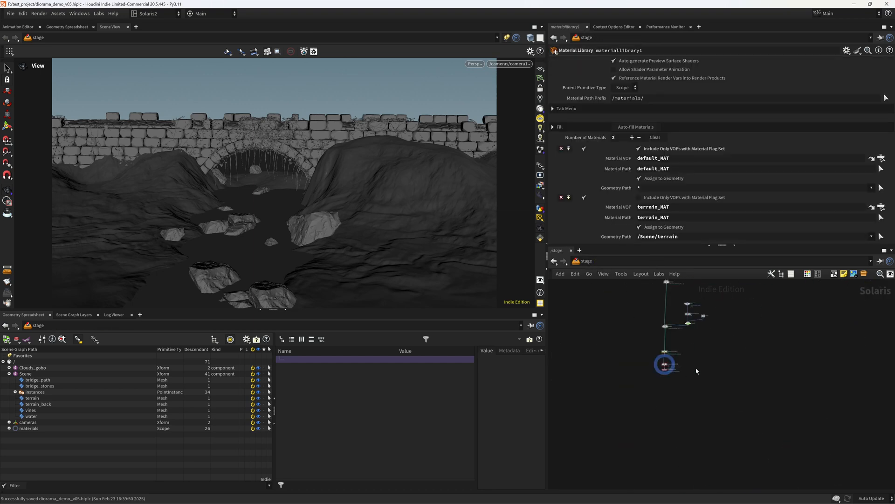
click(641, 333)
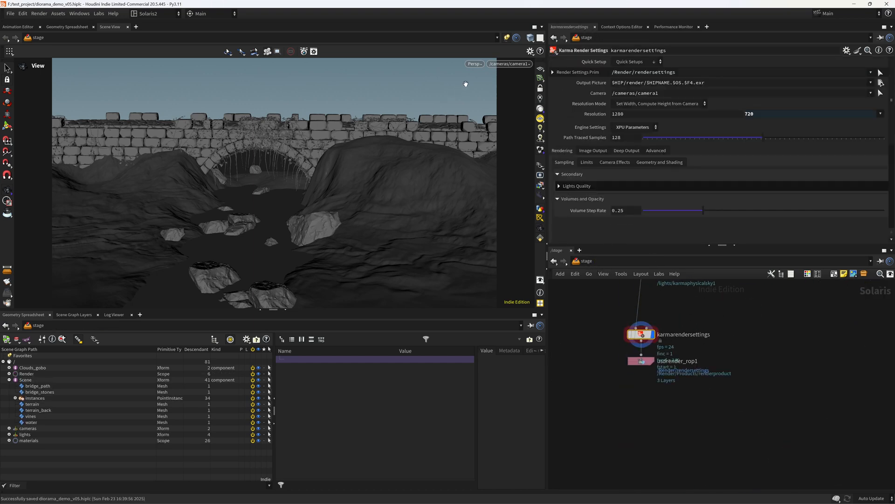
click(477, 64)
click(516, 129)
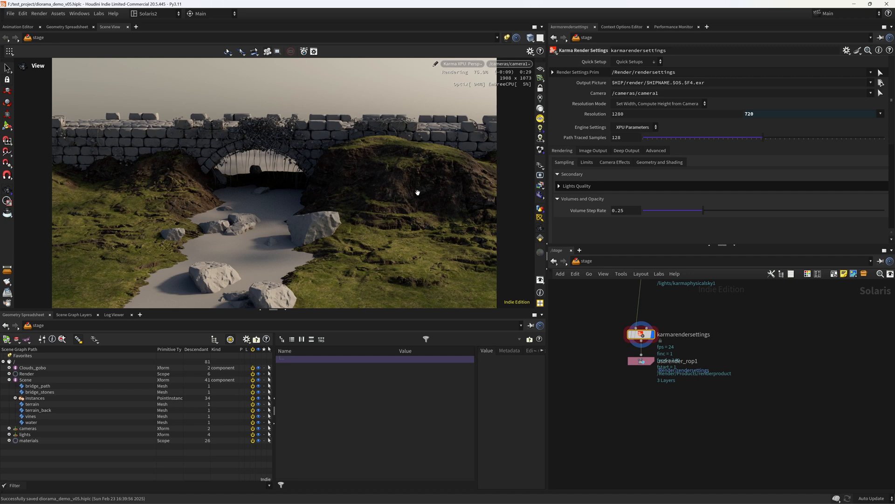
- Set switch1's Select Input to 0 so the FOG branch with materiallibrary2 feeds merge1
middle_drag(707, 311, 669, 433)
middle_drag(670, 326, 639, 476)
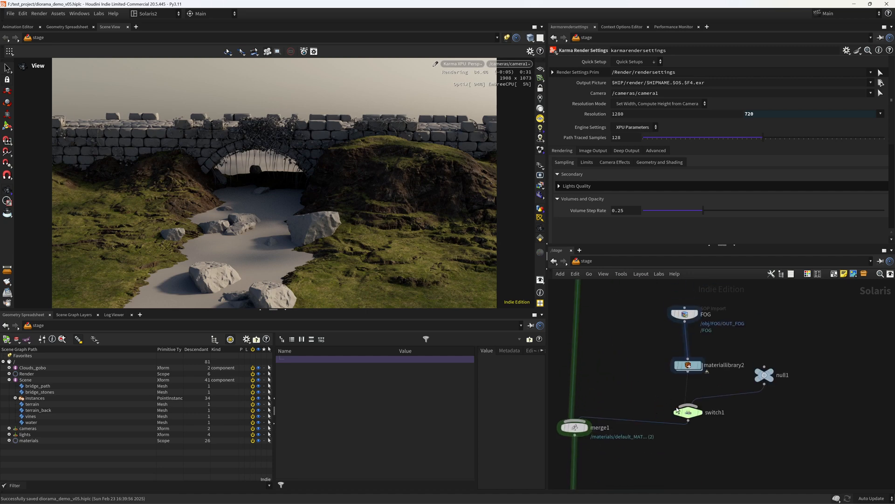
click(681, 412)
click(647, 74)
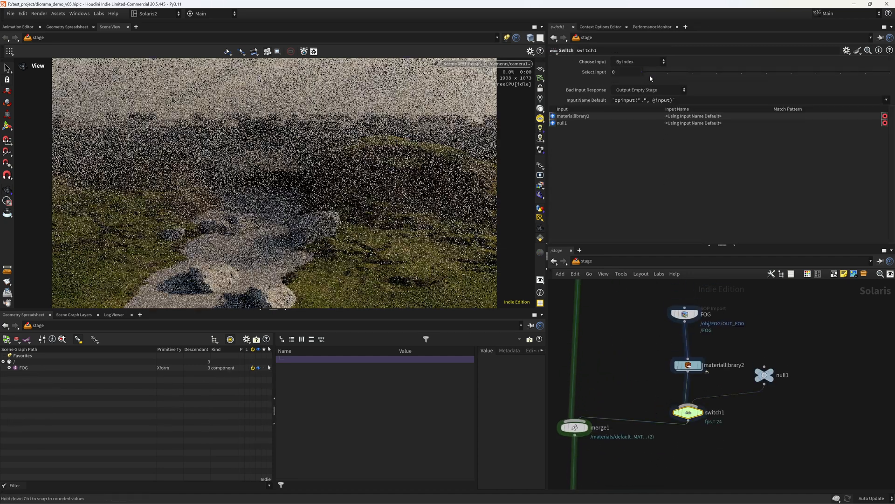
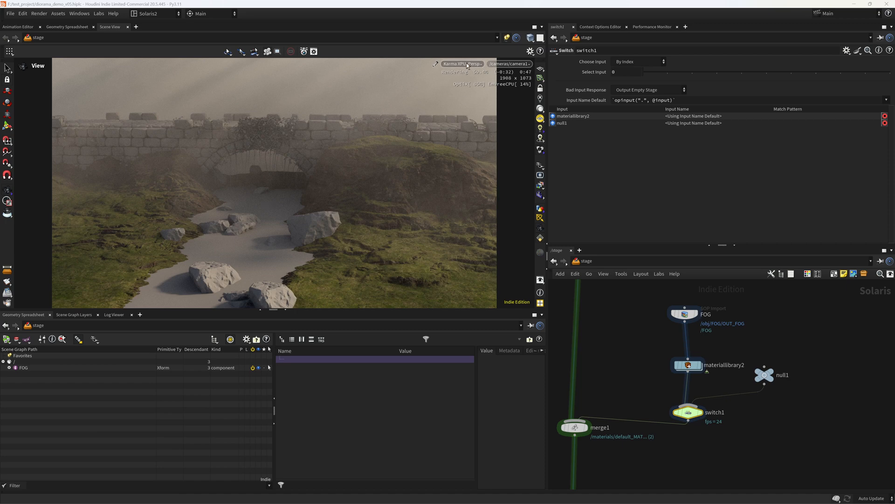
- Turn off Karma XPU rendering in the viewport and save the scene
click(467, 65)
click(469, 97)
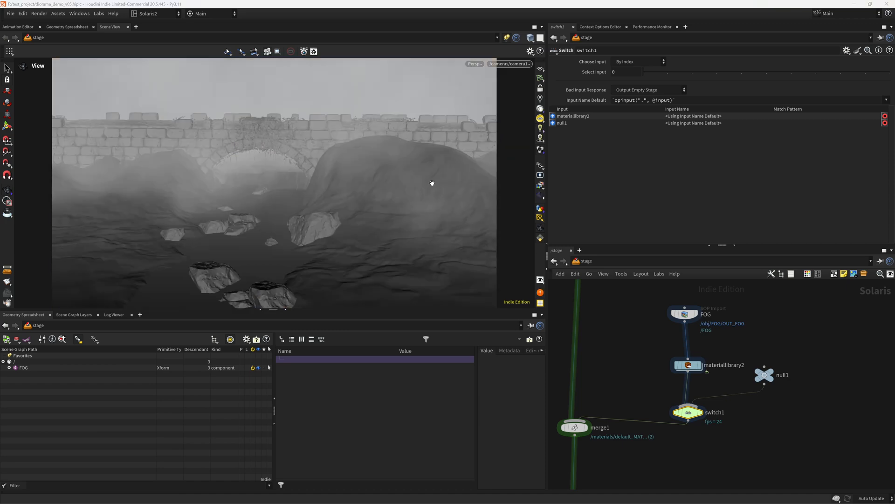
key(ctrl+s)
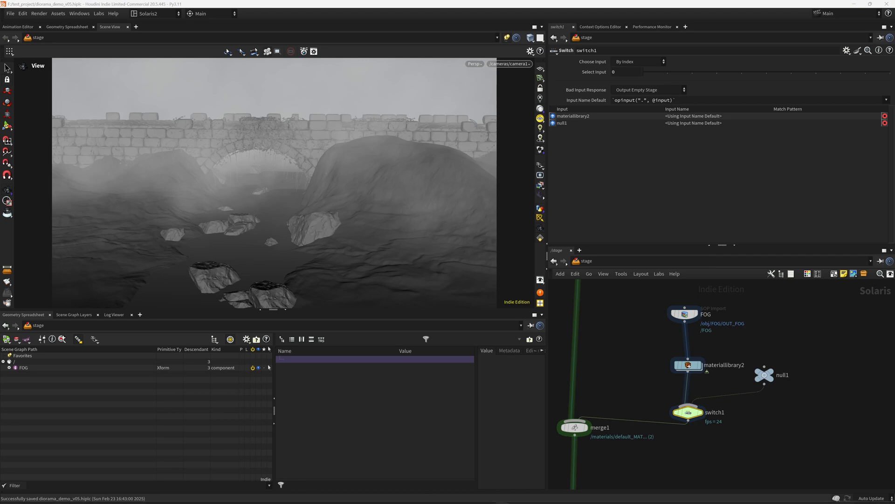
drag(363, 240, 359, 222)
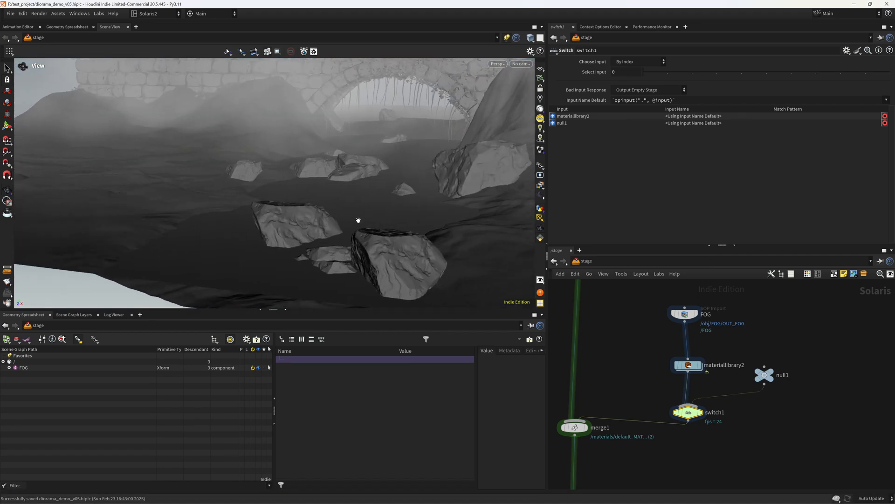
middle_drag(414, 208, 383, 209)
scroll(625, 356, down, 4)
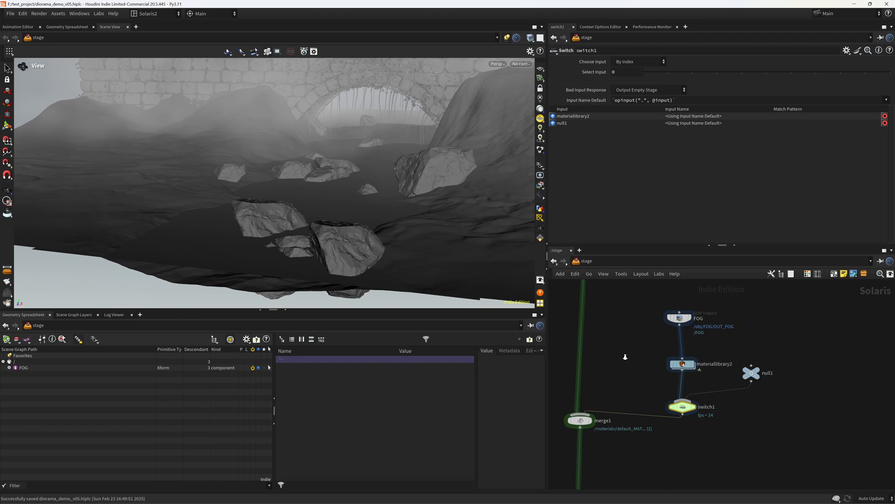
key(h)
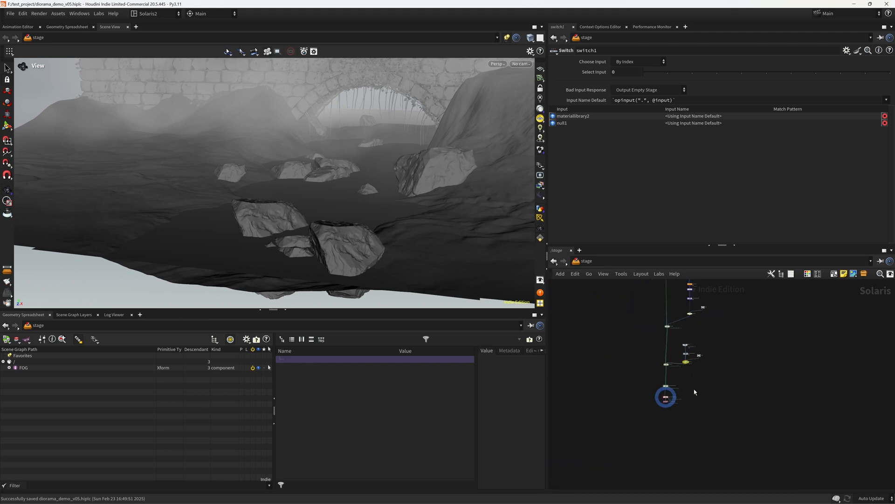
- Add a COP Network to the stage, name it water_noise and go inside it
scroll(720, 367, up, 3)
key(Tab)
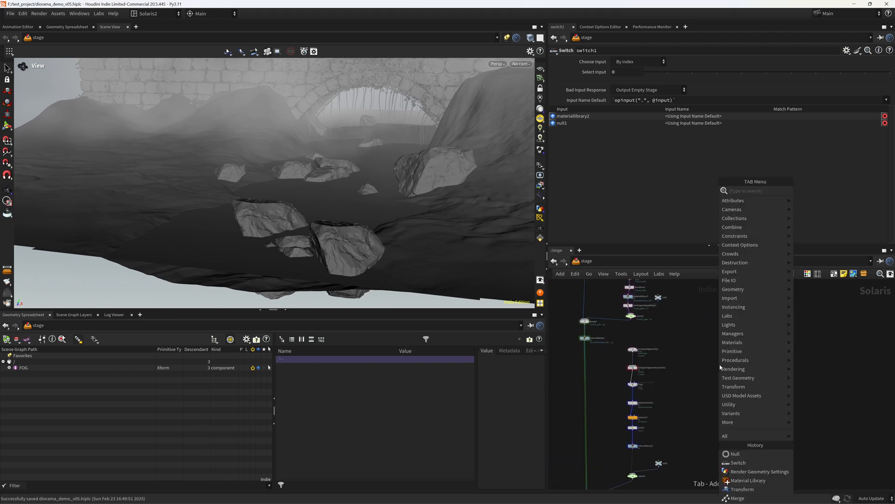
text(cop)
key(Return)
click(719, 364)
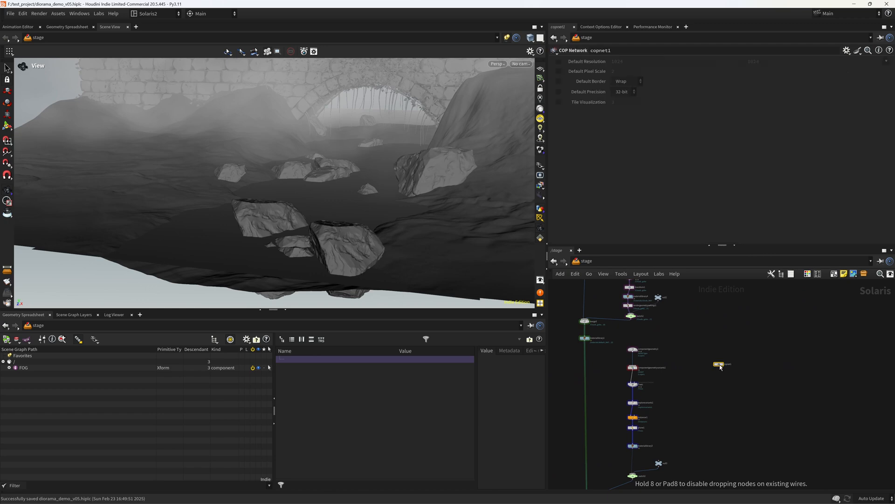
key(f)
key(F2)
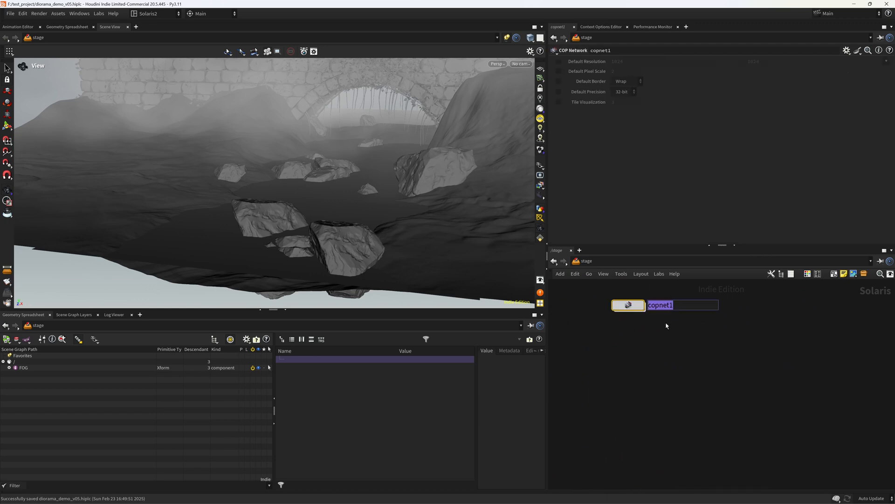
text(water_noise)
key(Return)
key(Return)
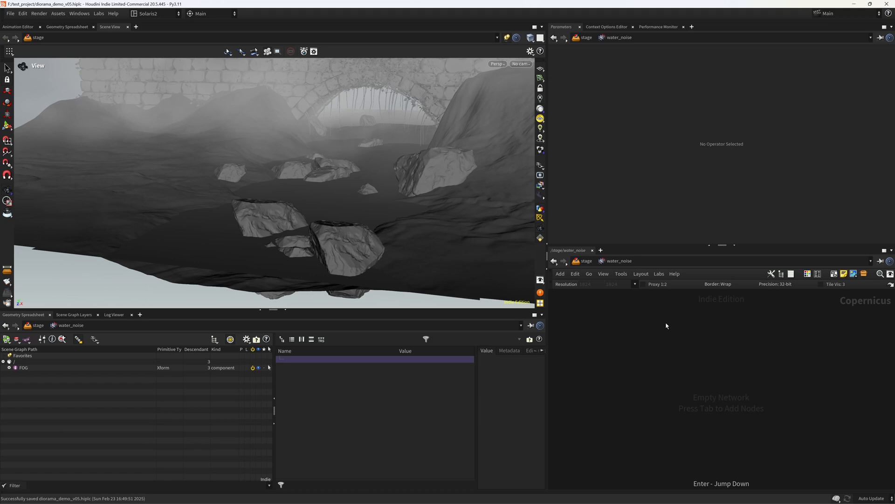
- Add a Fractal Noise 3D node and show its texture framed in the scene view
key(Tab)
text(f)
key(Down)
key(Return)
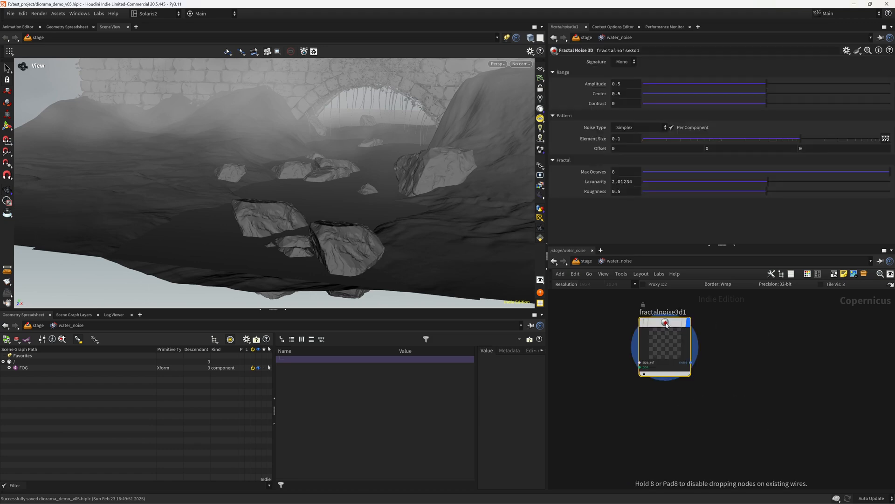
click(514, 39)
click(506, 40)
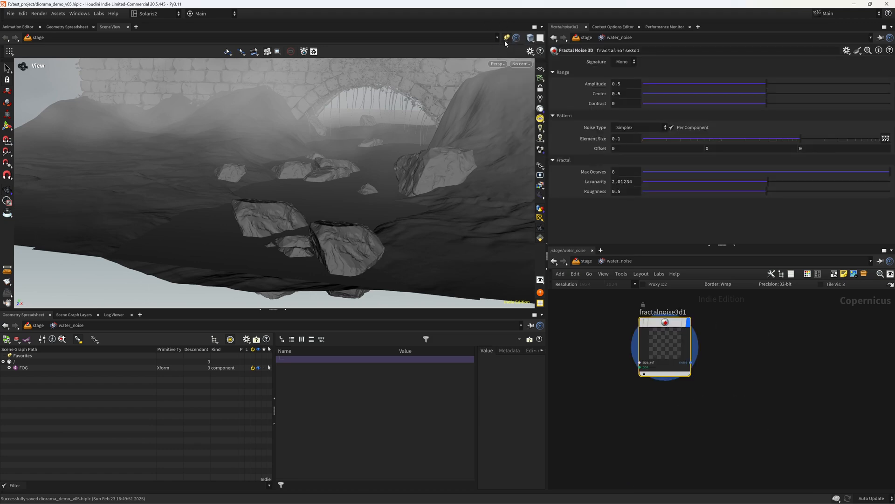
click(507, 39)
key(f)
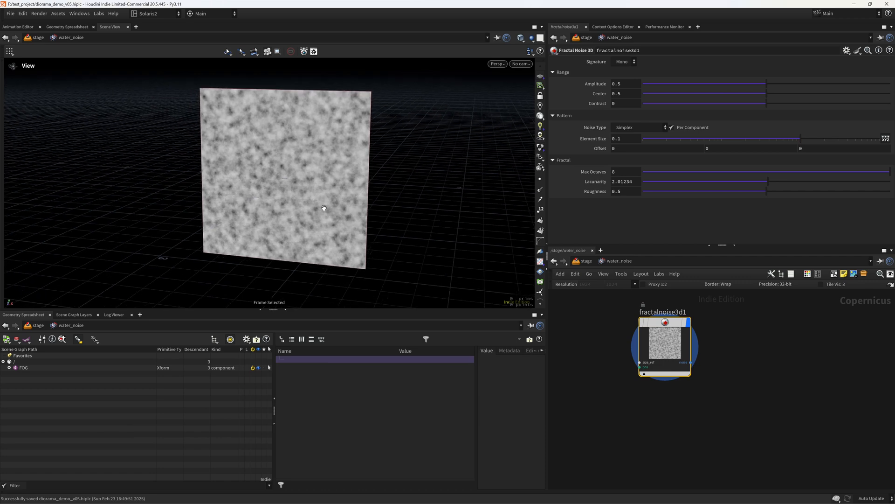
- Set the fractal noise Element Size to about 0.075 and Roughness to about 0.38
mouse_move(801, 139)
mouse_down()
mouse_move(812, 142)
mouse_move(793, 145)
mouse_up()
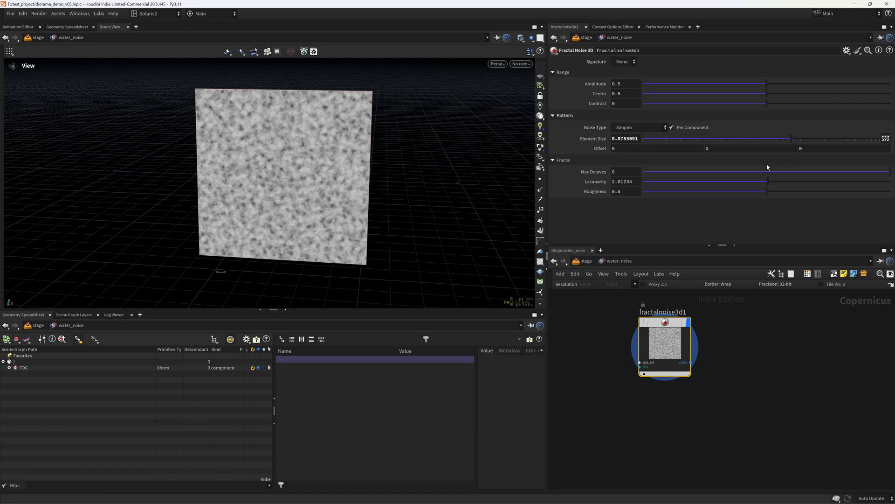
drag(767, 191, 739, 195)
middle_drag(764, 334, 708, 345)
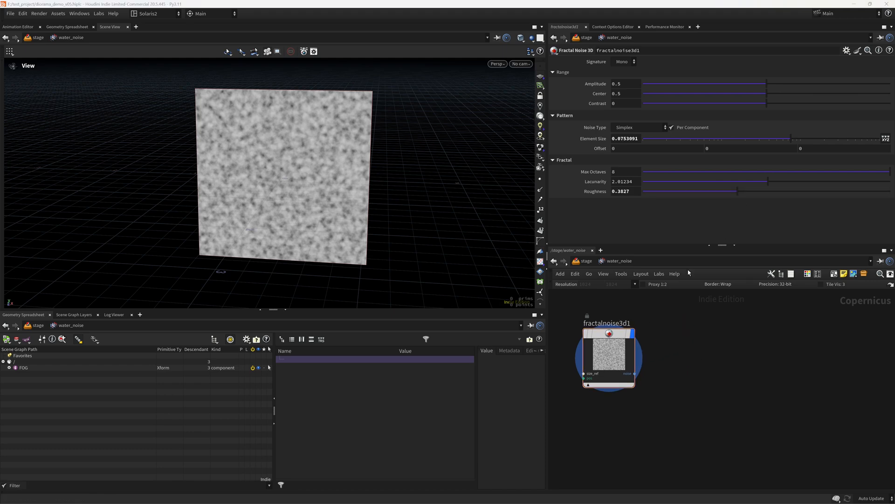
- Add a Null node beside the fractal noise and connect the noise output to it
click(716, 347)
key(Tab)
text(null)
key(Return)
click(716, 348)
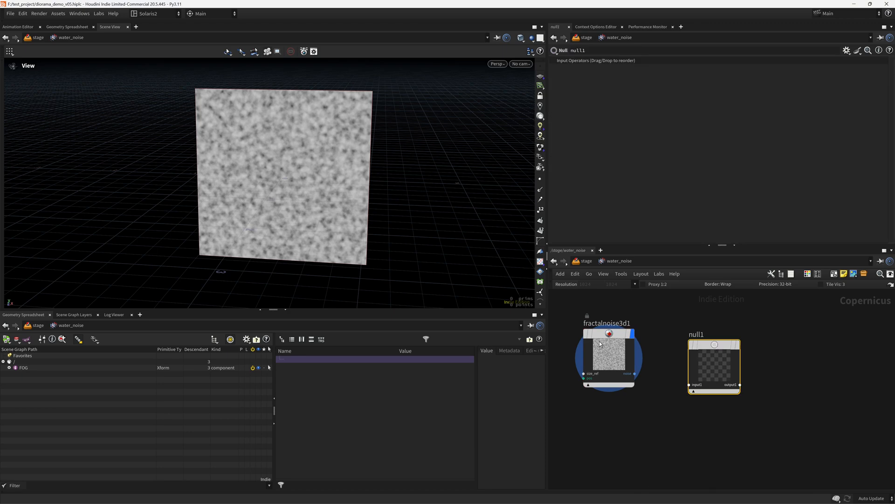
drag(635, 373, 700, 348)
- Rename the null OUT_DISP and align it with the fractal noise node
text(O)
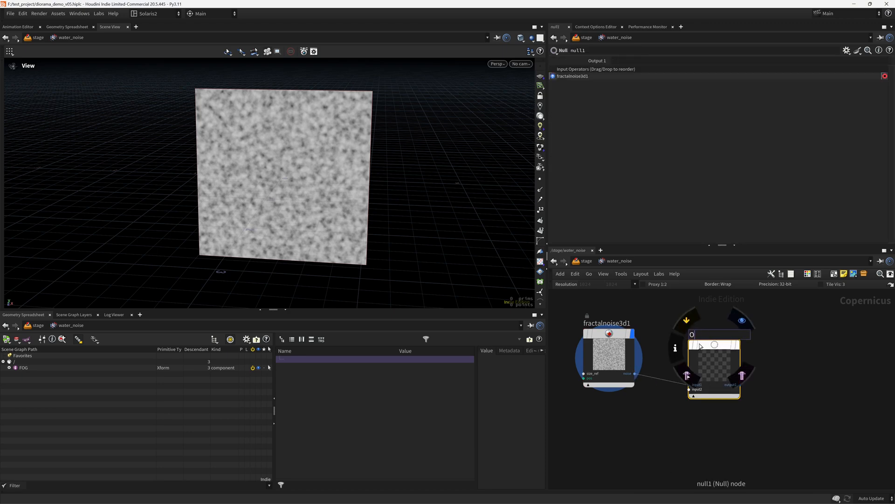
text(UT_dISP)
key(Return)
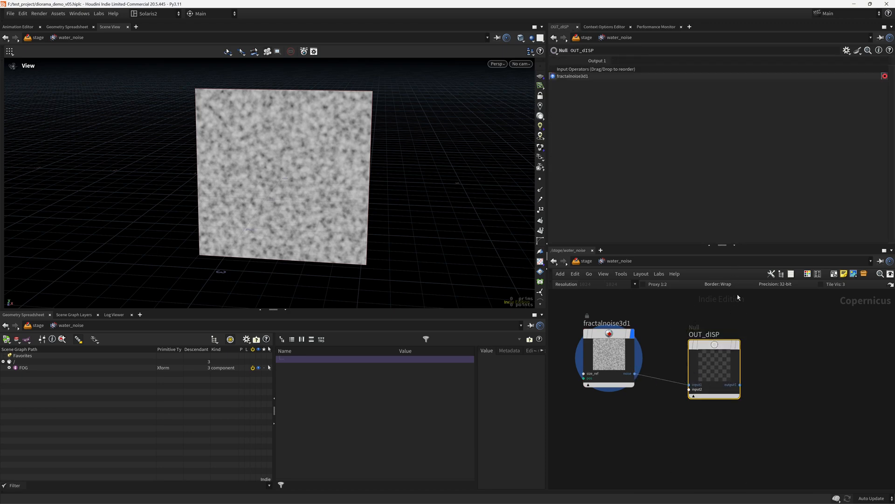
double_click(714, 335)
key(BackSpace)
text(D)
key(Return)
drag(724, 345, 730, 333)
drag(776, 425, 667, 319)
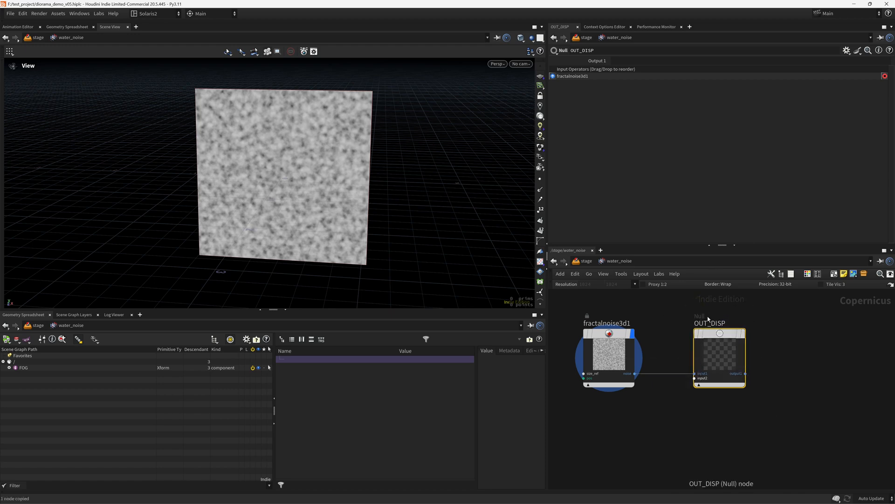
- Save the scene, return to the stage network and go inside materiallibrary1
key(ctrl+s)
key(u)
right_drag(672, 363, 625, 326)
middle_drag(626, 326, 660, 311)
double_click(608, 337)
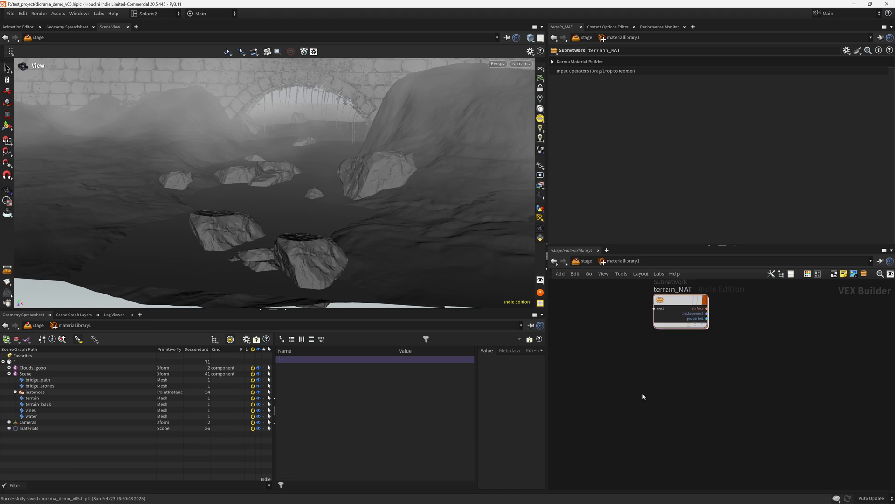
- Add a Karma Material Builder below terrain_MAT, name it water_MAT and go inside it
key(Tab)
text(karma)
key(Down)
key(Return)
click(643, 396)
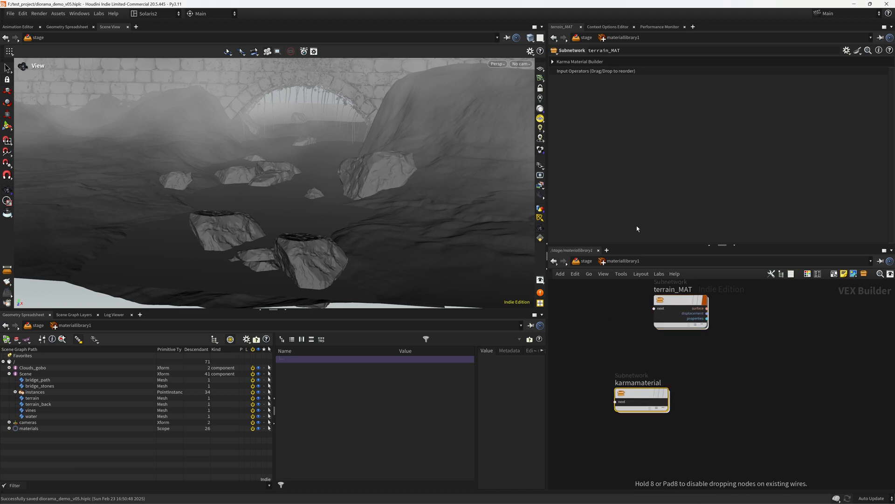
key(F2)
text(Water_MAT)
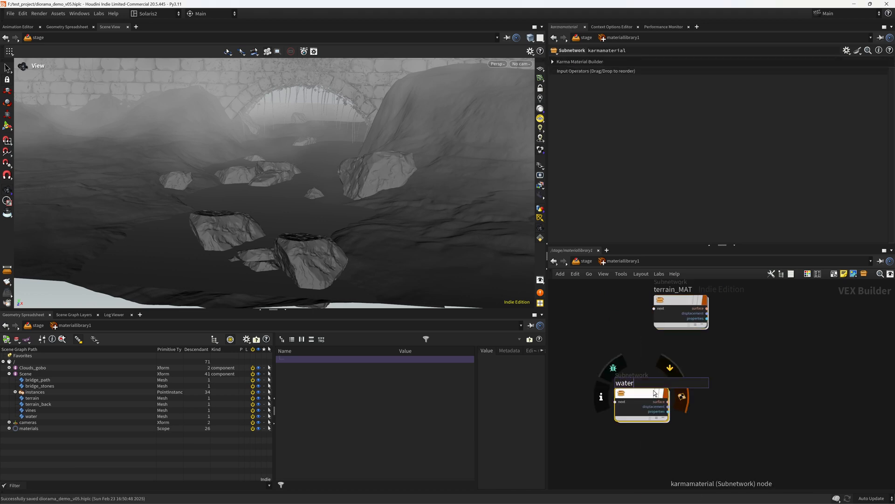
key(Return)
key(Return)
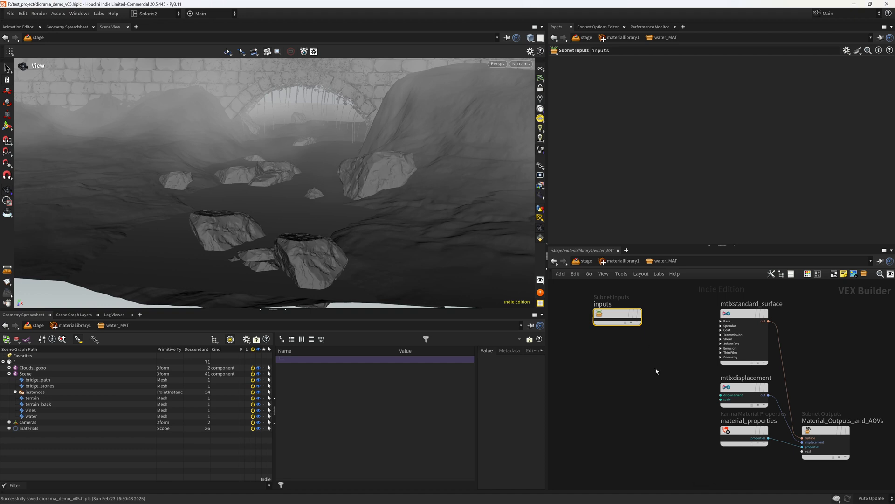
- Remove the subnet inputs node and add a MtlX Image node to the water material
scroll(655, 368, down, 3)
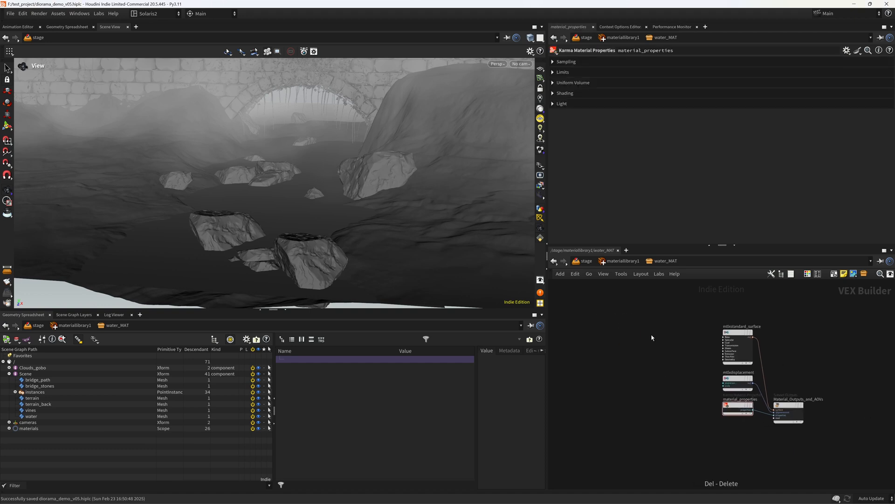
scroll(650, 339, up, 4)
middle_drag(655, 338, 636, 310)
key(Tab)
text(image)
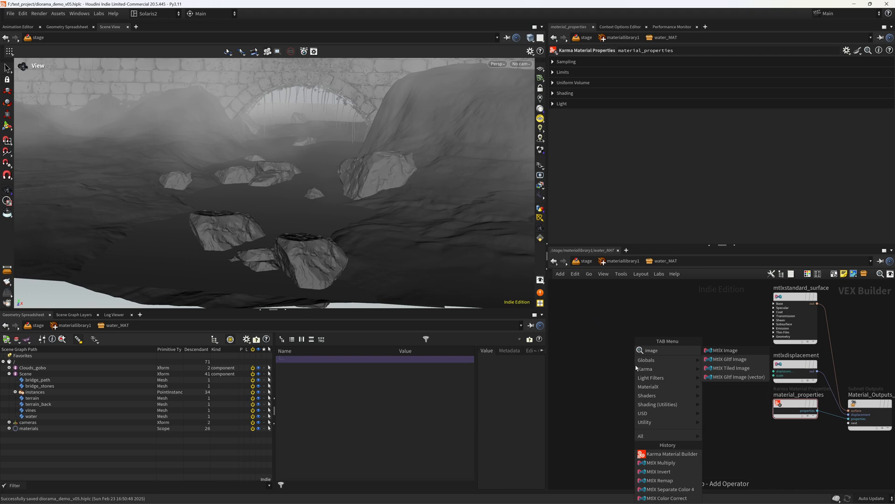
key(Return)
click(636, 366)
- Set mtlximage1's Signature to Float and its Filename to op:/stage/water_noise/OUT_DISP
click(627, 62)
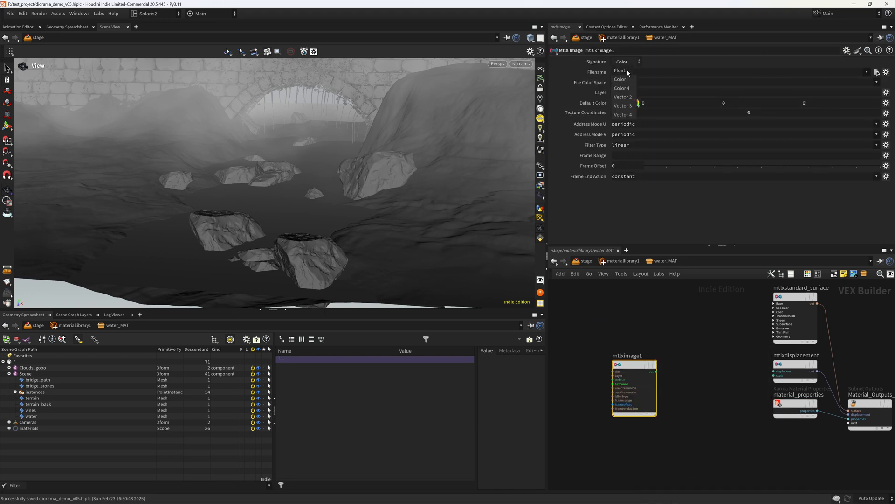
click(627, 74)
click(627, 73)
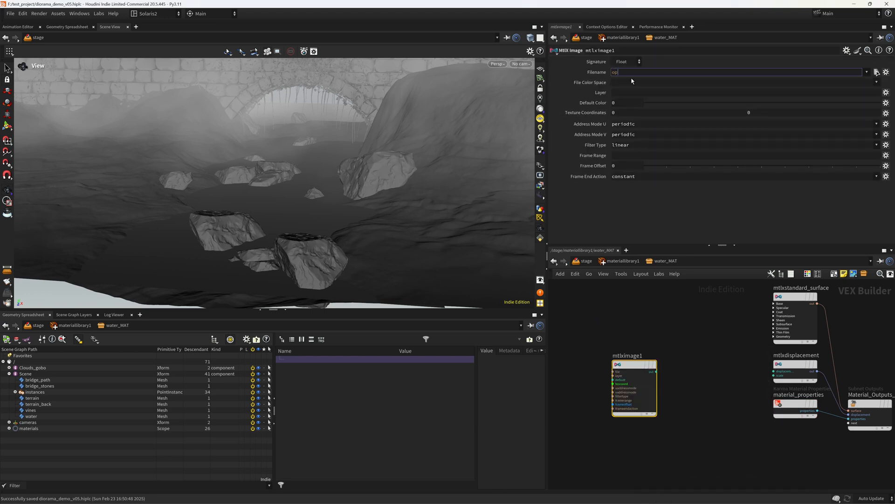
text(op:)
text(/stage/water_noise/OUT_DISP)
key(Return)
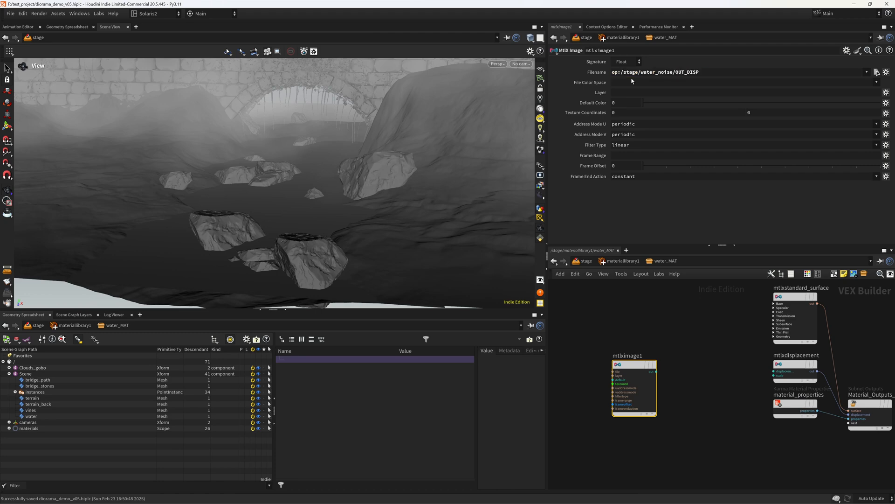
- Try feeding mtlximage1 into mtlxdisplacement's displacement input, and cut that connection again
middle_drag(678, 362, 634, 357)
drag(614, 367, 726, 357)
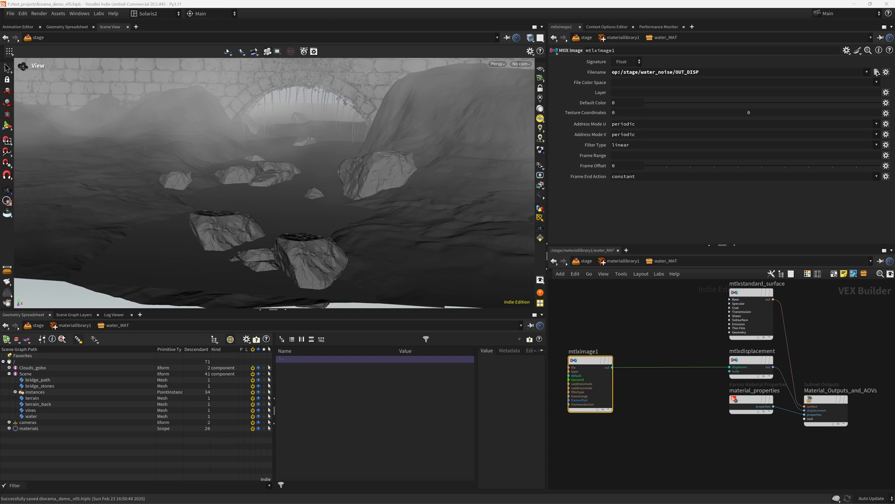
middle_drag(682, 389, 669, 392)
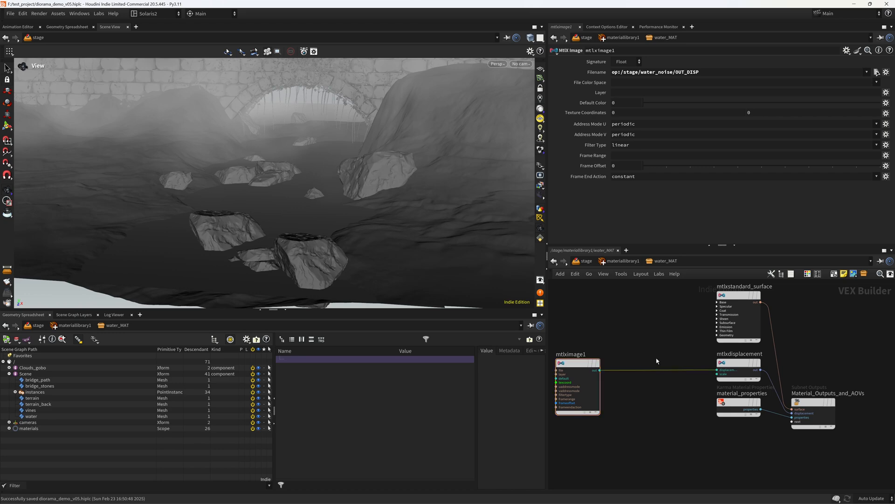
key(y)
mouse_move(667, 387)
mouse_down()
mouse_move(666, 326)
mouse_move(666, 367)
mouse_up()
key(Tab)
text(nor)
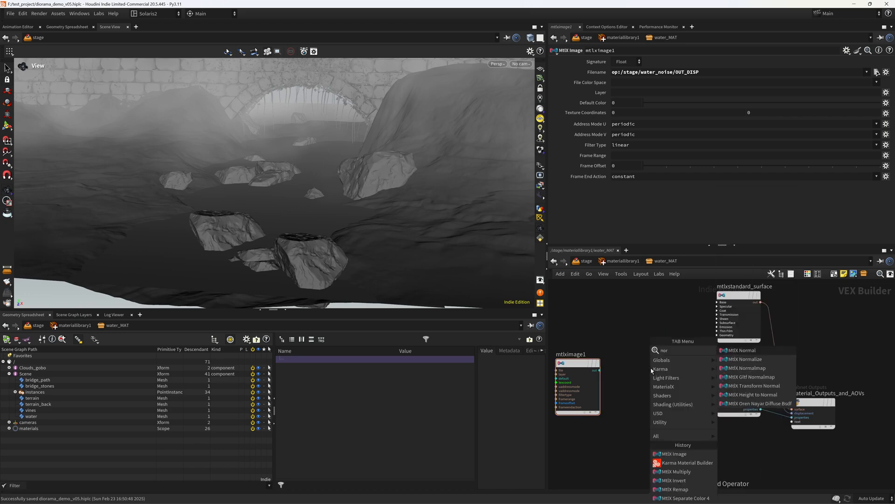
key(Return)
click(650, 372)
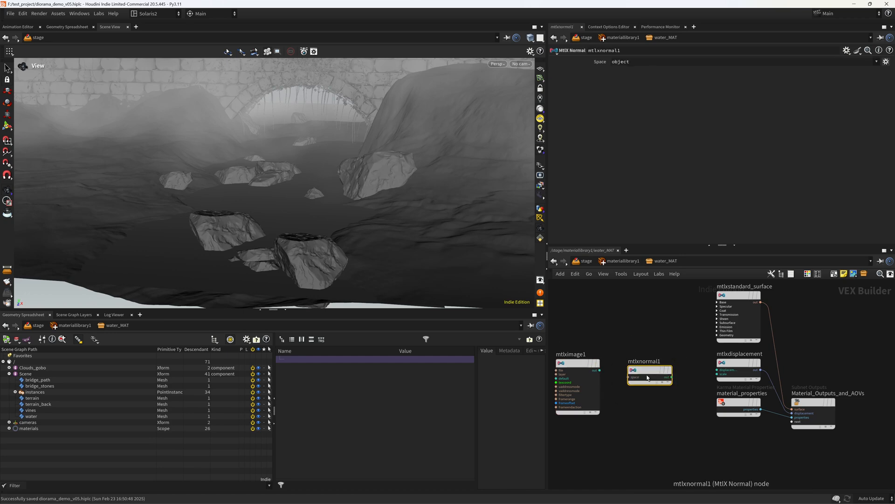
key(Delete)
- Add a MtlX Normalmap node next to mtlximage1
key(Tab)
text(nor)
key(Down)
key(Down)
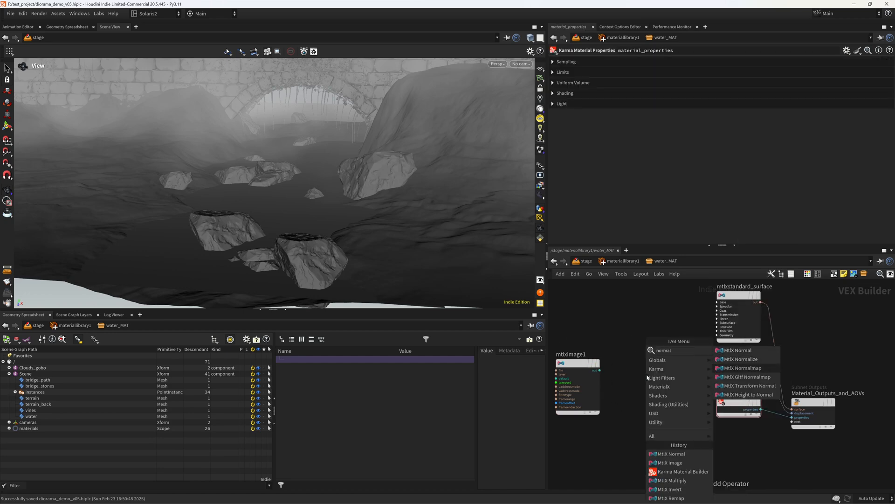
key(Return)
click(647, 375)
double_click(640, 365)
drag(646, 365, 633, 365)
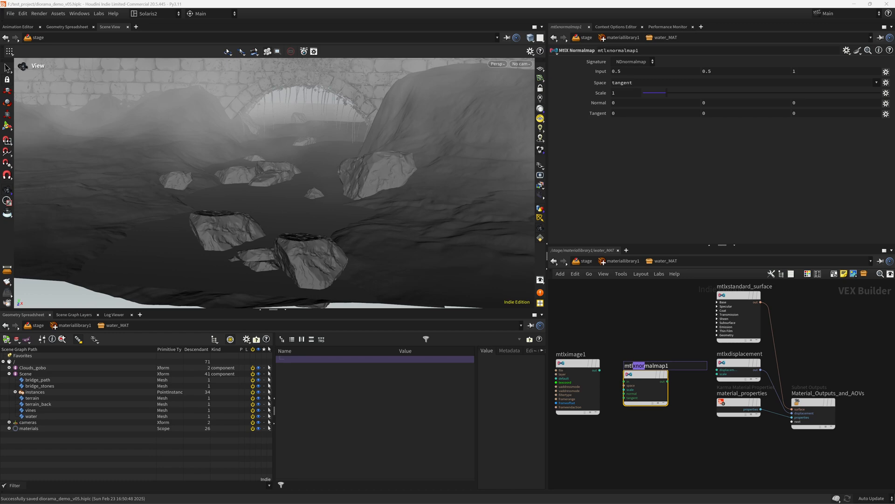
- Return to the stage network and go inside the water_noise COP network
click(616, 261)
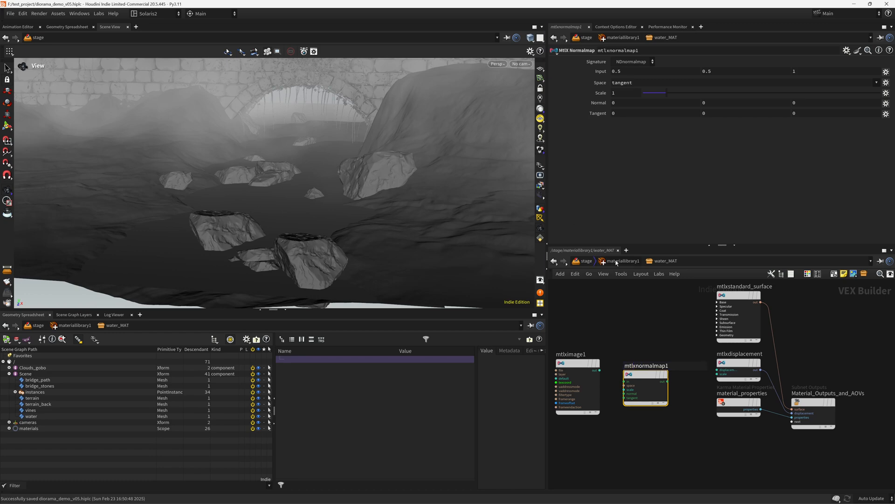
click(587, 262)
middle_drag(776, 394, 569, 384)
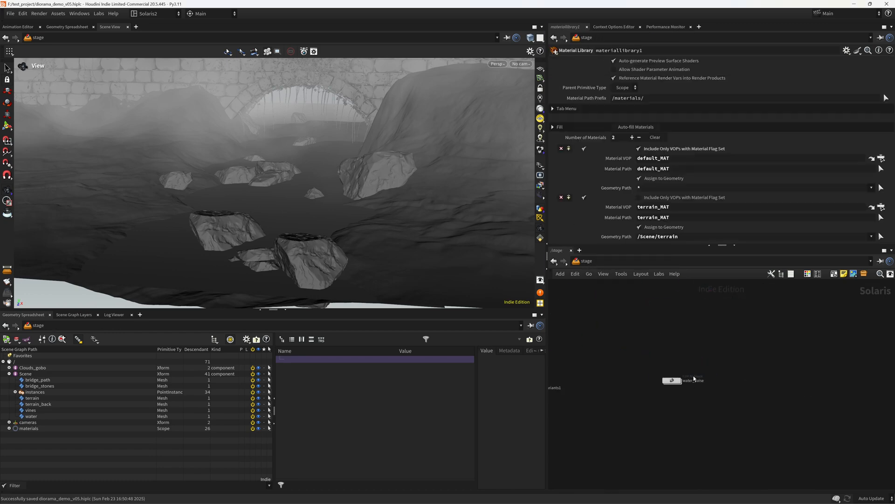
double_click(675, 380)
middle_drag(740, 404, 724, 405)
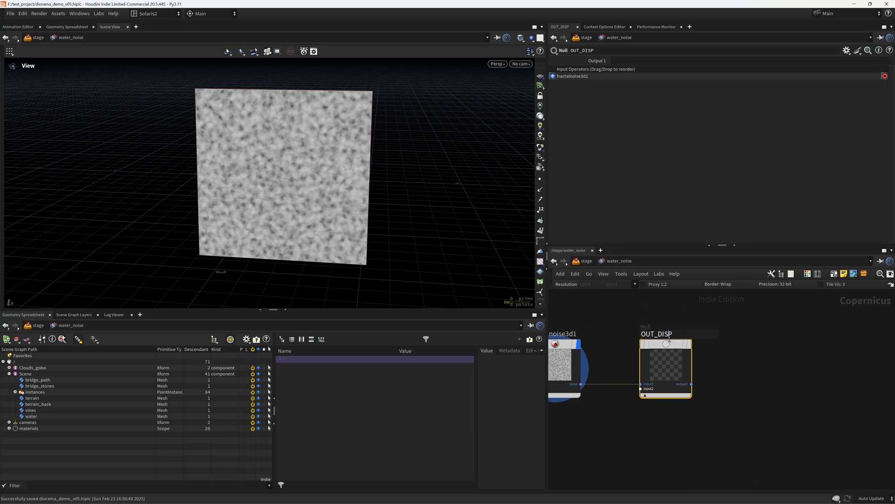
- Rename the OUT_DISP null to OUT_NORMAL and move it farther away from the fractal noise
click(671, 335)
key(shift+Left)
key(shift+Left)
key(shift+Left)
key(shift+Left)
text(NORMAL)
key(Return)
drag(665, 364, 808, 364)
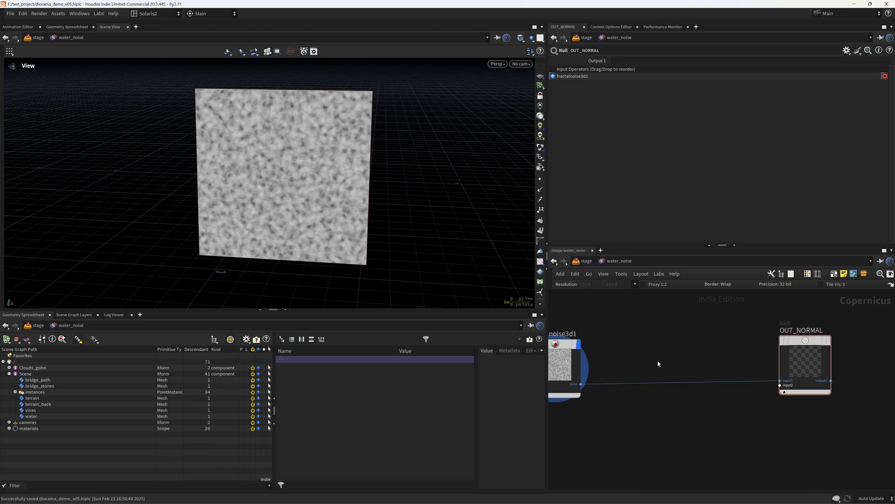
- Insert a Height to Normal node between the fractal noise and OUT_NORMAL and display its result
key(Tab)
text(HFN)
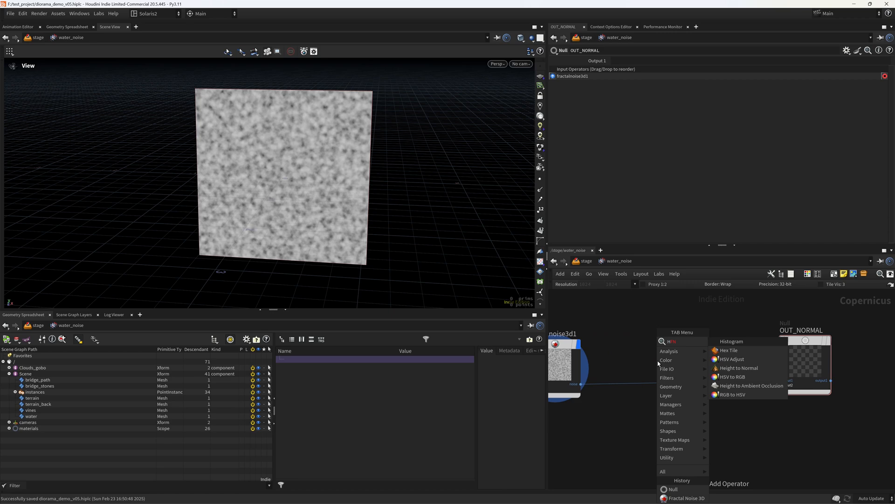
key(Down)
key(Down)
key(Down)
key(Return)
key(Return)
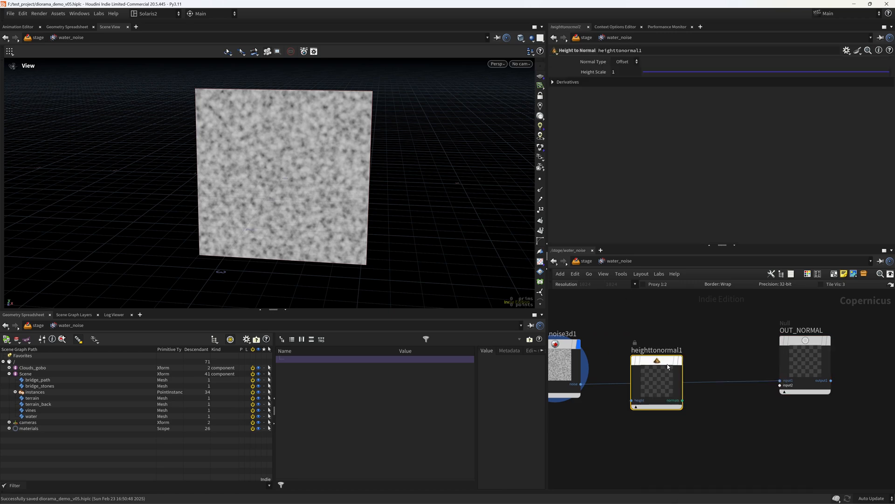
drag(672, 361, 682, 361)
click(696, 337)
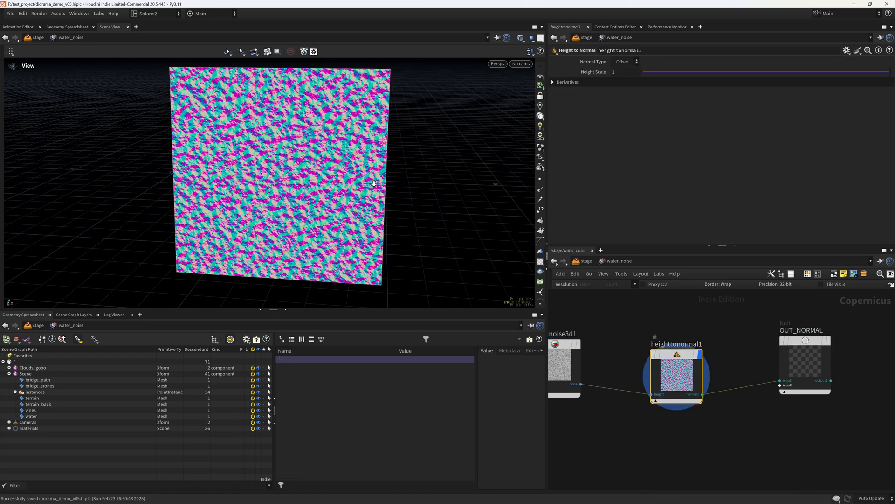
- Set the Height to Normal node's height scale to 0.05 and save the scene
drag(619, 73, 551, 77)
text(.1)
key(Return)
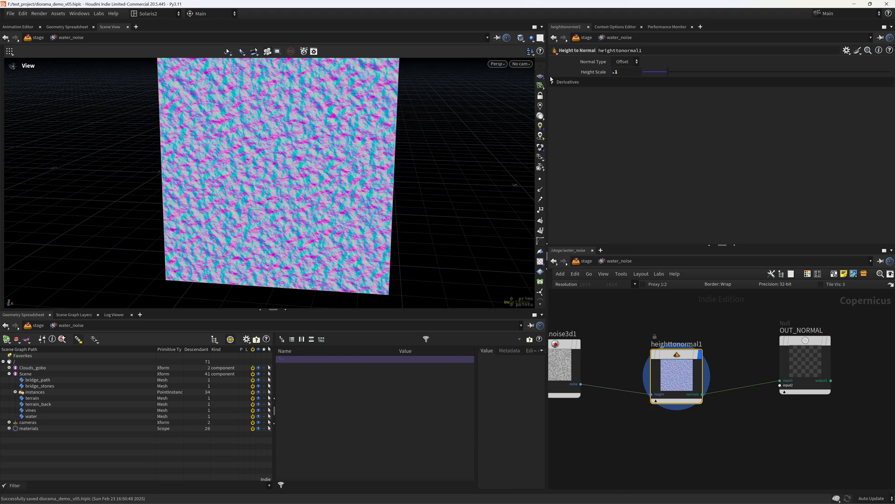
text(05)
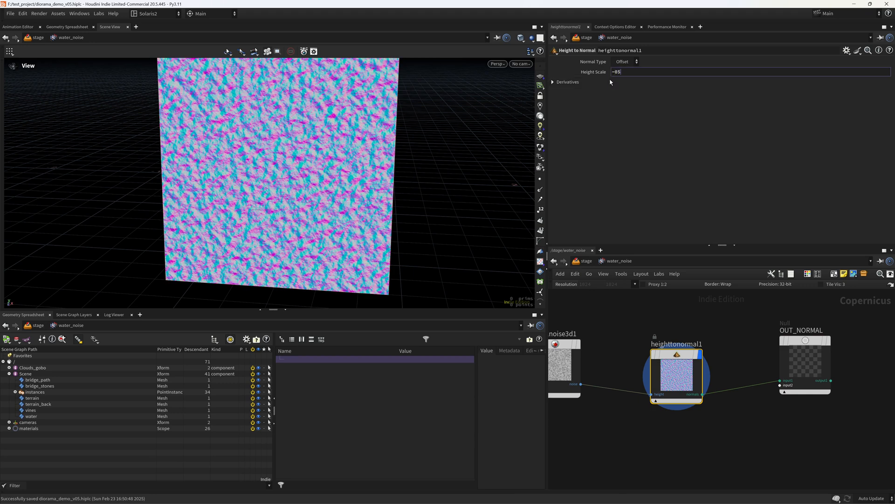
key(Return)
click(631, 72)
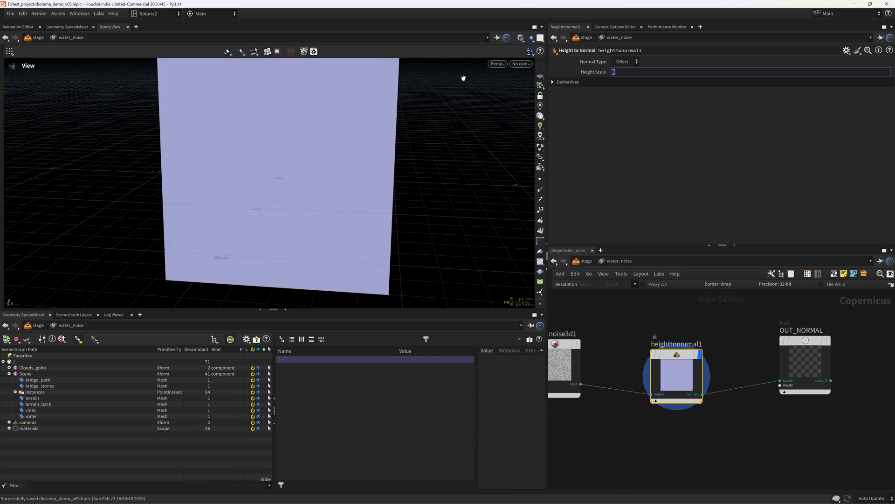
text(.05)
key(Return)
right_drag(360, 184, 334, 194)
drag(333, 194, 348, 180)
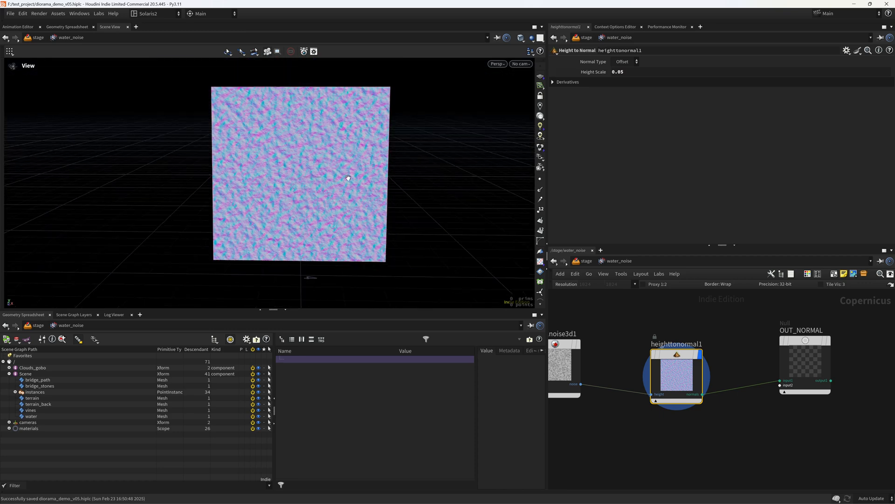
key(ctrl+s)
right_drag(310, 170, 394, 151)
- Copy the OUT_NORMAL null, save the scene, and open the water_MAT material inside materiallibrary1 on the stage
click(806, 356)
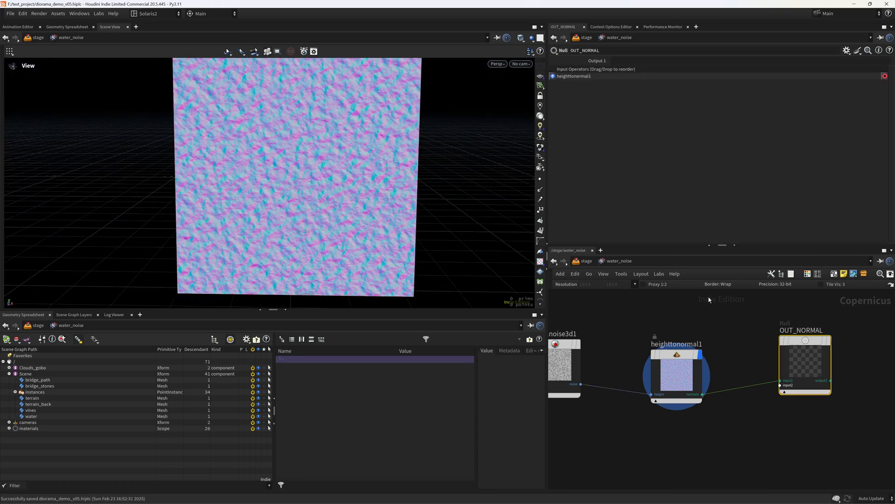
key(ctrl+s)
key(ctrl+c)
key(u)
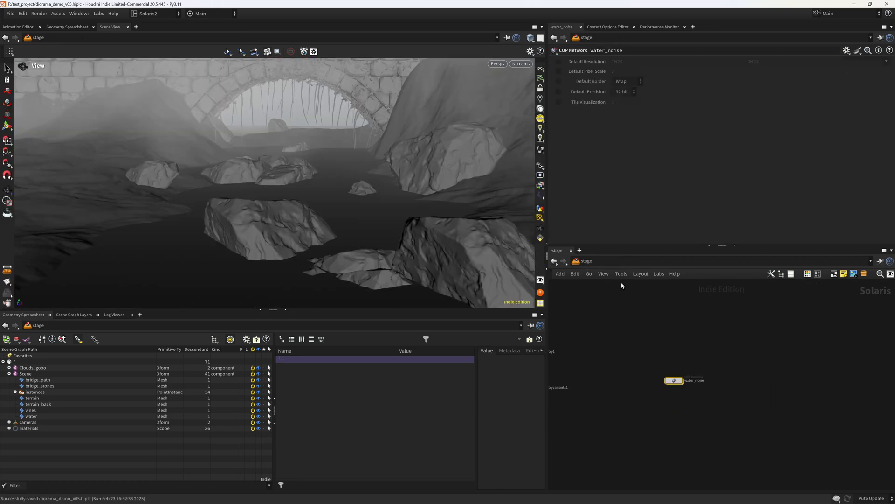
middle_drag(660, 459, 656, 238)
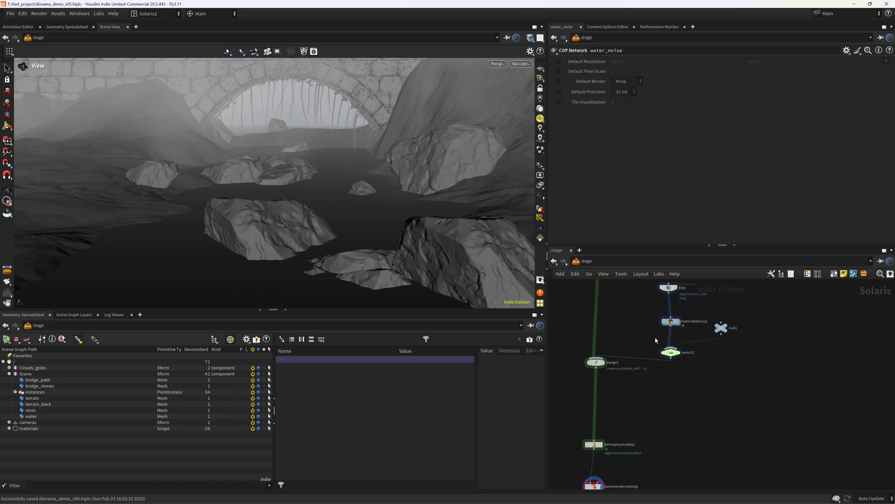
scroll(656, 340, down, 5)
middle_drag(667, 290, 642, 448)
scroll(636, 382, up, 8)
middle_drag(644, 413, 649, 224)
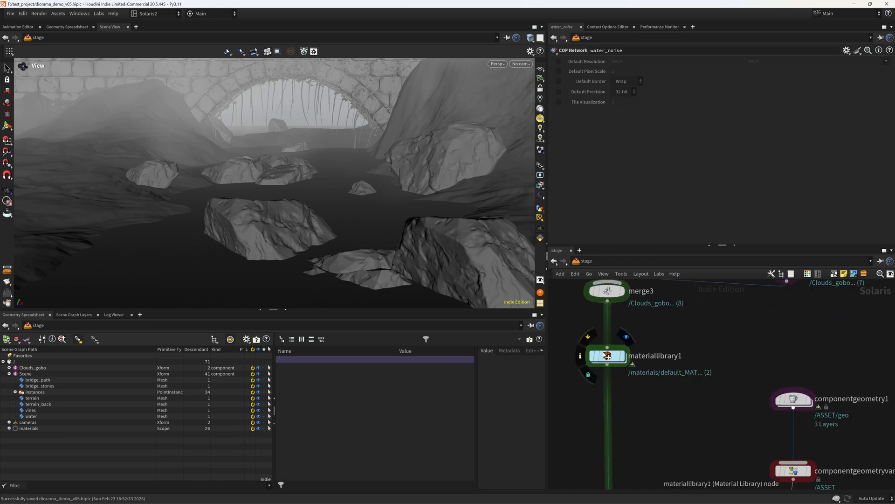
double_click(609, 356)
double_click(642, 394)
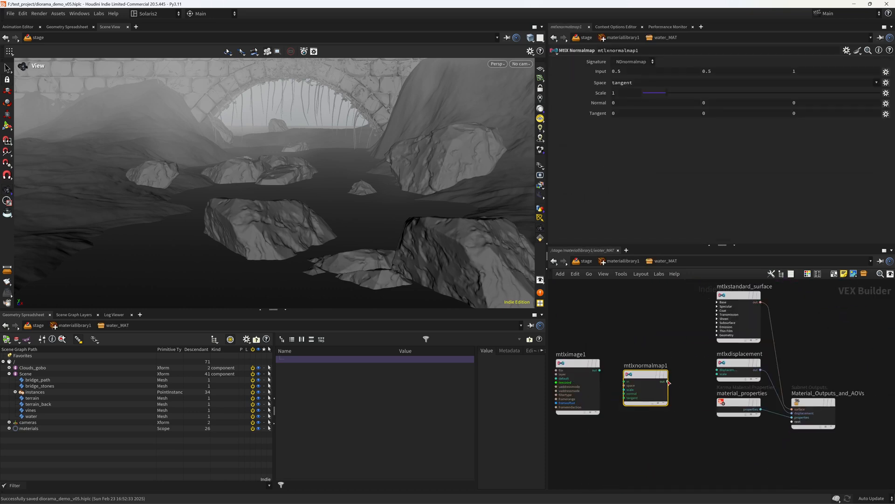
- Connect mtlximage1 to the input of mtlxnormalmap1, and wire its output into the Normal input of mtlxstandard_surface
click(585, 371)
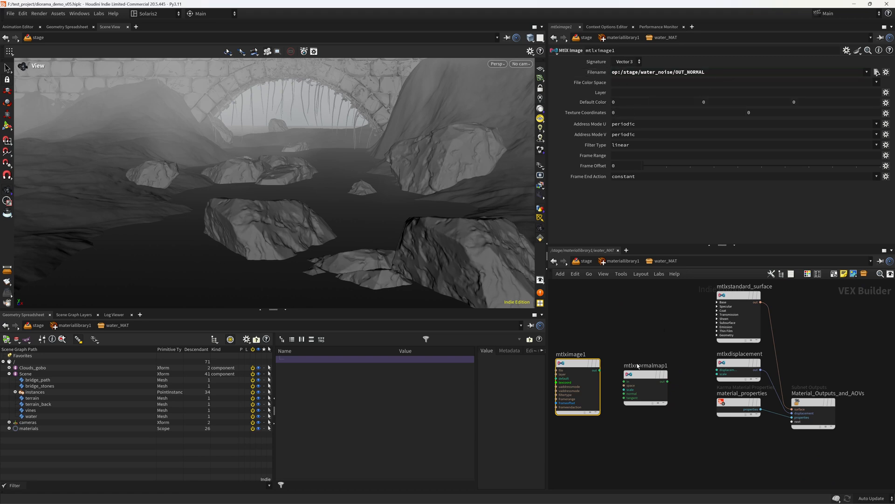
drag(602, 371, 663, 373)
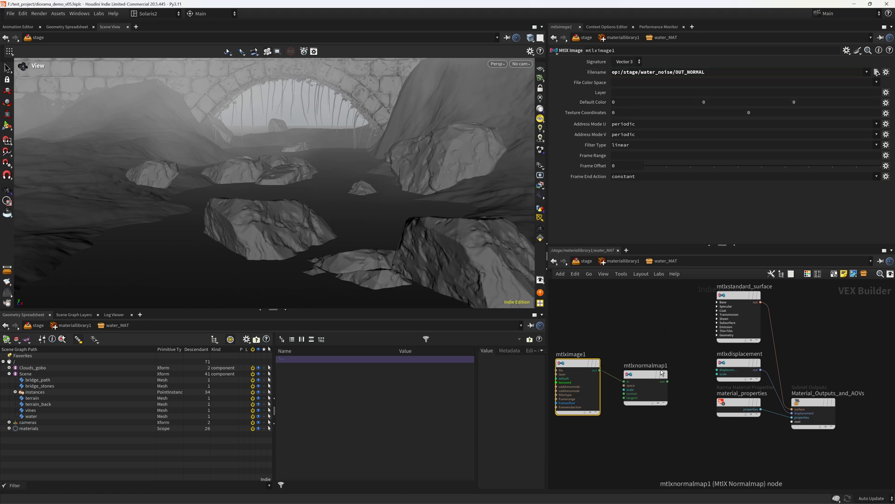
click(648, 373)
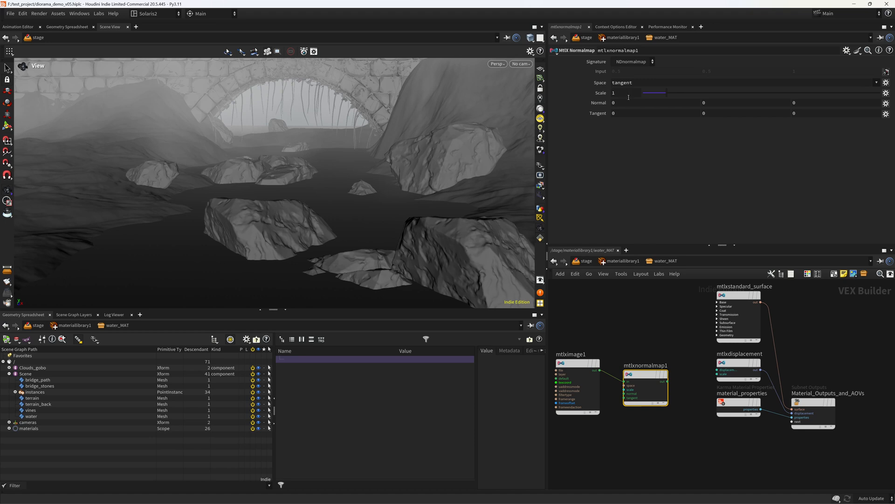
click(668, 382)
click(717, 338)
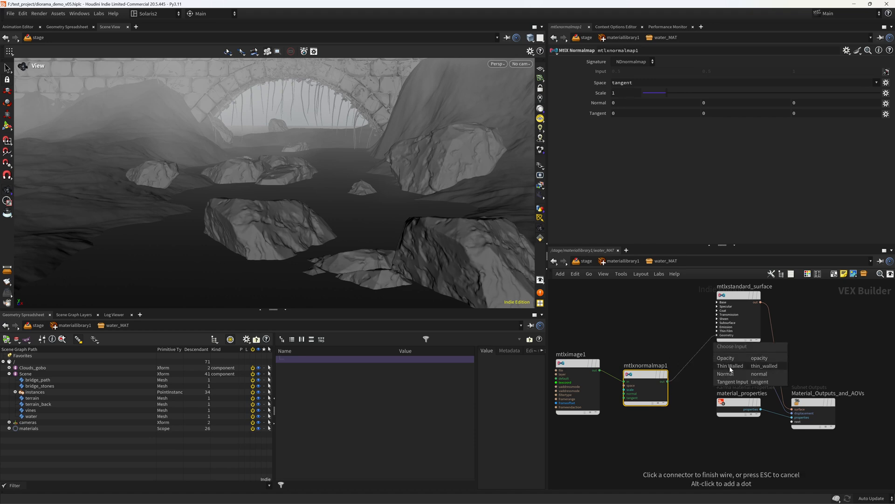
click(733, 373)
middle_drag(695, 298, 651, 324)
- Change the specular roughness and raise the transmission of mtlxstandard_surface
click(694, 322)
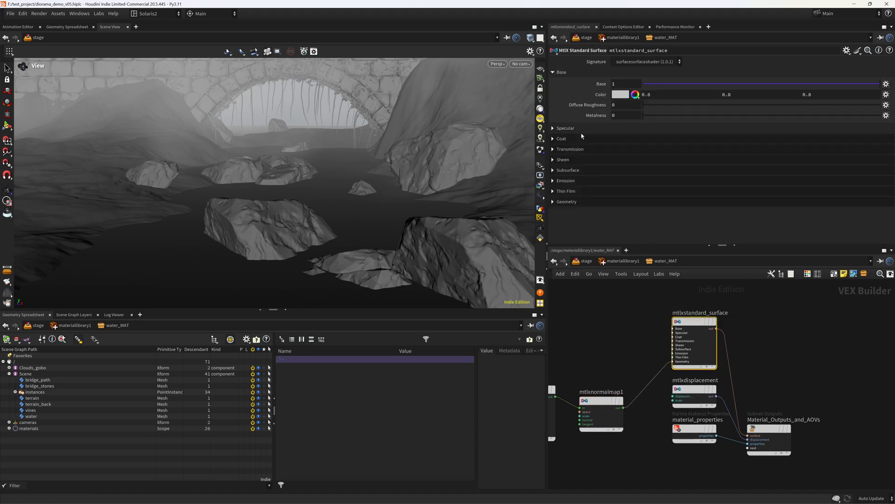
click(656, 163)
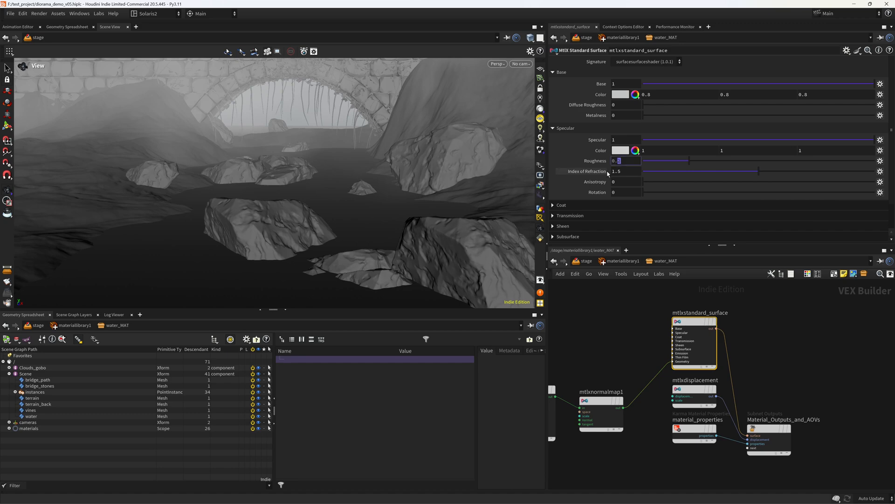
click(595, 129)
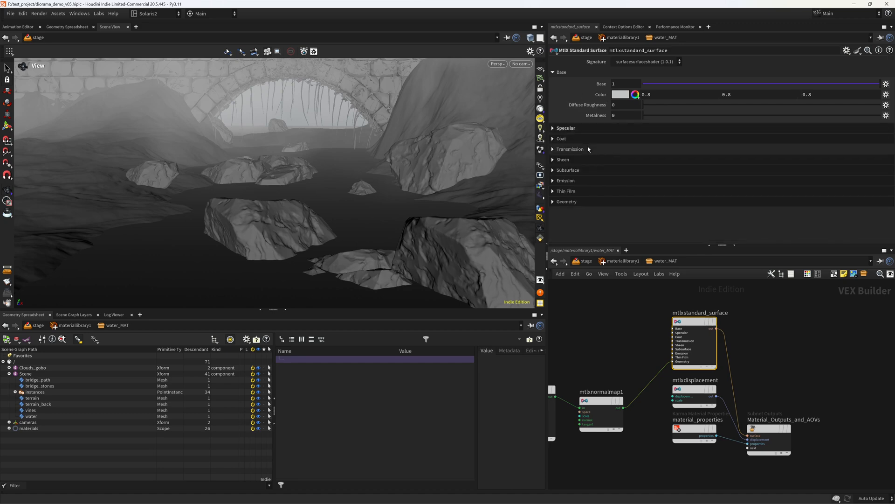
click(677, 149)
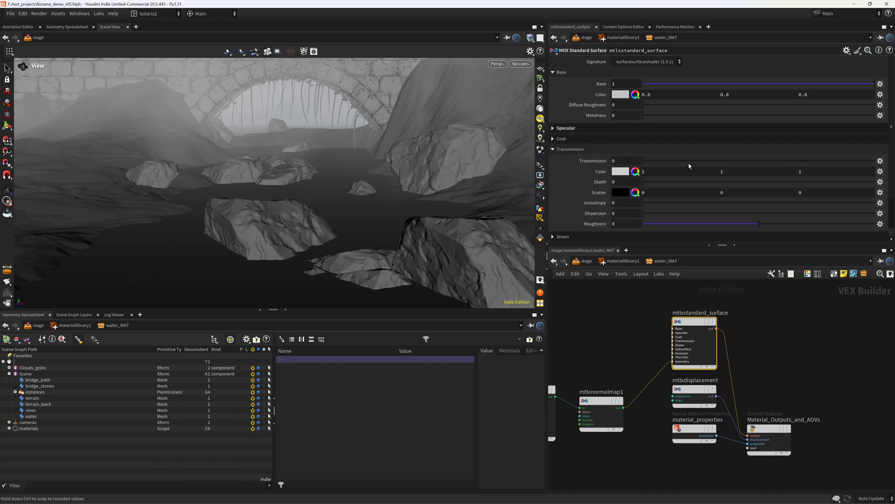
click(570, 148)
click(585, 202)
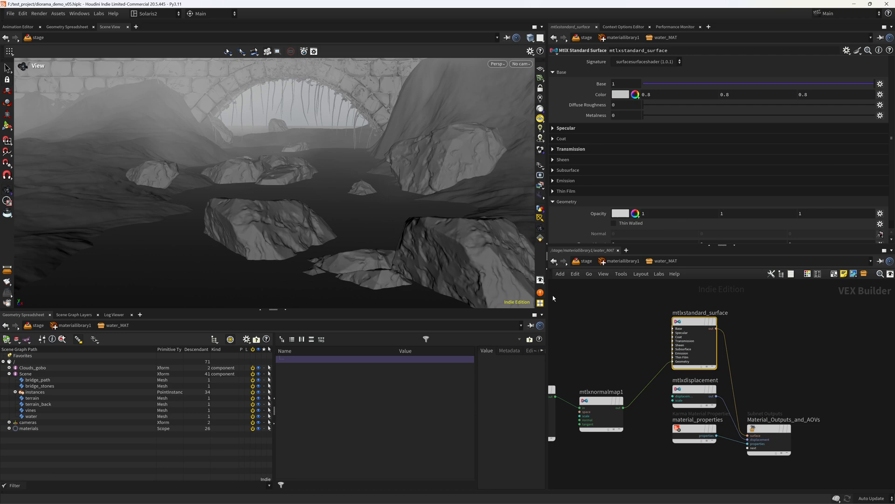
- Assign water_MAT to /Scene/water in the stage's materiallibrary1 and save the scene
click(623, 260)
click(586, 260)
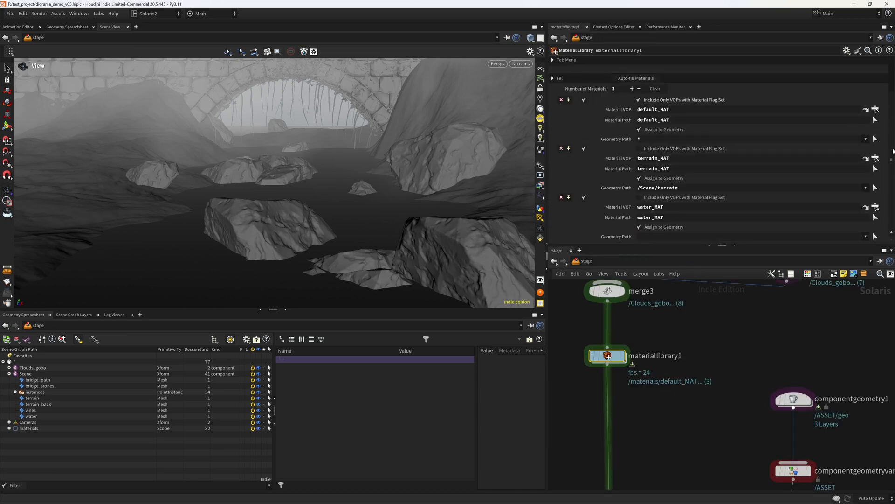
click(656, 237)
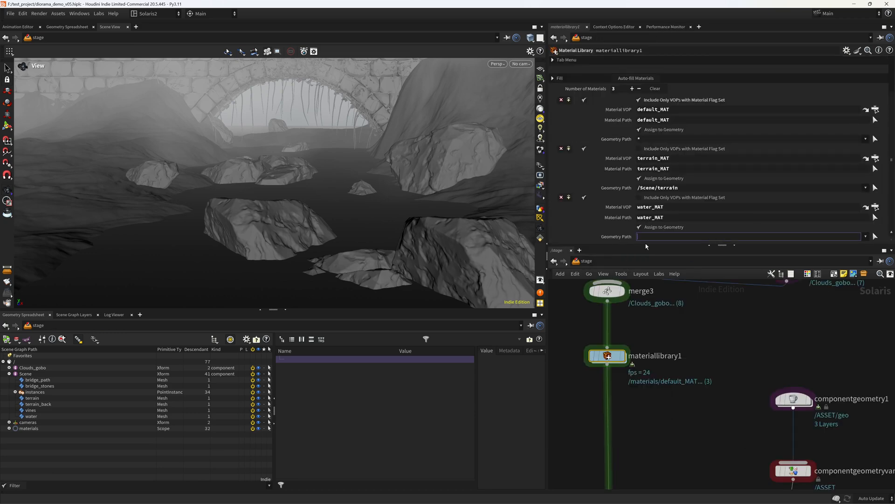
click(31, 416)
drag(697, 240, 688, 240)
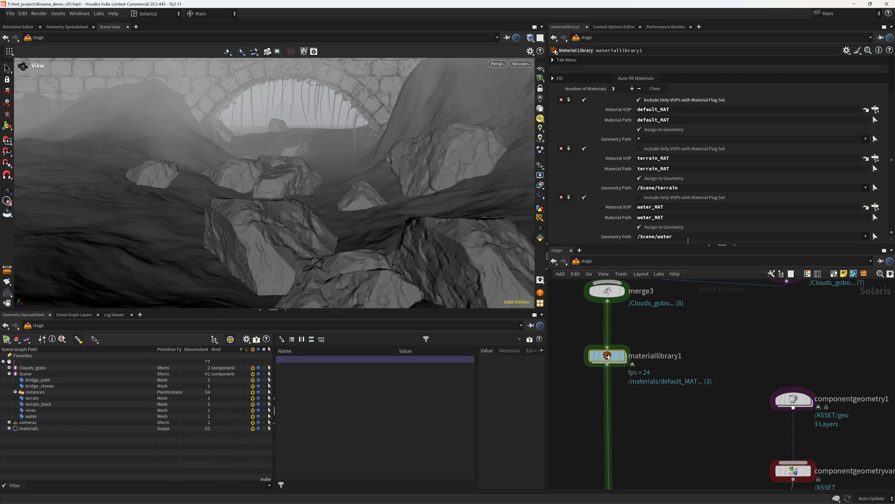
key(ctrl+s)
- Look through /cameras/camera1 and preview the scene with the Karma XPU renderer
scroll(317, 201, down, 8)
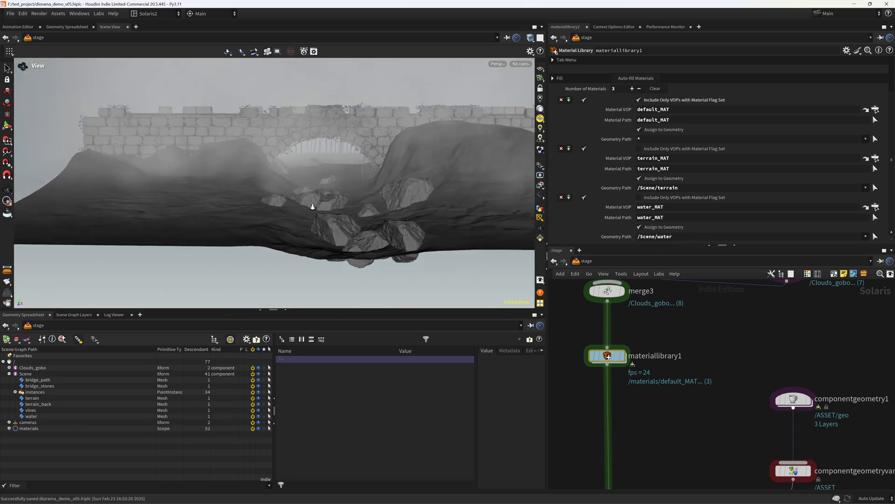
click(521, 64)
click(537, 80)
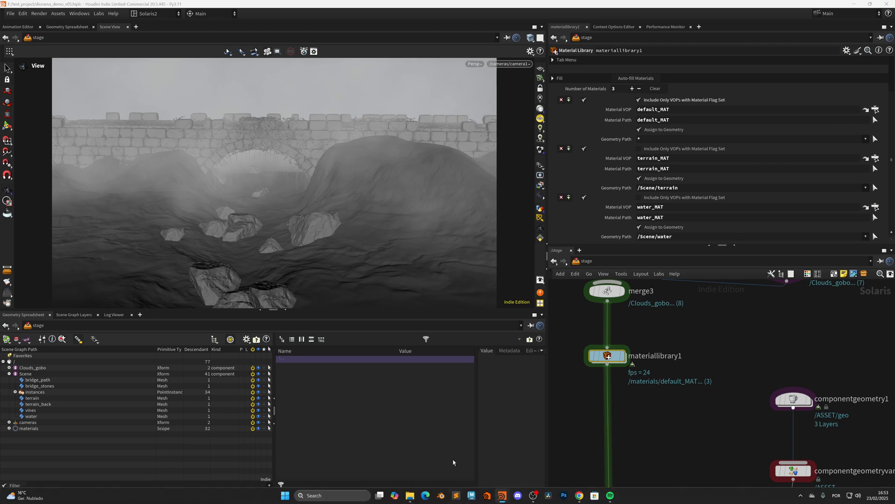
scroll(616, 343, down, 10)
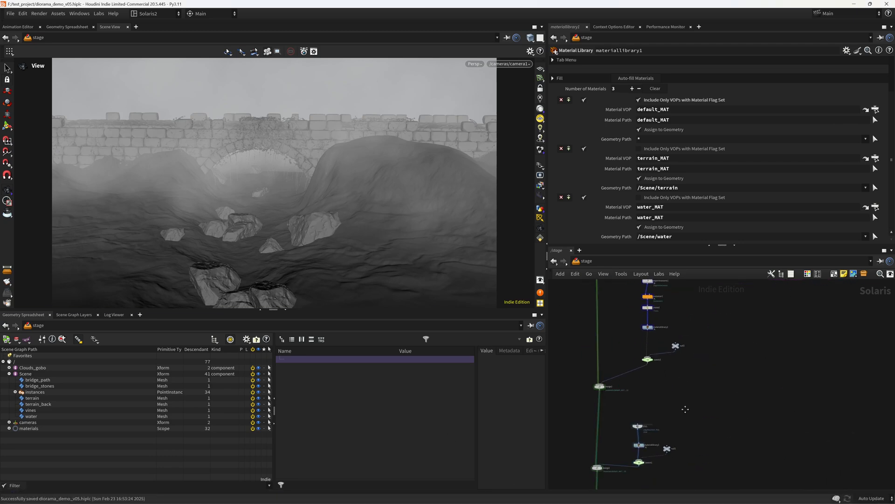
middle_drag(636, 332, 687, 391)
scroll(680, 368, down, 5)
scroll(653, 392, up, 6)
click(475, 64)
click(489, 113)
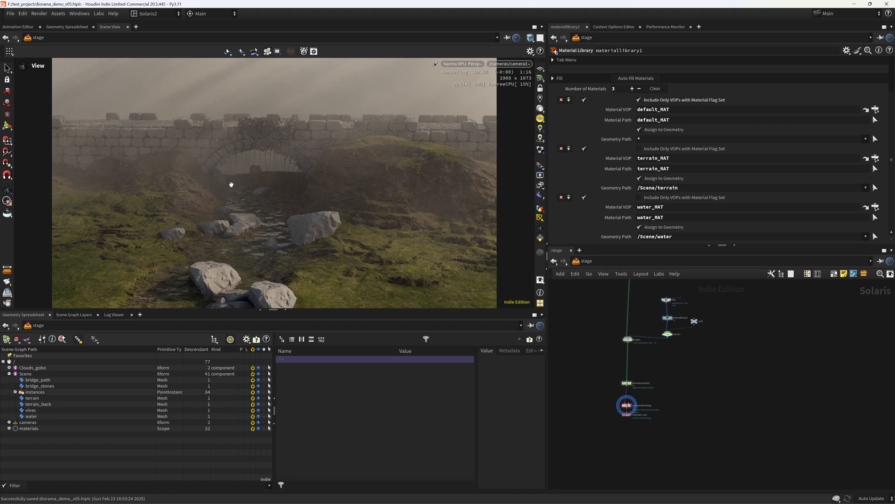
- Set the scale of mtlxnormalmap1 inside water_MAT to 0.3
middle_drag(677, 337, 665, 469)
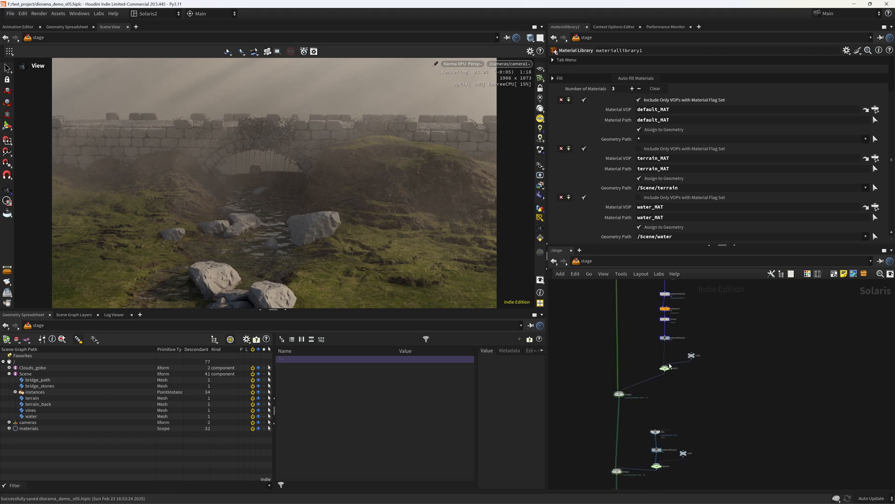
middle_drag(648, 298, 637, 413)
scroll(616, 349, up, 3)
double_click(608, 417)
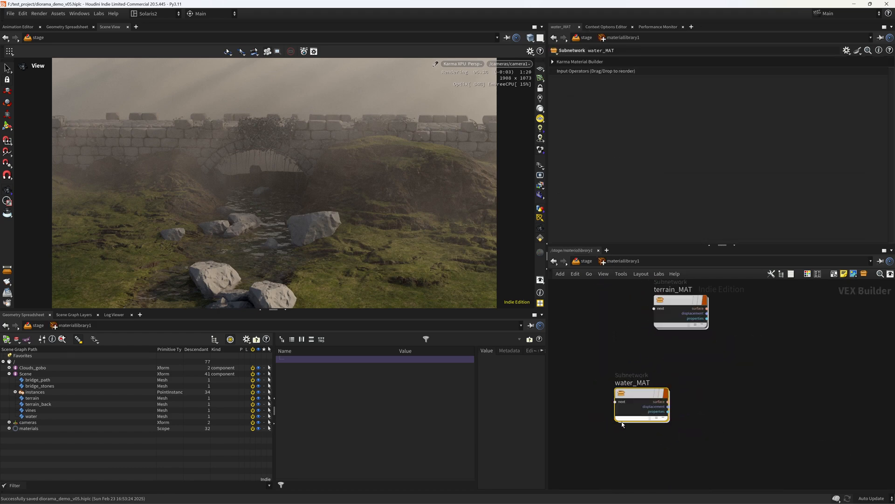
double_click(643, 402)
click(601, 405)
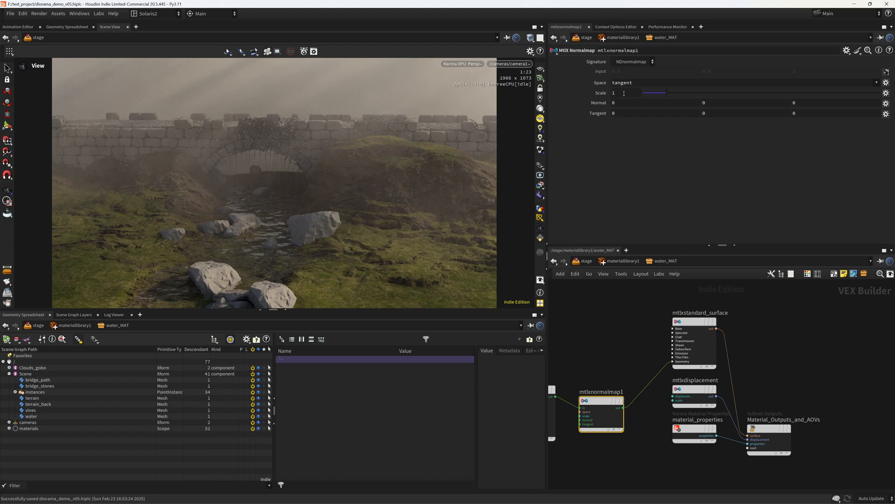
text(.3)
key(Return)
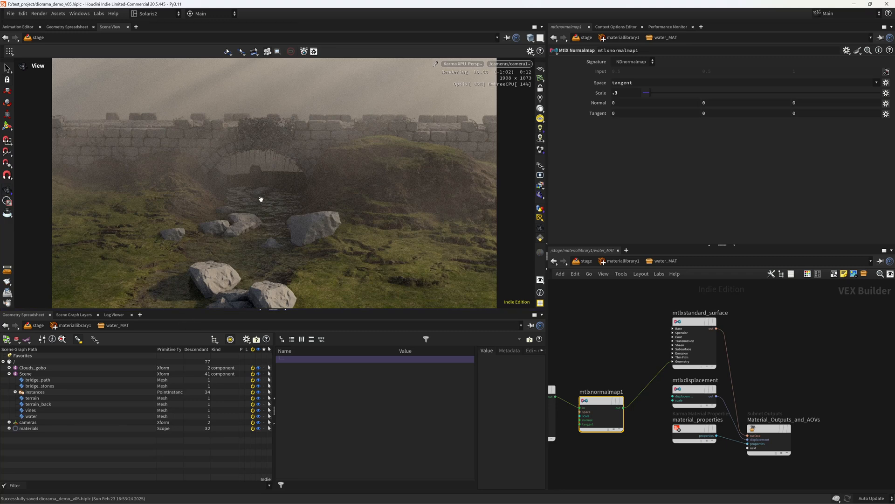
- Set the selected input of switch3 on the stage to 0 and preview the result with Karma XPU
click(584, 261)
click(468, 65)
click(476, 95)
middle_drag(635, 331, 622, 93)
click(676, 323)
drag(667, 72, 648, 106)
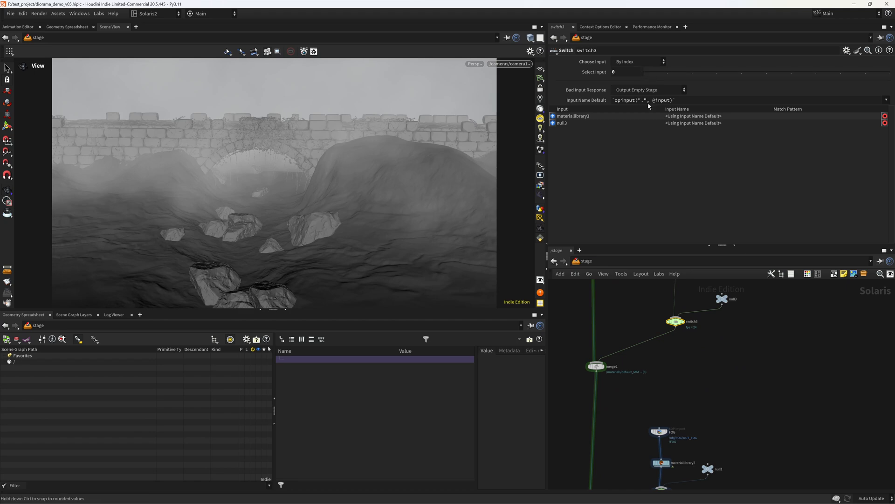
click(474, 63)
click(481, 97)
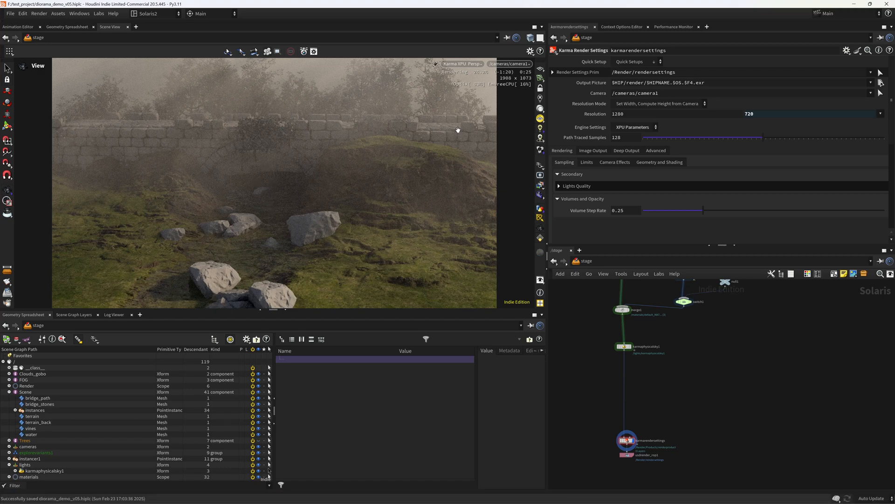
- Return the viewport from Karma XPU to the interactive preview and view the whole scene from outside the camera
click(470, 64)
click(472, 96)
right_drag(400, 204, 258, 242)
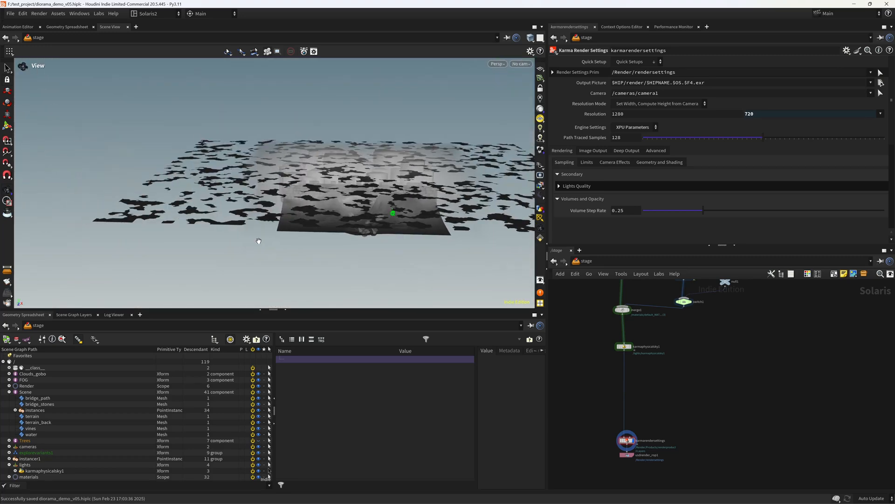
drag(259, 241, 233, 246)
- Insert a Light node between karmaphysicalsky1 and karmarendersettings and set its type to Rectangle
middle_drag(643, 381, 652, 369)
scroll(651, 369, up, 5)
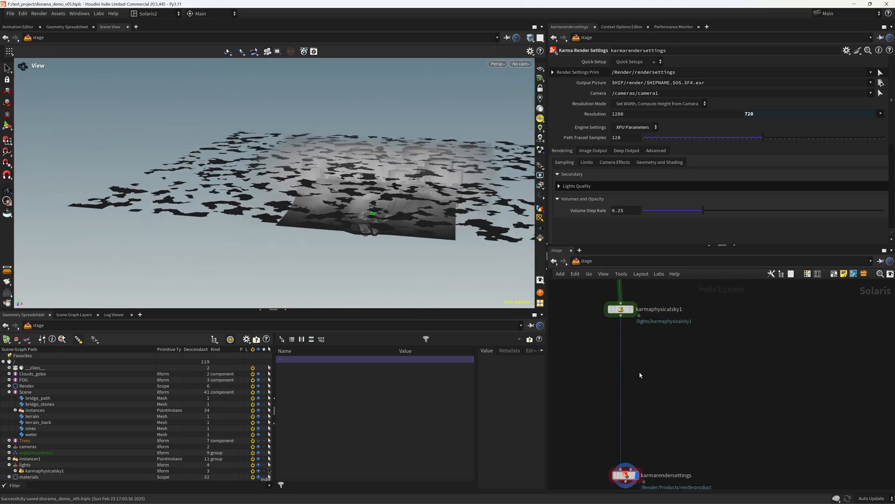
key(Tab)
text(light)
key(Return)
click(640, 372)
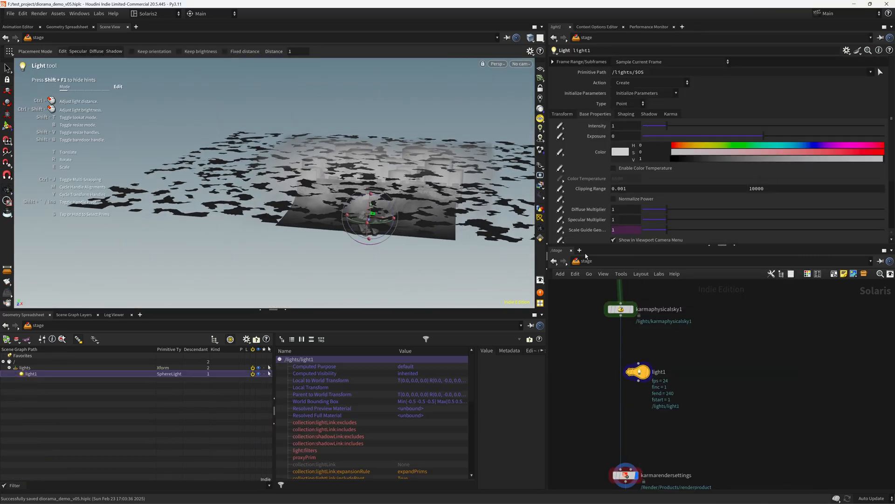
click(630, 104)
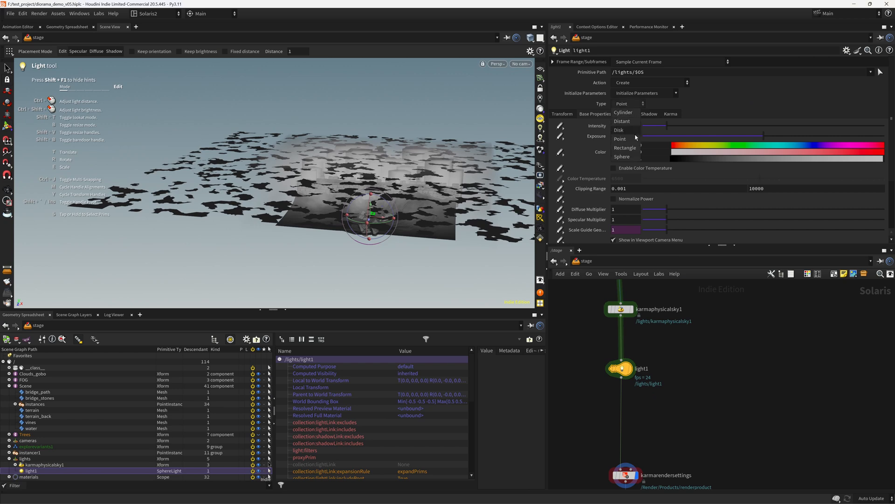
click(631, 146)
- Set the selected input of switch1 to 1 to hide the fog from the scene
key(Escape)
right_drag(357, 210, 446, 222)
alt+drag(446, 222, 438, 186)
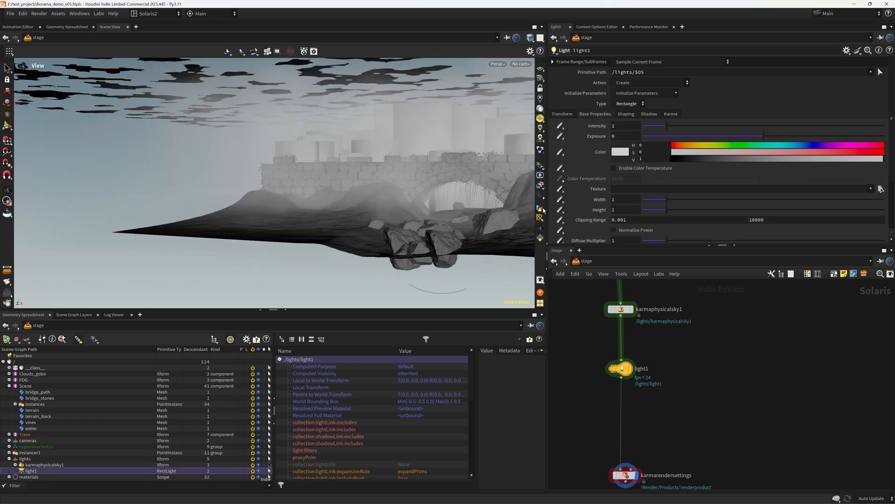
alt+middle_drag(439, 186, 364, 196)
alt+right_drag(364, 196, 420, 210)
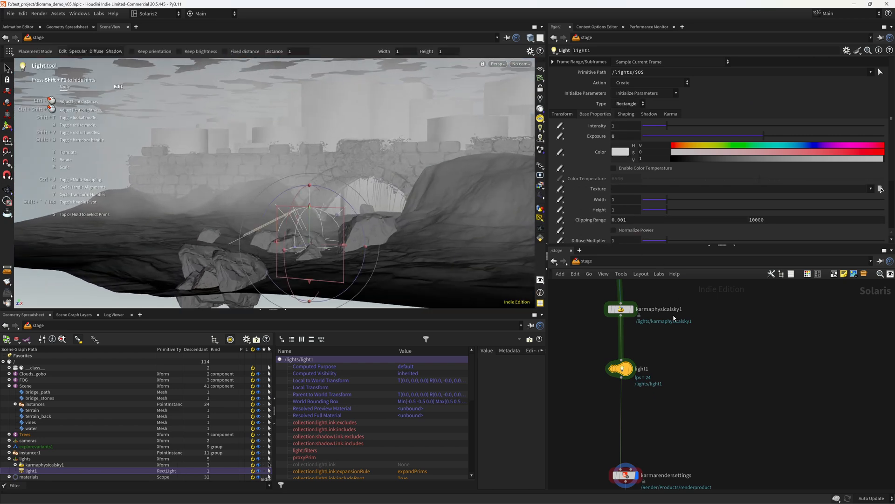
middle_drag(673, 318, 609, 454)
click(661, 367)
click(661, 73)
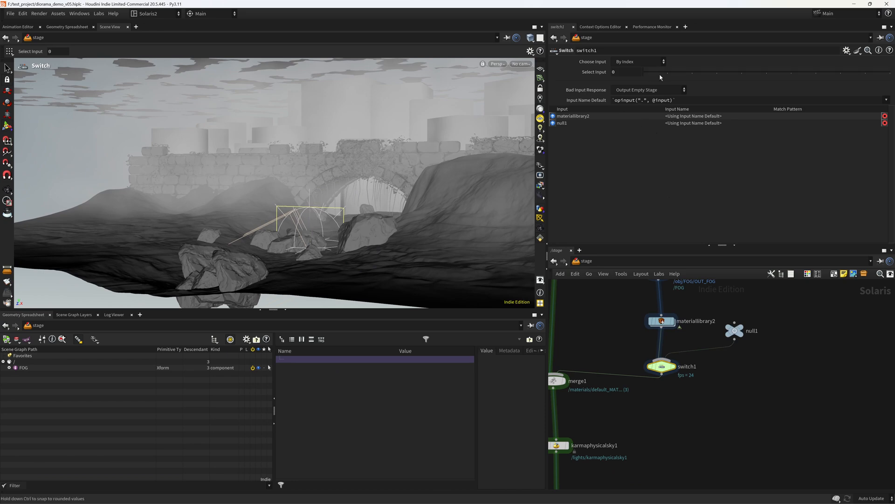
alt+drag(371, 230, 350, 247)
alt+right_drag(350, 248, 373, 261)
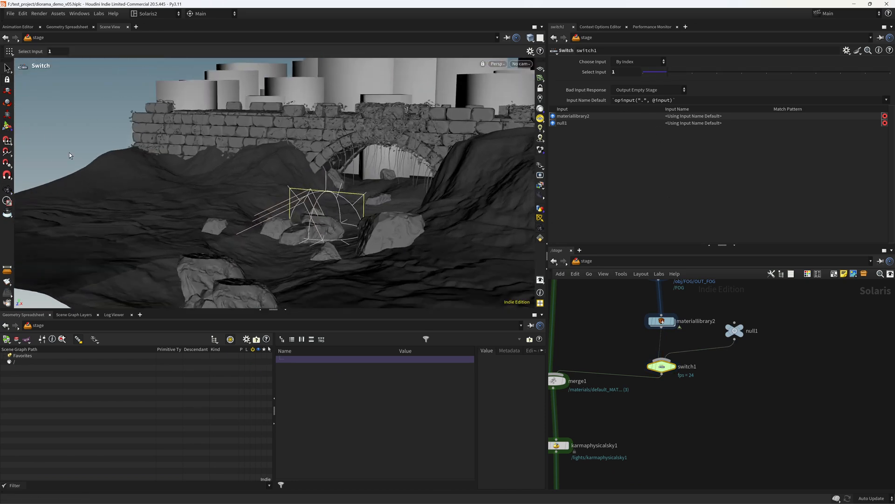
- Tilt light1 about -72 degrees around X and resize it to about 2.5 wide by 6.35 high
middle_drag(599, 485, 666, 329)
click(624, 347)
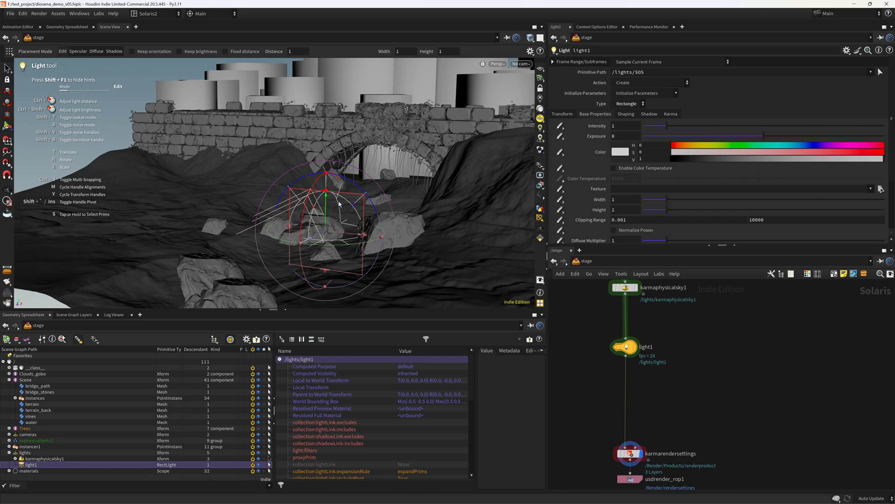
drag(310, 215, 386, 191)
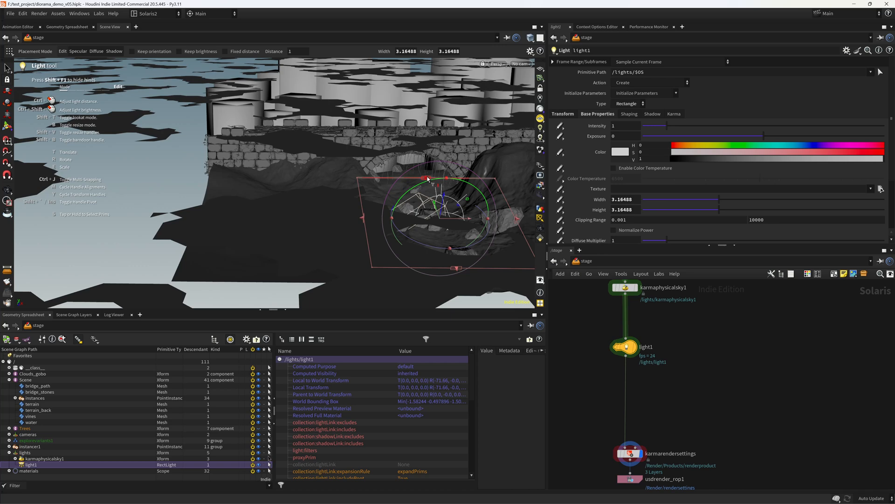
drag(422, 171, 406, 219)
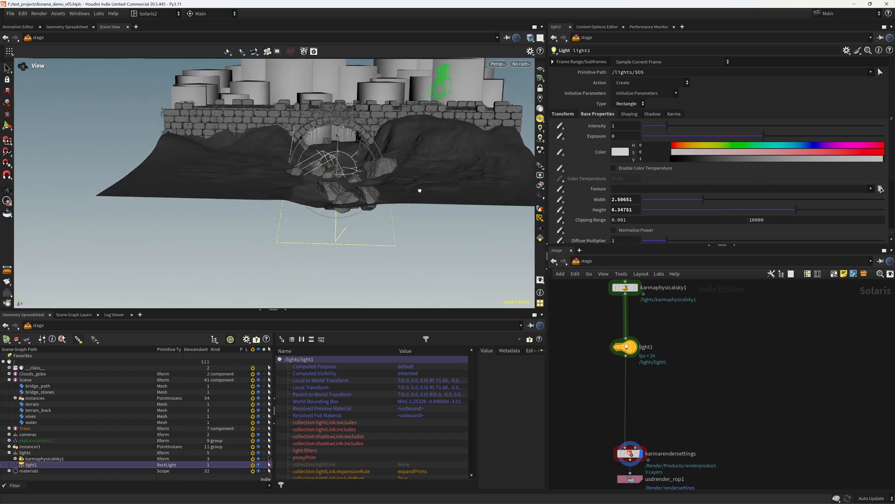
- Place light1 above the stream at about Y 0.75 and Z 1.38, narrow it to about 2.3 wide, and save the scene
alt+drag(420, 190, 260, 210)
alt+drag(205, 238, 282, 229)
scroll(235, 189, up, 3)
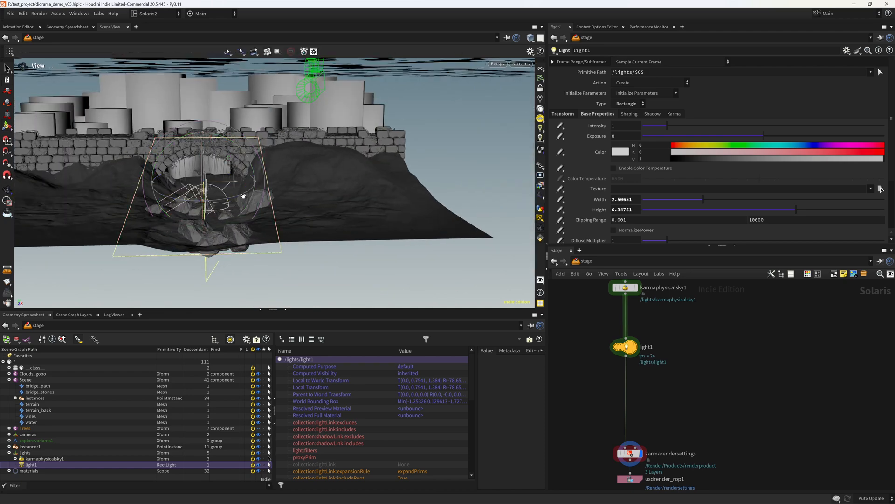
alt+drag(244, 196, 312, 180)
scroll(264, 181, up, 5)
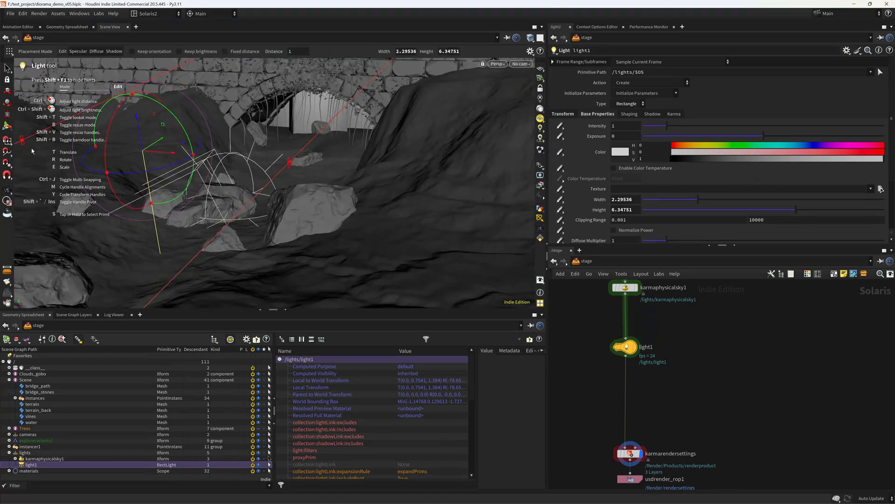
click(7, 188)
key(ctrl+s)
- Look through /cameras/camera1 and set the selected input of switch1 to 0 to bring the fog back
click(521, 64)
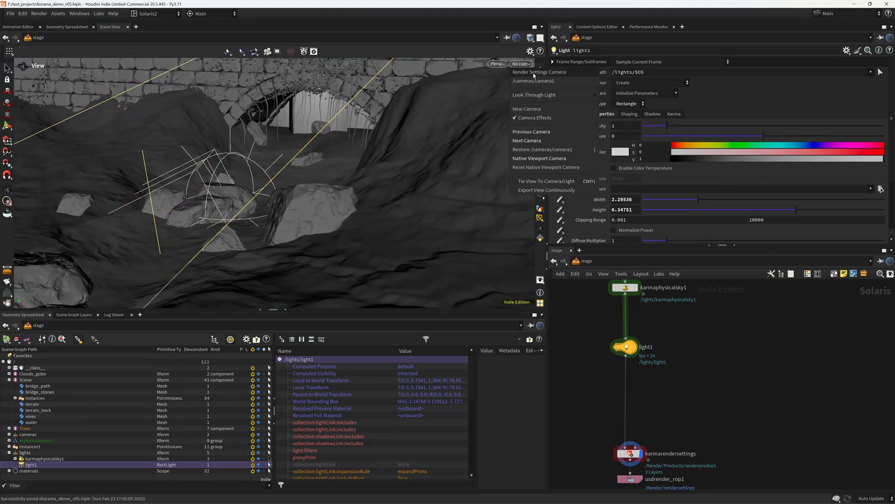
click(537, 101)
scroll(720, 350, down, 3)
middle_drag(720, 349, 659, 482)
click(666, 391)
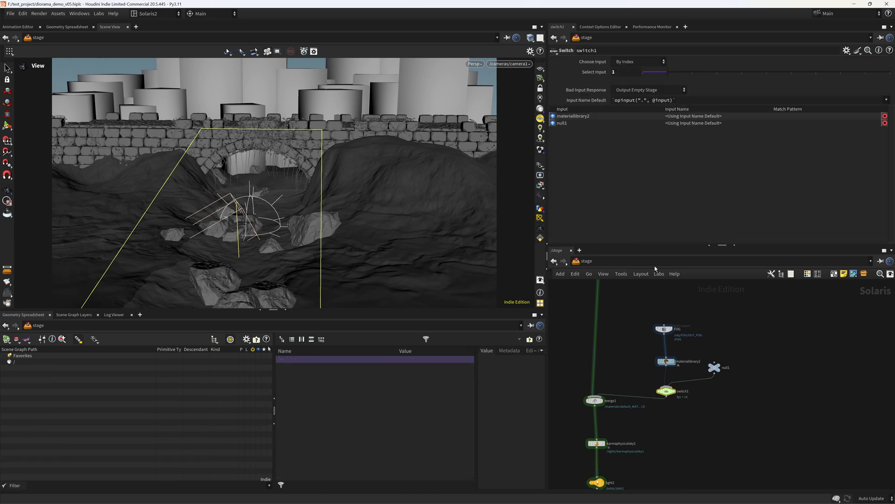
- Preview the camera view with Karma XPU, and return the viewport to Houdini VK
click(475, 64)
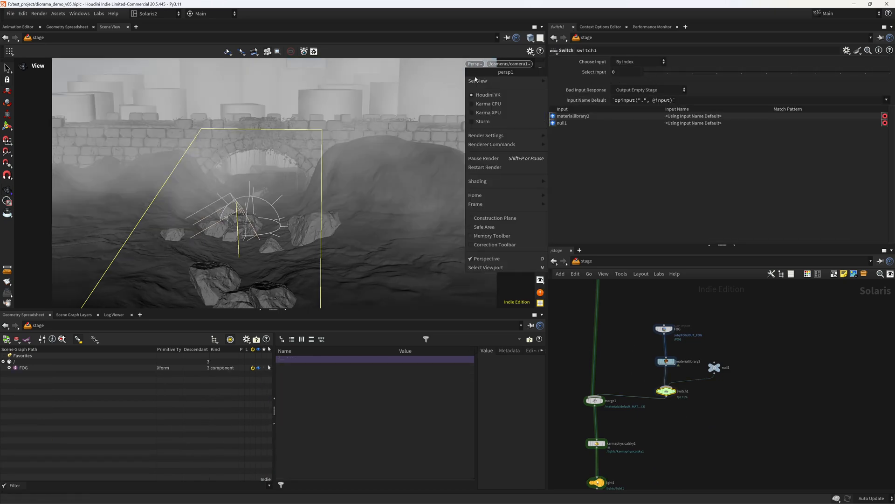
click(509, 117)
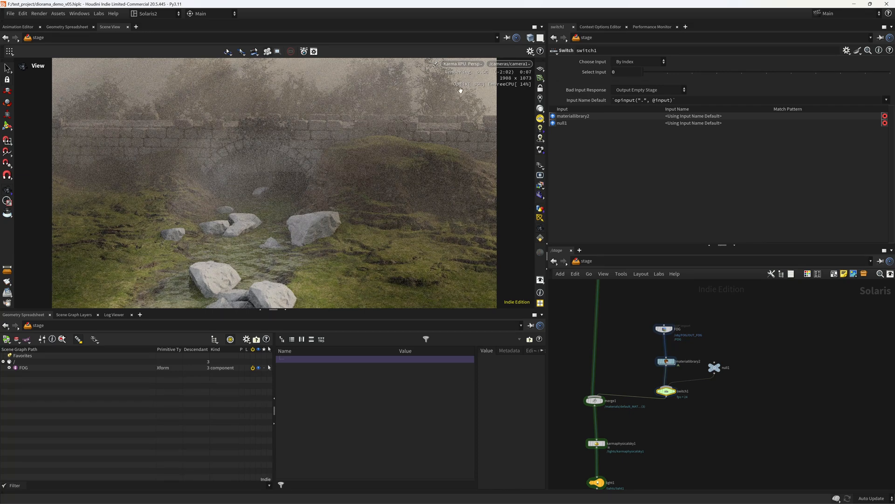
click(467, 64)
click(470, 95)
- Insert a Light Linker node between light1 and karmarendersettings
middle_drag(625, 485, 646, 361)
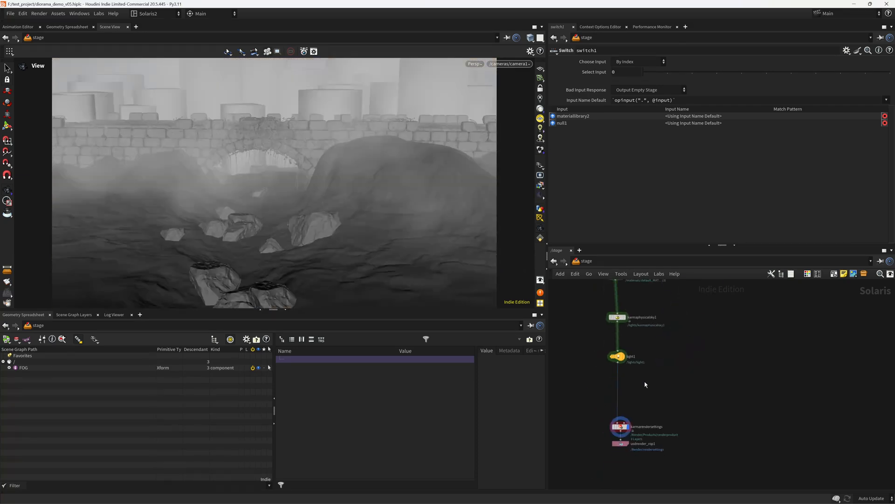
key(Tab)
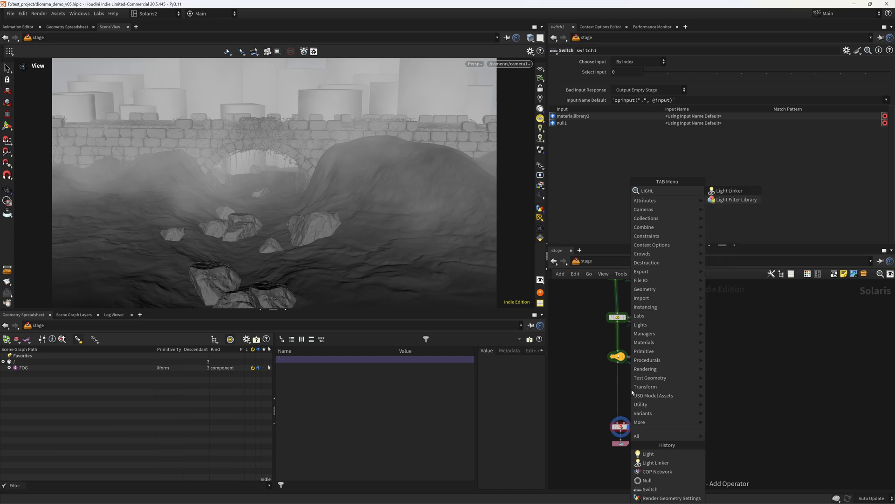
key(Escape)
click(617, 389)
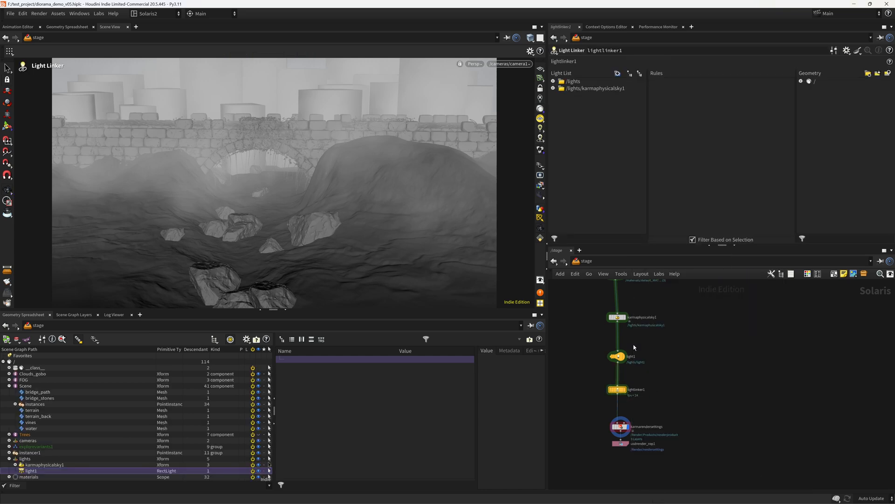
- Create a light linking rule that restricts /lights/light1 to the /Scene/water geometry
click(553, 81)
drag(580, 88, 737, 113)
click(801, 82)
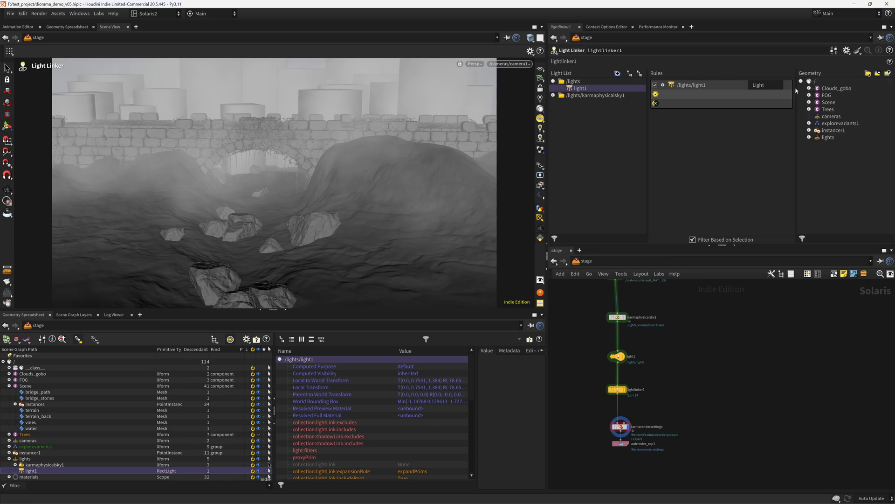
click(809, 102)
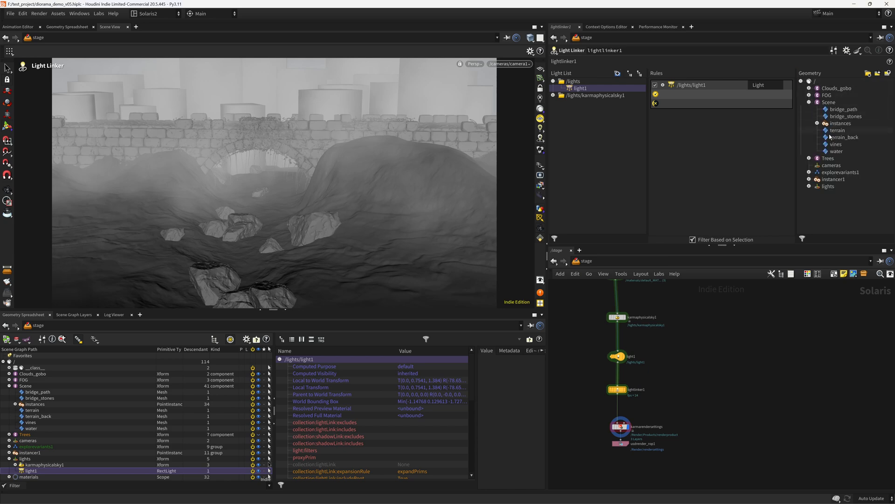
drag(835, 156, 687, 105)
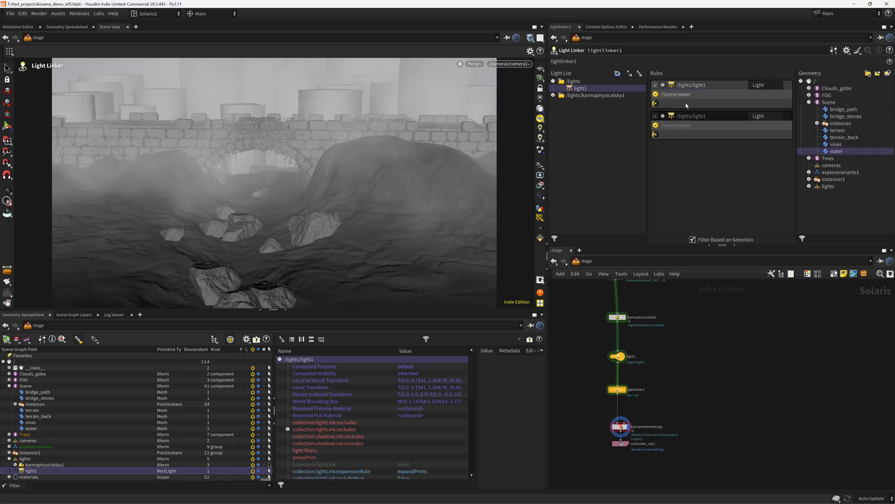
- Select karmarendersettings, save the scene, and preview the linked light with Karma XPU
middle_drag(694, 395, 696, 358)
click(617, 391)
key(ctrl+s)
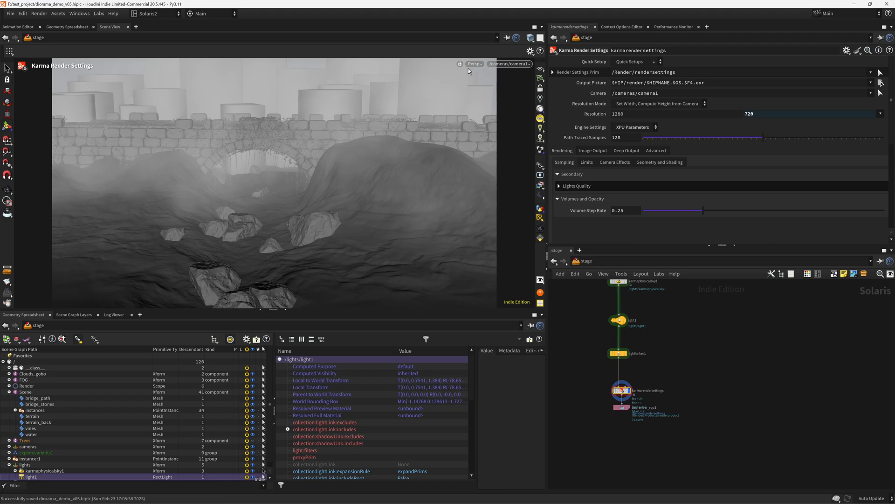
click(475, 63)
click(510, 112)
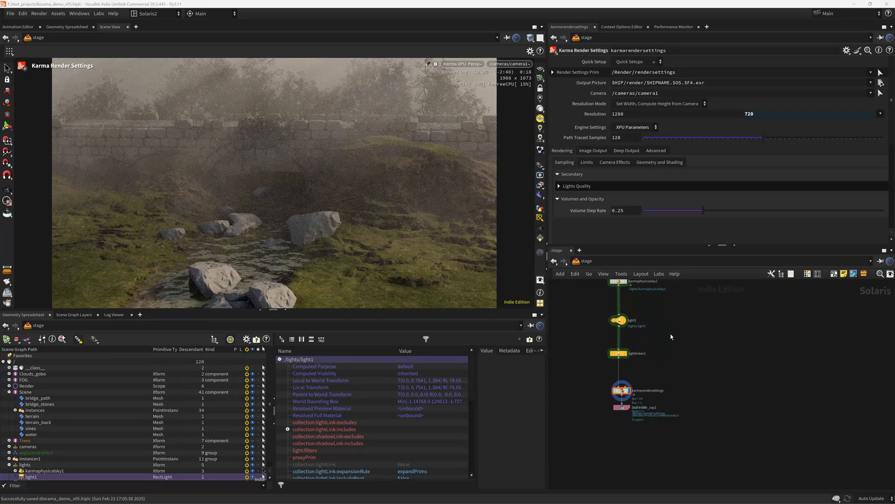
- Open the water_MAT network inside materiallibrary1 on the stage
middle_drag(671, 334, 639, 429)
middle_drag(656, 347, 638, 419)
scroll(606, 354, up, 2)
middle_drag(617, 281, 611, 389)
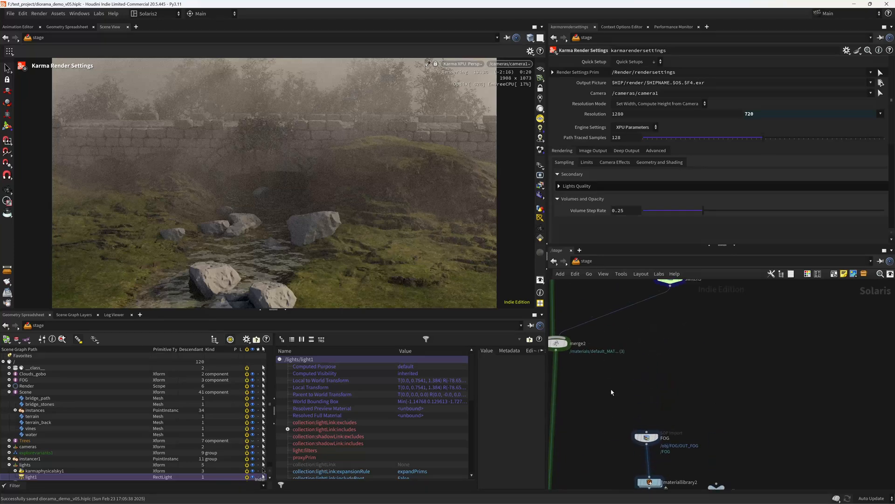
scroll(611, 389, down, 4)
scroll(614, 374, down, 5)
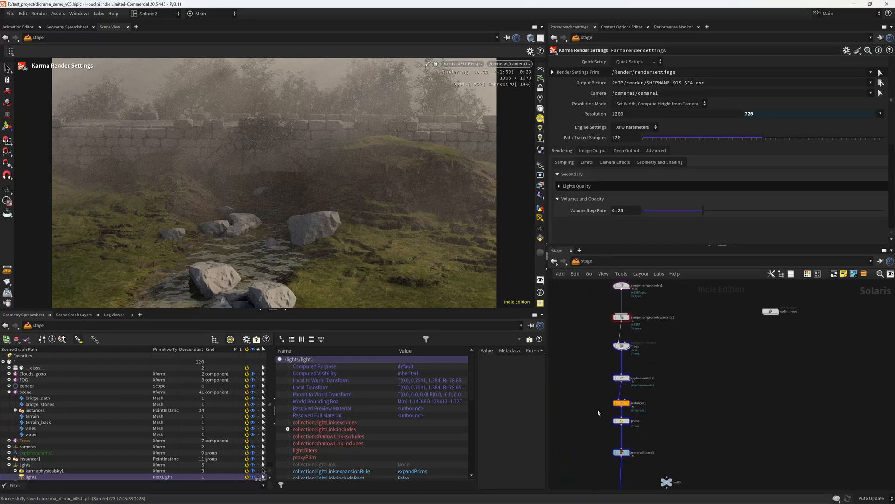
middle_drag(605, 337, 594, 464)
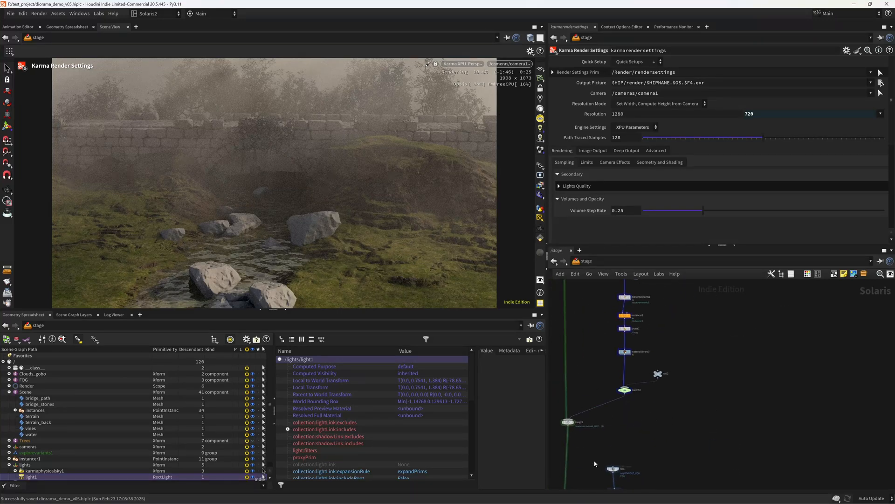
middle_drag(596, 306, 614, 358)
middle_drag(606, 483, 633, 472)
middle_drag(633, 303, 623, 425)
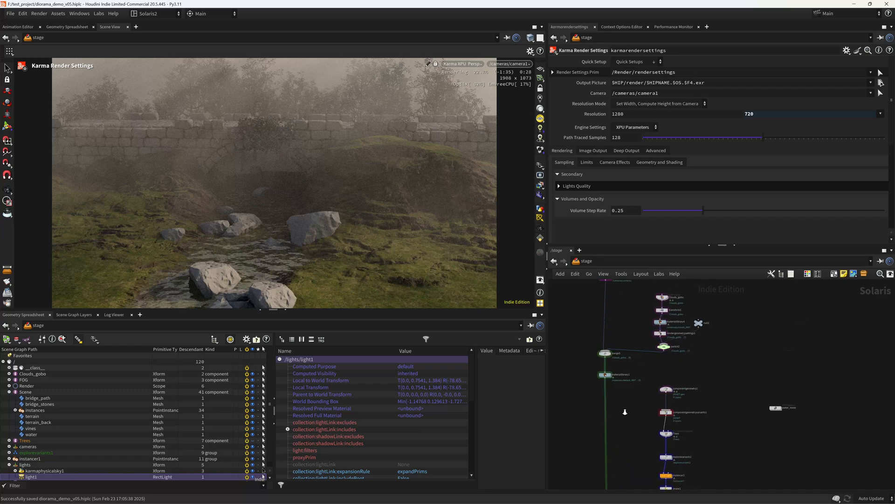
scroll(624, 411, up, 5)
double_click(583, 329)
double_click(637, 393)
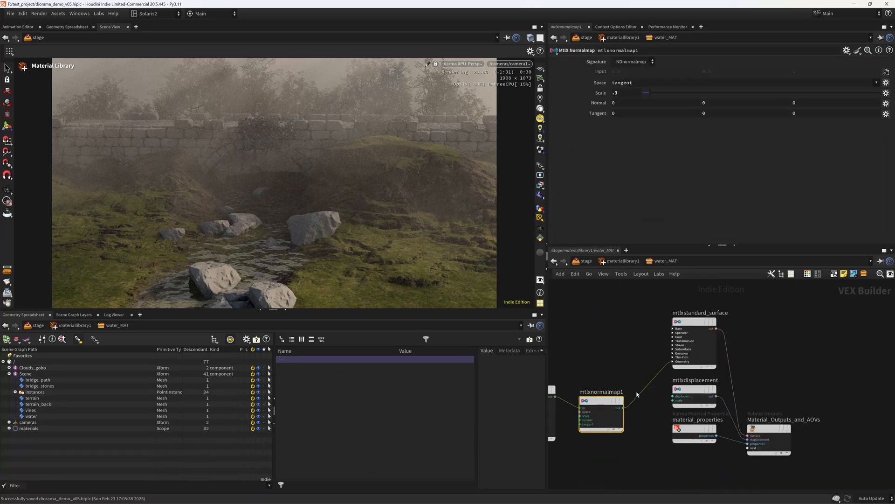
- Set the scale of mtlxnormalmap1 to 0.1
click(619, 92)
text(.3)
key(BackSpace)
text(1)
key(Return)
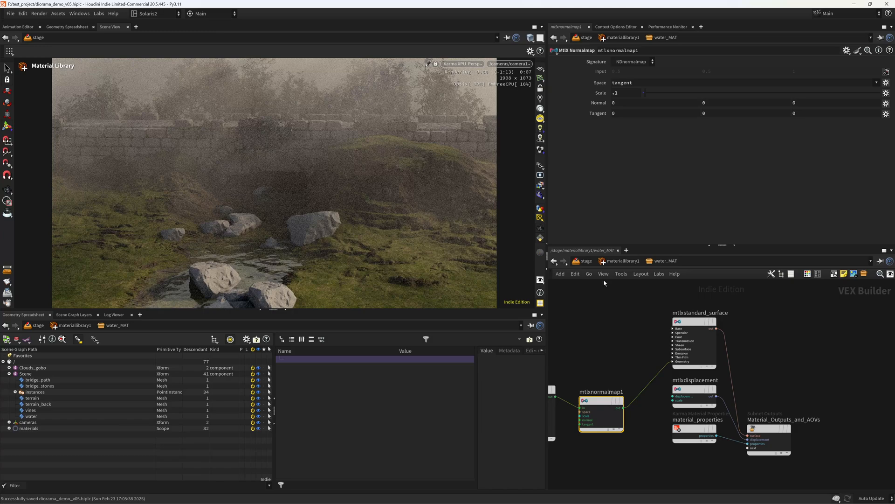
- Set the scale of mtlxnormalmap1 to 0.15
click(627, 94)
text(5)
key(Return)
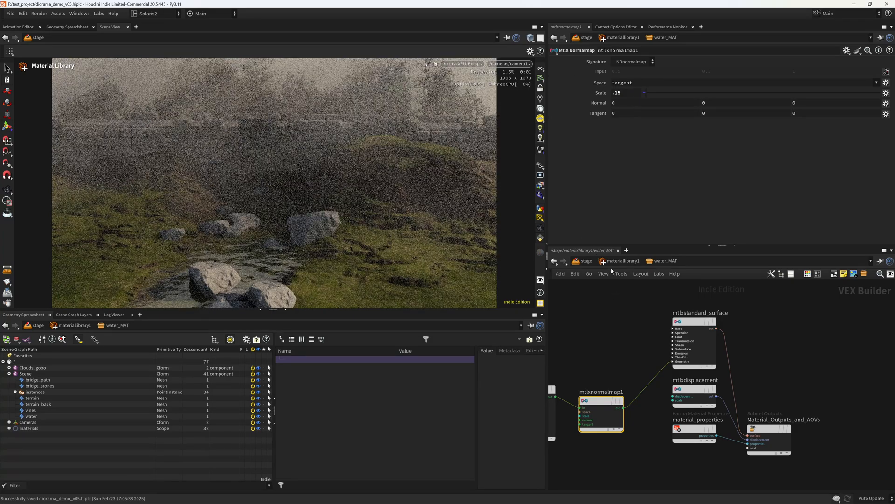
- Return to the stage network and set the intensity of light1 to 0.5
key(u)
key(u)
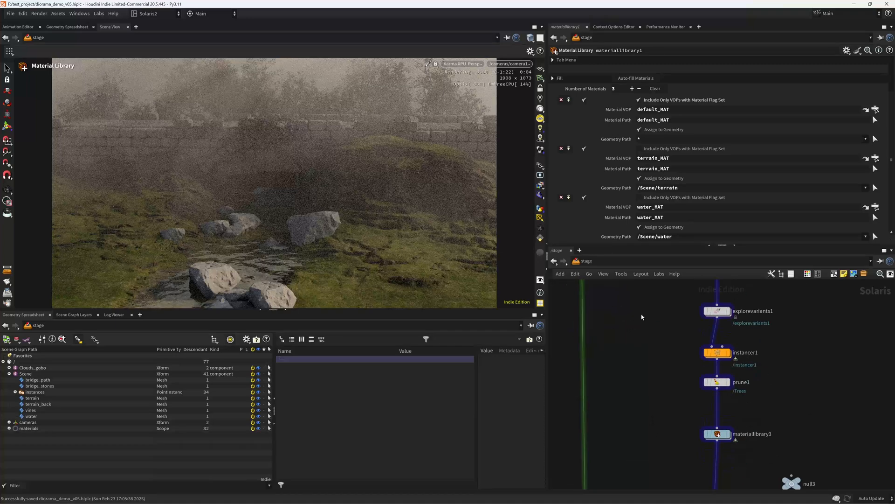
middle_drag(638, 466, 652, 234)
scroll(648, 353, down, 4)
middle_drag(677, 404, 671, 345)
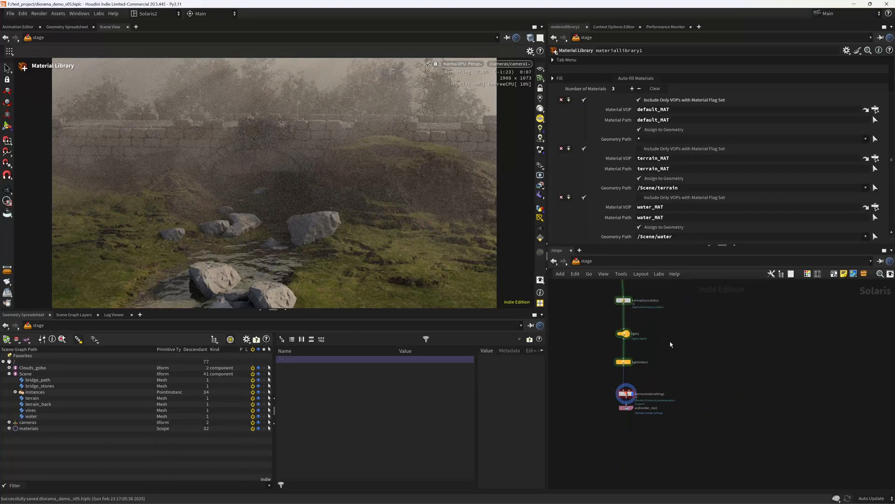
scroll(650, 345, up, 5)
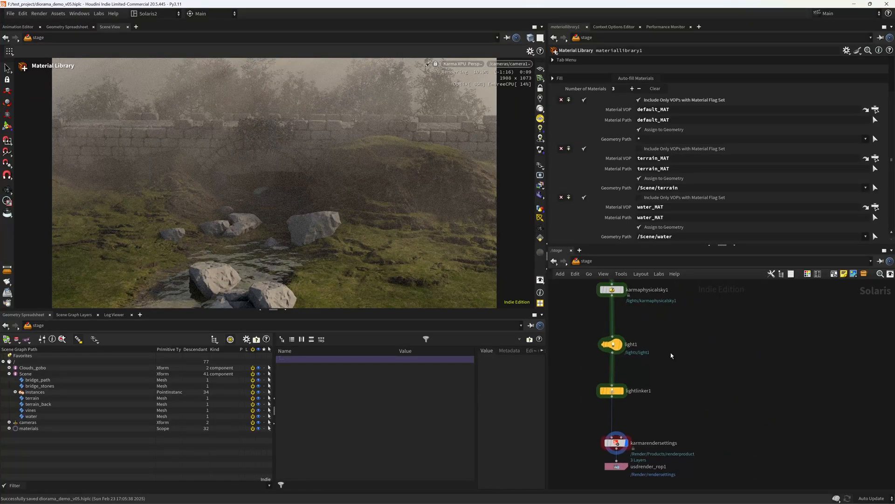
click(604, 344)
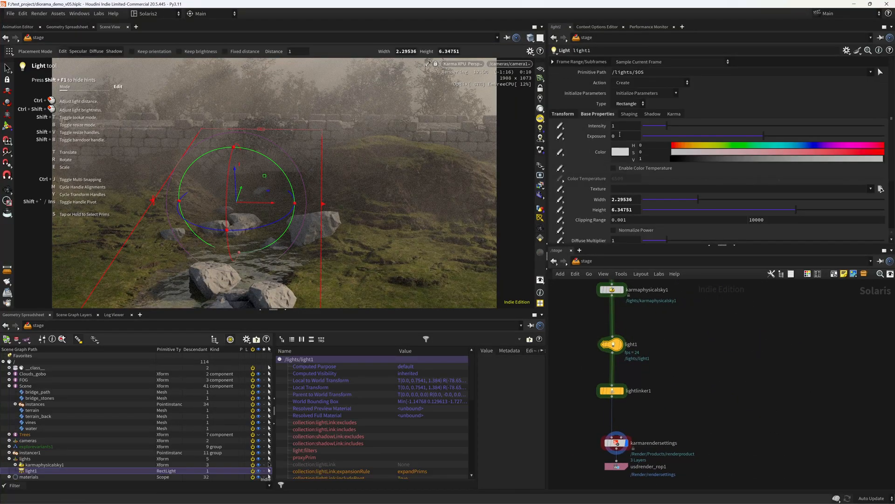
click(5, 191)
drag(630, 127, 532, 132)
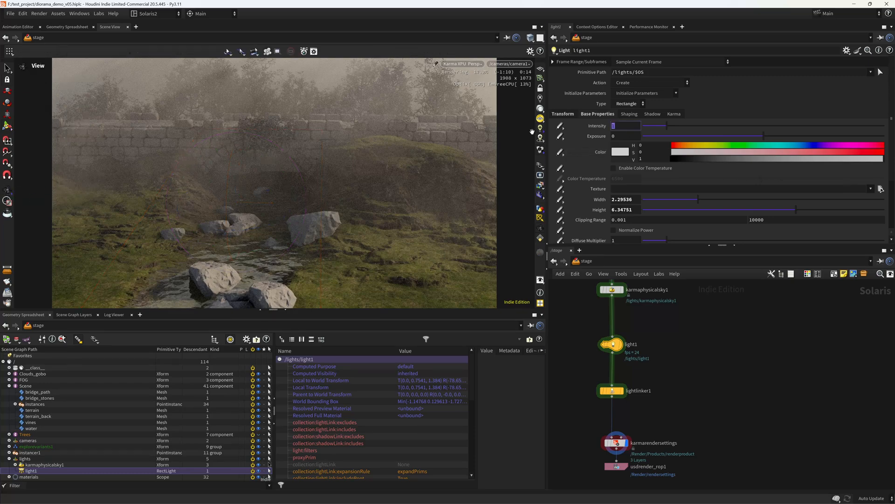
key(Return)
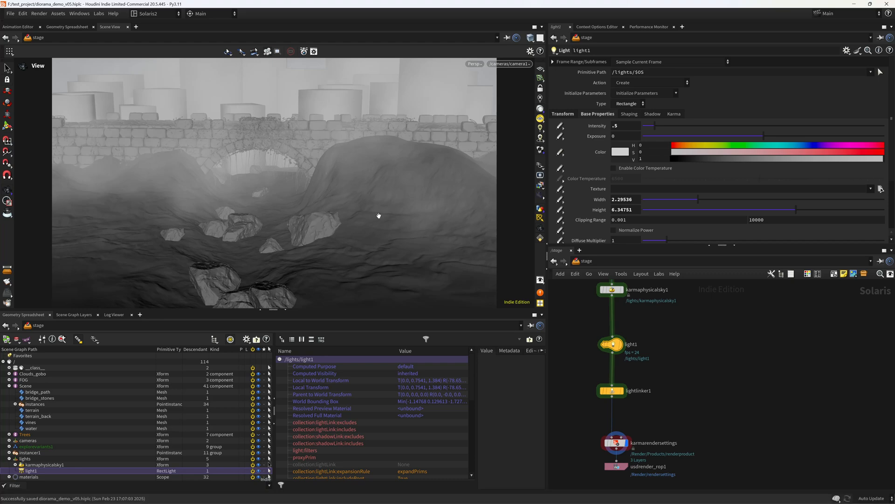
- Frame the stone bridge in the scene view and open the materiallibrary1 network on the stage
right_drag(378, 216, 275, 241)
drag(385, 217, 374, 172)
right_drag(284, 215, 397, 185)
scroll(317, 217, down, 2)
middle_drag(317, 217, 301, 216)
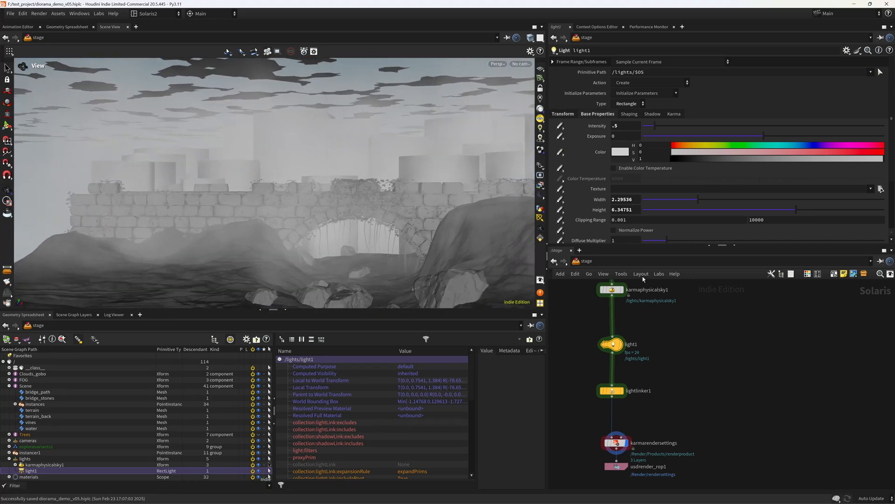
middle_drag(693, 331, 678, 479)
scroll(634, 322, down, 3)
middle_drag(633, 322, 626, 474)
mouse_move(625, 291)
middle_down()
mouse_move(618, 394)
mouse_move(669, 334)
middle_up()
scroll(617, 346, up, 6)
double_click(620, 357)
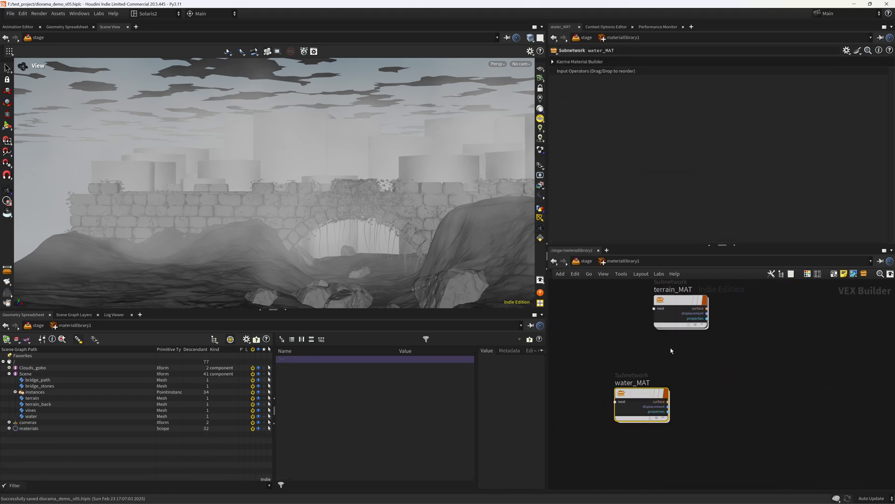
middle_drag(748, 388, 683, 355)
- Create a triplanar material from the texture folder F:/TEXTURES/Downloaded/surface/rock_rough_tl2ieggdy/ inside materiallibrary1
click(112, 21)
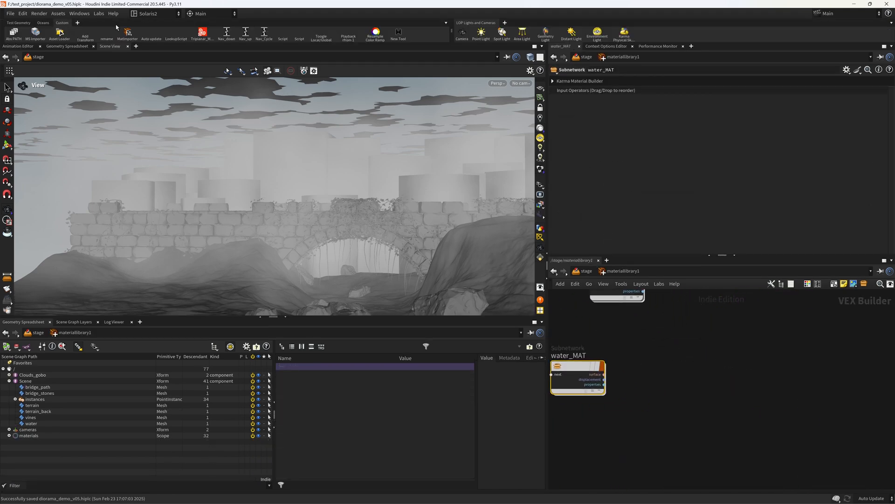
click(203, 35)
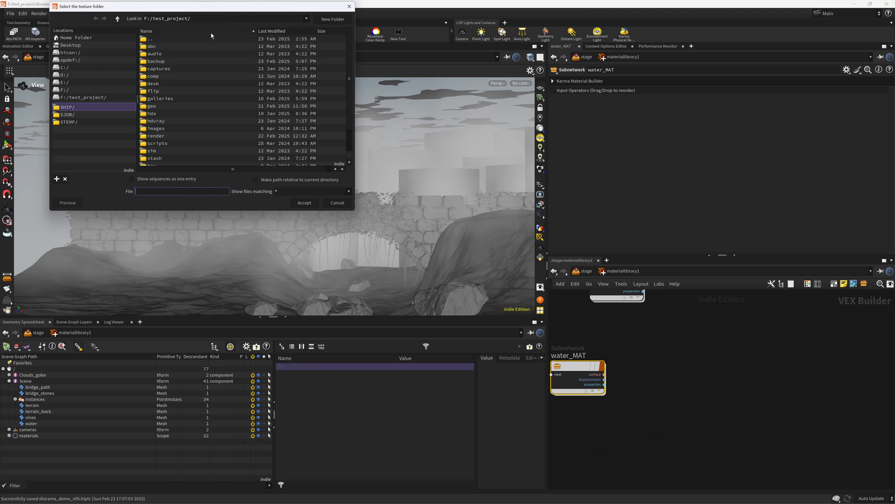
click(204, 20)
key(ctrl+a)
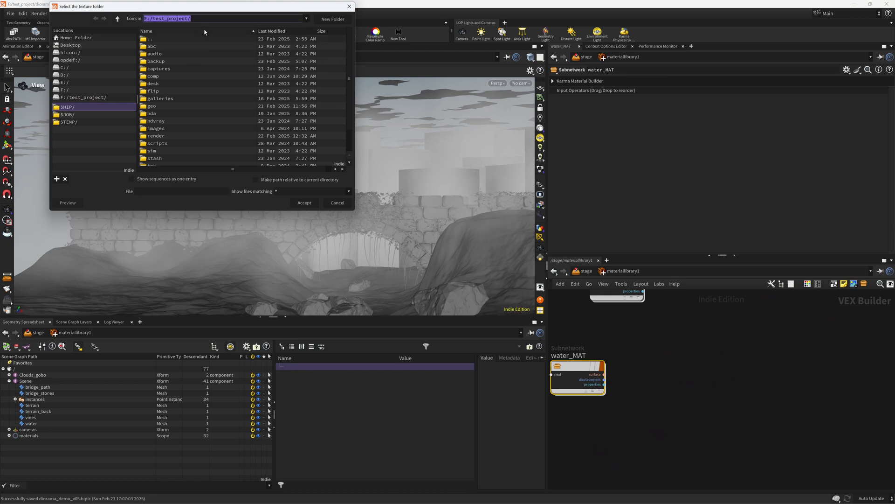
text(F:/TEXTURES/Downloaded/surface/rock_rough_tl2ieggdy/)
key(Return)
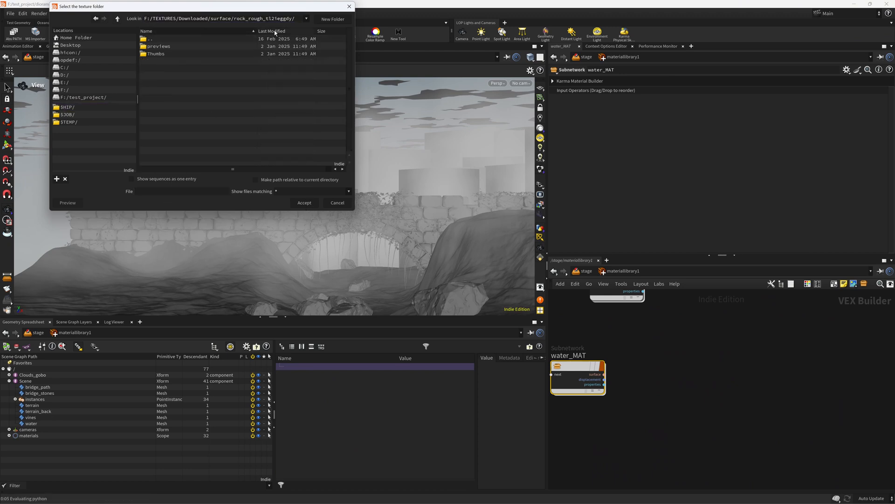
drag(266, 19, 294, 18)
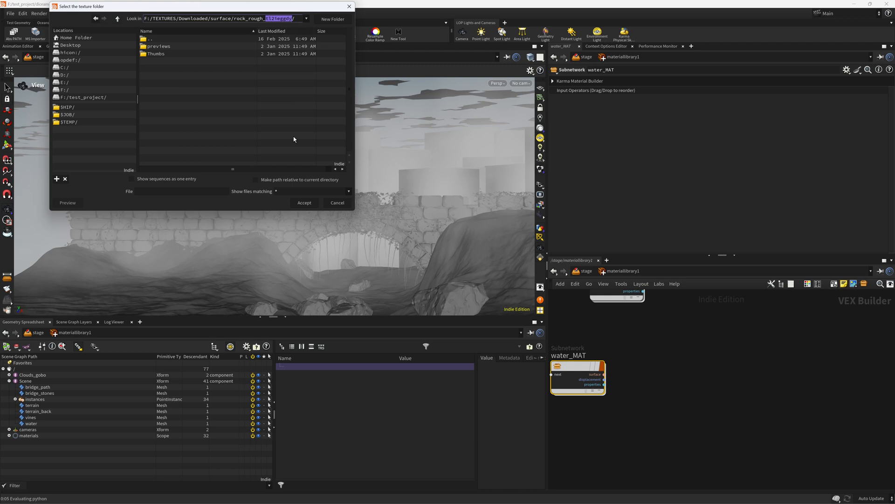
click(304, 203)
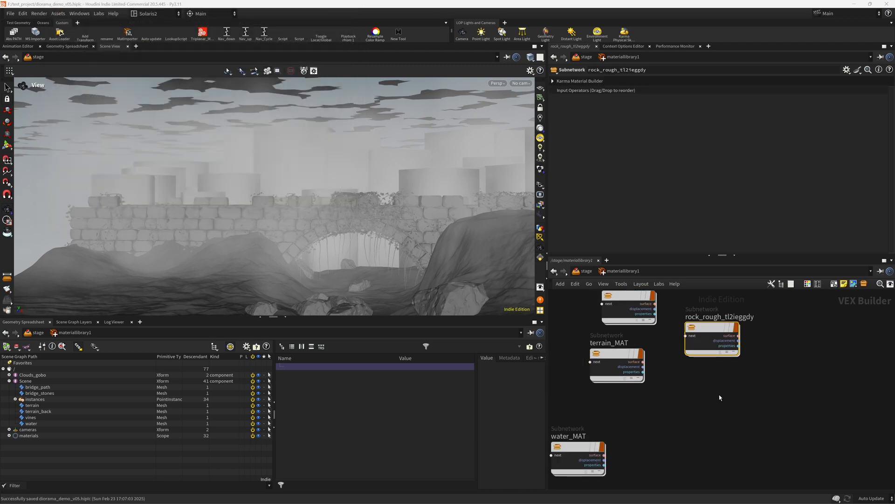
- Place the new rock material beside terrain_MAT and rename it as stone_bridge_MAT
scroll(718, 396, up, 4)
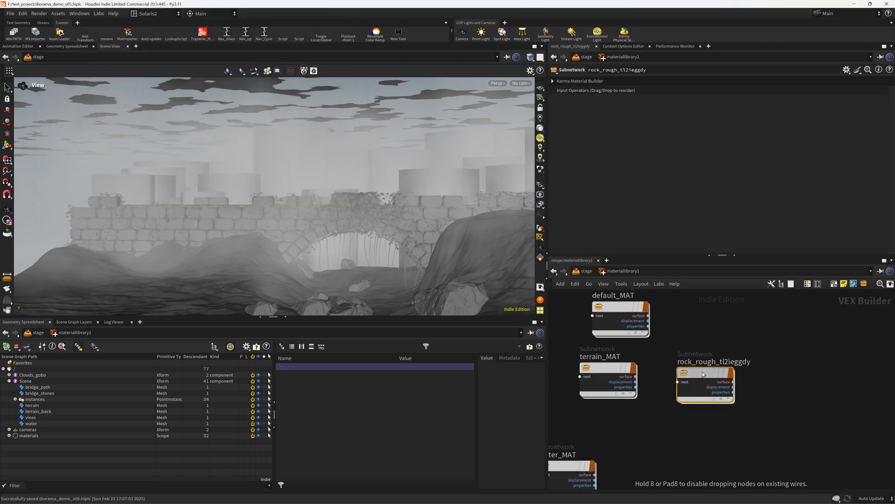
double_click(711, 378)
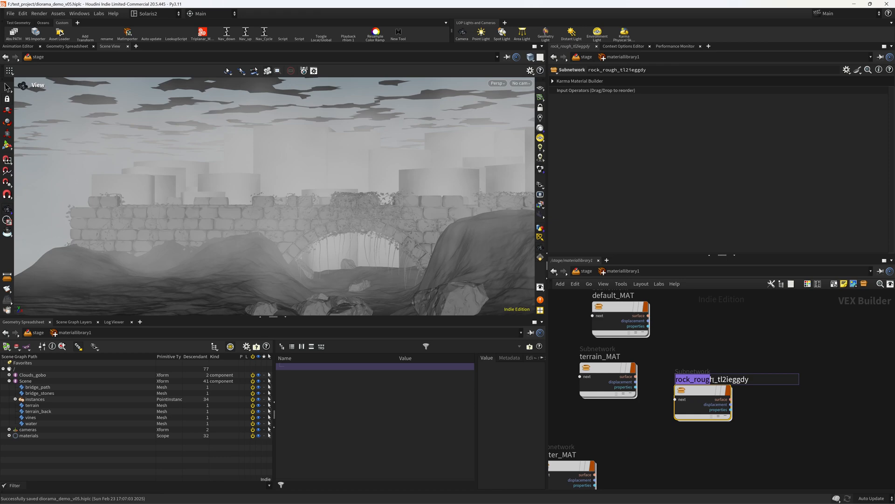
key(ctrl+a)
text(STONE_BRI)
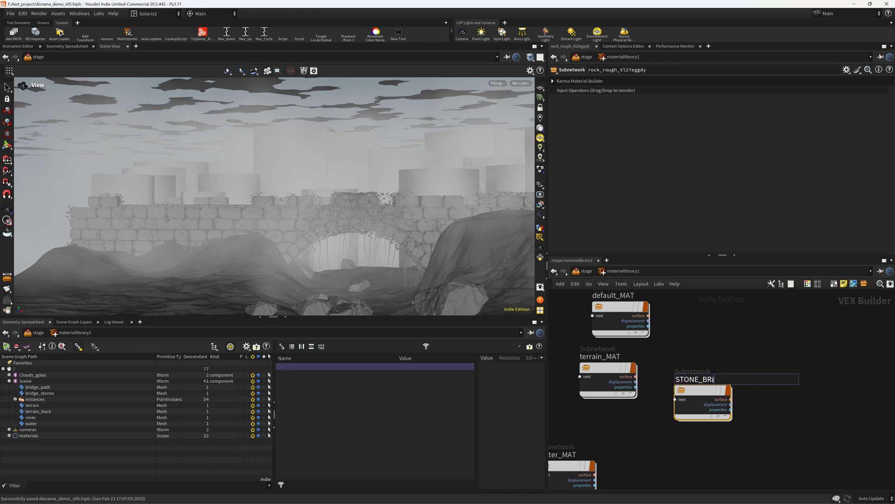
text(DGE)
key(ctrl+a)
text(Stone_bridge_MAT)
key(Return)
- Open the stone_bridge_MAT network and move the Albedo node away from the other texture nodes
double_click(710, 390)
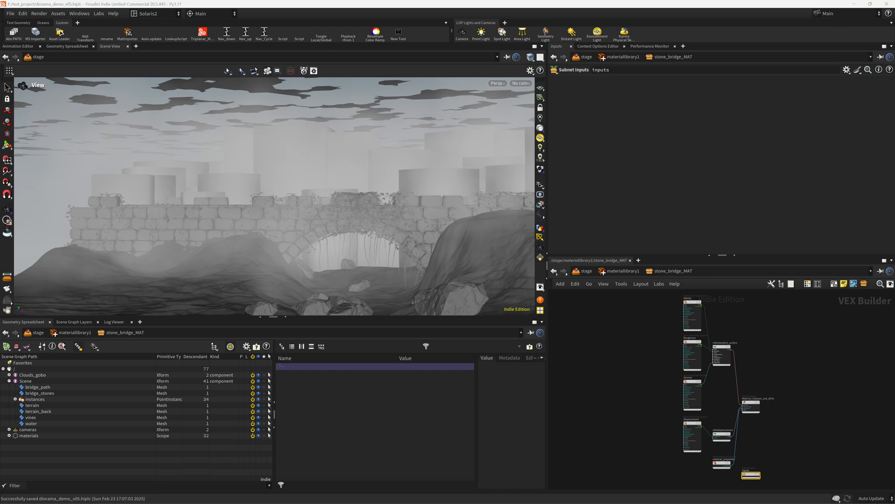
middle_drag(675, 413, 635, 342)
drag(654, 357, 605, 385)
drag(633, 426, 559, 347)
key(Delete)
middle_drag(625, 328, 639, 356)
scroll(640, 354, up, 3)
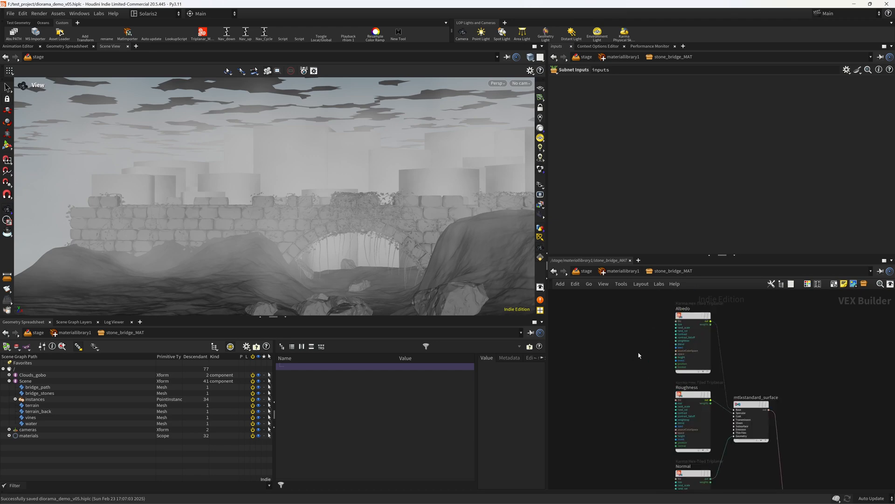
drag(692, 319, 582, 349)
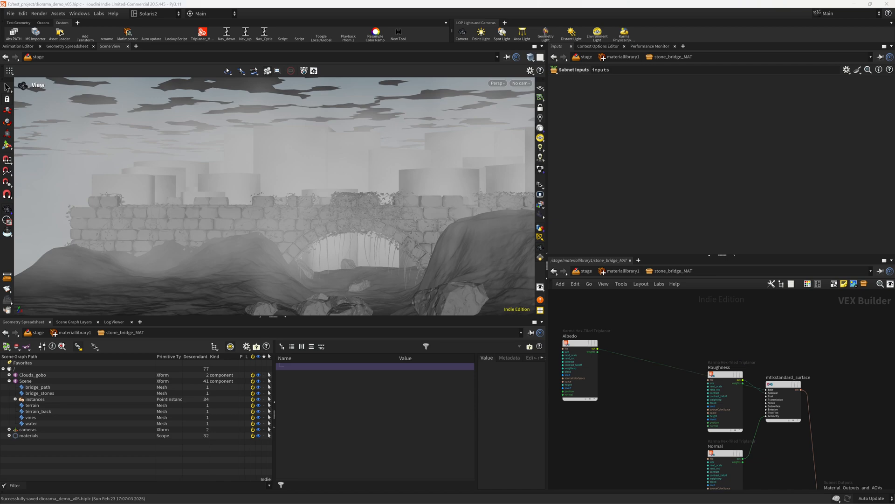
- Auto-fill the materials of materiallibrary1 on the stage and assign stone_bridge_MAT to /Scene/bridge_stones
right_click(627, 271)
click(590, 272)
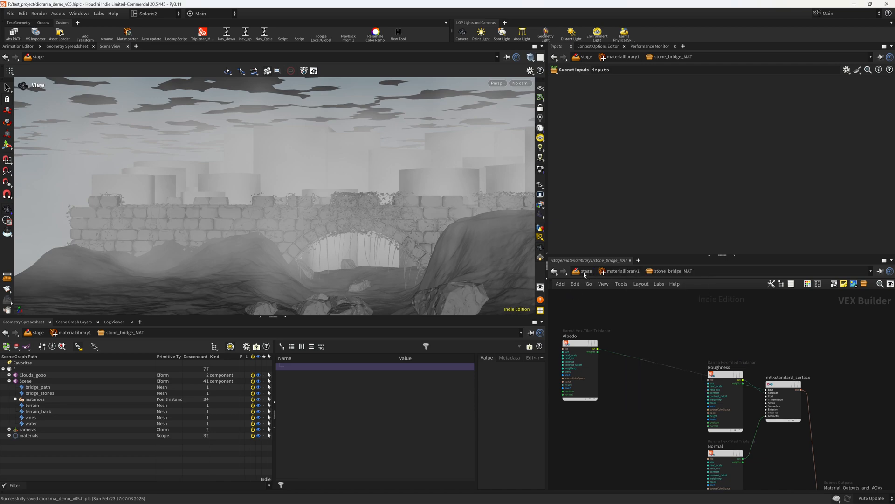
click(587, 271)
click(632, 98)
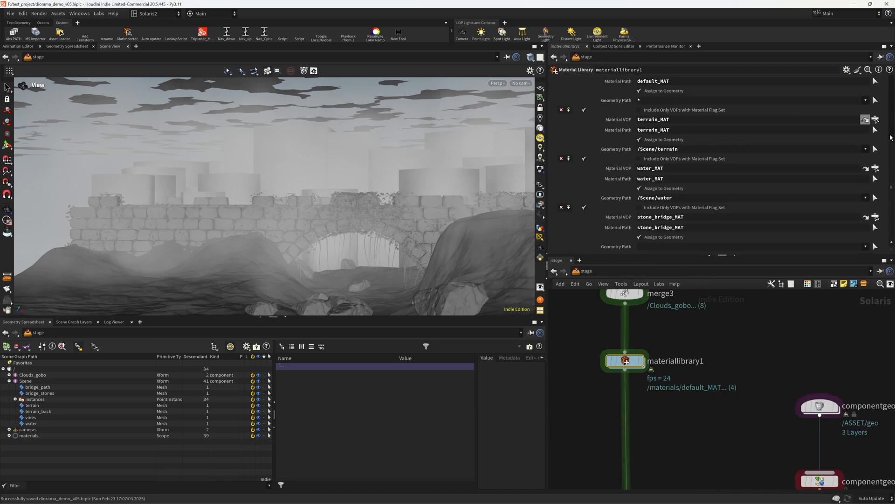
scroll(890, 176, up, 1)
scroll(886, 196, down, 3)
drag(39, 392, 665, 247)
right_drag(227, 227, 328, 206)
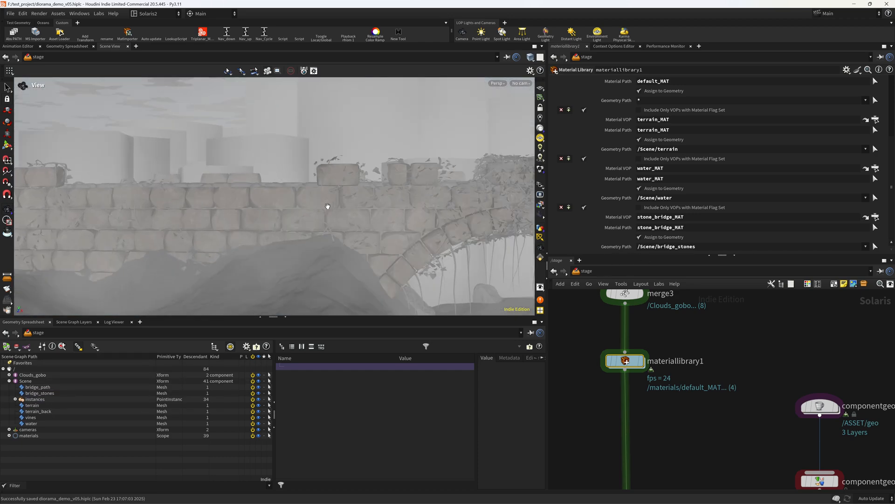
- Bypass the fog by setting Select Input of switch1 to 1, and save the scene
right_drag(727, 331, 629, 376)
middle_drag(757, 408, 686, 390)
right_drag(686, 390, 642, 320)
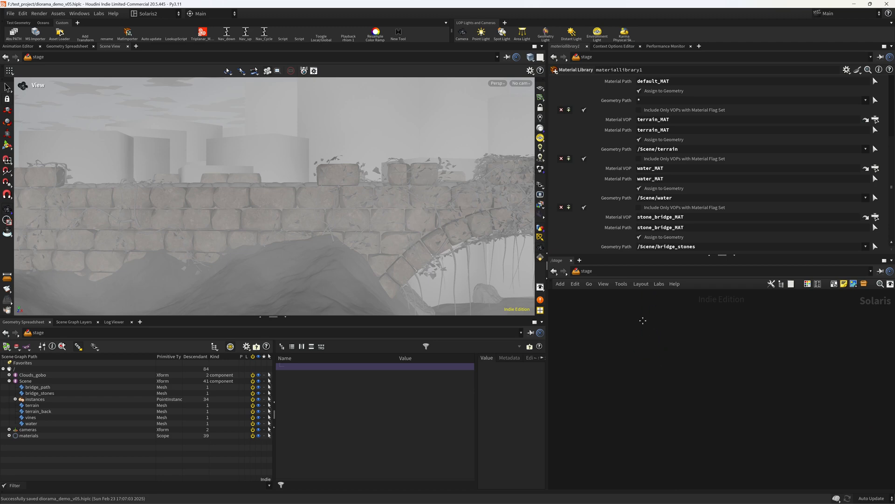
middle_drag(642, 320, 635, 368)
click(618, 361)
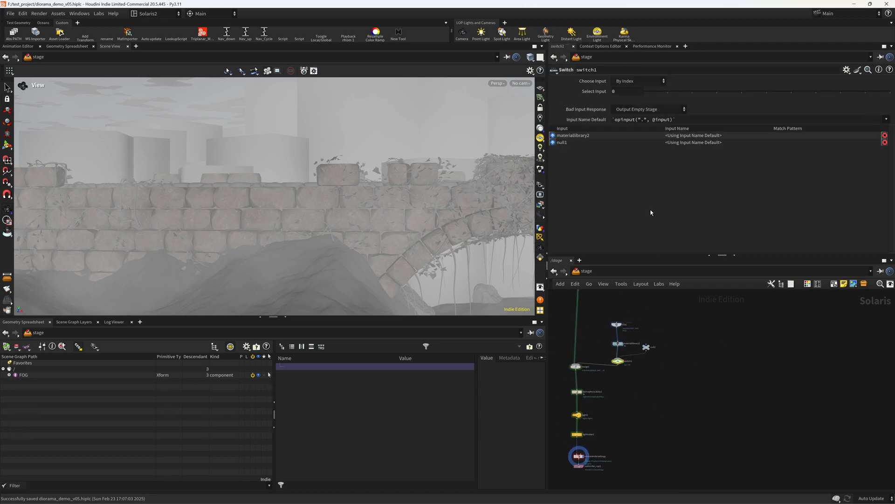
click(669, 93)
key(ctrl+s)
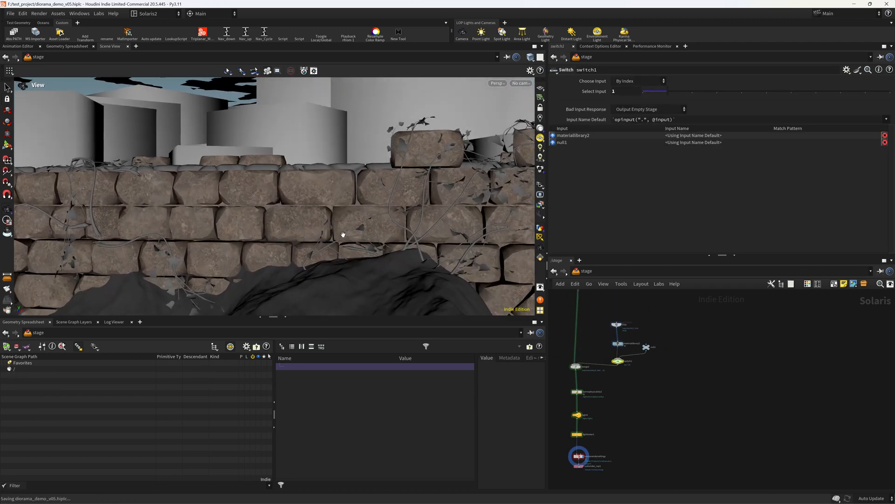
- Reopen the stone_bridge_MAT network inside materiallibrary1
scroll(677, 398, down, 2)
right_drag(676, 398, 693, 407)
middle_drag(692, 407, 678, 451)
right_drag(678, 452, 692, 382)
middle_drag(602, 424, 634, 338)
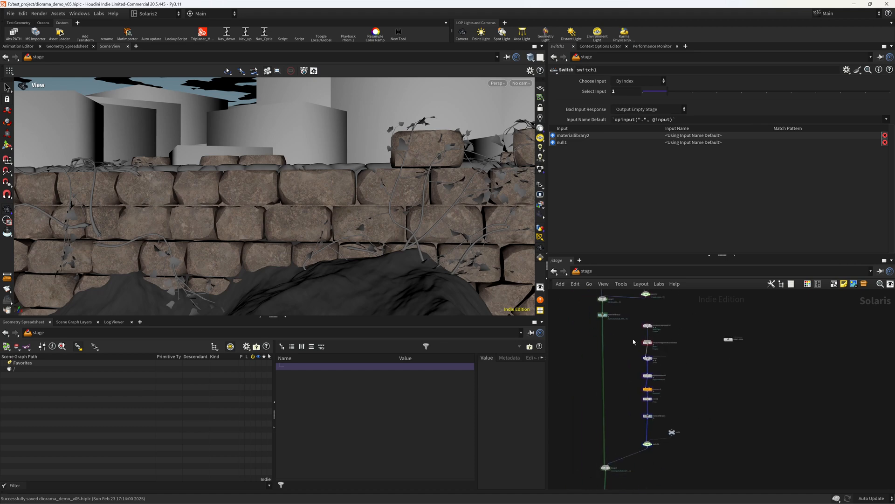
right_drag(634, 339, 598, 327)
middle_drag(598, 327, 627, 390)
click(606, 355)
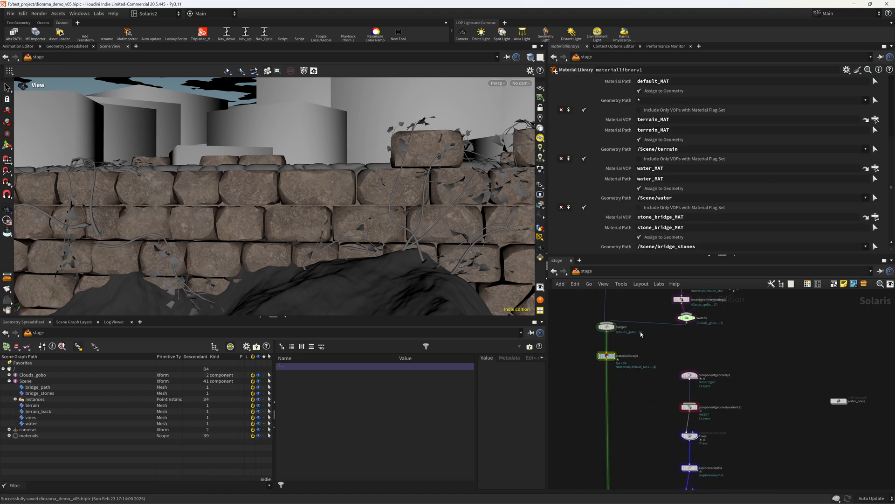
double_click(613, 361)
drag(704, 399, 750, 306)
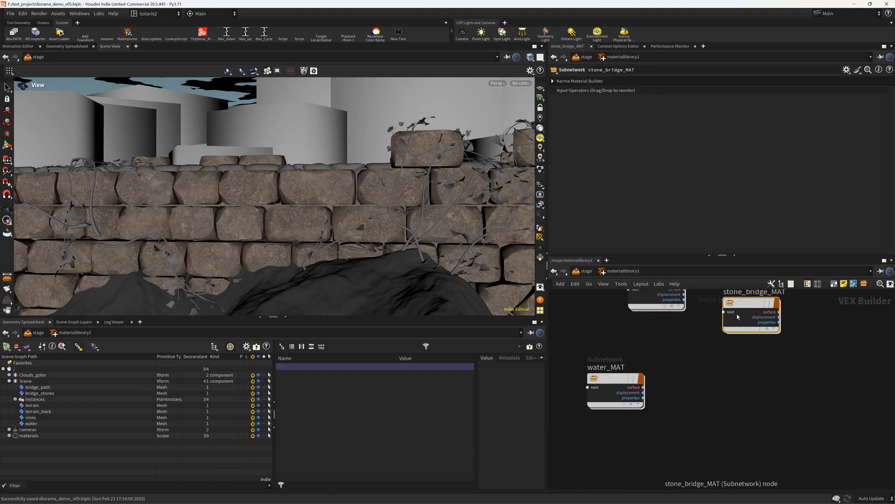
double_click(749, 305)
- Set the Size of the Albedo hex-tiled triplanar node to 2.5
click(627, 380)
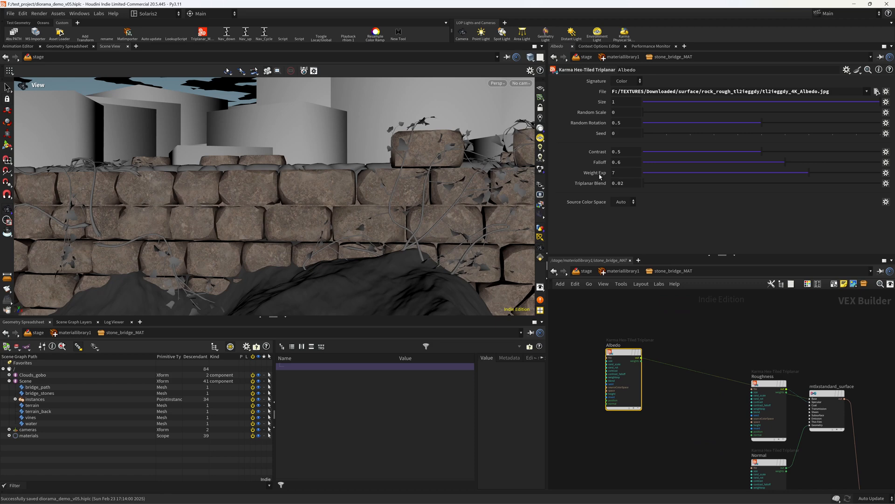
click(624, 104)
key(Return)
scroll(315, 203, down, 2)
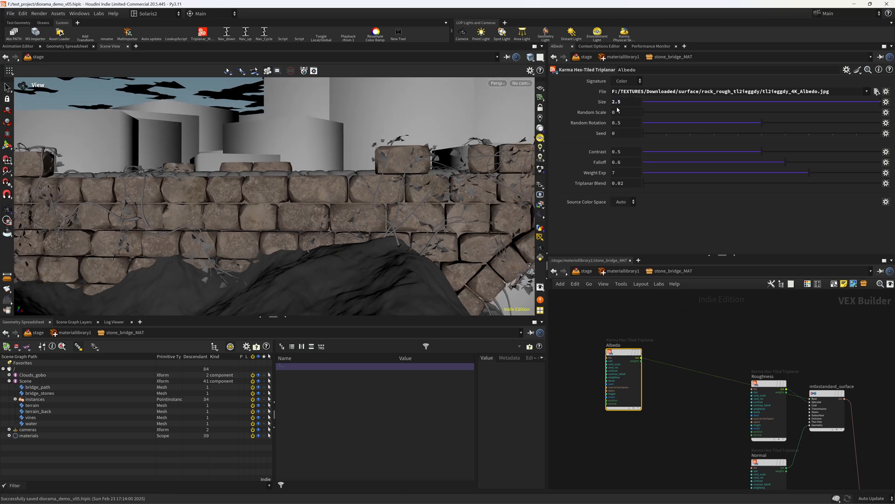
- Set the Albedo node's Random Rotation to 0.2836 and its Seed to 5, checking the bridge stones
click(710, 123)
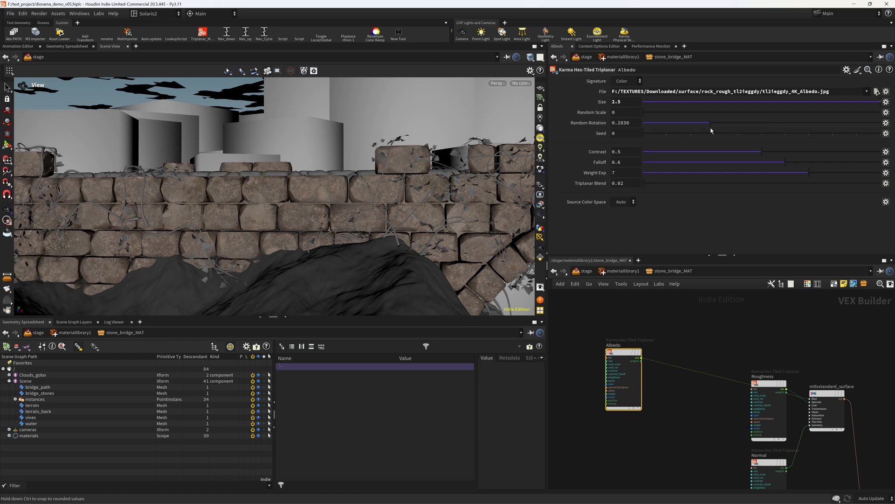
click(737, 134)
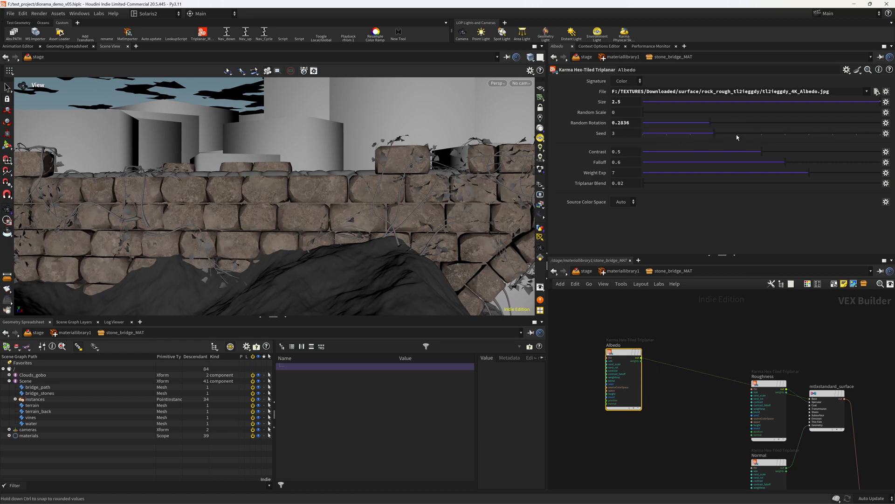
click(756, 134)
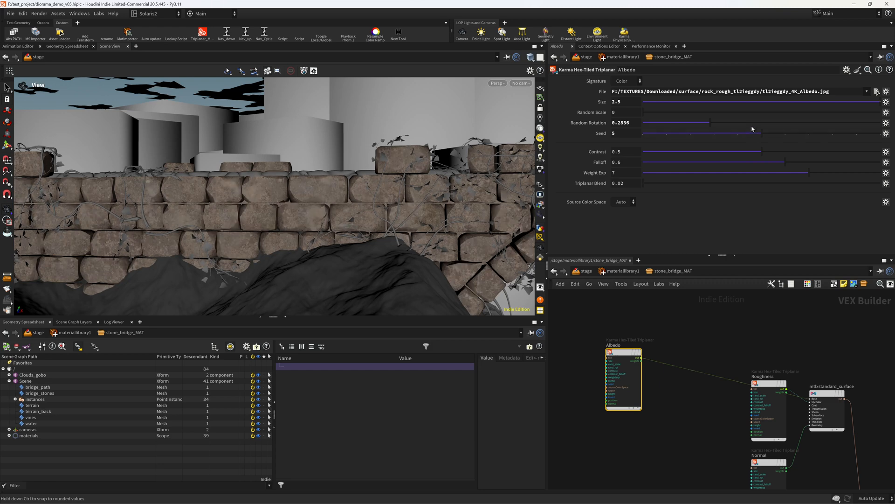
drag(352, 202, 381, 221)
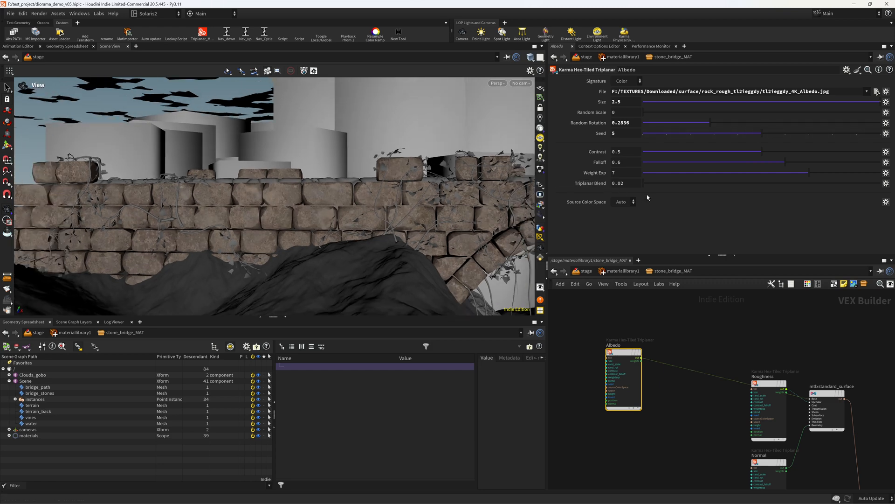
- Set the Albedo node's Triplanar Blend to 0.618 and check the bridge stones
drag(660, 188, 662, 189)
right_drag(352, 228, 260, 248)
mouse_move(365, 236)
middle_down()
mouse_move(367, 245)
mouse_move(348, 235)
middle_up()
- Add a MtlX Color Correct node and insert it on the wire leaving the Albedo node
middle_drag(681, 400, 649, 399)
key(Tab)
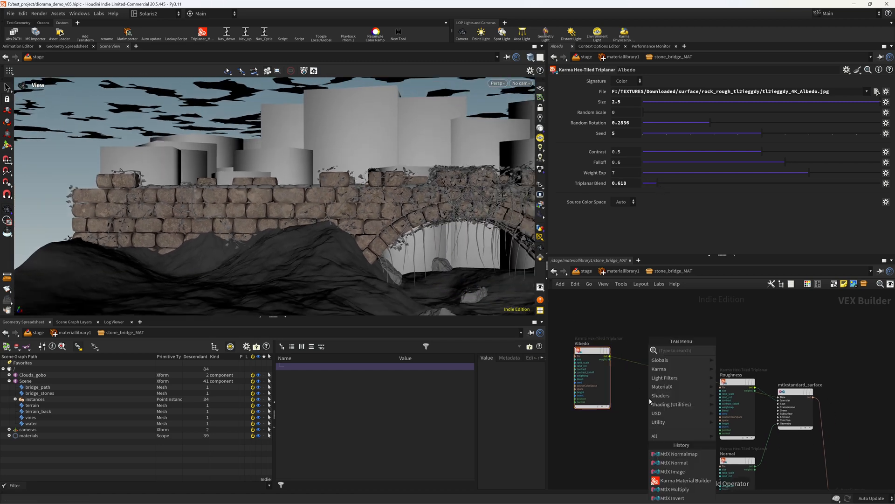
text(color c)
key(Return)
click(649, 398)
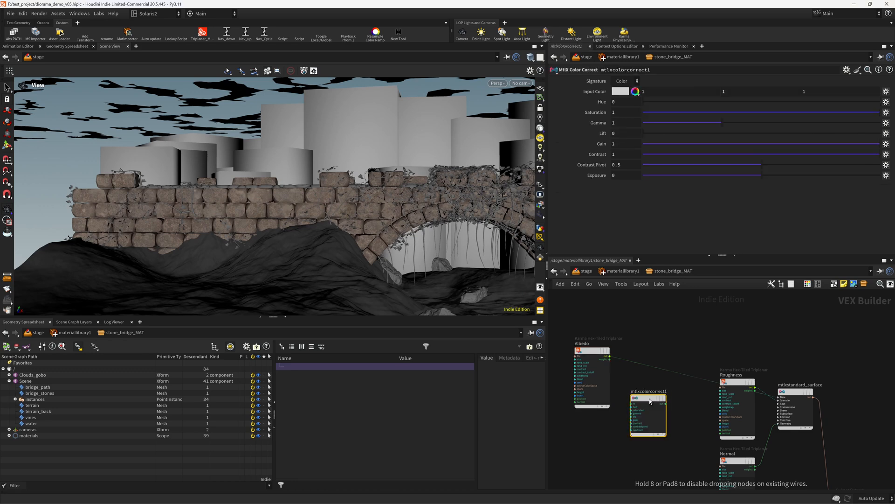
mouse_move(652, 400)
mouse_down()
mouse_move(663, 368)
mouse_move(683, 353)
mouse_up()
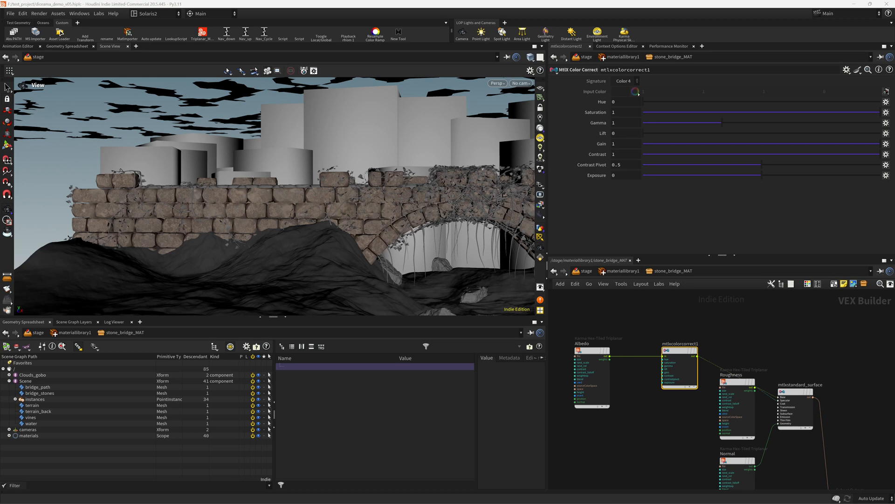
- Set the color correct node's Saturation to 0.9
drag(621, 112, 576, 115)
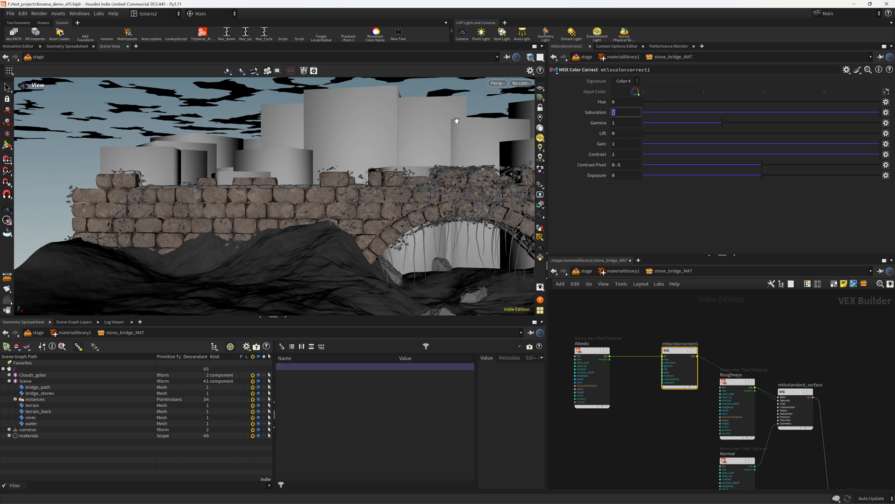
text(.9)
key(Return)
- Try an Exposure of 1.5 on the color correct node and reset it to 0
drag(612, 177, 523, 203)
text(1.5)
key(Return)
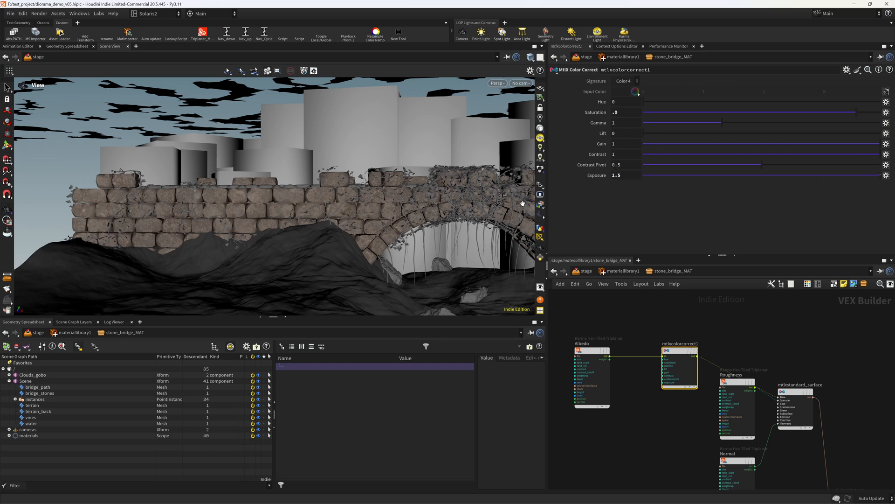
scroll(379, 222, down, 2)
scroll(378, 222, down, 2)
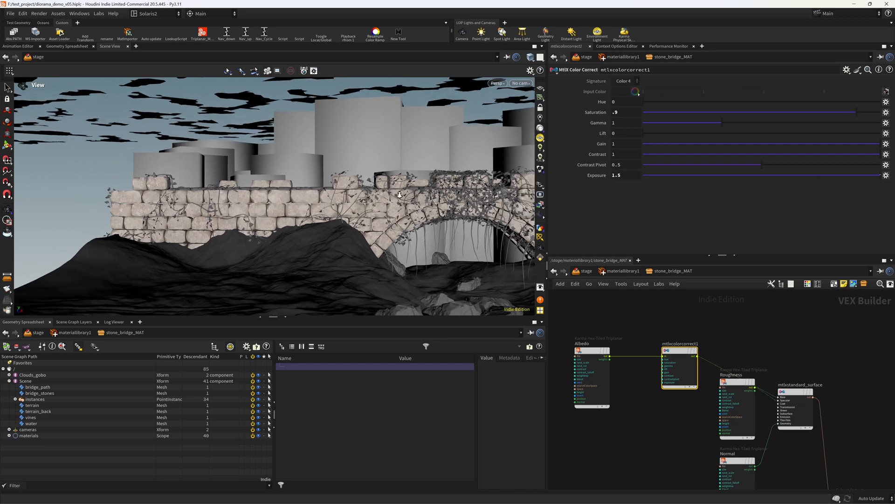
click(617, 174)
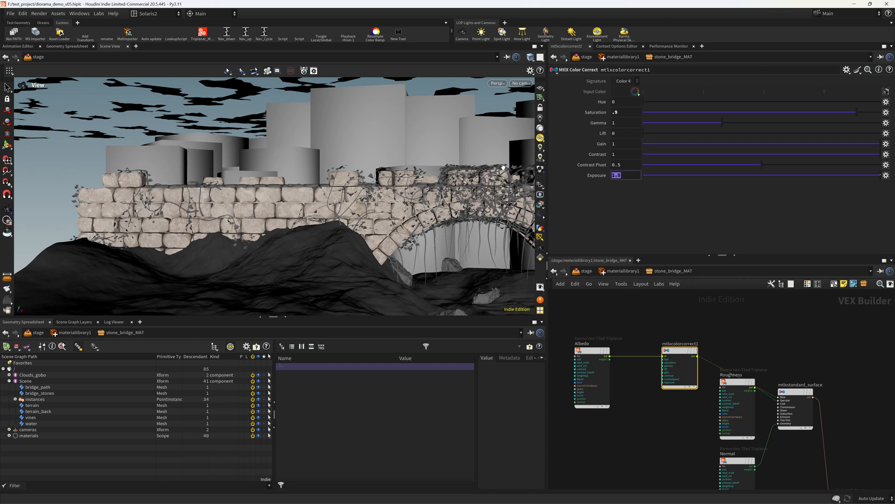
text(0)
key(Return)
- Add a MtlX Geometry Property Value node below the Albedo node
middle_drag(623, 327, 714, 287)
click(607, 377)
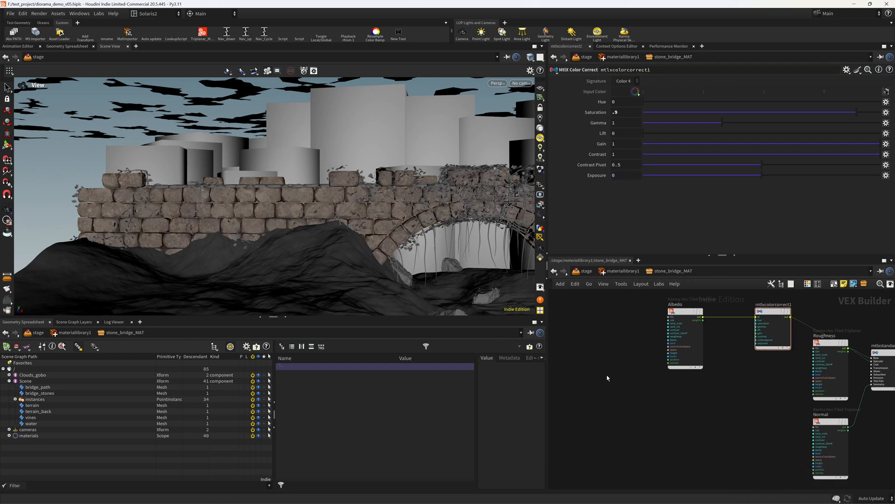
scroll(610, 379, up, 4)
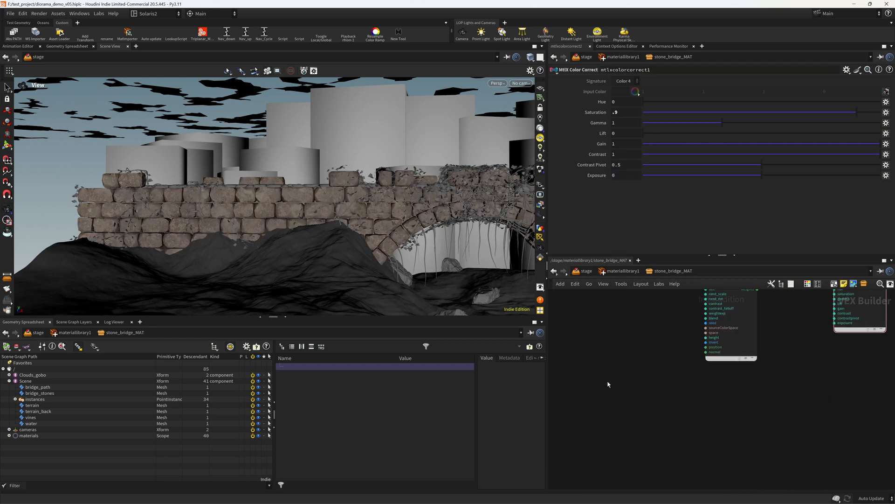
key(Tab)
text(geome)
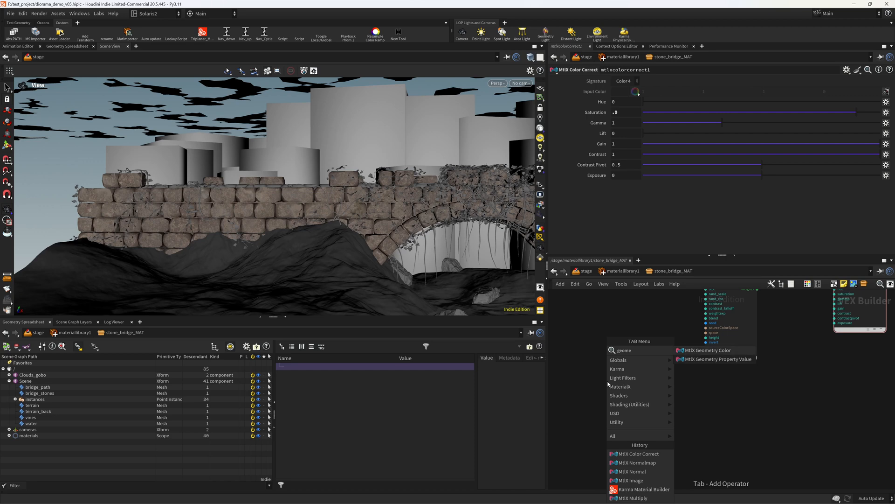
key(Down)
key(Return)
click(609, 383)
- Set the geometry property node's Signature to Integer and its Geomprop to class
click(626, 81)
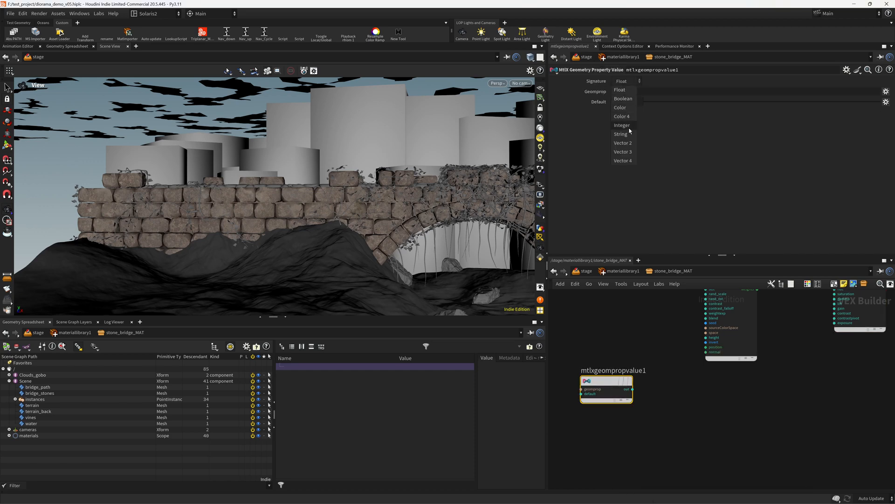
click(629, 128)
click(630, 97)
text(class)
key(Return)
- Add a MtlX Random Float node beside the geometry property node
middle_drag(665, 400, 596, 442)
drag(652, 331, 606, 312)
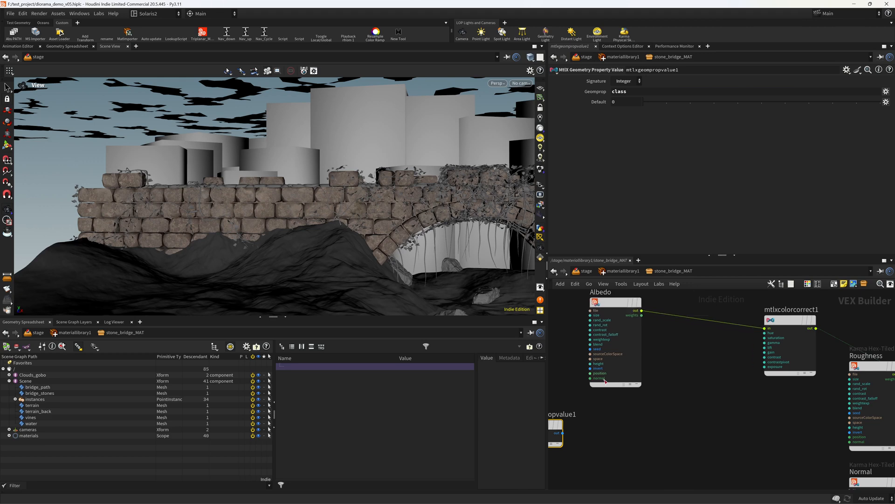
middle_drag(627, 427, 649, 374)
key(Tab)
text(rando)
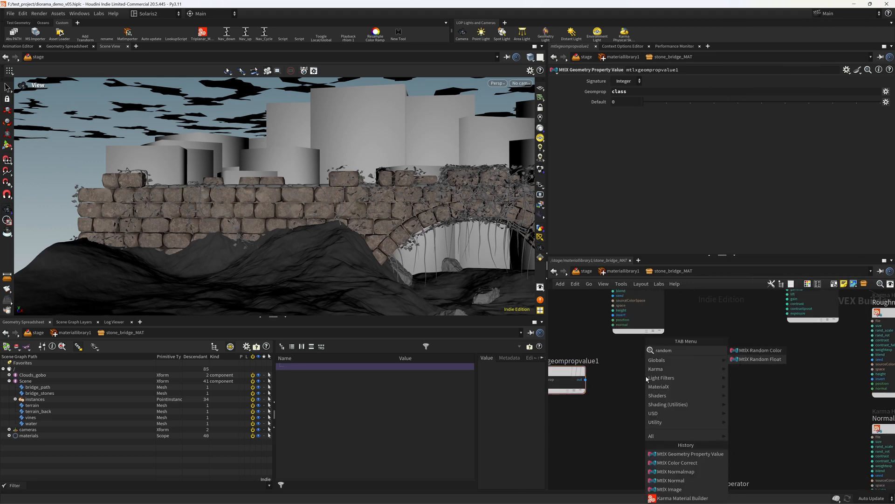
key(Up)
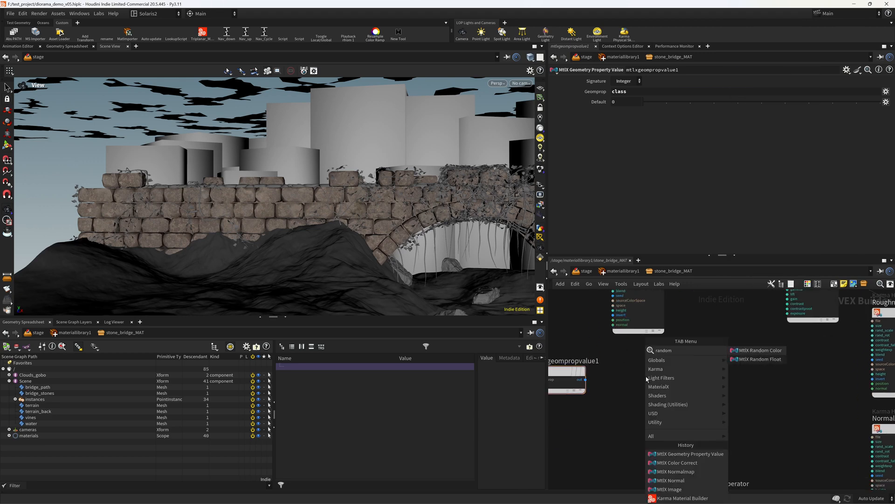
key(Down)
key(Return)
click(646, 379)
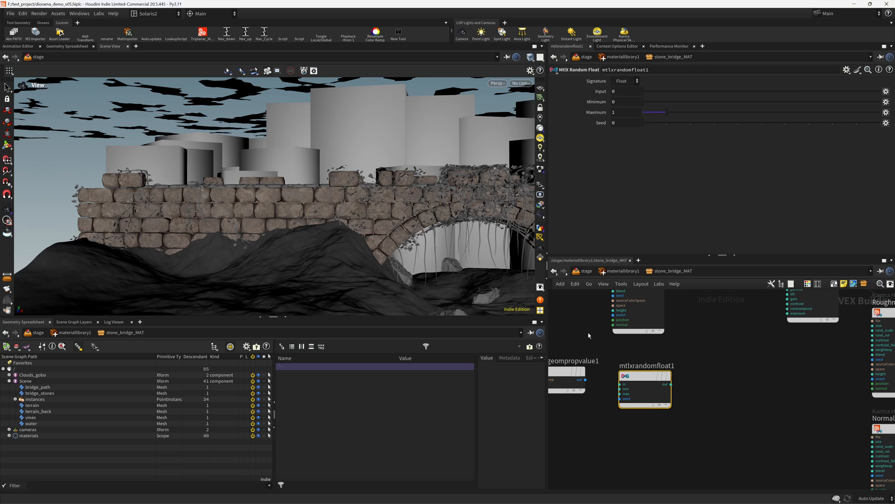
- Wire the geometry property value into the random float's input and the random float's output into the color correct's Gain
drag(586, 380, 620, 385)
mouse_move(647, 378)
mouse_down()
mouse_move(732, 320)
mouse_move(670, 375)
mouse_up()
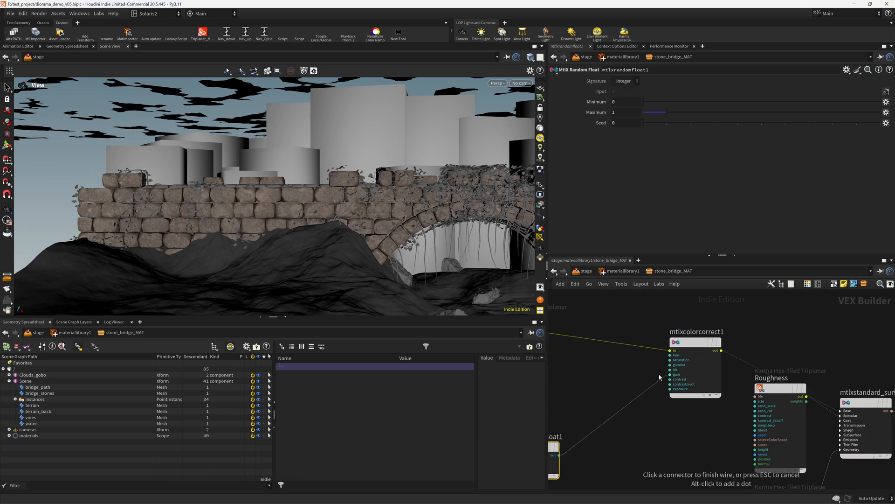
key(h)
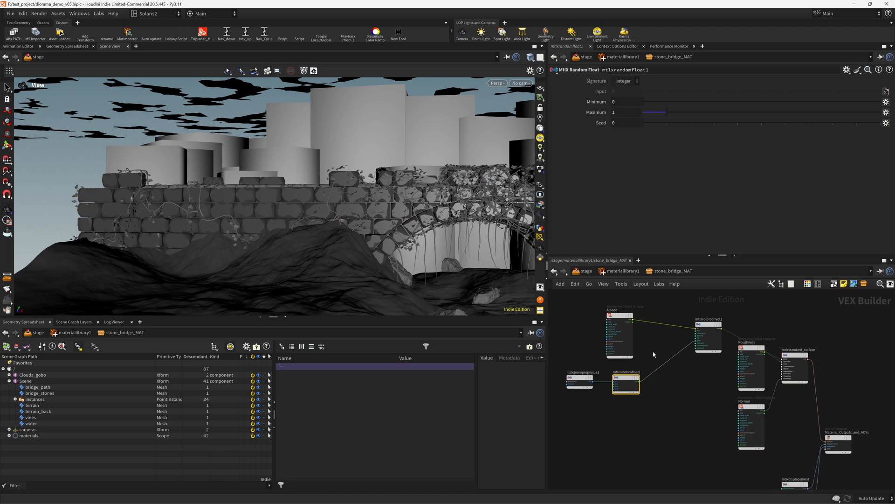
- Hide the shelf tools and save the scene
click(5, 44)
key(ctrl+s)
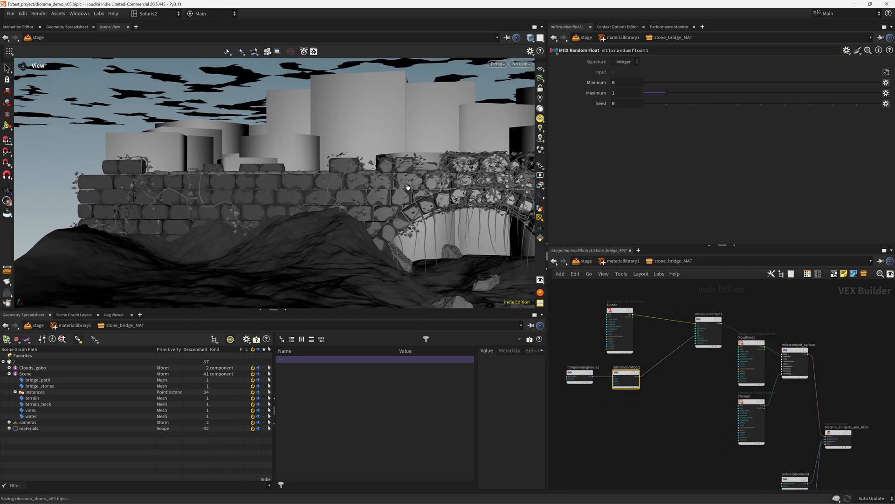
- Bypass the cloud gobo and the instanced trees by setting Select Input of switch2 and switch3 to 1, and save the scene
click(623, 264)
click(586, 261)
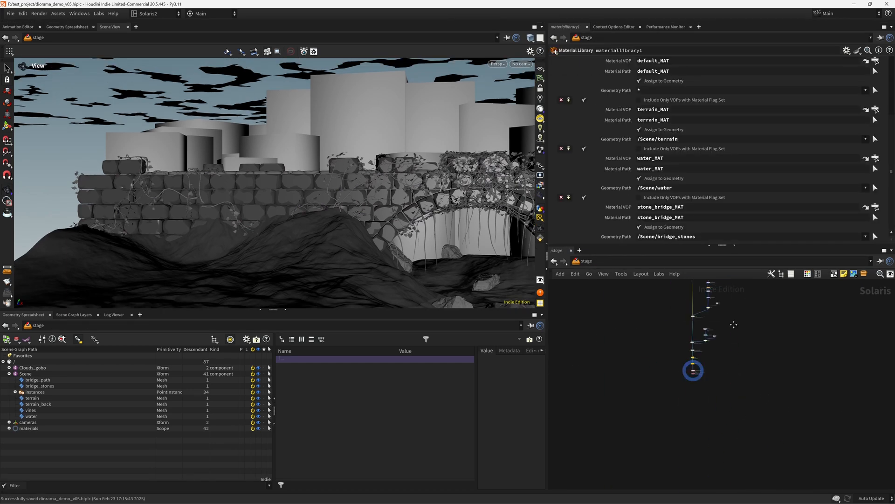
middle_drag(690, 316, 703, 402)
scroll(695, 396, up, 5)
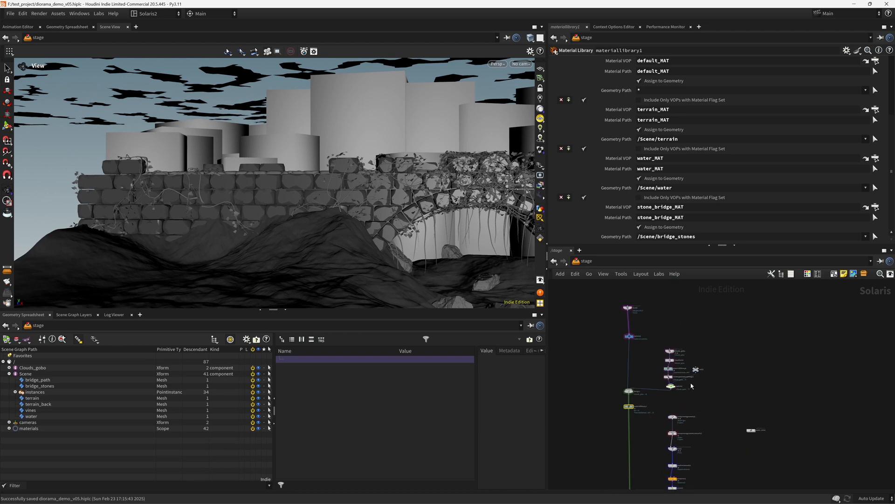
click(661, 386)
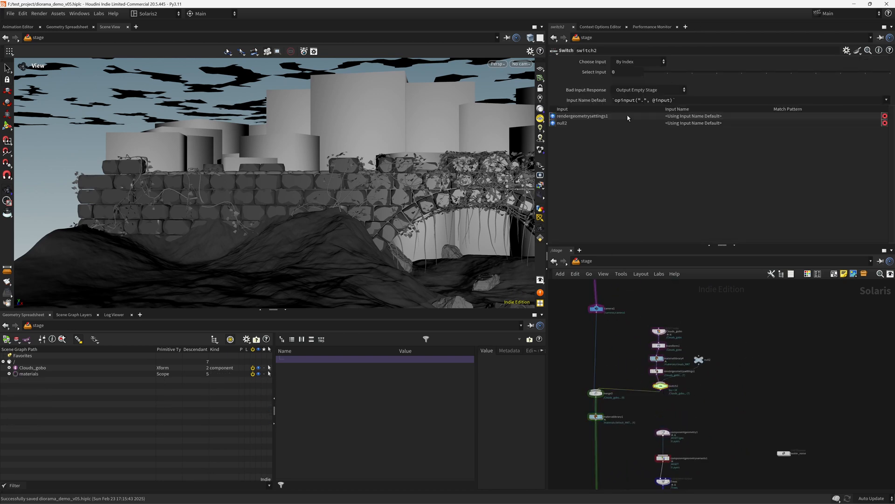
middle_drag(742, 415, 735, 237)
click(656, 431)
drag(657, 73, 674, 80)
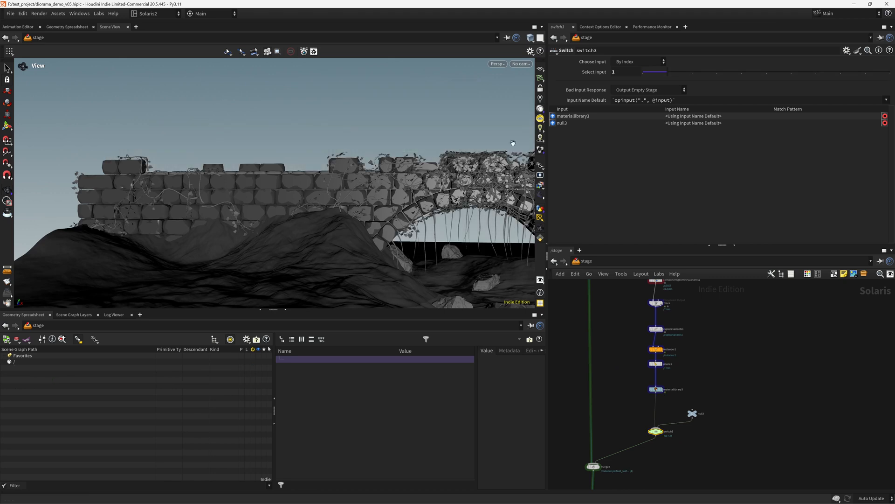
key(ctrl+s)
- Select the karmarendersettings node and switch the viewport renderer to Karma XPU
middle_drag(688, 414, 686, 279)
middle_drag(630, 423, 640, 365)
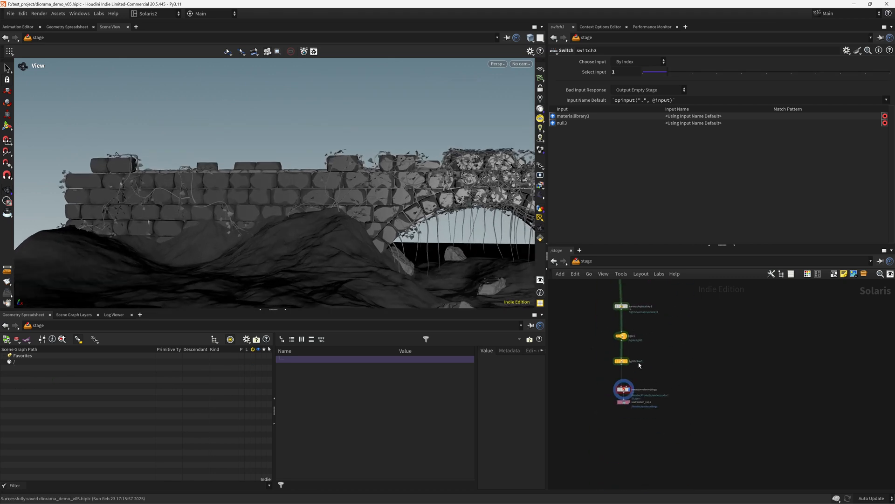
scroll(641, 365, up, 2)
click(617, 400)
click(502, 63)
click(510, 113)
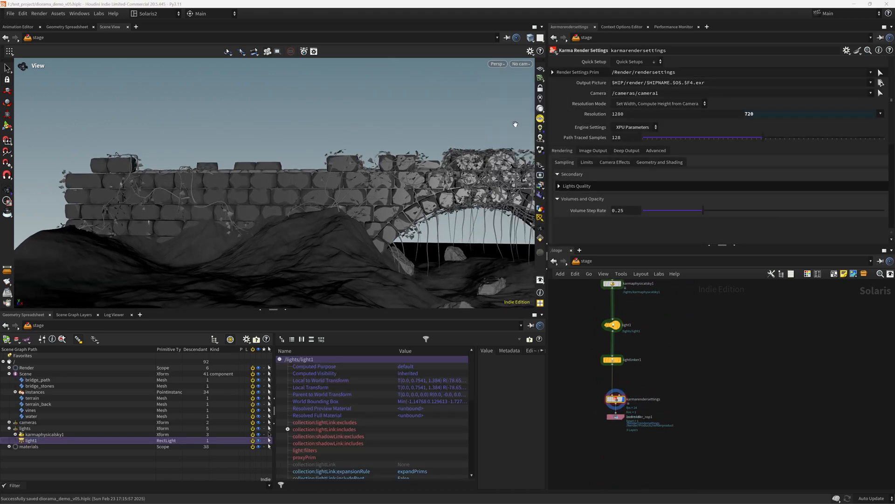
- Go back into materiallibrary1 and open its stone_bridge_MAT network
middle_drag(656, 298, 658, 448)
middle_drag(656, 319, 654, 435)
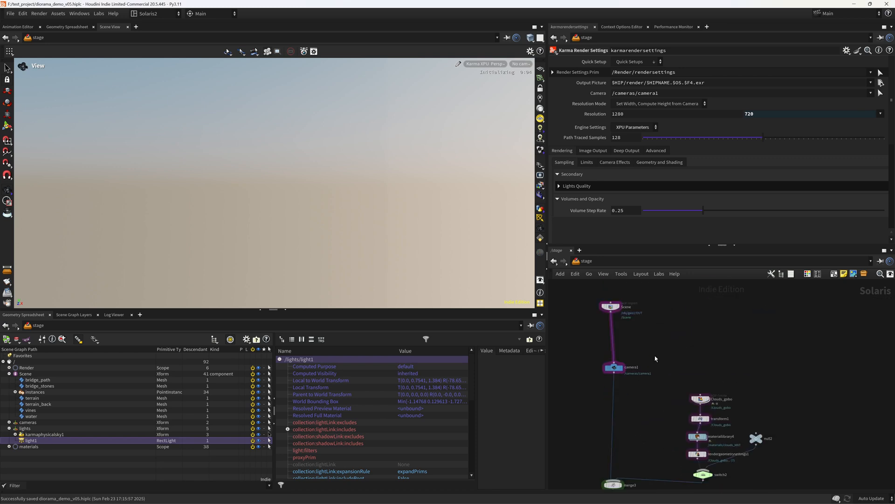
middle_drag(661, 487, 653, 317)
middle_drag(654, 404, 654, 349)
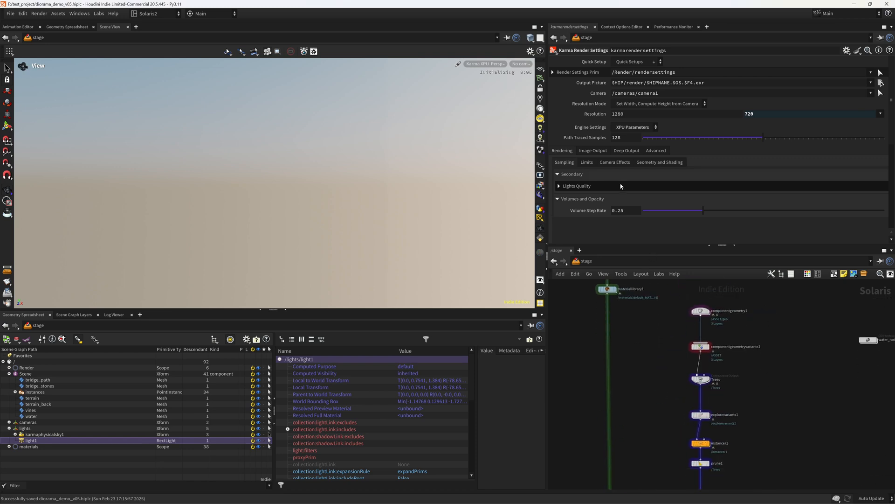
middle_drag(638, 314, 658, 318)
scroll(636, 355, up, 3)
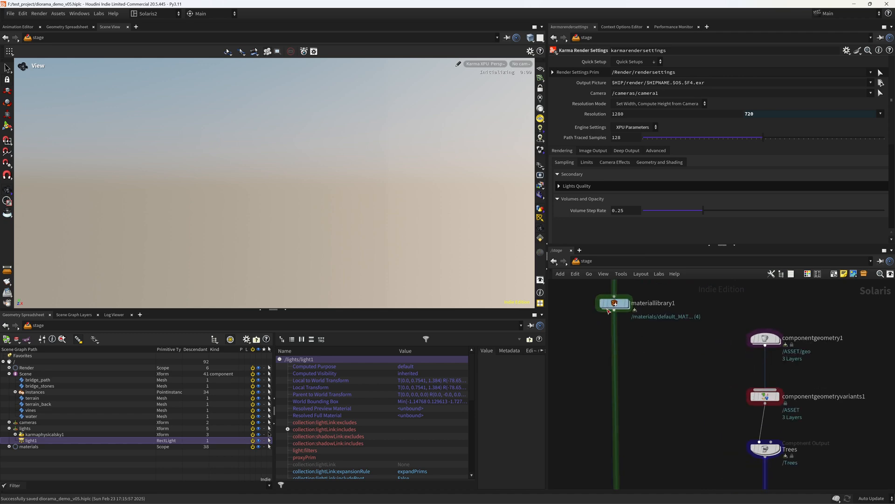
drag(615, 305, 617, 347)
double_click(618, 346)
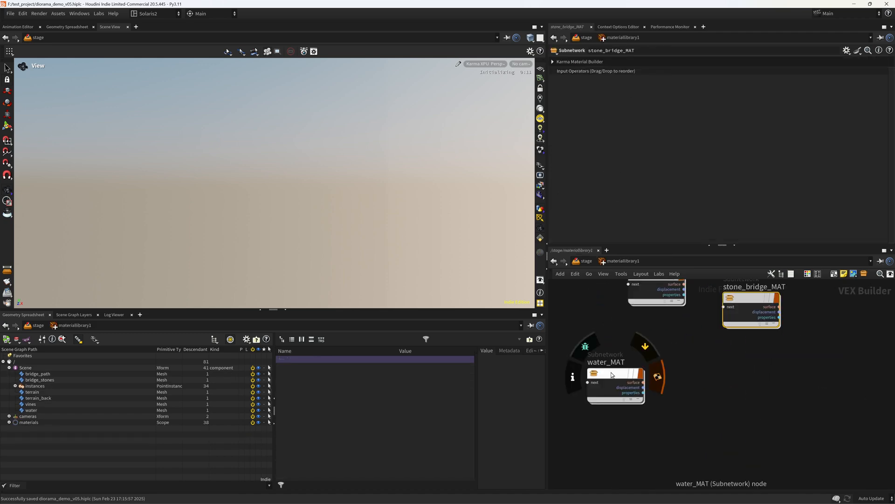
middle_drag(683, 348, 692, 381)
double_click(703, 337)
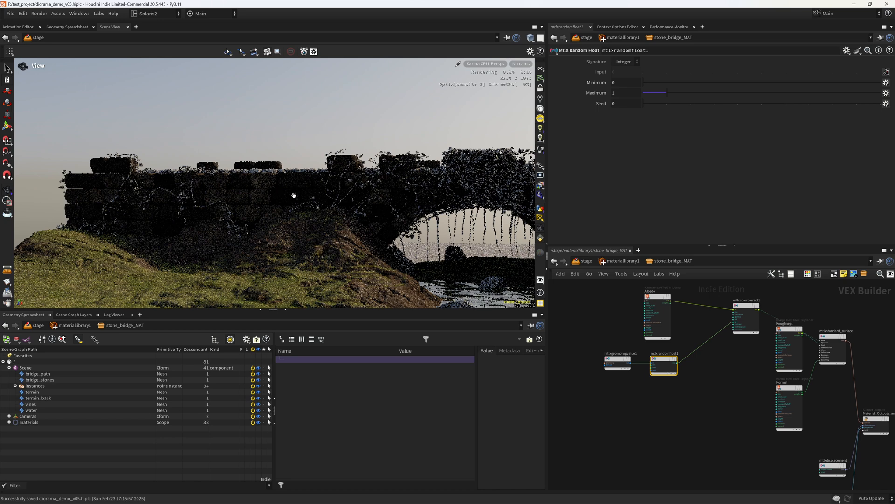
- Set the Exposure of mtlxcolorcorrect1 to 1.5
scroll(704, 368, up, 5)
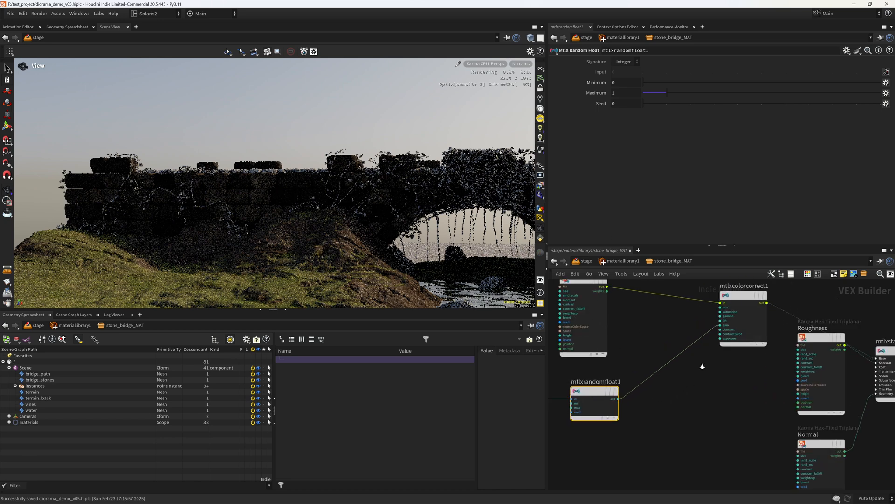
click(702, 345)
drag(624, 157, 489, 176)
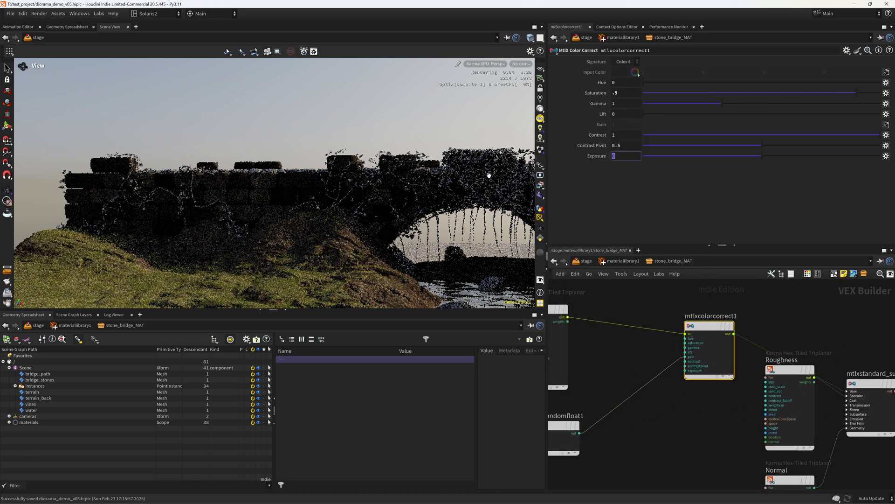
key(Return)
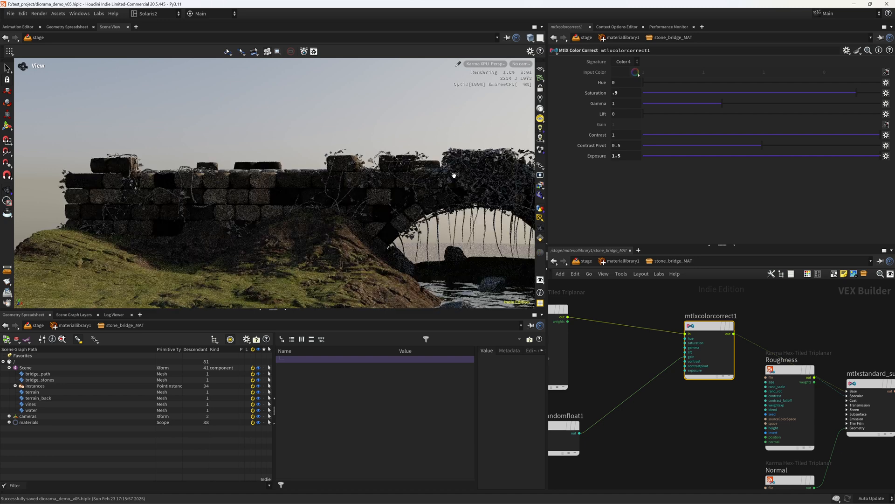
- Set the Seed of mtlxrandomfloat1 to 4
middle_drag(586, 383, 678, 325)
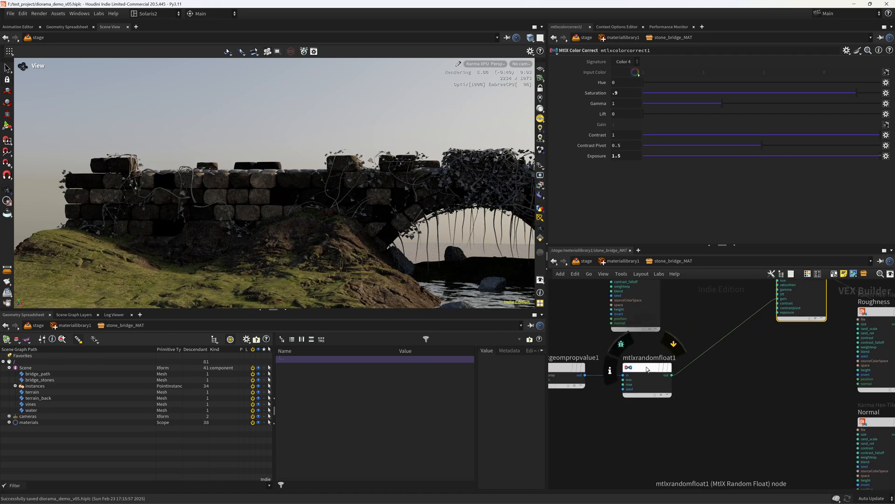
click(647, 378)
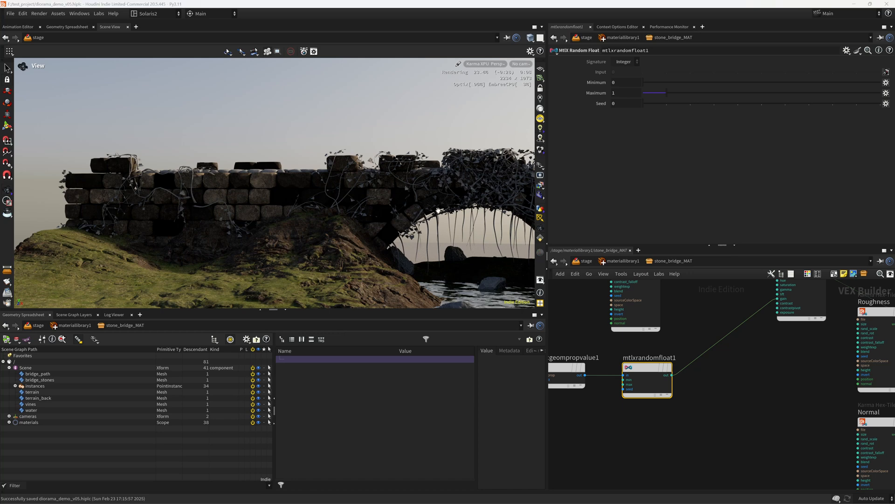
click(643, 367)
drag(681, 105, 737, 108)
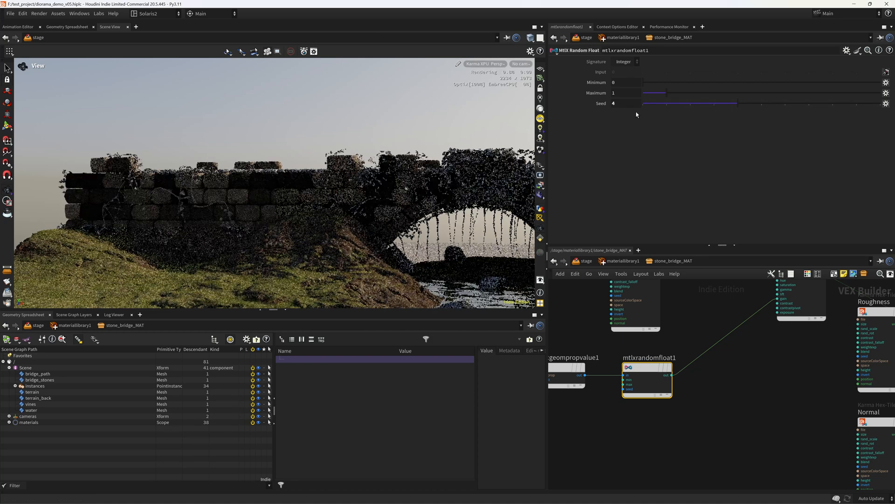
- Set the Minimum of mtlxrandomfloat1 to .55 and duplicate the node below it, keeping its input connection
drag(626, 84, 579, 87)
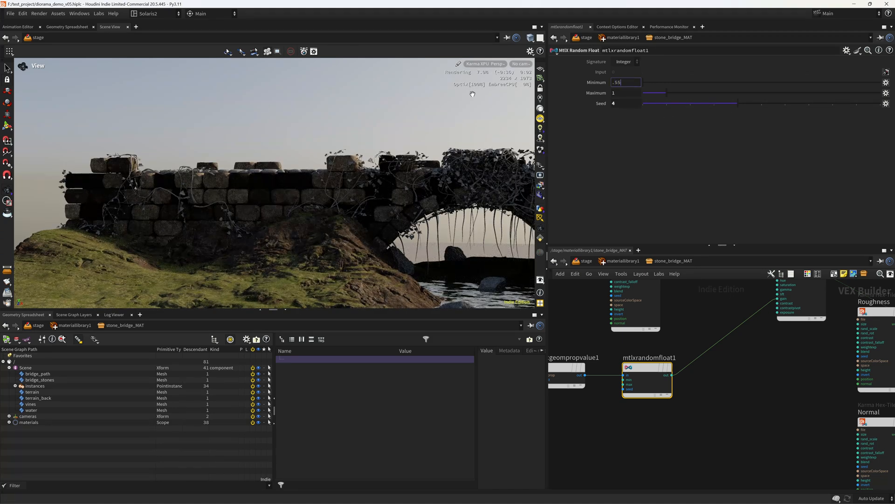
key(Return)
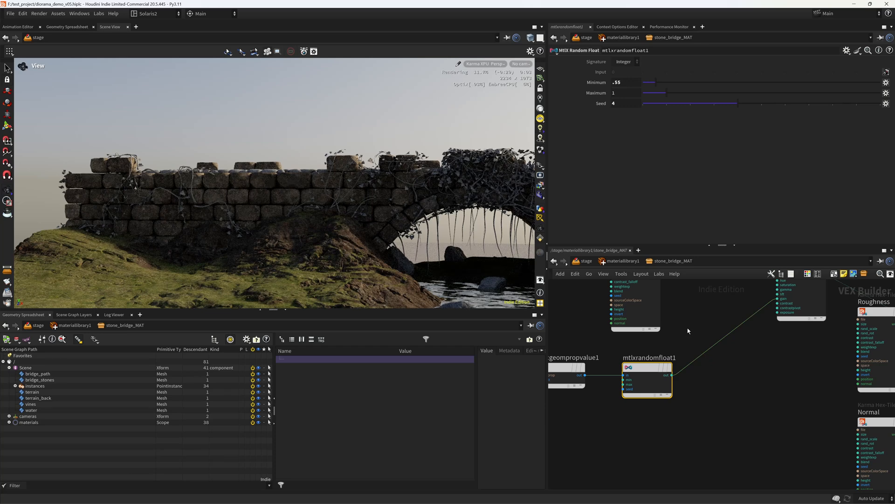
middle_drag(688, 328, 694, 342)
alt+drag(658, 383, 658, 444)
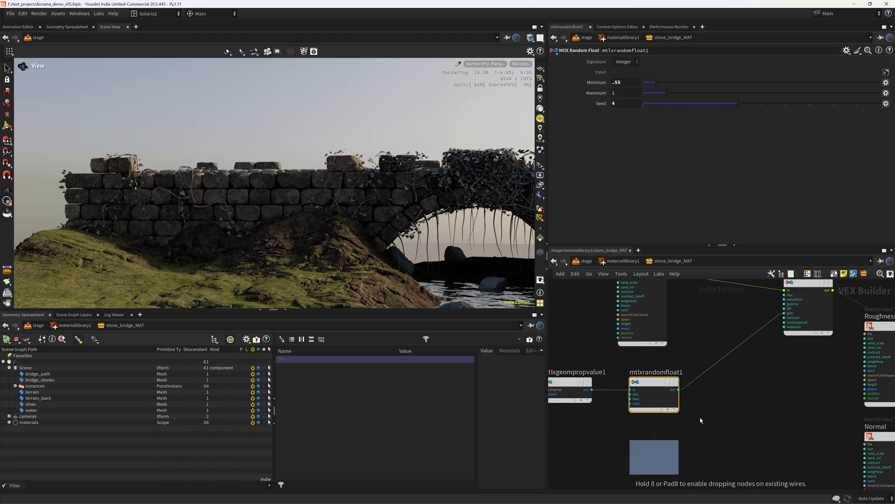
alt+drag(701, 420, 699, 413)
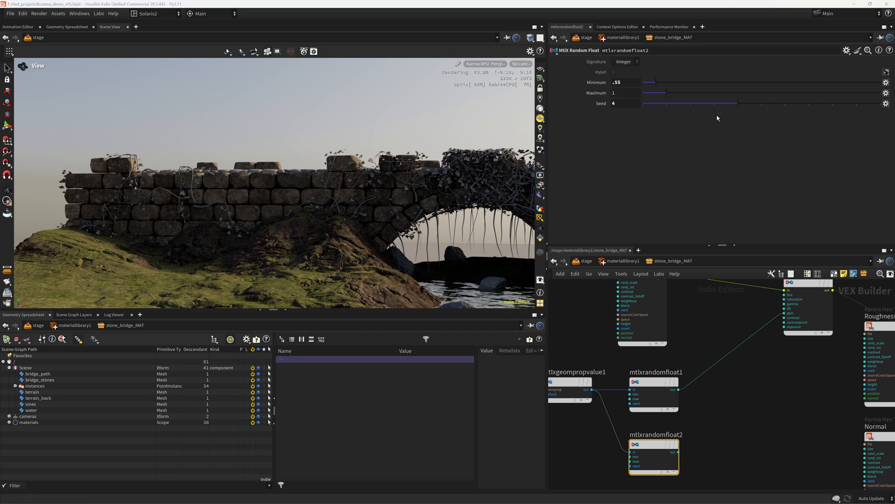
- Set the Seed of mtlxrandomfloat2 to 3 and connect its output to the hue input of mtlxcolorcorrect1
drag(718, 119, 721, 139)
click(680, 452)
middle_drag(754, 362, 671, 454)
click(701, 387)
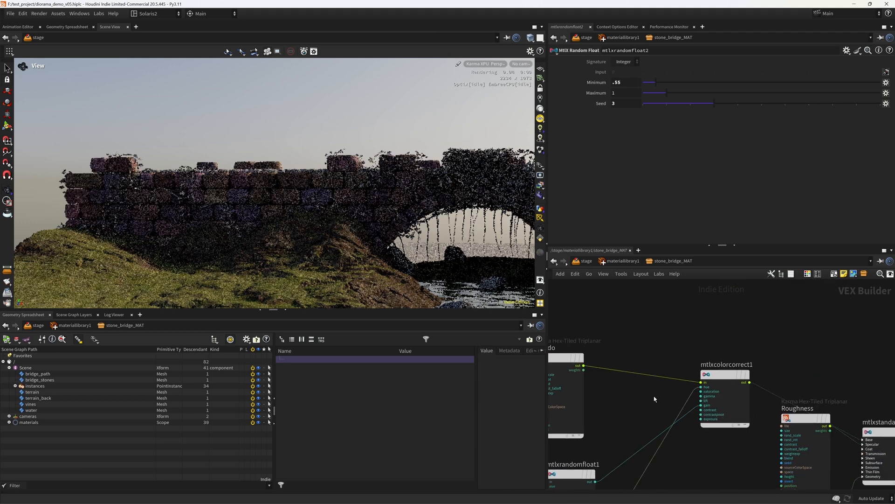
- Limit the mtlxrandomfloat2 range to a Minimum of .985 and a Maximum of 1.02
middle_drag(652, 395, 685, 310)
middle_drag(705, 421, 724, 371)
drag(685, 409, 579, 459)
click(631, 83)
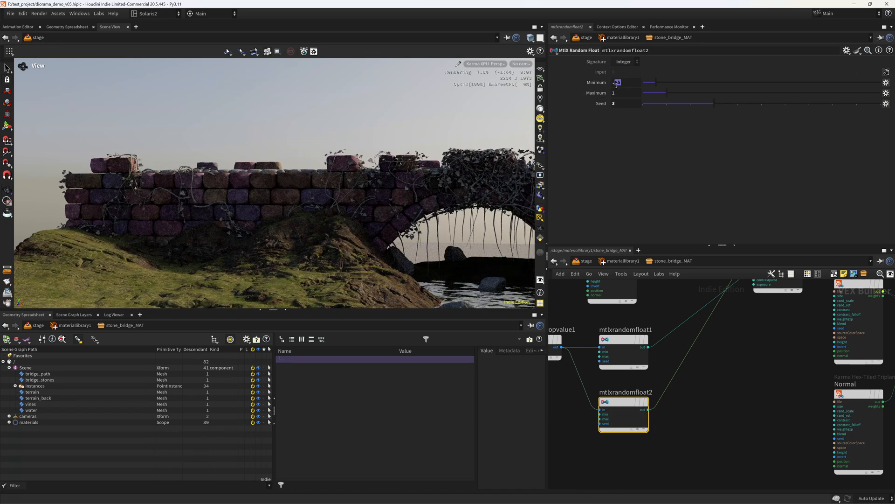
text(.985)
key(Return)
click(626, 93)
text(1.02)
key(Return)
- Switch the viewport renderer to Houdini VK and back to Karma XPU
right_drag(376, 197, 281, 225)
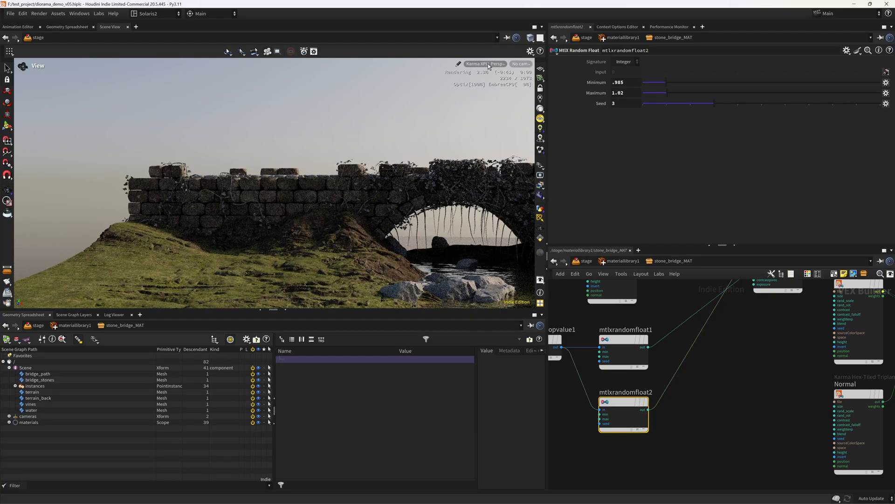
click(488, 64)
click(483, 96)
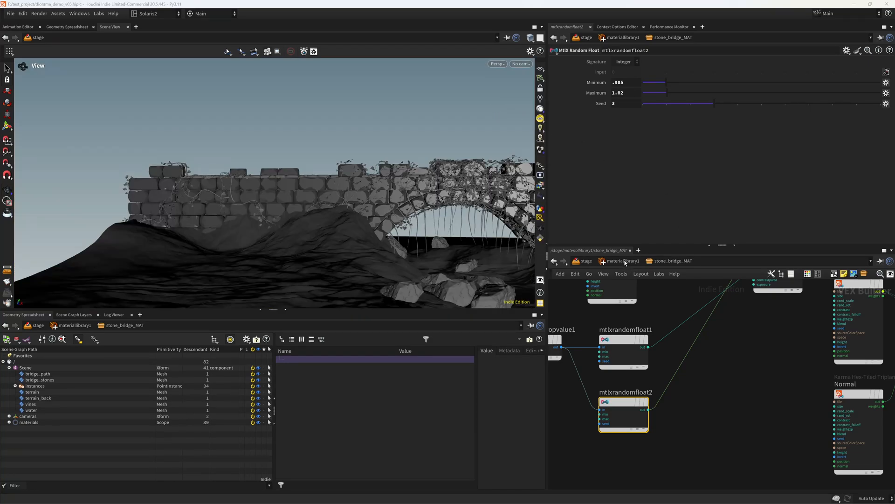
middle_drag(709, 430, 636, 419)
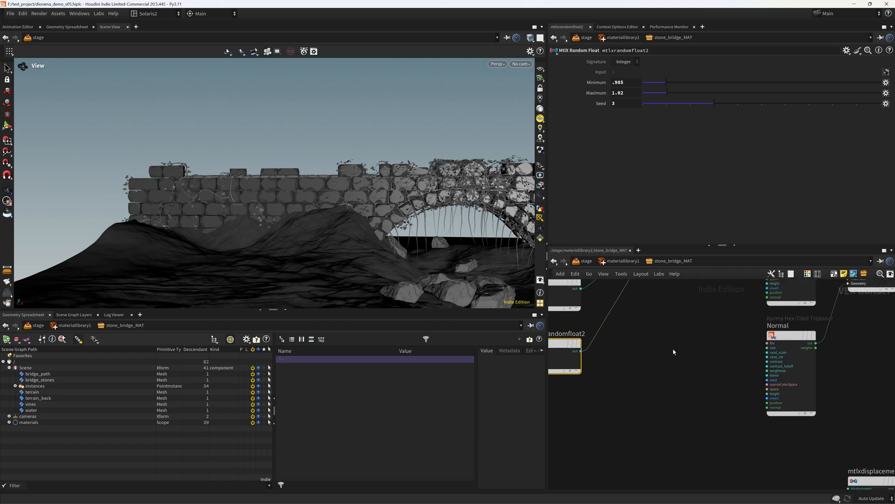
middle_drag(683, 346, 655, 349)
click(497, 64)
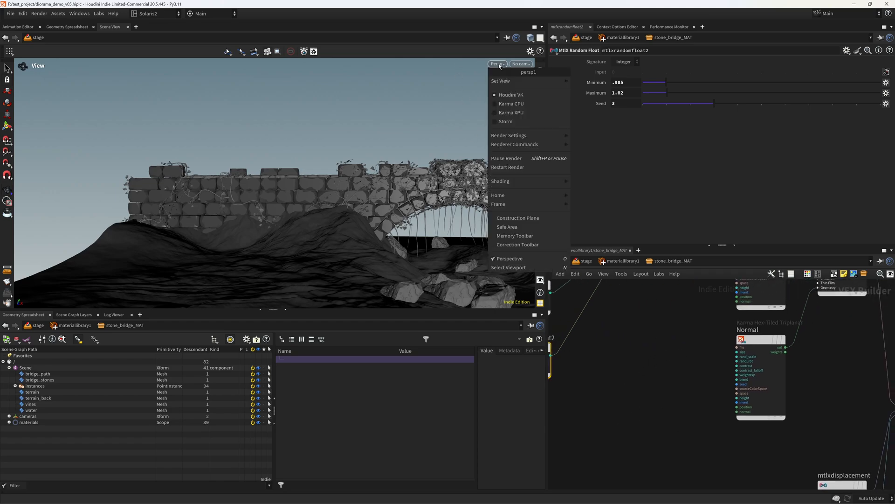
click(513, 114)
- Set the Normal Map Height of the Normal triplanar node to 1
right_drag(320, 192, 424, 181)
middle_drag(710, 384, 651, 374)
click(690, 368)
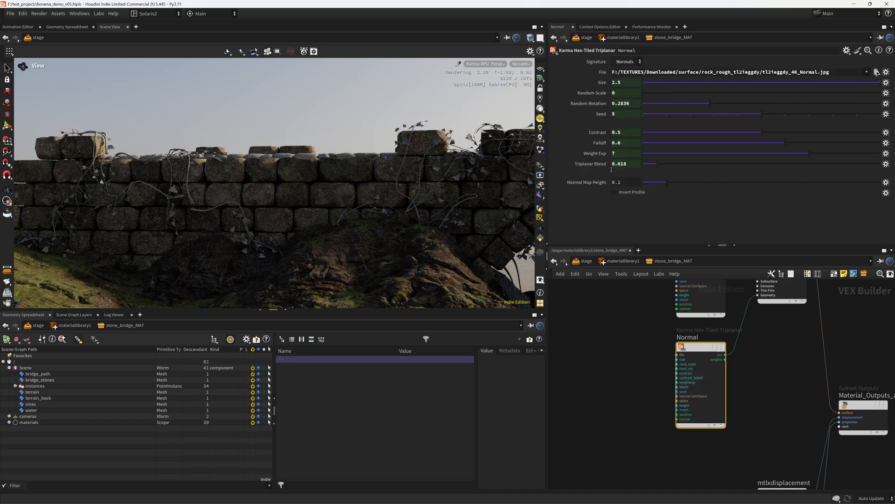
click(632, 186)
text(1)
key(Return)
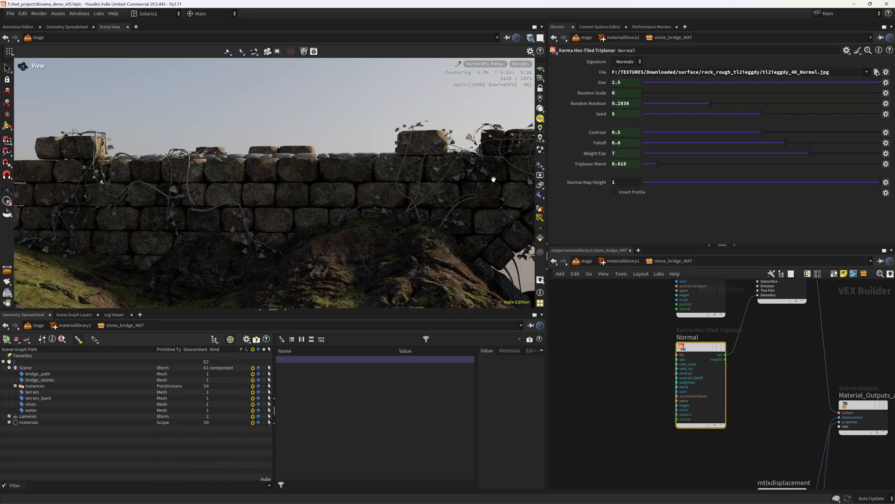
- Switch the viewport to Houdini VK, return to the stage network and set switch2's Select Input to 0 to include the cloud gobo
click(484, 64)
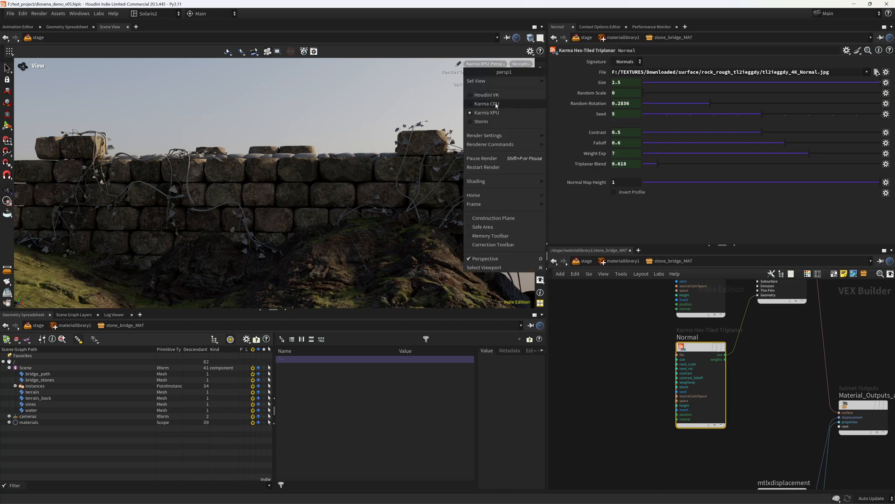
click(496, 102)
click(625, 261)
click(586, 261)
scroll(701, 388, down, 6)
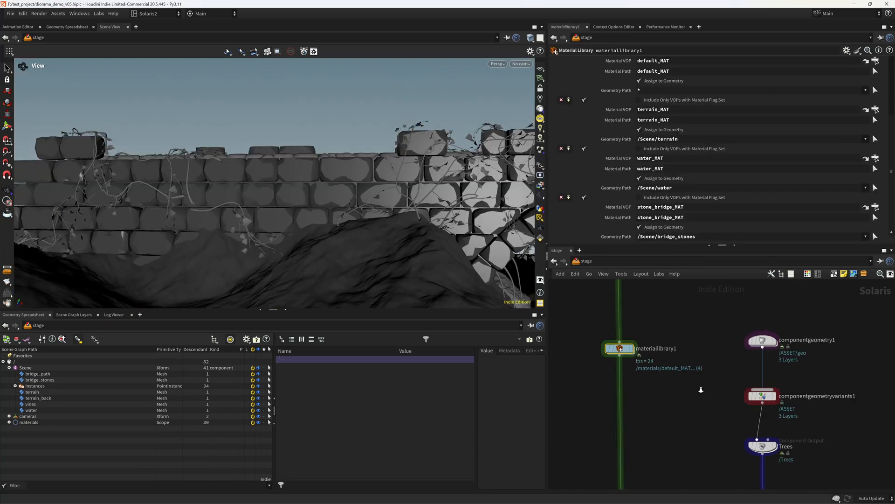
scroll(732, 366, up, 5)
click(666, 357)
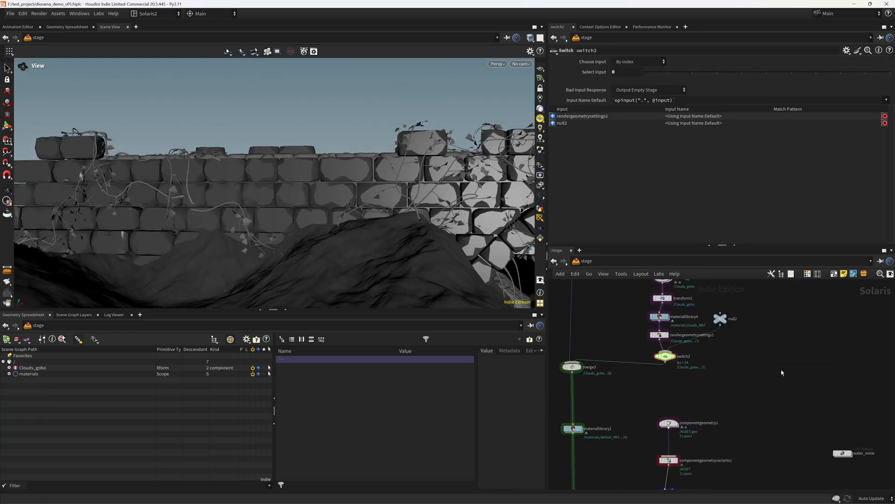
- Set the Select Input of switch1 to 0 to bring in the fog branch
scroll(782, 371, down, 5)
middle_drag(781, 372, 721, 239)
scroll(674, 366, up, 4)
click(663, 323)
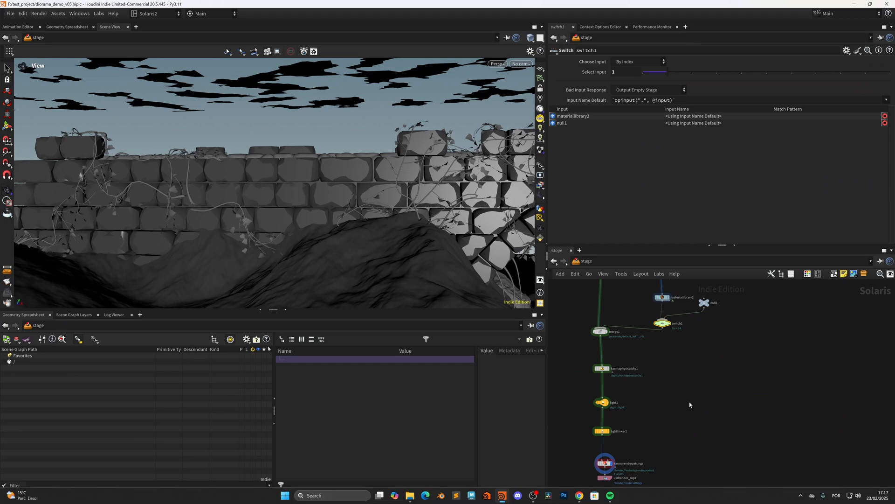
drag(645, 73, 644, 72)
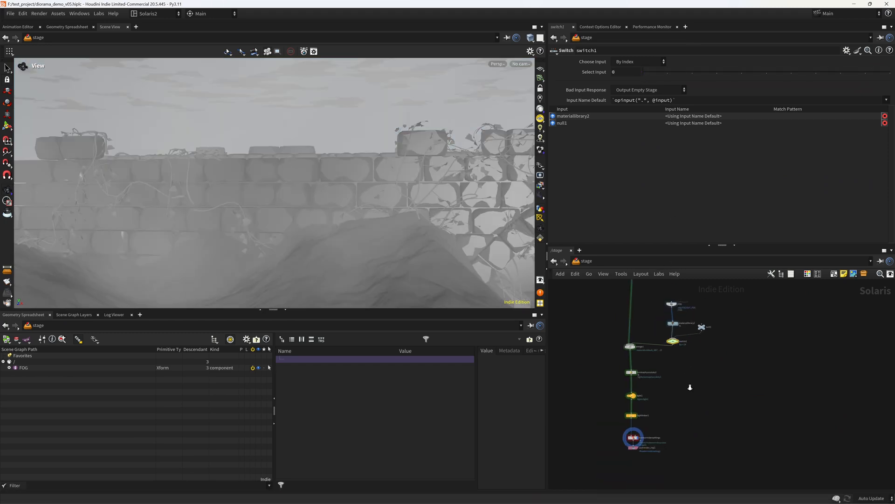
- Look through camera1 and switch the viewport renderer to Karma XPU
click(522, 64)
click(533, 81)
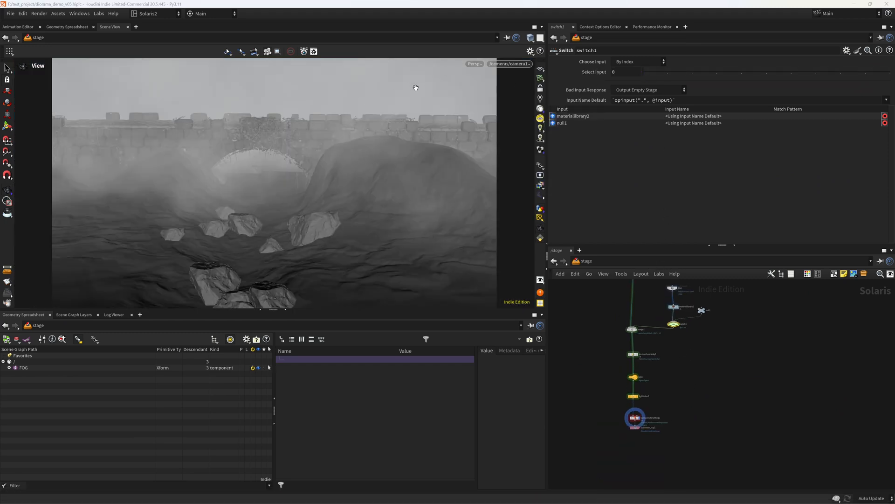
click(473, 64)
click(494, 113)
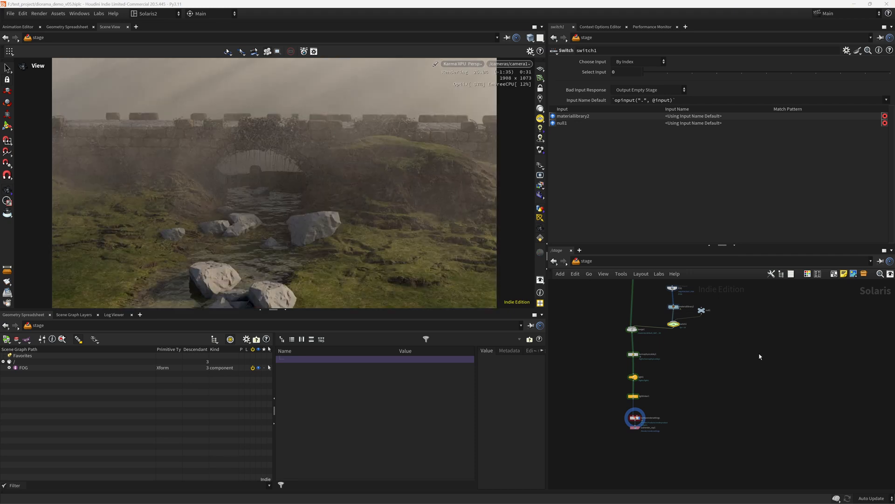
- Set the Select Input of switch3 to 0 to bring the instanced trees into the scene
middle_drag(758, 303, 745, 445)
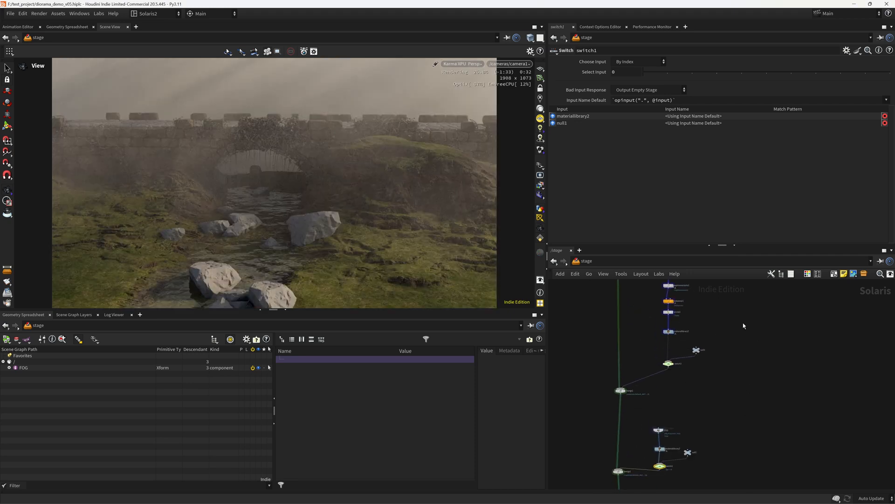
scroll(653, 373, up, 5)
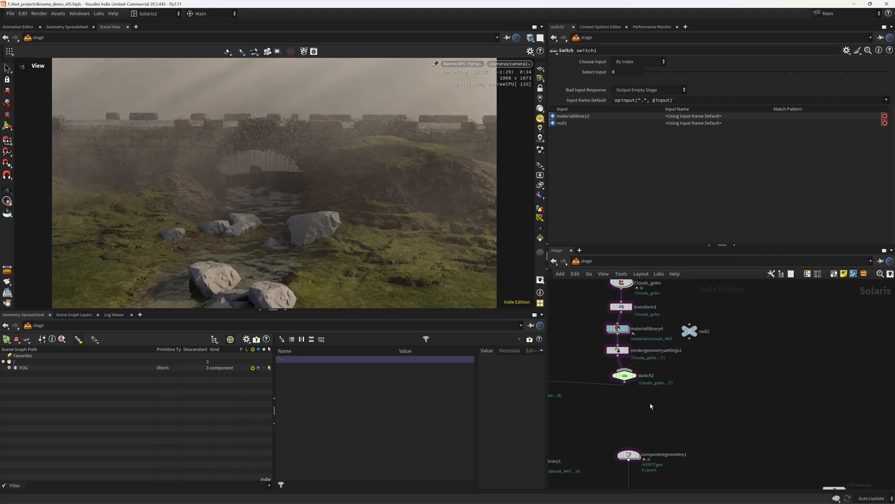
click(620, 376)
scroll(702, 407, down, 4)
middle_drag(701, 468, 696, 393)
scroll(688, 396, up, 1)
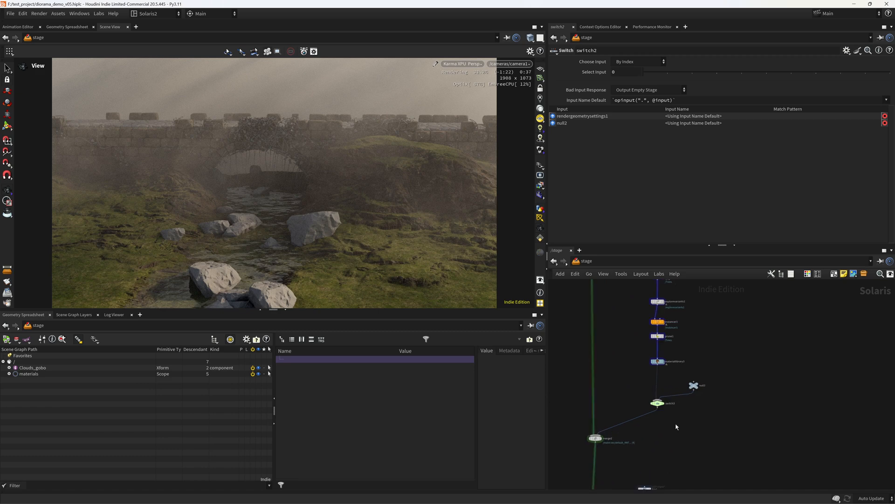
click(657, 404)
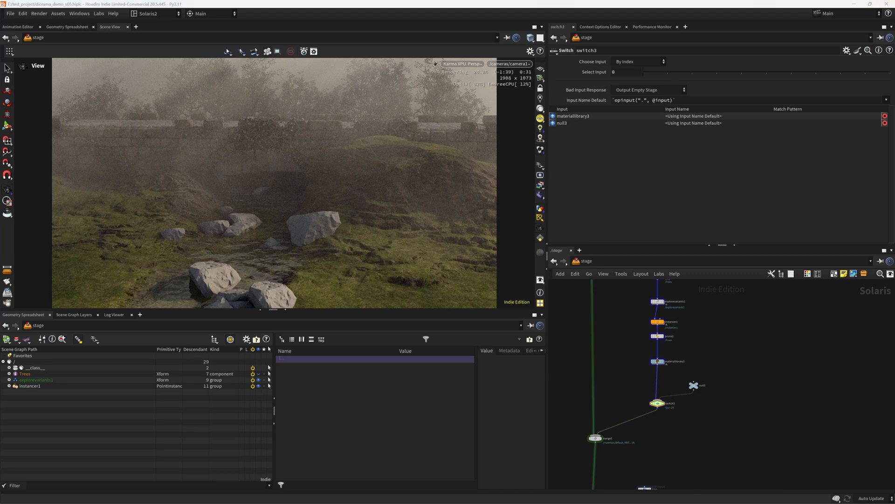
- Go back into materiallibrary1 and open the stone_bridge_MAT network
middle_drag(720, 293, 712, 360)
middle_drag(706, 394, 708, 322)
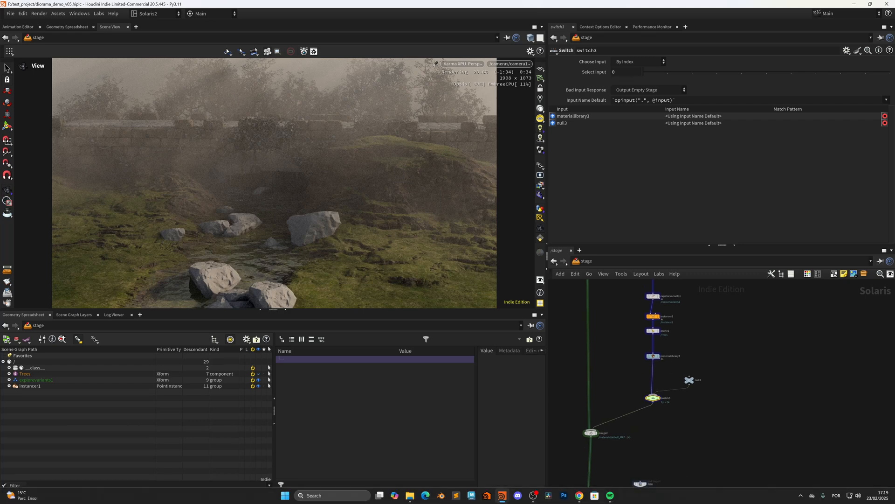
middle_drag(685, 499, 700, 316)
middle_drag(666, 388, 664, 489)
middle_drag(638, 289, 629, 478)
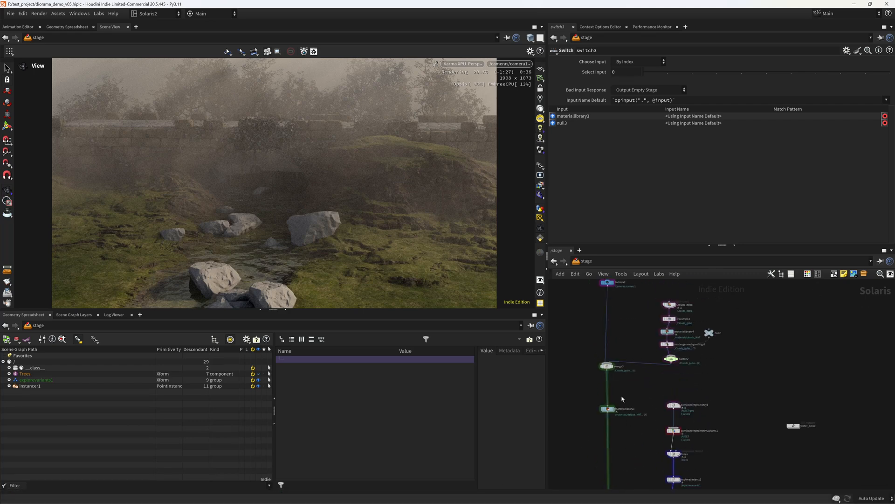
double_click(608, 409)
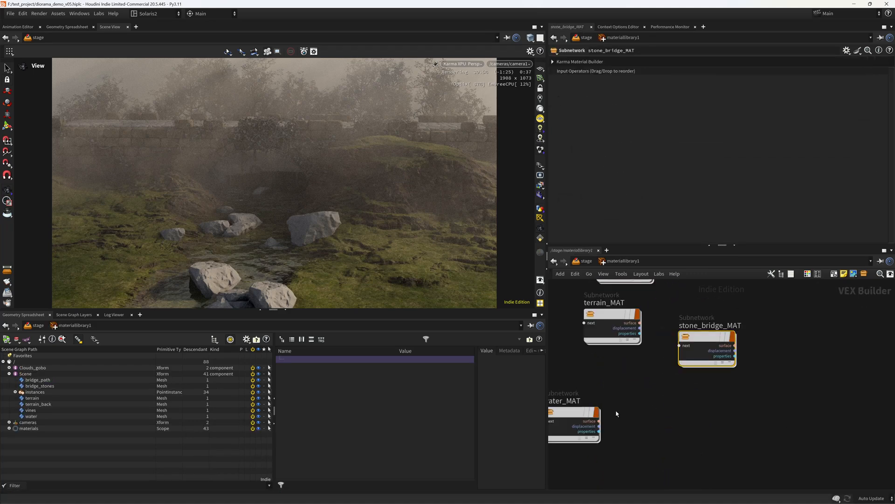
double_click(696, 347)
- Set the Exposure of mtlxcolorcorrect1 to 2
middle_drag(672, 350, 549, 454)
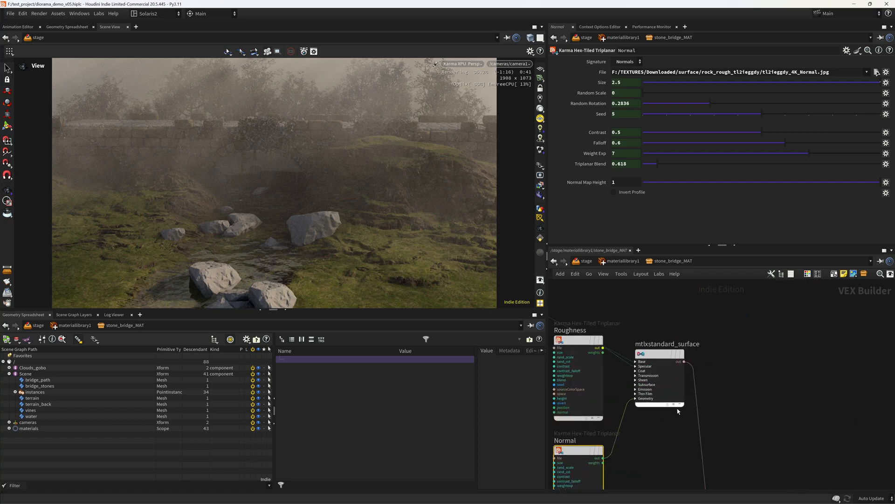
middle_drag(674, 462, 759, 486)
middle_drag(653, 297, 759, 324)
click(687, 348)
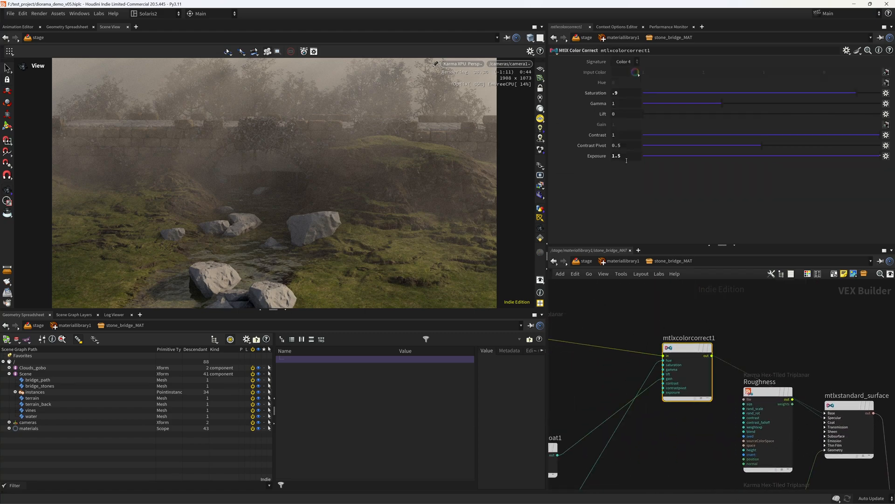
text(2)
key(Return)
- Return to the stage network and select the karmarendersettings node at the end of the chain
click(612, 261)
click(586, 261)
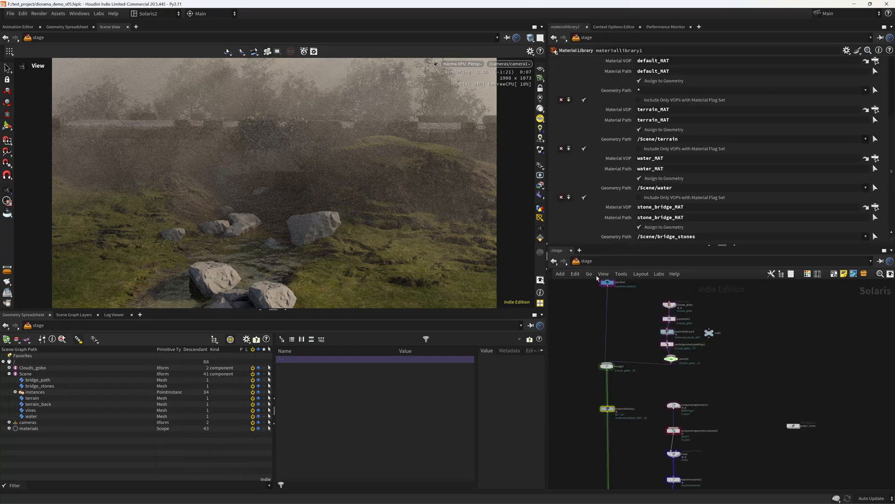
middle_drag(634, 444, 638, 306)
middle_drag(663, 445, 660, 303)
middle_drag(642, 471, 641, 343)
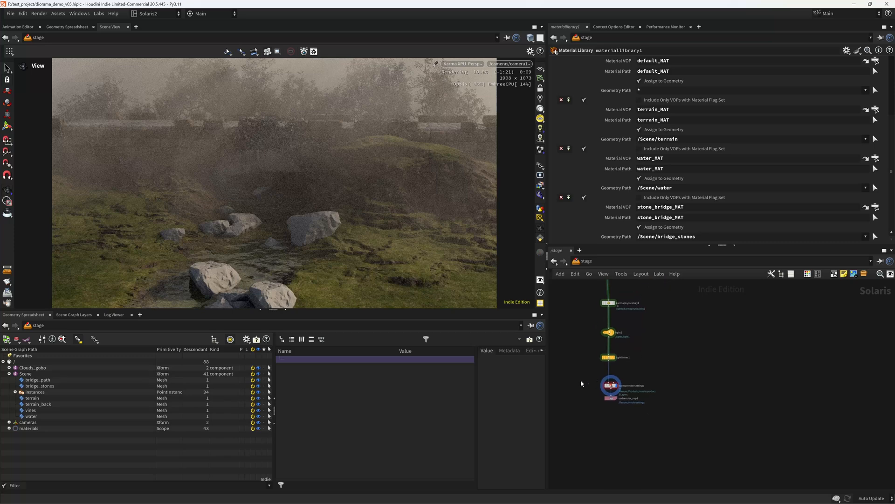
drag(580, 381, 649, 390)
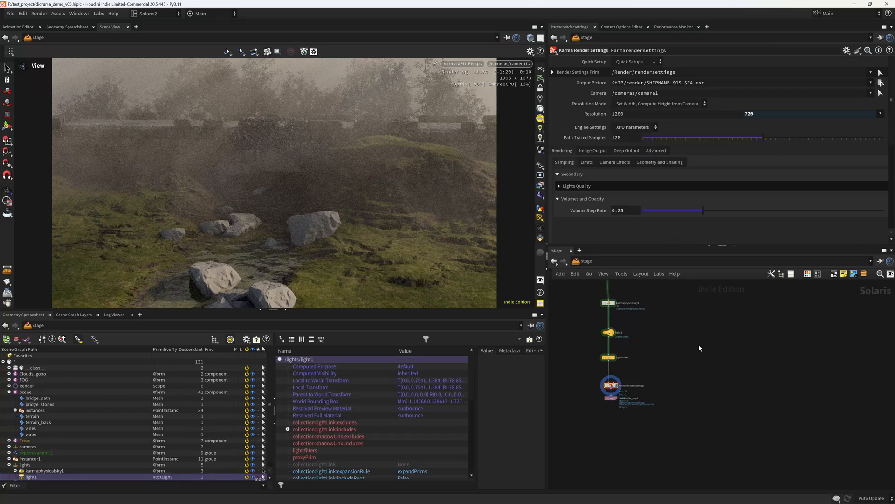
- Set the Denoiser in the image output filters to nVidia Optix Denoiser
click(615, 162)
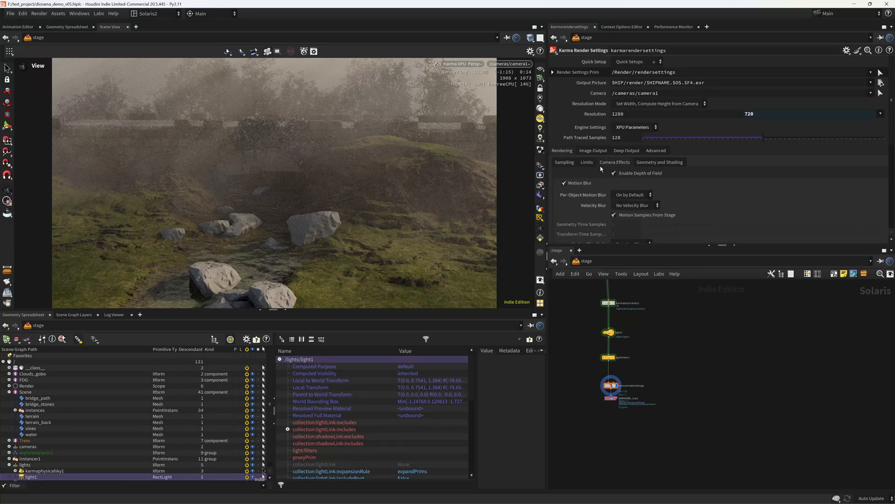
click(608, 151)
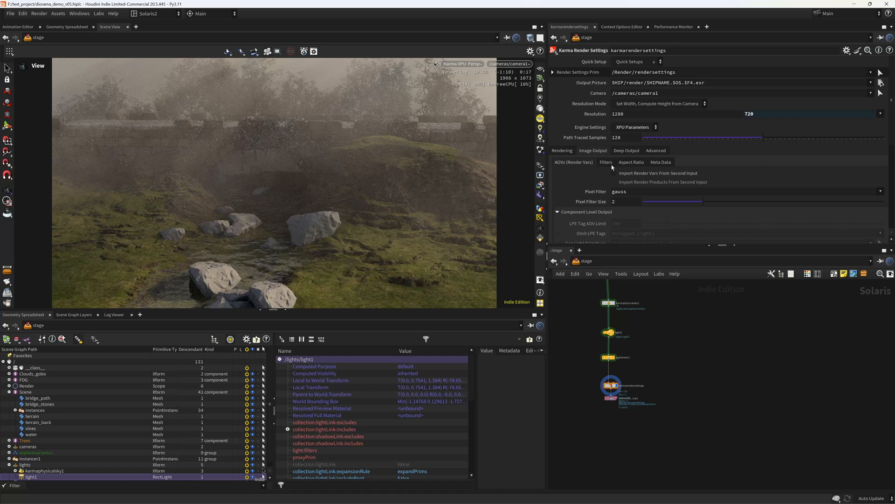
click(606, 162)
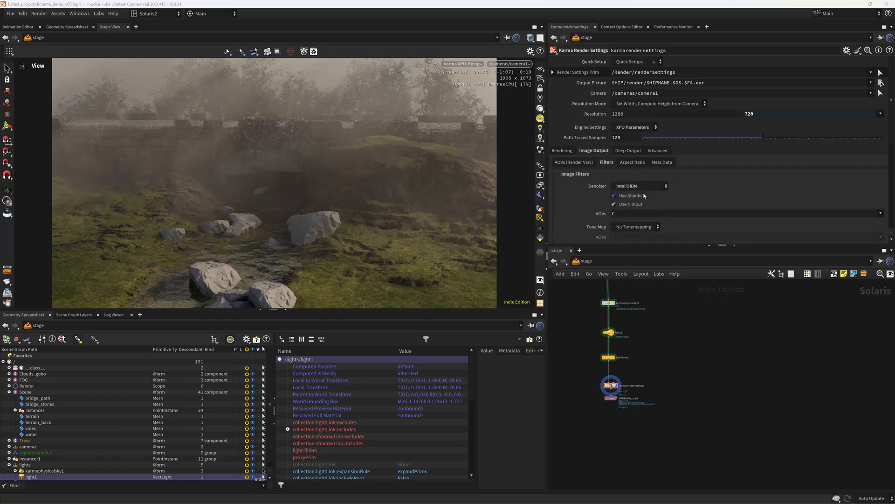
click(647, 187)
click(653, 202)
- Switch the viewport renderer to Houdini VK
click(461, 64)
click(476, 94)
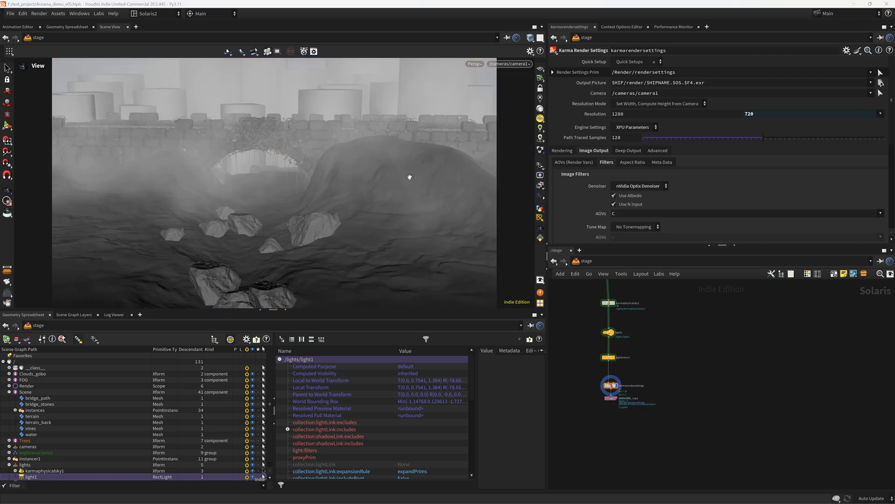
- In materiallibrary1, add *bridge_path* to the geometry path of stone_bridge_MAT after /Scene/bridge_stones
middle_drag(665, 299, 658, 431)
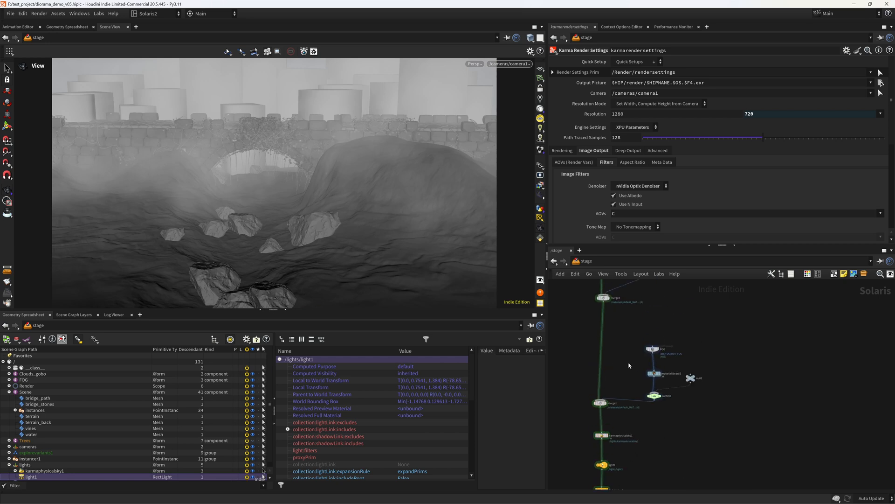
middle_drag(629, 333, 618, 428)
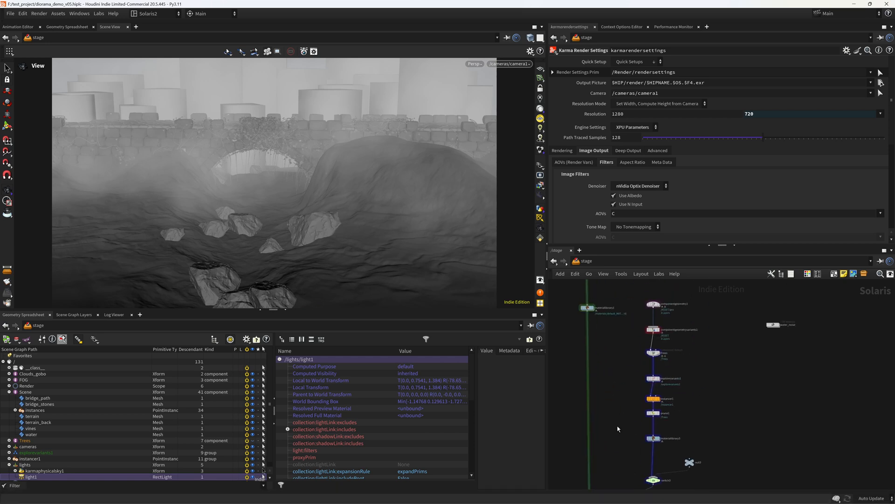
middle_drag(624, 360, 635, 431)
click(598, 379)
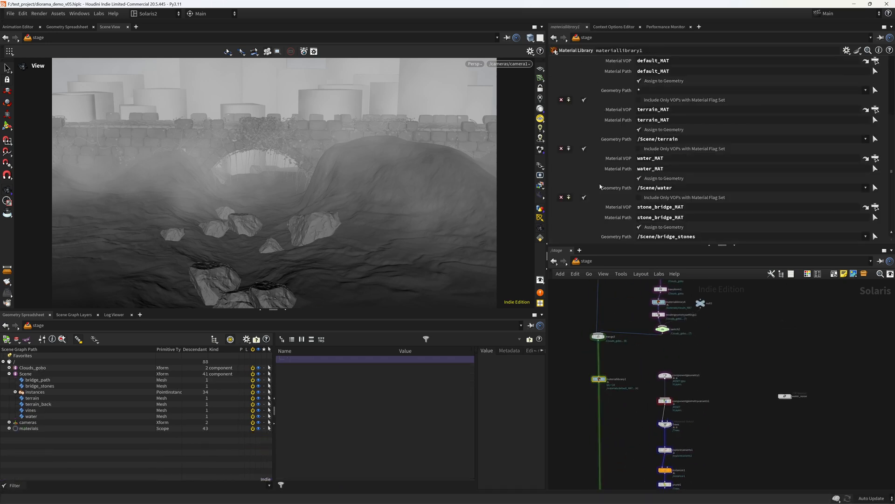
click(720, 237)
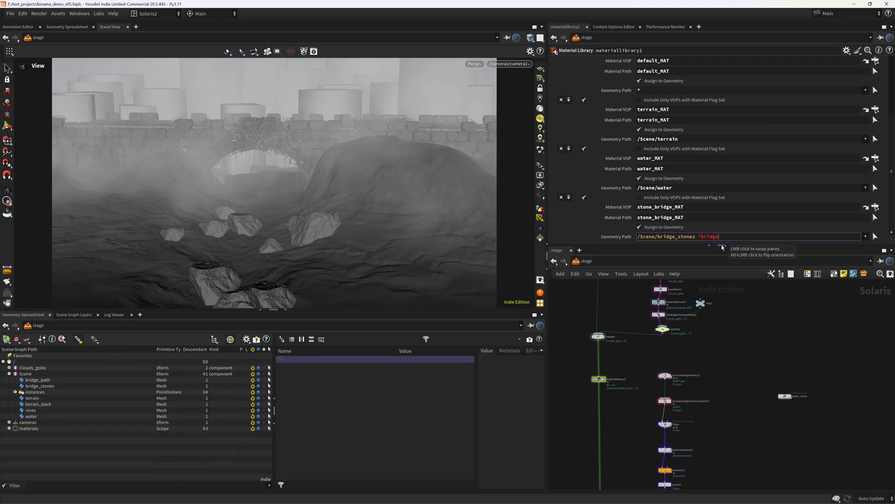
text(*bridge_path*)
key(Return)
- Select karmarendersettings, preview the scene in Karma XPU, and return the viewport renderer to Houdini VK
middle_drag(628, 465, 667, 282)
click(643, 404)
click(475, 66)
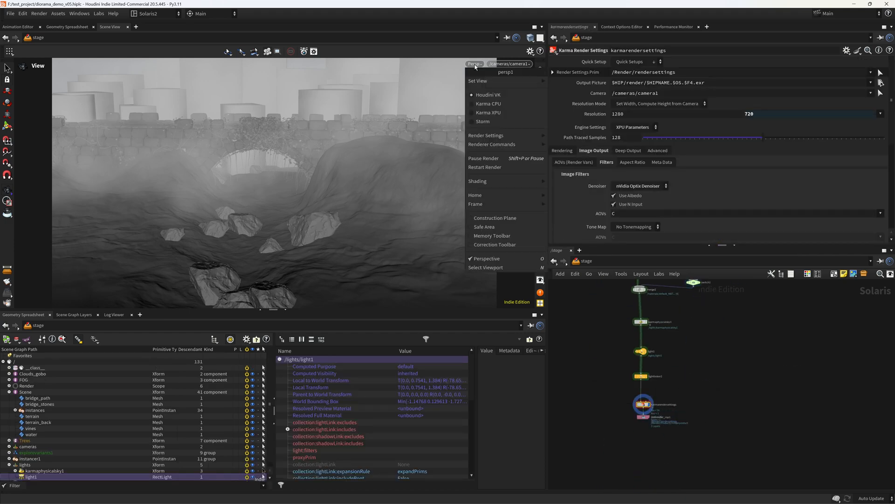
click(488, 112)
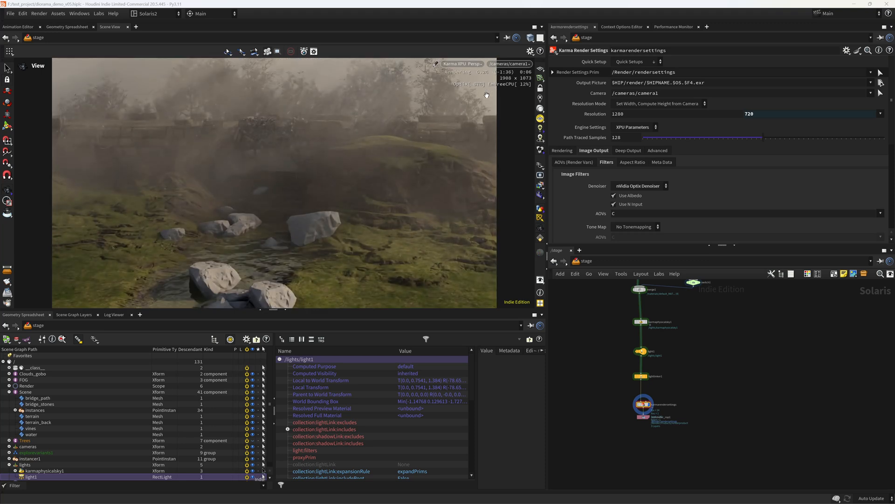
click(466, 63)
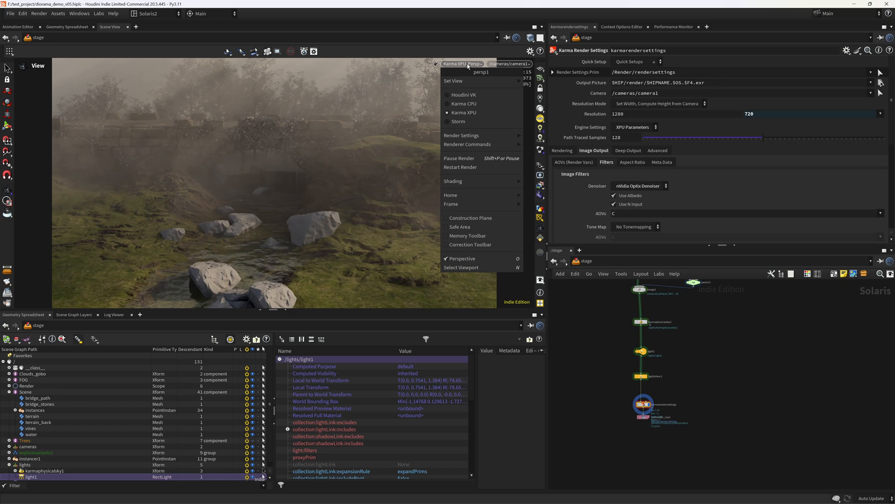
click(464, 94)
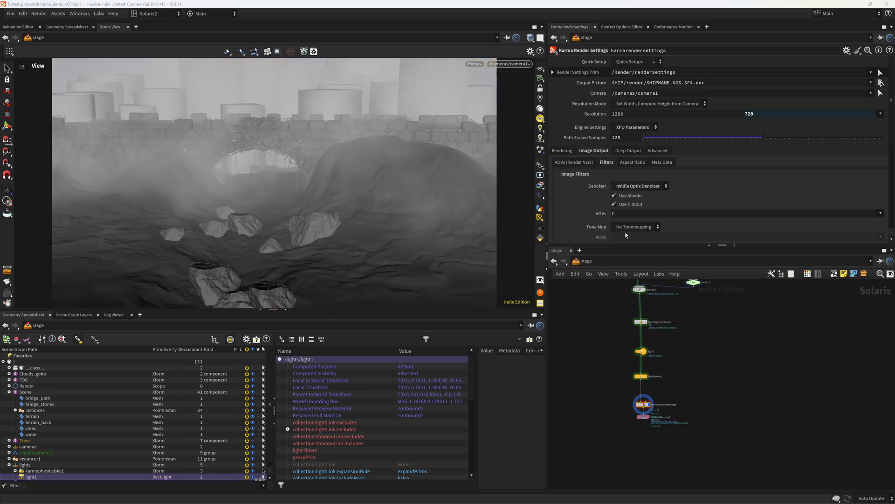
- In materiallibrary1, add /Scene/terrain_back to the geometry path of terrain_MAT and preview the scene in Karma XPU
middle_drag(686, 348, 666, 472)
middle_drag(670, 316, 640, 412)
mouse_move(625, 324)
middle_down()
mouse_move(617, 363)
mouse_move(651, 487)
middle_up()
click(620, 413)
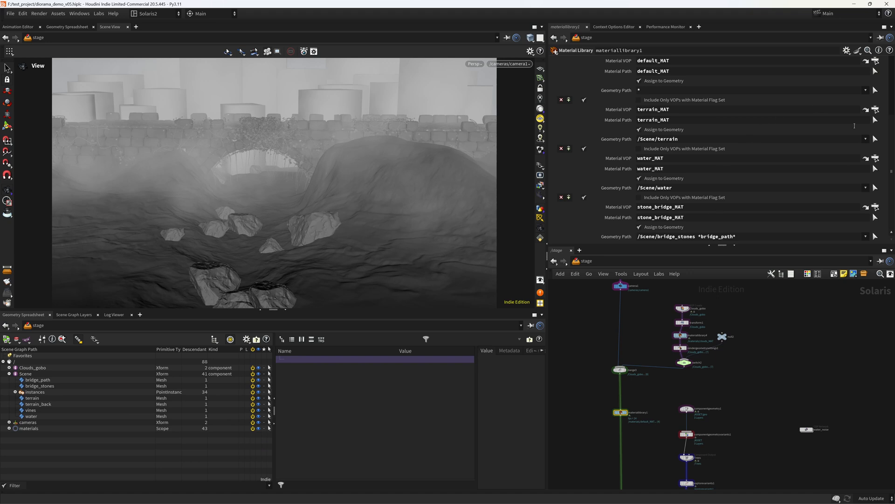
drag(892, 178, 892, 157)
click(708, 175)
text(/scene)
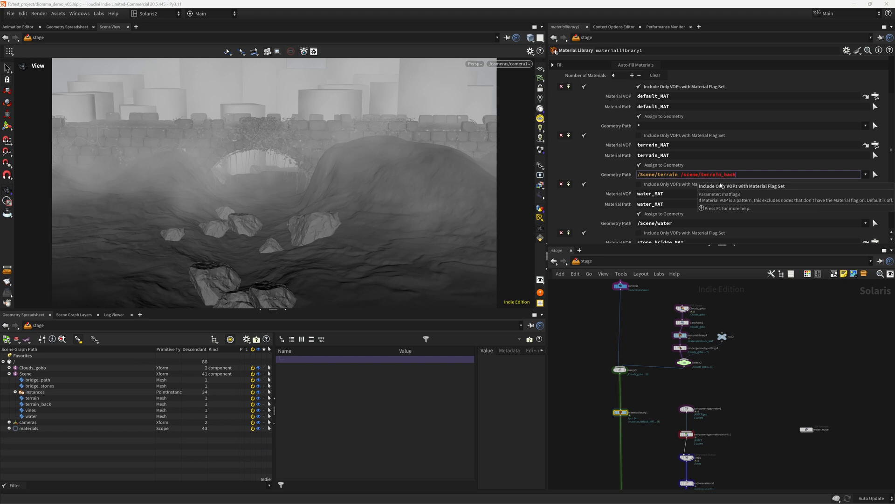
text(/terrain_back)
key(Return)
drag(685, 176, 688, 177)
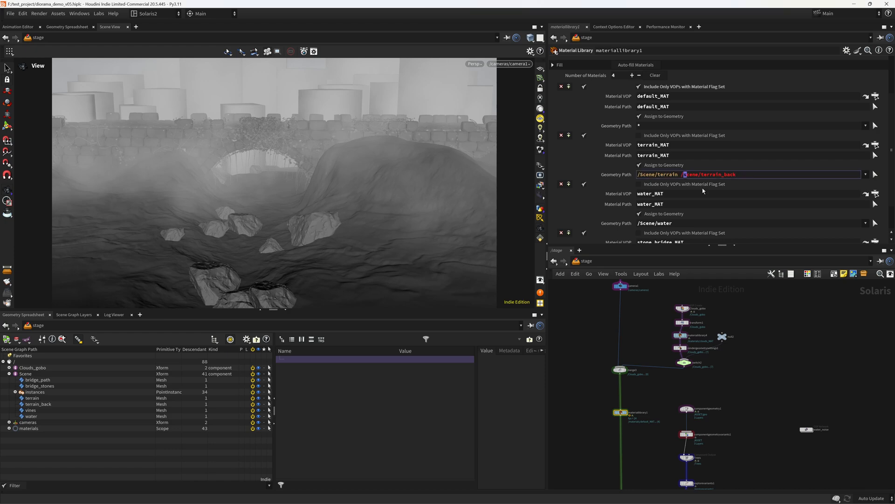
text(S)
key(Return)
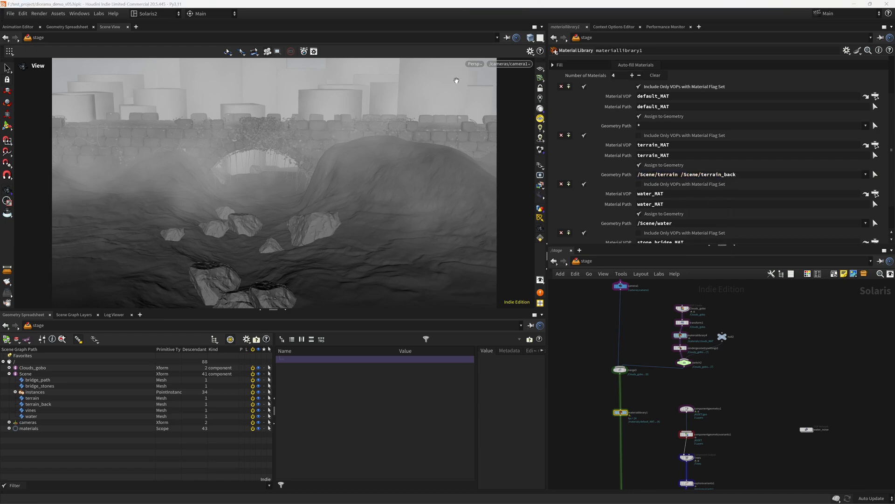
click(474, 63)
click(471, 103)
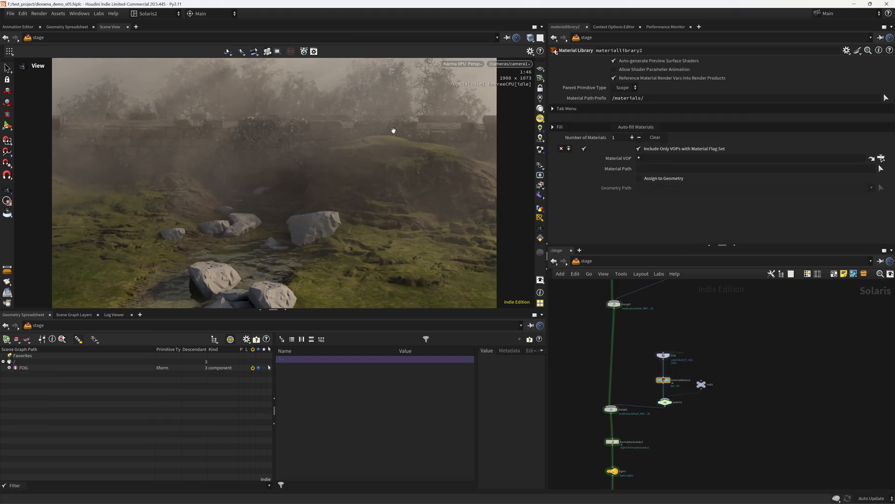
- Add a Karma Cloud Material inside materiallibrary2 and switch the viewport renderer to Houdini VK
scroll(696, 421, up, 5)
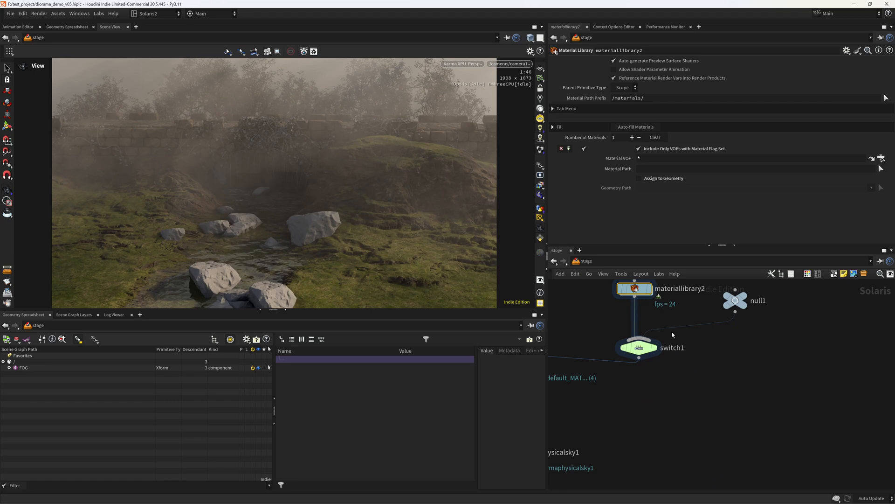
double_click(637, 289)
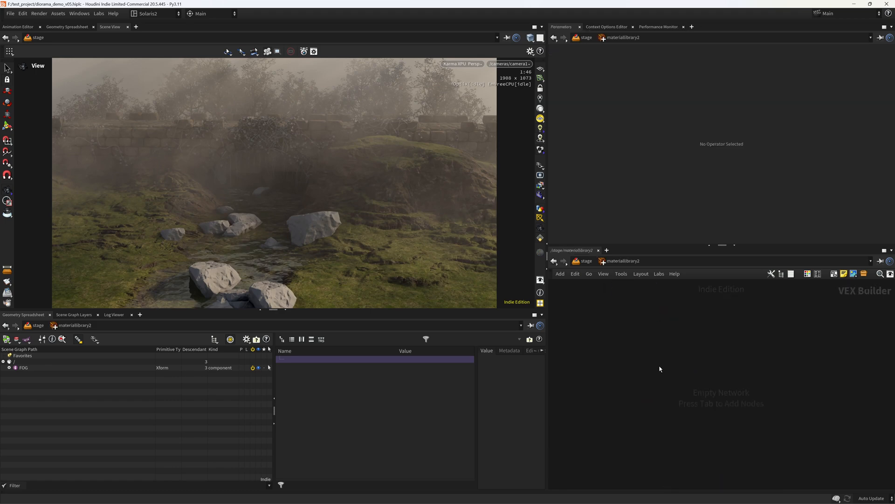
key(Tab)
text(kar)
key(Return)
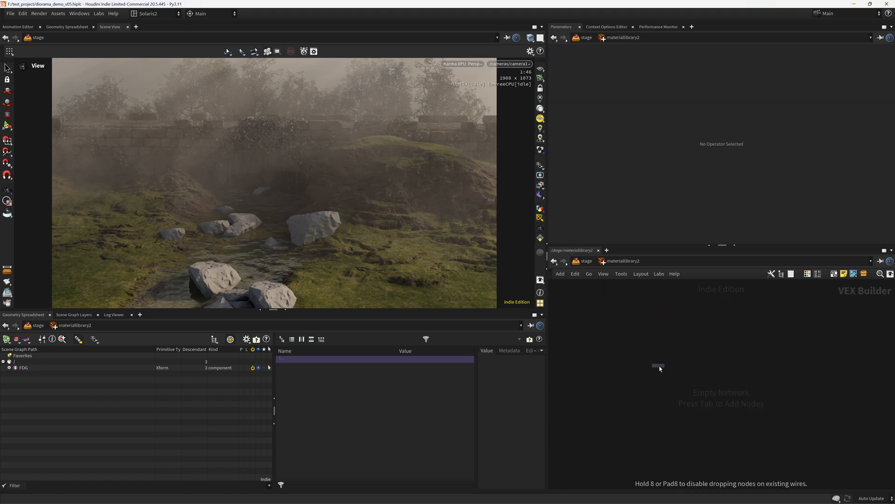
click(659, 368)
click(461, 63)
click(467, 93)
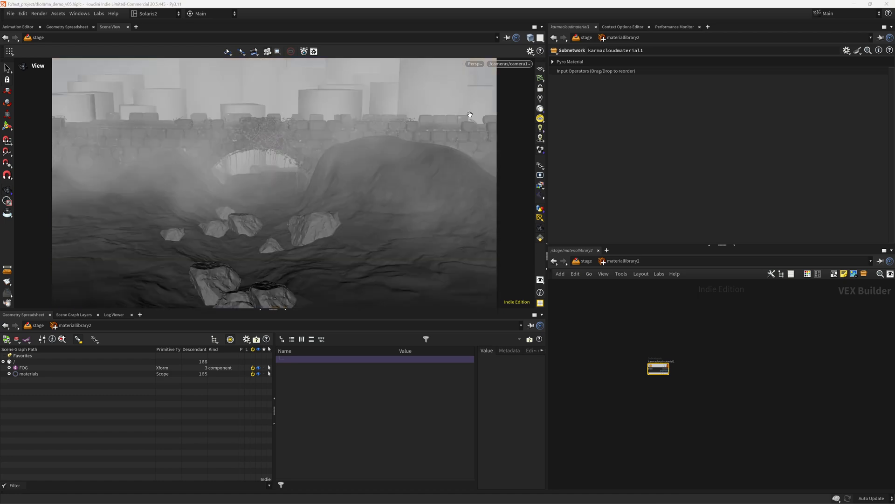
- Open the Density Scale of kma_pyroshader1 inside karmacloudmaterial1 for editing
scroll(648, 350, up, 2)
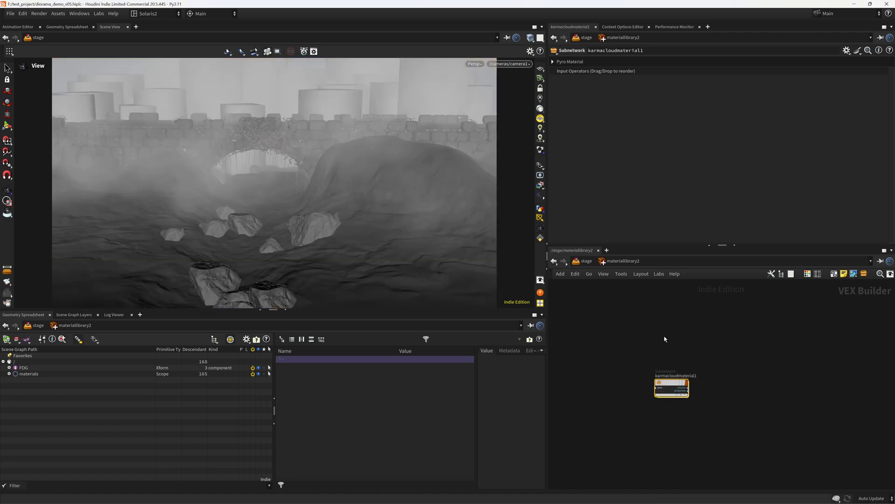
double_click(672, 388)
click(742, 376)
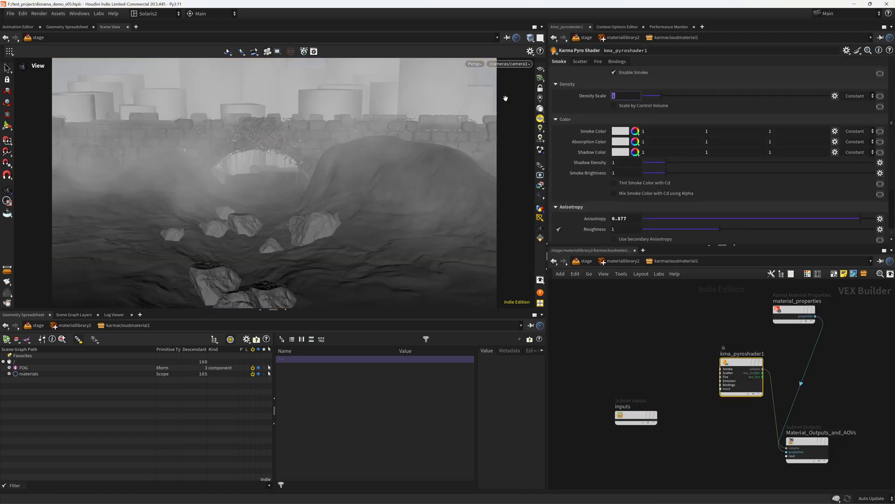
- Back in the stage network, auto-fill the materials of materiallibrary2 and assign karmacloudmaterial1 to geometry
click(589, 262)
click(647, 128)
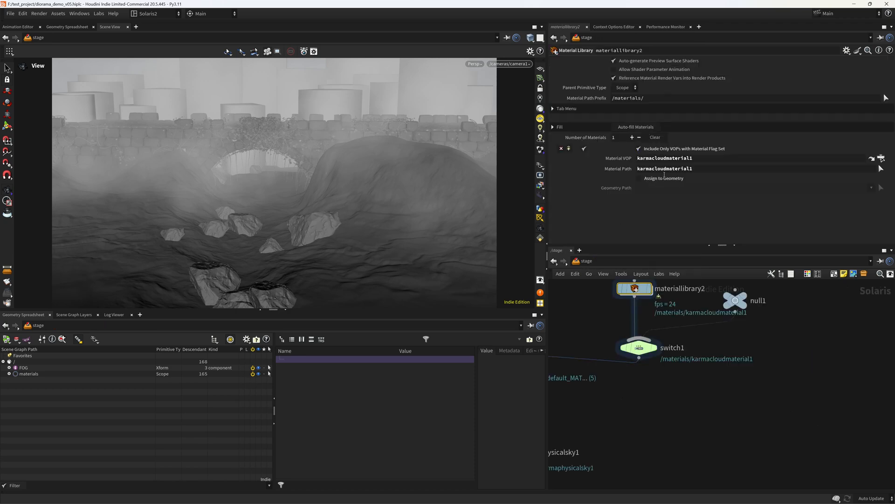
click(664, 188)
key(Return)
- Select karmarendersettings, save the scene file, and switch the viewport renderer to Karma XPU
scroll(650, 416, down, 10)
click(646, 381)
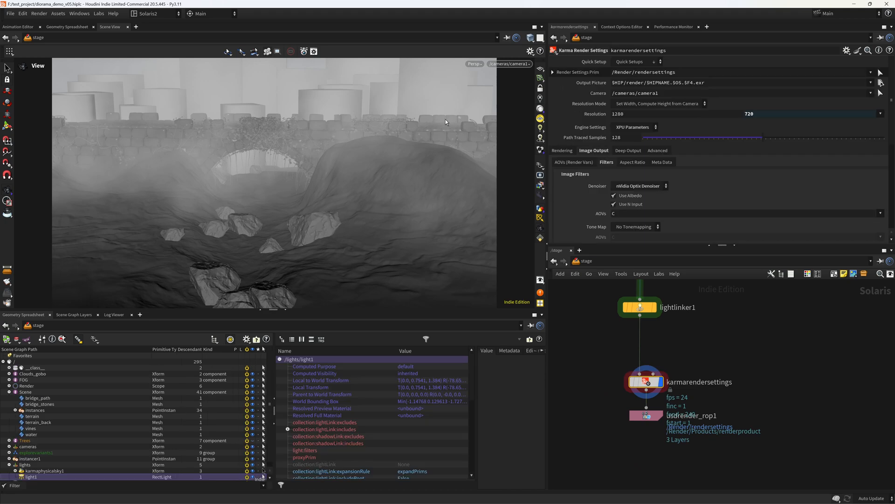
key(ctrl+s)
click(477, 65)
click(483, 114)
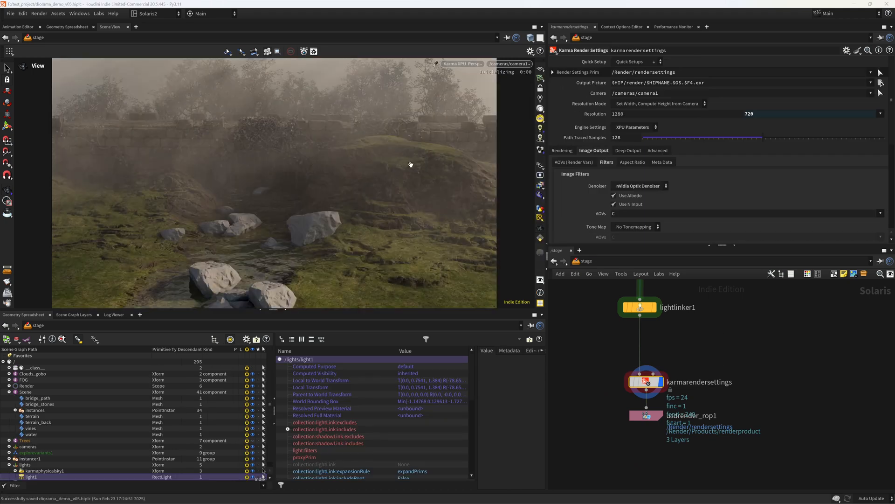
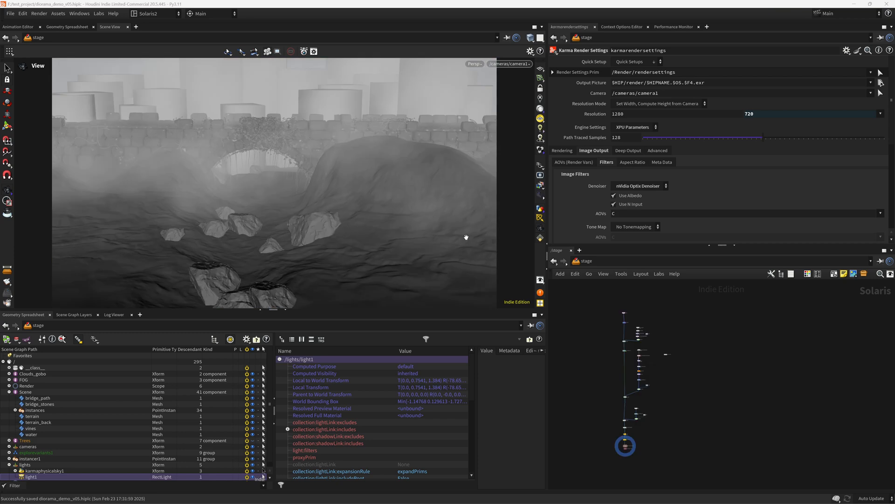
drag(356, 208, 386, 200)
right_drag(385, 200, 490, 197)
drag(490, 198, 397, 200)
drag(330, 186, 520, 206)
- Move the fog branch and the lower part of the main node chain down to make room below the trees branch
scroll(663, 359, up, 8)
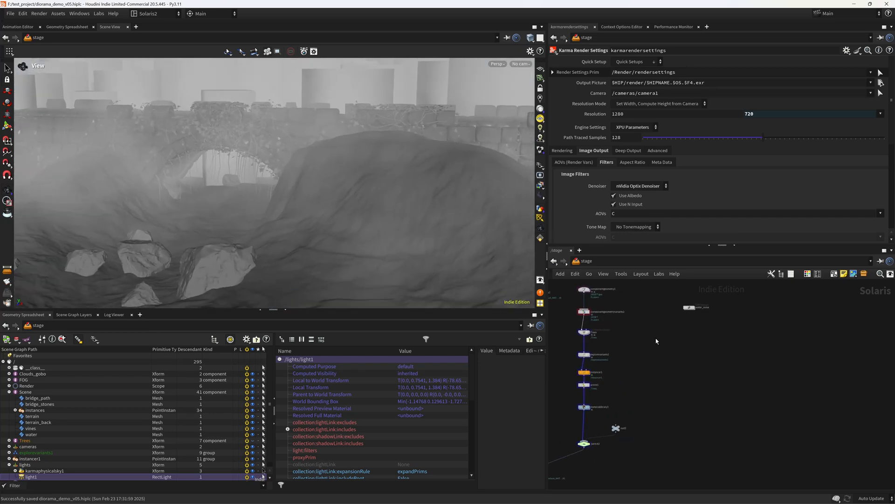
middle_drag(671, 406, 655, 291)
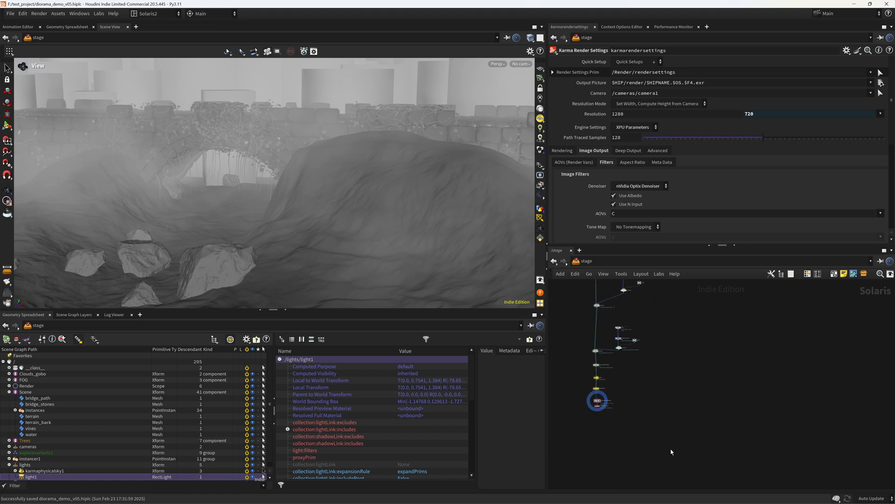
drag(672, 459, 567, 321)
scroll(586, 355, up, 4)
drag(609, 349, 615, 443)
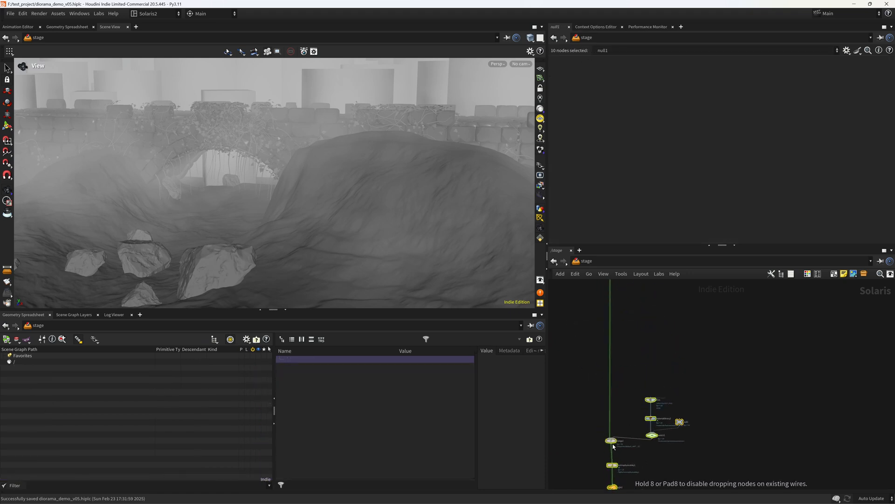
- Duplicate the whole trees branch, from component geometry to switch, and place the copy below the original
middle_drag(655, 315, 639, 422)
middle_drag(651, 359, 636, 445)
drag(649, 454, 617, 448)
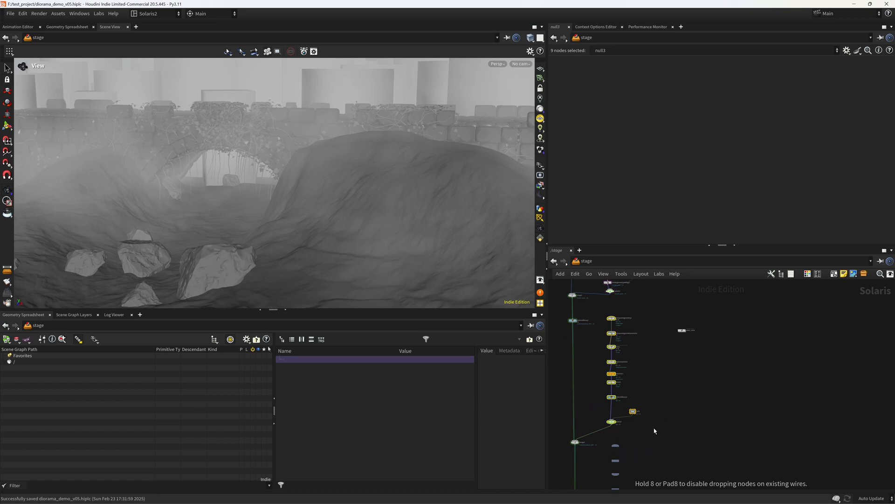
middle_drag(661, 453, 659, 370)
scroll(641, 368, up, 2)
scroll(642, 367, up, 5)
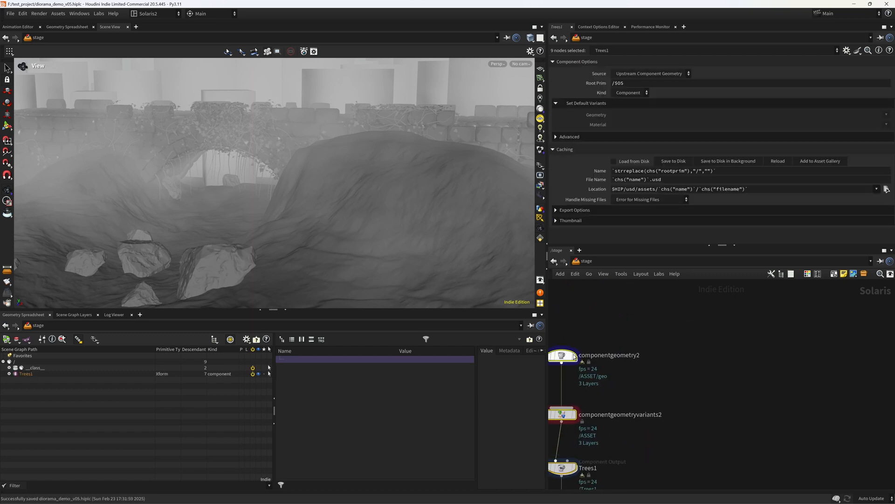
- Set the Number of Variants on the duplicated branch's componentgeometryvariants2 node to 20
middle_drag(602, 392, 659, 328)
drag(575, 326, 658, 362)
click(629, 83)
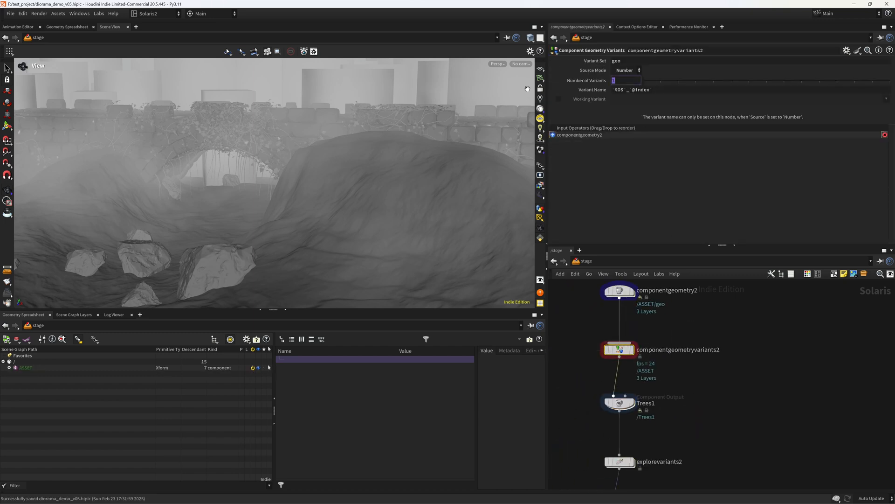
key(Return)
- Check the Var subnetworks inside the Assets geometry at object level, and return to the stage network
click(586, 261)
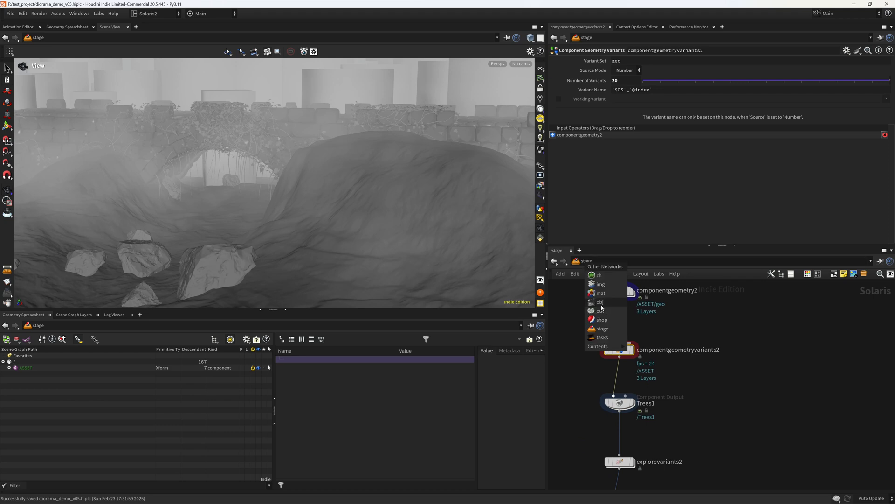
click(602, 309)
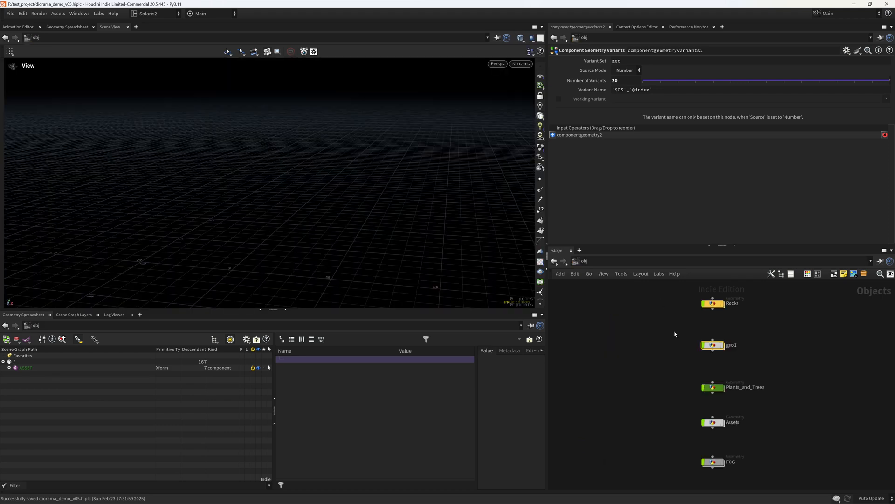
double_click(715, 423)
click(584, 262)
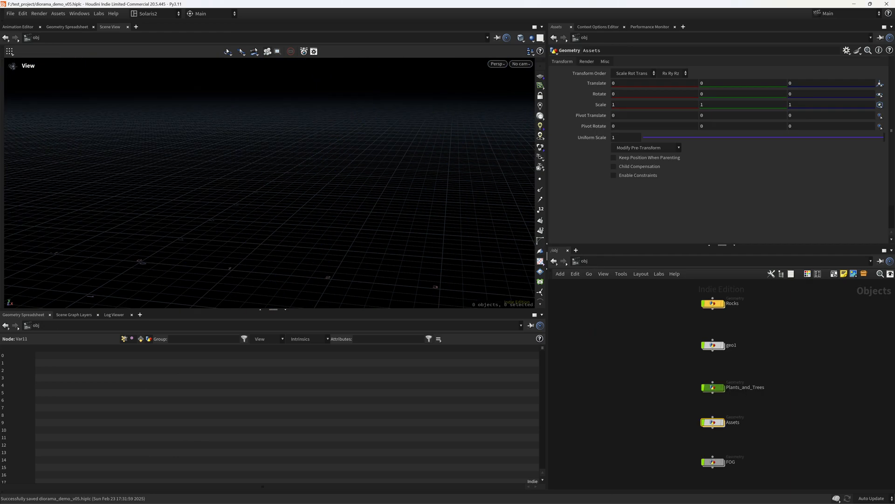
double_click(713, 423)
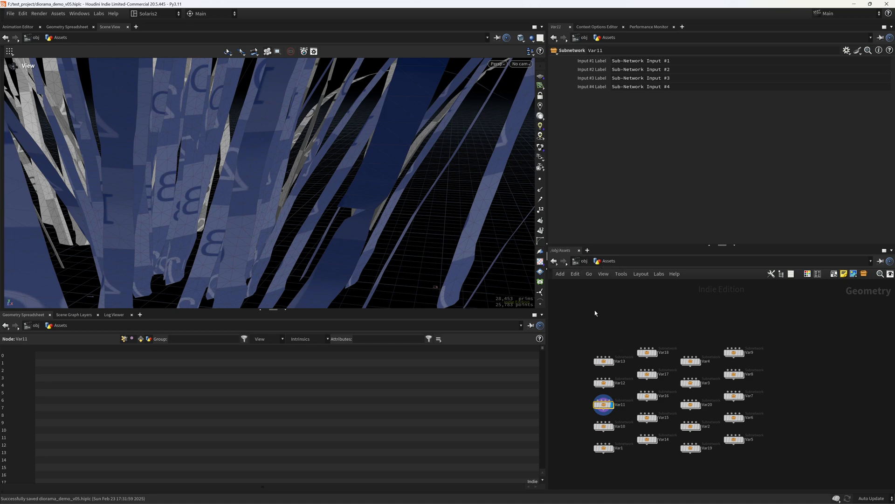
click(586, 264)
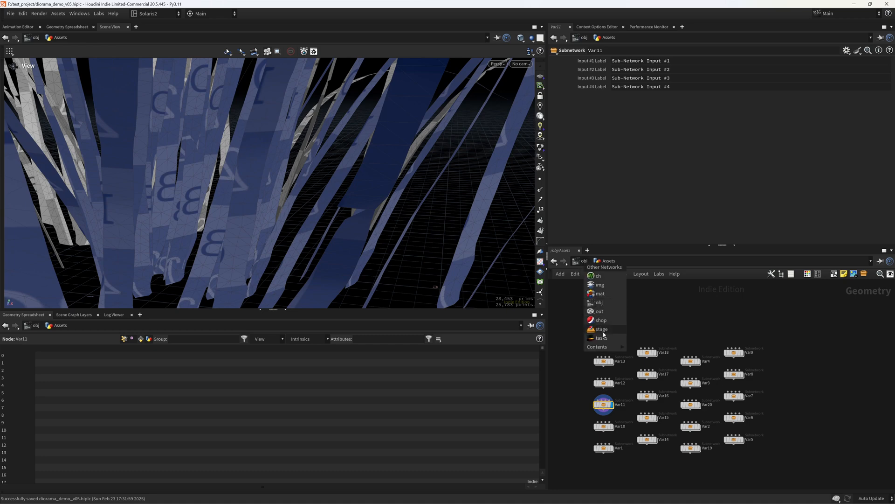
click(606, 331)
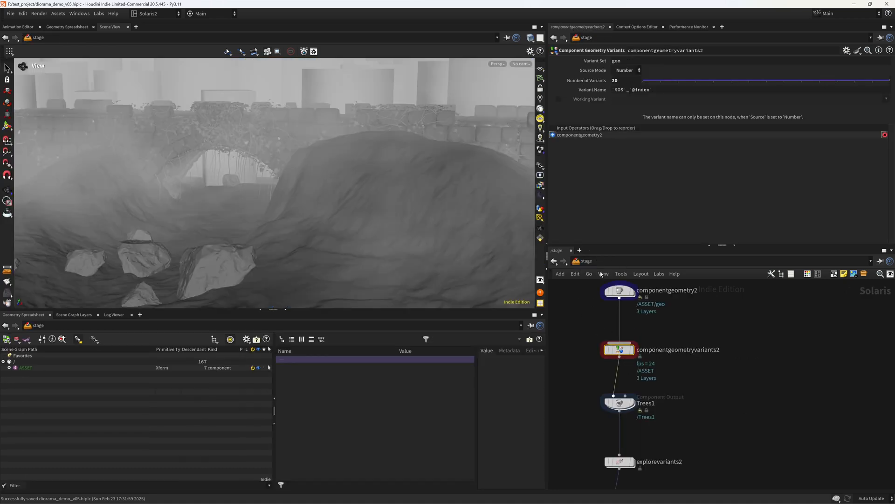
- Inside the componentgeometry2 network, point object_merge1 to /obj/Assets/Var1 instead of the tree, and display that node
middle_drag(601, 274, 611, 307)
click(646, 310)
right_drag(321, 238, 310, 241)
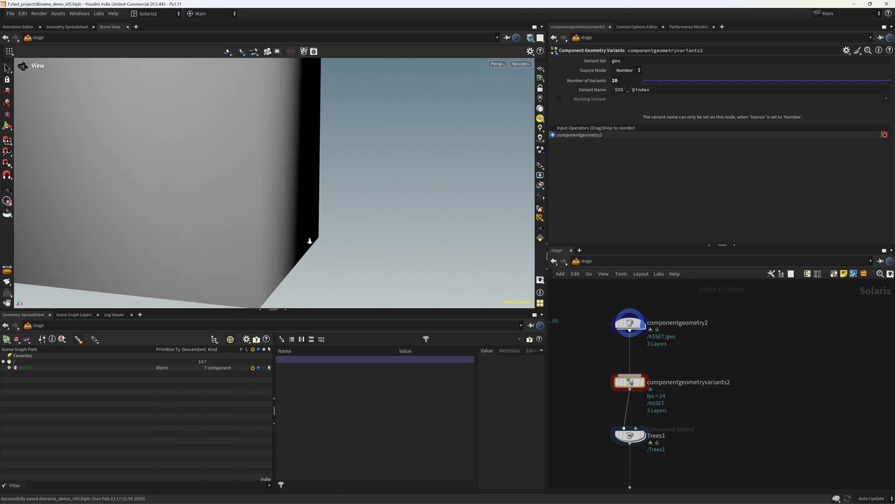
double_click(628, 323)
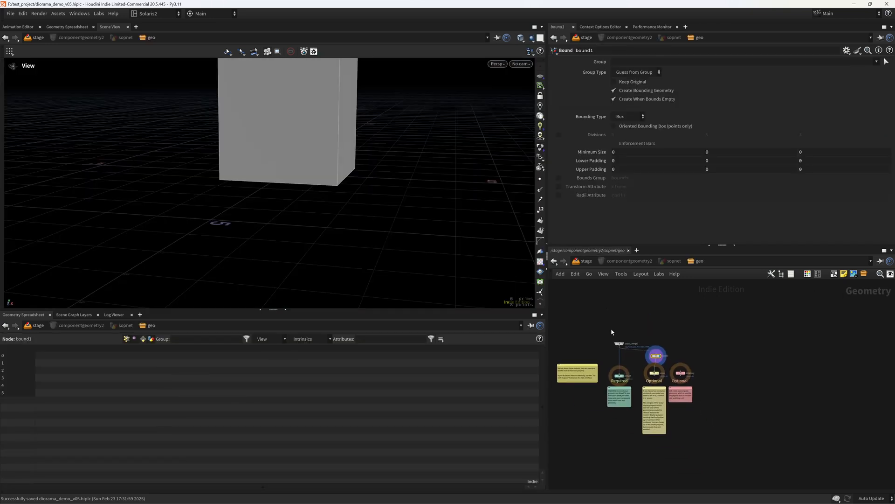
scroll(612, 332, up, 5)
drag(617, 332, 683, 372)
click(875, 82)
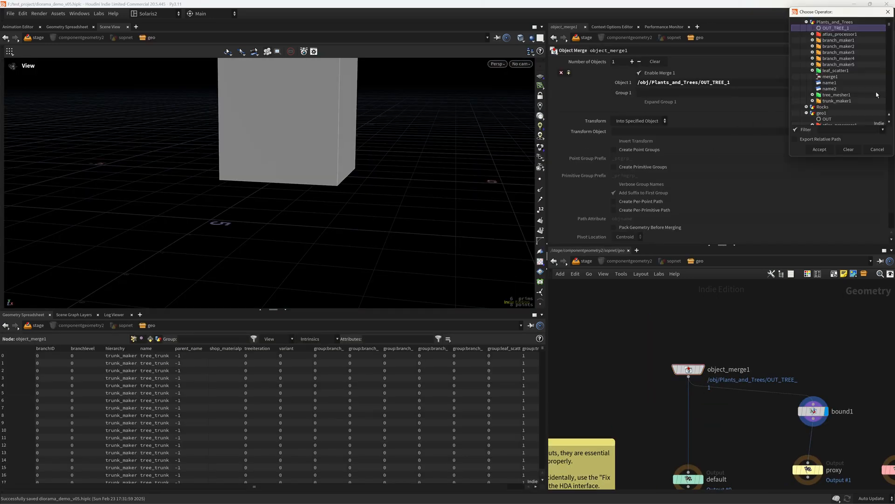
scroll(890, 27, up, 2)
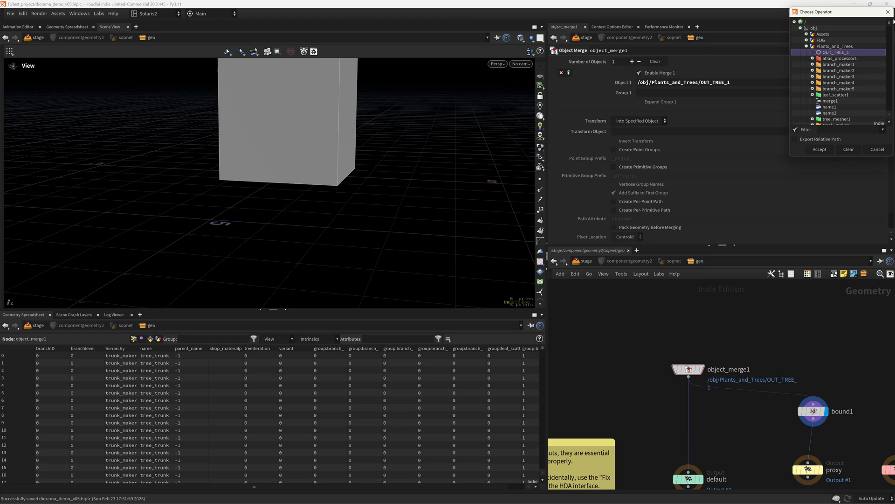
click(806, 46)
click(806, 34)
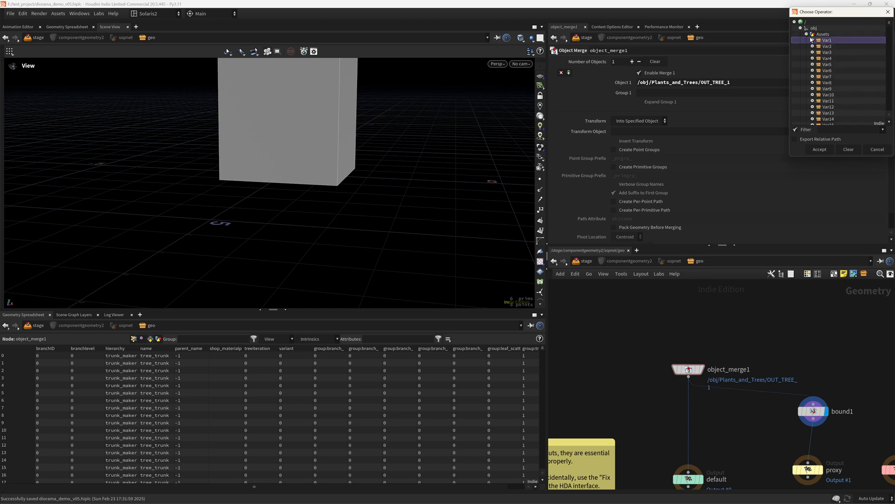
click(826, 148)
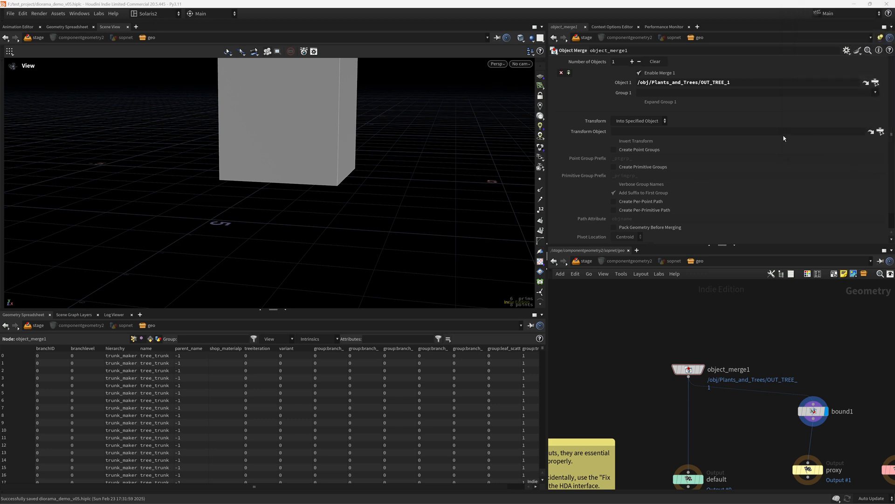
right_drag(447, 170, 191, 218)
middle_drag(448, 157, 340, 216)
click(699, 369)
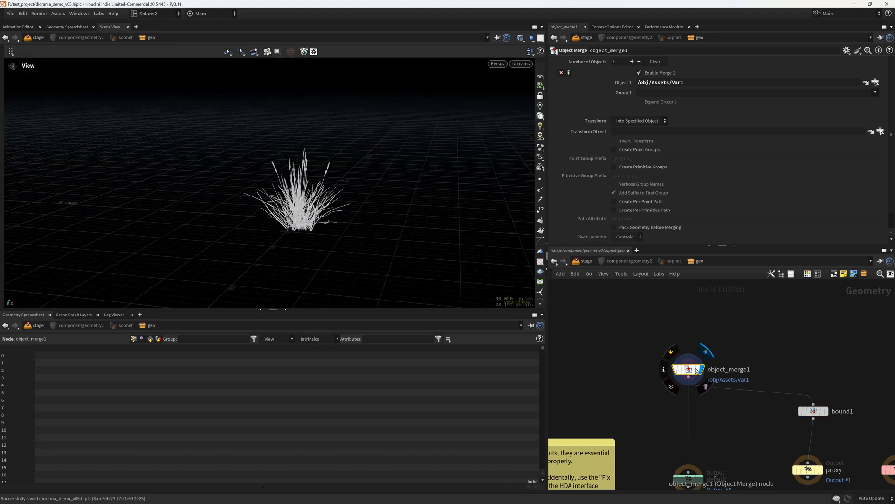
drag(690, 85, 682, 112)
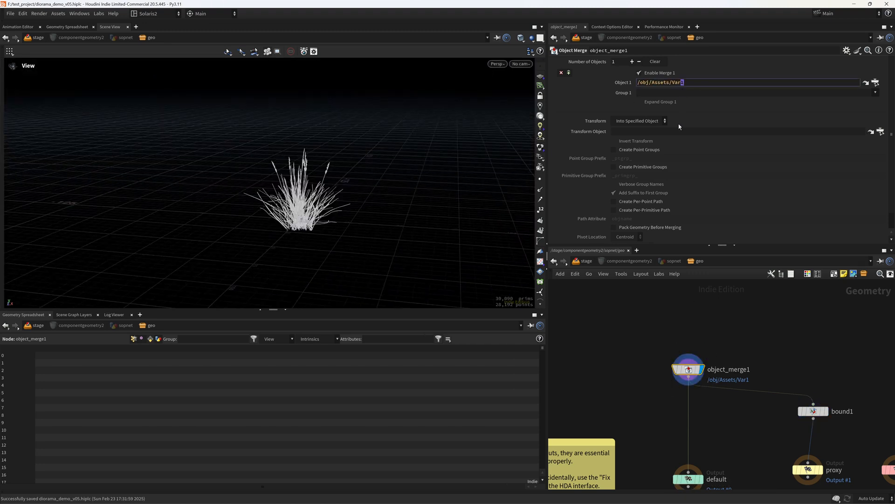
text(`@GEOVARIANTINDEX+1)
key(Return)
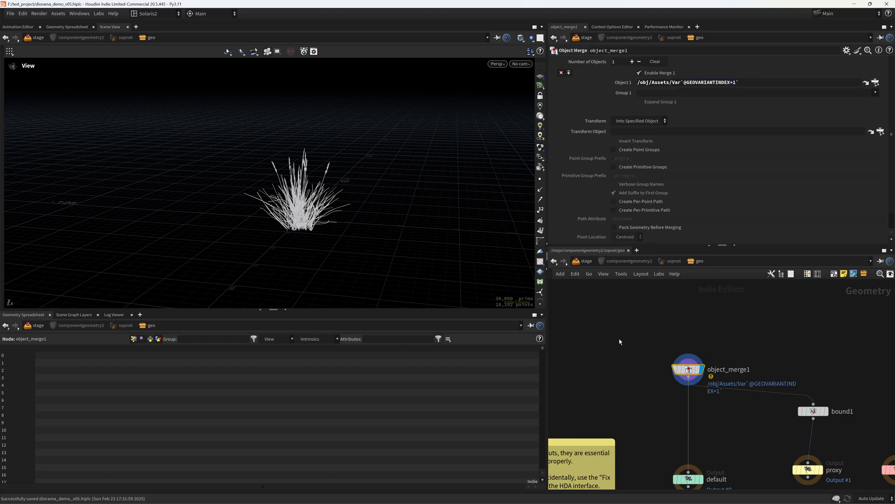
- Display the bound1 node in the component geometry network and return to the stage network
middle_drag(753, 445, 712, 406)
click(786, 371)
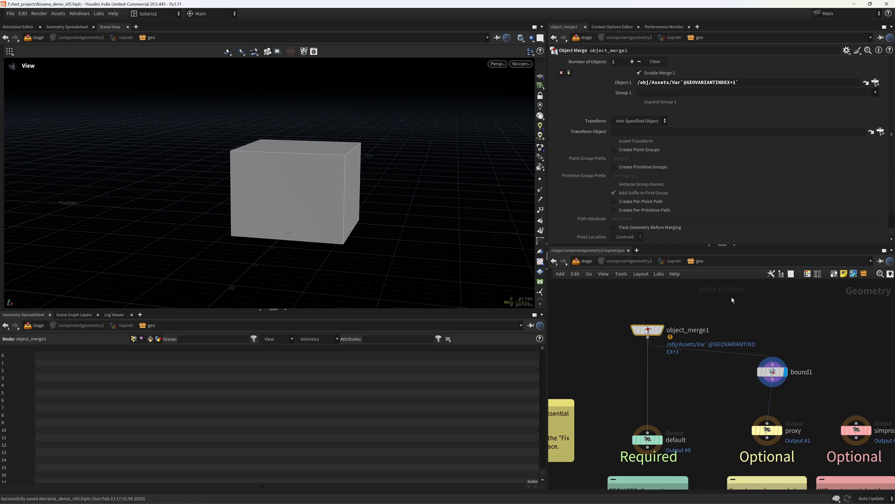
click(584, 261)
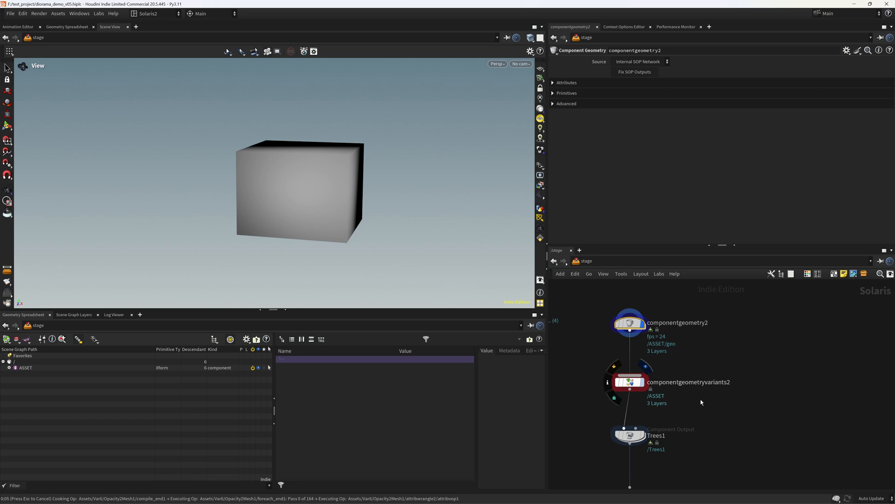
- Rename the duplicated Trees1 component output as Grass and display explorevariants2
middle_drag(655, 423, 656, 364)
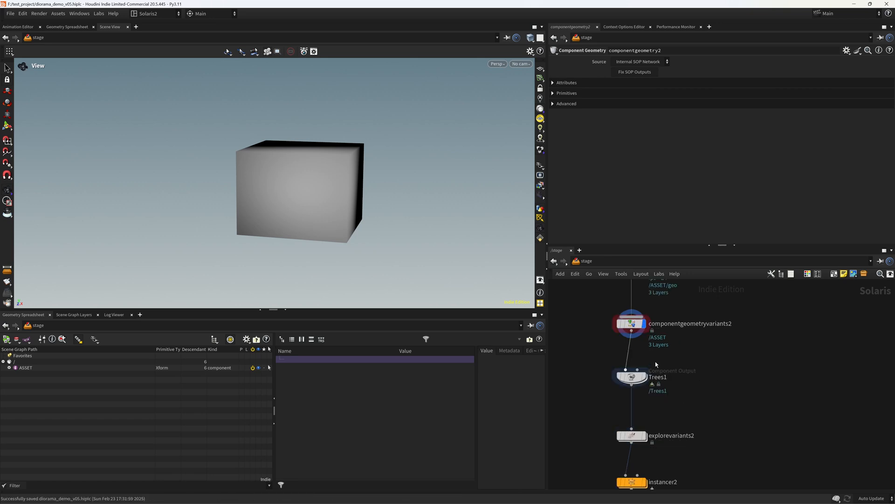
click(658, 377)
text(Grass)
key(Return)
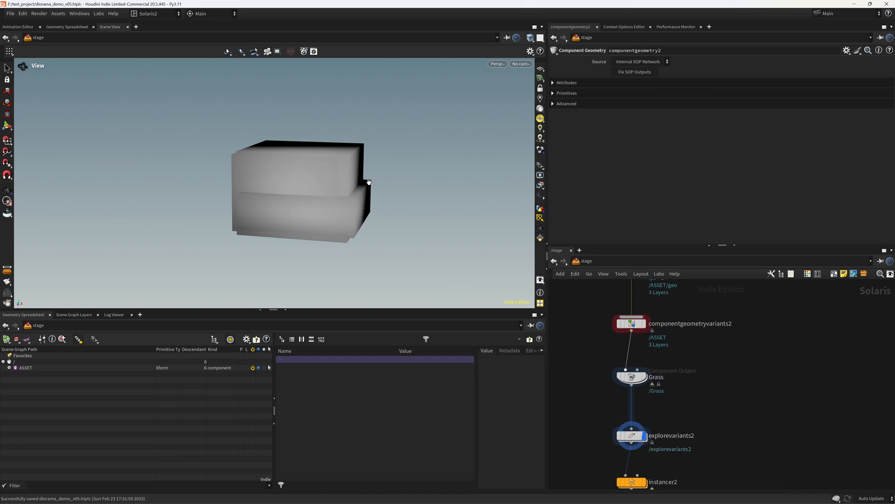
- Examine the grass variants as full render geometry in the viewport, and switch back to their proxy boxes
scroll(412, 223, down, 2)
click(540, 166)
click(551, 184)
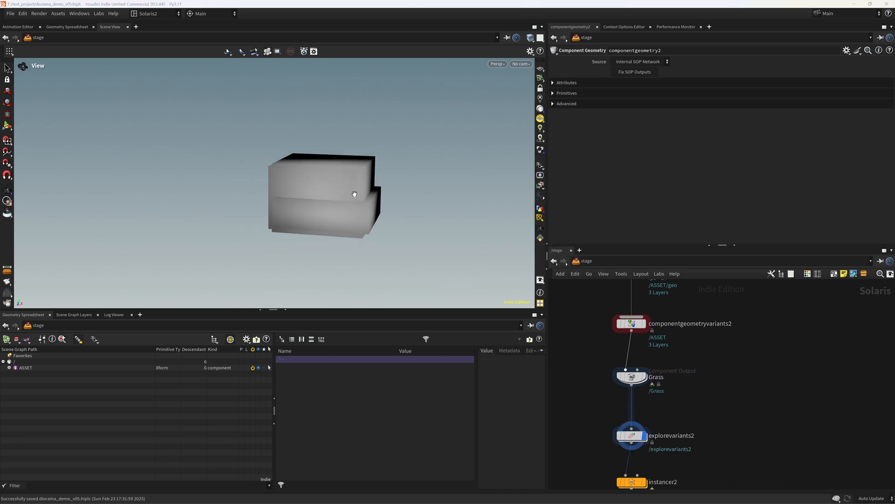
scroll(354, 194, up, 2)
click(540, 167)
click(550, 184)
scroll(337, 212, up, 2)
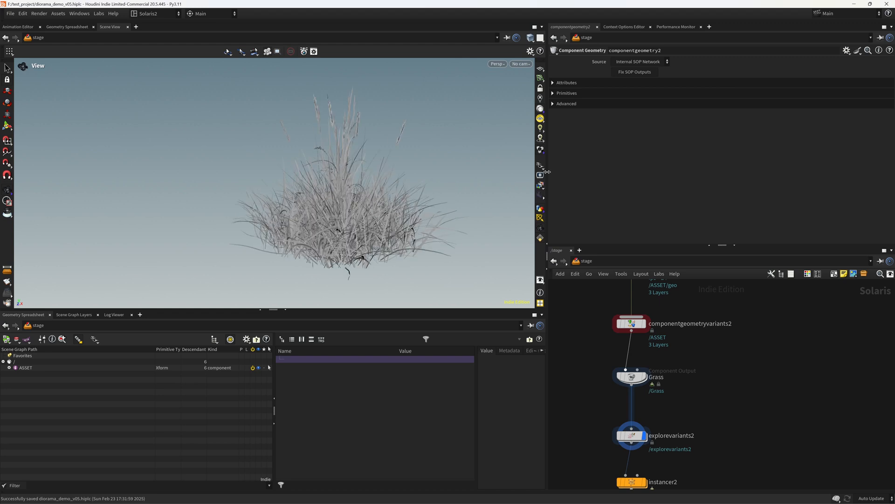
click(542, 168)
click(551, 190)
scroll(404, 234, down, 2)
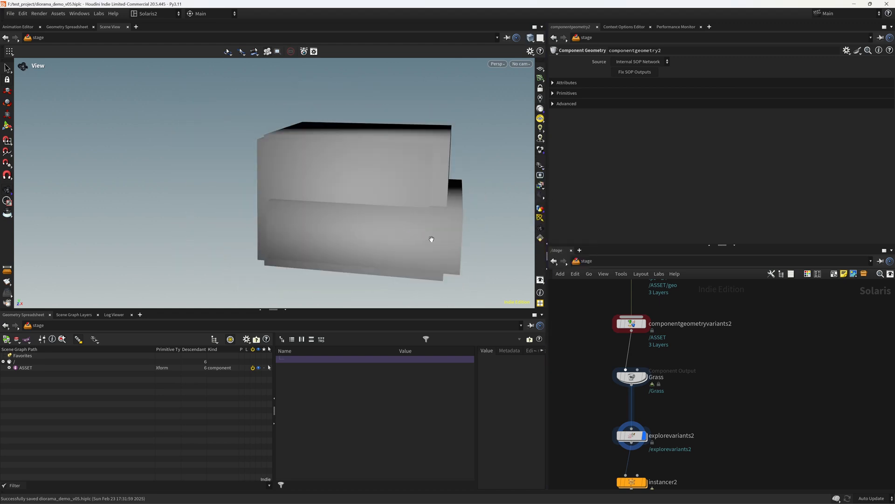
scroll(430, 240, down, 2)
- Inside instancer2, set object_merge1's Object 1 to /obj/geo1/out_terrain and frame the terrain in the view
scroll(694, 344, down, 3)
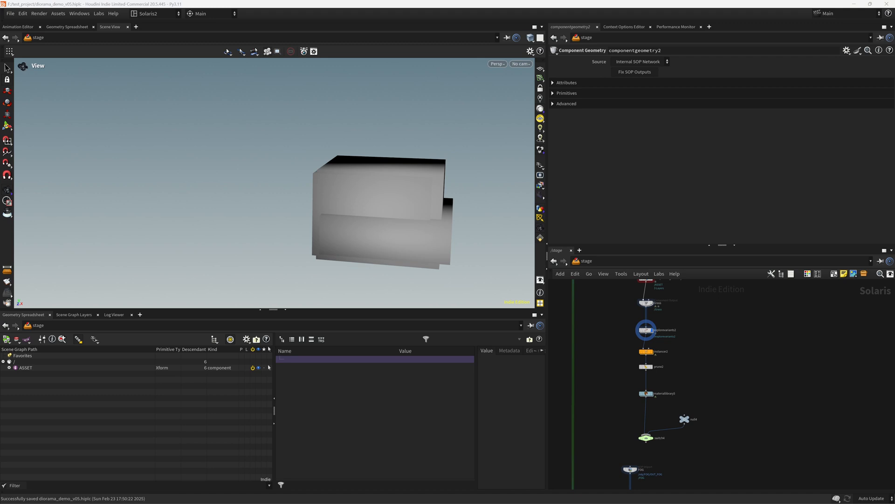
scroll(682, 352, up, 3)
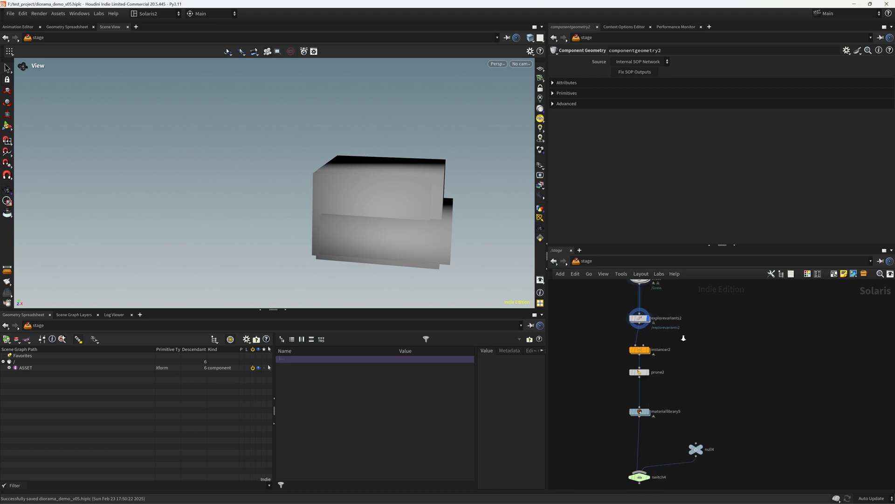
double_click(623, 359)
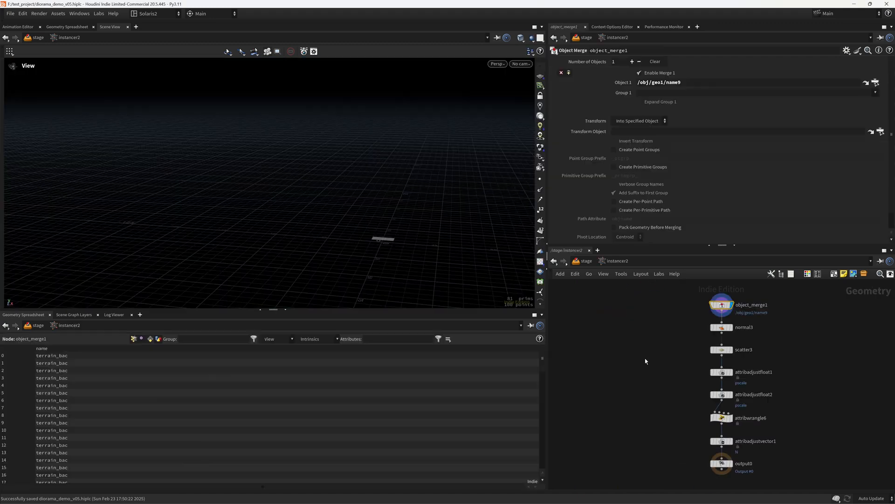
drag(653, 331, 652, 310)
click(877, 83)
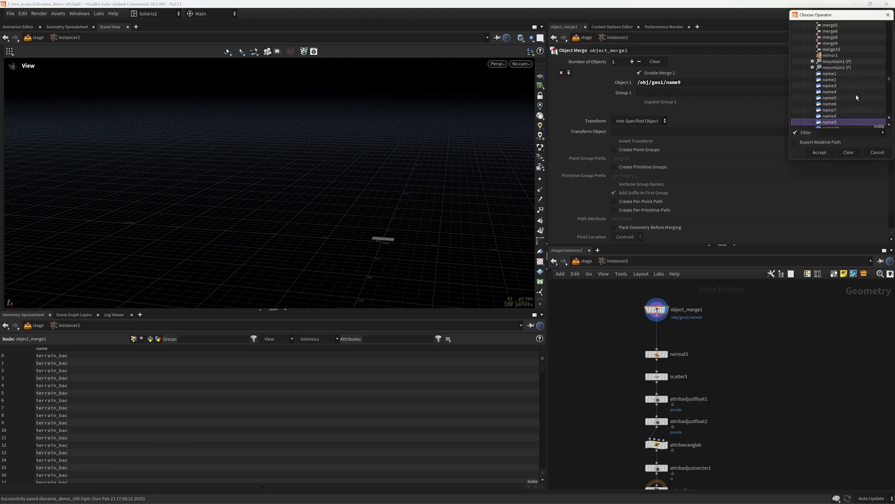
mouse_move(893, 81)
mouse_down()
mouse_move(891, 100)
mouse_move(891, 86)
mouse_up()
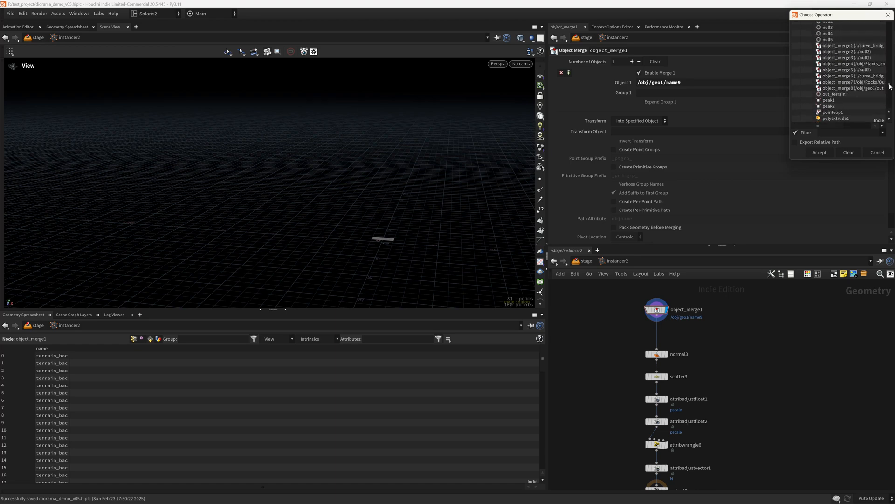
double_click(847, 96)
key(f)
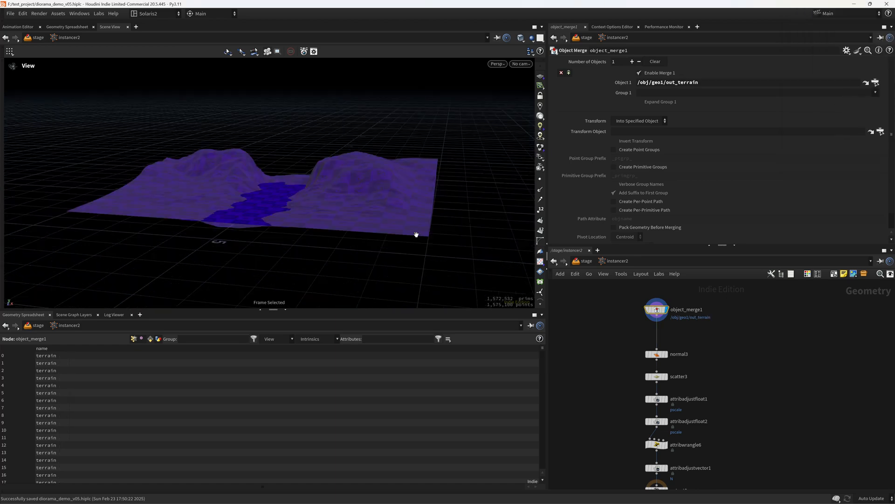
- Add a Blast node between object_merge1 and normal3 in the instancer2 network
drag(658, 309, 657, 286)
click(666, 322)
key(Tab)
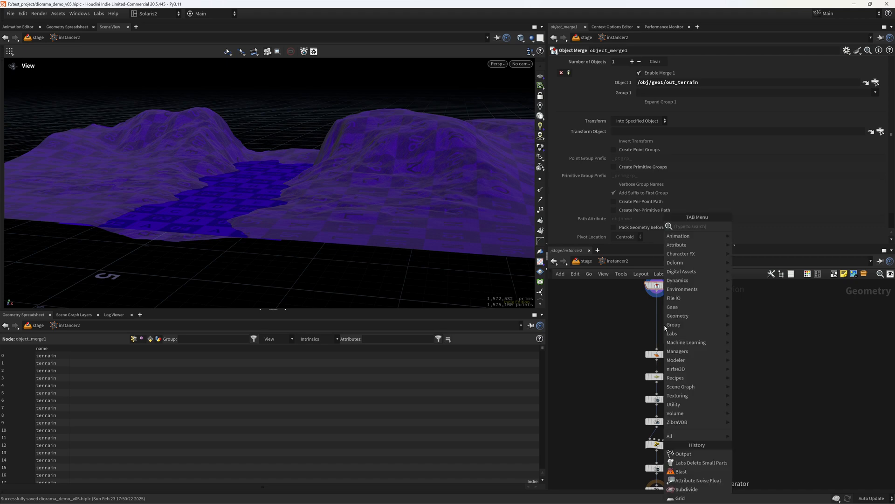
text(blast)
key(Return)
click(665, 328)
drag(664, 325, 657, 325)
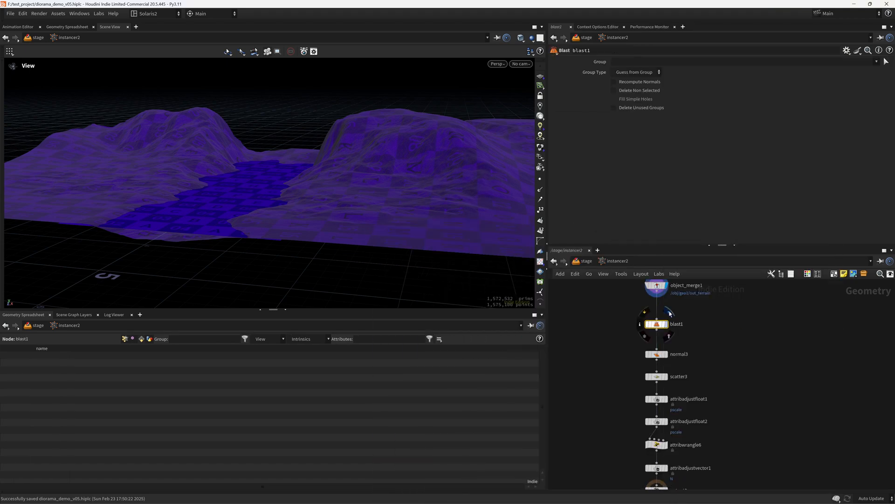
click(667, 324)
click(653, 91)
click(877, 61)
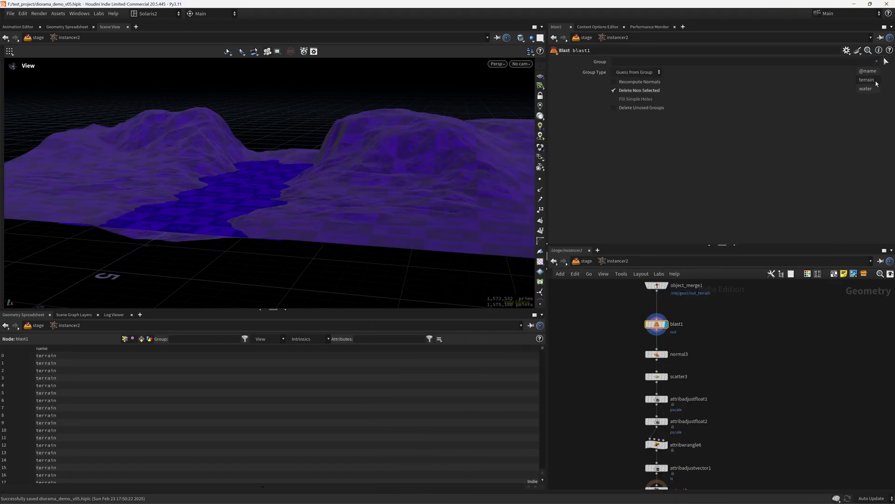
click(874, 81)
key(space+g)
drag(309, 196, 357, 234)
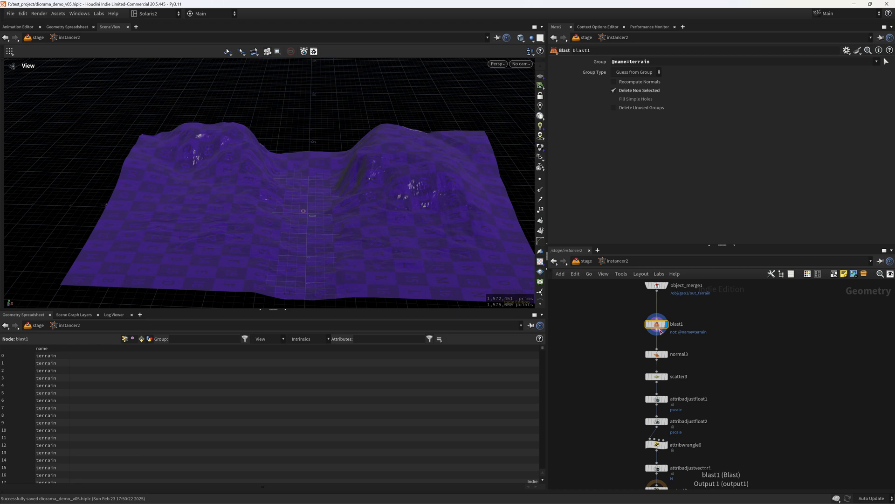
- Clear the group highlight on the terrain and toggle wire-over-shaded display to inspect the isolated surface
click(639, 321)
click(629, 163)
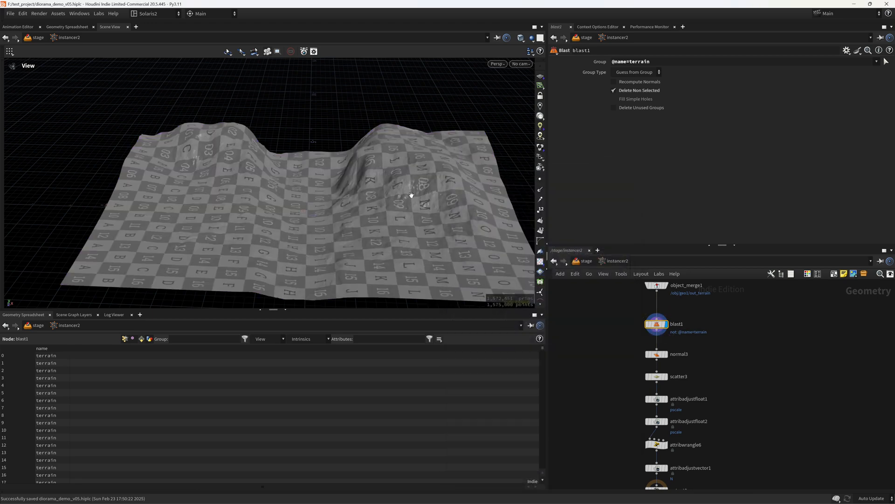
scroll(408, 194, down, 3)
key(shift+w)
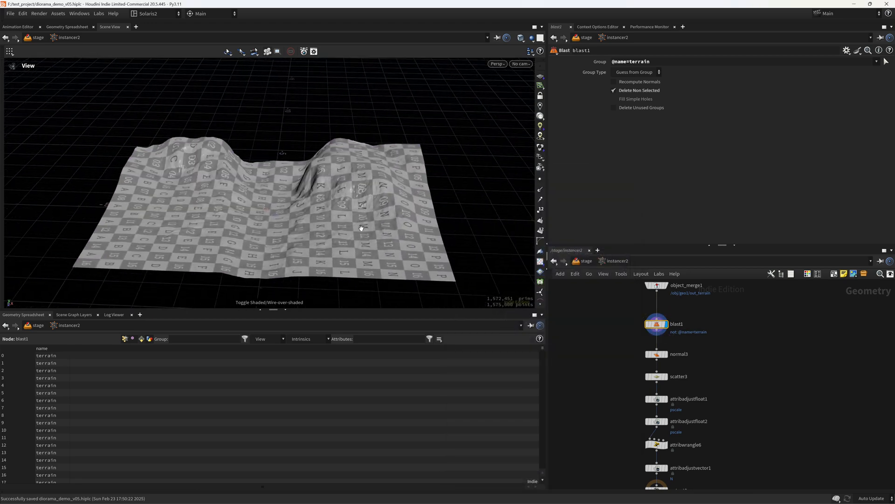
- Move object_merge1 and blast1 up to make room above normal3, and save the scene
middle_drag(701, 324, 705, 390)
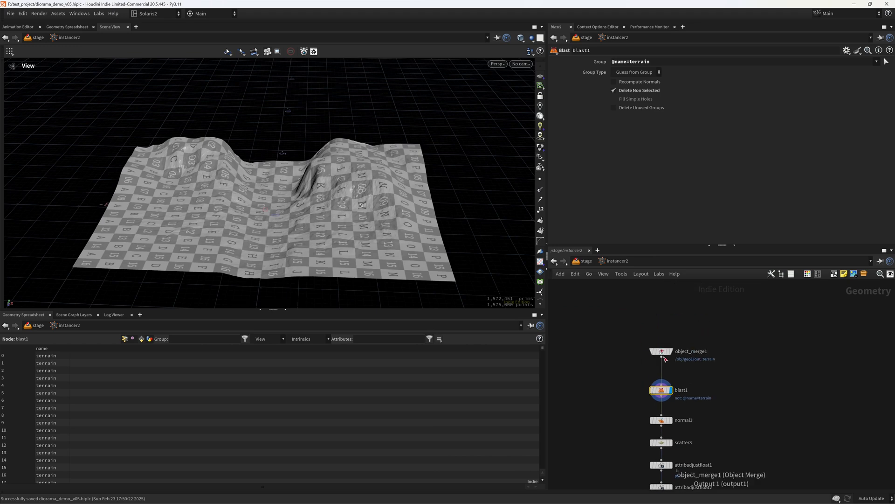
drag(662, 353, 663, 303)
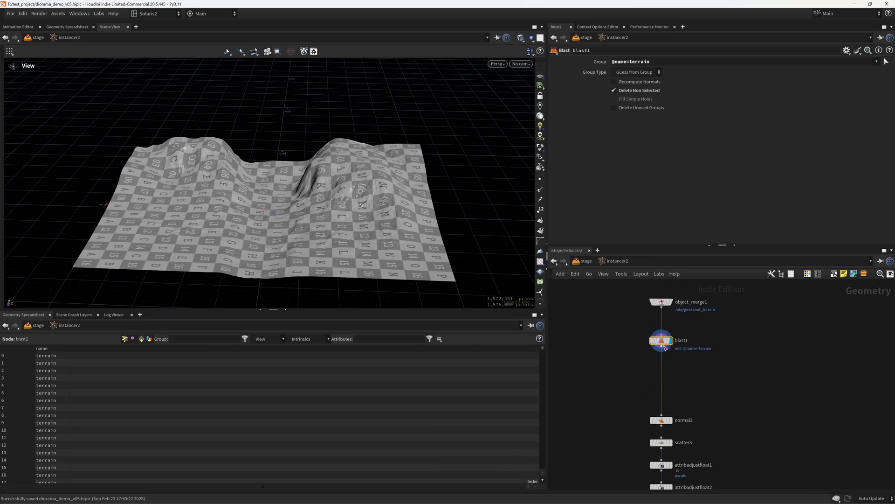
scroll(663, 408, up, 5)
key(ctrl+s)
- Add an Attribute Noise Float node between blast1 and normal3, and display it
scroll(675, 370, up, 2)
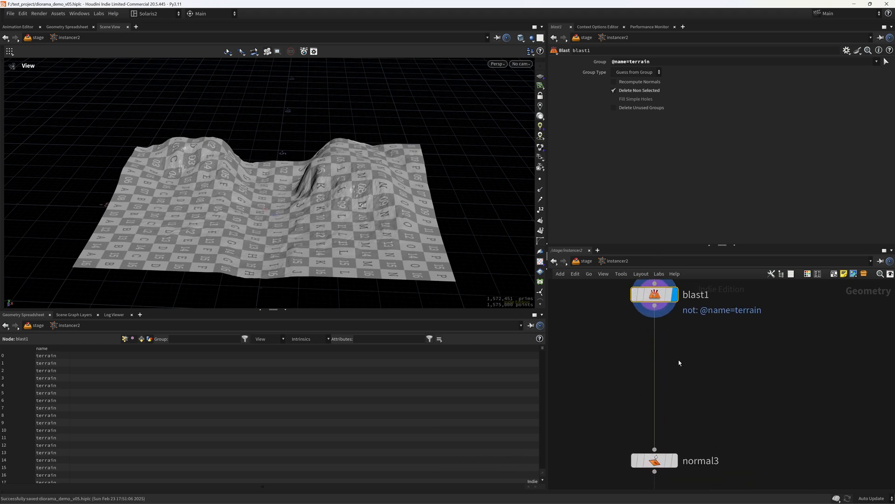
key(Tab)
text(a)
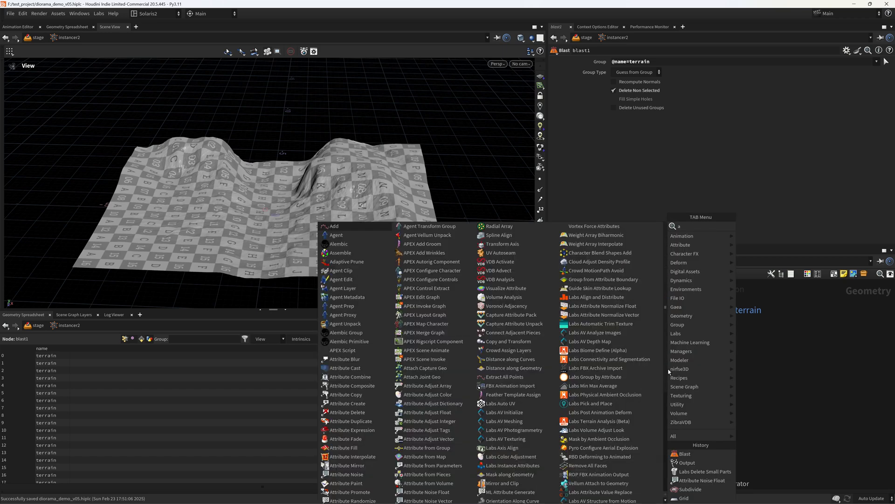
text(ttnf)
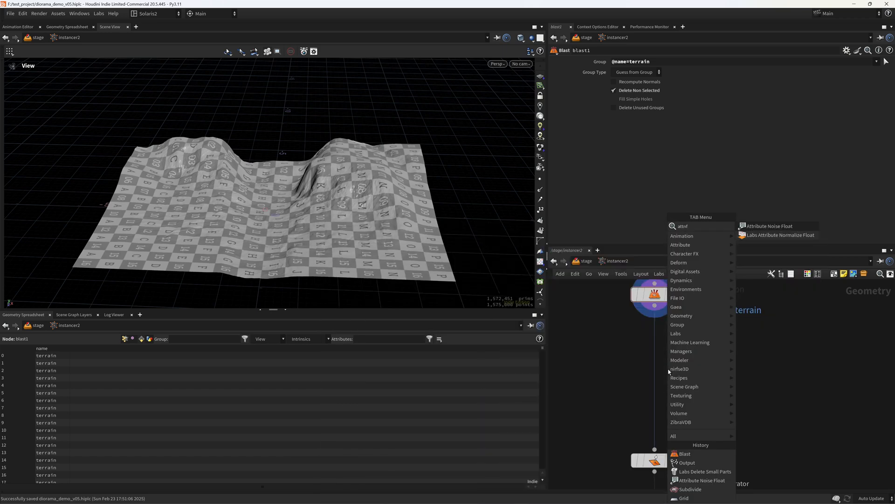
key(Return)
click(668, 371)
click(667, 370)
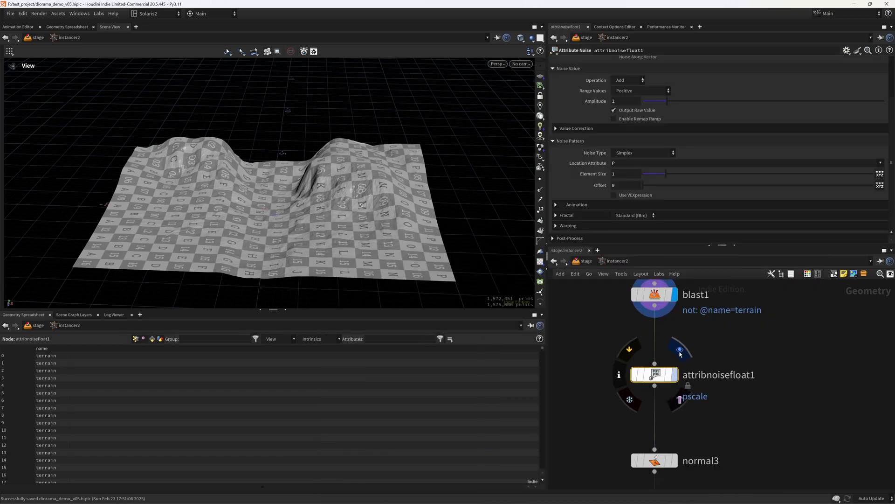
scroll(689, 109, up, 3)
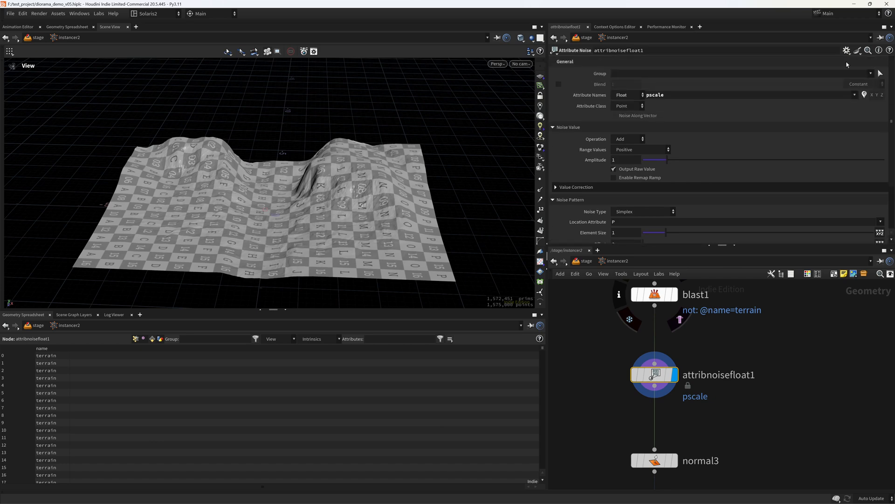
- Set the Attribute Noise node to write the float attribute seed with an element size of 0.56
drag(685, 96, 549, 100)
text(seed)
key(Return)
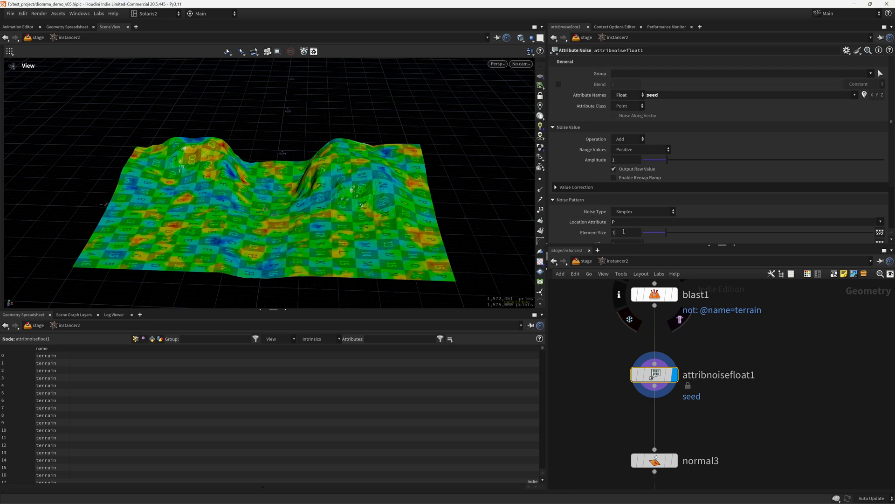
text(.56)
key(Return)
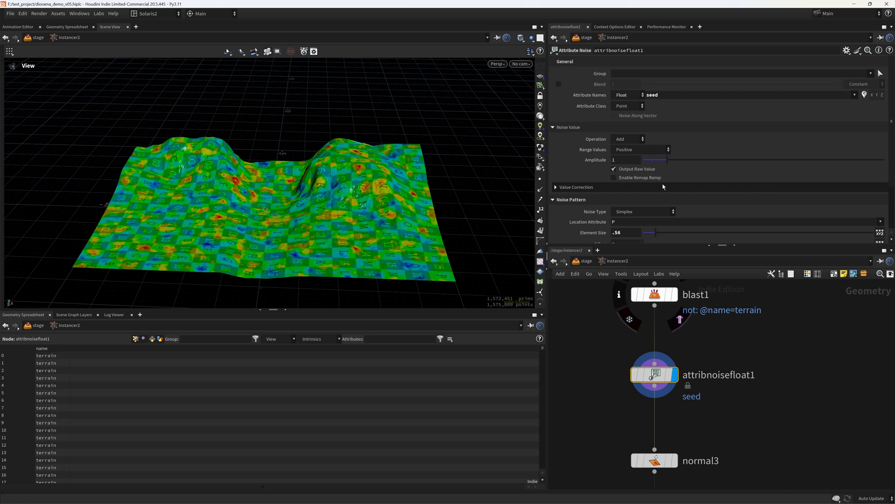
- Insert an Attribute Wrangle node between attribnoisefloat1 and normal3, and display it
middle_drag(714, 399, 715, 320)
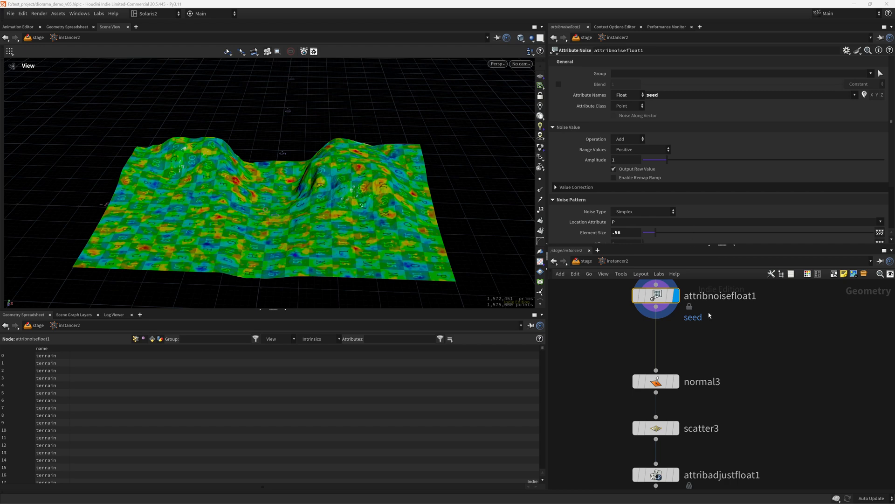
key(Tab)
text(att)
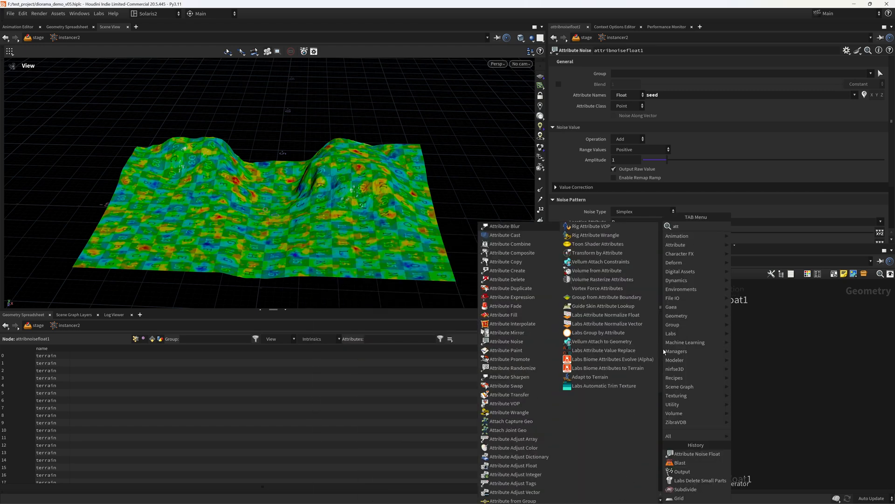
text(w)
key(Return)
click(664, 351)
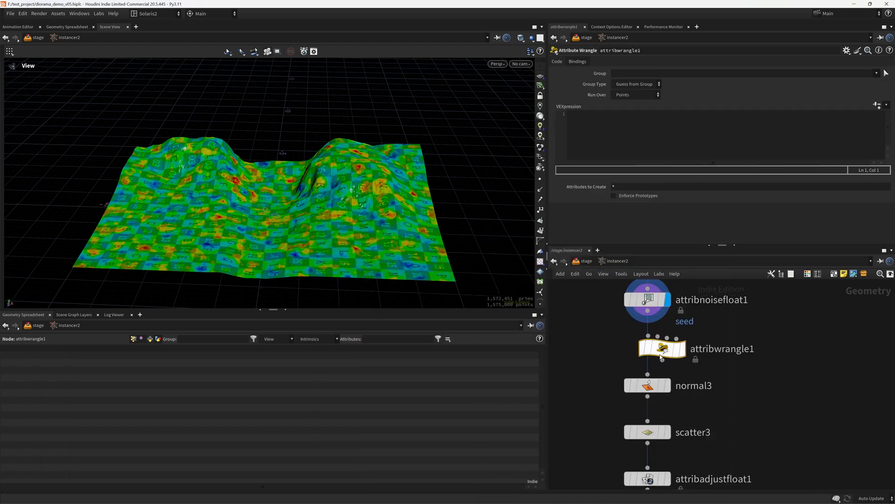
drag(665, 351, 652, 353)
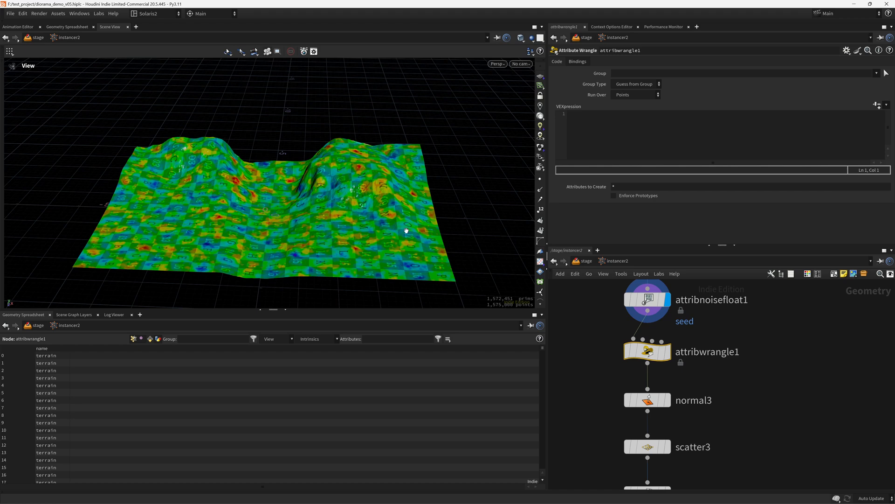
mouse_move(661, 353)
click(673, 326)
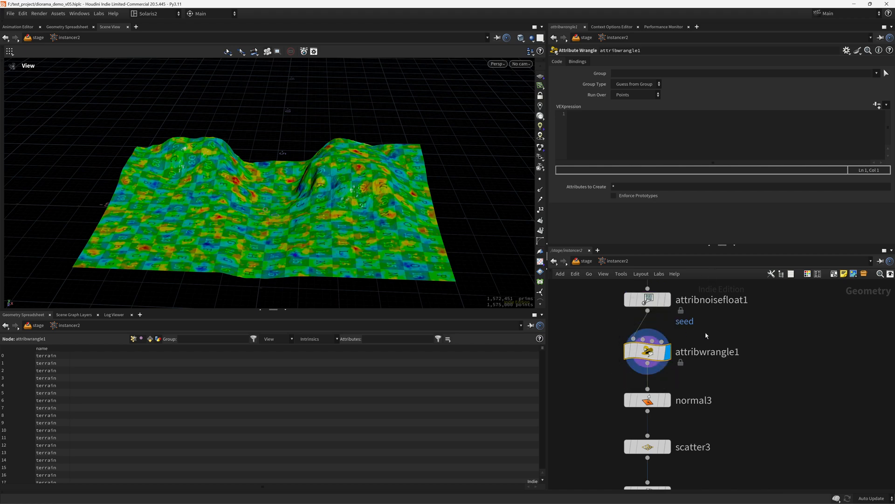
- Visualize the mask_grass attribute of attribwrangle1 on the terrain through the node's info window
scroll(729, 325, down, 1)
middle_drag(734, 318, 722, 342)
scroll(720, 326, up, 1)
scroll(723, 334, down, 1)
scroll(719, 336, up, 1)
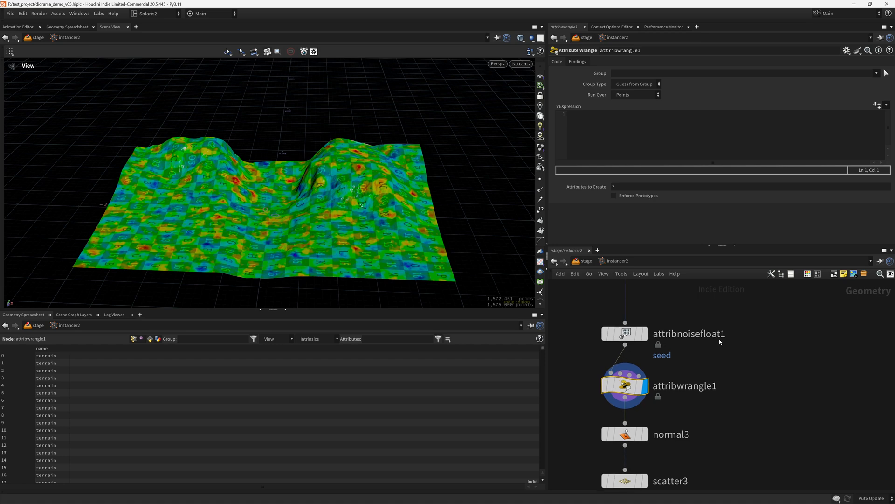
scroll(722, 341, down, 1)
scroll(721, 343, up, 1)
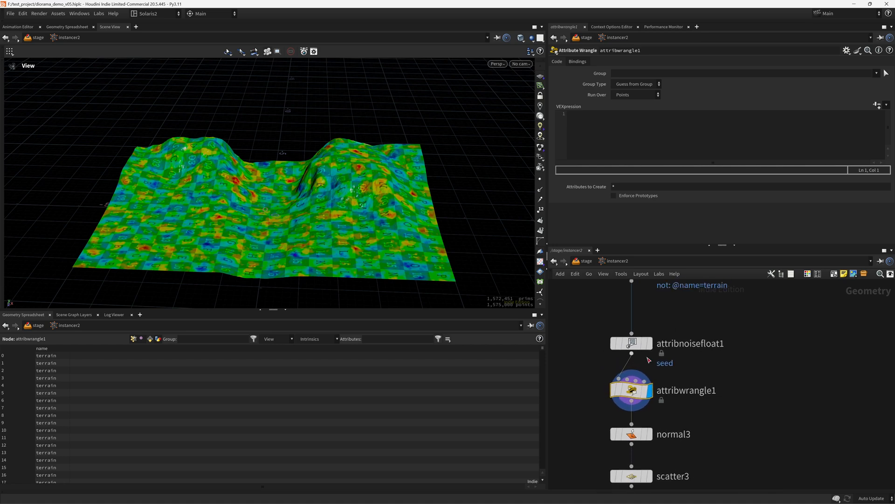
click(602, 391)
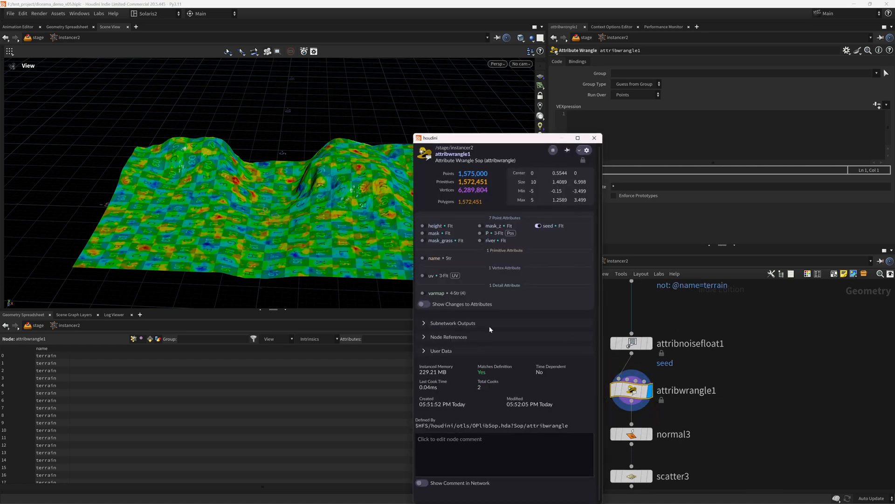
click(423, 240)
scroll(303, 214, up, 3)
scroll(284, 296, down, 2)
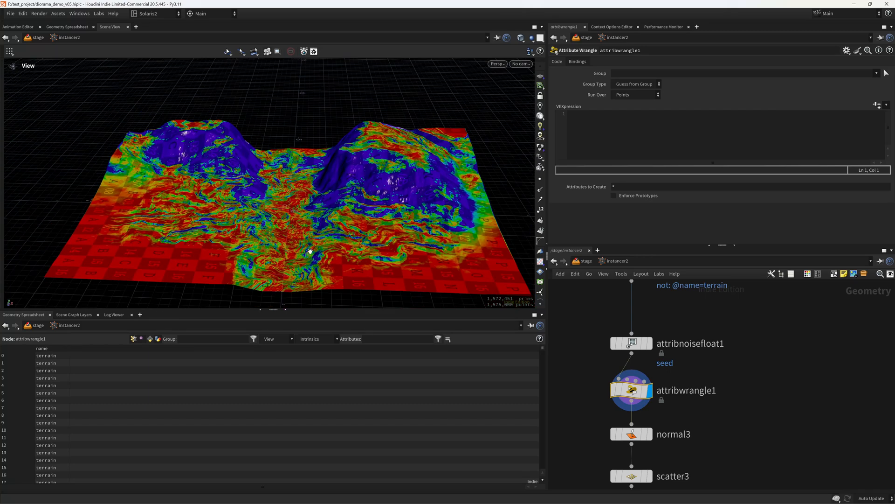
click(597, 140)
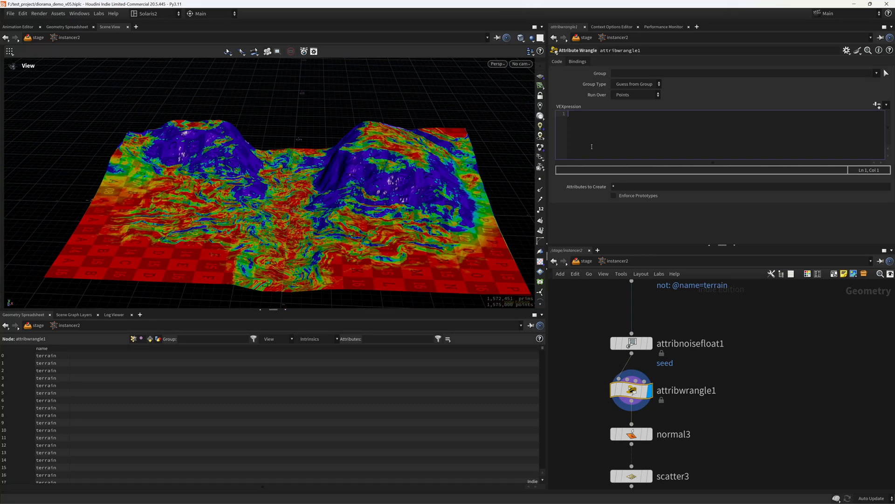
- Enter the wrangle code f@mask_grass *= 1.0 - f@river; to remove grass along the river, and save the scene
text(f@mask)
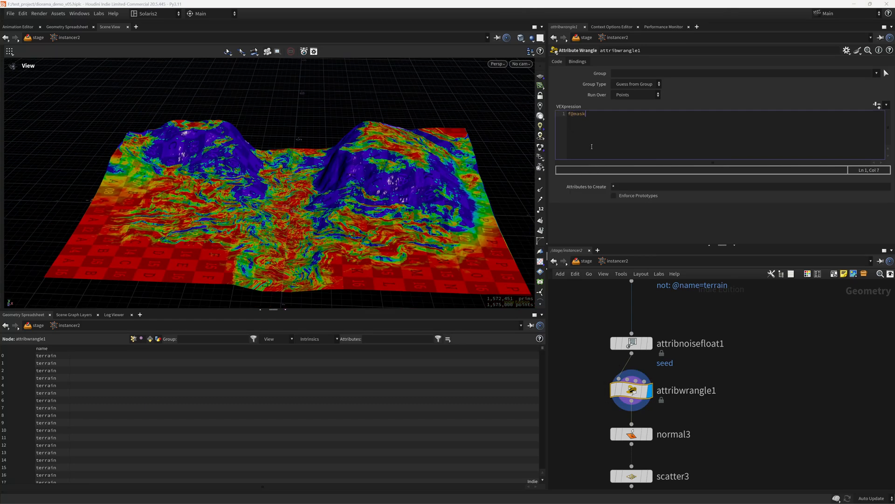
text(_grass *)
text(= 1.0 - f@river;)
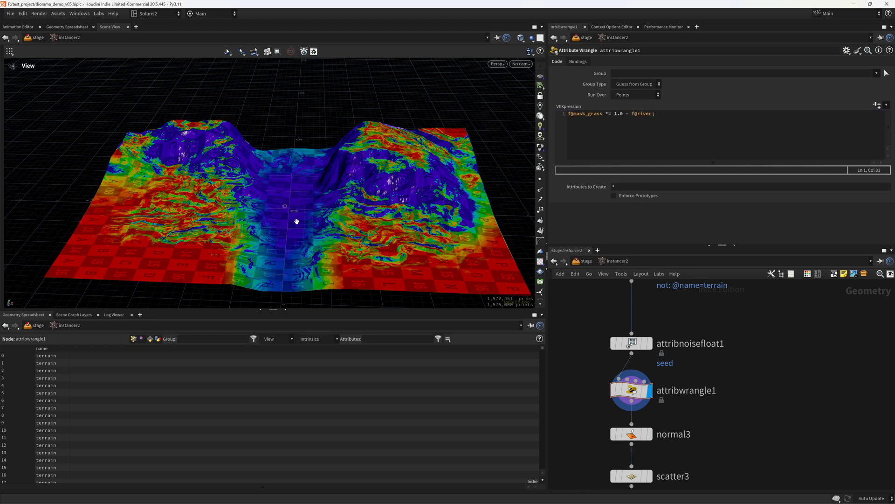
scroll(308, 228, down, 3)
key(ctrl+s)
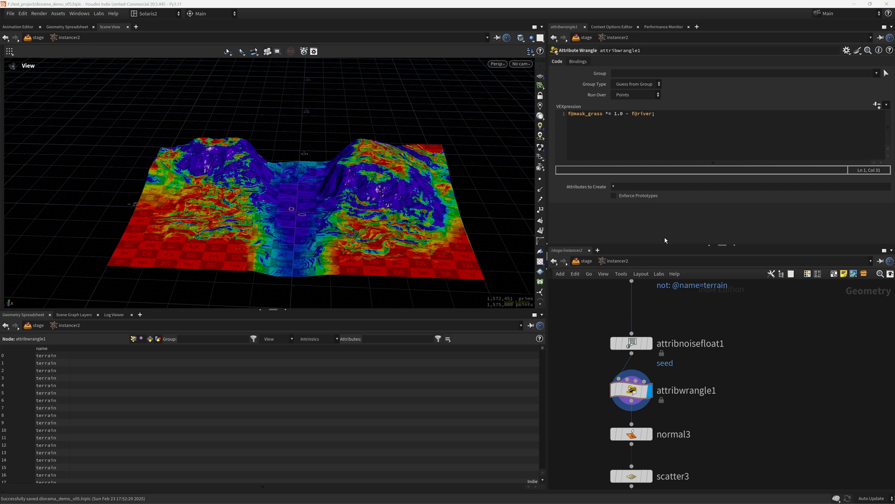
- Display normal3 followed by scatter3, and select scatter3 for editing
middle_drag(705, 443, 705, 315)
scroll(741, 382, down, 5)
middle_drag(751, 422, 725, 391)
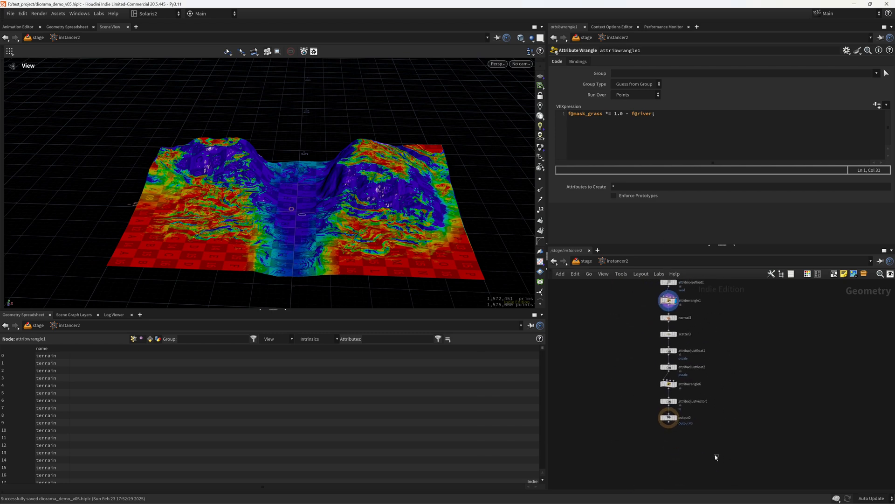
click(669, 317)
scroll(679, 317, up, 5)
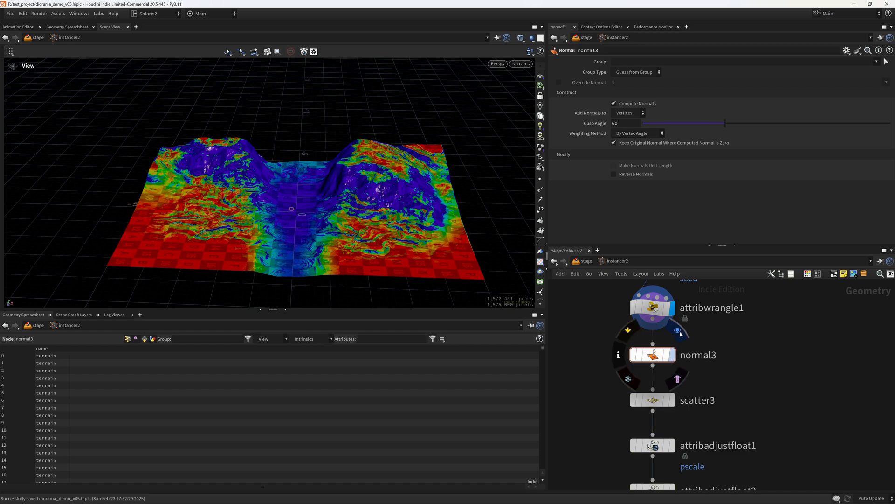
click(680, 333)
middle_drag(720, 355, 721, 317)
click(679, 338)
click(658, 364)
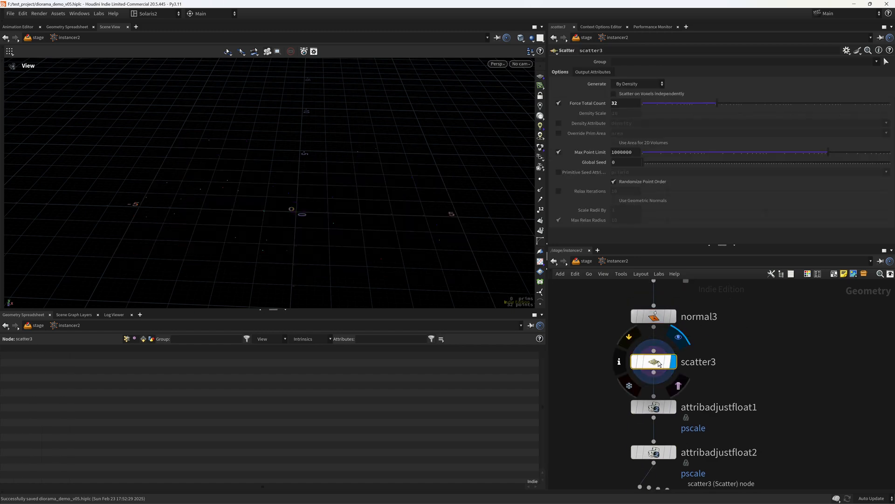
- Enable scatter3's density attribute with mask_grass and turn off Force Total Count
click(558, 123)
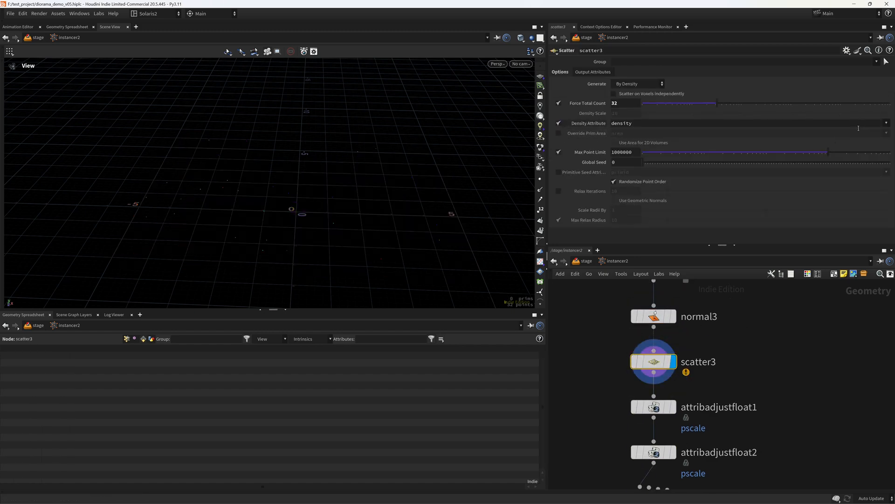
click(886, 123)
click(874, 160)
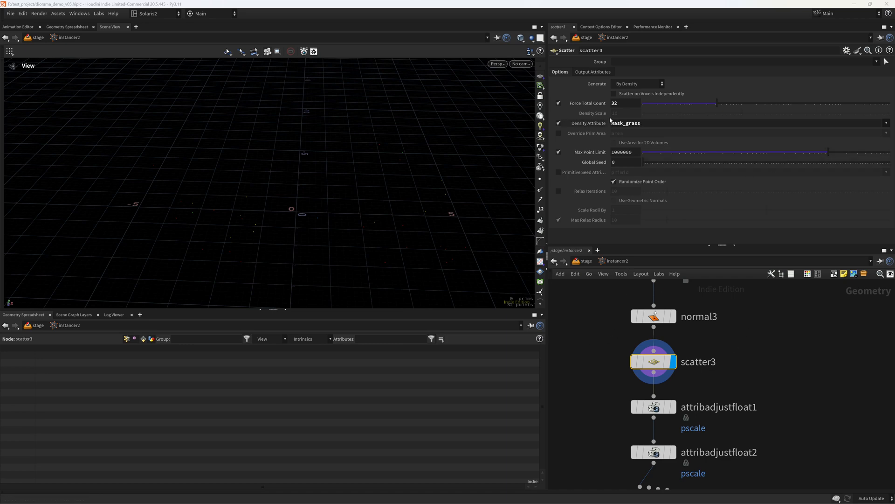
click(559, 103)
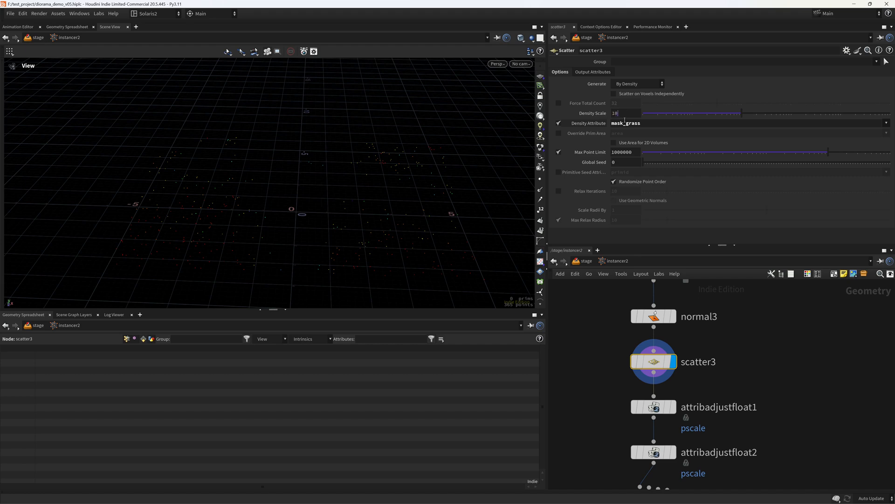
- Try a Density Scale of 1000 on scatter3, raise it to 2500, and save the scene
key(Return)
text(1000)
key(Tab)
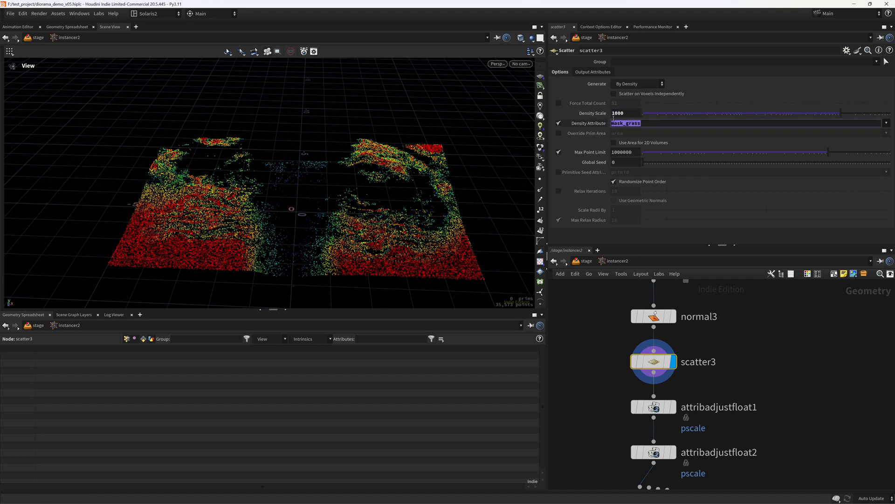
drag(615, 115, 549, 133)
text(25)
key(Tab)
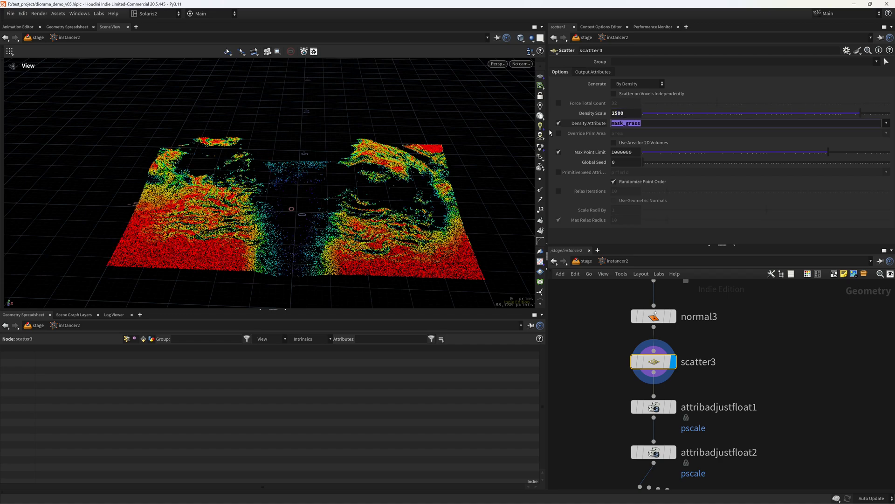
middle_drag(346, 235, 412, 235)
key(ctrl+s)
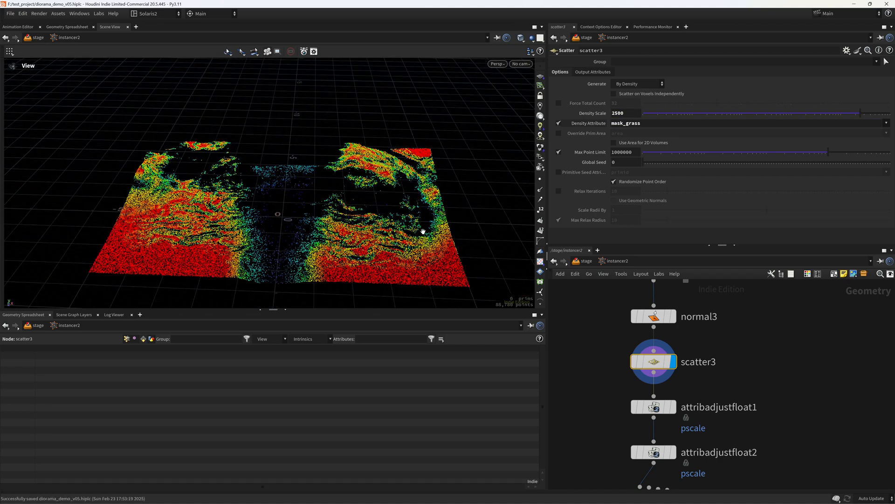
drag(425, 226, 400, 226)
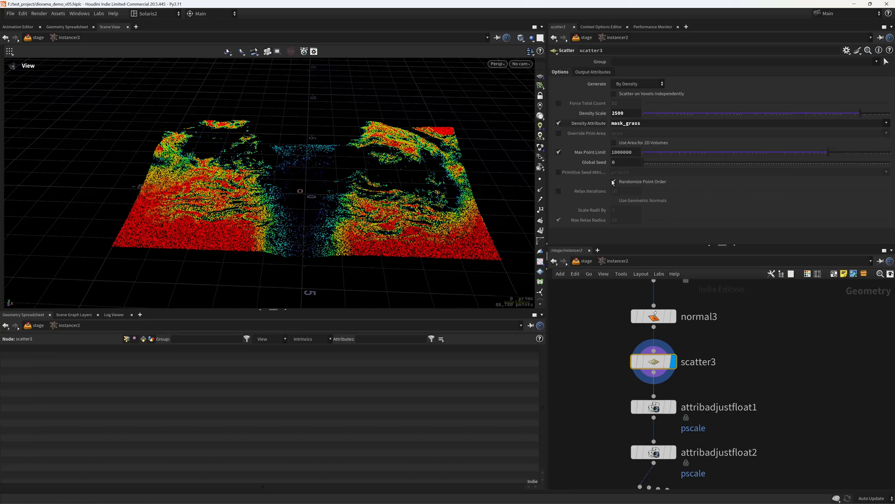
scroll(721, 322, down, 2)
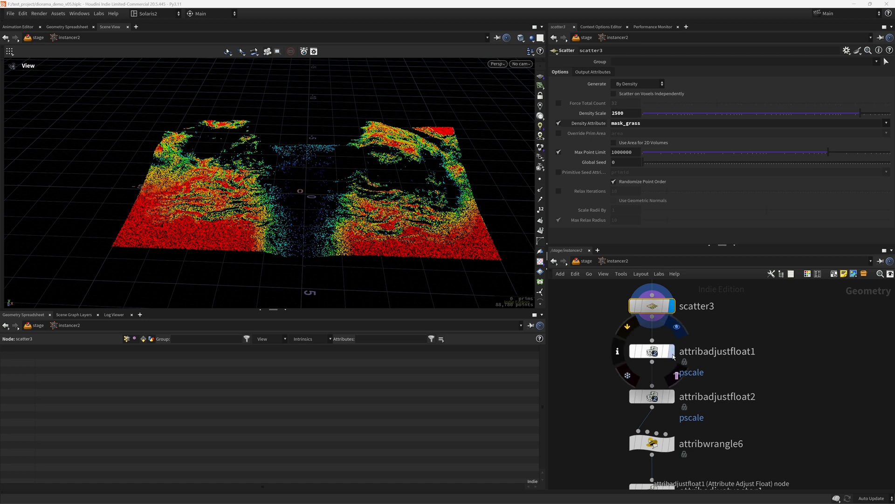
- Display attribadjustfloat1 and set its pscale noise to element size 0.25 and offset 12.68
click(652, 351)
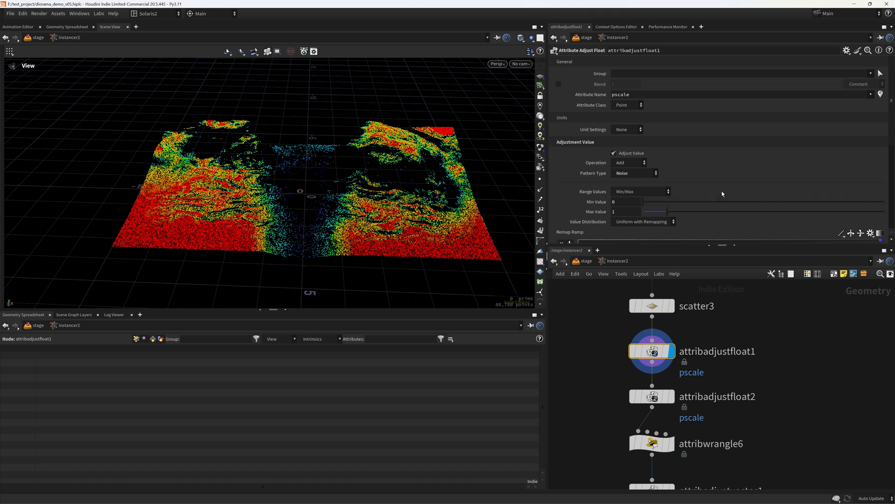
click(645, 193)
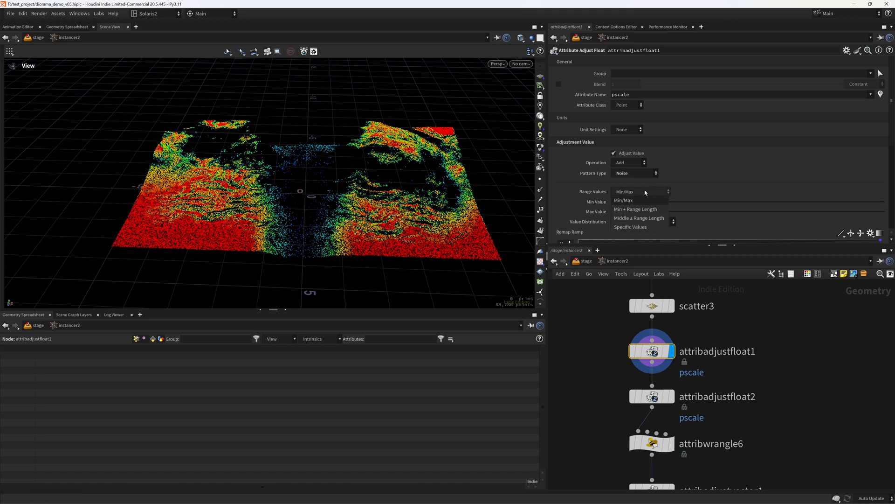
click(810, 157)
drag(890, 126, 675, 180)
double_click(625, 182)
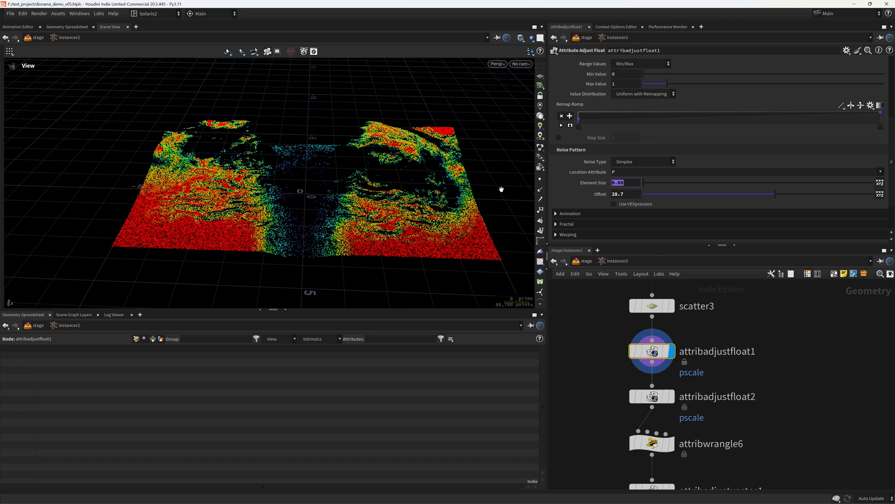
text(.25)
key(Return)
drag(775, 194, 719, 195)
scroll(576, 125, up, 1)
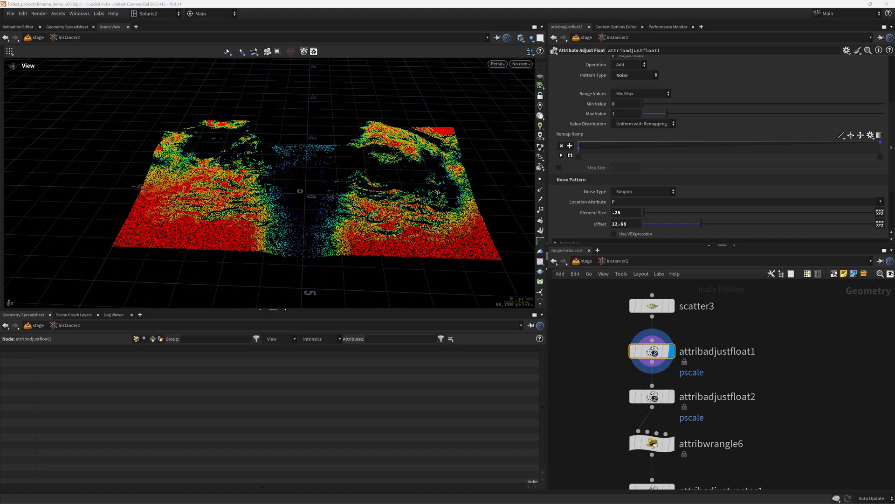
- Display attribadjustfloat2 and set its constant pscale multiplier to 0.003
click(652, 396)
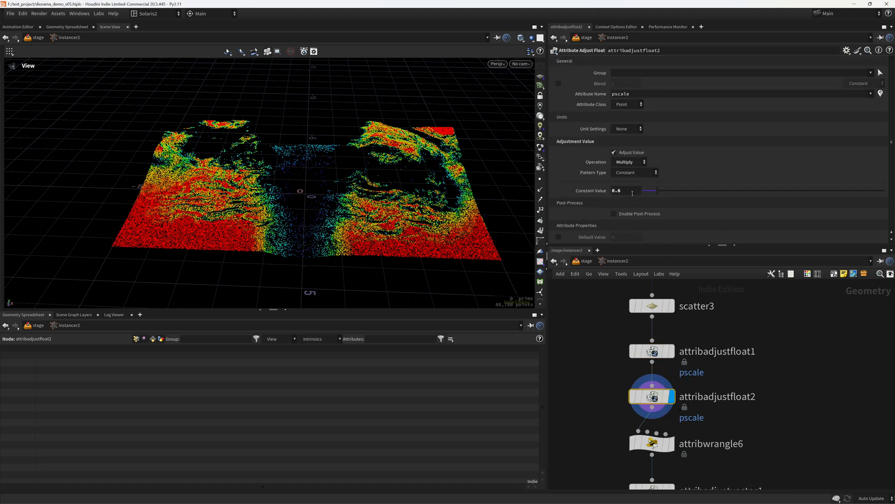
double_click(632, 193)
text(003)
key(Return)
- Reduce scatter3's Density Scale to 25 for a sparser point preview
middle_drag(754, 368, 749, 300)
middle_drag(758, 346, 725, 498)
middle_drag(649, 295, 664, 452)
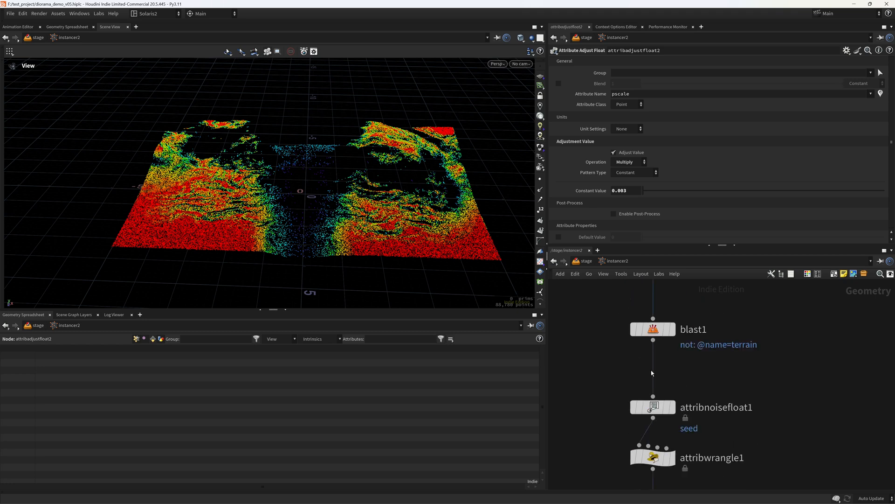
middle_drag(592, 293, 614, 394)
middle_drag(607, 461, 606, 345)
middle_drag(630, 464, 615, 343)
click(642, 385)
click(618, 113)
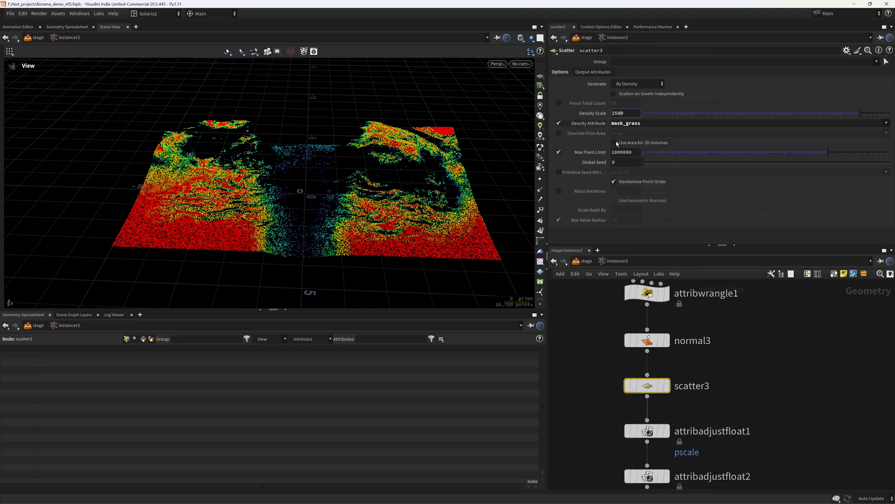
key(BackSpace)
key(BackSpace)
key(Return)
- Visualize the N attribute of attribadjustvector1 through its info window and inspect the direction lines on the scattered points
middle_drag(752, 387, 756, 233)
middle_drag(746, 483, 752, 366)
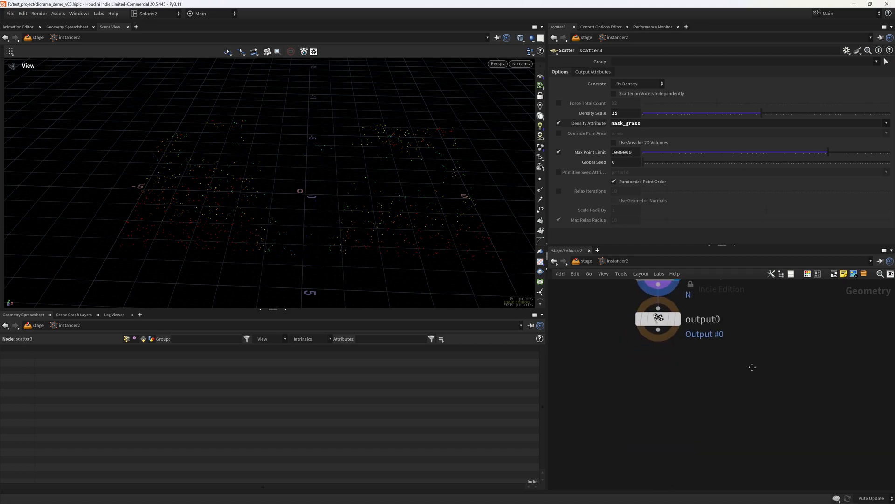
middle_drag(703, 309, 703, 390)
click(625, 352)
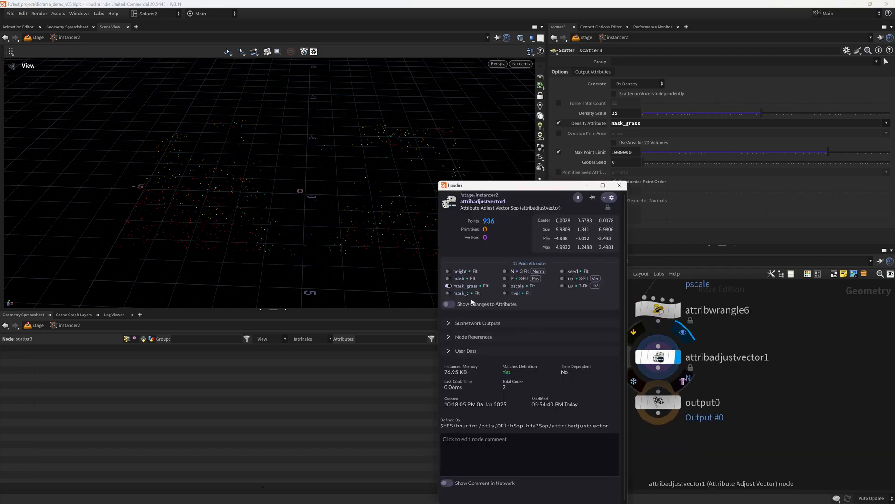
click(505, 272)
scroll(429, 219, up, 4)
mouse_move(430, 220)
mouse_down()
mouse_move(253, 184)
mouse_move(471, 224)
mouse_up()
- Open the rotation and randomization settings of attribadjustvector1
middle_click(663, 364)
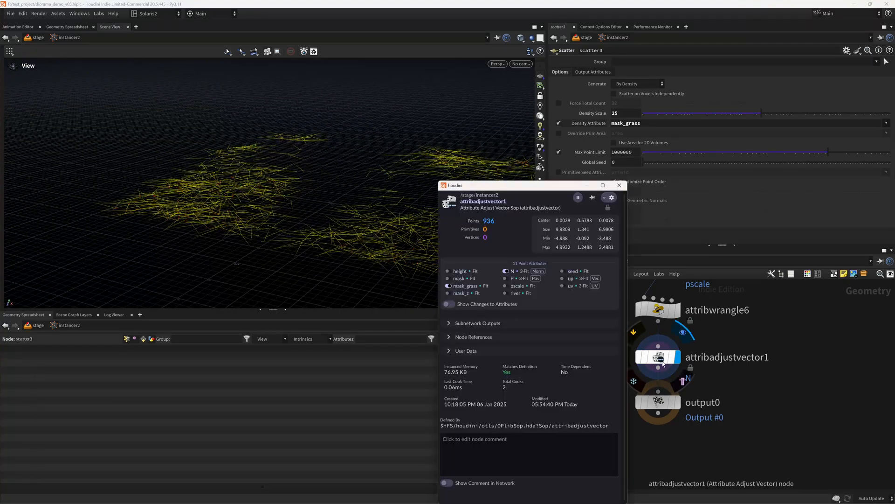
click(663, 364)
scroll(690, 181, down, 2)
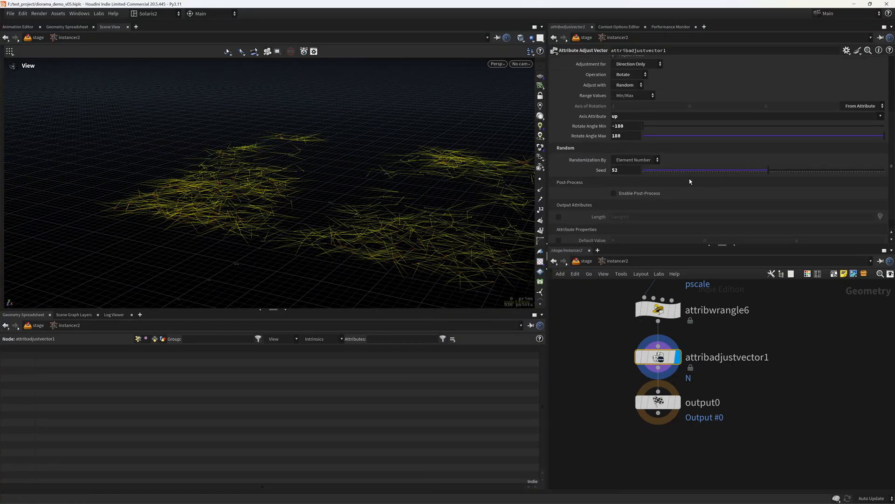
- Set the attribadjustvector1 random seed to 17 and turn off the mask_grass and N attribute visualizations
click(684, 170)
middle_click(658, 356)
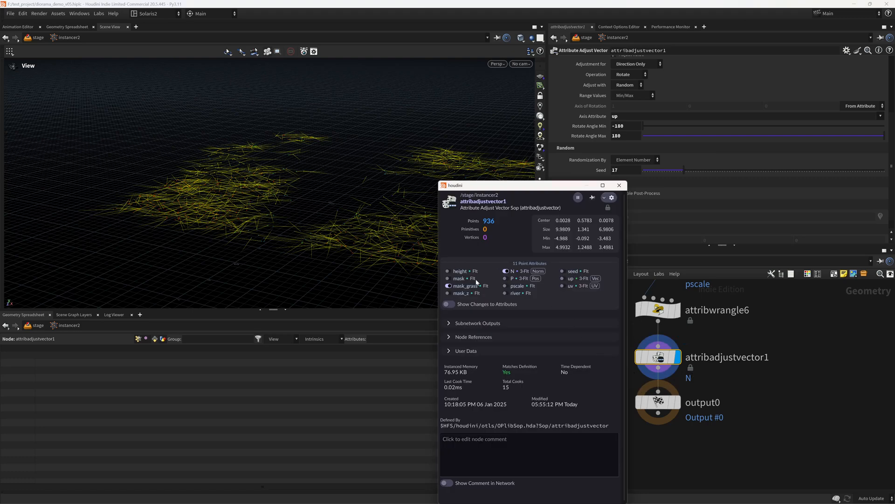
click(449, 285)
click(505, 271)
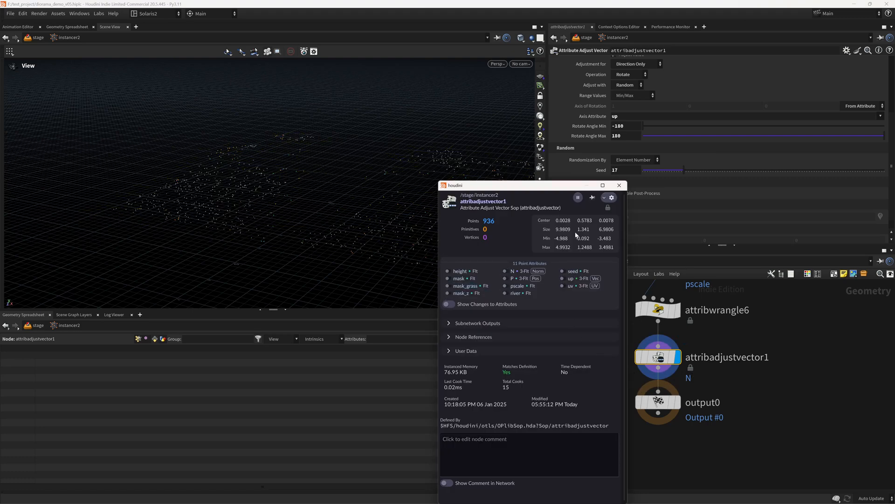
click(619, 185)
- Set the density scale of scatter3 to 2500 and save the scene file
scroll(765, 334, down, 4)
middle_drag(772, 308, 724, 468)
mouse_move(726, 304)
middle_down()
mouse_move(716, 419)
mouse_move(701, 412)
mouse_move(710, 309)
middle_up()
click(667, 422)
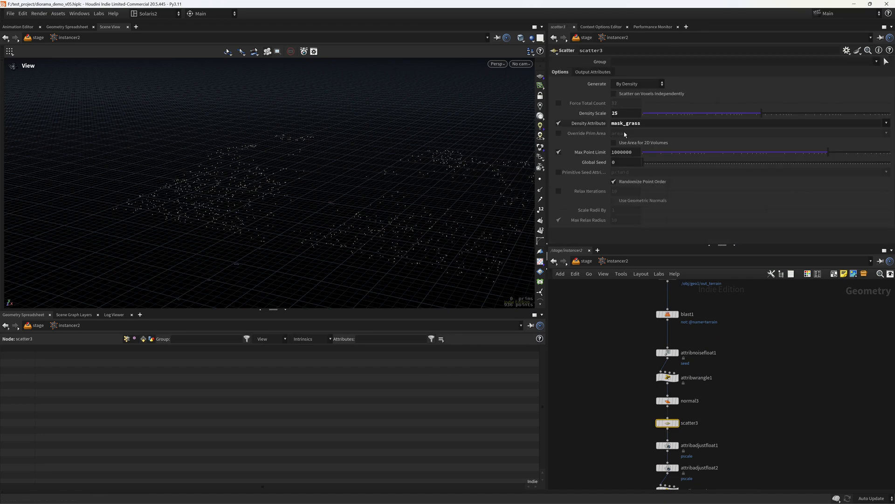
click(639, 115)
text(2500)
key(Return)
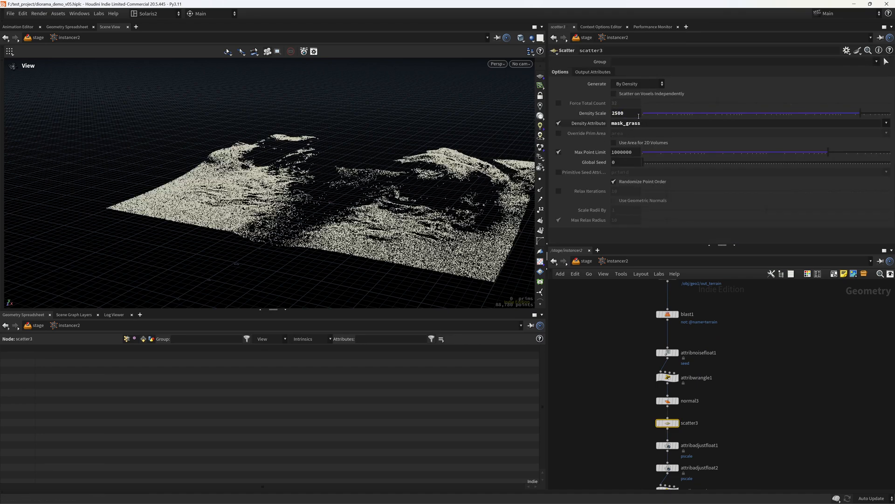
key(ctrl+s)
- Return to the stage network and set instancer2's prototype primitives to /explorevariants2/Grass/*
click(587, 261)
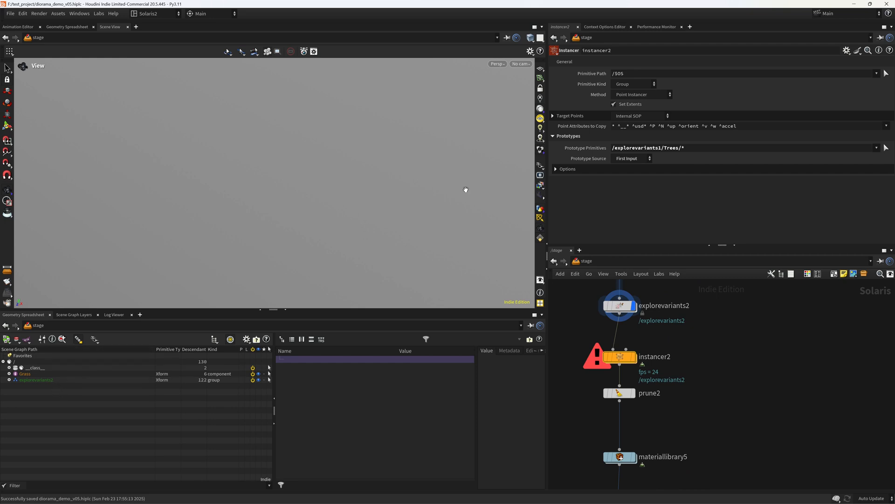
drag(658, 148, 760, 164)
text(2)
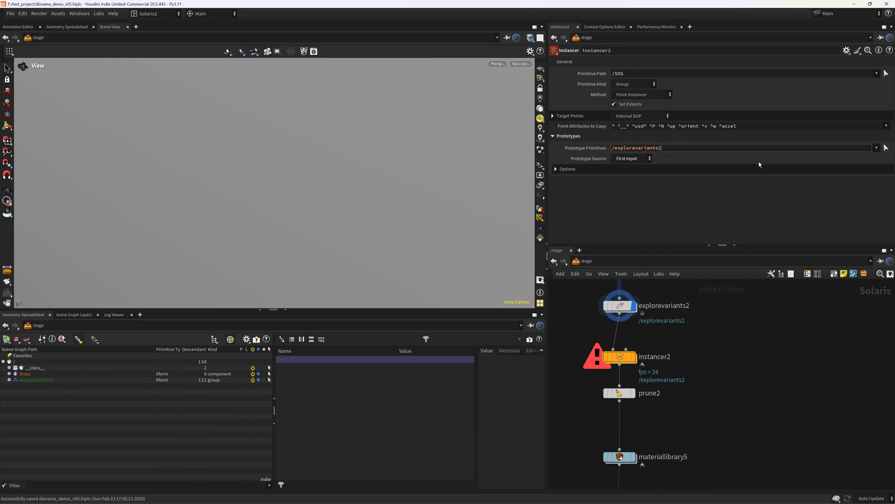
text(/Grass/*)
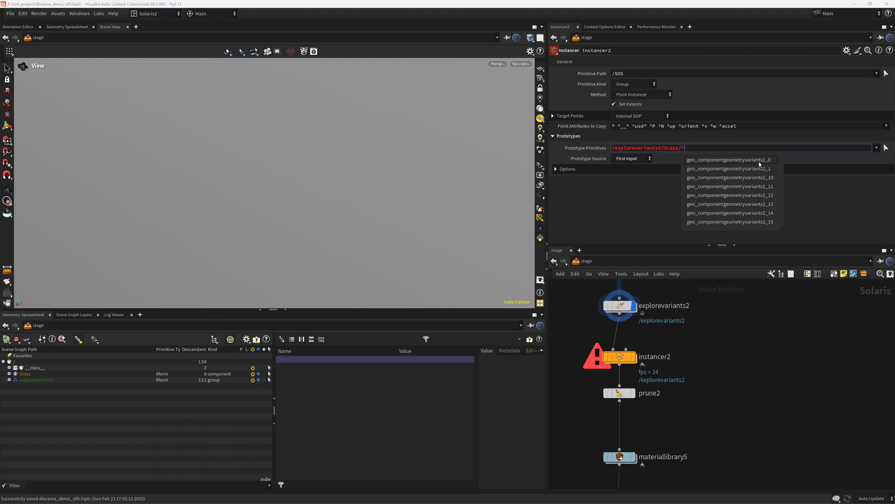
key(Return)
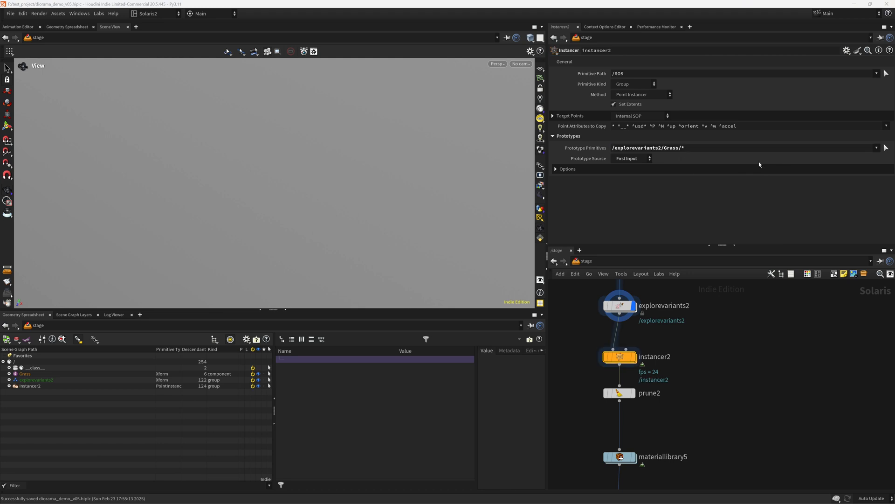
- Set prune2's primitive pattern to the /Grass primitive from the scene graph and save the scene
scroll(704, 363, down, 2)
click(640, 386)
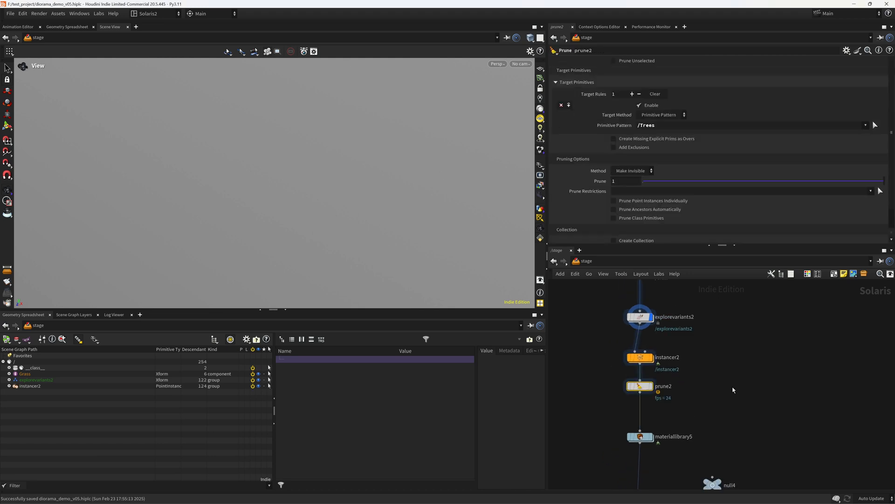
drag(23, 373, 655, 126)
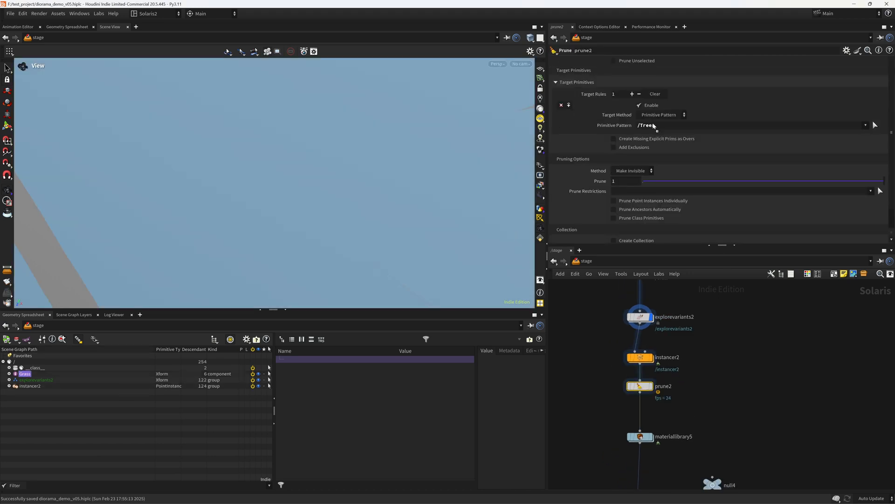
middle_drag(655, 449, 668, 358)
scroll(663, 368, down, 5)
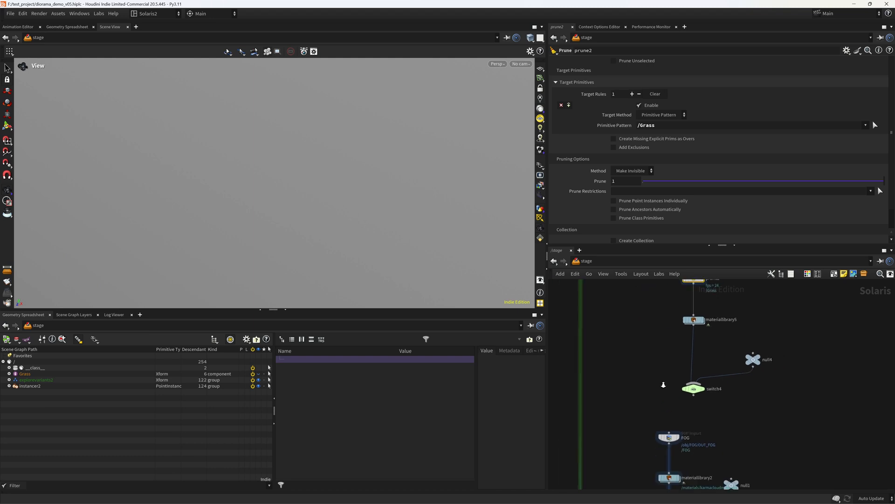
scroll(649, 382, up, 3)
key(ctrl+s)
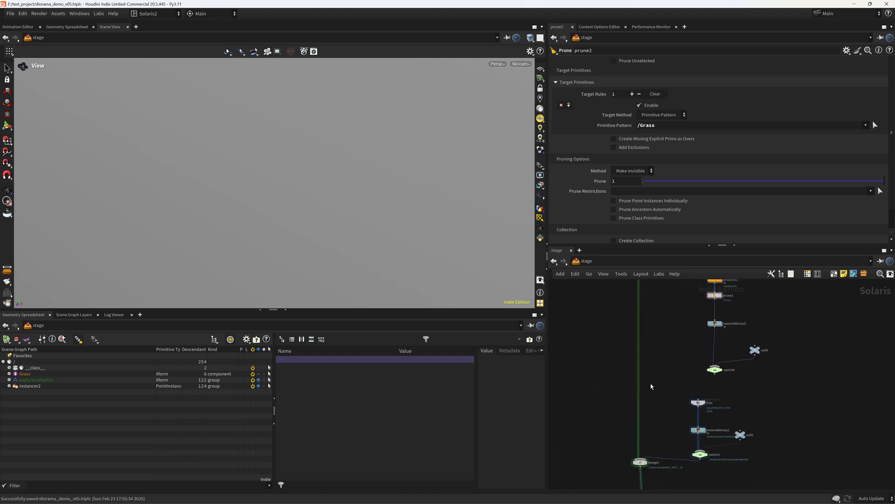
- Insert a Merge node into the main chain after merge2, connect switch4 to it, and save the scene
key(Tab)
text(mer)
key(Return)
click(651, 386)
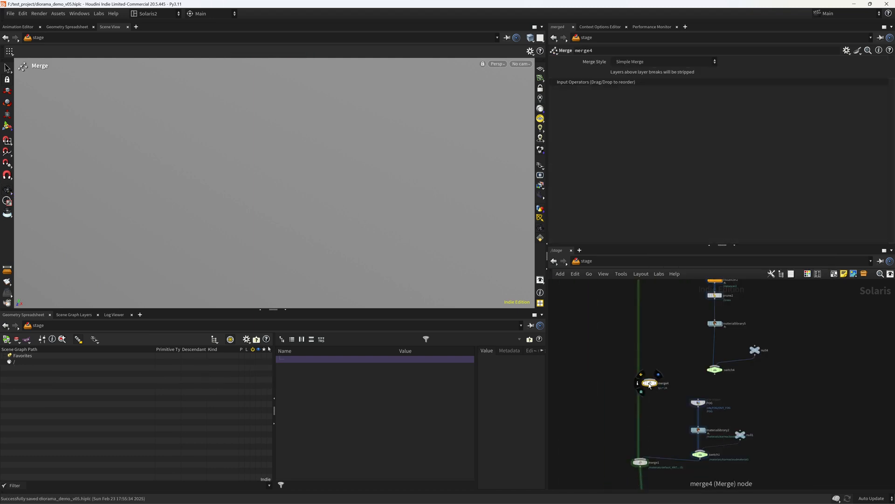
drag(651, 385, 641, 389)
drag(715, 375, 665, 393)
click(642, 387)
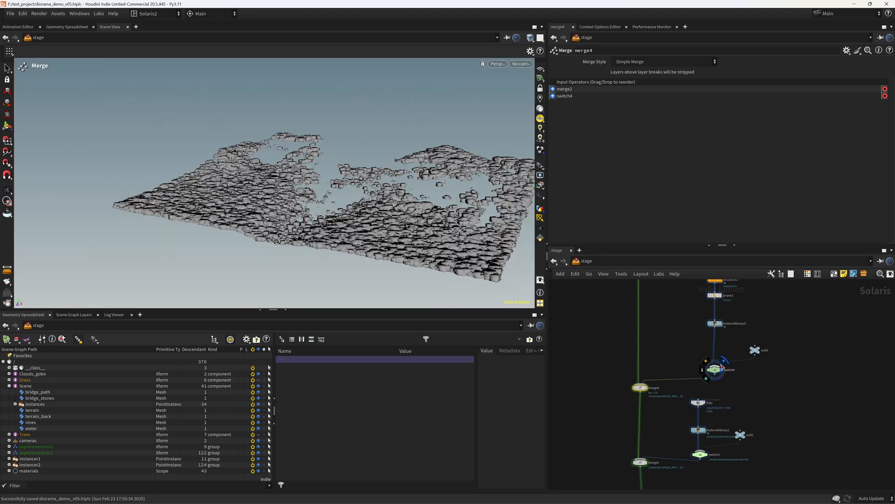
click(7, 190)
scroll(348, 233, up, 5)
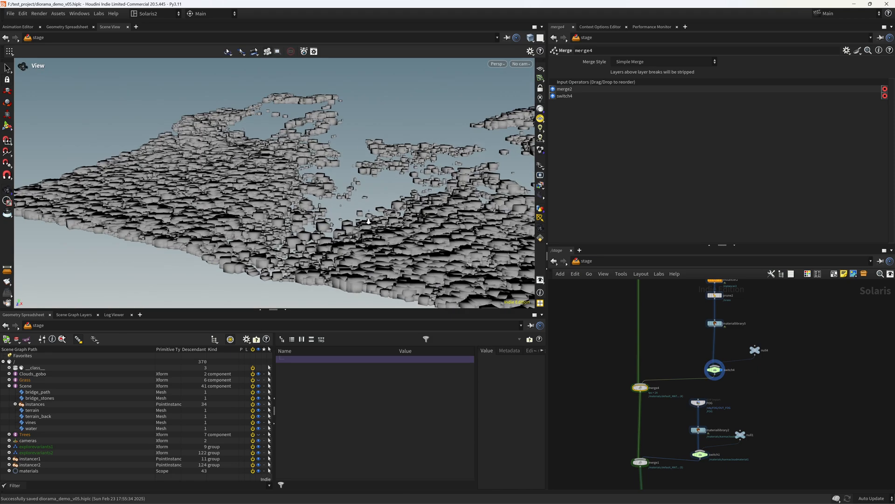
scroll(348, 234, down, 4)
middle_drag(372, 239, 321, 227)
scroll(346, 206, up, 3)
key(ctrl+s)
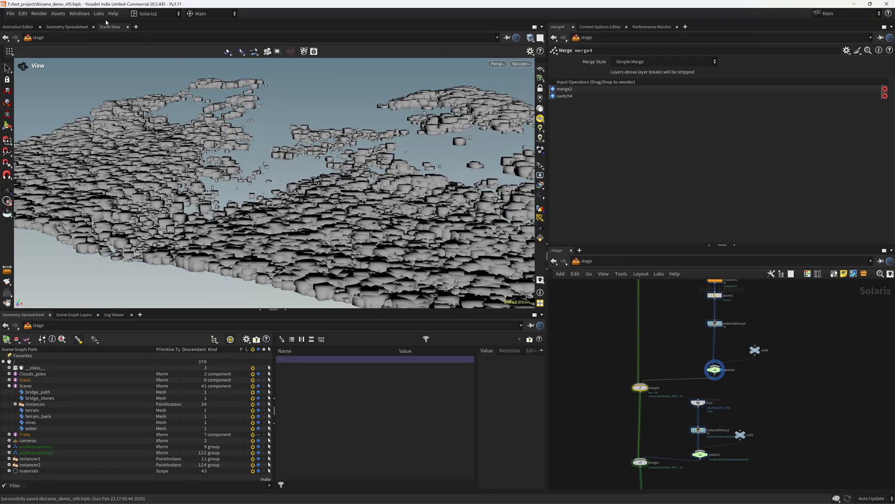
- Examine the grass instances across the terrain, displaying merge4 to view them together with the rest of the scene
click(102, 15)
click(119, 37)
drag(280, 187, 247, 178)
right_drag(248, 178, 71, 196)
drag(71, 196, 200, 191)
right_drag(200, 191, 321, 189)
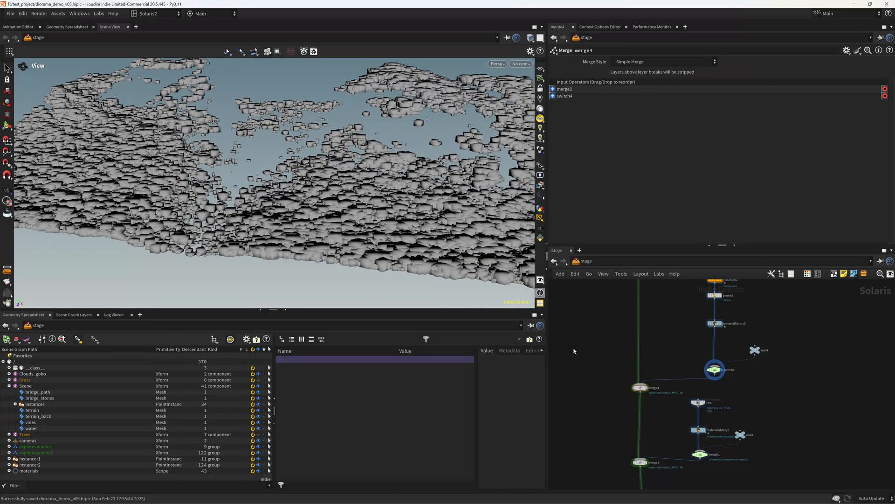
scroll(650, 354, up, 2)
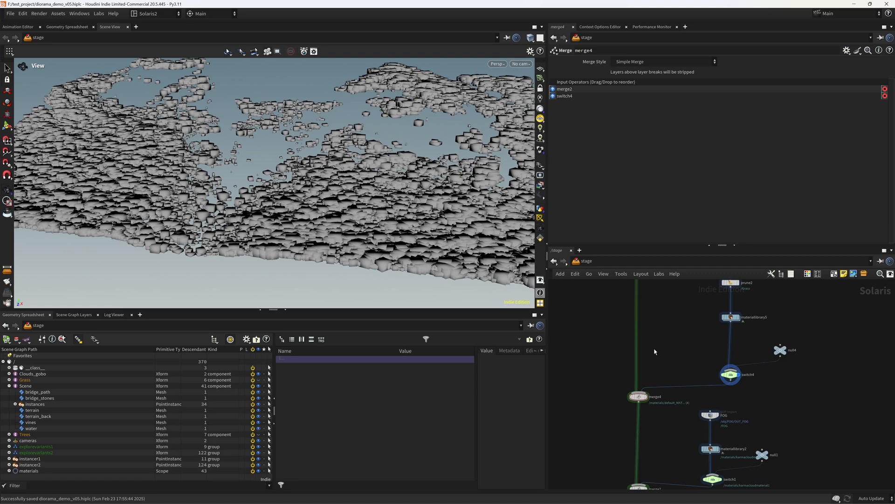
click(646, 396)
right_drag(327, 228, 346, 203)
drag(346, 204, 322, 177)
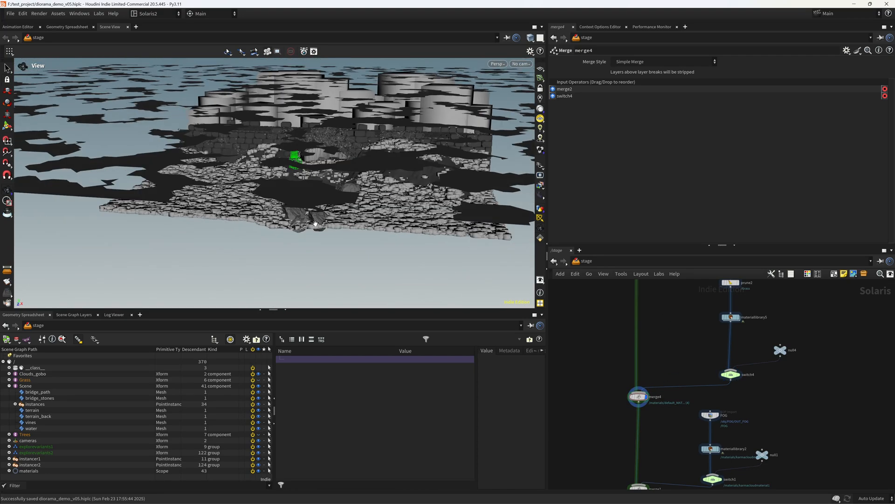
right_drag(322, 178, 373, 217)
- Display the karmarendersettings output through camera1 and hide the light guides in the viewport
middle_drag(671, 374, 673, 298)
middle_drag(682, 443, 676, 338)
click(647, 355)
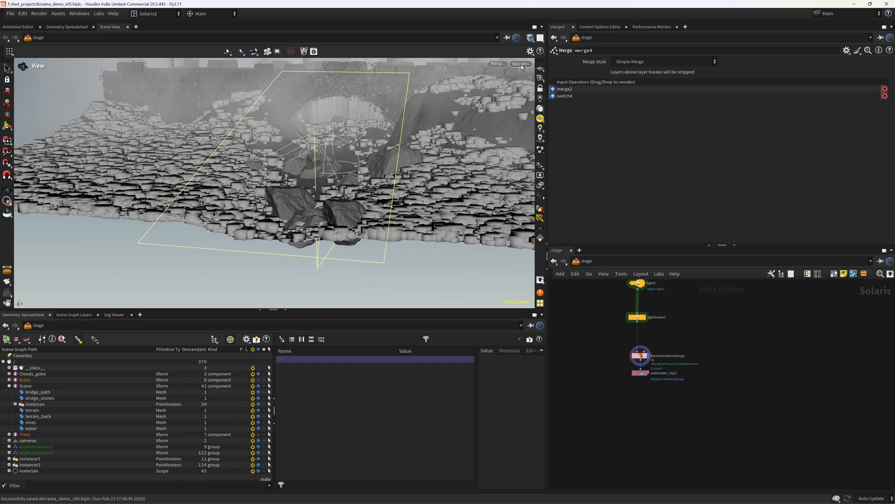
click(521, 64)
click(536, 89)
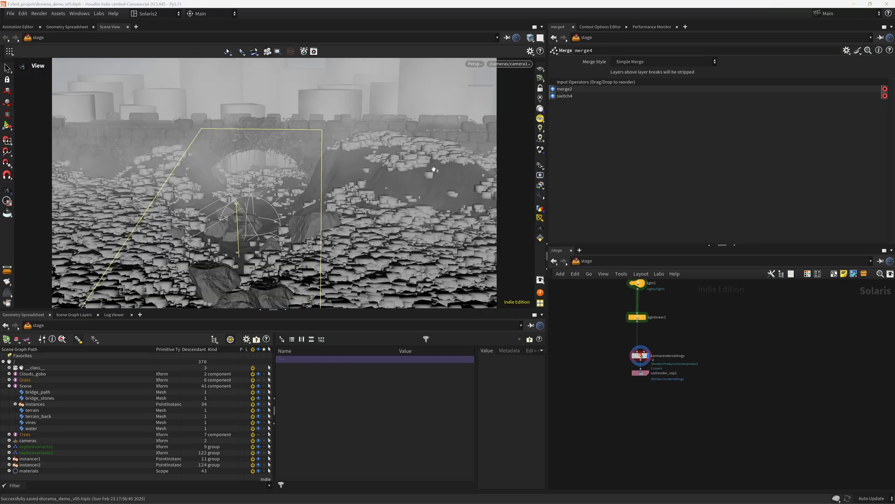
click(540, 218)
- Check which input switch2 selects for the Clouds_gobo branch
right_drag(800, 368, 790, 371)
middle_drag(790, 372, 747, 443)
middle_drag(821, 289, 769, 372)
middle_drag(709, 285, 710, 396)
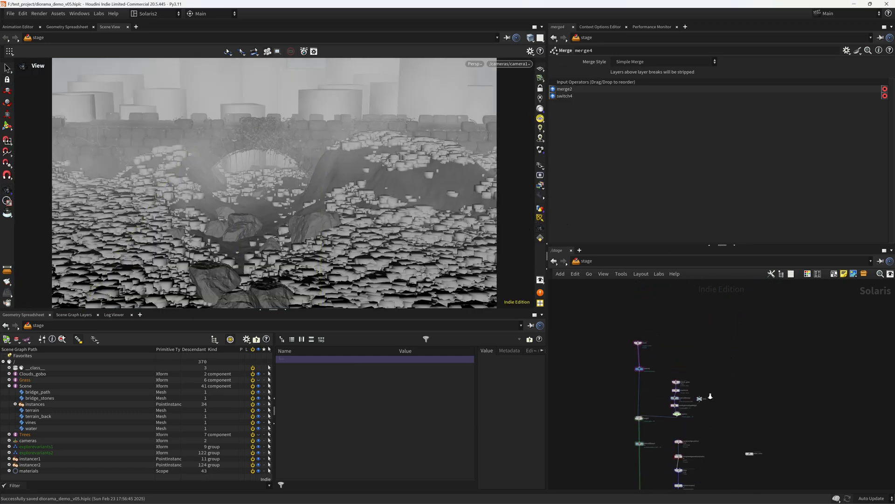
scroll(710, 396, up, 4)
click(661, 417)
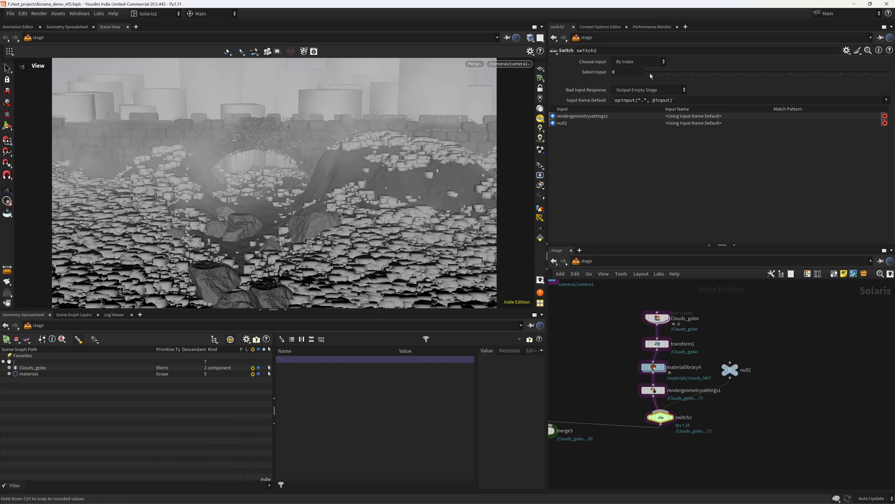
scroll(653, 420, down, 5)
scroll(630, 346, up, 5)
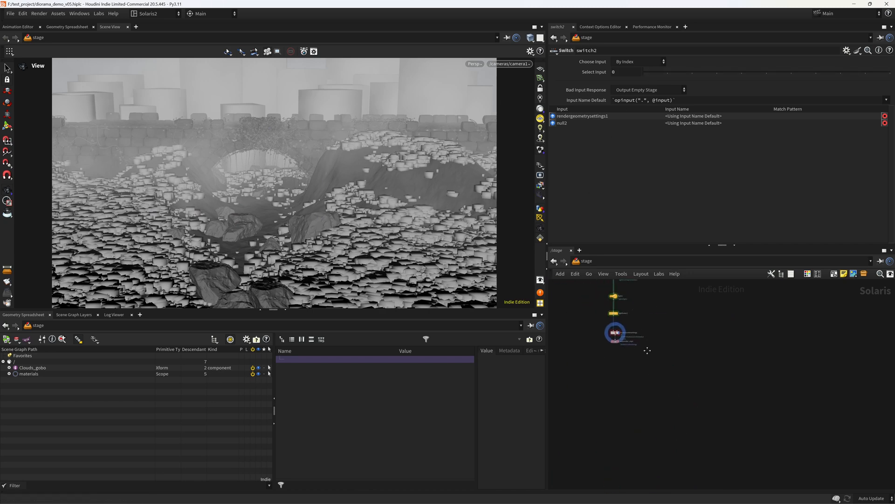
- Save the scene and preview the camera1 view with Karma XPU, returning to the regular viewport renderer at the end
click(599, 352)
key(ctrl+s)
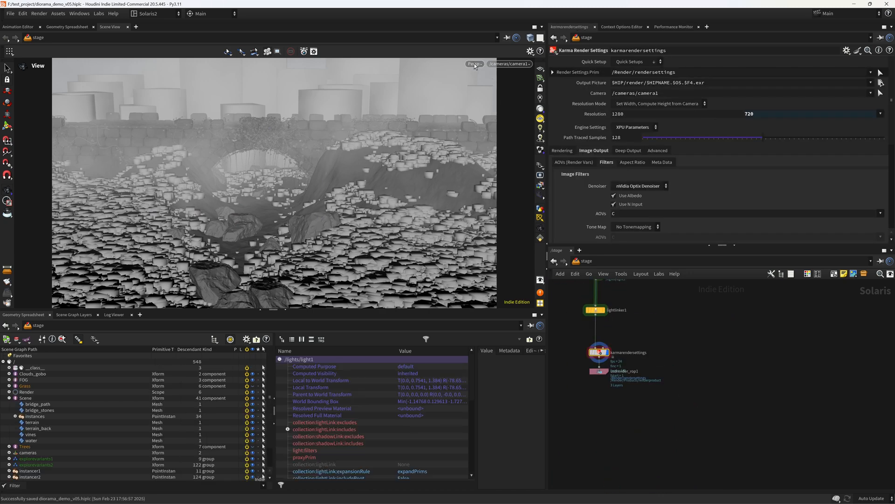
click(474, 63)
click(458, 140)
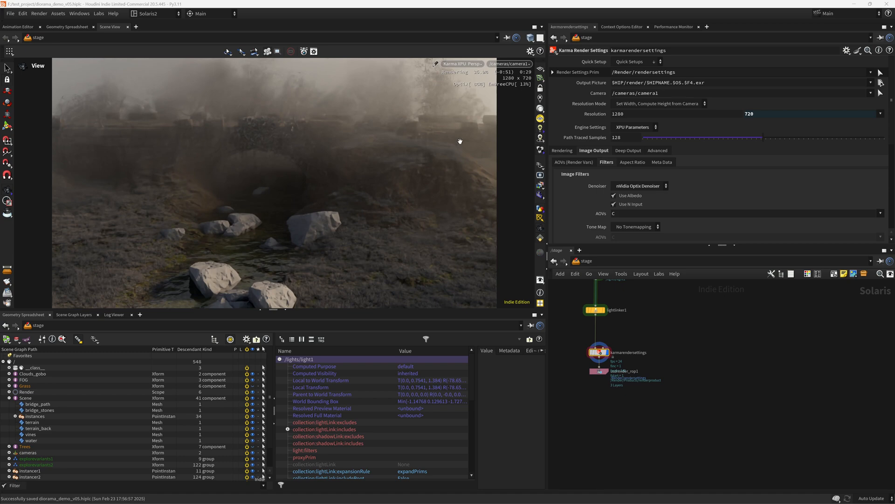
click(464, 63)
click(462, 97)
- Add a Karma Material Builder inside materiallibrary5 and name it Grass_MAT
middle_drag(634, 425, 688, 448)
middle_drag(672, 328, 696, 302)
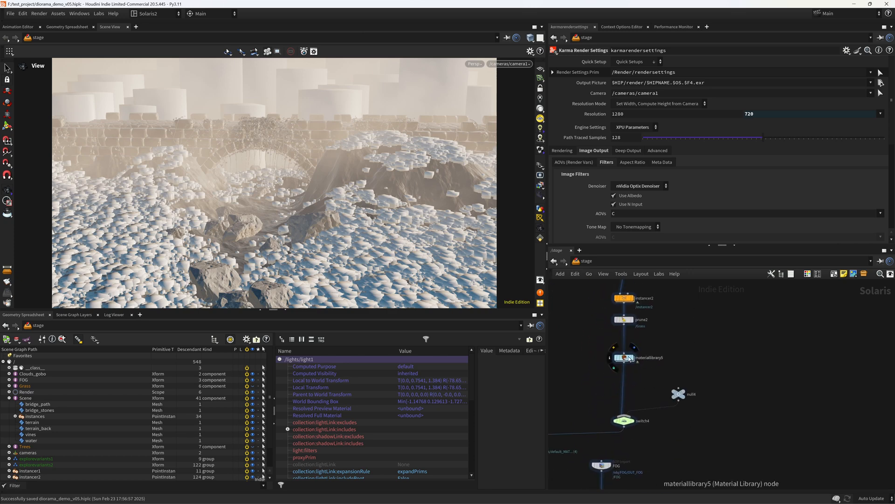
double_click(634, 359)
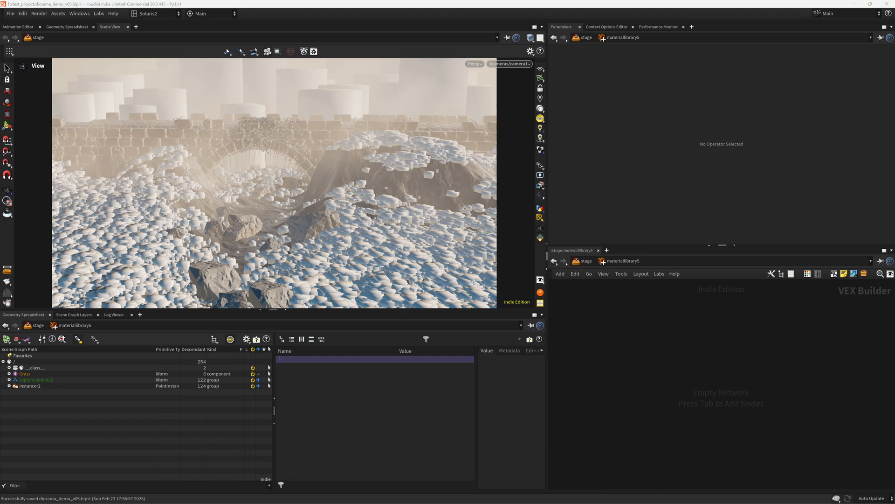
key(Tab)
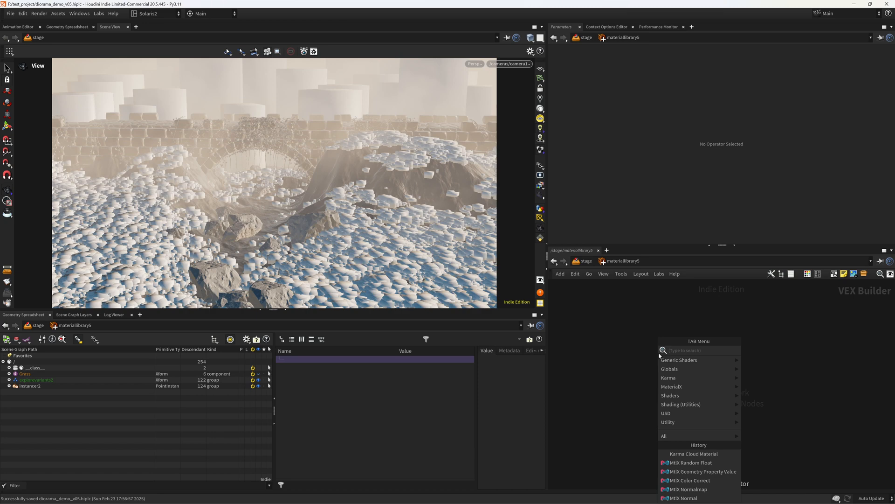
text(kma)
key(Down)
key(Return)
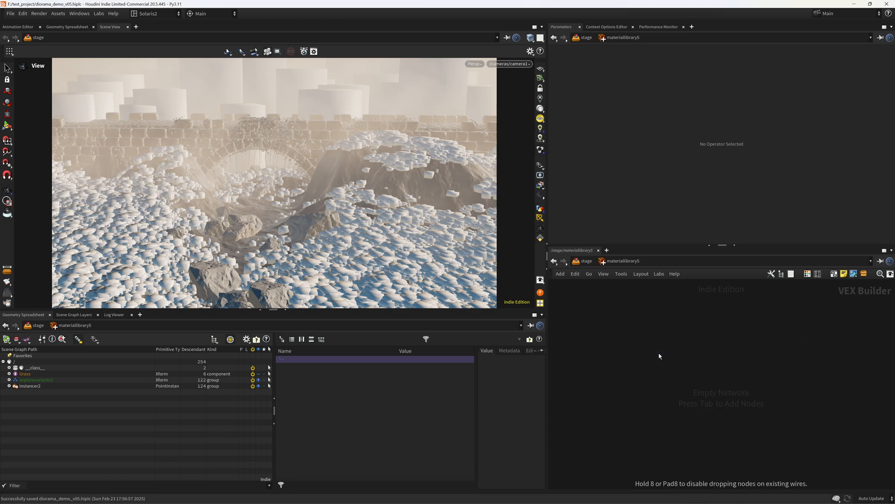
click(659, 356)
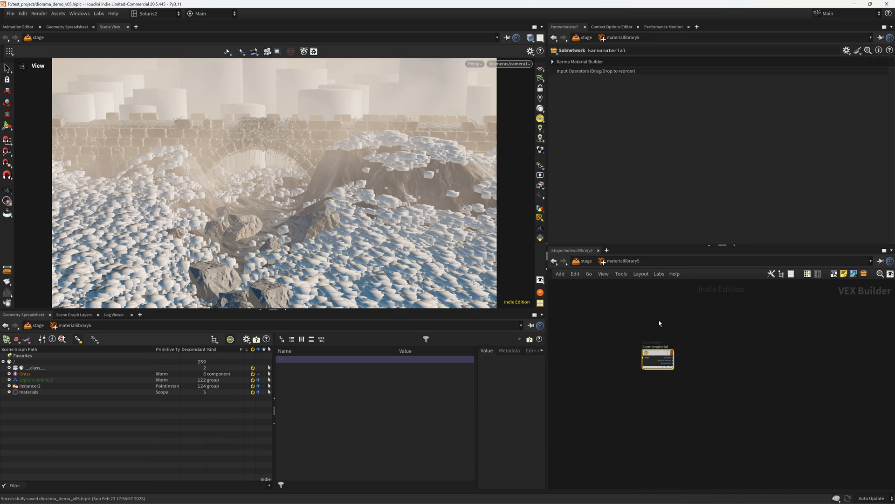
double_click(655, 346)
text(Grass_MAT)
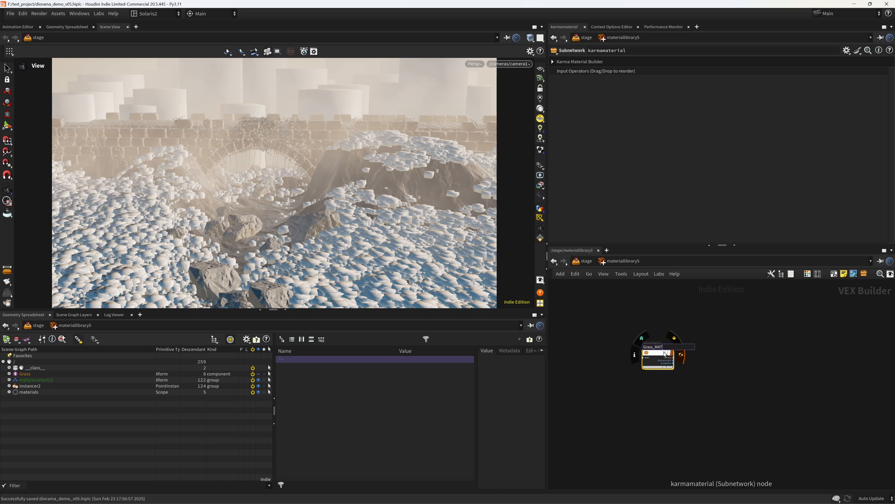
key(Return)
- Inside Grass_MAT, add a MtlX Image node and load the grass atlas texture vlkhcbxia_4K_Albedo.jpg into it
double_click(664, 354)
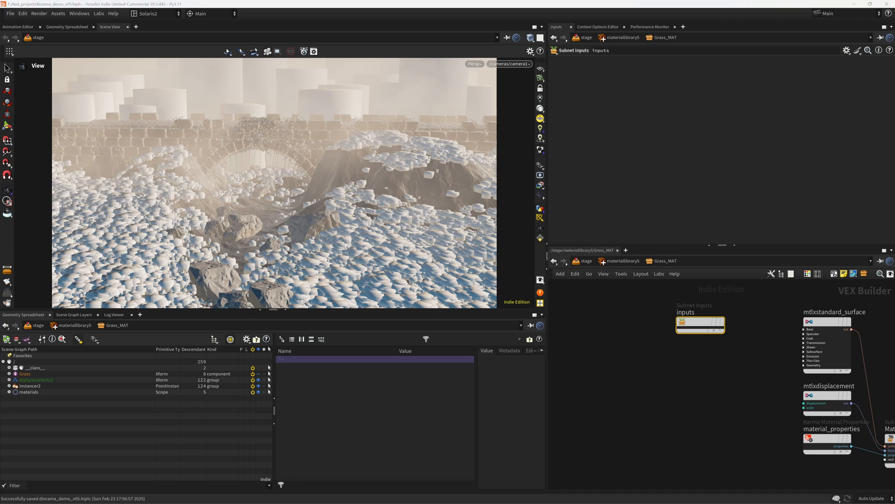
scroll(625, 359, up, 2)
key(Tab)
text(image)
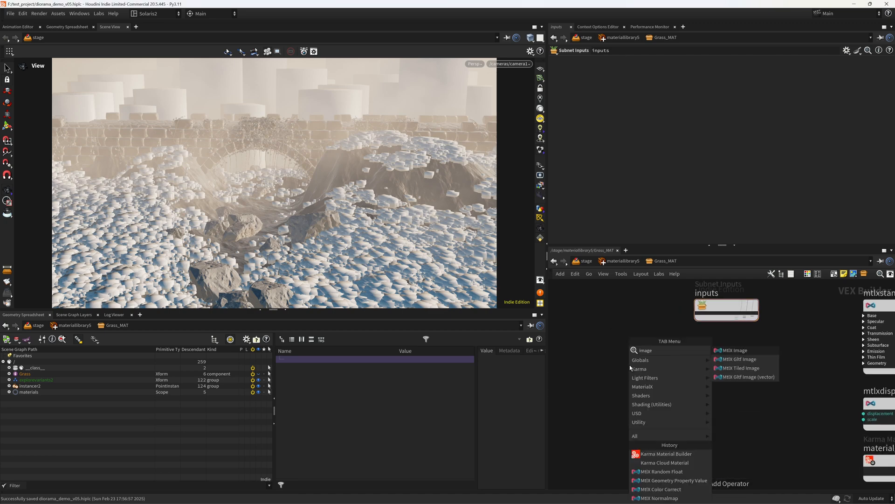
key(Return)
click(629, 364)
click(631, 74)
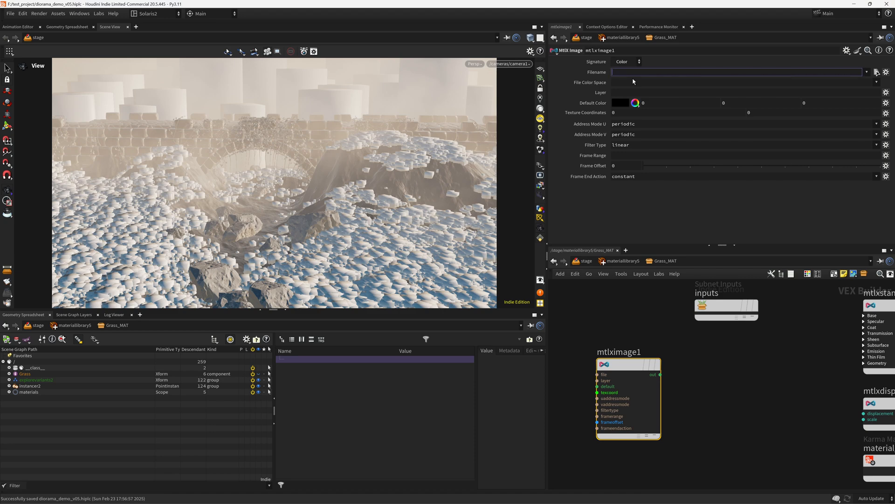
key(ctrl+v)
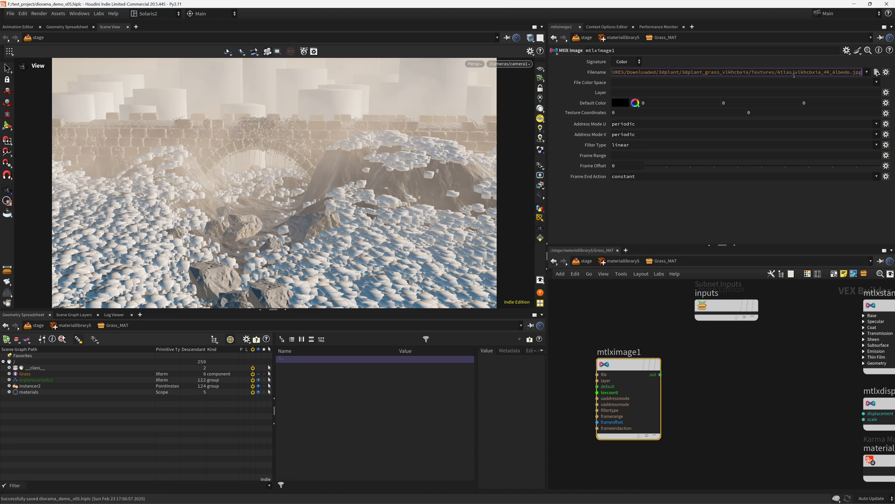
key(Return)
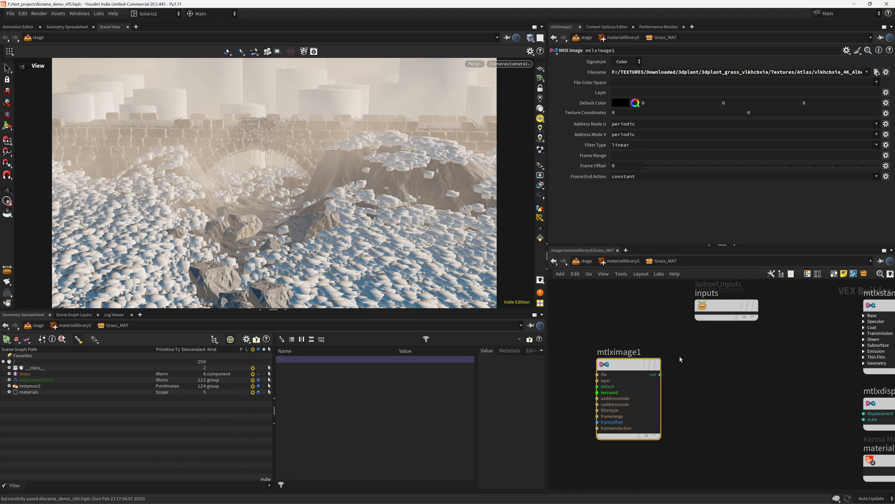
- Connect the albedo image's output to the base color input of mtlxstandard_surface
middle_drag(680, 359, 614, 369)
click(594, 384)
click(806, 328)
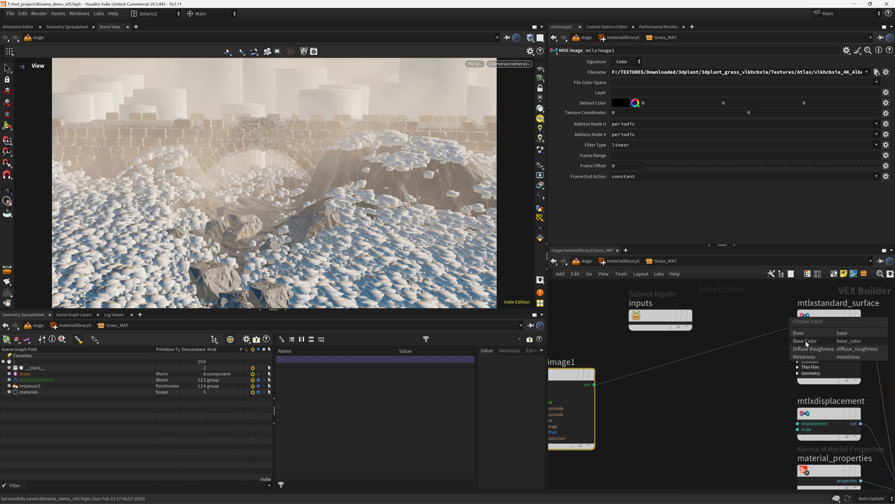
click(806, 344)
- Insert a MtlX Color Correct node on the wire between the albedo image and the standard surface
middle_drag(660, 405, 715, 381)
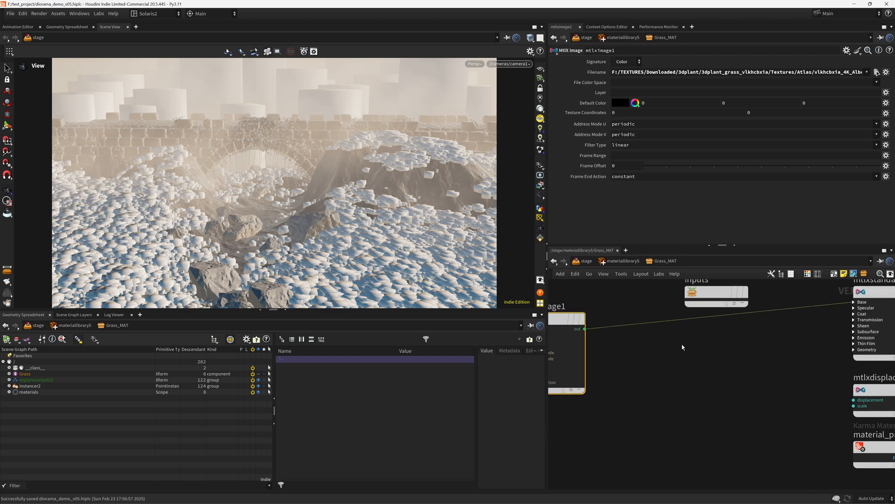
click(688, 367)
key(Tab)
text(colorc)
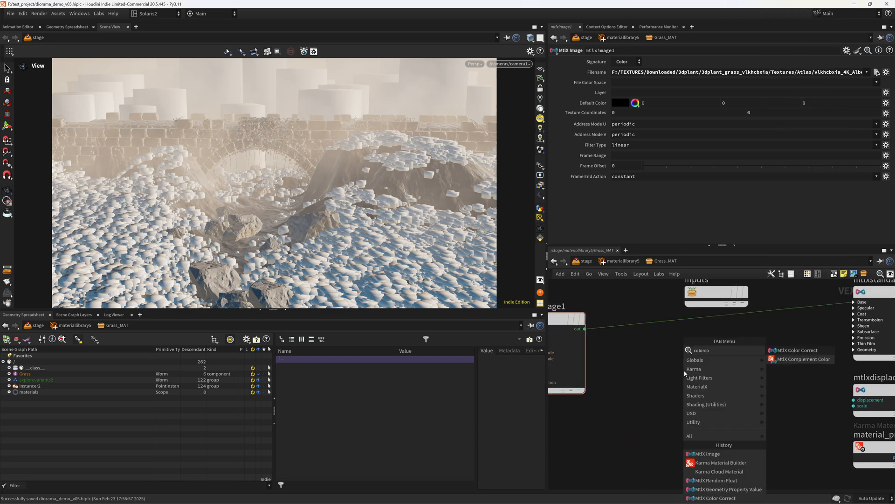
key(Return)
click(685, 374)
drag(682, 378, 690, 328)
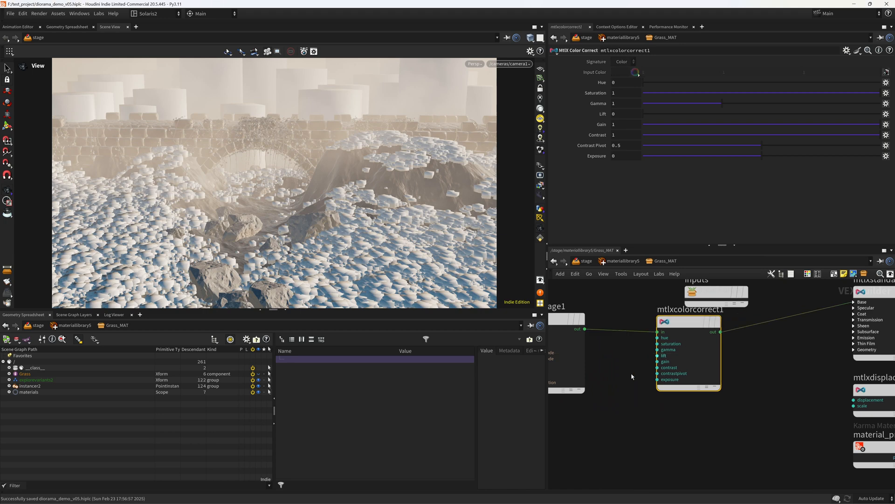
- Duplicate the albedo image node, set the copy's signature to Float and load vlkhcbxia_4K_Roughness.jpg
scroll(647, 406, down, 1)
middle_drag(647, 405, 680, 374)
alt+drag(607, 306, 611, 411)
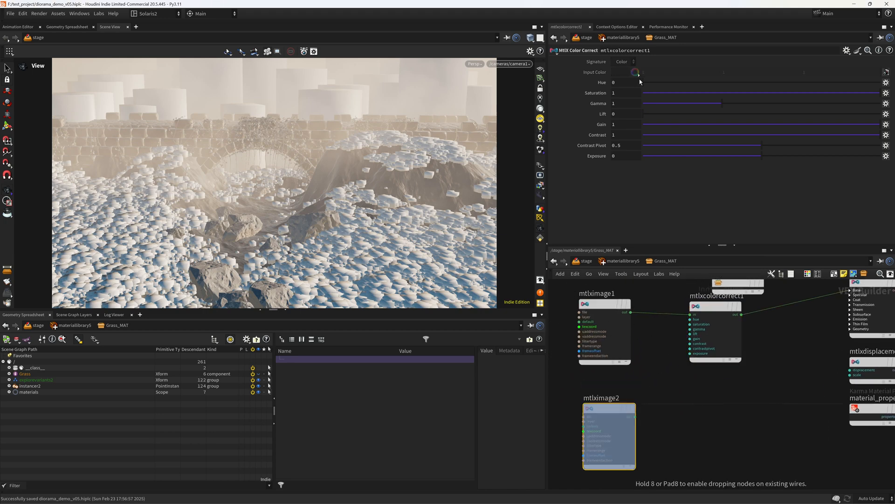
click(628, 62)
click(628, 70)
click(877, 72)
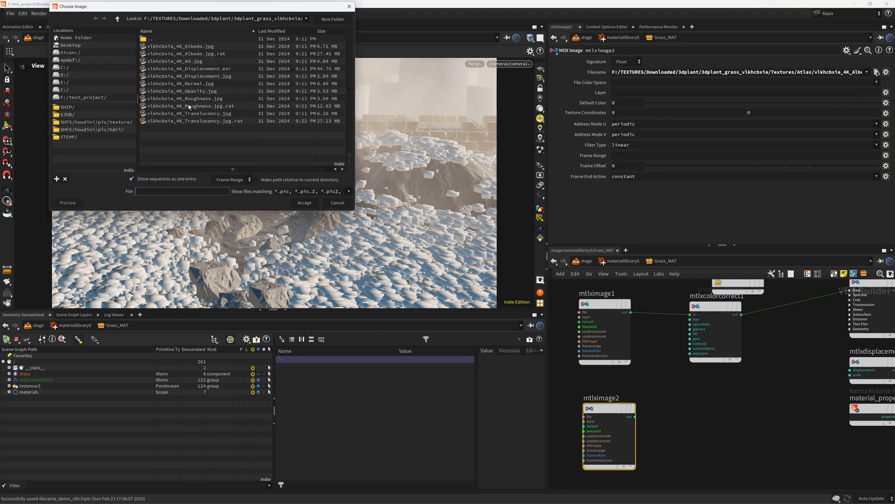
double_click(210, 101)
- Connect the roughness image's output to the standard surface's specular roughness input
click(636, 417)
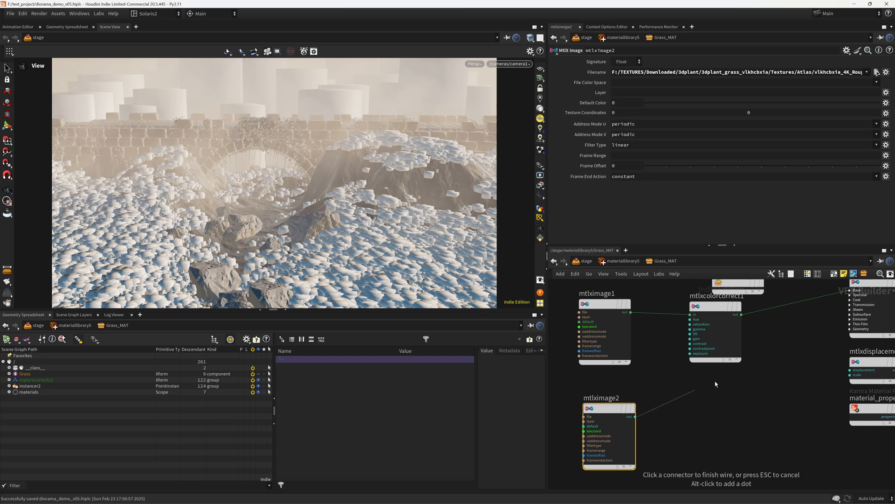
click(847, 293)
click(851, 329)
- Duplicate the albedo image node again below the roughness image and load vlkhcbxia_4K_Translucency.jpg into the copy
middle_drag(679, 441, 706, 404)
scroll(706, 387, down, 1)
scroll(710, 385, down, 1)
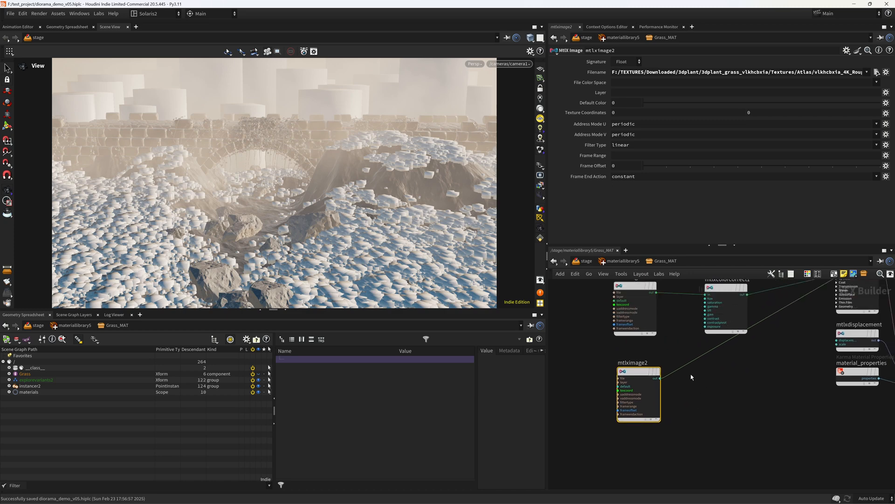
alt+drag(636, 287, 642, 456)
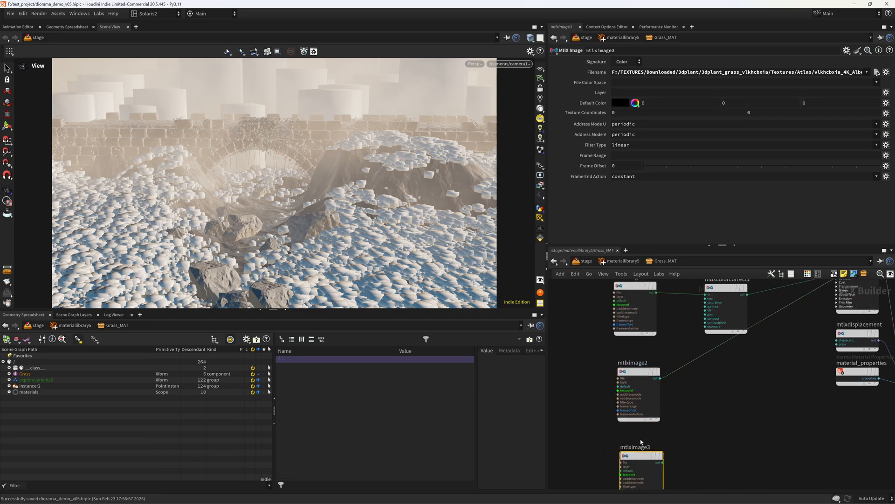
click(877, 72)
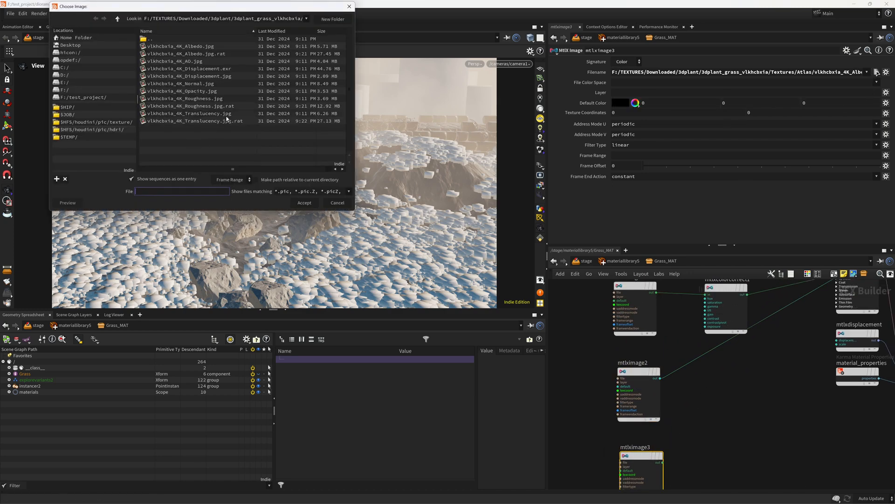
double_click(191, 114)
- Connect the translucency image's output to the subsurface color input of mtlxstandard_surface
middle_drag(692, 439, 659, 412)
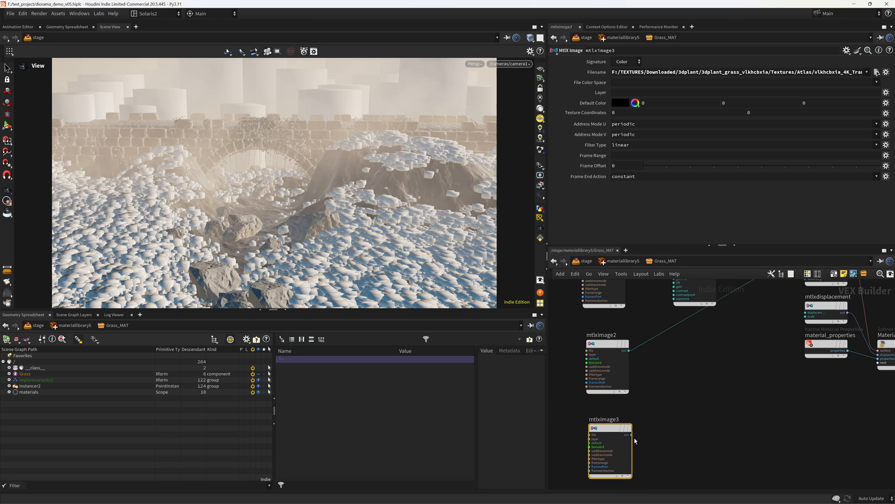
click(632, 436)
middle_drag(775, 308, 696, 381)
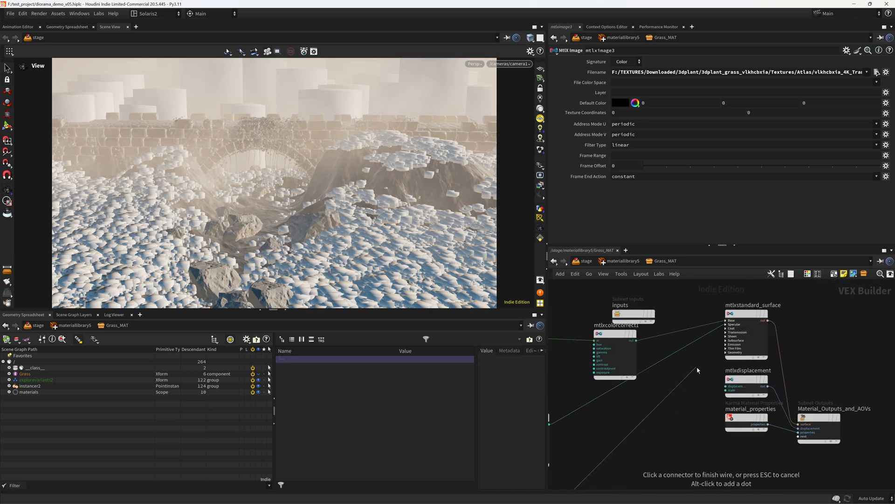
click(725, 341)
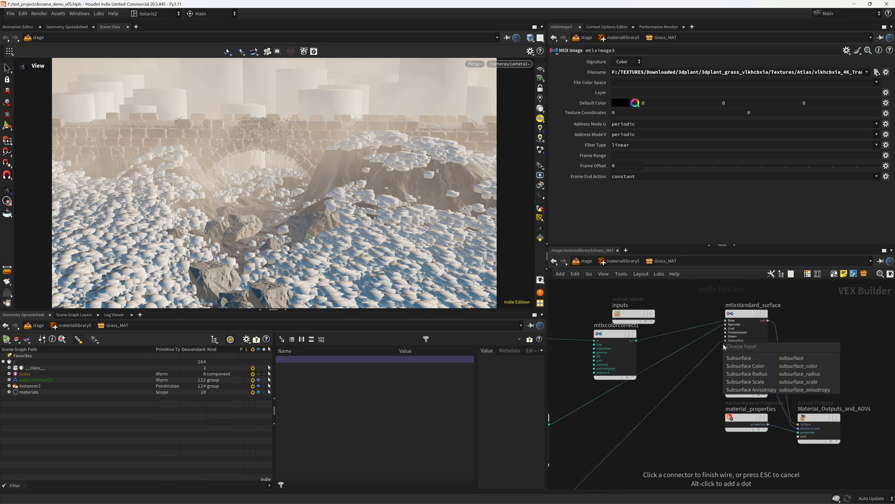
click(746, 366)
- Set the standard surface's subsurface amount to 0.6 and enable Thin Walled in its geometry settings
click(747, 313)
click(621, 170)
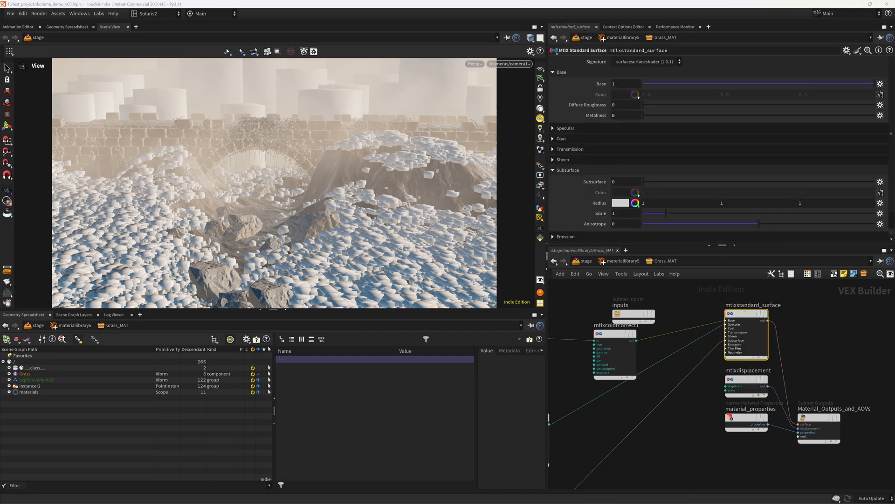
drag(627, 182, 491, 191)
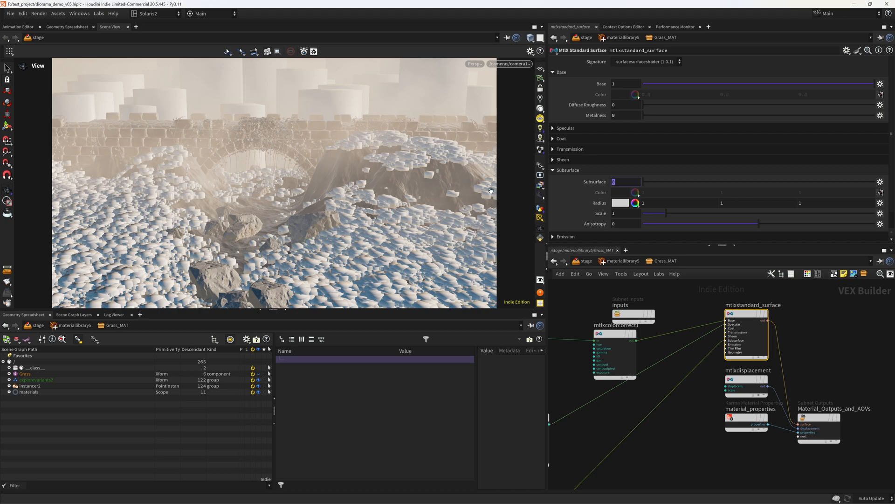
text(.6)
key(Return)
click(606, 169)
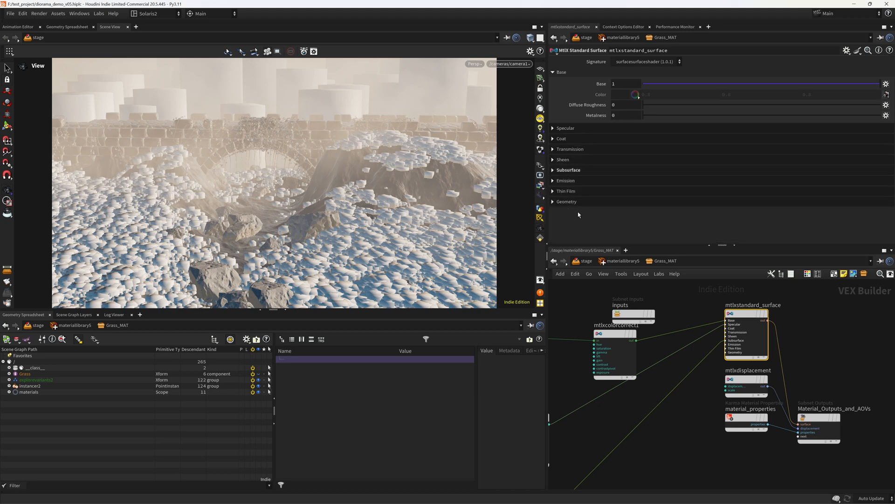
click(606, 202)
click(628, 224)
- Delete the unused inputs node and move the albedo image and its color correct node up to tidy the network
scroll(692, 432, down, 2)
middle_drag(692, 432, 727, 445)
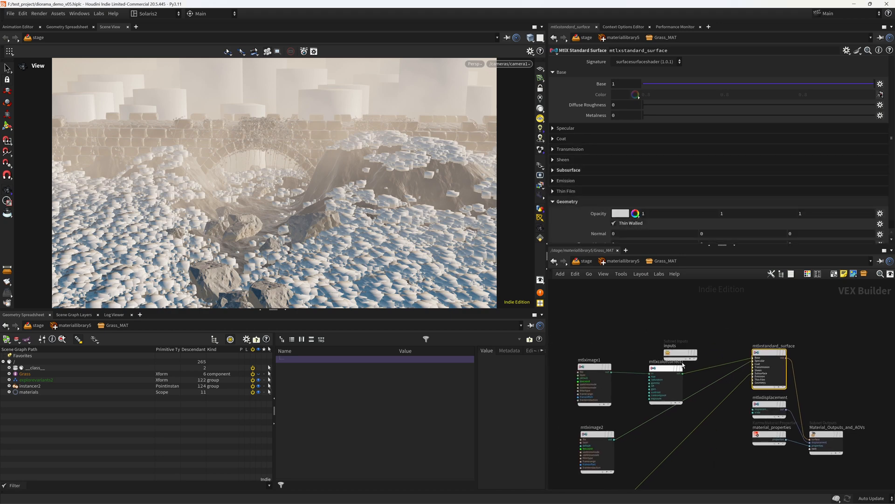
drag(685, 352, 686, 336)
click(686, 336)
key(Delete)
drag(671, 372, 676, 351)
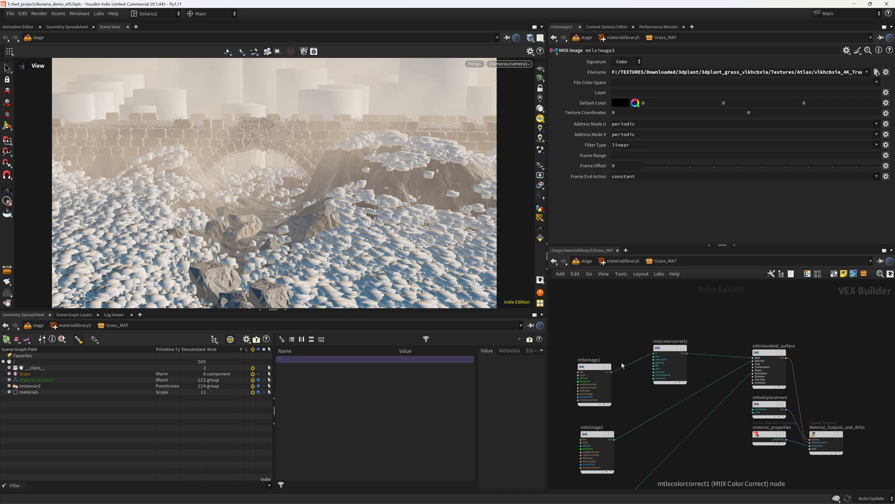
drag(588, 372, 586, 350)
middle_drag(627, 385, 619, 291)
middle_drag(650, 330, 634, 366)
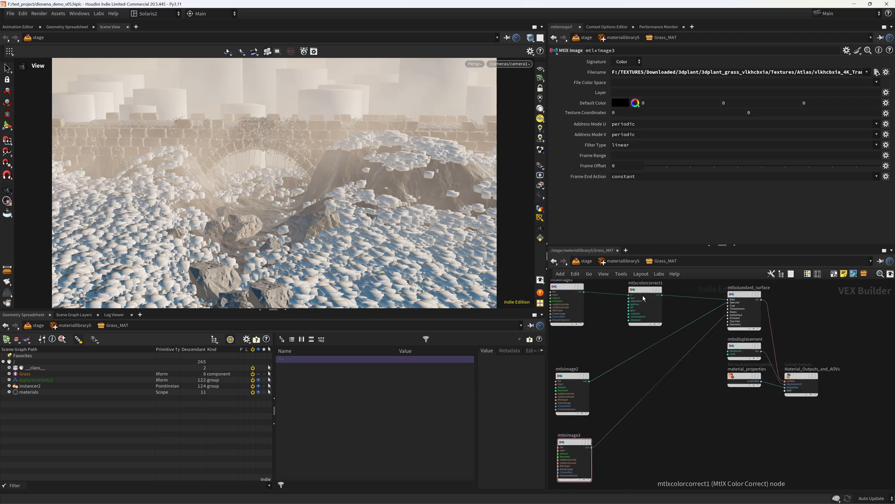
- Duplicate the color correct node and wire the copy between the translucency image and the standard surface's subsurface color
alt+drag(641, 295, 664, 434)
drag(592, 448, 653, 435)
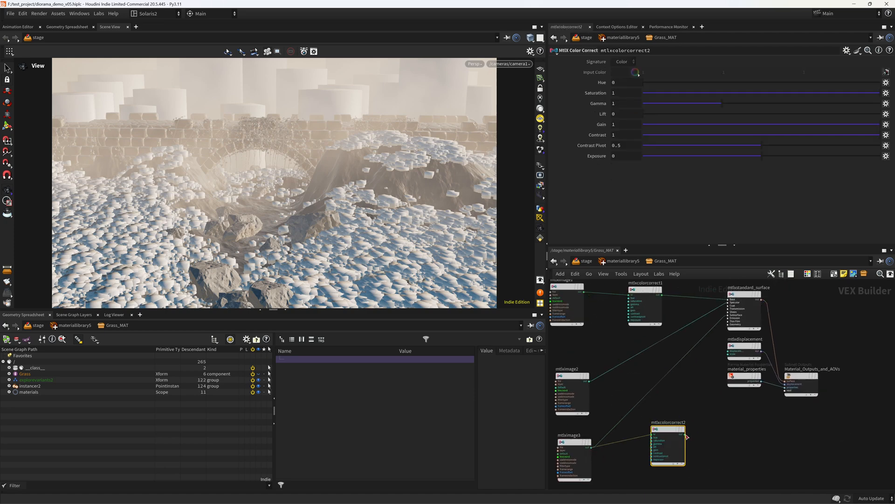
click(683, 433)
click(728, 316)
click(747, 340)
click(729, 315)
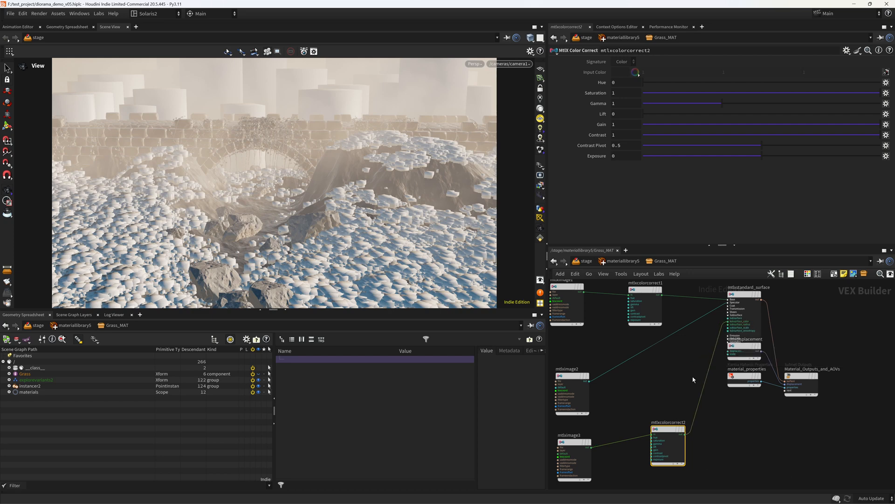
middle_drag(651, 395, 669, 401)
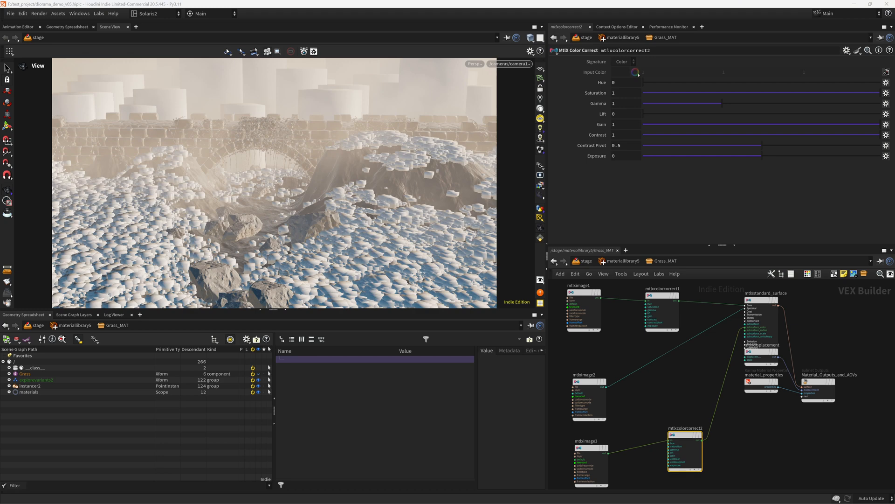
- Set the exposure of the albedo's color correct node to 2
click(654, 293)
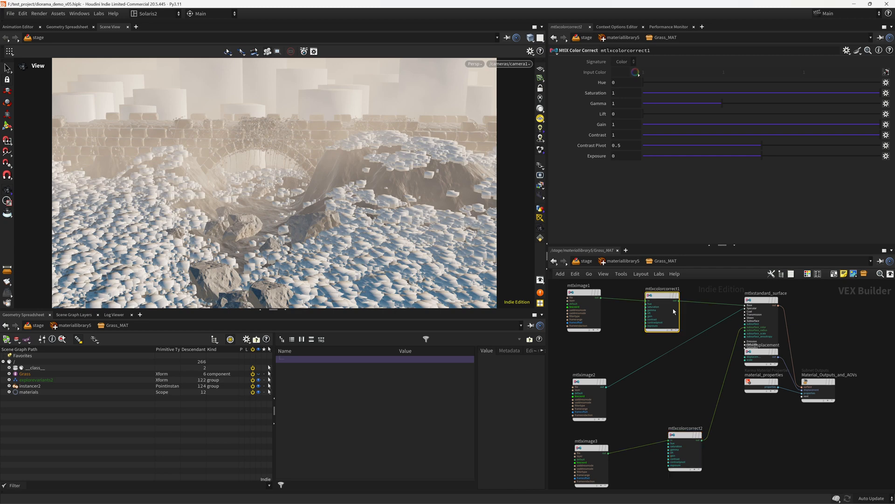
click(625, 155)
text(2)
key(Tab)
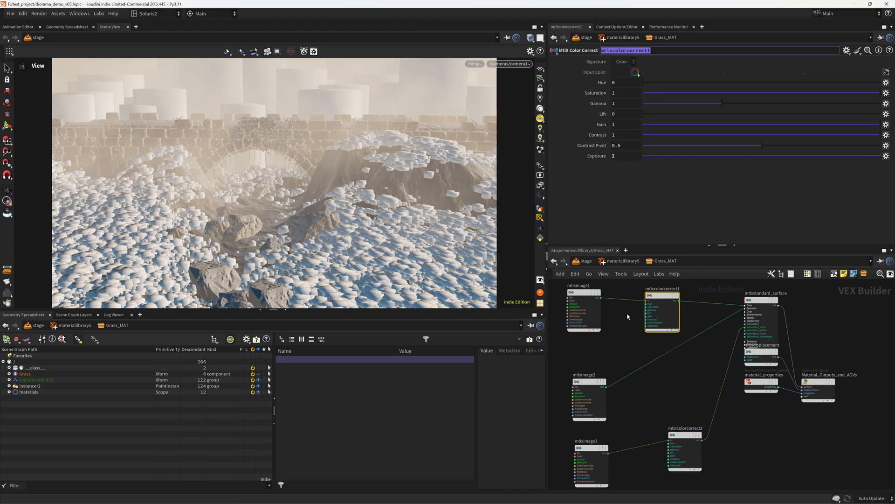
- Set the exposure of the translucency's color correct node to 2.5
middle_drag(677, 389, 666, 340)
click(670, 386)
drag(622, 157, 519, 177)
text(2.)
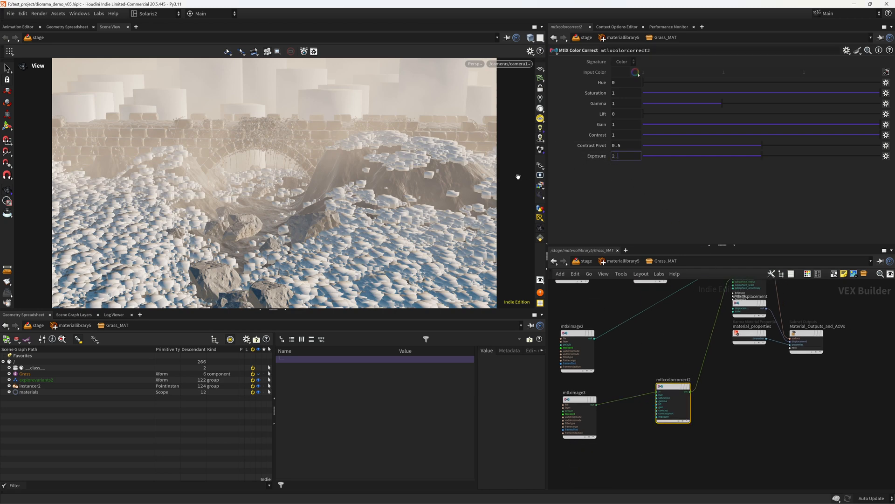
text(5)
key(Return)
- Return to the stage network, save the scene and display the karmarendersettings output
click(586, 261)
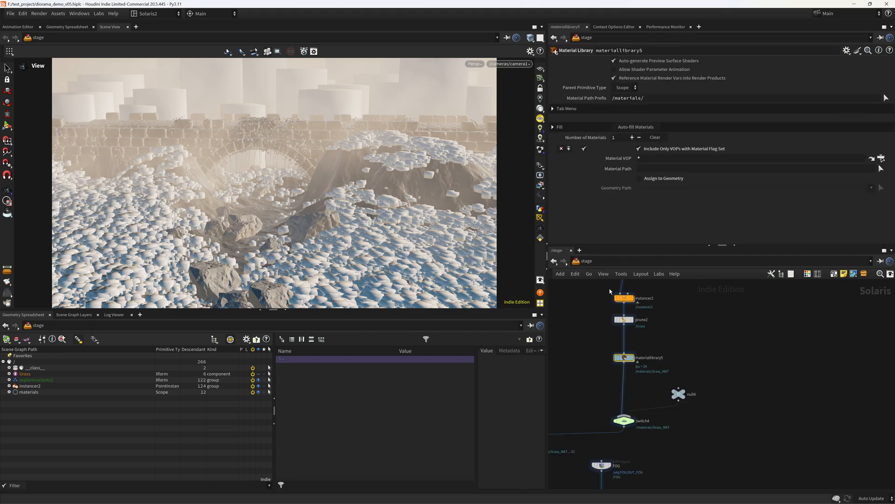
key(ctrl+s)
middle_drag(666, 456, 683, 314)
click(620, 357)
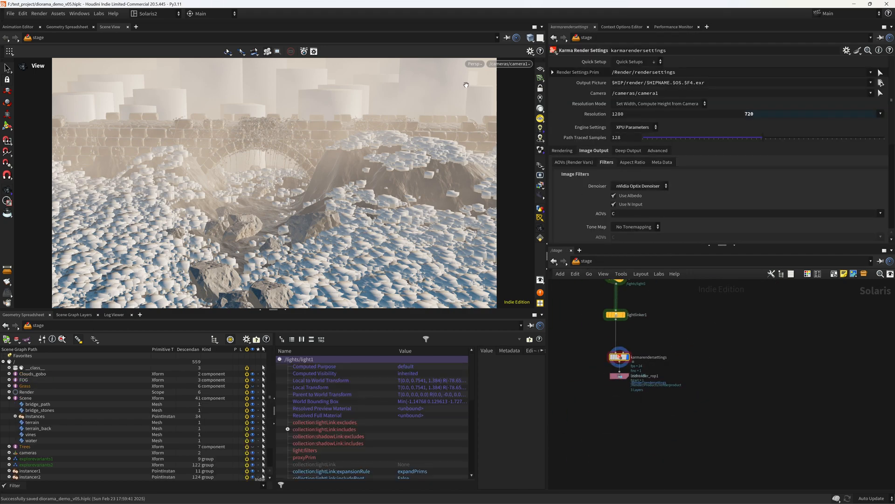
click(473, 64)
click(478, 113)
key(d)
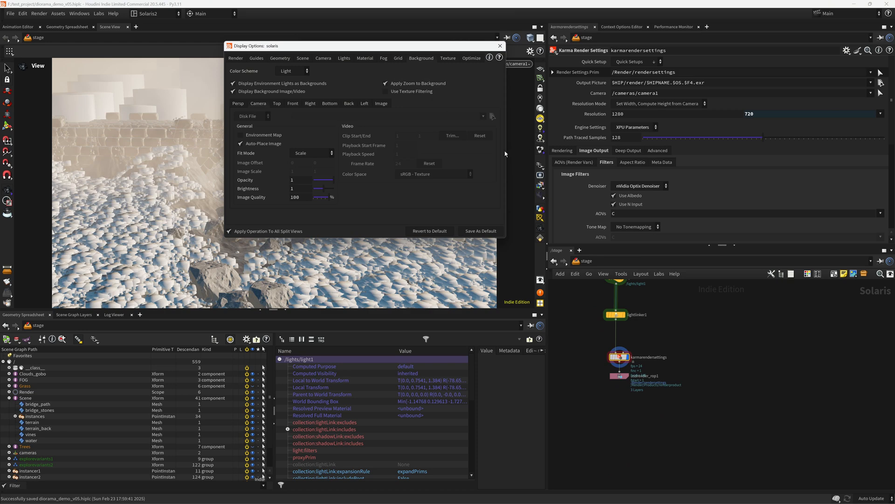
click(500, 45)
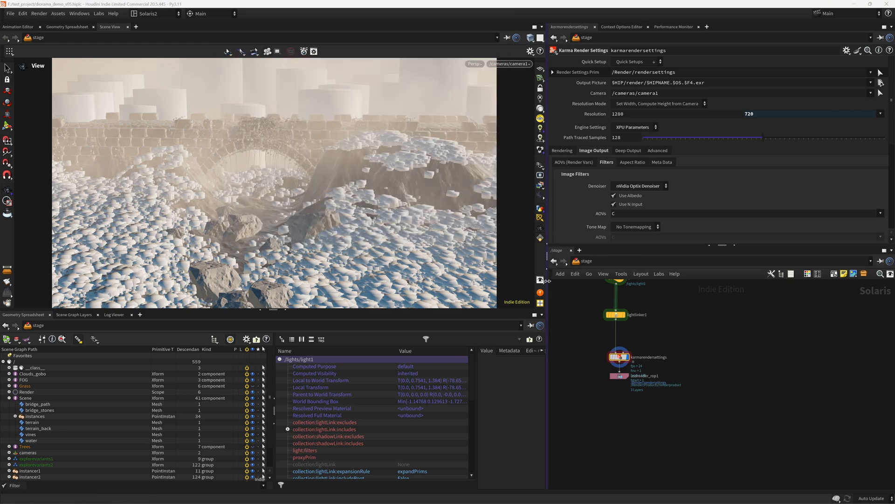
- Narrow the viewport pane to give the parameter and network panes more width, and save the scene
drag(547, 280, 420, 280)
key(ctrl+s)
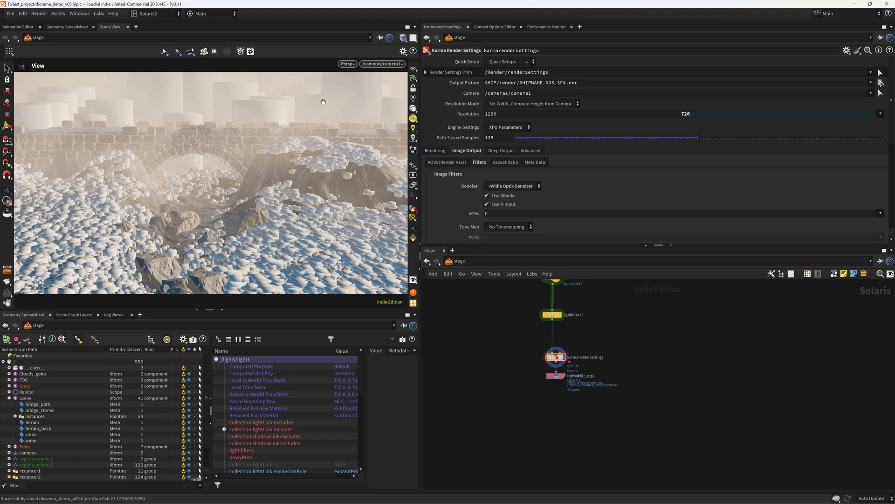
- Render the camera1 view with Karma XPU
click(347, 64)
click(371, 112)
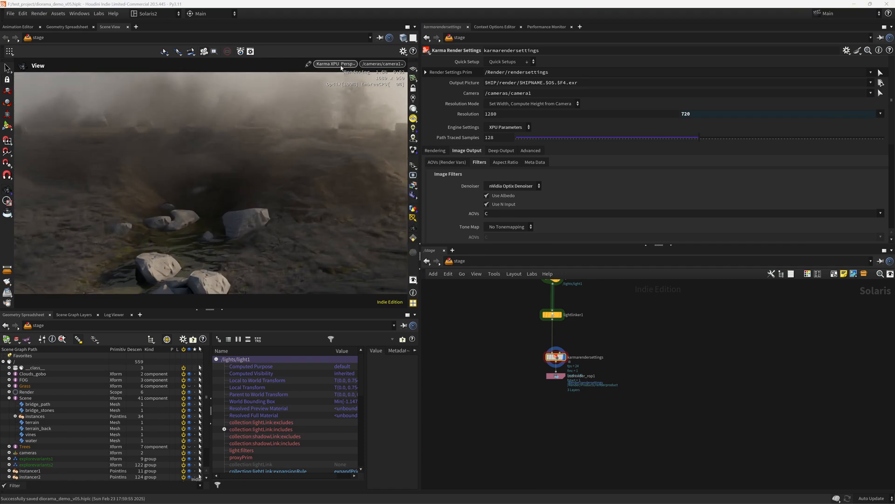
- Auto-fill materiallibrary5 with Grass_MAT and assign it to geometry using the path *
middle_drag(519, 316, 466, 487)
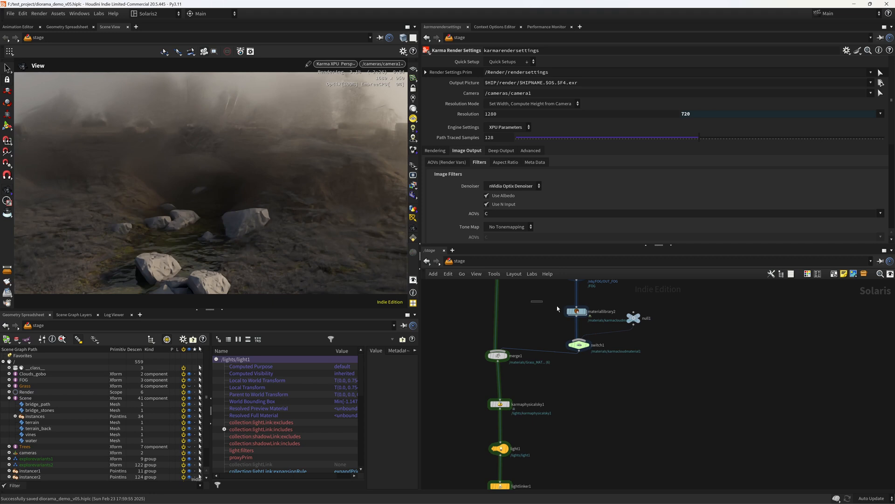
drag(557, 306, 587, 316)
middle_drag(538, 312, 547, 402)
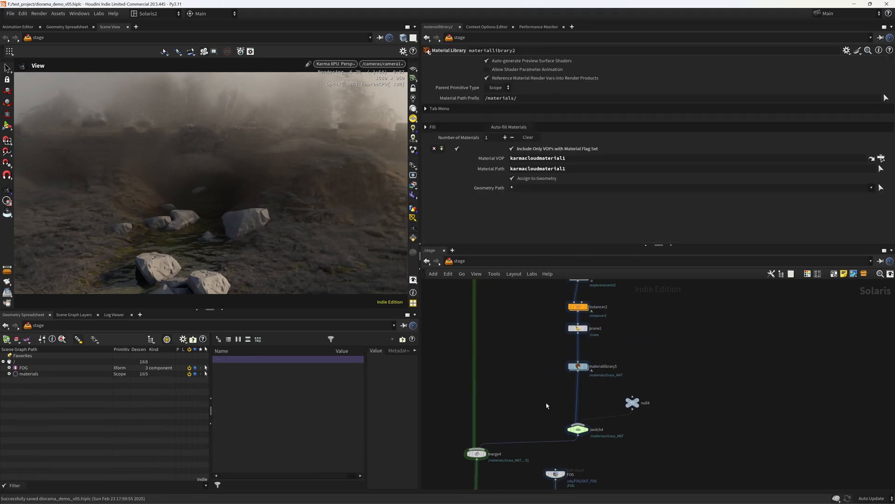
click(577, 366)
click(508, 128)
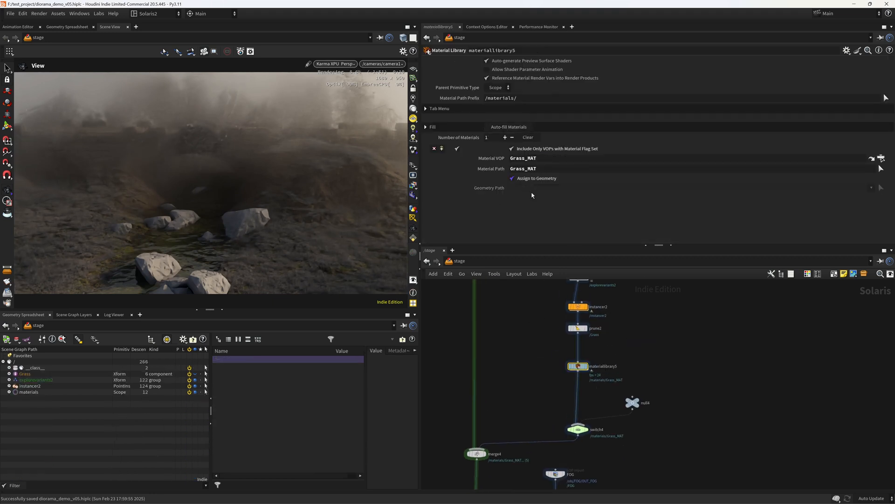
click(512, 179)
click(534, 189)
text(*)
key(Return)
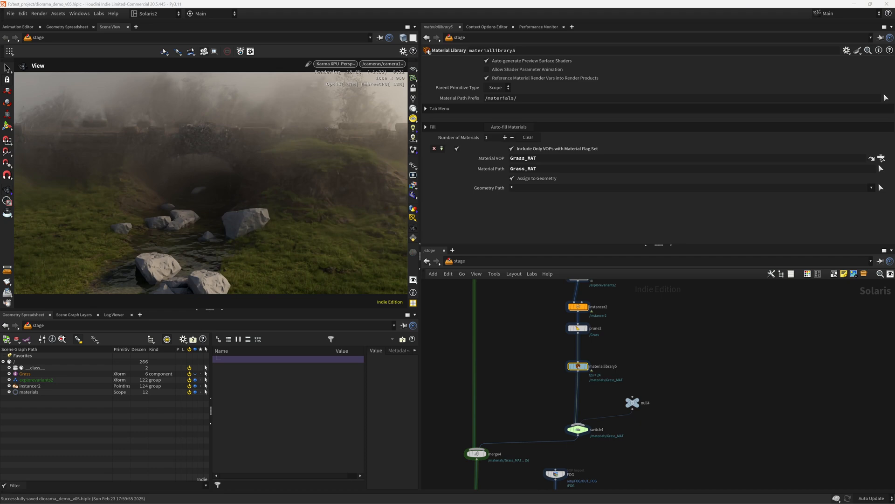
- Switch the viewport renderer back to Houdini VK and open the Grass_MAT network inside materiallibrary5
click(335, 64)
click(351, 99)
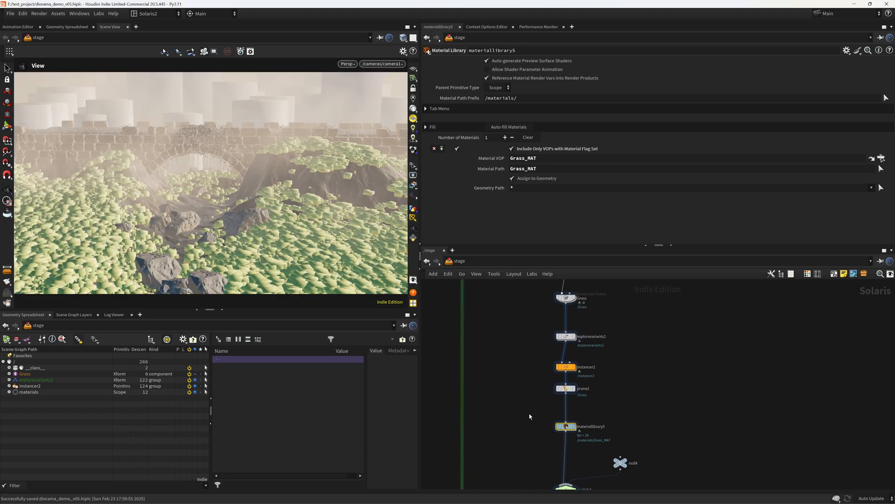
double_click(565, 381)
double_click(595, 383)
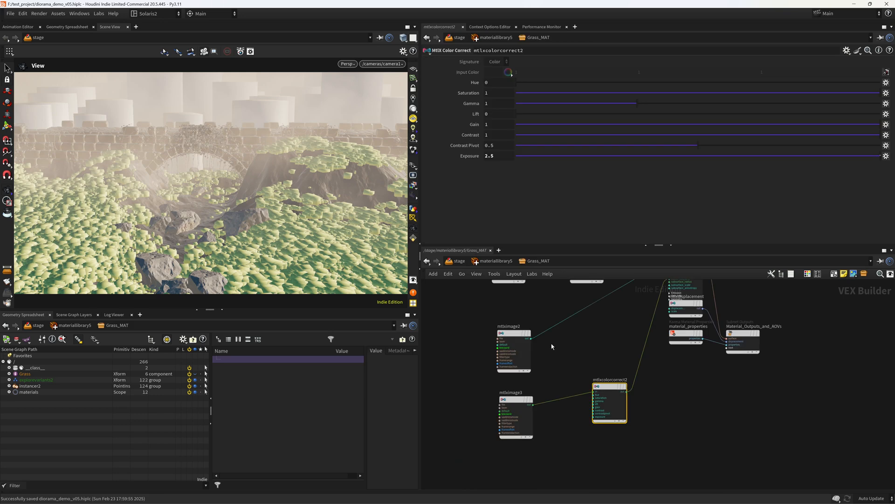
- Add a MtlX Geometry Property Value node reading the geomprop seed, placed to the left of the image nodes
middle_drag(551, 345, 641, 414)
click(513, 379)
key(Tab)
text(geop)
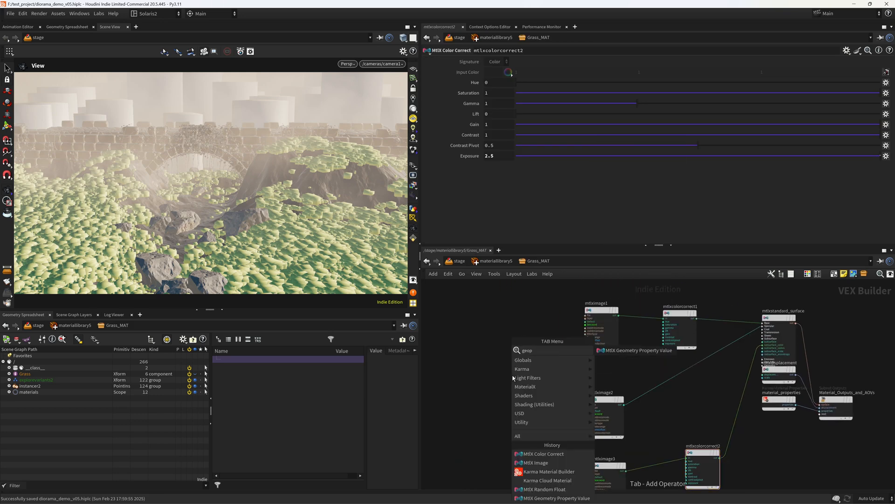
key(Return)
click(512, 378)
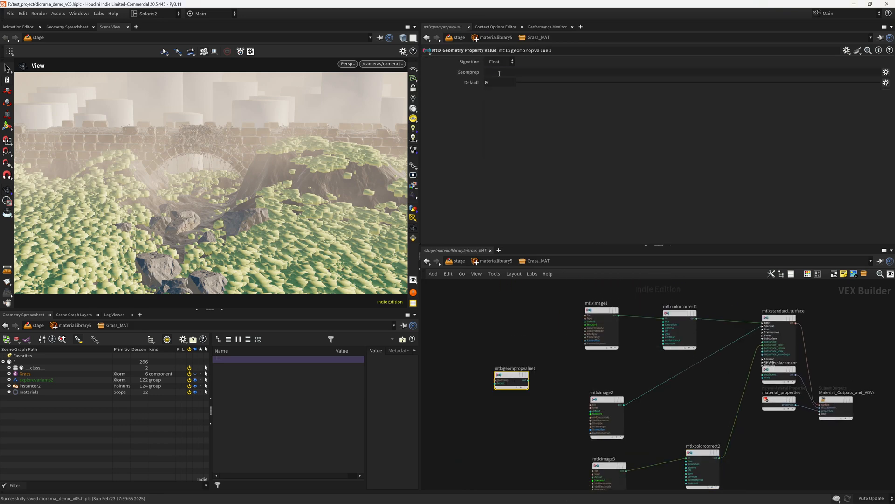
click(499, 71)
text(seed)
key(Return)
drag(505, 375, 468, 375)
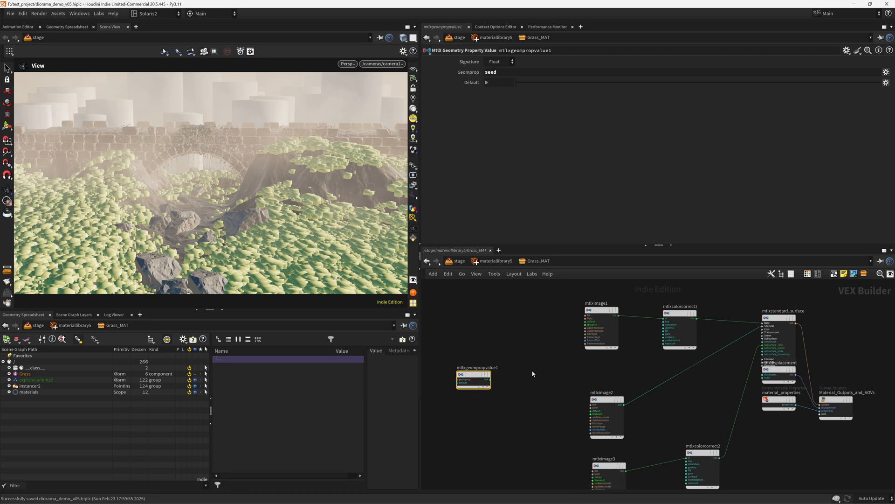
- Add a MtlX Random Float node and feed the geometry property value's output into its in input
key(Tab)
text(ran)
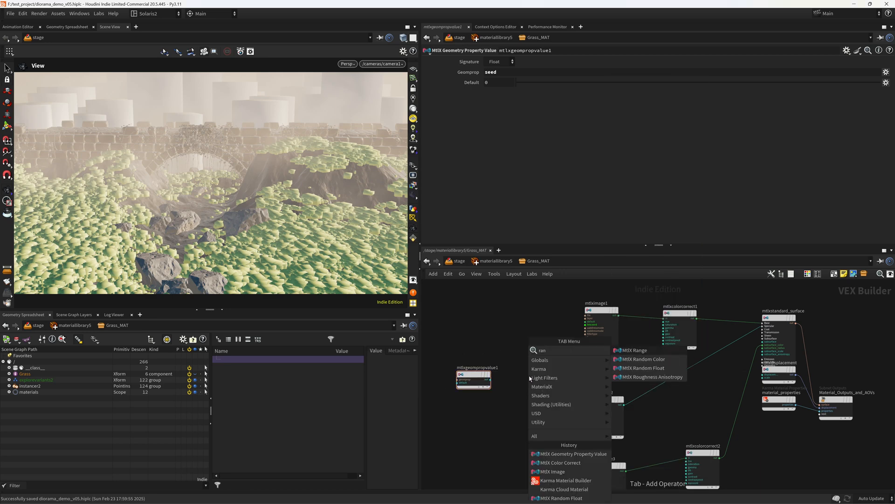
text(flo)
key(Return)
click(530, 377)
right_drag(483, 415, 492, 404)
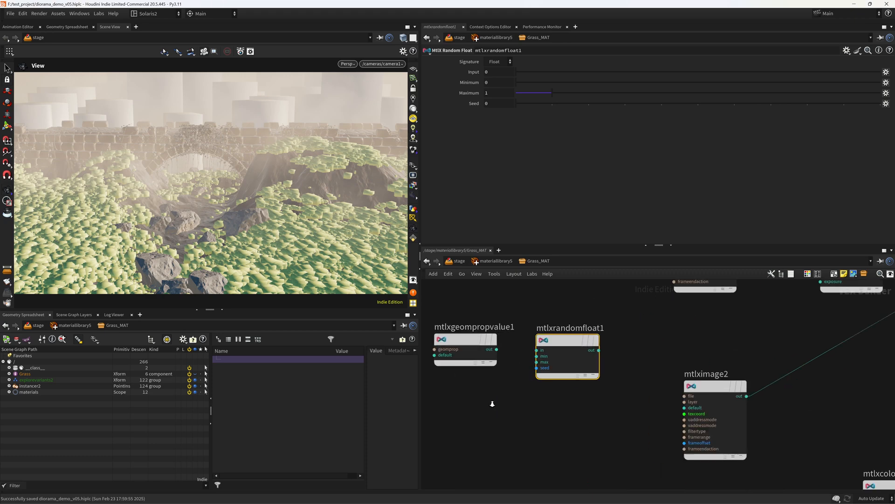
drag(497, 350, 537, 350)
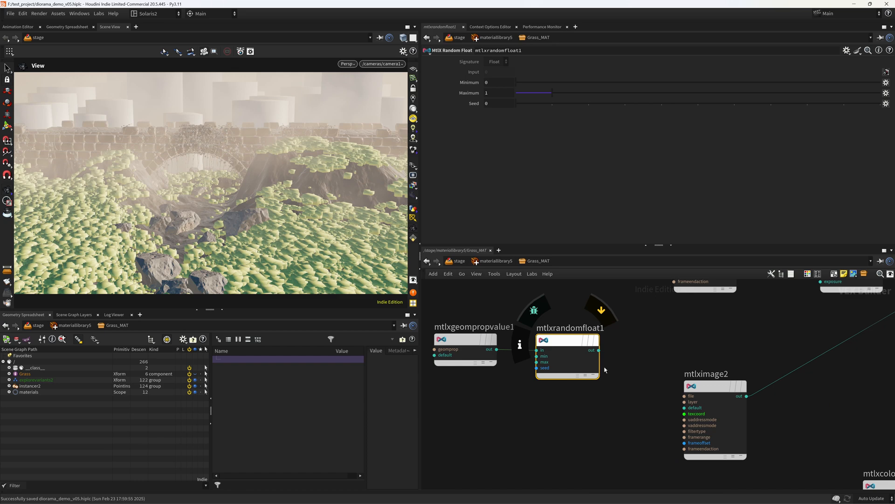
- Connect the random float's output to the hue inputs of both color correct nodes
middle_drag(603, 350, 557, 375)
click(553, 374)
middle_drag(678, 355, 629, 316)
click(526, 333)
middle_drag(589, 468, 484, 356)
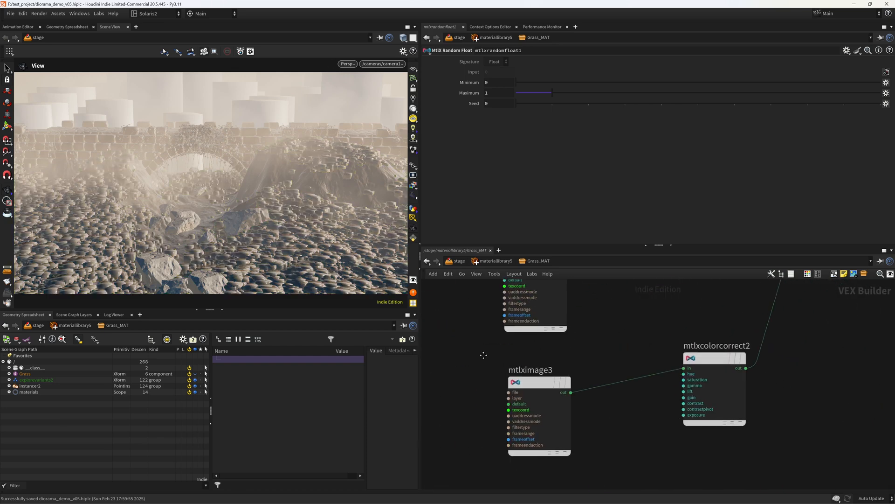
middle_drag(471, 317, 437, 340)
click(488, 369)
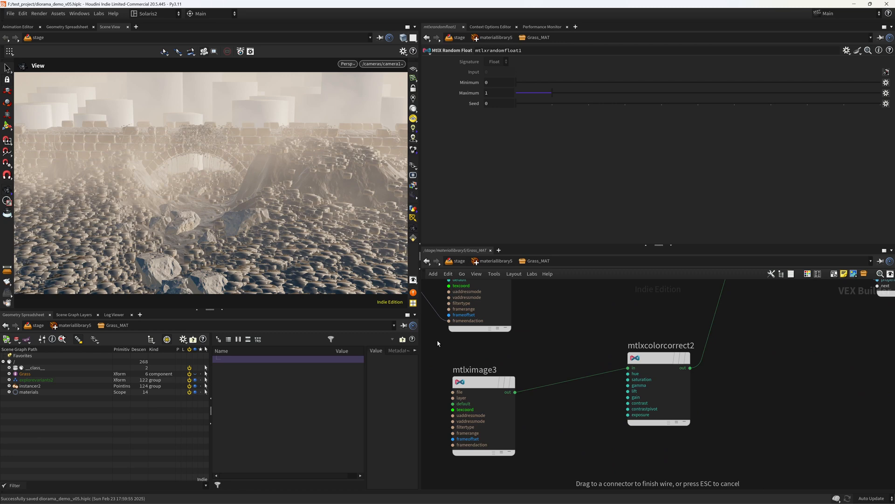
click(625, 379)
key(h)
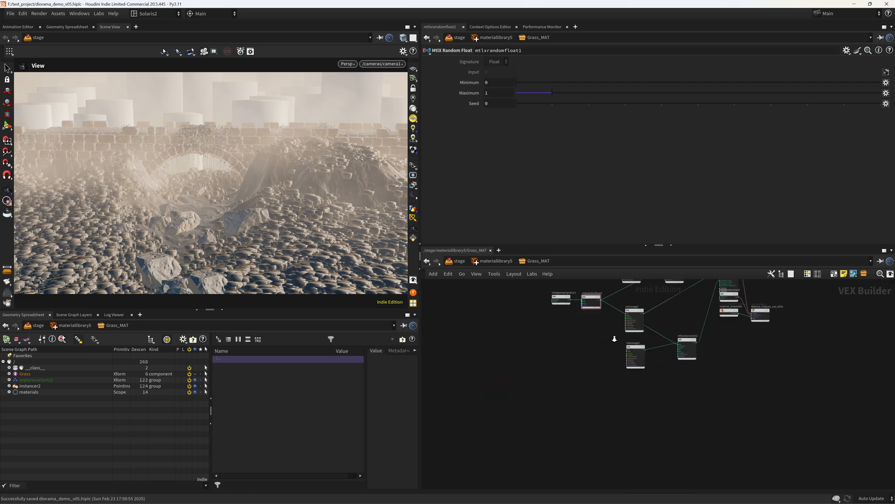
- Render the viewport with Karma XPU to preview the random hue variation on the grass
click(347, 63)
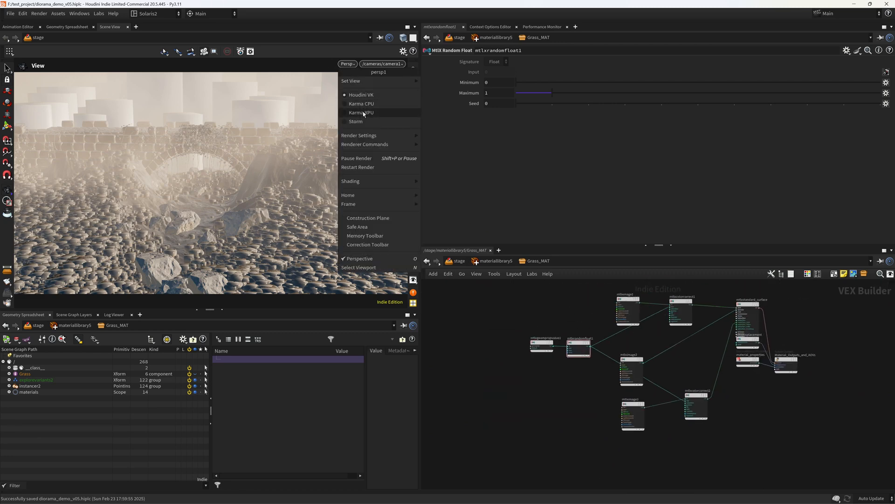
click(369, 113)
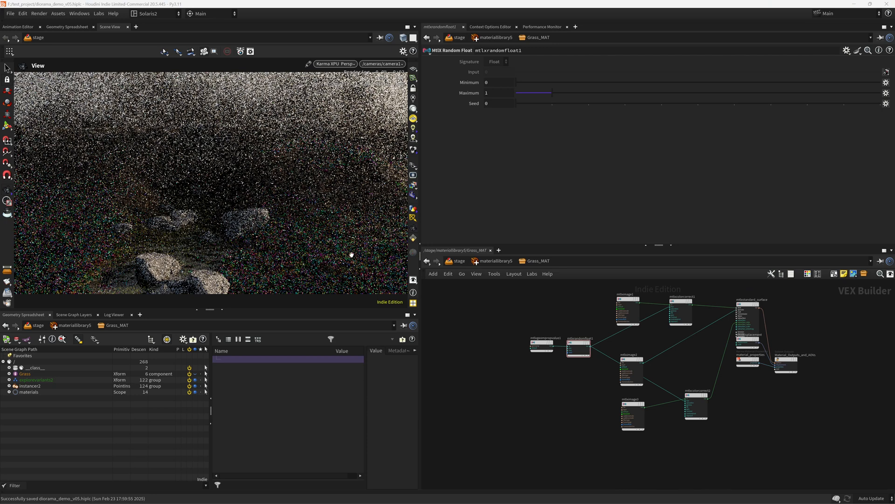
scroll(589, 342, up, 5)
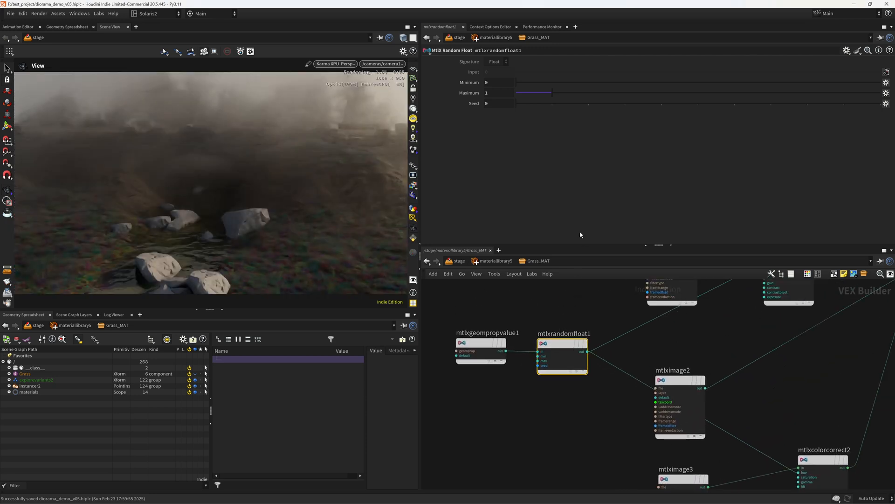
- Set the random float's minimum to 0.9
click(499, 84)
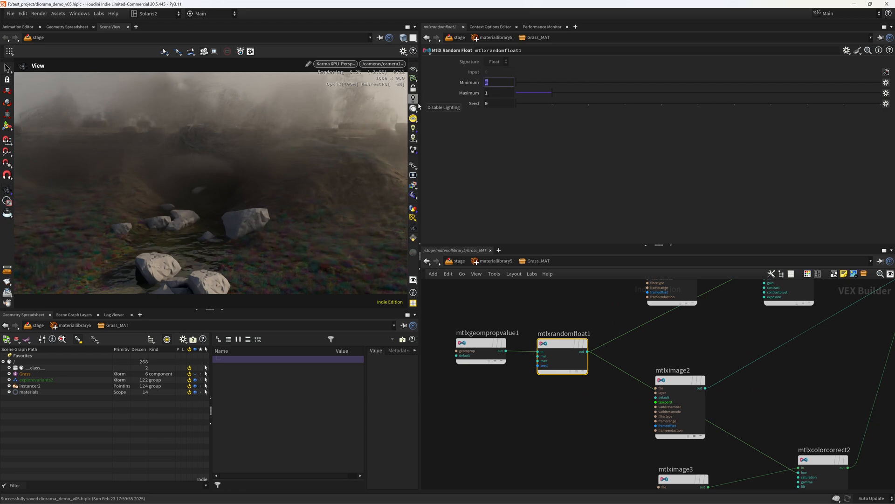
text(.9)
key(Tab)
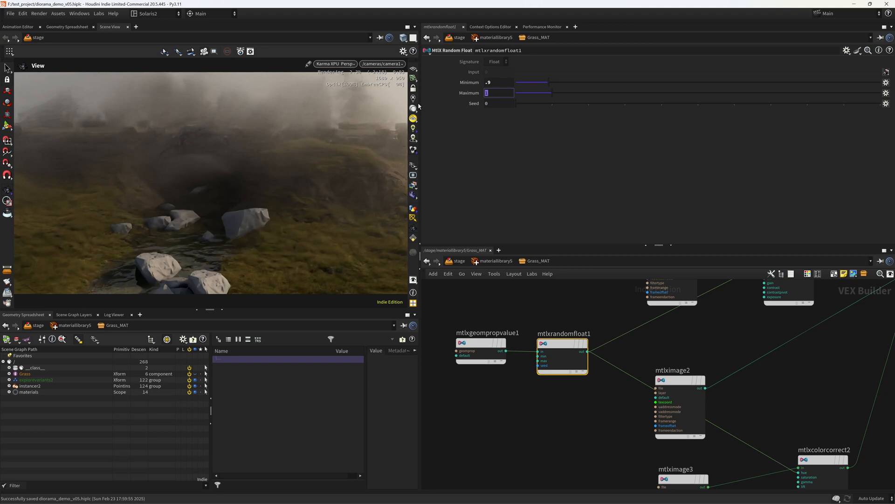
- Set the random float's minimum to 0.95 and its maximum to 1.05
key(shift+Tab)
text(.95)
key(Return)
key(Tab)
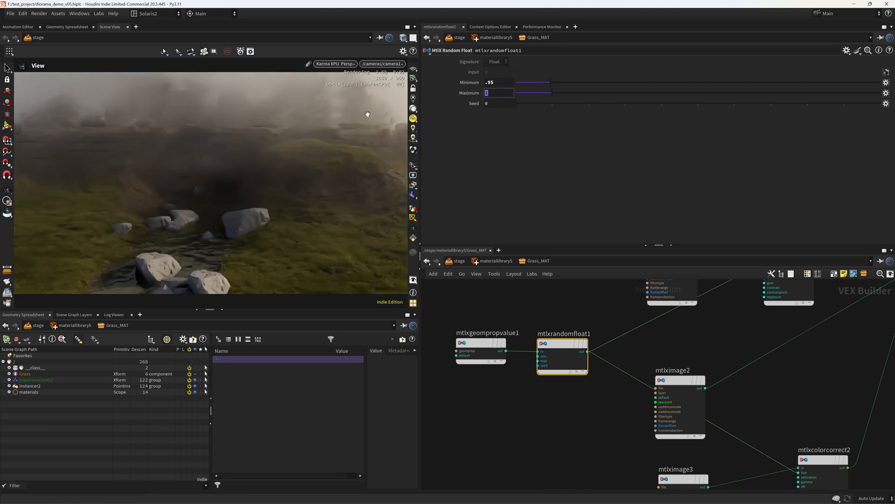
text(1.05)
key(Return)
drag(496, 93, 497, 129)
key(Return)
- Return to the stage network, switch the viewport to Houdini VK and save the scene
key(u)
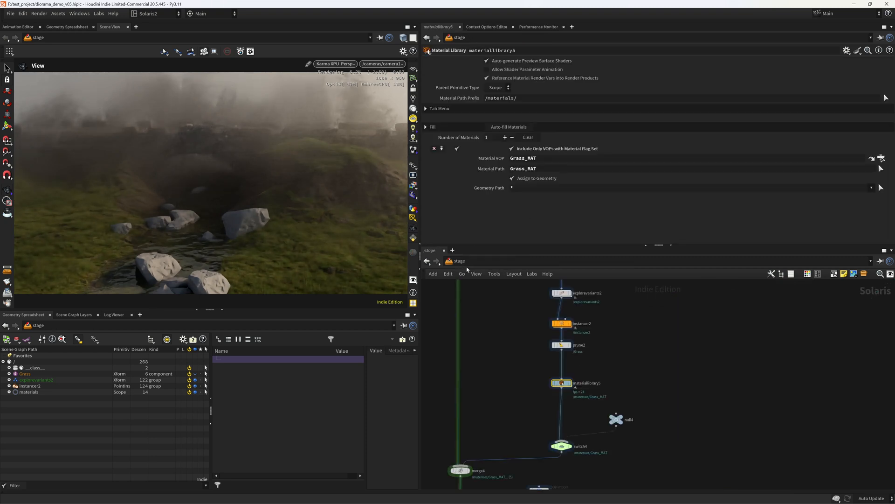
scroll(514, 365, down, 5)
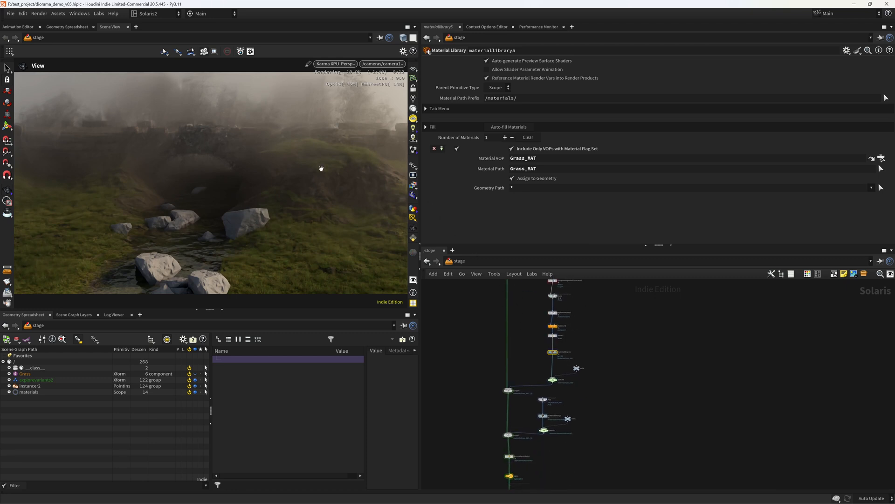
click(334, 63)
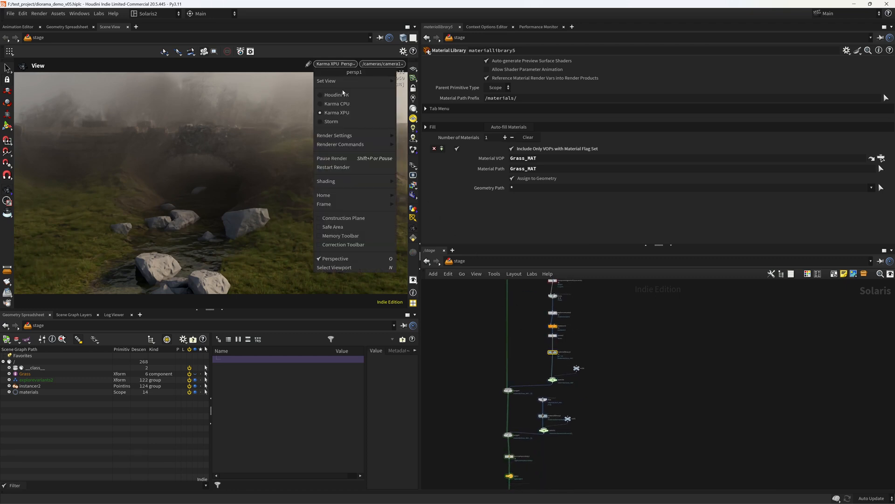
click(340, 97)
key(ctrl+s)
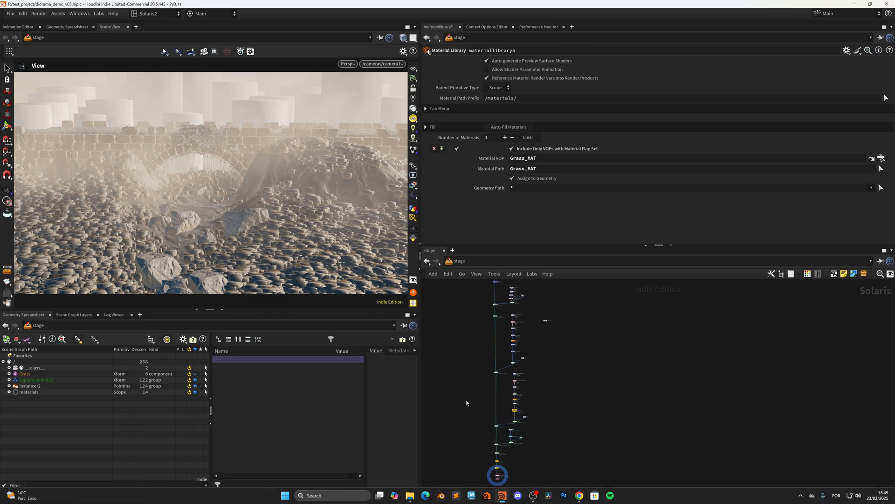
- Open the trees branch's materiallibrary3 and add a Karma Material Builder inside it
scroll(467, 392, up, 2)
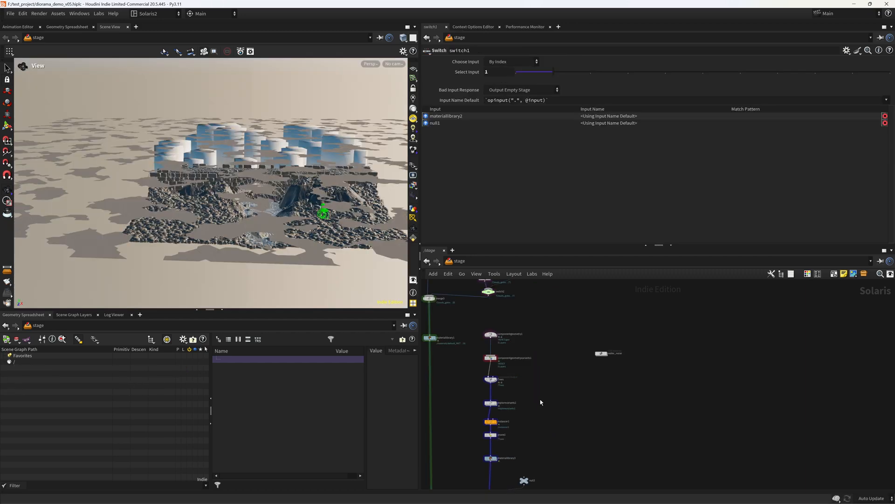
middle_drag(541, 402, 580, 359)
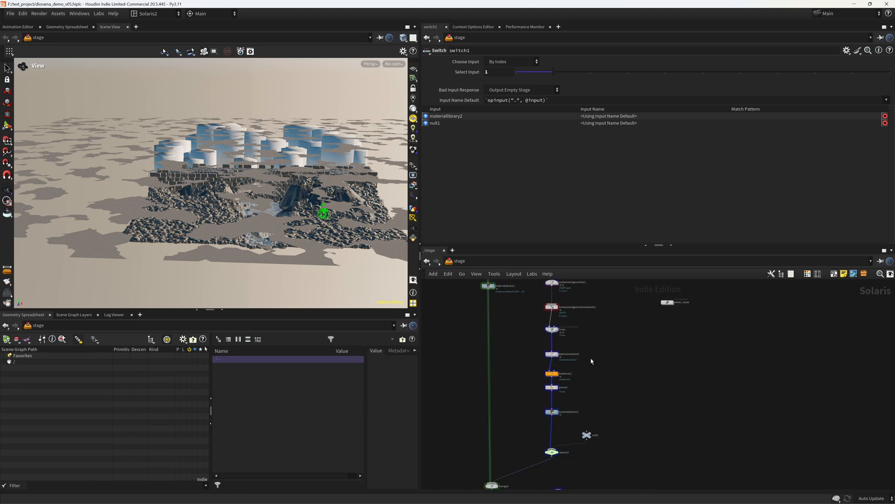
scroll(592, 360, up, 2)
middle_drag(597, 358, 613, 323)
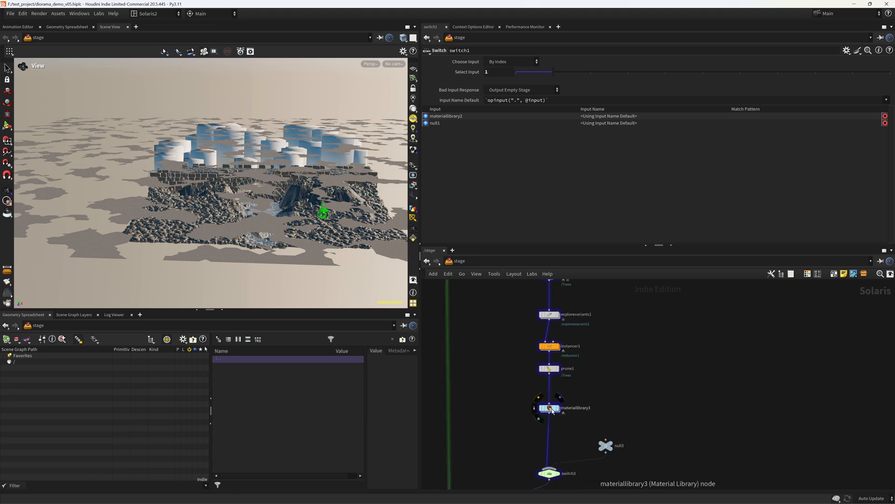
double_click(550, 408)
key(Tab)
text(kam)
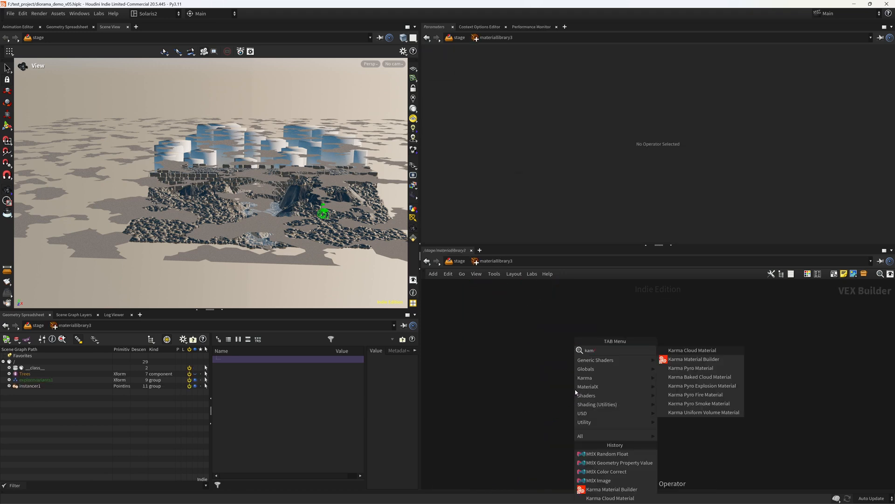
key(Down)
key(Return)
click(574, 384)
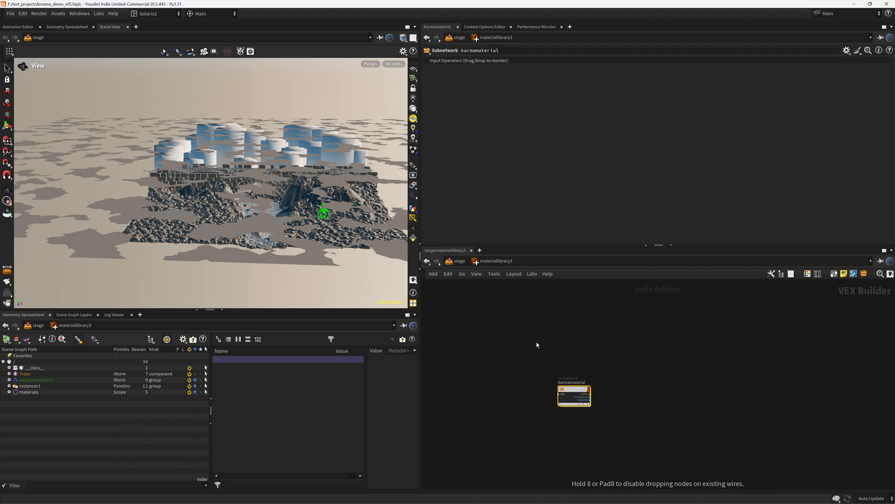
- Rename the new Karma material as Tree_leaves_MAT and open its network
double_click(575, 384)
text(Tree_leav)
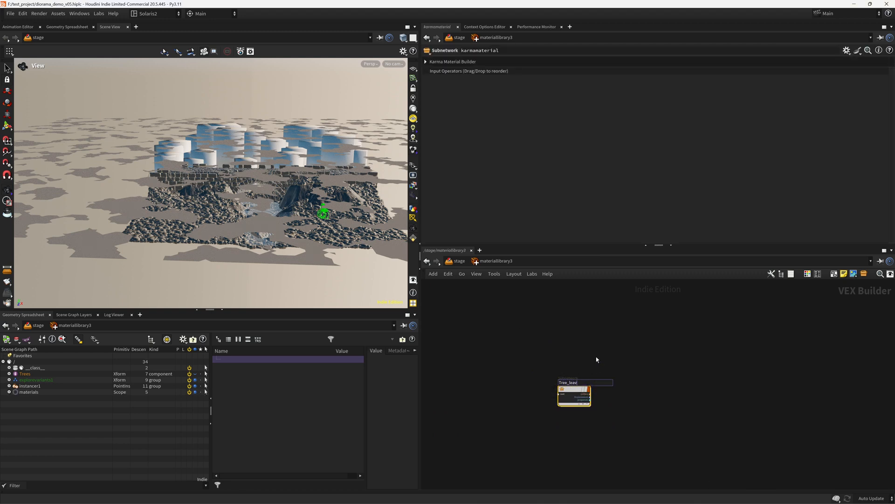
text(es_MAT)
key(Return)
key(i)
- Delete the unused input node and add a MtlX Image node to the left of the standard surface
key(Delete)
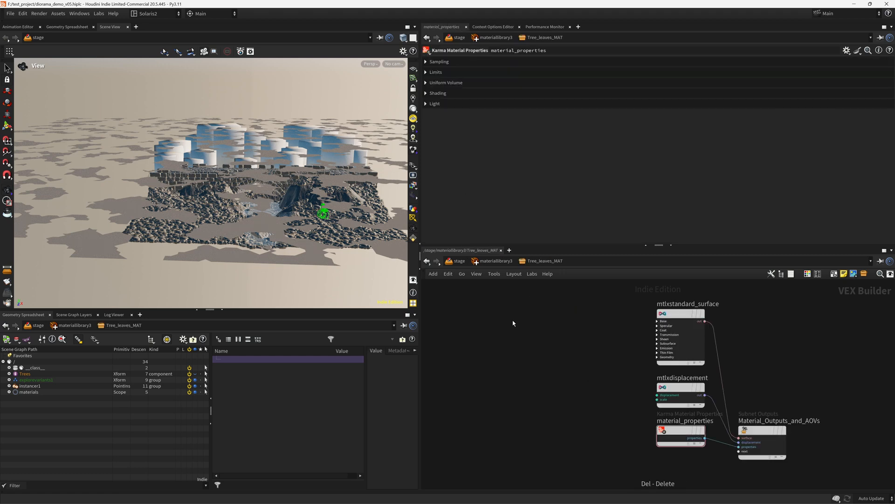
key(Tab)
key(Escape)
click(513, 321)
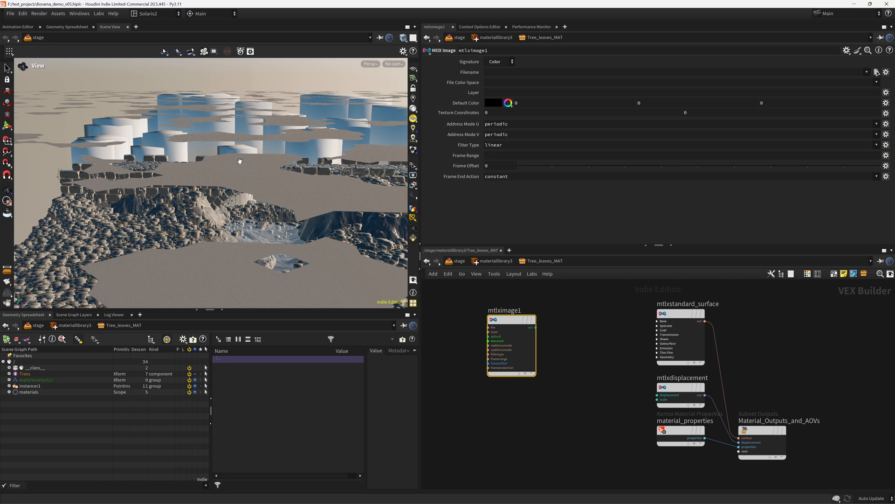
scroll(240, 161, up, 3)
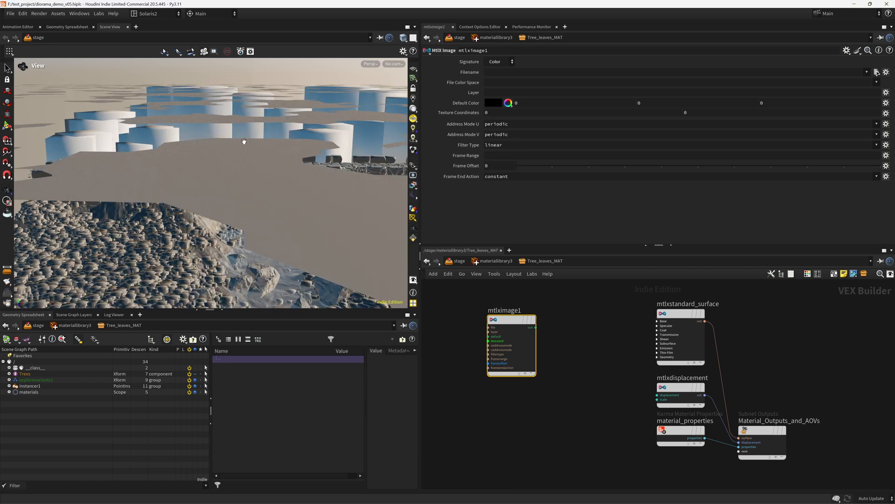
- Return to the stage network and set switch4's Select Input to 1 to bypass the materiallibrary5 branch
scroll(321, 151, up, 3)
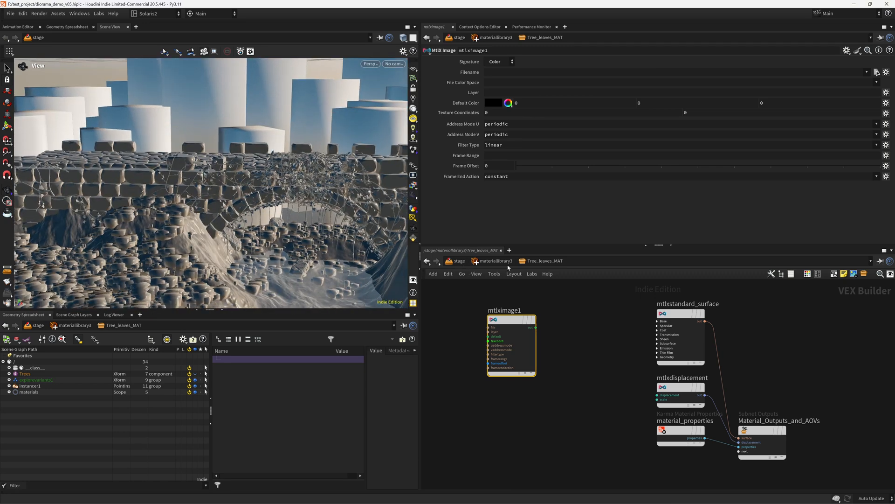
key(u)
key(u)
scroll(499, 381, down, 3)
middle_drag(503, 357, 496, 285)
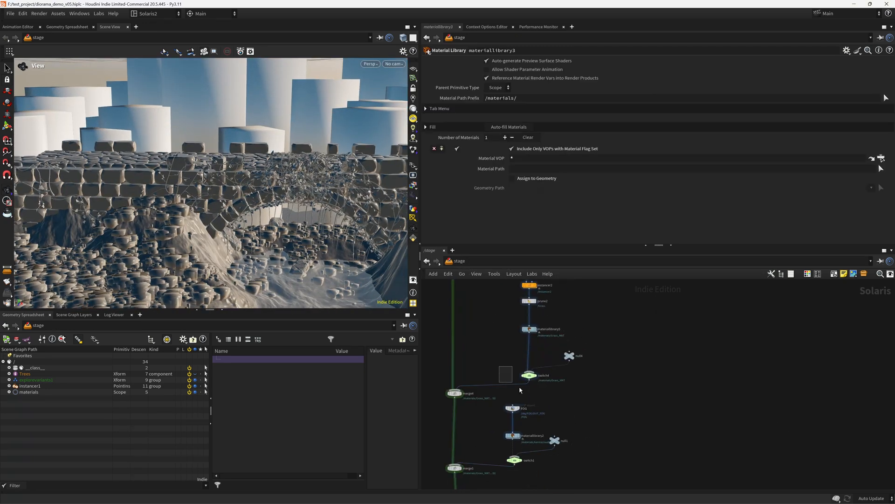
click(529, 375)
scroll(251, 204, down, 2)
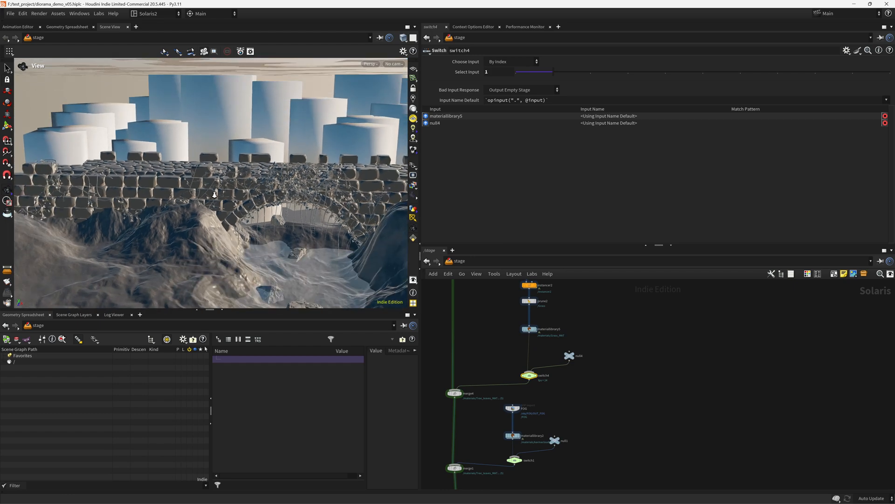
- Inspect the materials inside materiallibrary1, then return to the stage network
middle_drag(486, 296, 511, 480)
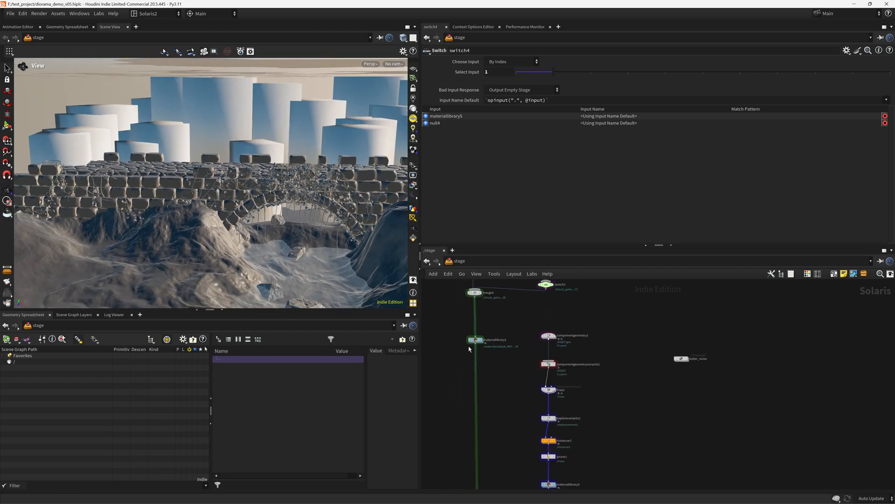
double_click(476, 341)
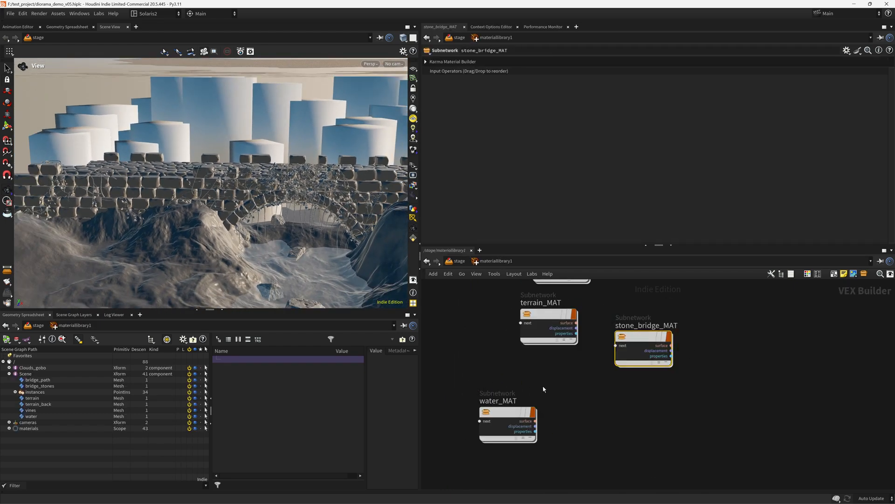
middle_drag(544, 387, 511, 485)
drag(524, 354, 544, 340)
middle_drag(613, 404, 656, 279)
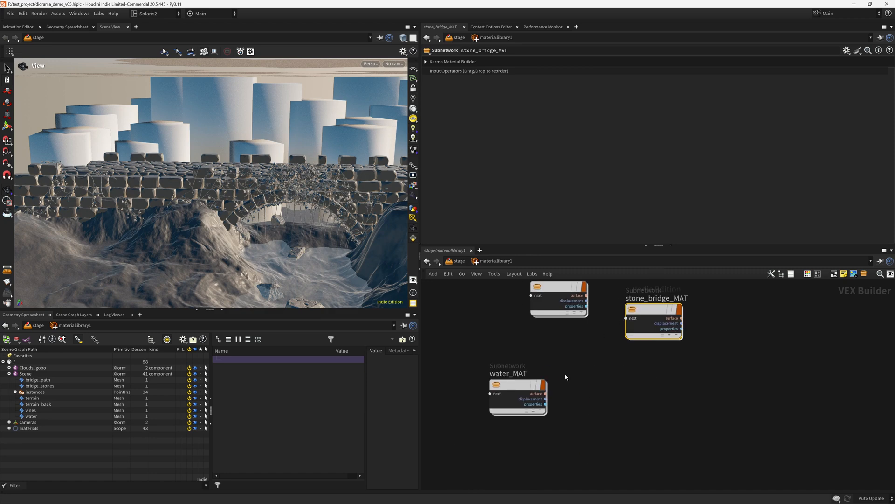
middle_drag(586, 329, 566, 387)
right_drag(576, 387, 529, 330)
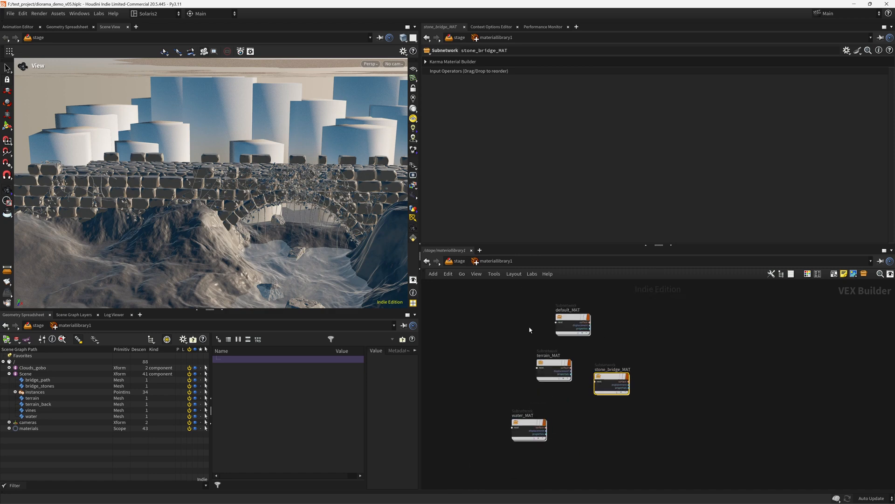
click(460, 261)
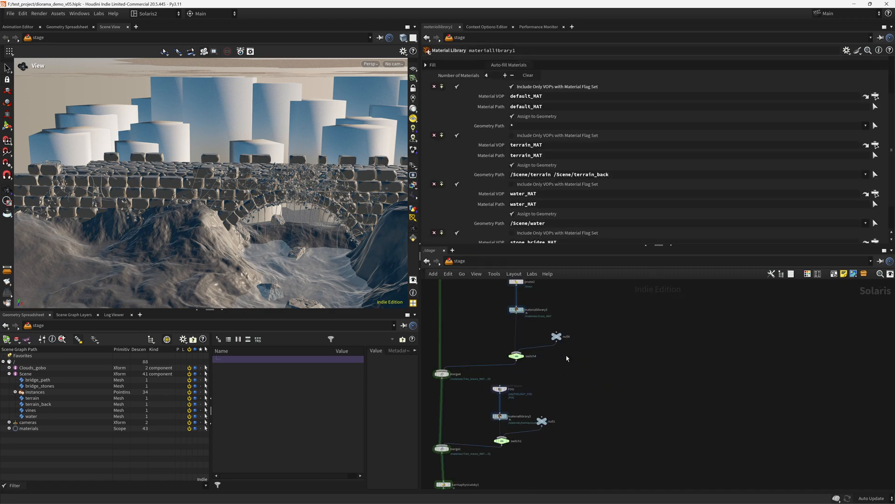
- Reopen Tree_leaves_MAT inside materiallibrary3 and set the image node's file to sedlecvh_4K_Albedo.jpg from the plants_perennials_sedlecvh2 atlas folder
middle_drag(567, 358, 553, 485)
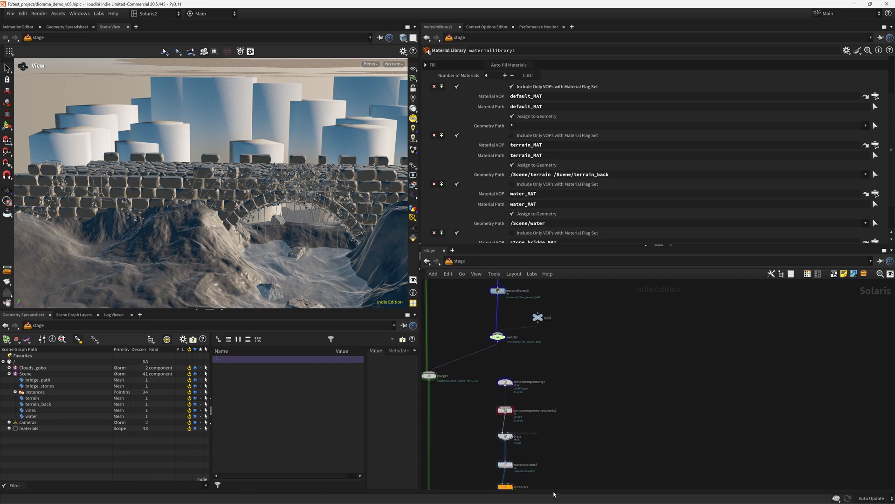
middle_drag(519, 282, 536, 411)
double_click(517, 422)
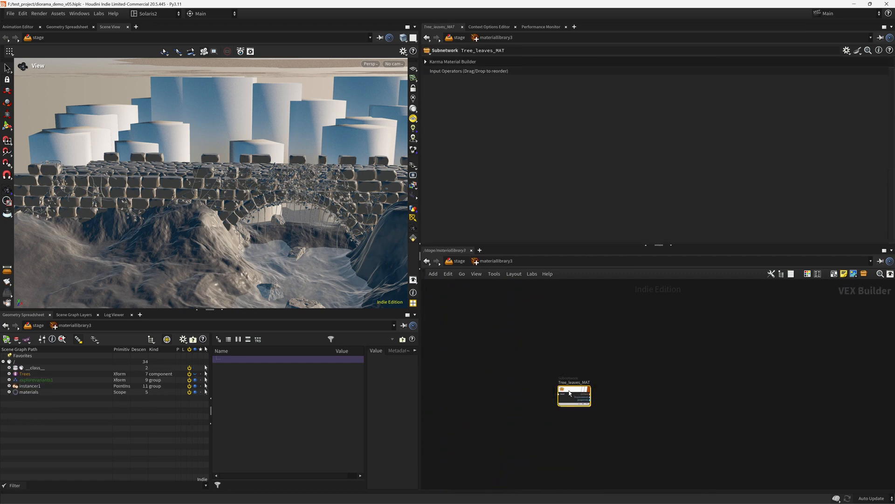
double_click(570, 393)
click(511, 72)
text(F:/TEXTURES/Downloaded/atlas/plants_perennials_sedlecvh2/sedlecvh_4K_Albedo.jpg)
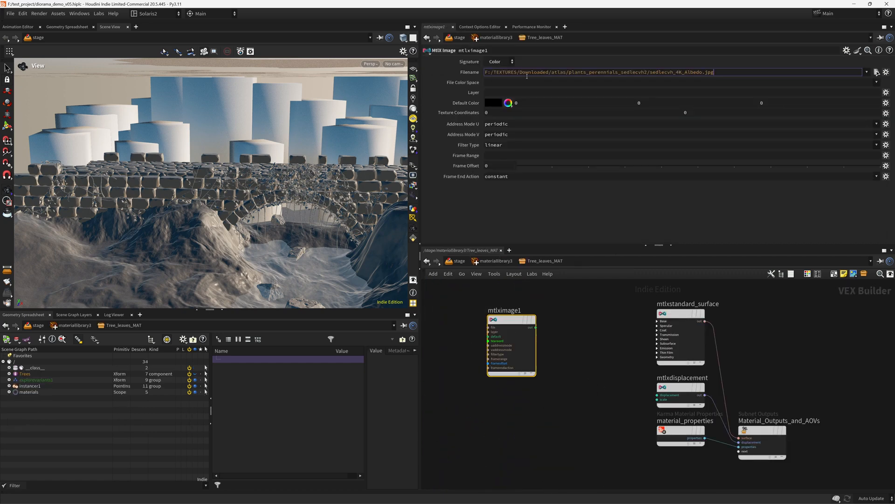
key(Return)
- Add a MtlX Color Correct node between the albedo image and the standard surface's base color
key(Tab)
text(colorc)
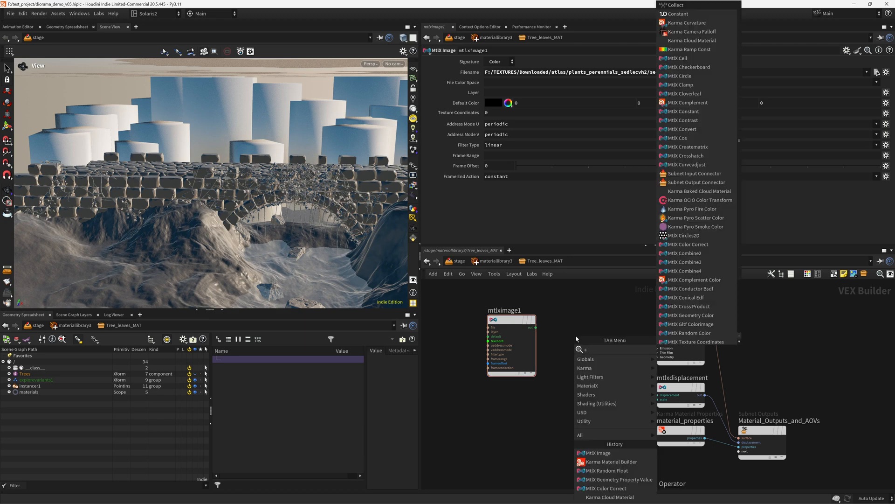
key(Return)
click(576, 336)
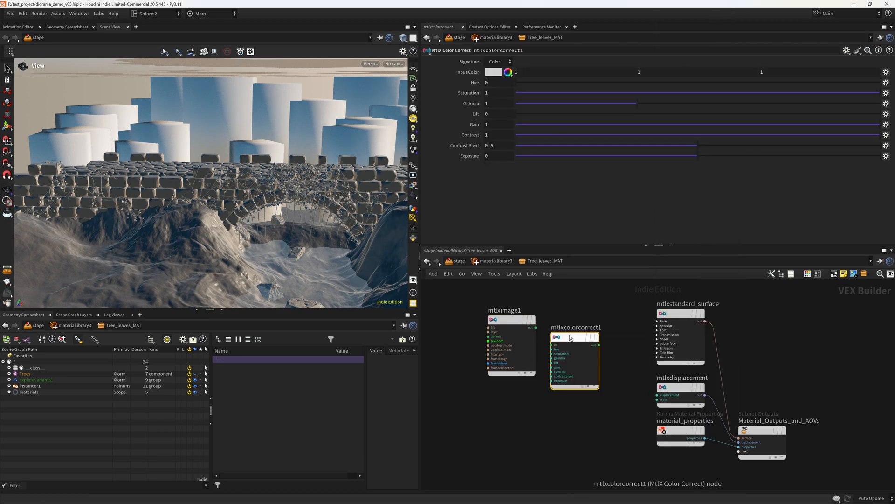
drag(574, 337, 660, 321)
click(671, 338)
- Duplicate the albedo image node below it, set its signature to Float and load sedlecvh_4K_Roughness.jpg
alt+drag(508, 322, 509, 409)
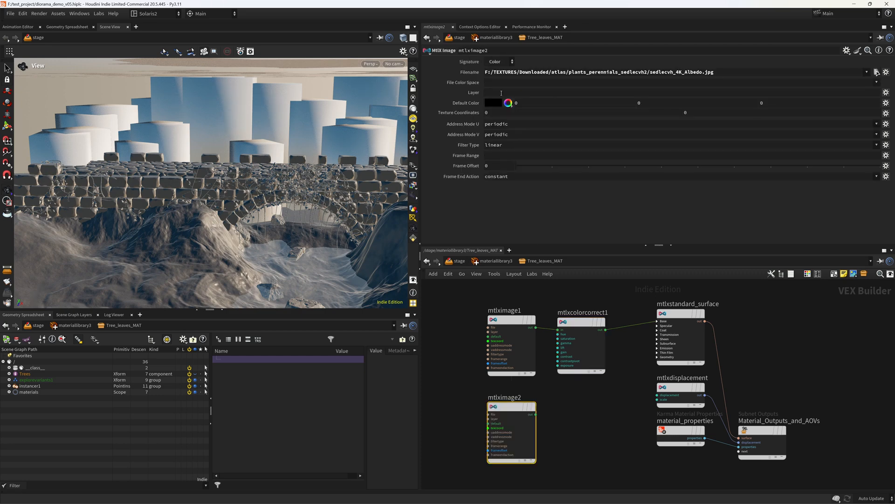
click(497, 62)
click(496, 71)
click(877, 72)
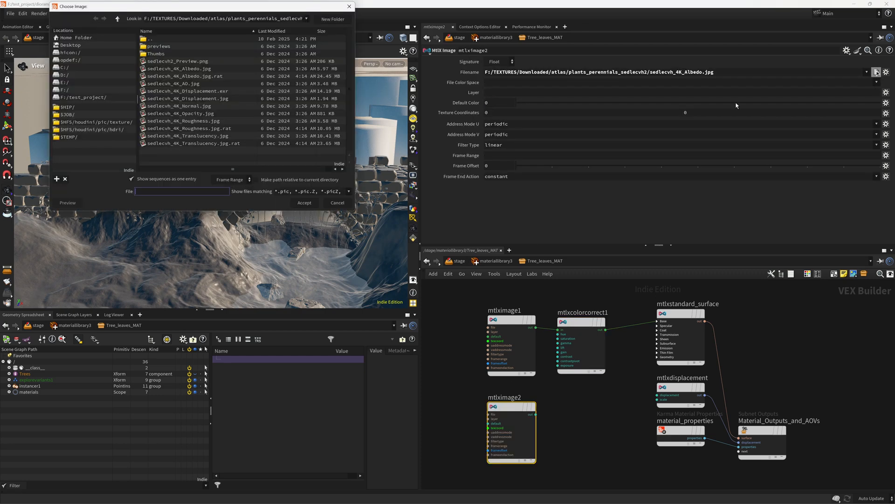
double_click(202, 121)
- Duplicate the roughness image node below it, set its signature to Color and load sedlecvh_4K_Translucency.jpg
middle_drag(569, 400, 577, 323)
alt+drag(520, 330, 521, 421)
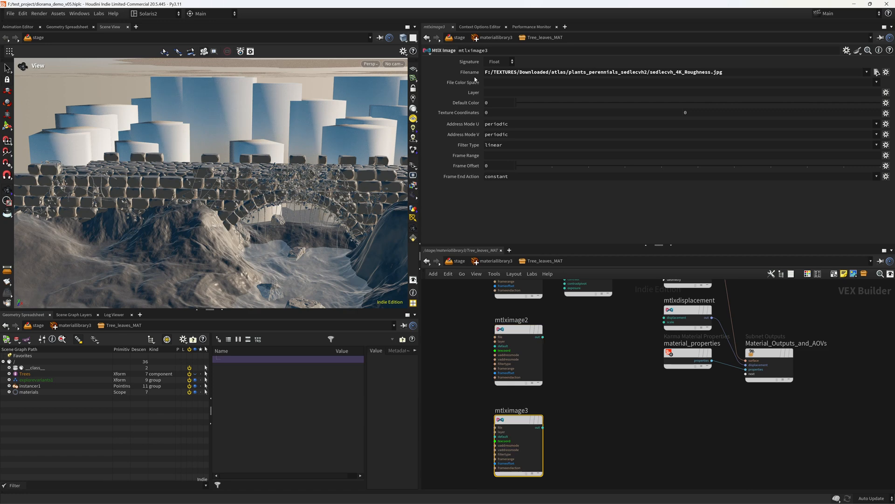
click(499, 61)
click(496, 80)
click(877, 72)
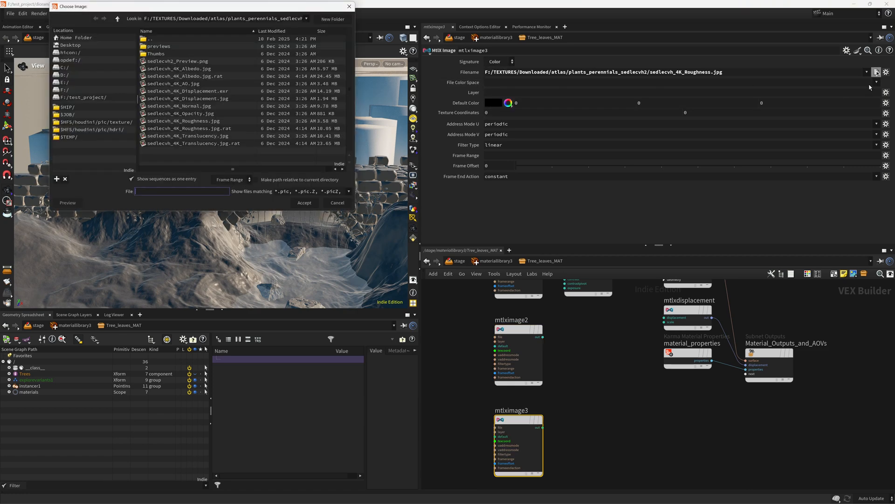
double_click(210, 136)
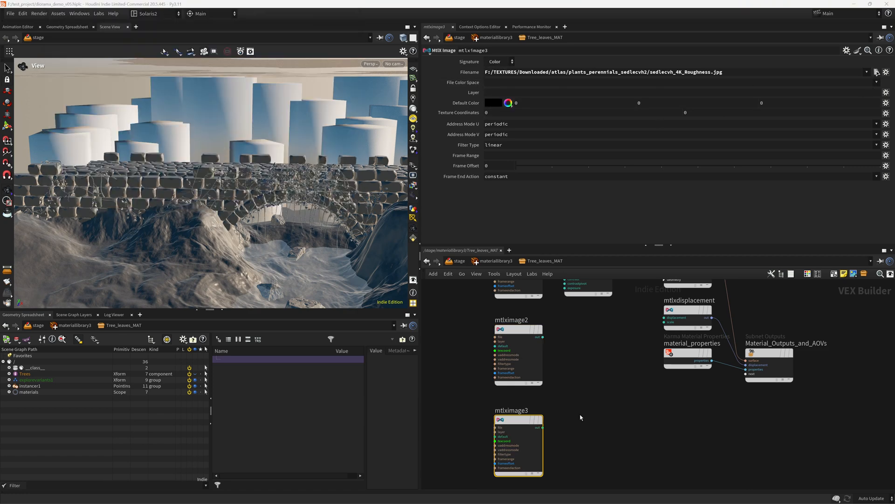
- Make a reference copy of mtlxcolorcorrect1 beside the translucency image and feed that image into it
middle_drag(590, 280, 539, 327)
alt+drag(538, 310, 557, 453)
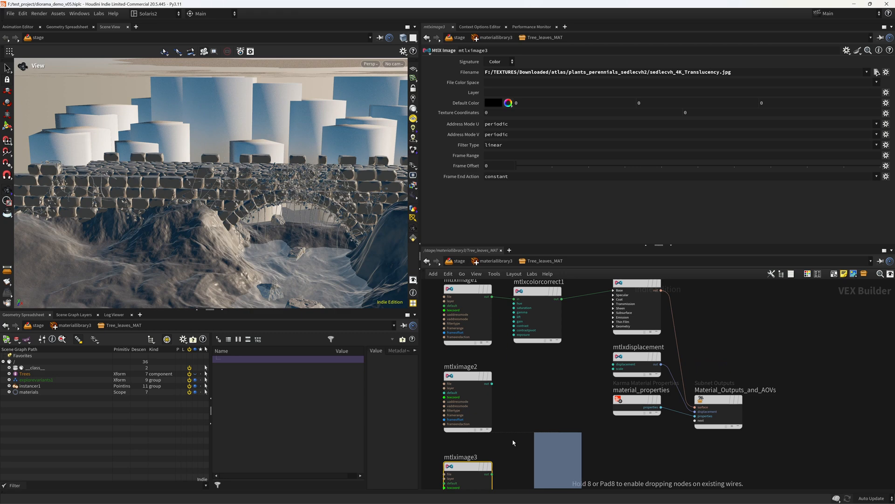
middle_drag(508, 460, 504, 401)
drag(488, 415, 531, 386)
- Connect the output of mtlxcolorcorrect2 to the standard surface's subsurface color
click(578, 385)
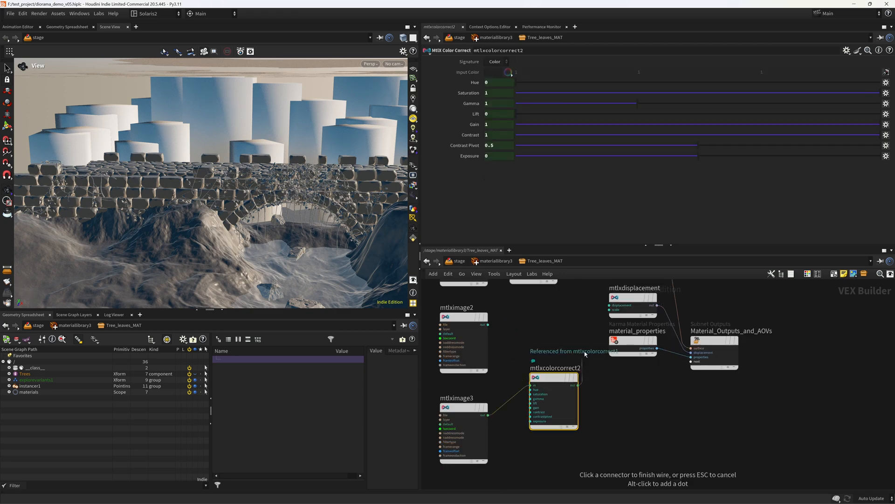
middle_drag(604, 318, 543, 413)
click(554, 363)
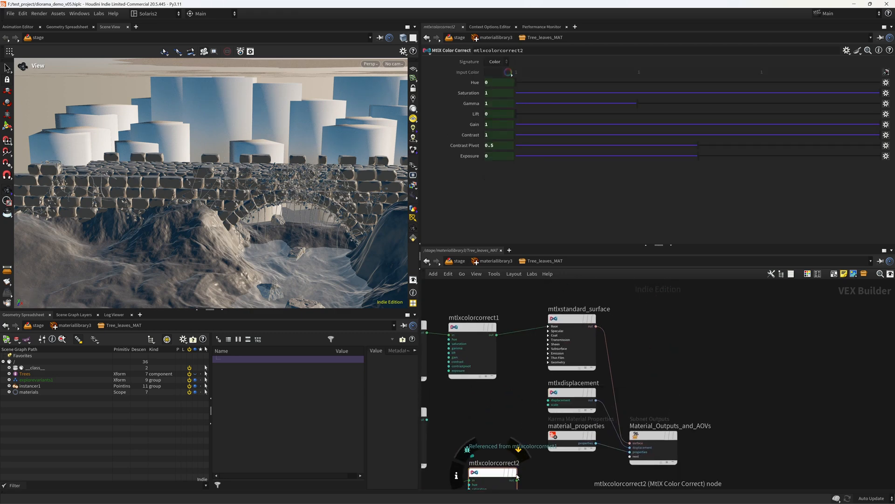
click(550, 348)
click(565, 373)
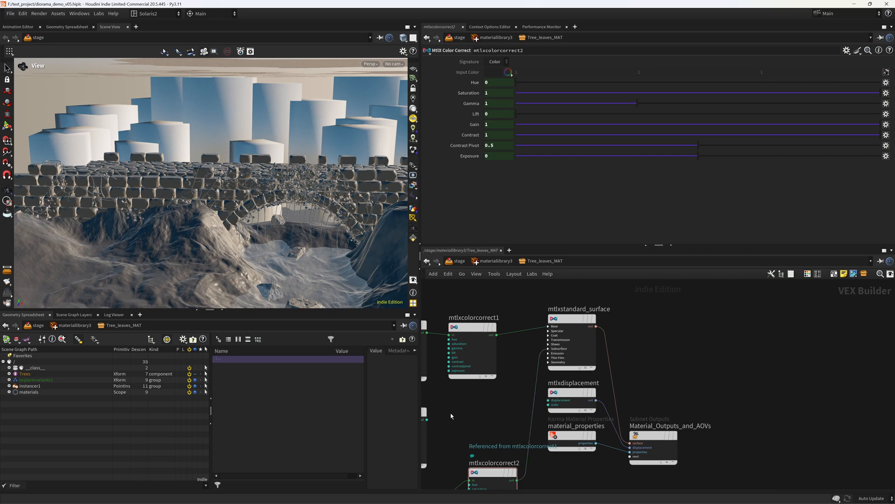
- Connect the roughness image to the standard surface's Specular Roughness input
middle_drag(565, 374, 643, 338)
click(506, 384)
click(628, 296)
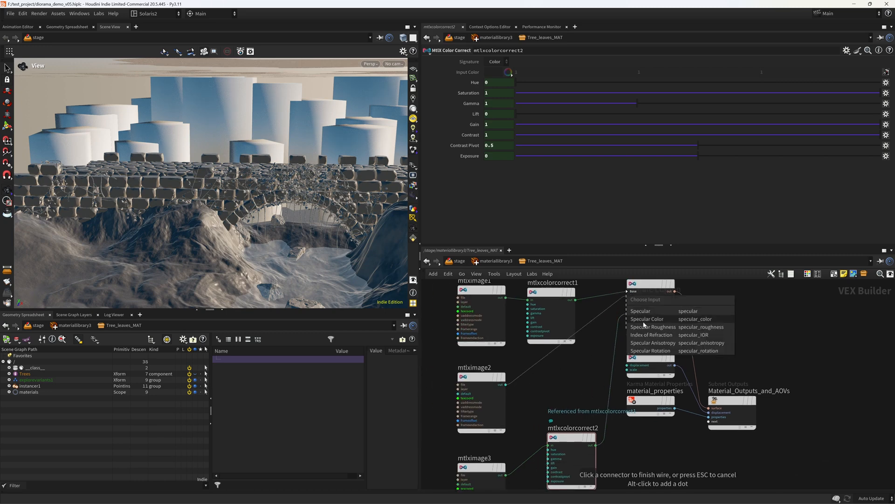
click(645, 327)
- Enable Thin Walled on the standard surface and set its Subsurface weight to 0.4
click(647, 286)
click(460, 203)
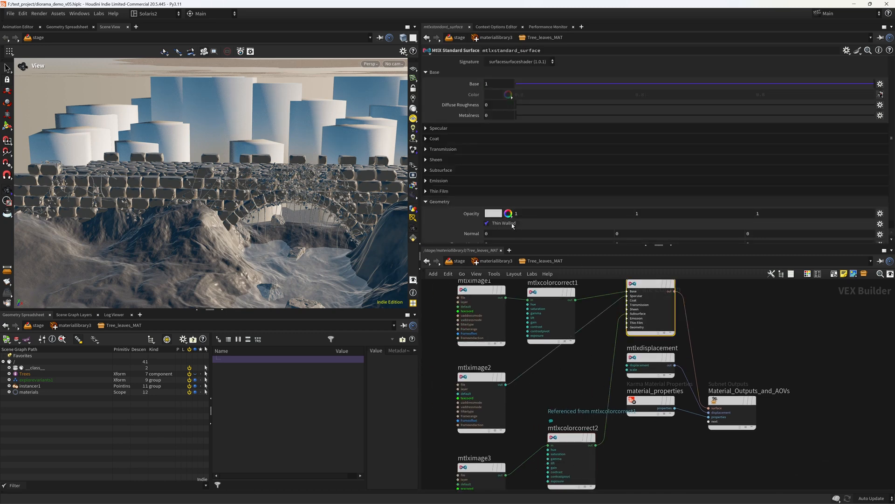
click(445, 170)
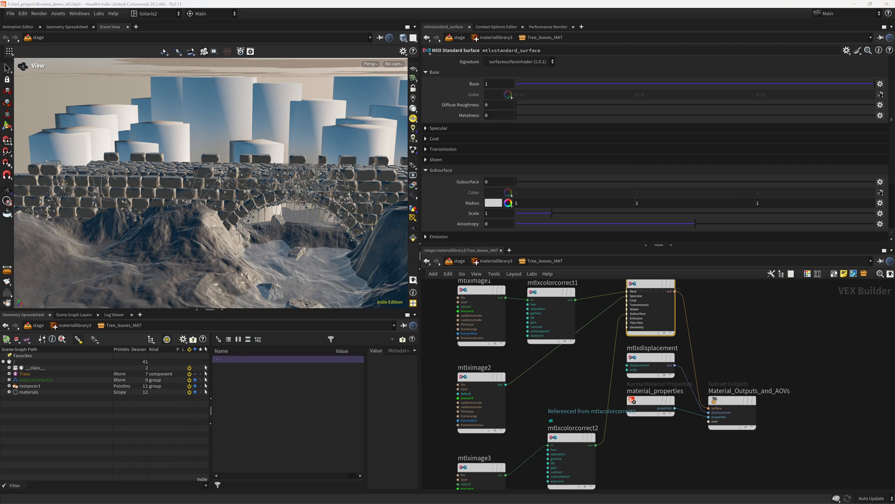
drag(493, 182, 428, 183)
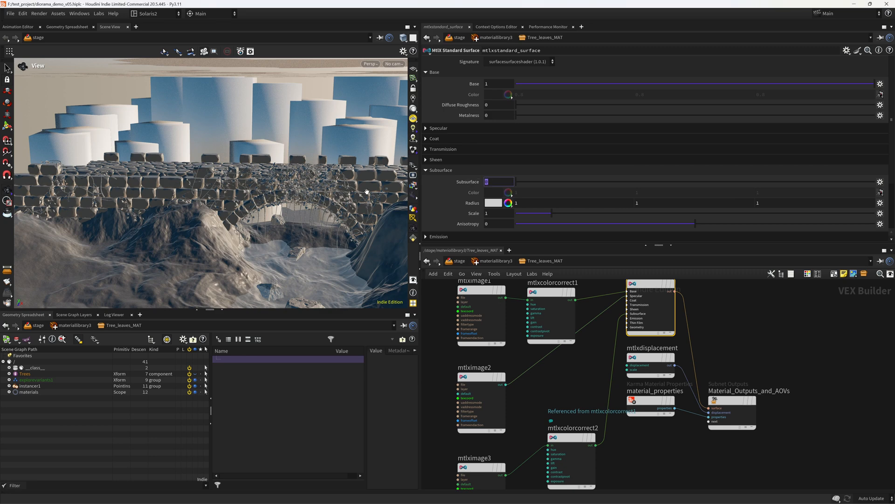
key(Return)
- Save the scene and go back up to the stage network
middle_drag(535, 387, 522, 366)
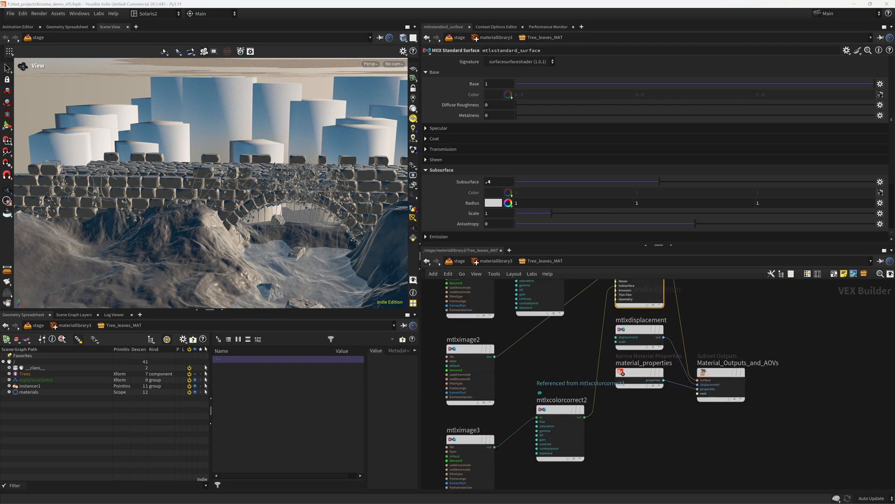
middle_drag(564, 340, 544, 401)
key(ctrl+s)
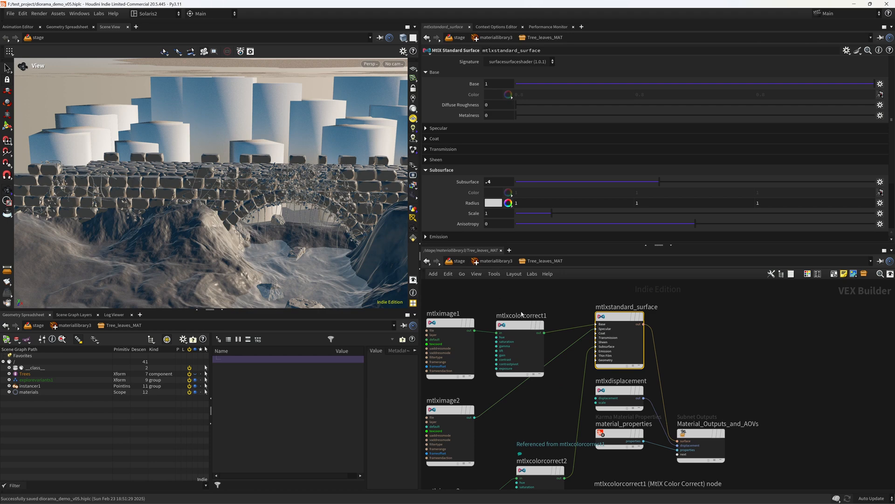
click(521, 324)
click(495, 262)
click(462, 261)
- Auto-fill the materials in materiallibrary3 and assign Tree_leaves_MAT to the geometry path *leaves*
middle_drag(556, 367, 561, 356)
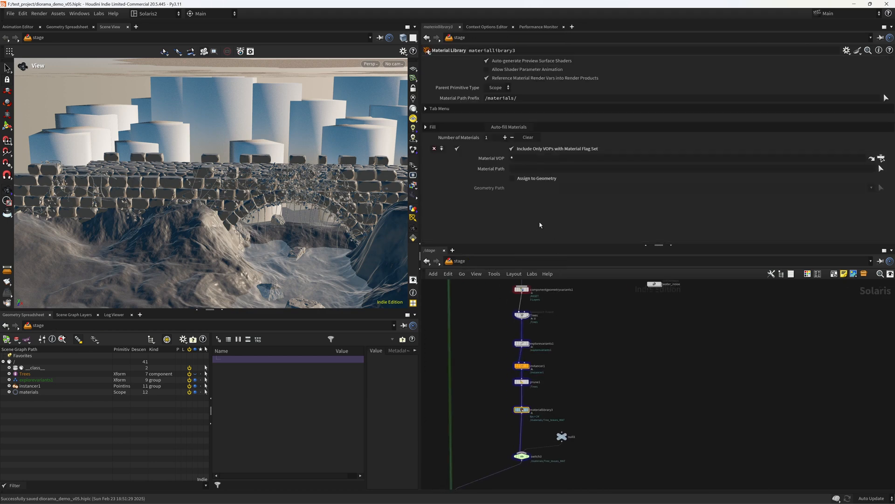
click(517, 130)
click(539, 191)
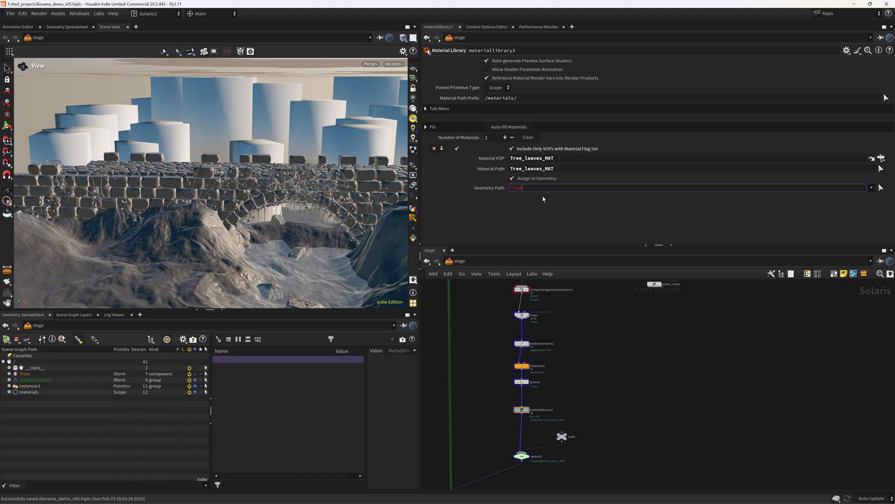
text(*leaves*)
key(Return)
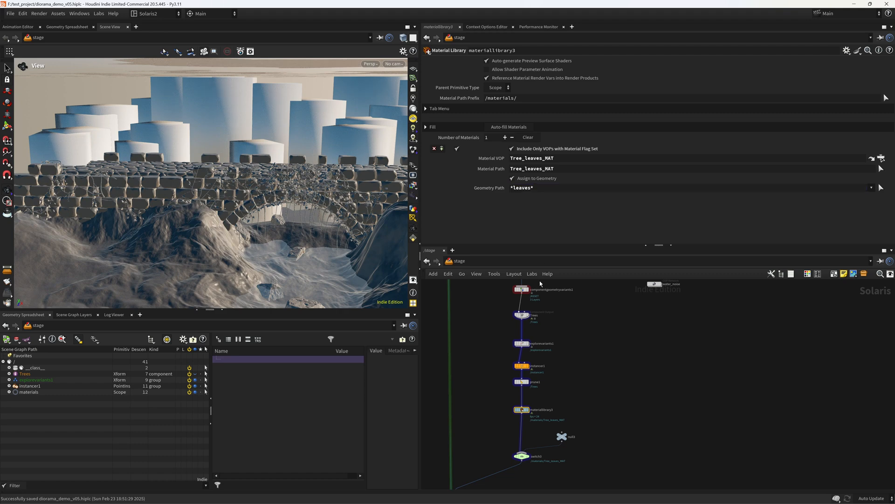
- Reopen the Tree_leaves_MAT network and set the Exposure of mtlxcolorcorrect1 to 1.8
middle_drag(564, 386, 561, 348)
scroll(549, 355, up, 3)
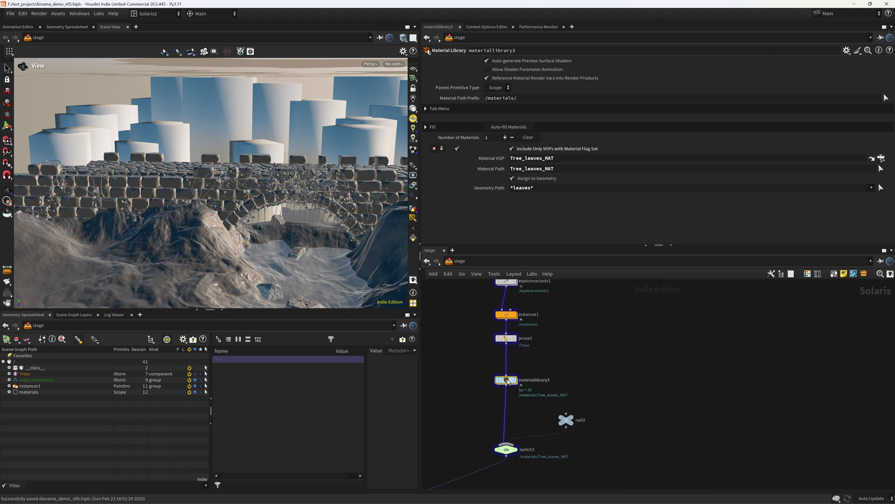
double_click(507, 380)
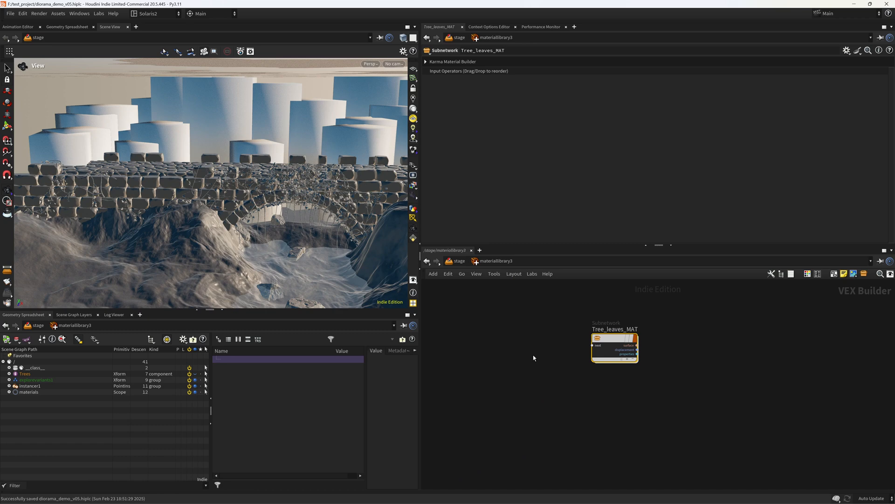
double_click(612, 341)
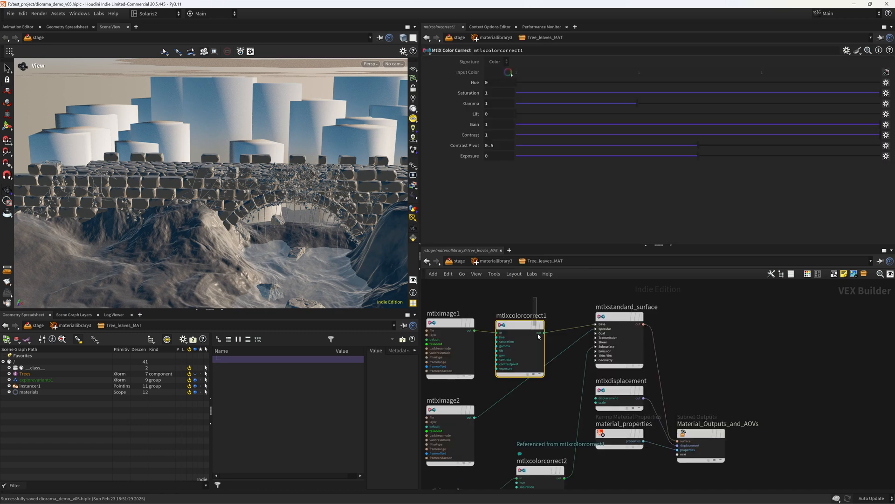
click(497, 157)
text(1.8)
key(Return)
- Add a second Karma Material Builder in materiallibrary3, name it bark_MAT and open its network
key(u)
key(Tab)
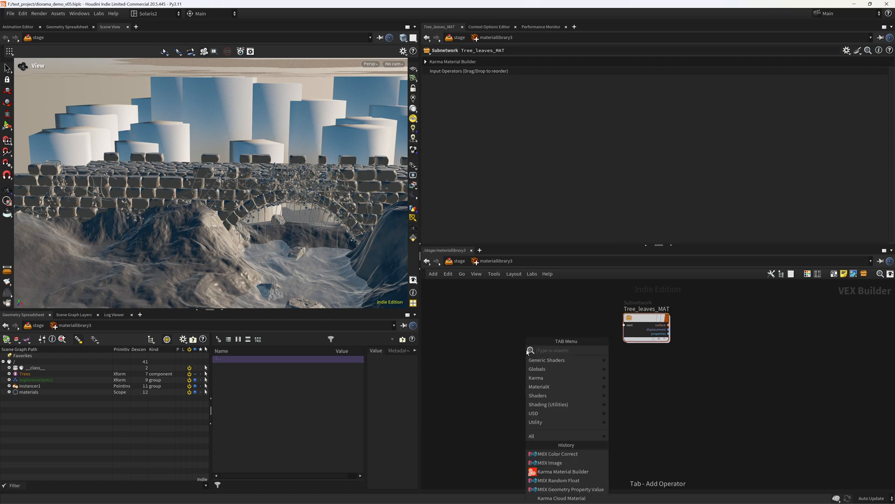
text(karm)
key(Return)
click(526, 353)
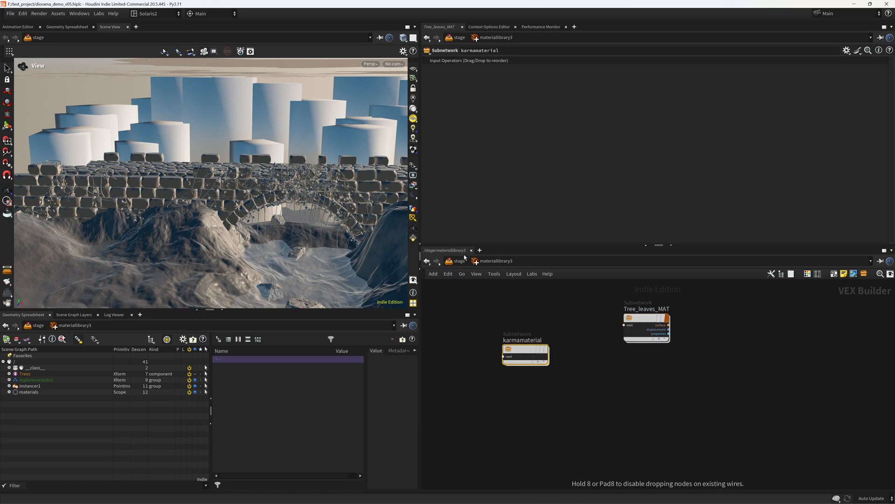
text(bark)
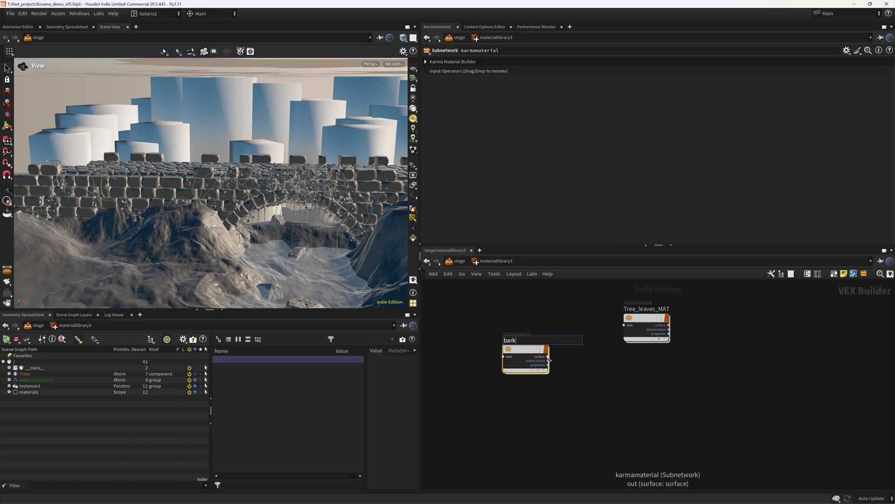
key(Return)
key(Return)
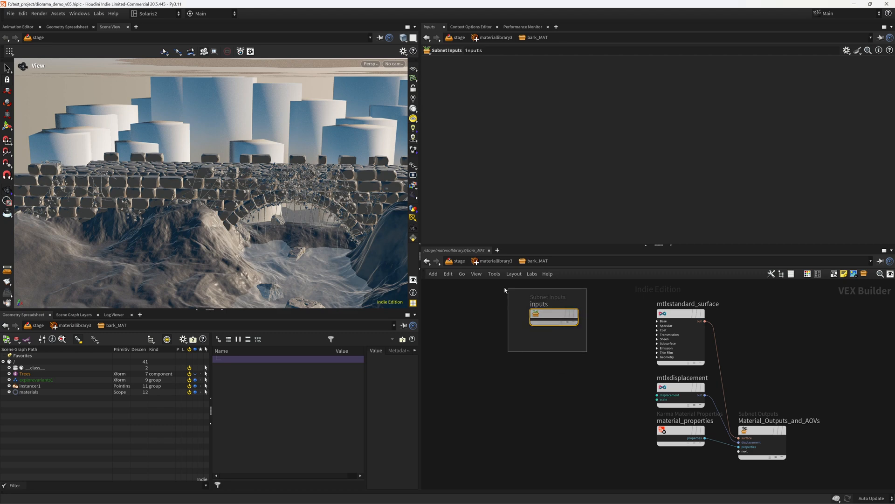
- Delete the subnet inputs node and add an MtlX Image that loads vl4lajlg_4K_Albedo.jpg from the surface_bark_vl4lajlg folder
key(Delete)
key(Tab)
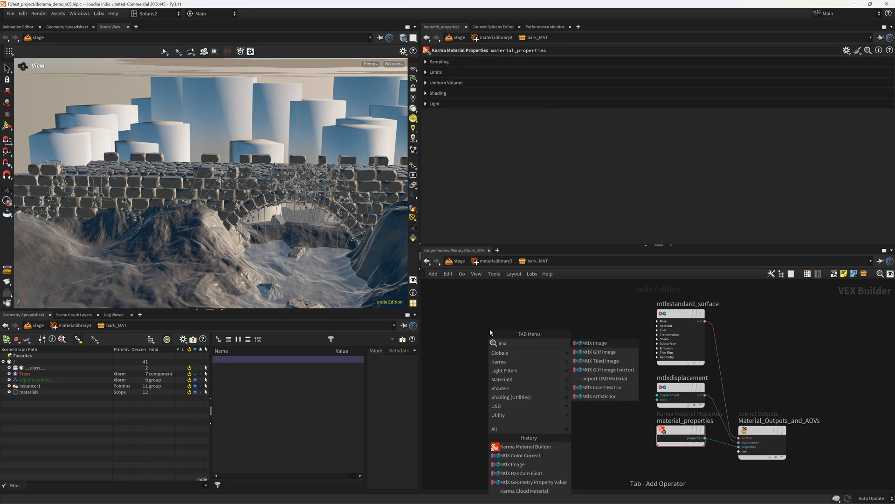
click(512, 464)
click(489, 329)
text(F:/TEXTURES/Downloaded/surface/surface_bark_vl4lajlg/vl4lajlg_4K_Albedo.jpg)
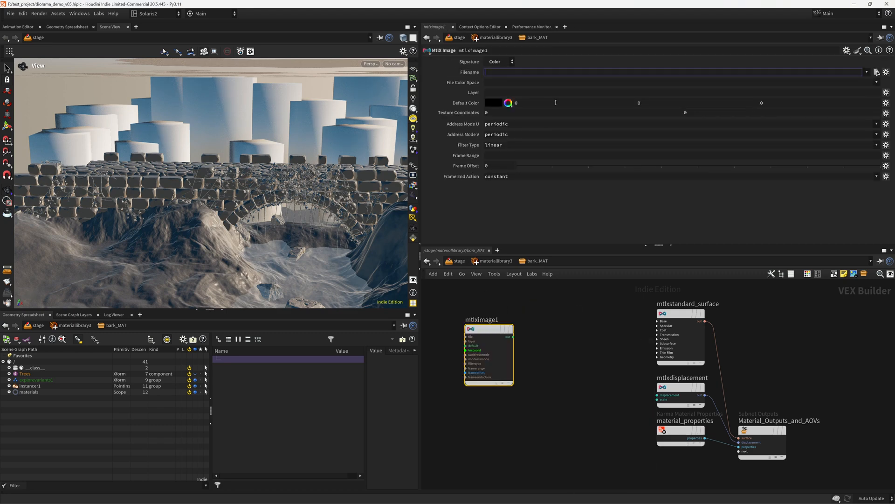
drag(612, 73, 632, 74)
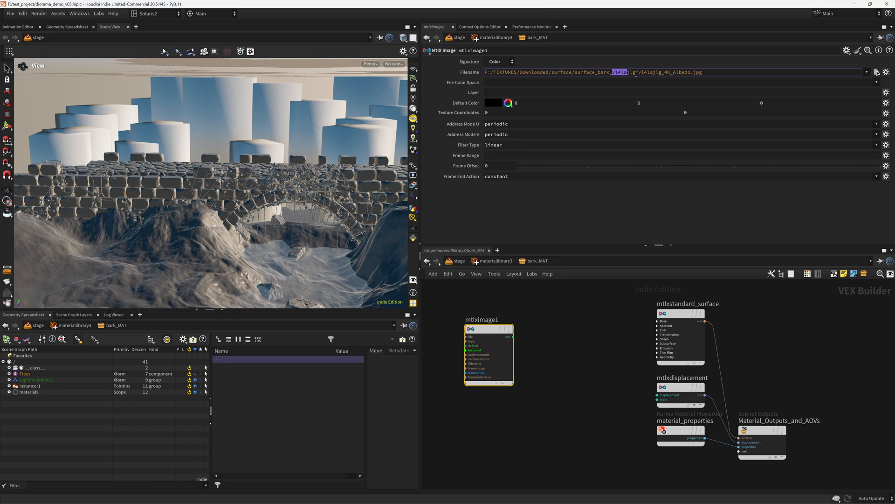
scroll(551, 346, up, 2)
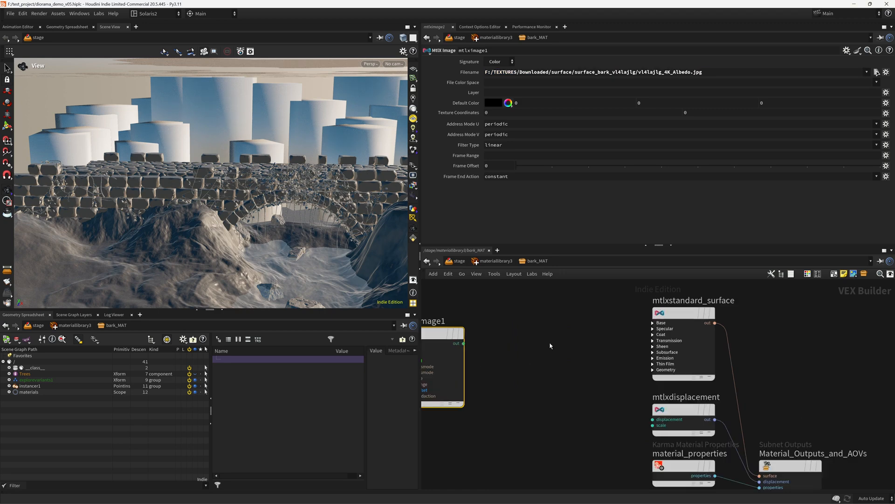
- Insert an MtlX Color Correct after the albedo image and connect it to the standard surface's Base Color
scroll(549, 345, down, 2)
key(Tab)
text(co)
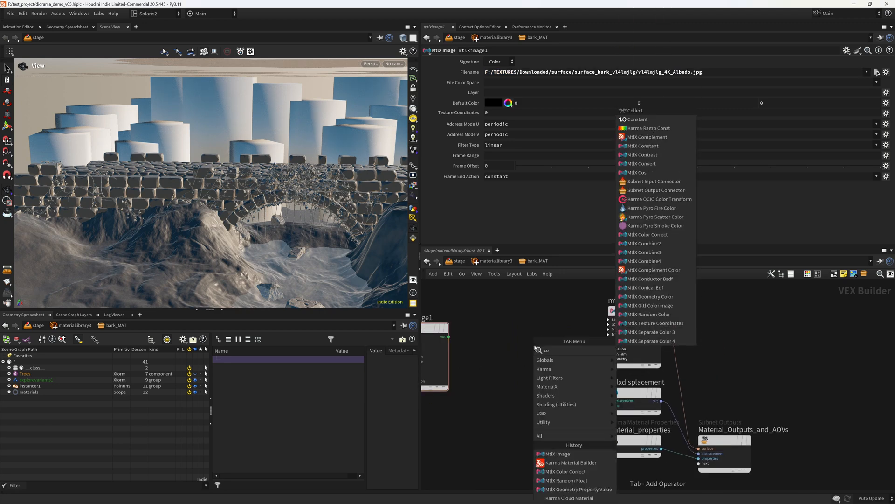
text(lor)
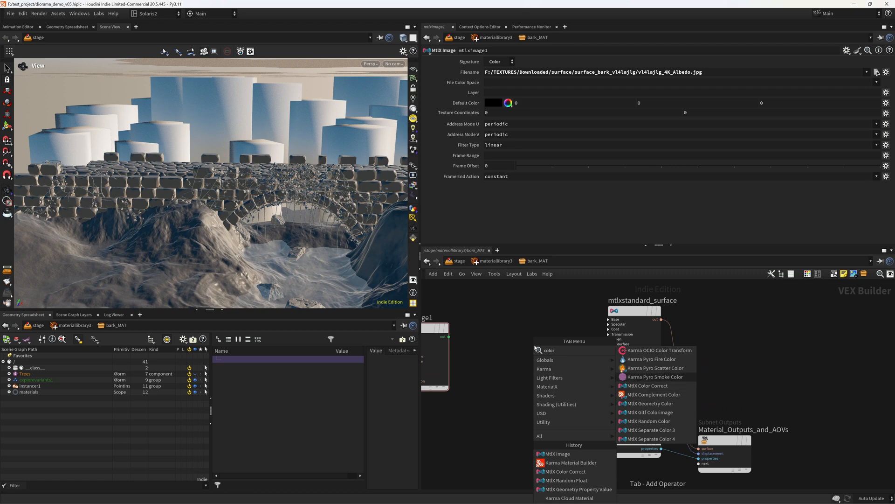
text(c)
key(Return)
click(533, 364)
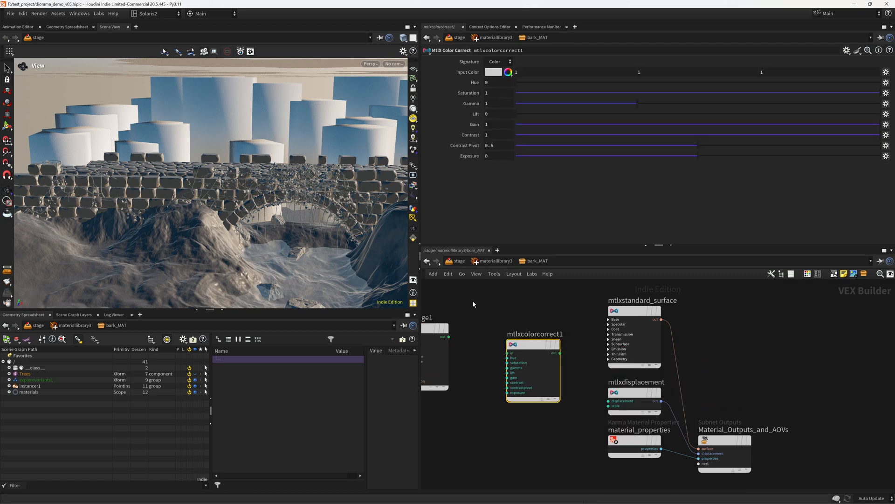
drag(561, 353, 609, 320)
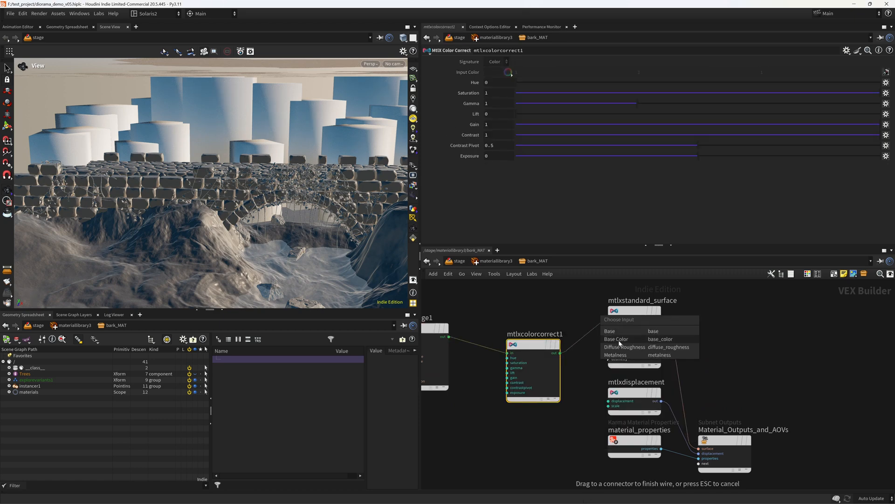
click(619, 341)
- Duplicate the image node as a Float image, load vl4lajlg_4K_Roughness.jpg and connect it to the standard surface's specular roughness
middle_drag(468, 443, 488, 430)
middle_drag(514, 395, 518, 389)
scroll(518, 390, down, 3)
alt+drag(491, 325, 496, 408)
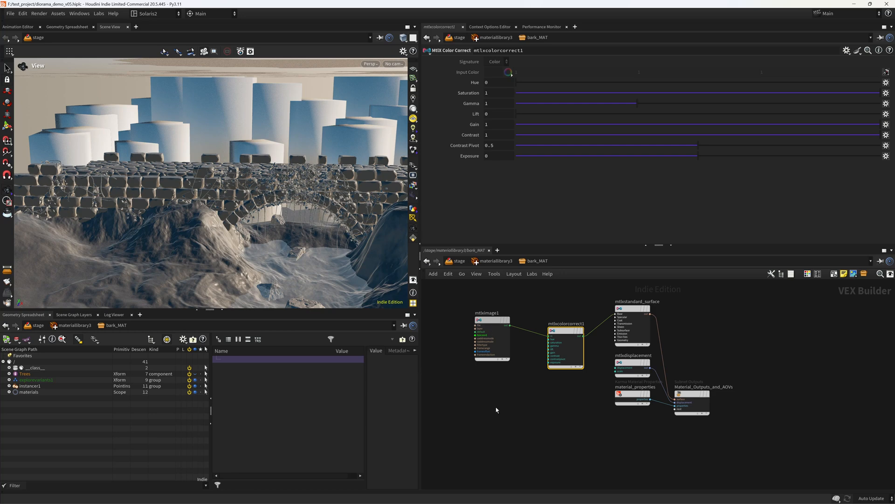
click(499, 78)
click(877, 73)
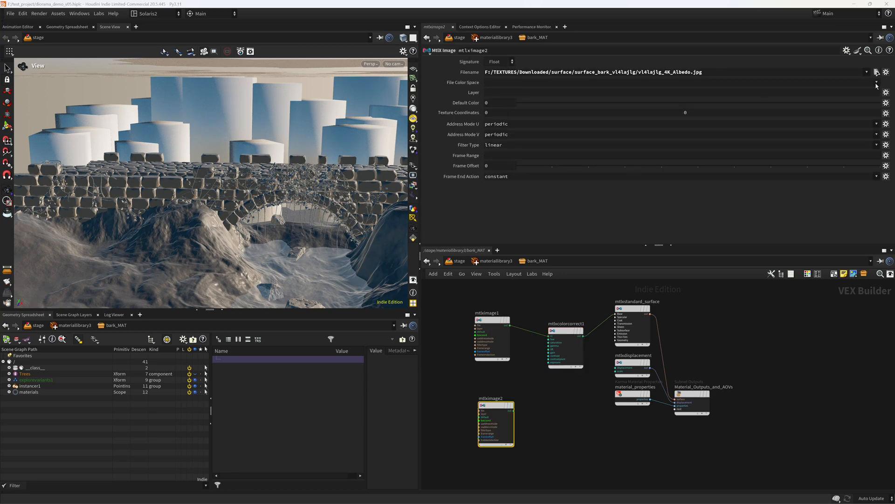
double_click(183, 121)
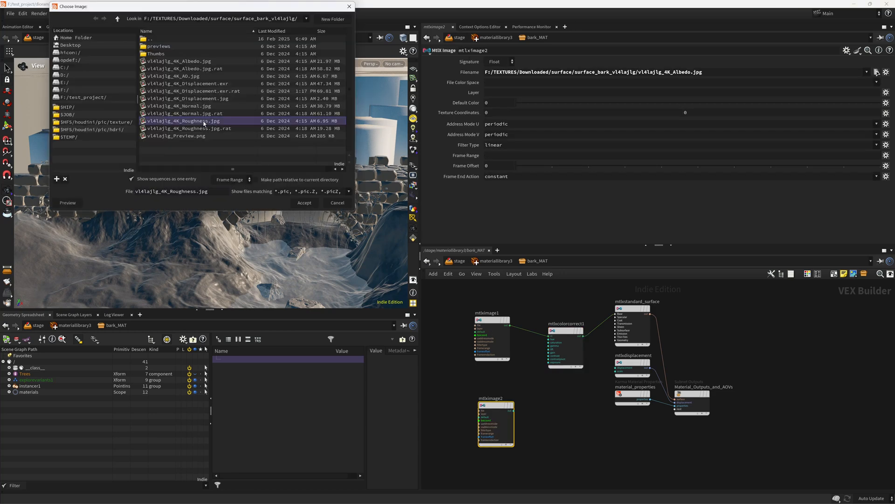
click(514, 410)
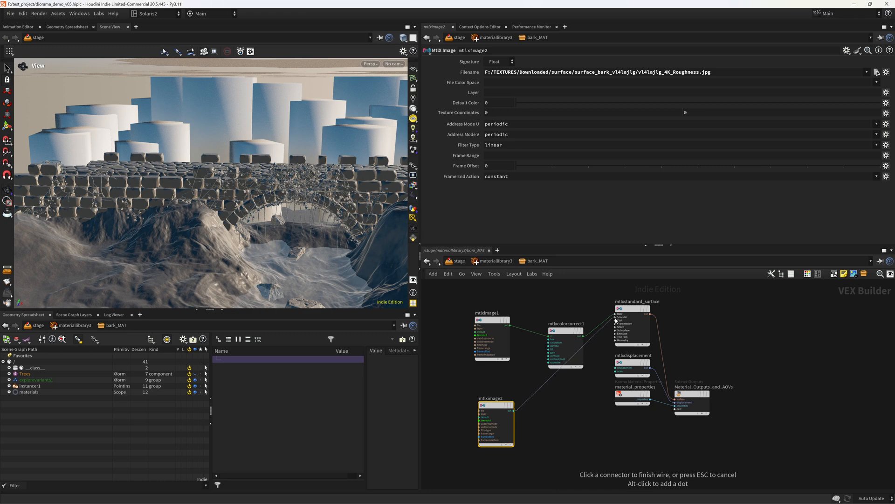
click(615, 322)
click(667, 348)
- Duplicate the roughness image node, set its Signature to Vector 3 and load vl4lajlg_4K_Normal.jpg
middle_drag(550, 446, 547, 366)
scroll(544, 382, down, 2)
alt+drag(501, 329, 498, 385)
click(499, 388)
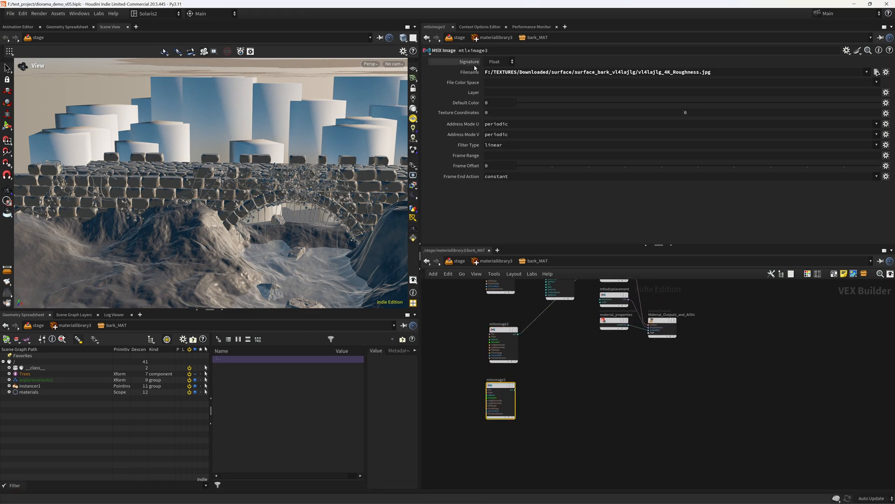
click(502, 62)
click(497, 108)
click(877, 72)
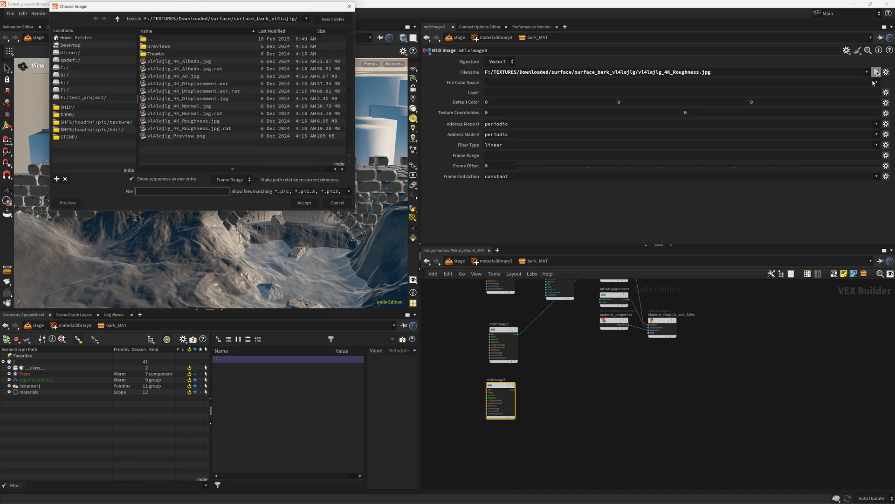
double_click(179, 106)
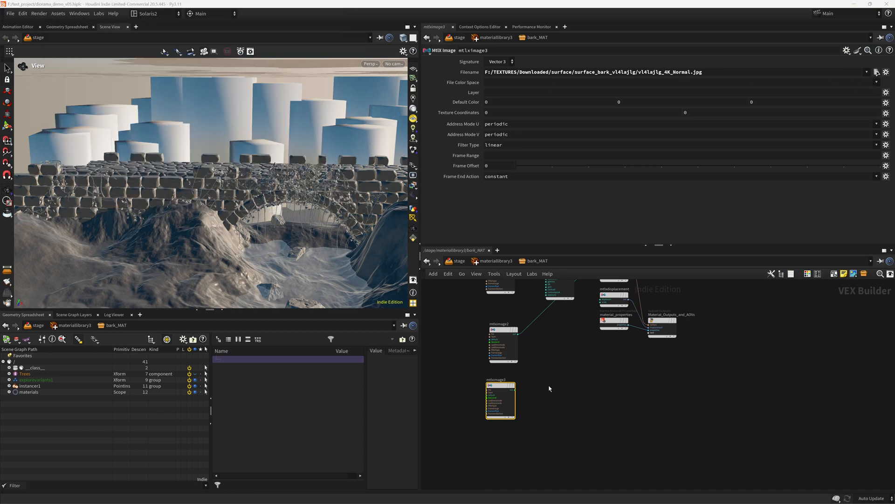
- Add an MtlX Normalmap after the normal image and connect it to the standard surface's geometry Normal input
key(Tab)
text(normal)
key(Down)
key(Down)
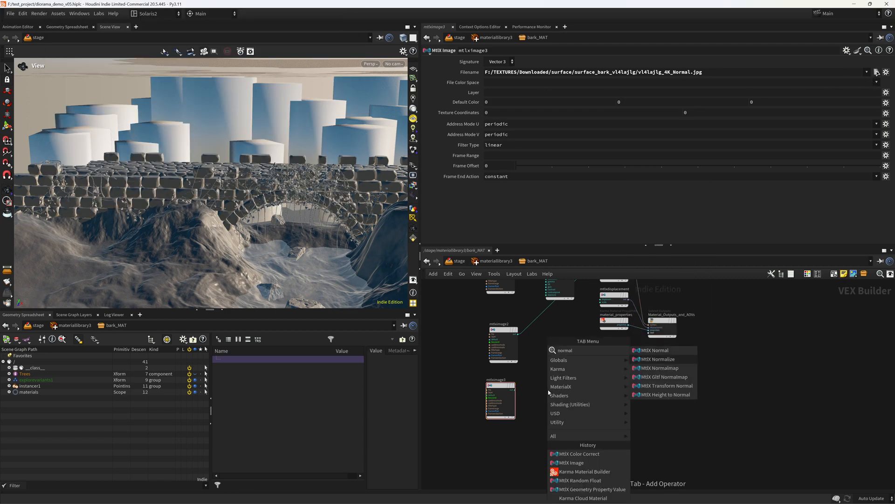
key(Return)
click(548, 390)
scroll(543, 365, up, 3)
drag(493, 409, 527, 416)
click(579, 415)
middle_drag(620, 295, 540, 422)
click(571, 327)
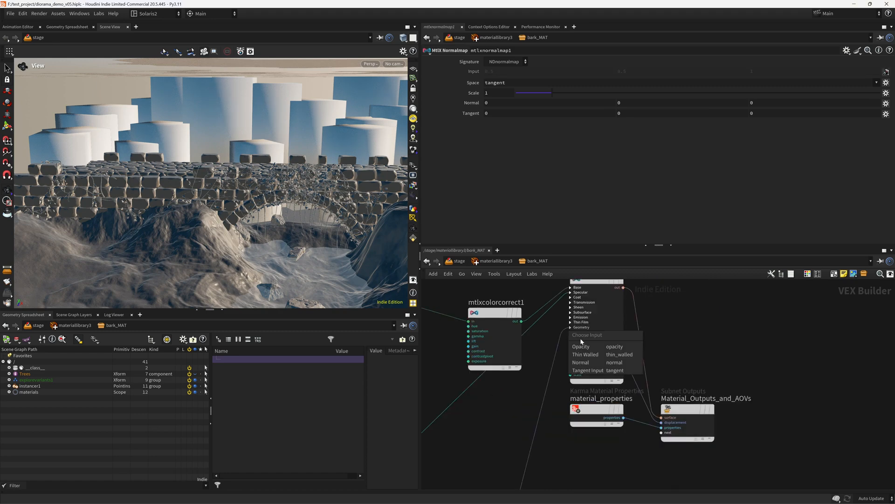
click(585, 364)
scroll(514, 396, down, 5)
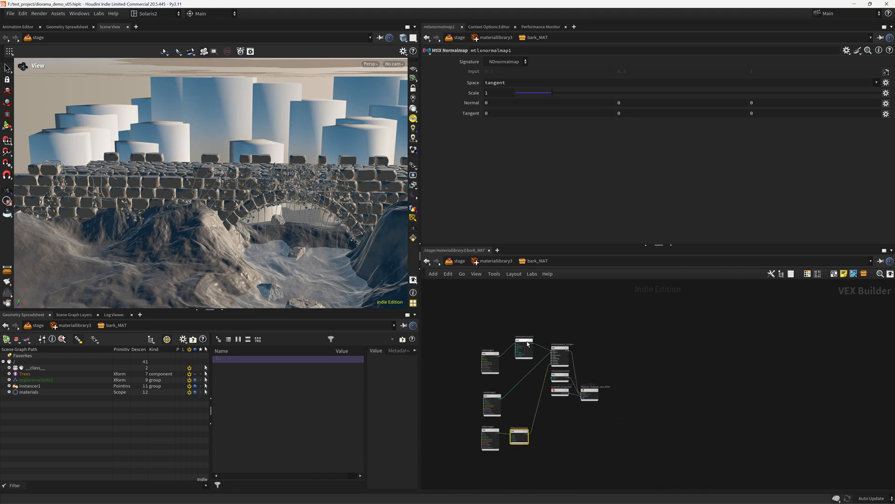
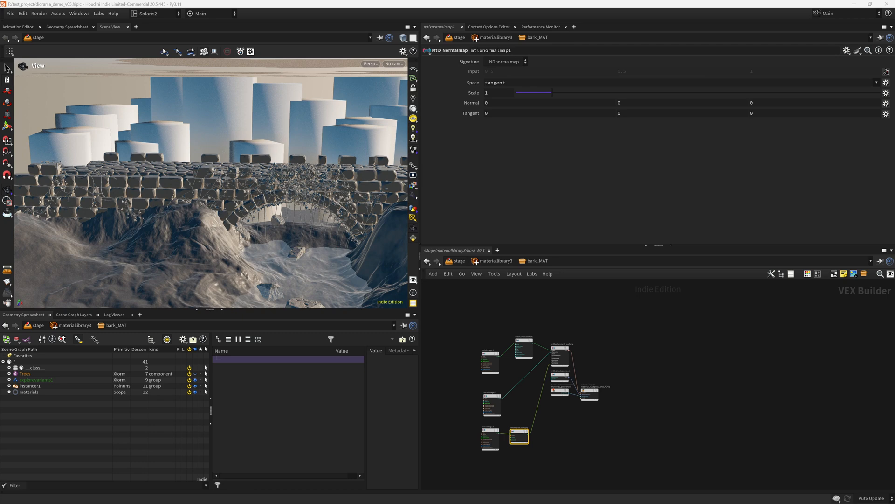
- Set the Exposure of mtlxcolorcorrect1 in bark_MAT to 1.5
scroll(526, 308, up, 2)
click(529, 373)
click(495, 158)
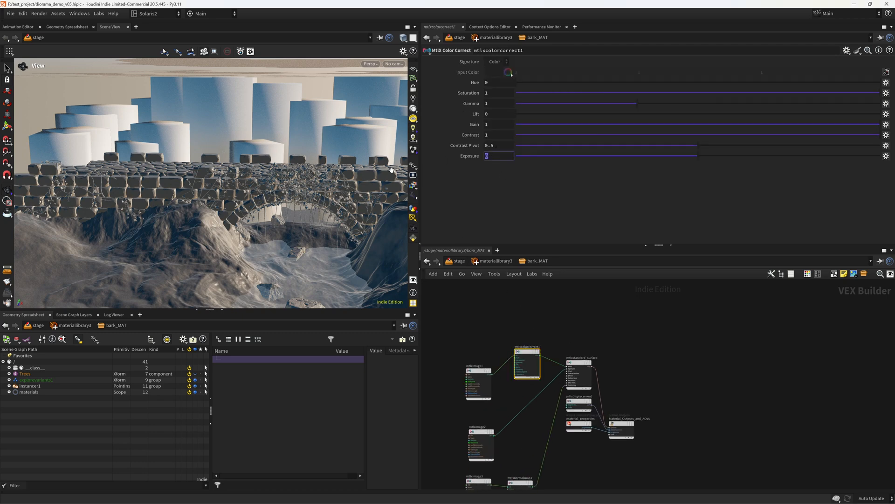
text(1.5)
key(Return)
middle_drag(495, 318, 506, 300)
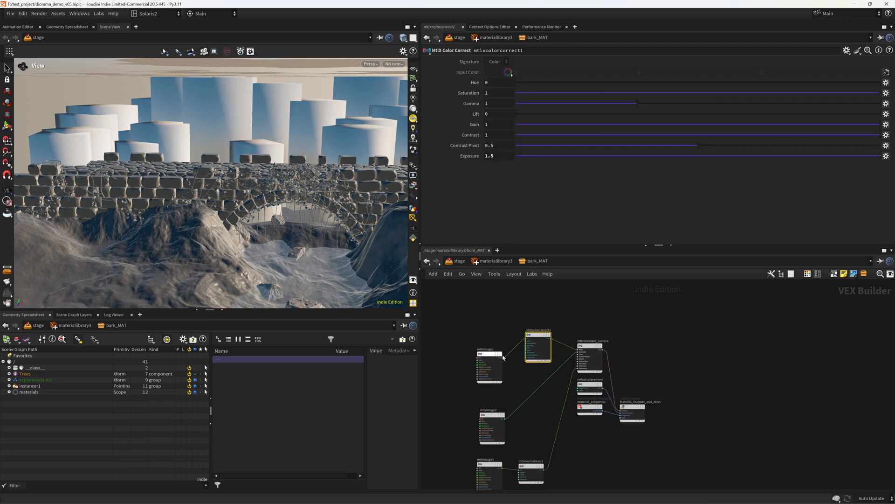
- Auto-fill materiallibrary3, assign bark_MAT to geometry path *trunk*, and check the mesh names under Trees in the scene graph
key(u)
click(459, 261)
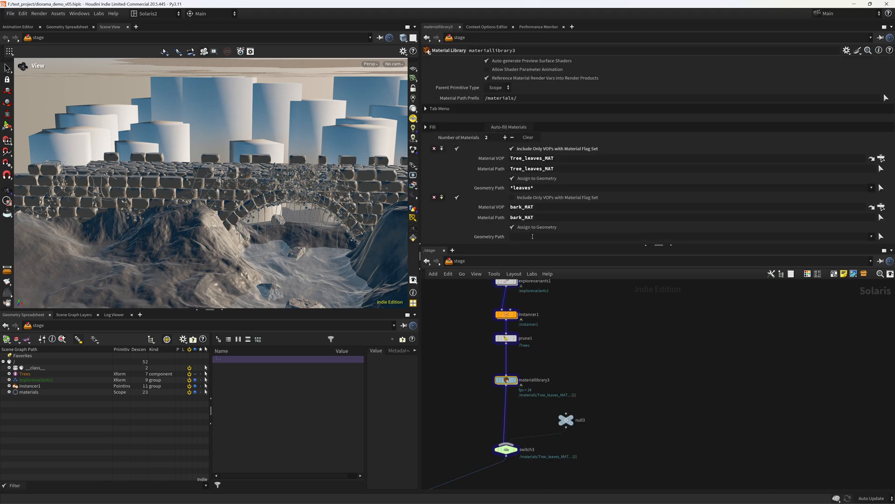
click(532, 237)
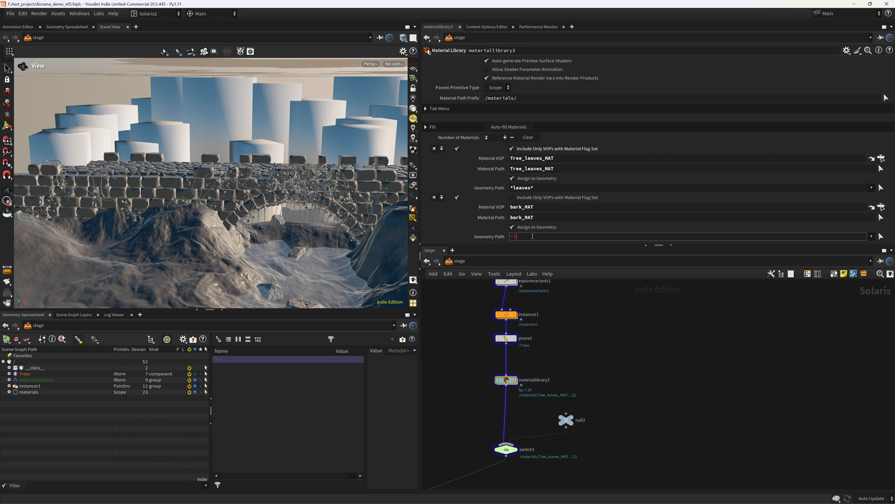
text(*trunk*)
key(Return)
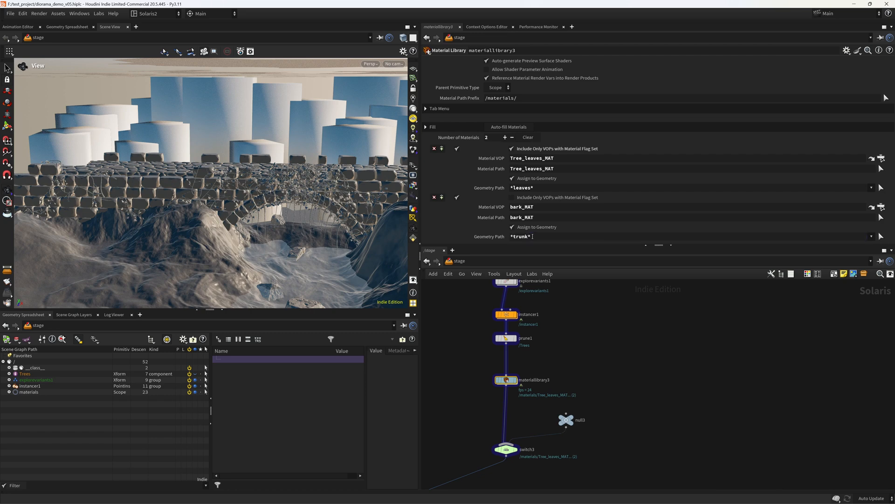
click(9, 373)
click(15, 379)
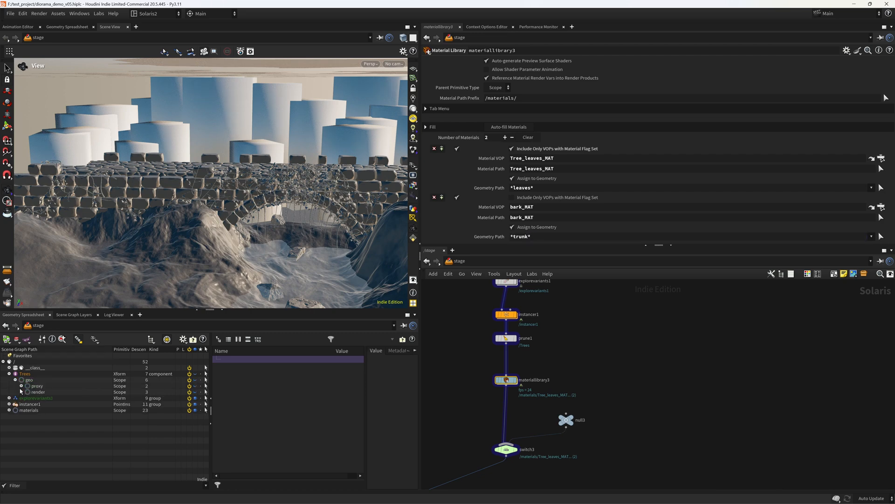
click(21, 392)
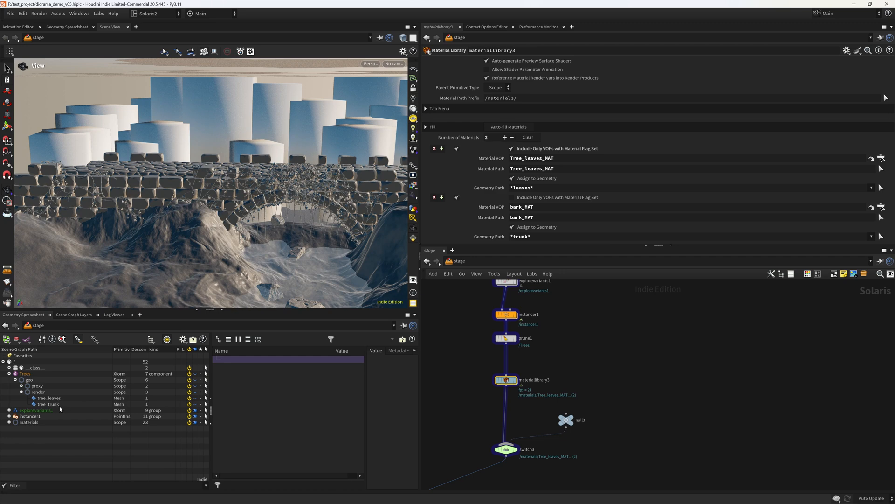
- Select the karmarendersettings node at the end of the stage network and save the scene
scroll(634, 443, down, 3)
middle_drag(634, 444, 651, 307)
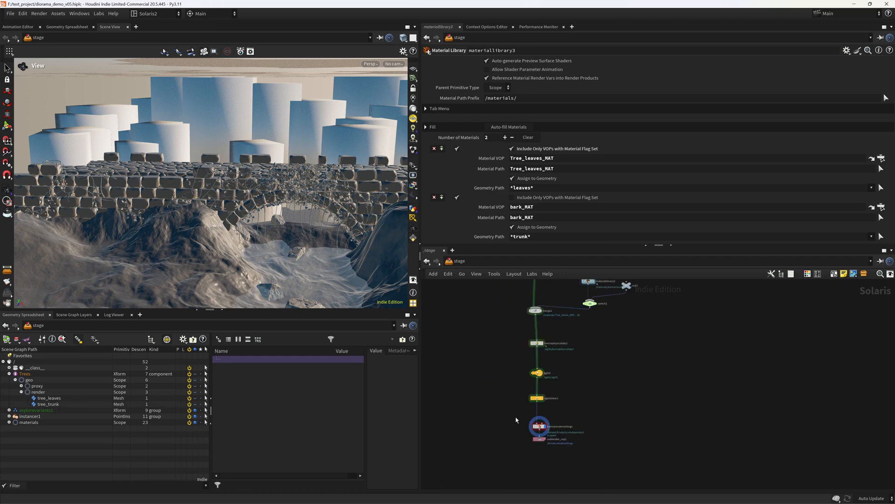
click(538, 426)
key(ctrl+s)
- Preview the scene through /cameras/camera1 with Karma XPU, and return the viewport to its standard renderer
click(394, 64)
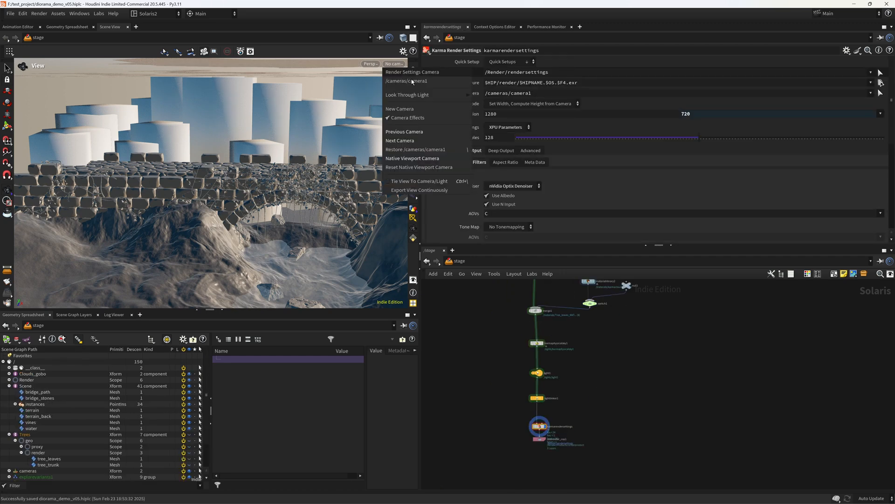
click(412, 80)
click(348, 63)
click(370, 133)
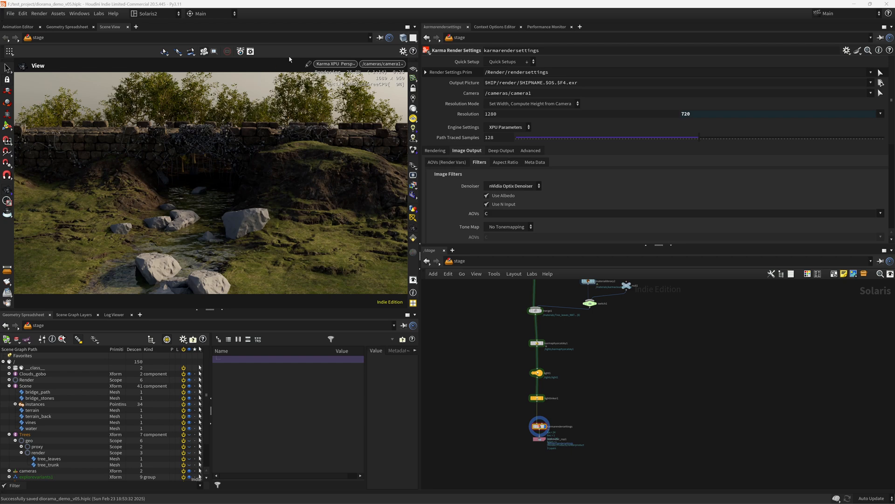
click(340, 64)
click(354, 83)
- Set Select Input of switch1 to 0 so that it passes materiallibrary2 with the fog
click(590, 304)
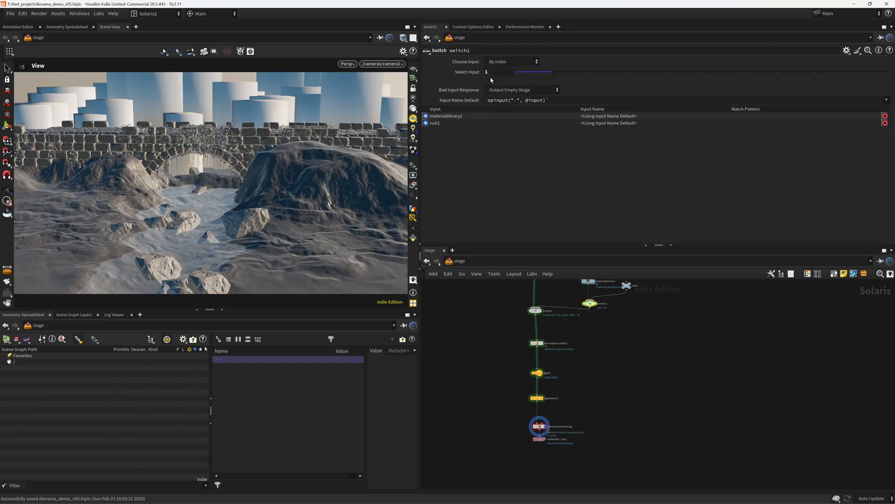
drag(492, 75, 440, 87)
text(0)
key(Return)
right_drag(521, 359, 481, 383)
middle_drag(483, 369, 448, 424)
right_drag(506, 354, 571, 329)
mouse_move(503, 459)
middle_down()
mouse_move(520, 275)
mouse_move(548, 294)
middle_up()
mouse_move(549, 458)
middle_down()
mouse_move(537, 280)
mouse_move(545, 274)
middle_up()
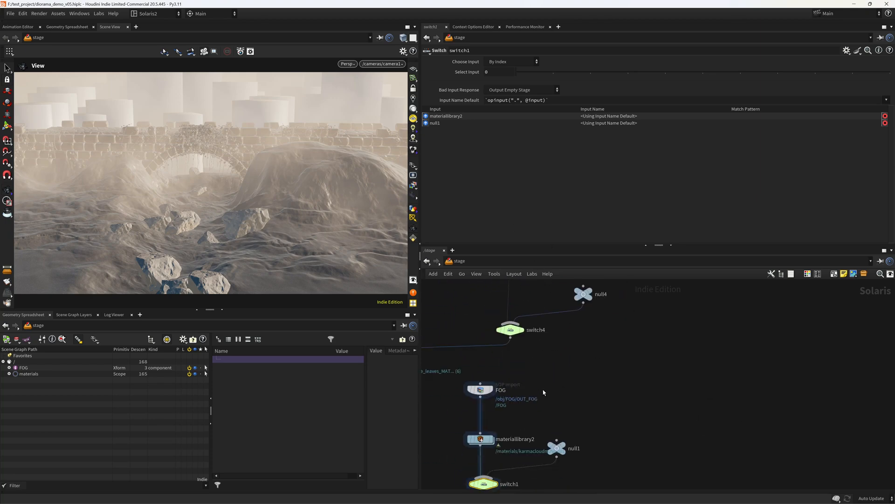
- Set Select Input of switch4 to 0 so that it passes materiallibrary5 with the grass
middle_drag(543, 396, 534, 452)
drag(464, 366, 525, 400)
middle_drag(539, 289, 529, 443)
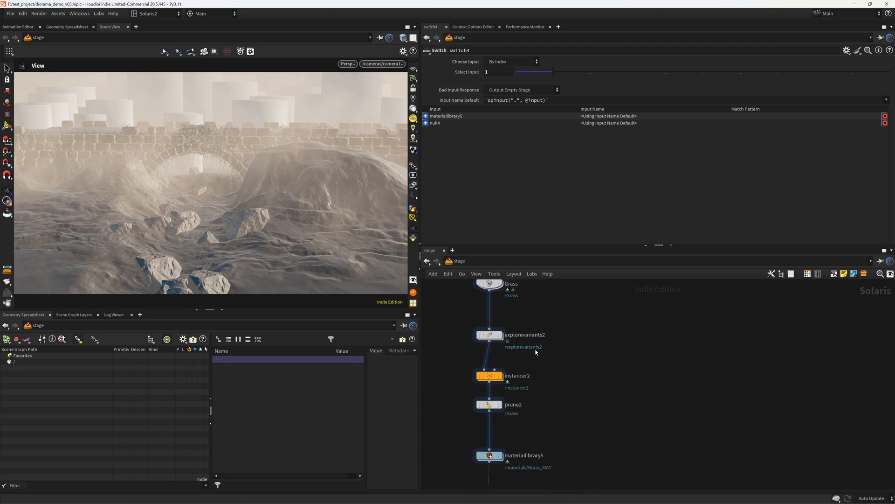
middle_drag(547, 324, 555, 200)
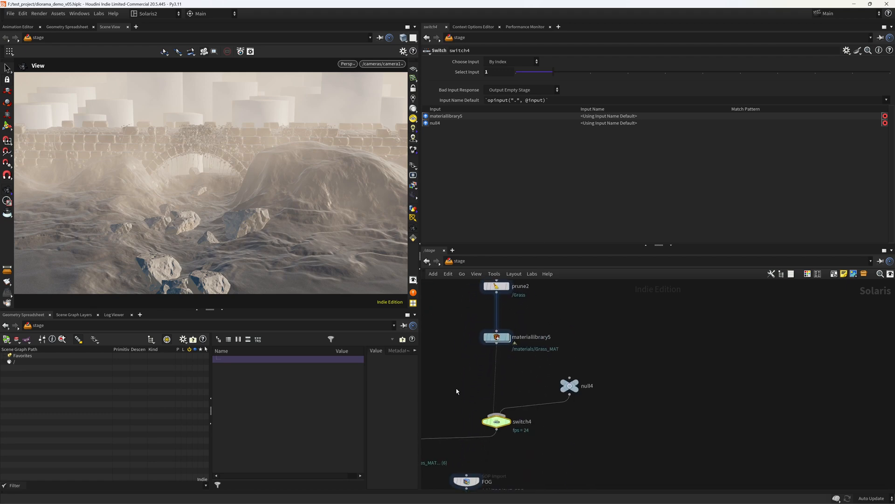
click(524, 73)
- Preview the karmarendersettings output through /cameras/camera1 with Karma XPU, and return the viewport to its standard renderer
middle_drag(581, 431, 655, 196)
middle_drag(520, 475, 575, 290)
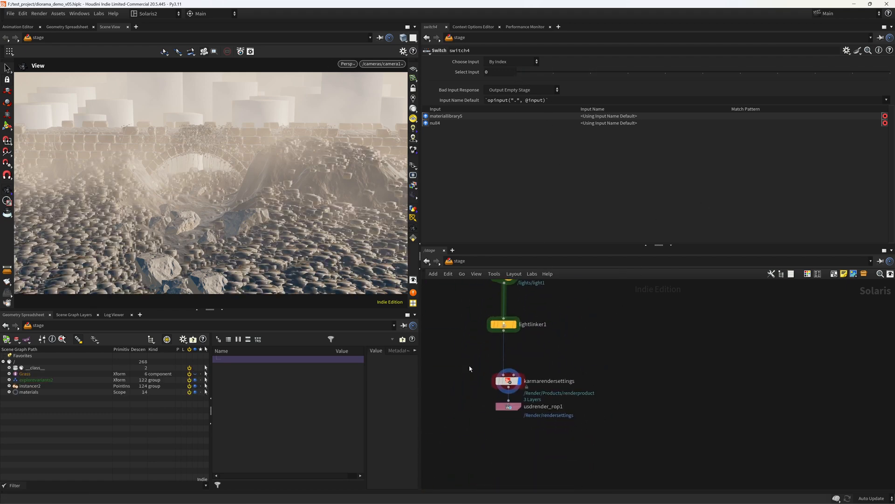
click(509, 381)
click(347, 63)
click(368, 113)
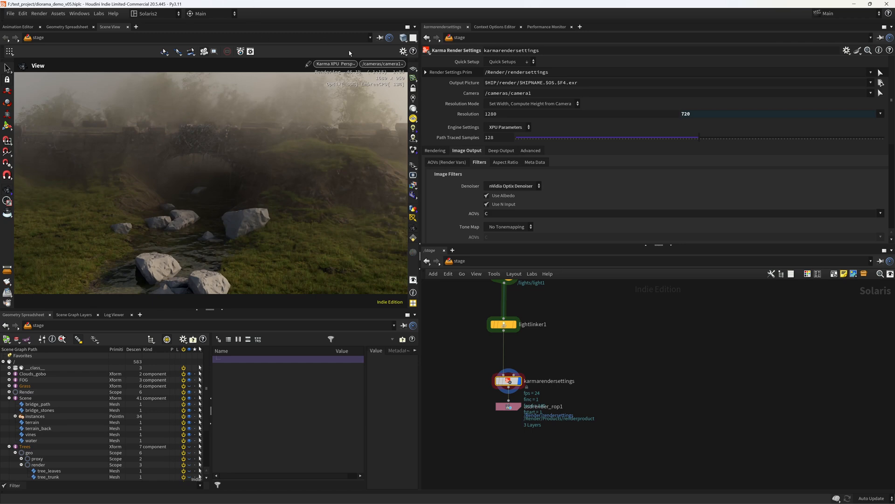
click(334, 63)
click(336, 95)
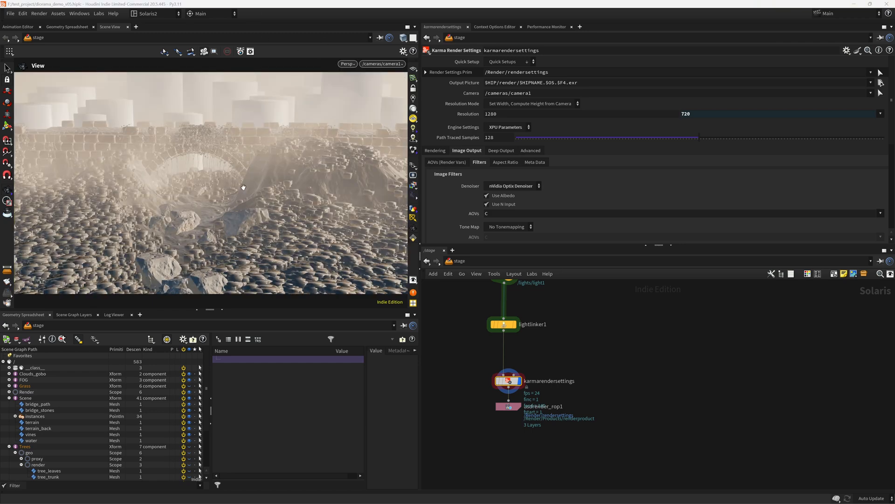
- Set Select Input of switch1 and switch4 to 1 to bypass the fog and the grass
middle_drag(559, 322, 558, 411)
scroll(558, 412, down, 1)
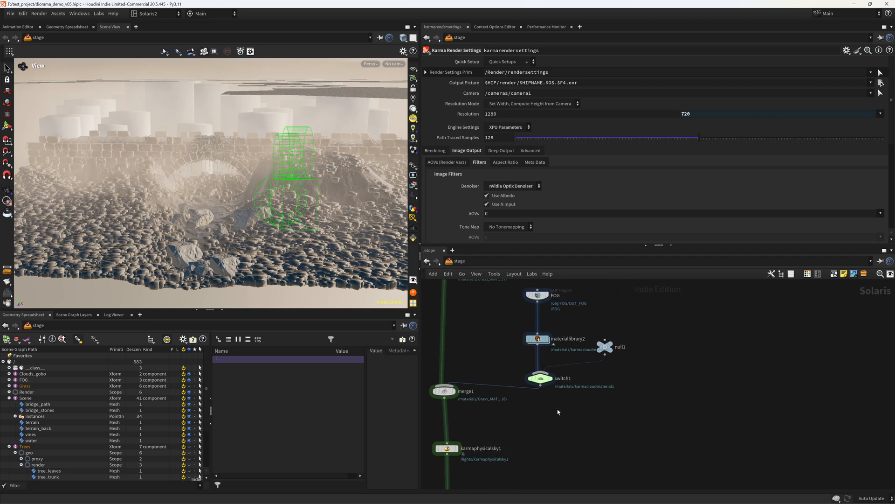
click(541, 379)
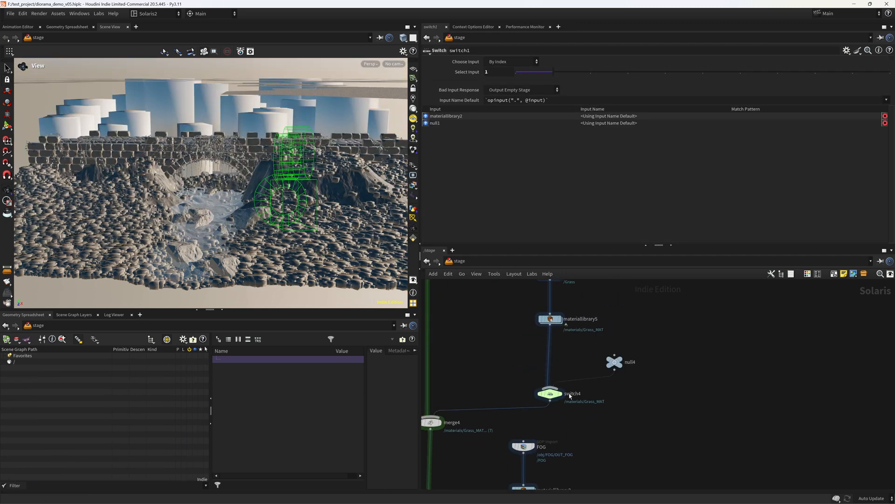
click(543, 73)
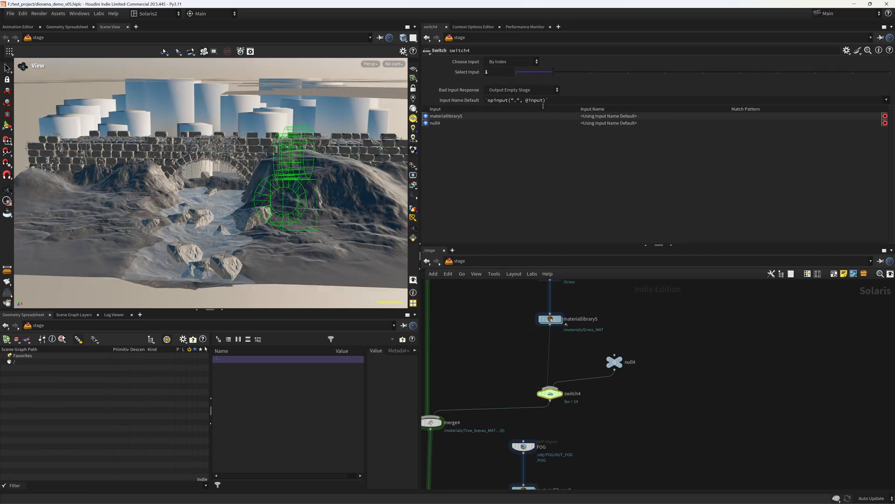
- Go inside materiallibrary1, which holds the main scene materials
middle_drag(496, 322, 528, 444)
scroll(526, 379, down, 8)
middle_drag(571, 342, 562, 413)
right_drag(562, 413, 572, 364)
scroll(481, 373, up, 5)
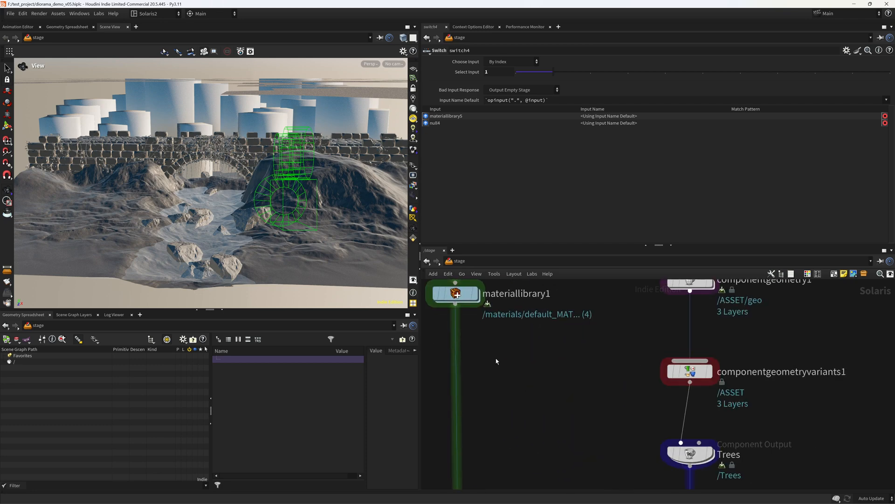
middle_drag(455, 294, 500, 309)
double_click(497, 332)
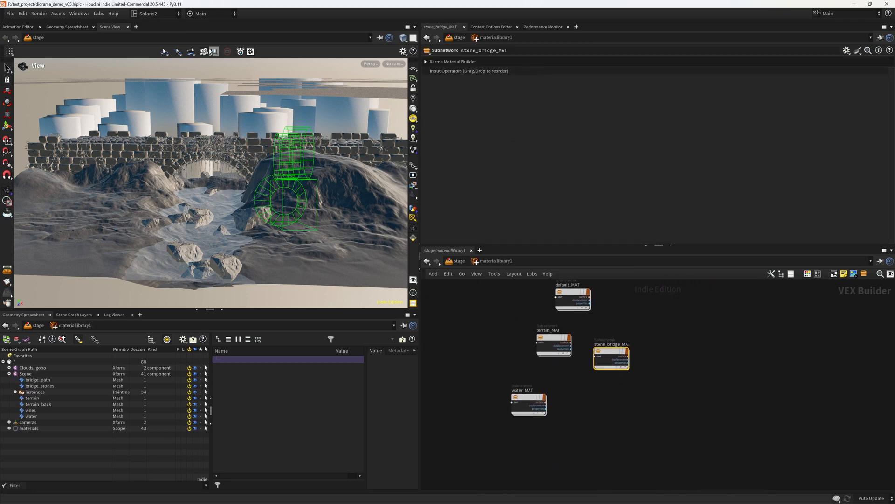
- Show the shelf and import F:/TEXTURES/Downloaded/surface/rock_mossy_ucegbd0dy as a hex-tiled triplanar Karma material
click(209, 21)
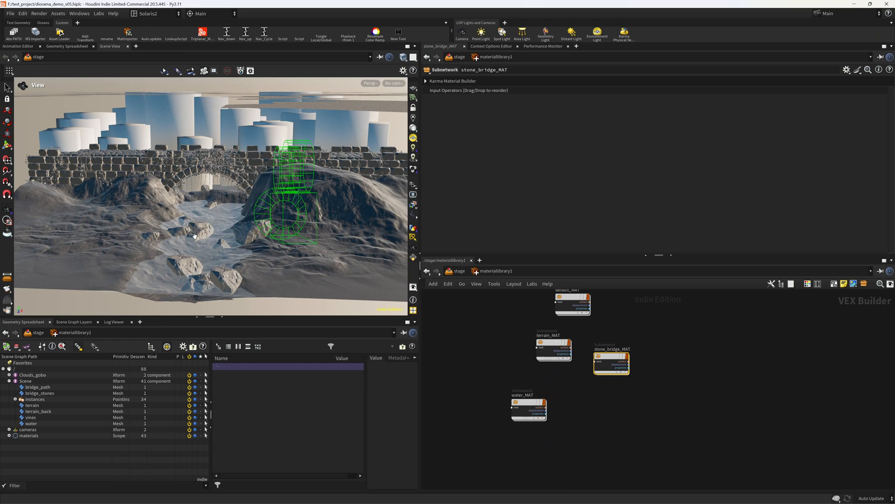
click(200, 41)
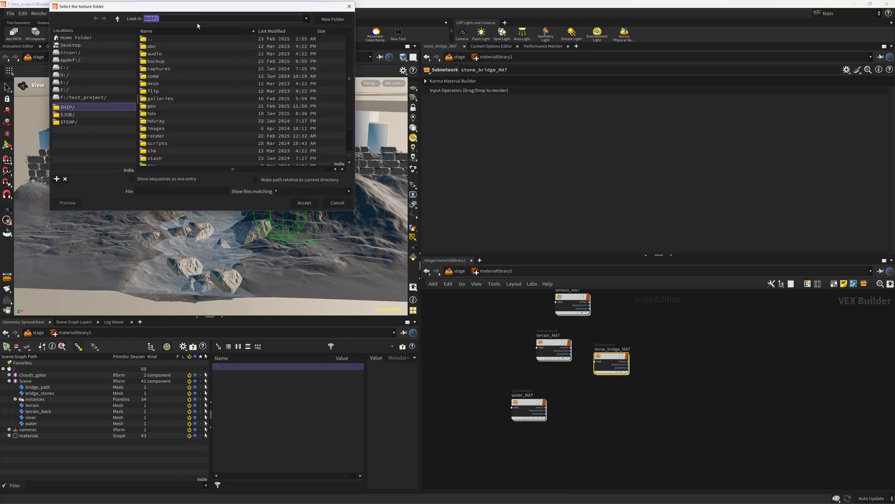
click(246, 18)
drag(266, 19, 291, 19)
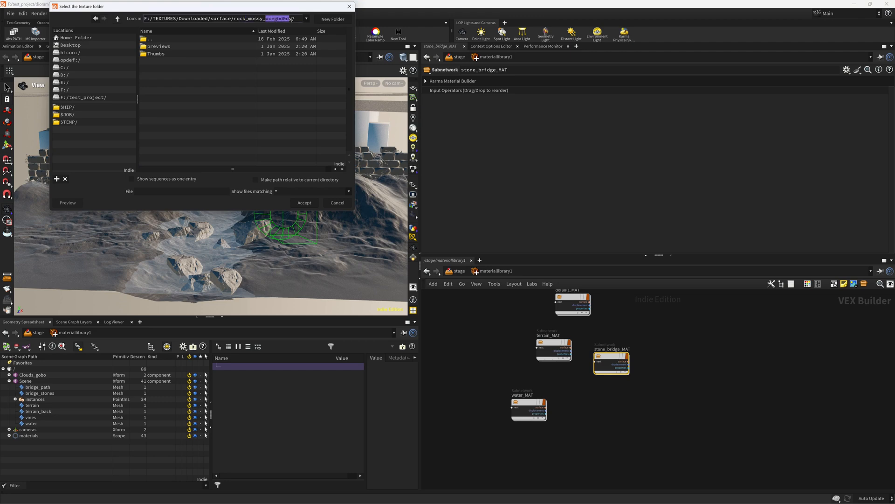
click(304, 203)
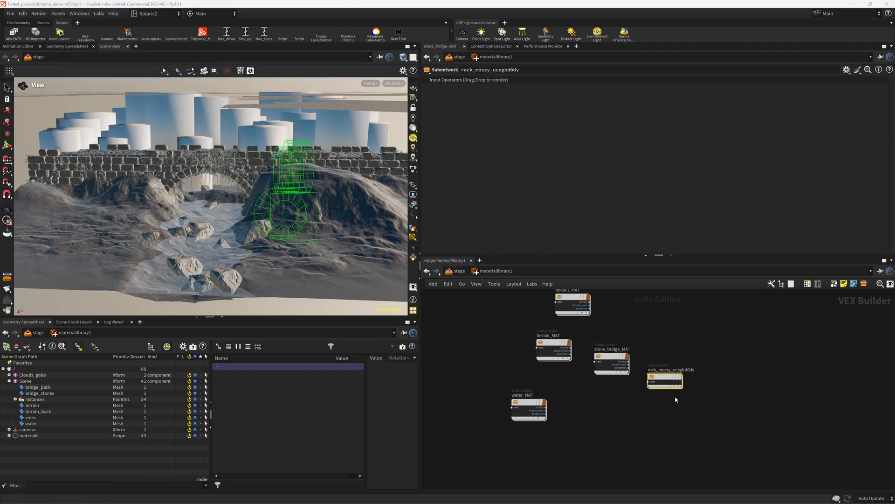
- Rename the imported mossy rock material as rocks_MAT
double_click(688, 340)
text(r)
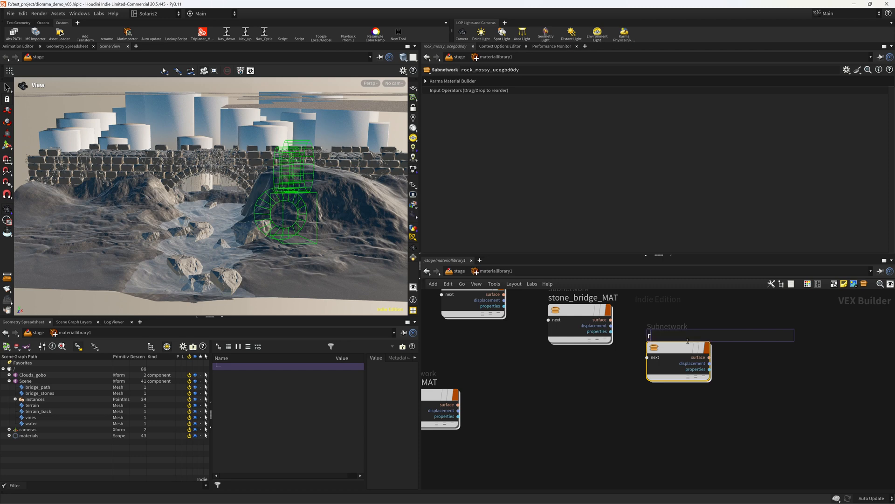
text(ocks_MAT)
key(Return)
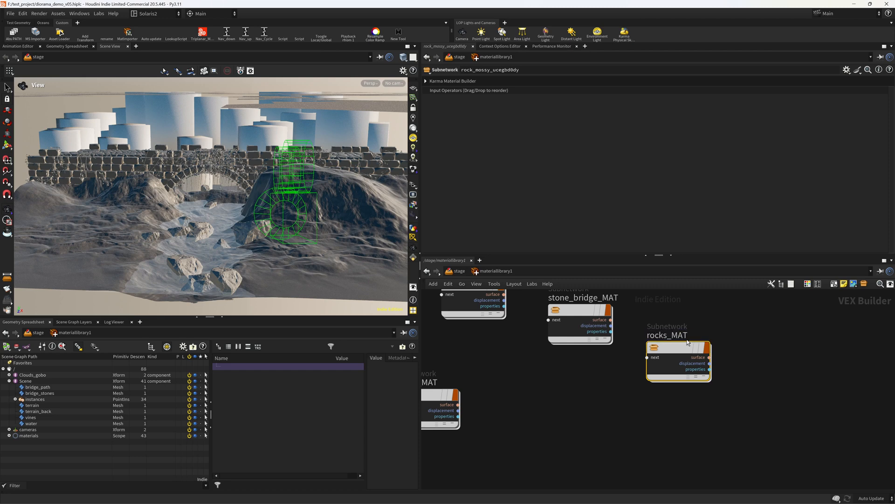
- Inside rocks_MAT, insert an MtlX Separate Color 4 node between the Displacement texture and mtlxdisplacement
double_click(679, 362)
scroll(556, 386, up, 5)
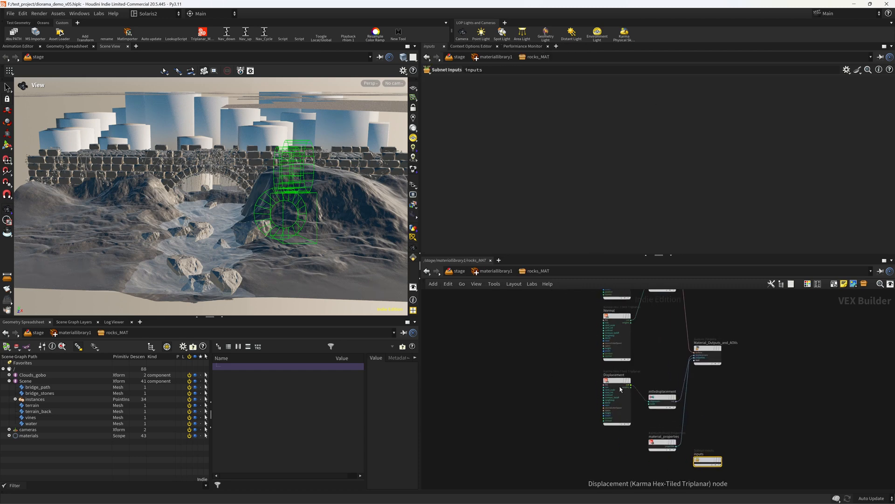
drag(616, 387, 503, 411)
key(Tab)
text(spl)
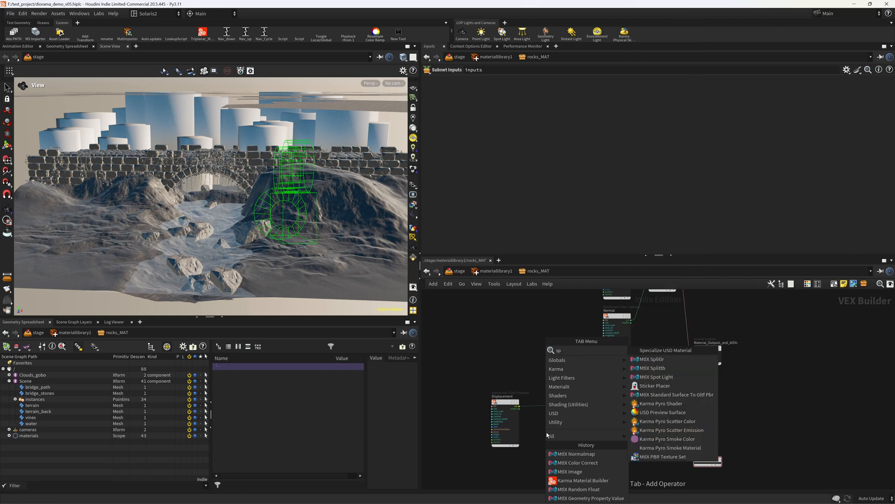
key(BackSpace)
key(BackSpace)
key(BackSpace)
text(sepa)
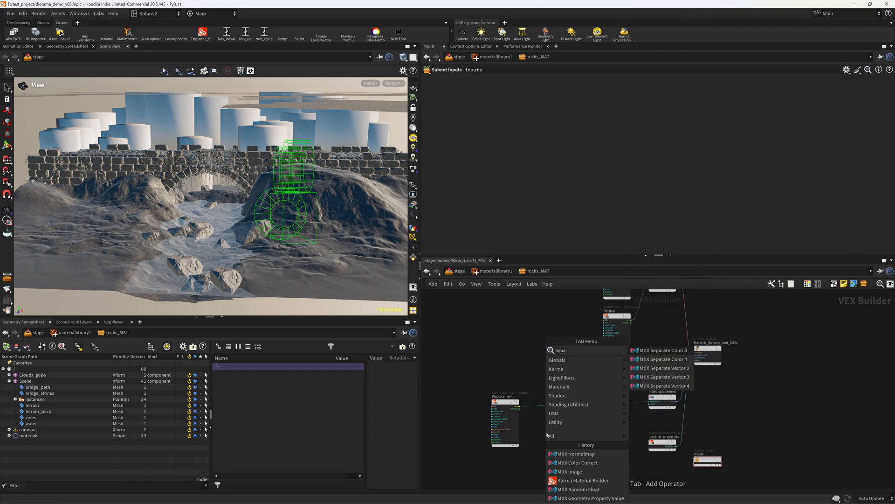
key(Down)
key(Return)
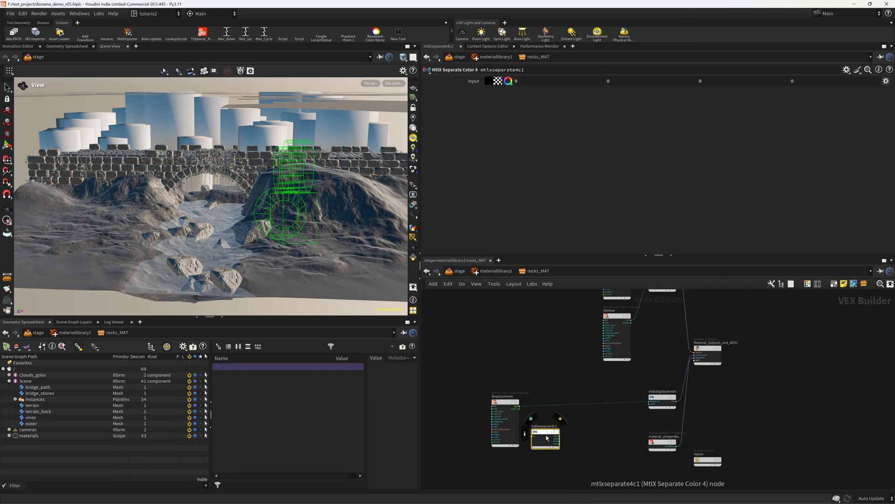
click(558, 411)
drag(507, 404, 472, 404)
drag(550, 410, 526, 405)
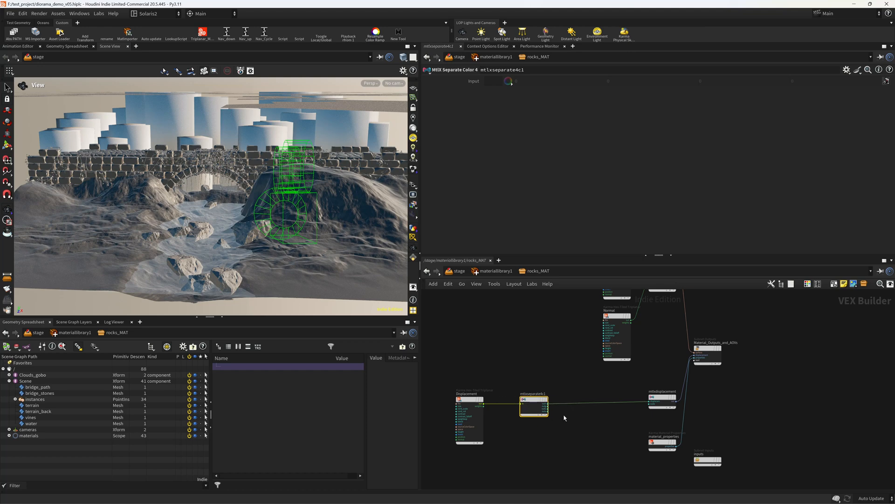
- Insert an MtlX Remap node on the wire between the separate node's outr output and mtlxdisplacement
scroll(599, 413, up, 5)
click(534, 415)
key(Tab)
text(remap)
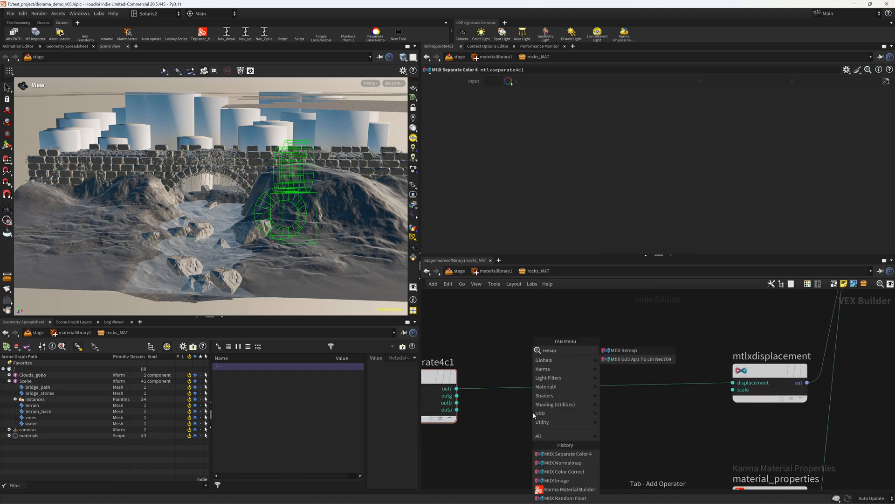
key(Return)
click(559, 392)
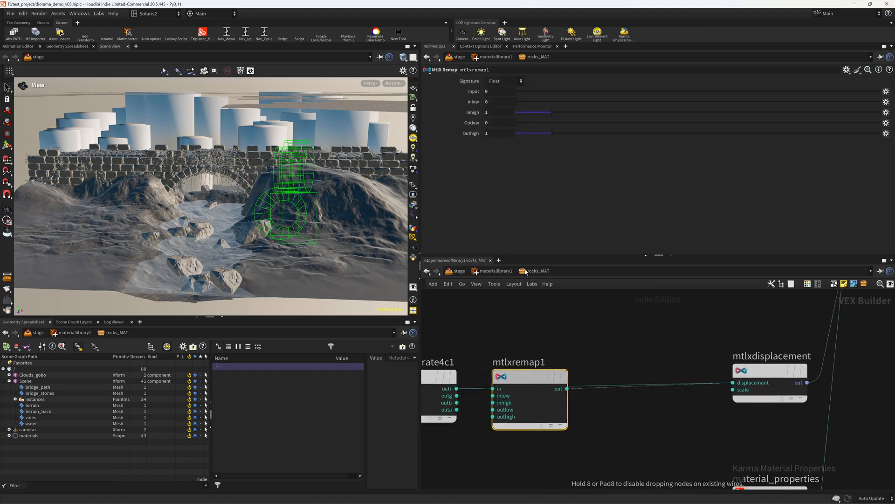
- Set Outlow to -0.5 and Outhigh to 0.5 on mtlxremap1
click(499, 125)
text(-.5)
key(Tab)
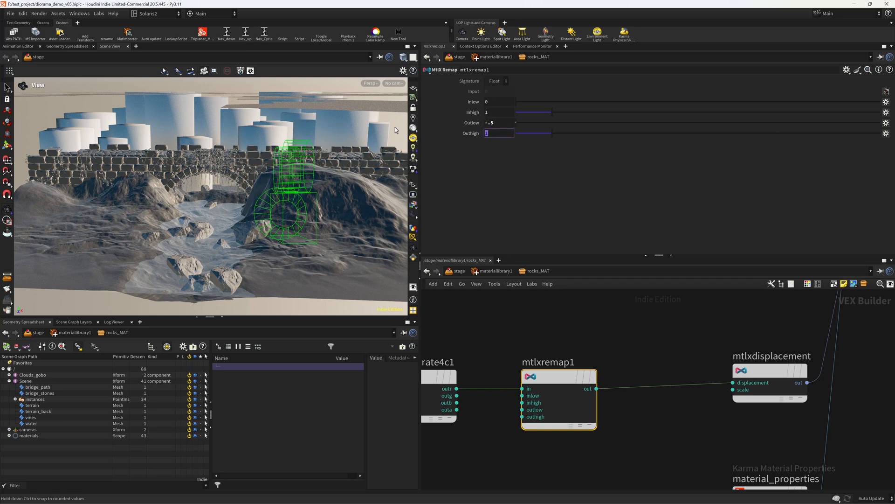
text(.5)
key(Return)
- Set the Scale of mtlxdisplacement in rocks_MAT to 0.07
middle_drag(769, 359, 635, 341)
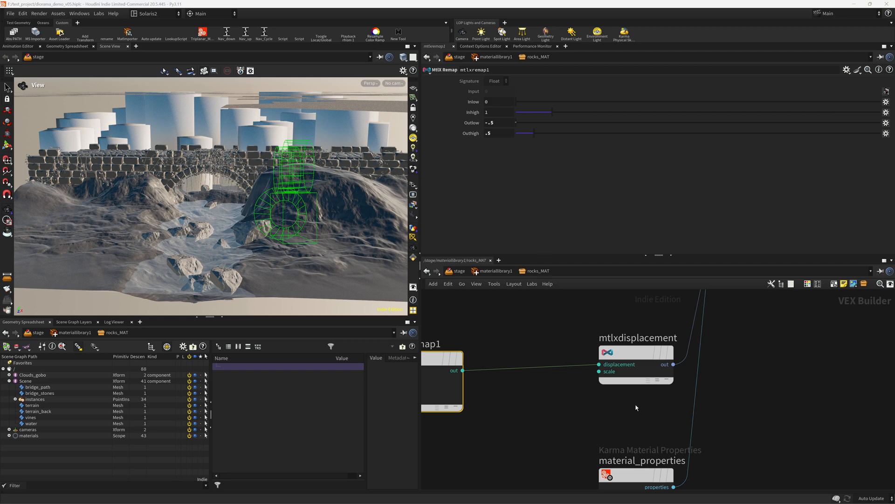
click(637, 354)
click(499, 102)
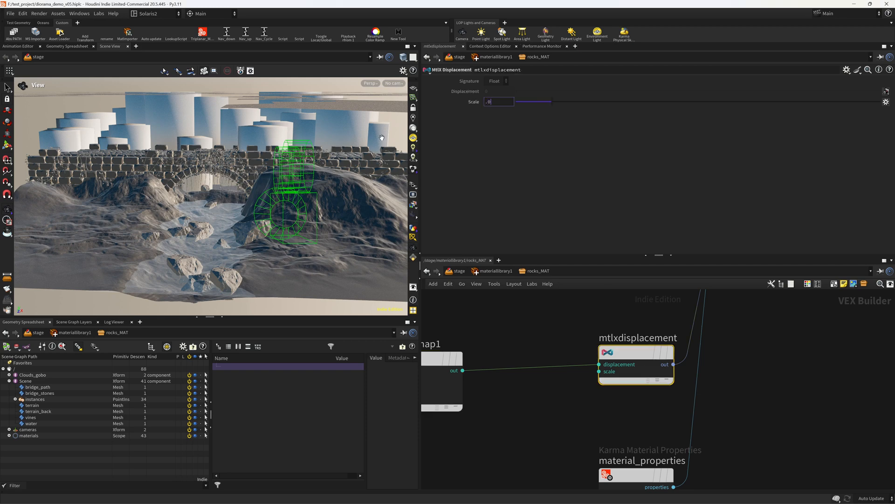
text(.07)
key(Return)
- Set the Size of the Albedo hex-tiled triplanar texture to 2
scroll(559, 403, down, 7)
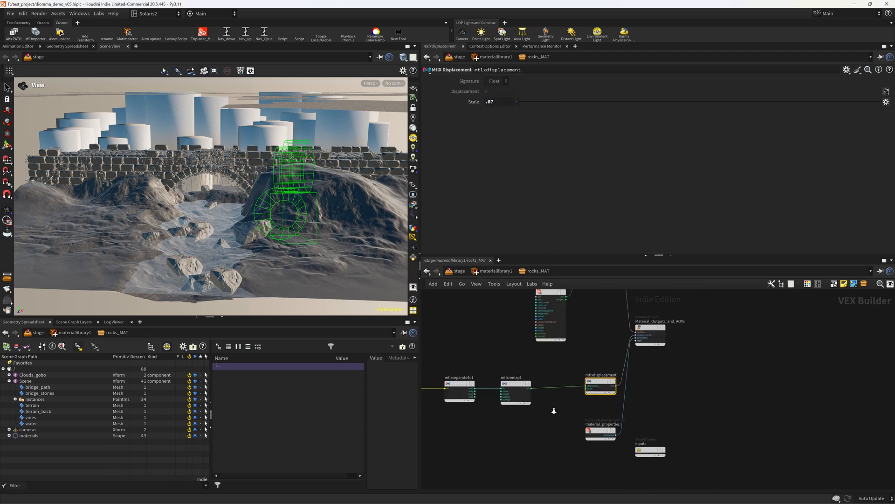
middle_drag(533, 330, 503, 422)
scroll(550, 374, up, 6)
middle_drag(545, 361, 562, 349)
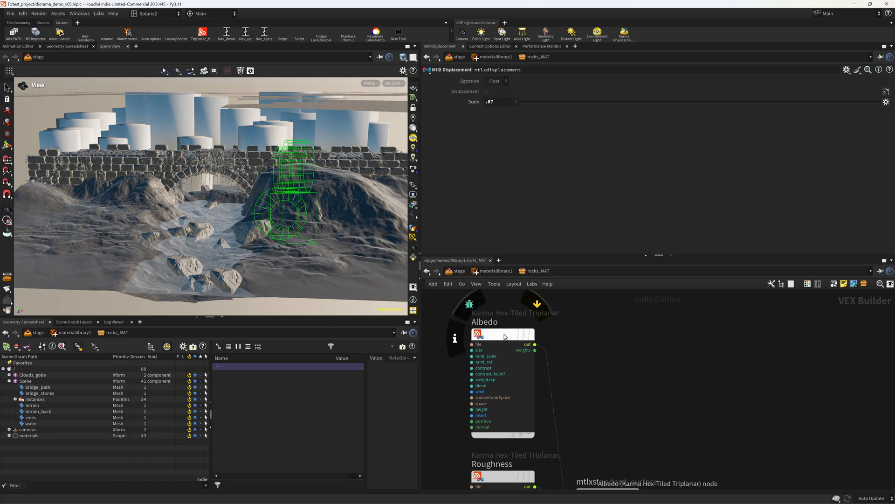
click(506, 336)
click(498, 102)
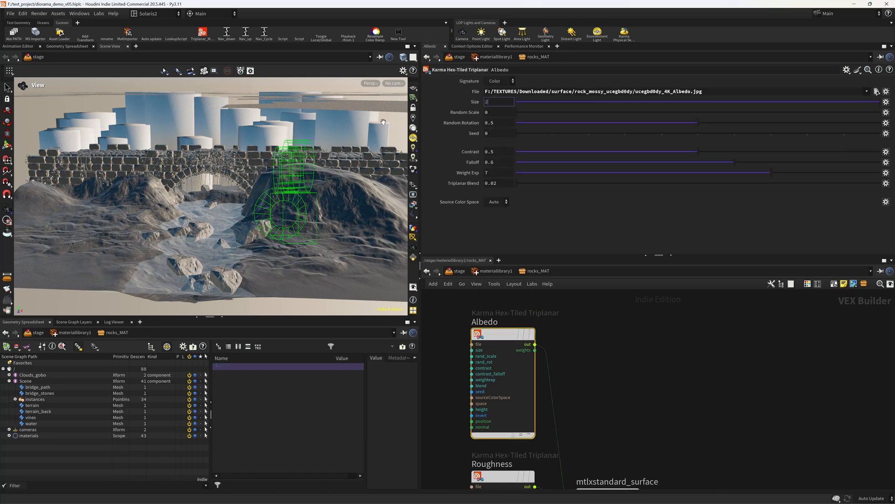
text(2)
key(Return)
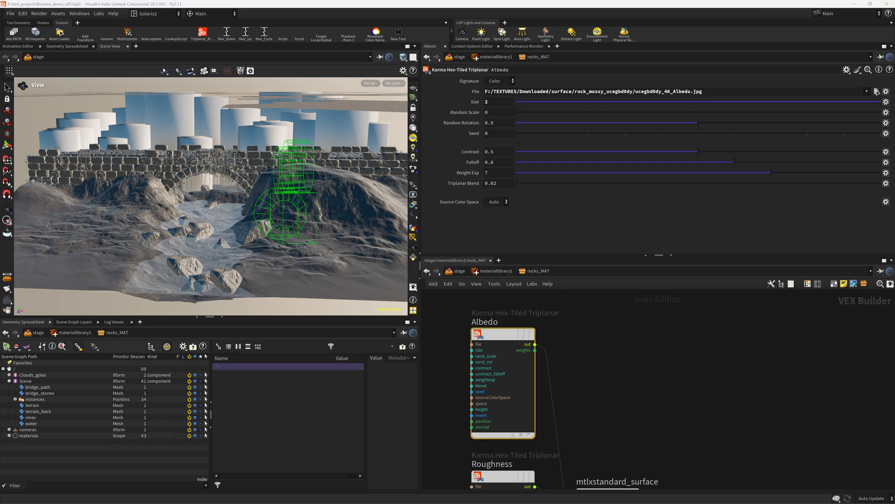
- Move the Albedo node away from the shader and reroute its output wire with a dot above mtlxstandard_surface
middle_drag(582, 415, 634, 400)
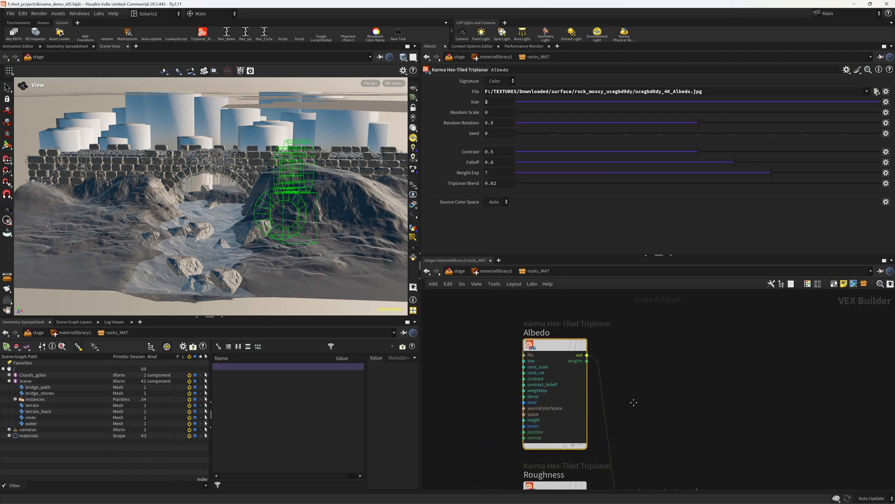
drag(550, 348, 439, 359)
middle_drag(572, 431, 562, 372)
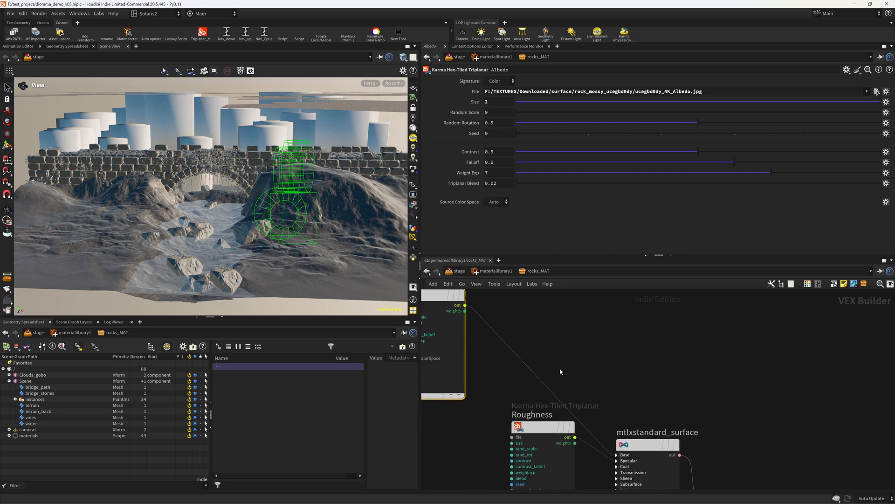
alt+drag(562, 392, 629, 317)
- Insert an MtlX Color Correct node on the Albedo wire to mtlxstandard_surface and set its Exposure to 1.25
click(535, 350)
key(Tab)
text(colorc)
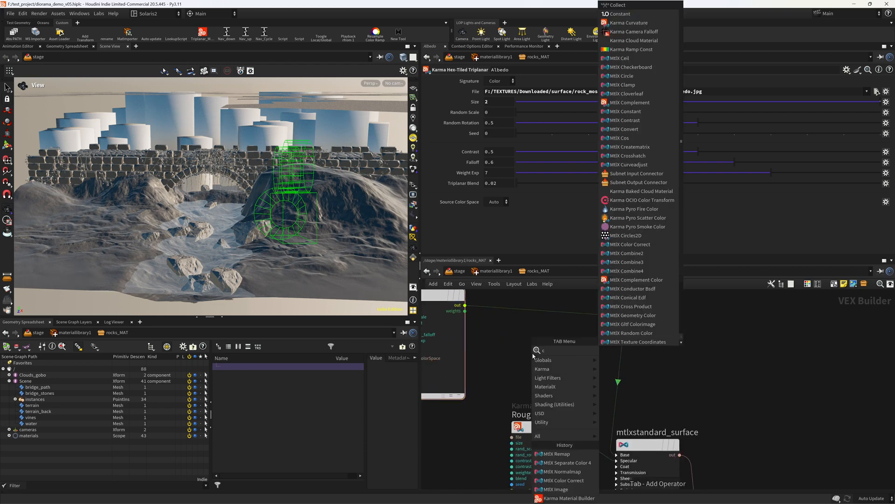
key(Return)
click(534, 355)
drag(533, 355, 558, 314)
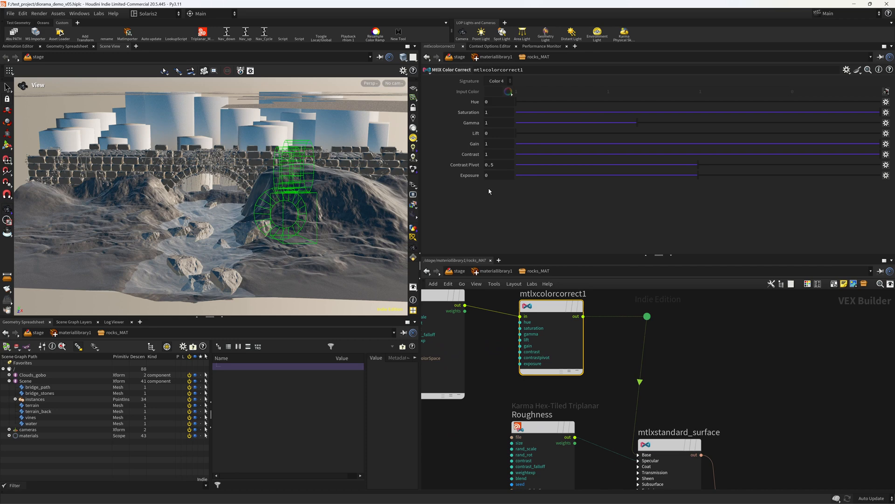
text(25)
key(Return)
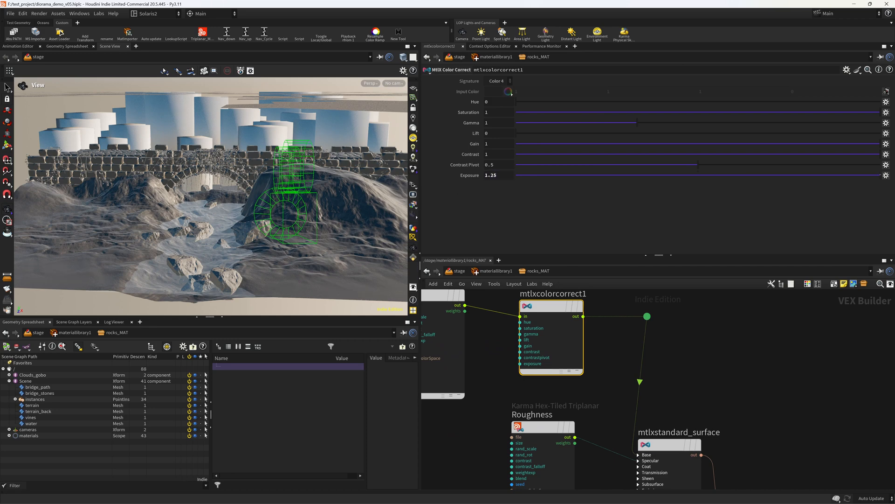
- Set the Hue of the MtlX Color Correct node in rocks_MAT to 0.0363
drag(496, 102, 373, 107)
text(.0363)
key(Return)
scroll(691, 347, down, 3)
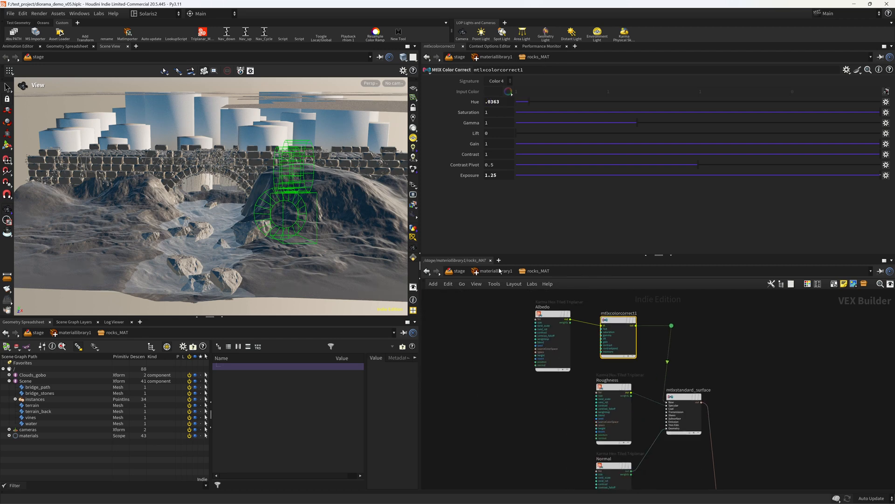
- Return from rocks_MAT to the stage network and save the scene
click(537, 271)
click(459, 272)
key(ctrl+s)
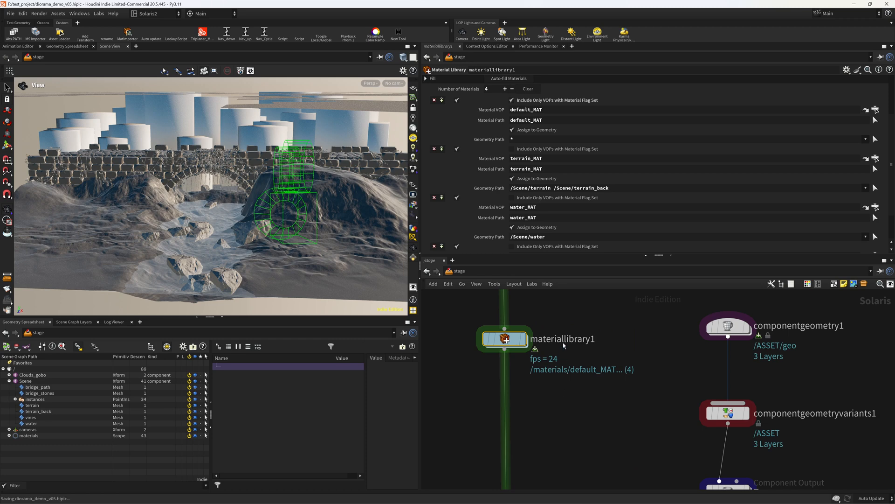
- Auto-fill the materials in materiallibrary1 and assign rocks_MAT to the geometry path *rock*, checking the prototype names in the scene graph
drag(892, 167, 894, 148)
click(505, 155)
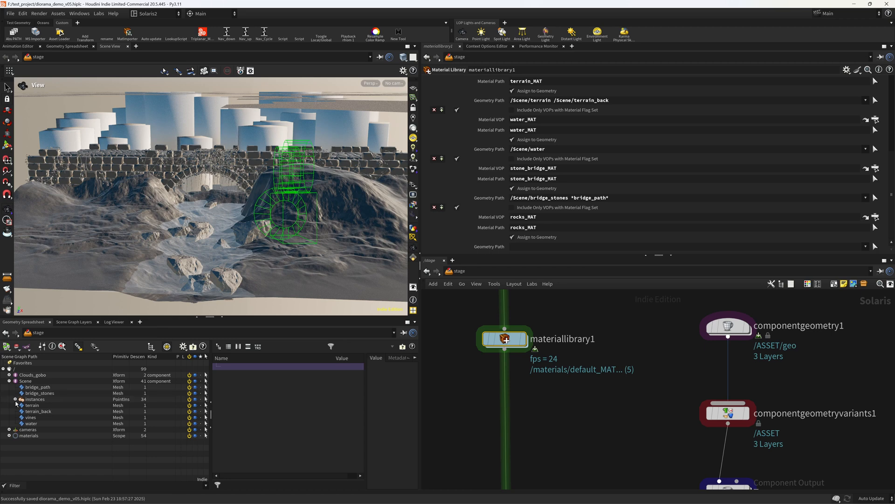
click(15, 399)
click(21, 405)
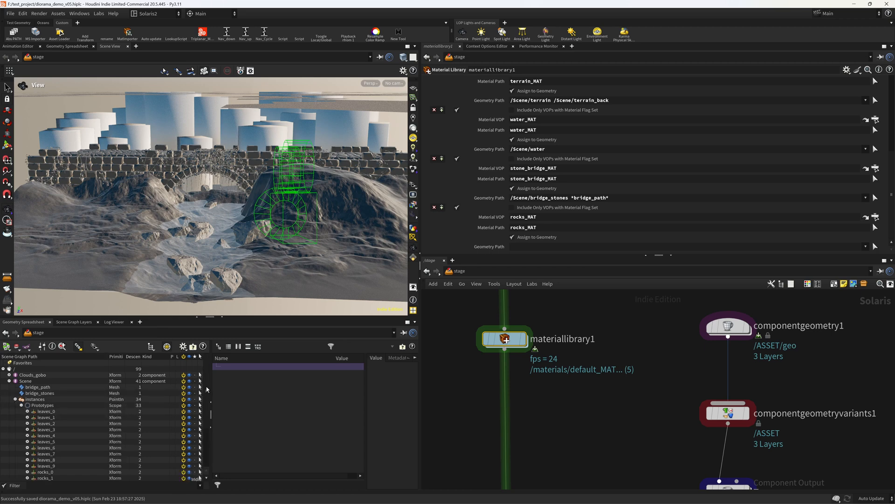
scroll(204, 394, down, 3)
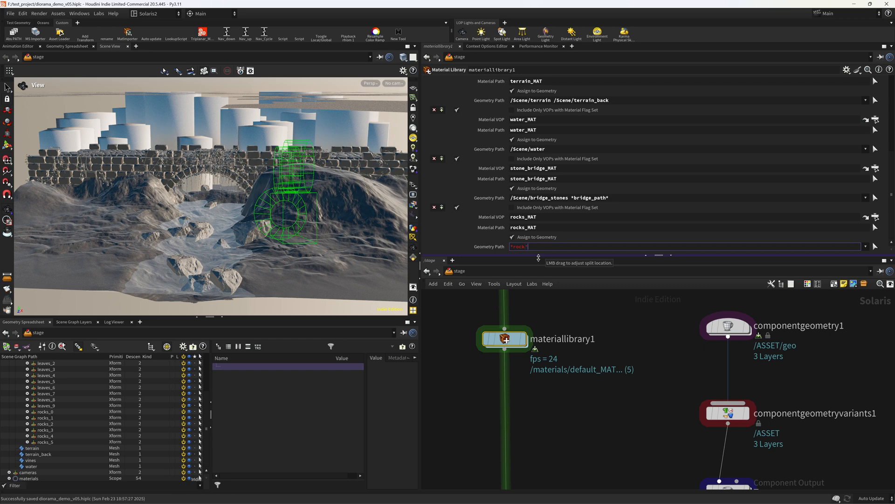
key(Return)
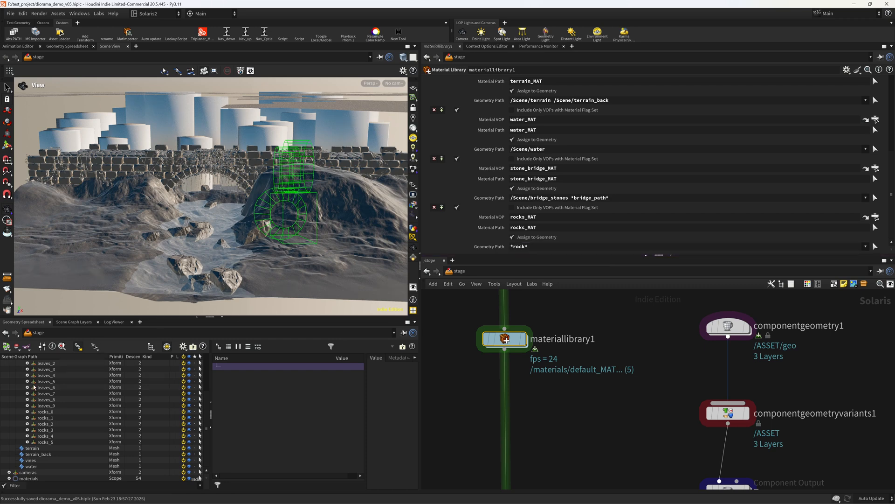
drag(208, 429, 209, 366)
click(15, 400)
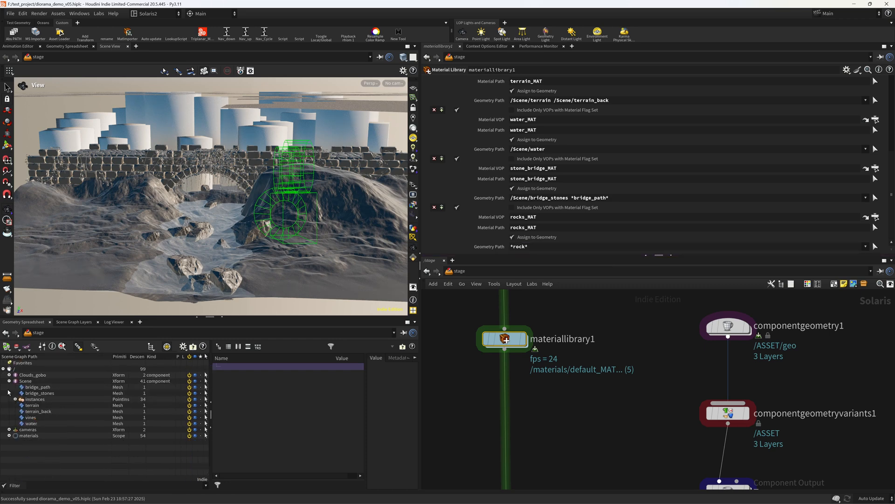
click(9, 381)
- Display the karmarendersettings node, look through /cameras/camera1 and render the view with Karma XPU
scroll(588, 430, down, 8)
middle_drag(600, 450, 575, 228)
click(551, 426)
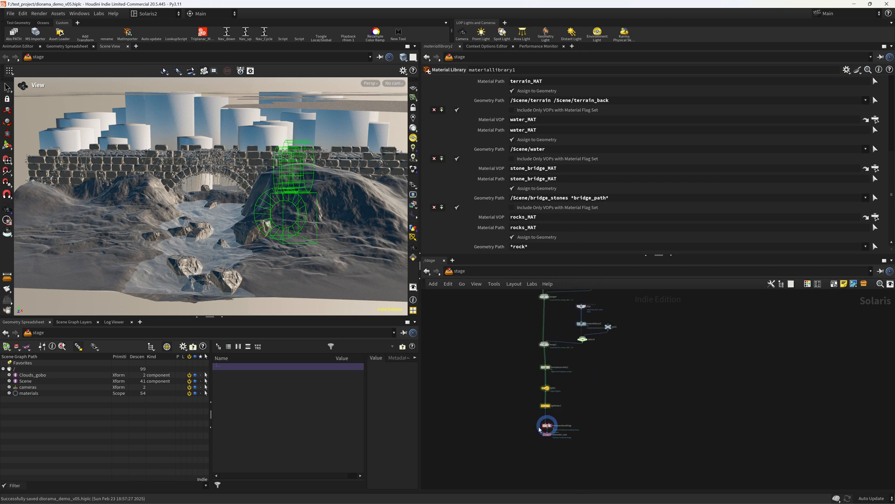
click(394, 83)
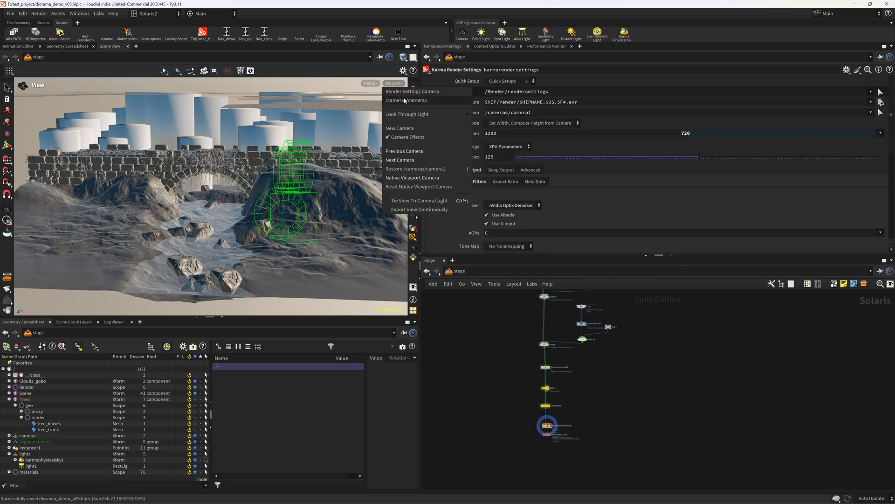
click(410, 96)
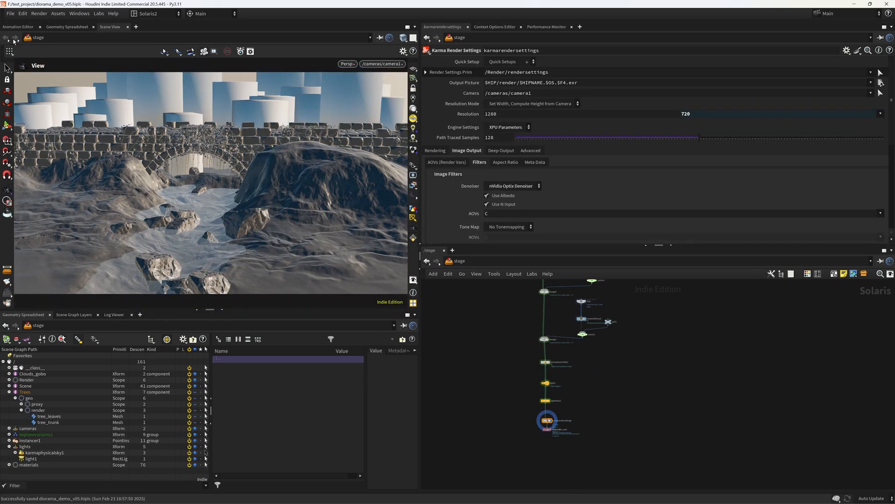
click(348, 63)
click(363, 96)
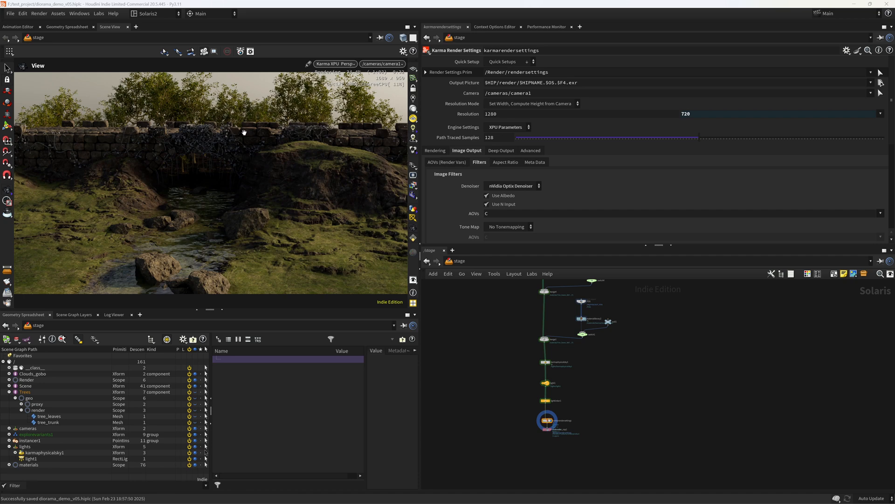
- Switch the viewport renderer back to Houdini VK and save the scene
click(332, 64)
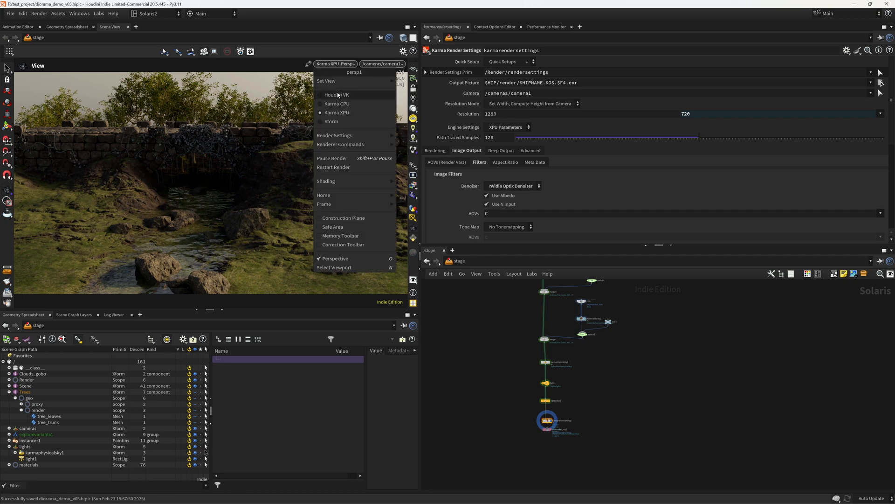
click(339, 94)
key(ctrl+s)
- Open the materiallibrary1 network and move rocks_MAT up beside default_MAT
right_drag(503, 345, 486, 360)
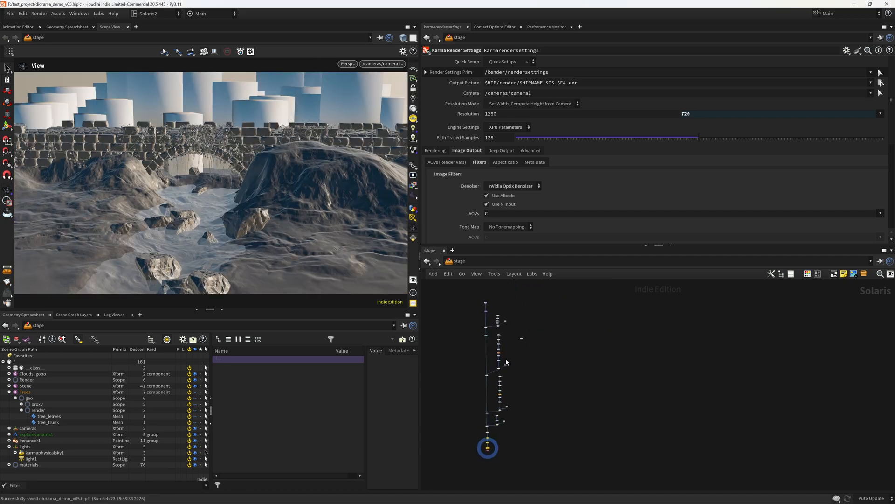
scroll(506, 345, up, 5)
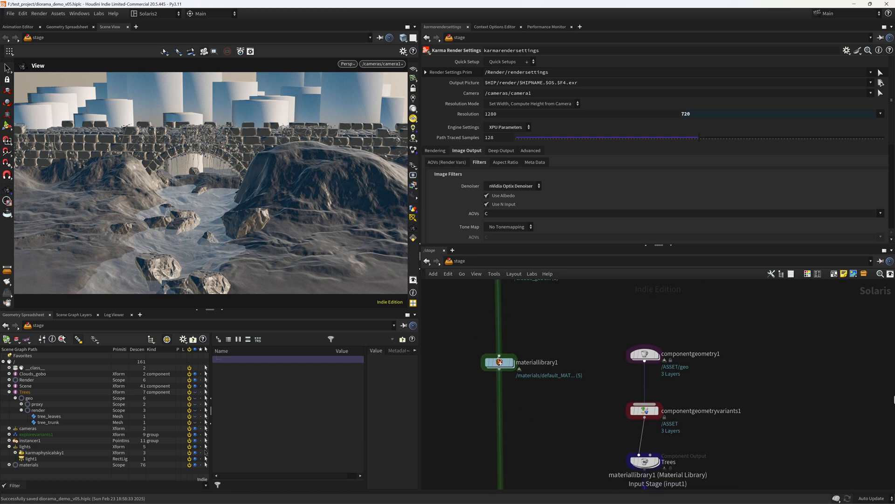
double_click(501, 362)
scroll(550, 393, down, 3)
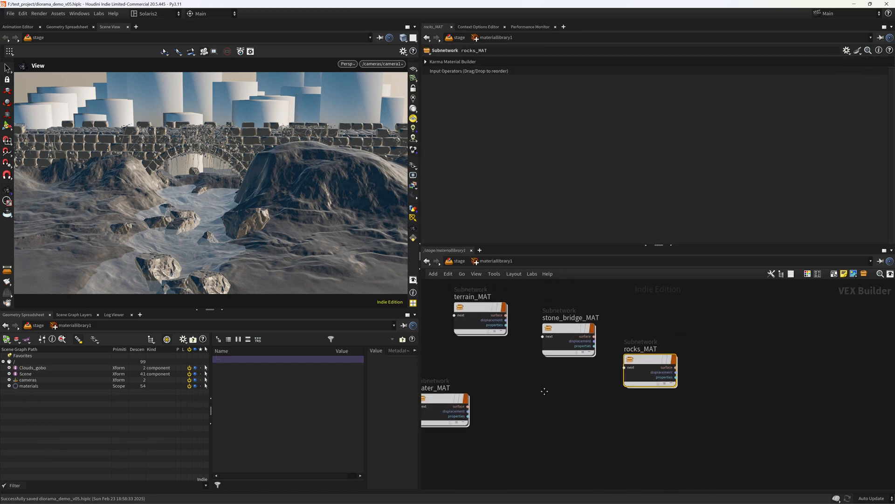
drag(618, 391, 618, 304)
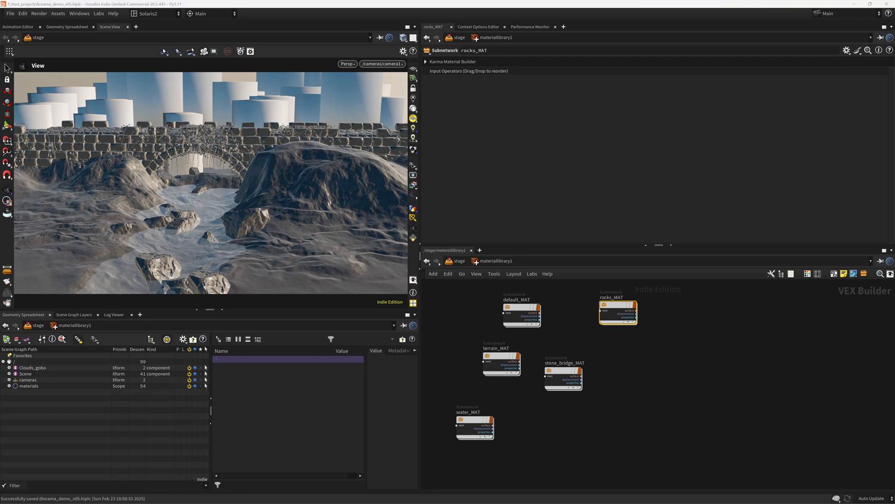
- Add a Karma Material Builder in materiallibrary1 and name it vines_MAT
middle_drag(654, 415, 623, 393)
key(Tab)
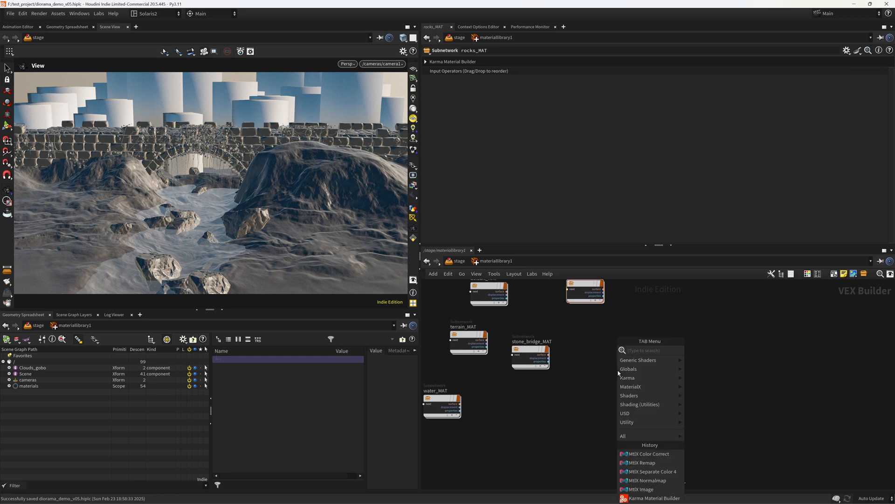
text(karm)
key(Down)
key(Return)
click(619, 374)
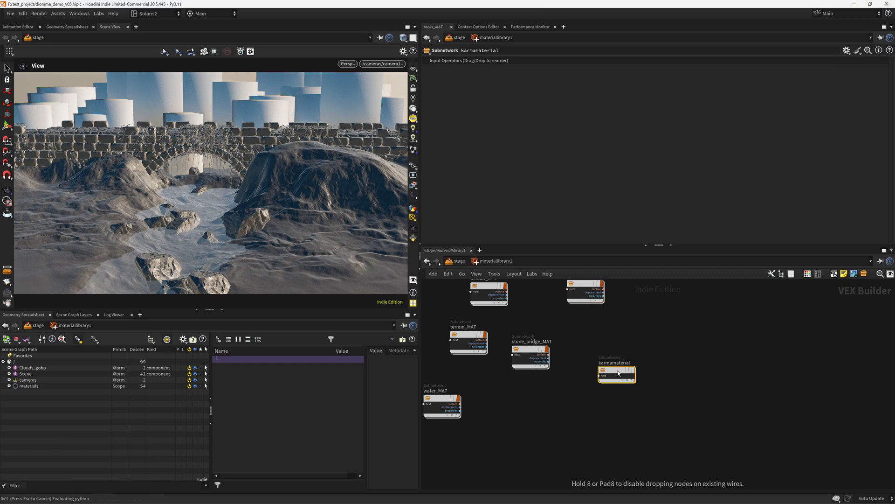
click(624, 362)
text(vines_MAT)
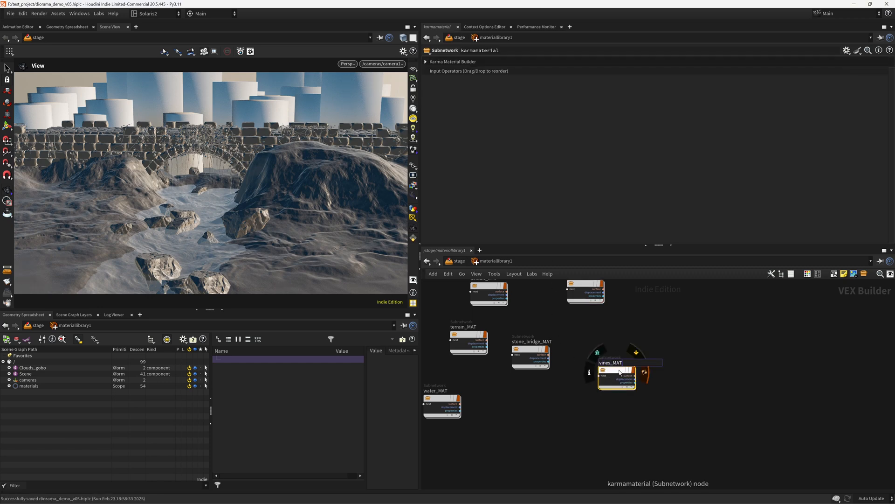
key(Return)
- Enter vines_MAT and delete its subnet inputs node
double_click(617, 375)
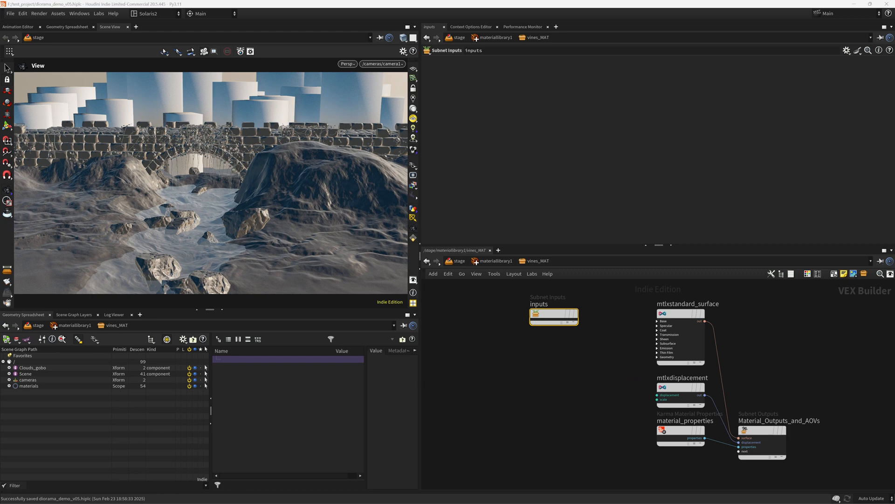
click(497, 296)
key(Delete)
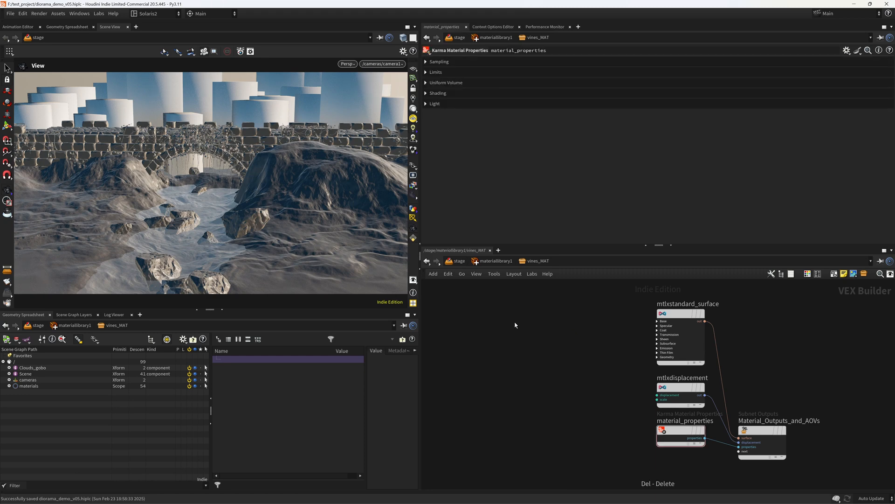
- Add an MtlX Image node in vines_MAT and set its file to F:/TEXTURES/Downloaded/surface/surface_bark_vl4lajlg/vl4lajlg_4K_Albedo.jpg
key(Tab)
text(image)
key(Return)
click(513, 328)
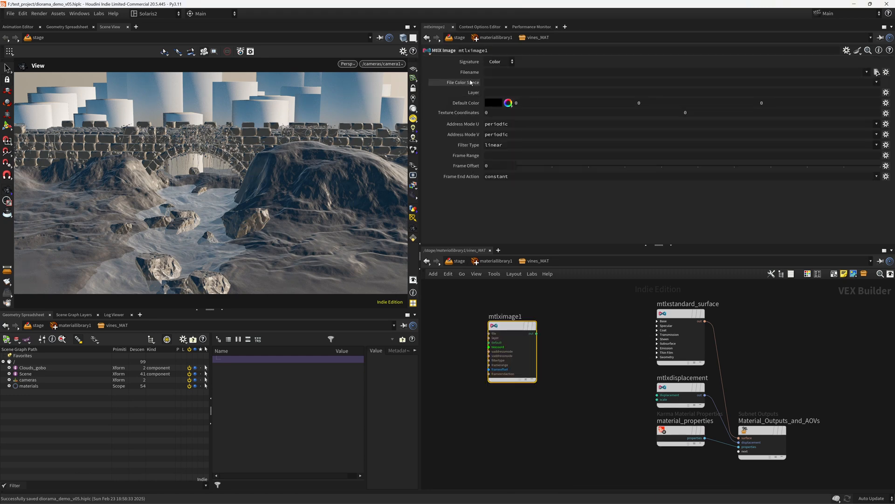
click(495, 74)
text(F:/TEXTURES/Downloaded/surface/surface_bark_vl4lajlg/vl4lajlg_4K_Albedo.jpg)
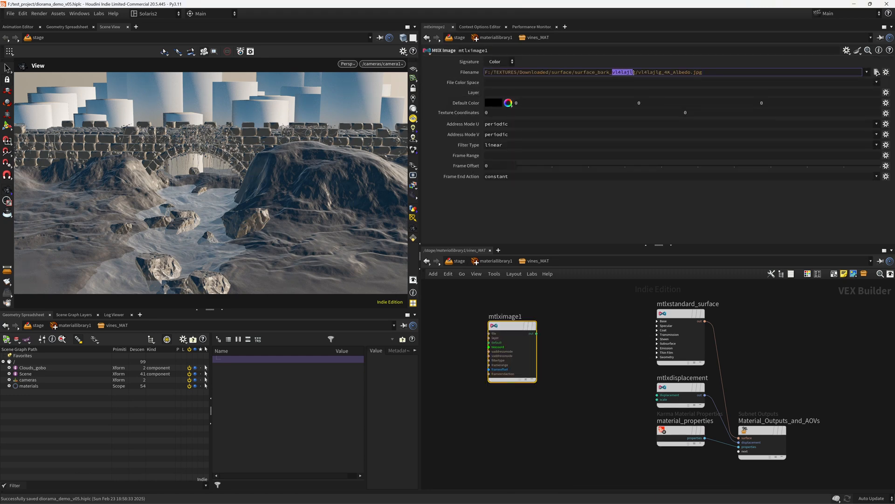
key(Return)
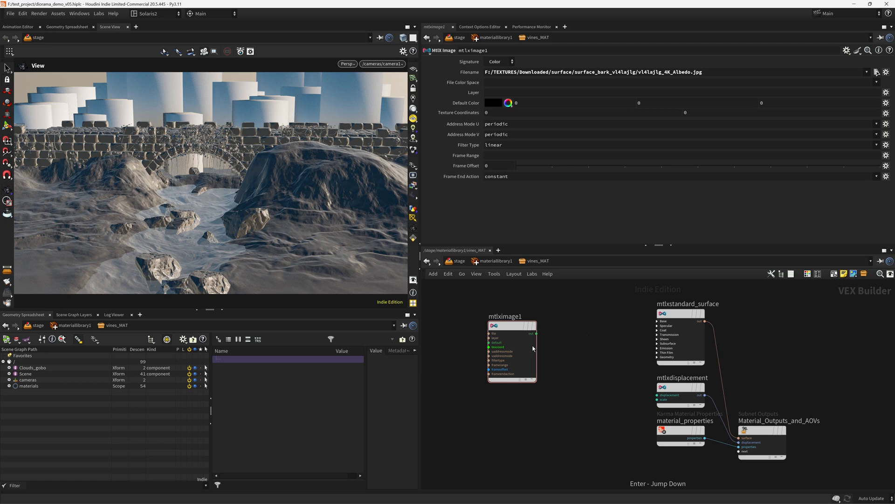
- Add an MtlX Color Correct node after the albedo image and wire its output into the Base input of mtlxstandard_surface
key(Tab)
text(colorc)
key(Return)
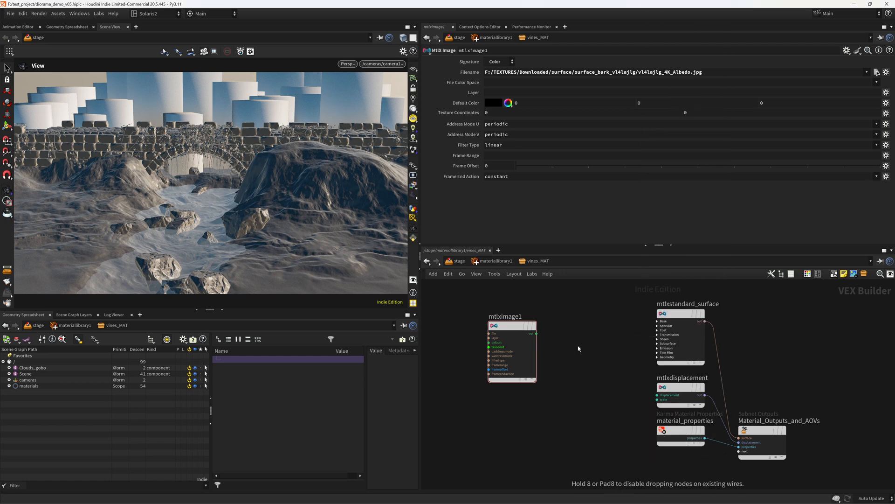
click(582, 325)
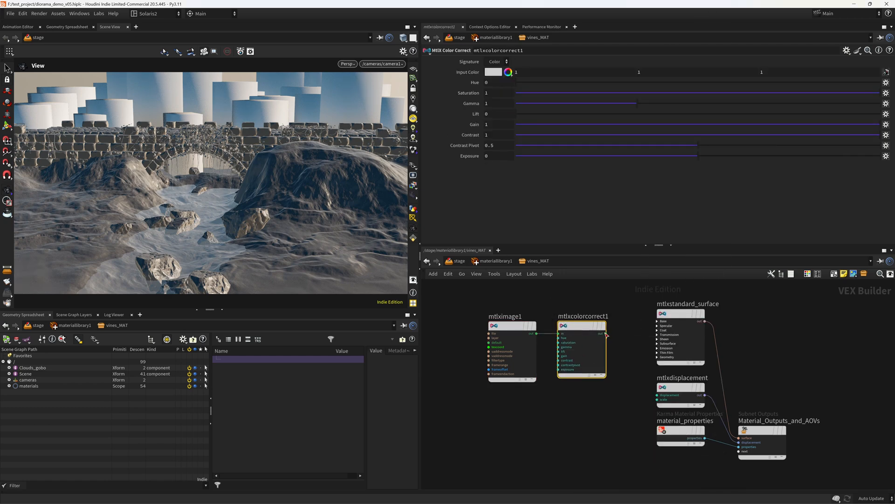
drag(605, 333, 666, 344)
middle_drag(549, 431, 543, 407)
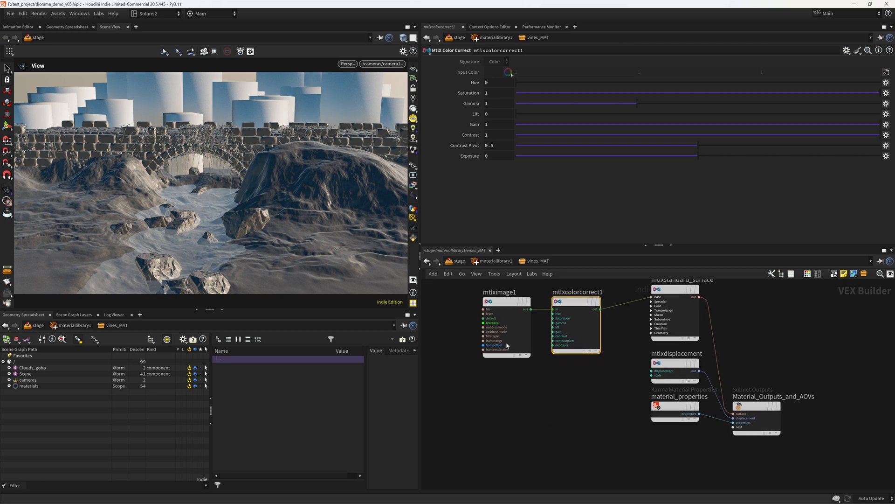
- Duplicate the albedo image node, set the copy's Signature to Float and load vl4lajlg_4K_Roughness.jpg into it
alt+drag(500, 301, 504, 397)
click(505, 64)
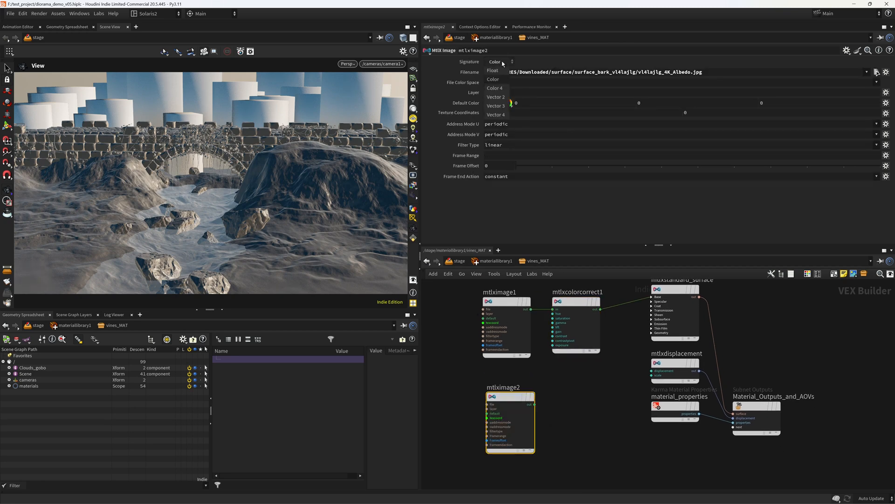
click(492, 70)
click(877, 72)
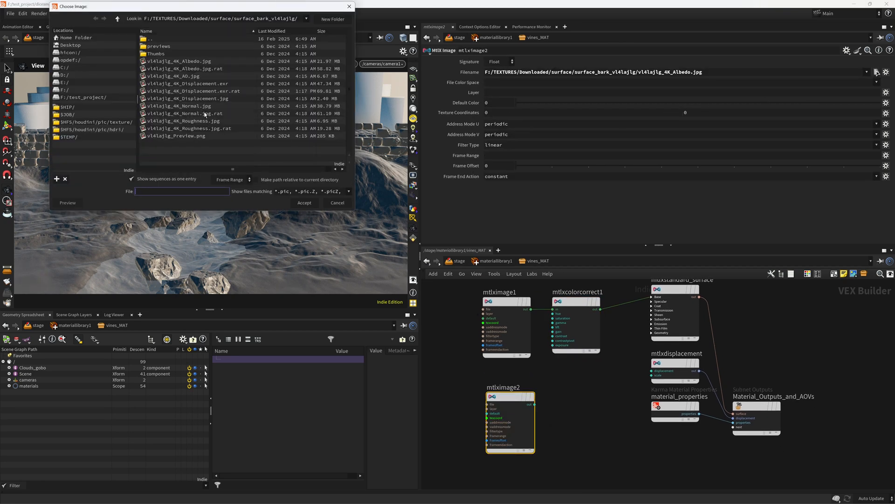
double_click(183, 121)
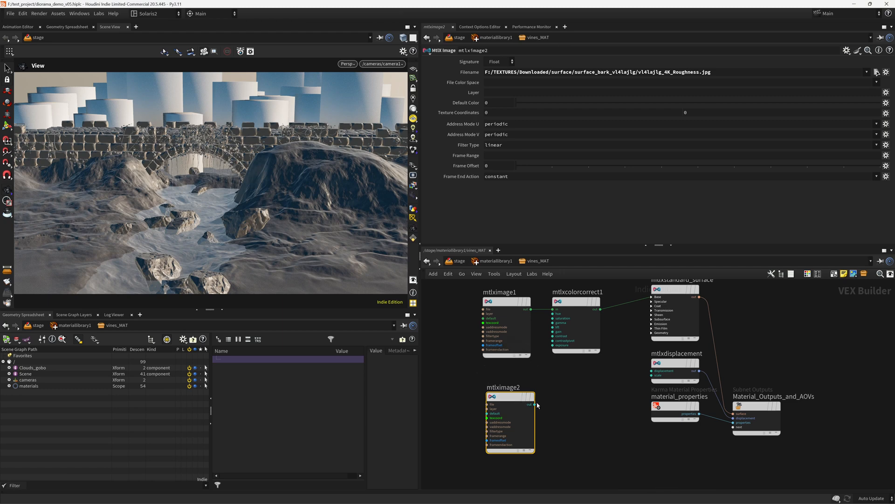
- Wire the roughness image's output into the Specular inputs of mtlxstandard_surface
click(534, 404)
click(653, 303)
click(670, 335)
middle_drag(567, 436, 578, 362)
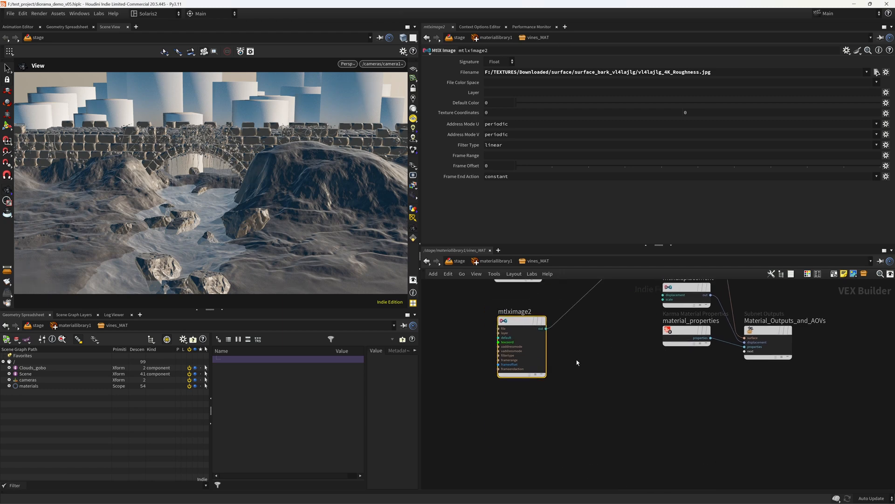
- Duplicate the roughness image node, set the copy's Signature to Vector 3 and load vl4lajlg_4K_Normal.jpg into it
alt+drag(521, 321, 516, 407)
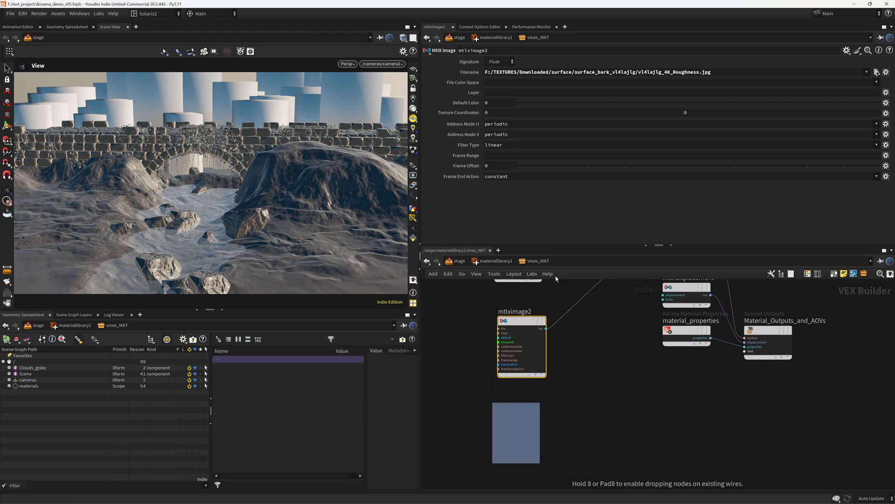
click(499, 62)
click(496, 106)
click(877, 72)
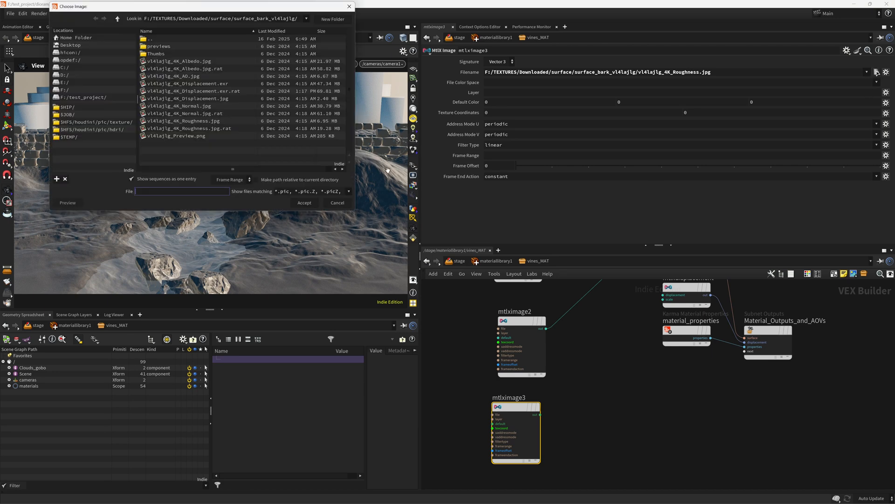
double_click(187, 106)
- Add an MtlX Normalmap node fed by the normal image's output in vines_MAT
click(540, 414)
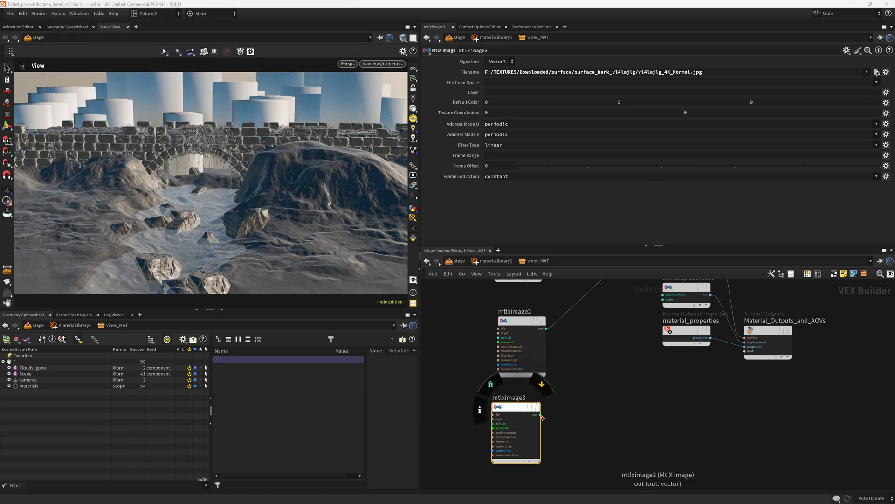
click(610, 413)
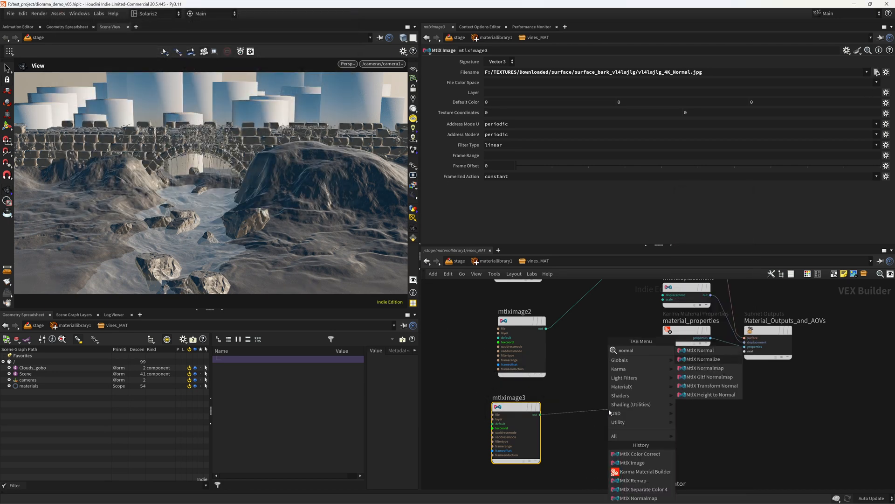
key(Escape)
click(609, 412)
- Wire the normal map node's output into the Geometry Normal input of mtlxstandard_surface and save the scene
click(633, 417)
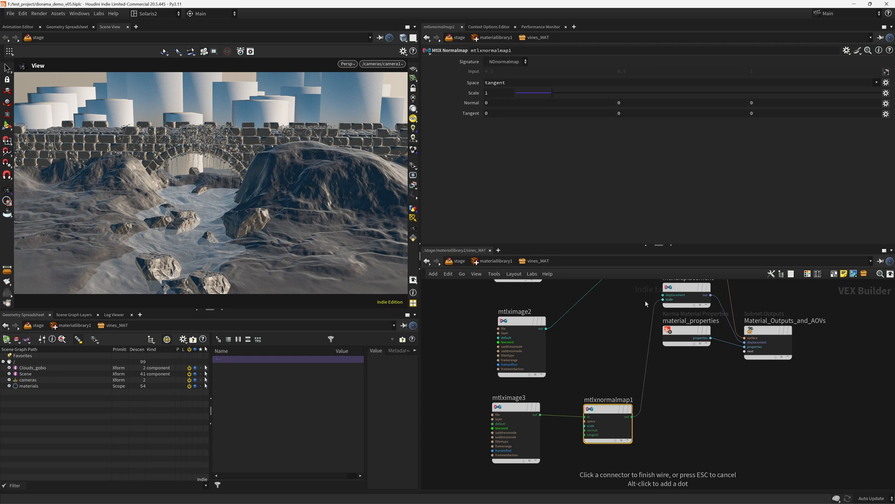
middle_drag(646, 303, 617, 396)
click(634, 350)
click(650, 387)
middle_drag(565, 447, 619, 333)
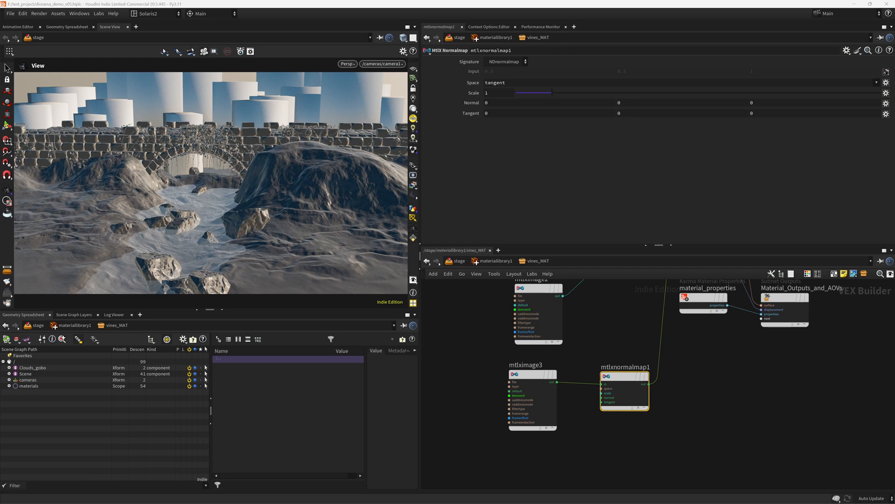
key(u)
key(ctrl+s)
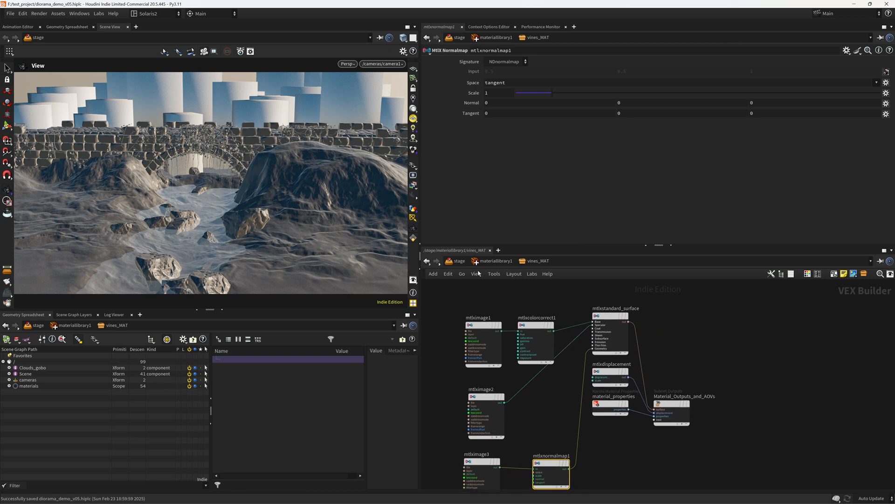
- Set the Gain of the albedo's color correct node to 0.5
double_click(616, 376)
click(491, 124)
text(.)
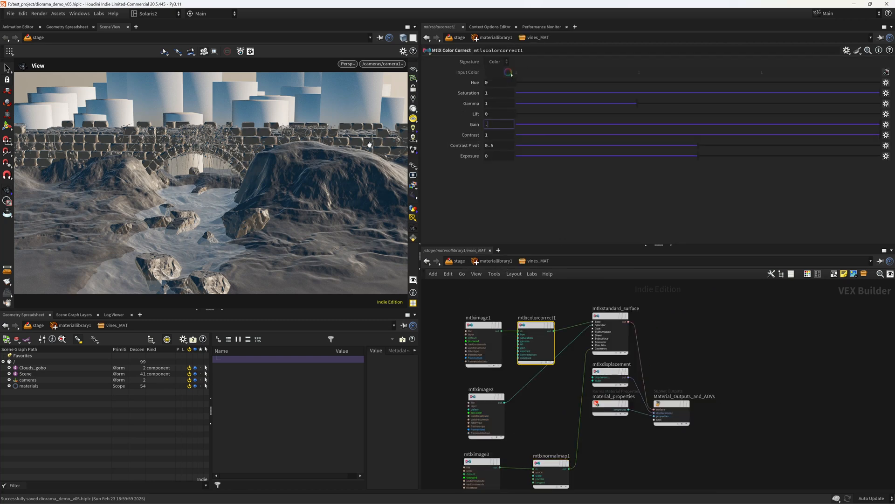
text(5)
key(Return)
- Return to materiallibrary1, duplicate vines_MAT and rename the copy leaves_MAT
click(490, 261)
alt+drag(612, 370, 681, 366)
click(684, 363)
key(ctrl+a)
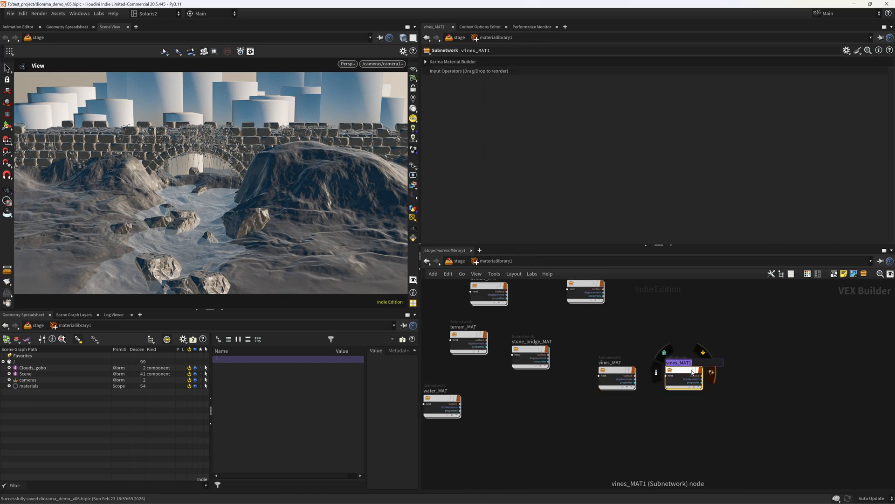
text(leaves_MAT)
key(Return)
- Inside leaves_MAT, set all three image nodes to Signature Color and Filename F:/TEXTURES/Downloaded/atlas/plants_perennials_ojmdeiph2/ojmdeiph_4K_Albedo.jpg
double_click(692, 373)
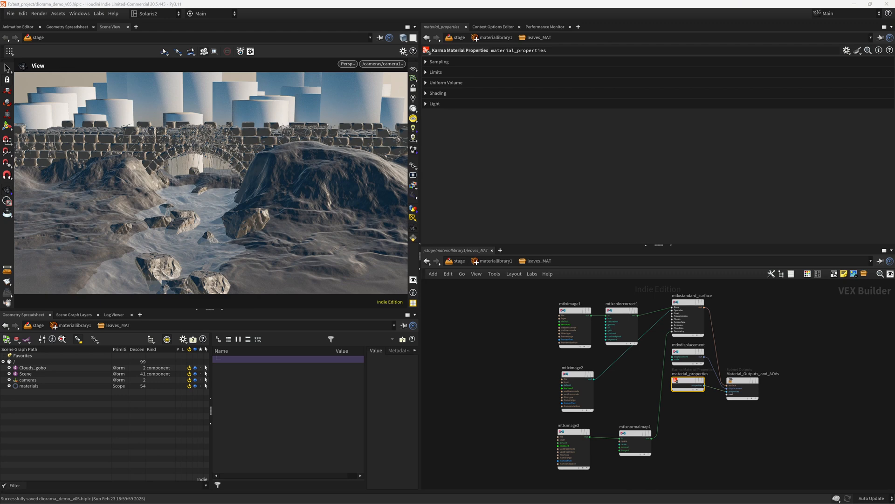
scroll(524, 315, up, 3)
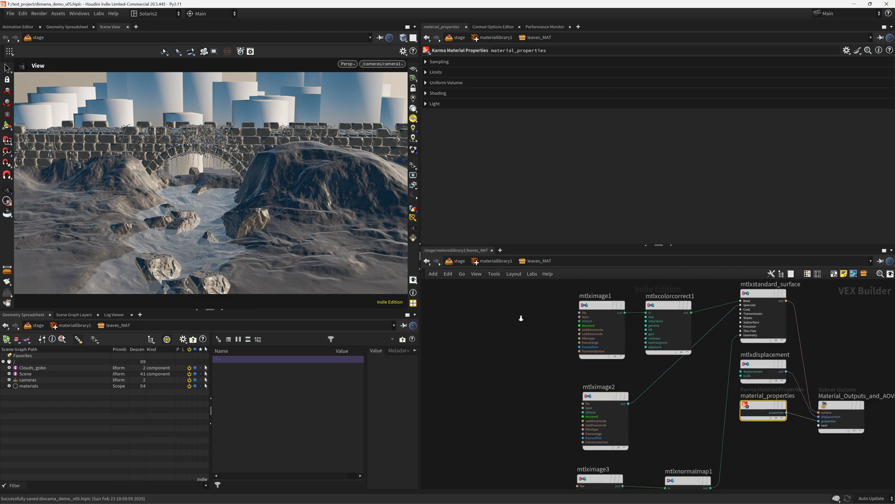
scroll(517, 361, down, 3)
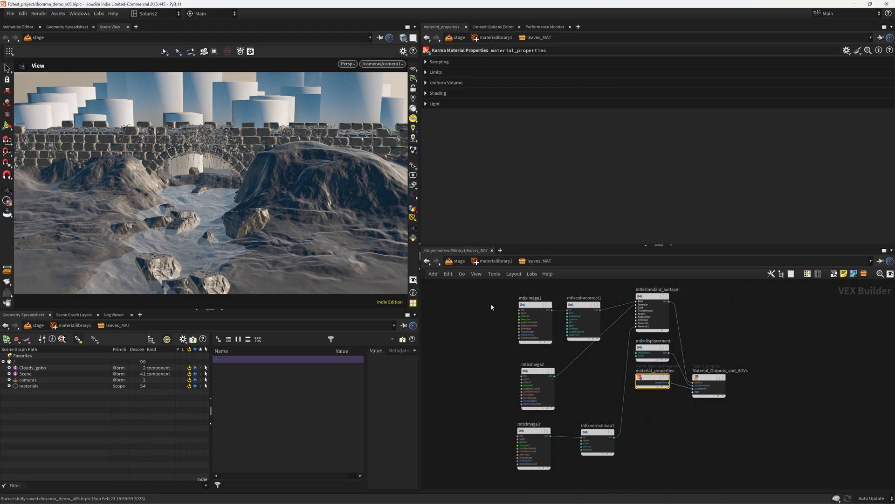
drag(488, 291, 556, 487)
click(502, 64)
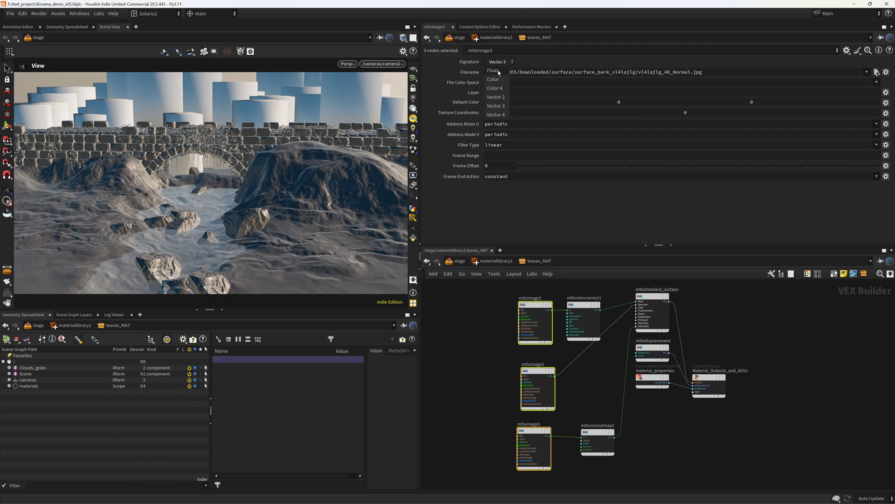
click(496, 72)
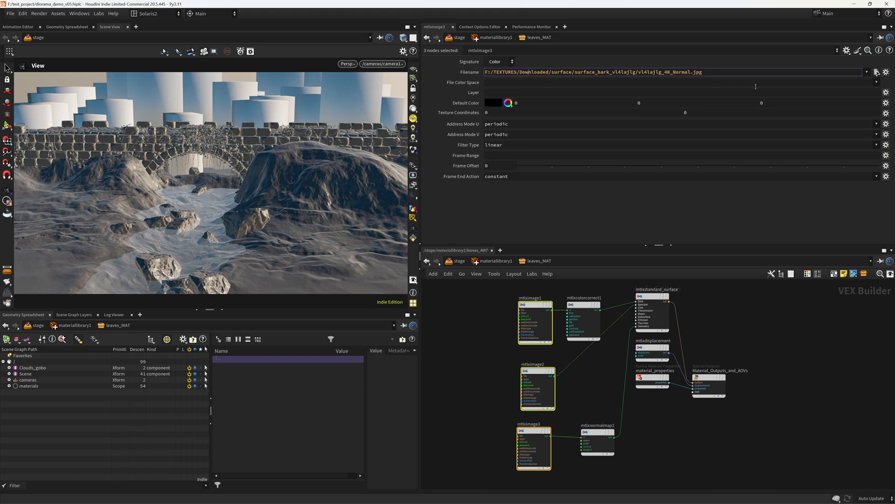
key(ctrl+a)
text(F:/TEXTURES/Downloaded/atlas/plants_perennials_ojmdeiph2/ojmdeiph_4K_Albedo.jpg)
key(Return)
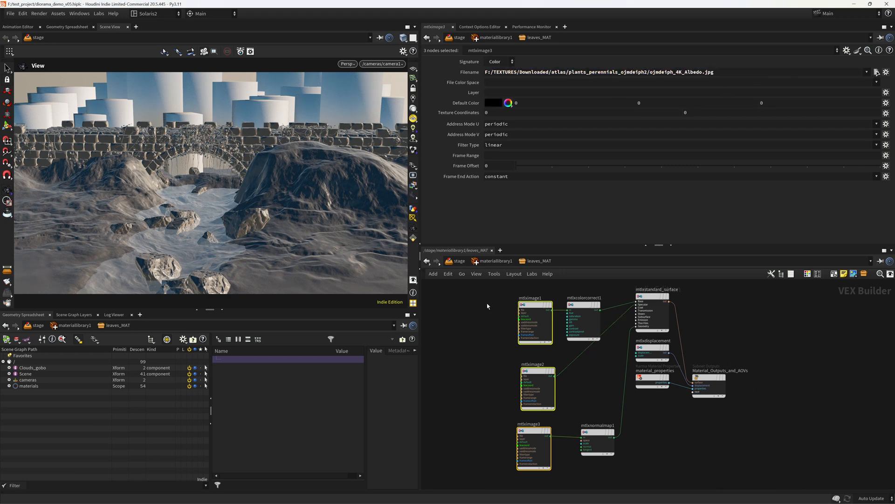
- Set the Signature of mtlximage2 to Float and load ojmdeiph_4K_Roughness.jpg into it
drag(488, 305, 536, 316)
drag(467, 382, 536, 388)
drag(472, 433, 534, 446)
drag(476, 306, 537, 313)
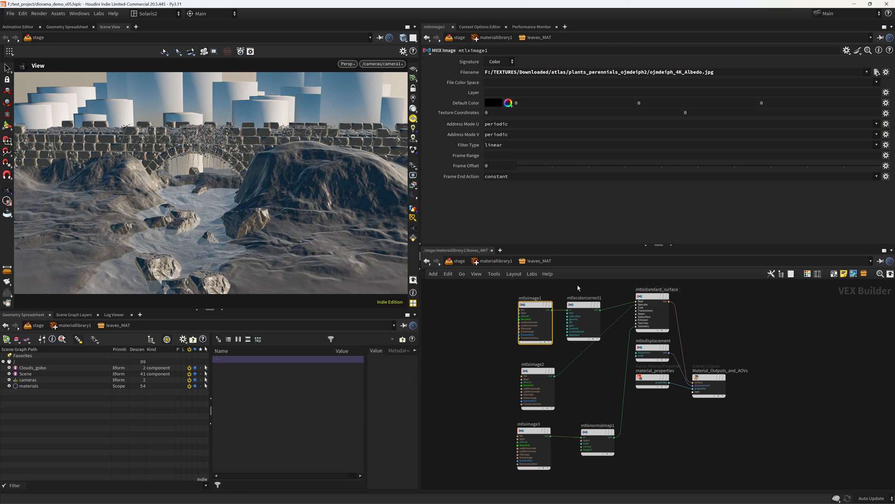
drag(484, 376, 536, 383)
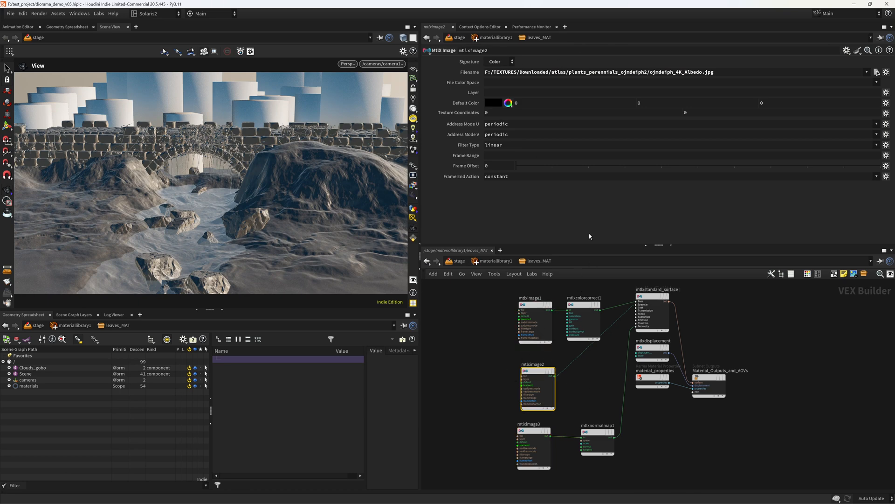
click(499, 61)
click(497, 70)
click(877, 72)
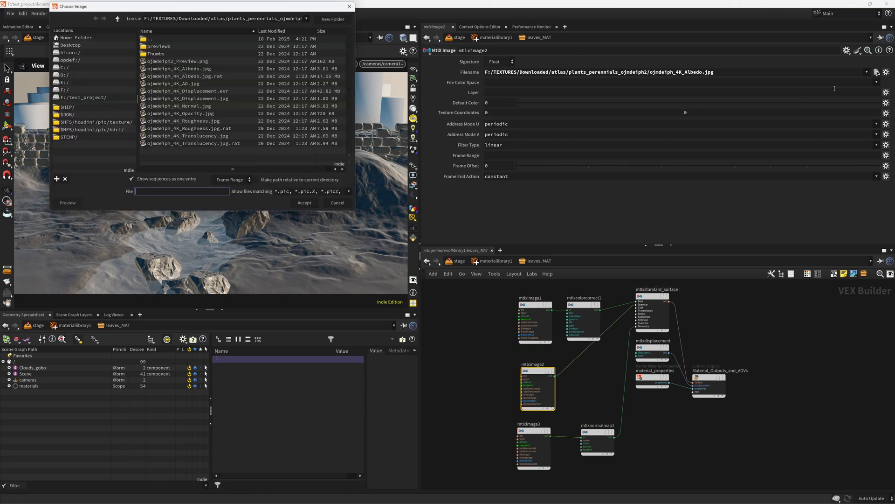
double_click(212, 122)
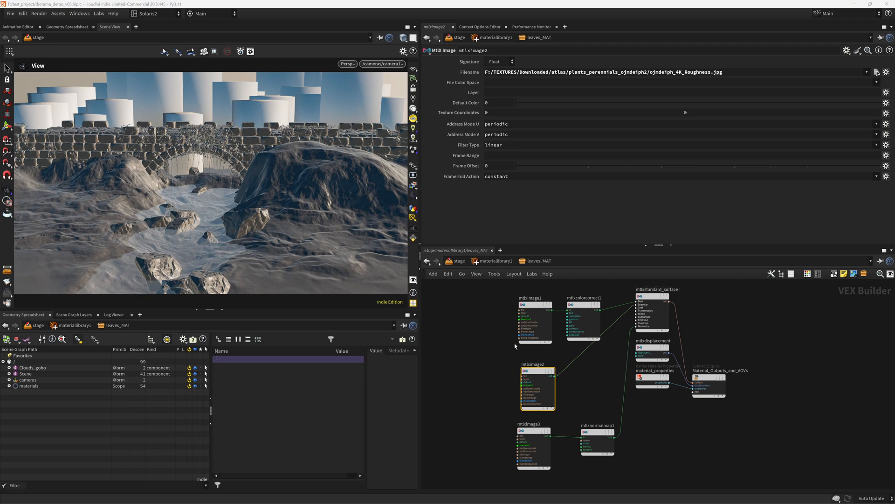
- Delete mtlximage3 and the mtlxnormalmap1 node connected to it
middle_drag(481, 436, 477, 384)
drag(476, 383, 539, 402)
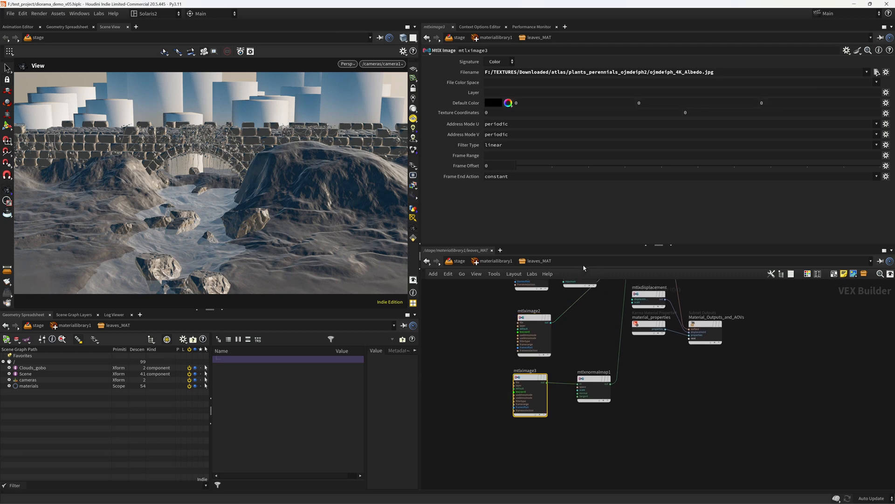
drag(620, 430, 509, 383)
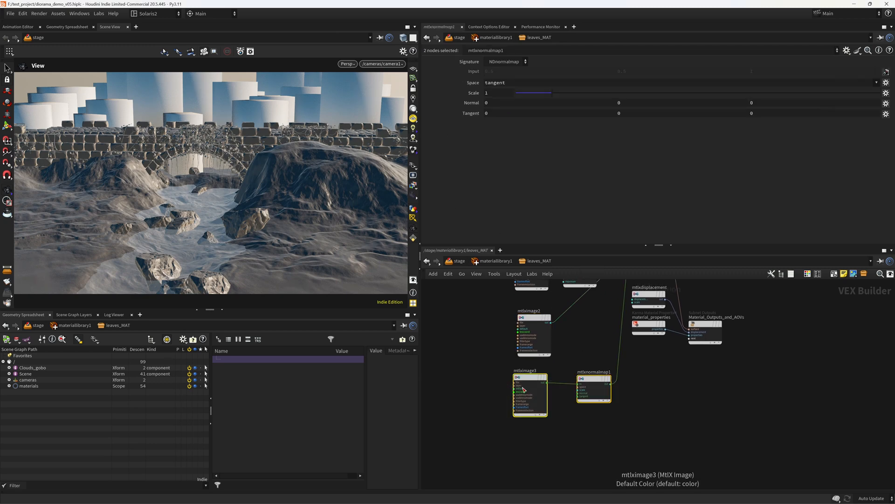
key(Delete)
- Duplicate the albedo image node below the roughness image and load ojmdeiph_4K_Translucency.jpg into the copy
middle_drag(556, 376, 542, 419)
alt+drag(515, 296, 520, 427)
click(877, 72)
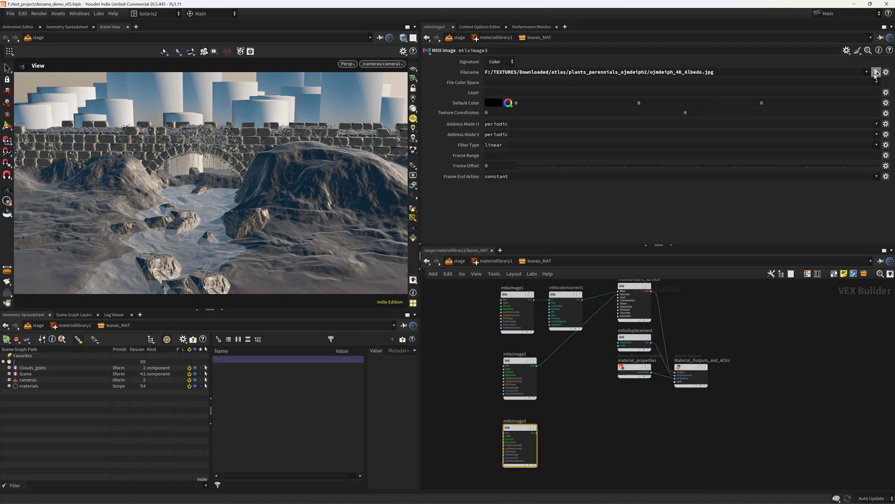
click(216, 136)
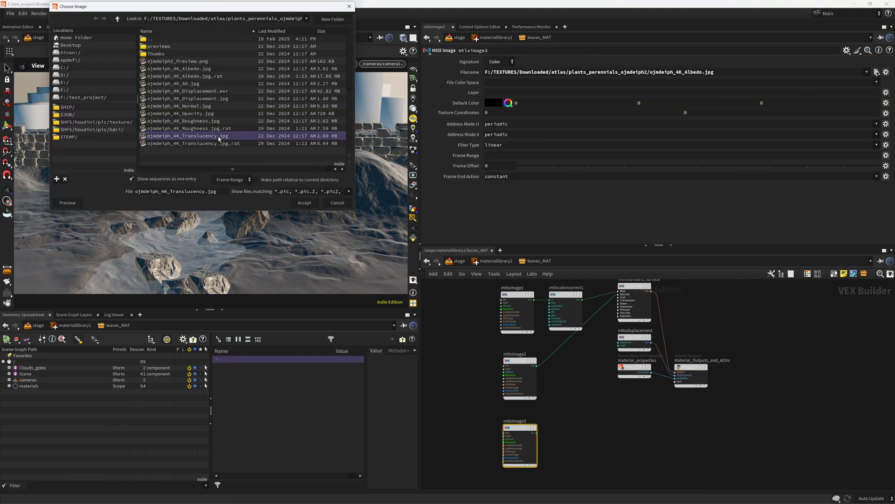
double_click(216, 137)
- Create a reference copy of mtlxcolorcorrect1 and wire the translucency image's output into its input
alt+drag(567, 295, 587, 419)
scroll(553, 433, up, 3)
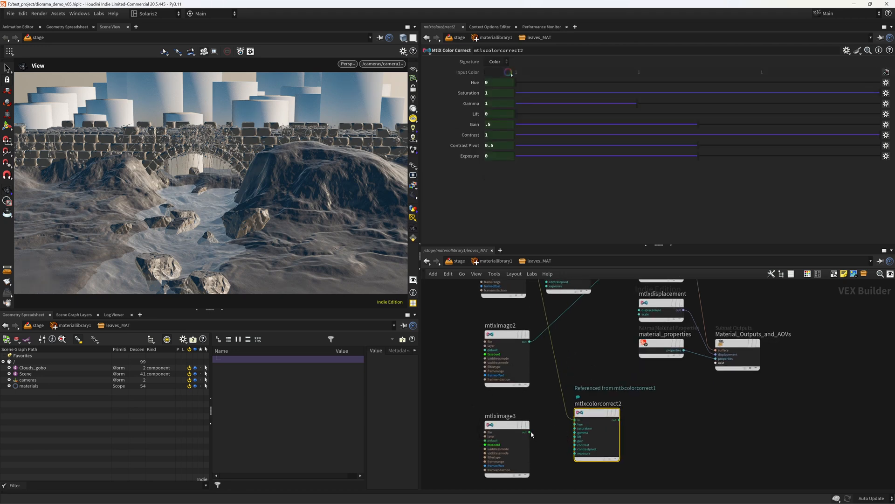
drag(531, 431, 575, 420)
- Wire the referenced color correct node's output into the Subsurface Color input of mtlxstandard_surface
click(619, 420)
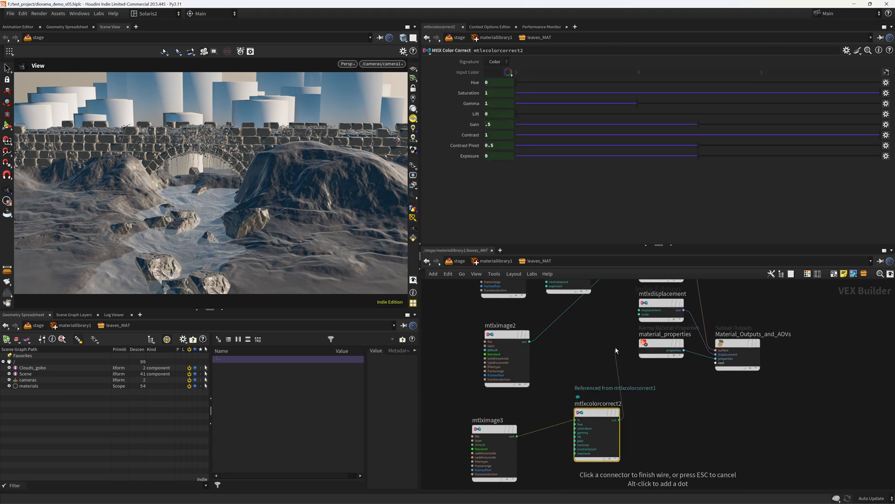
middle_drag(640, 296, 586, 372)
click(586, 356)
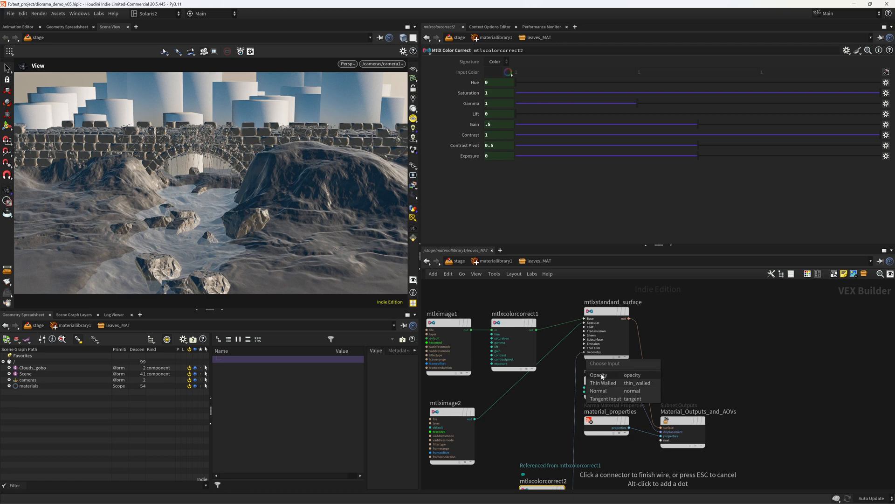
click(562, 453)
middle_drag(563, 452, 550, 396)
click(552, 441)
middle_drag(570, 301, 556, 379)
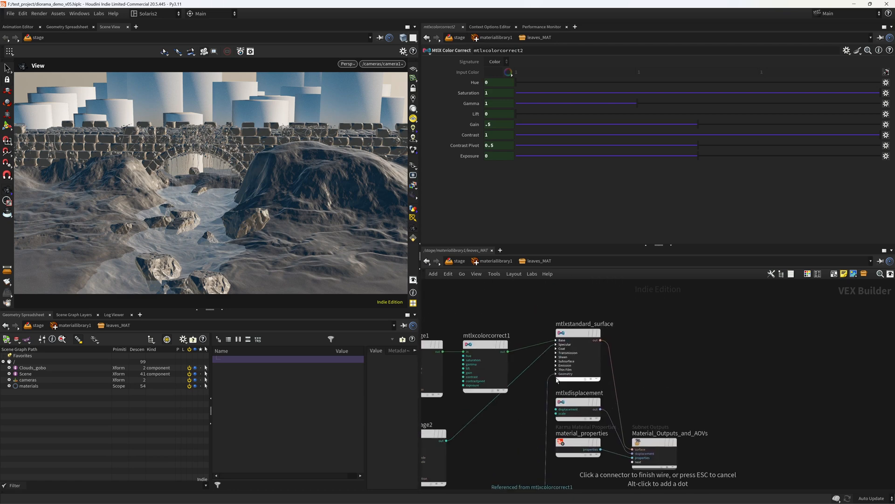
click(556, 361)
click(574, 387)
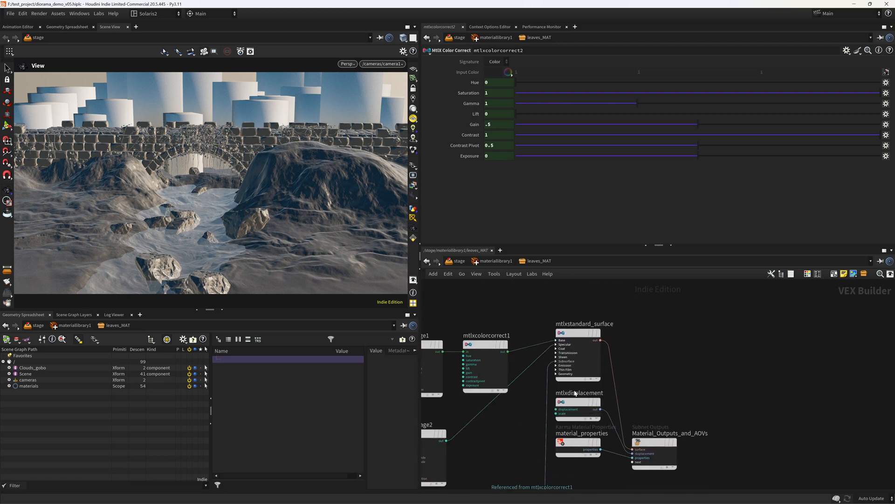
- Set the Subsurface amount of mtlxstandard_surface to 0.4
click(582, 332)
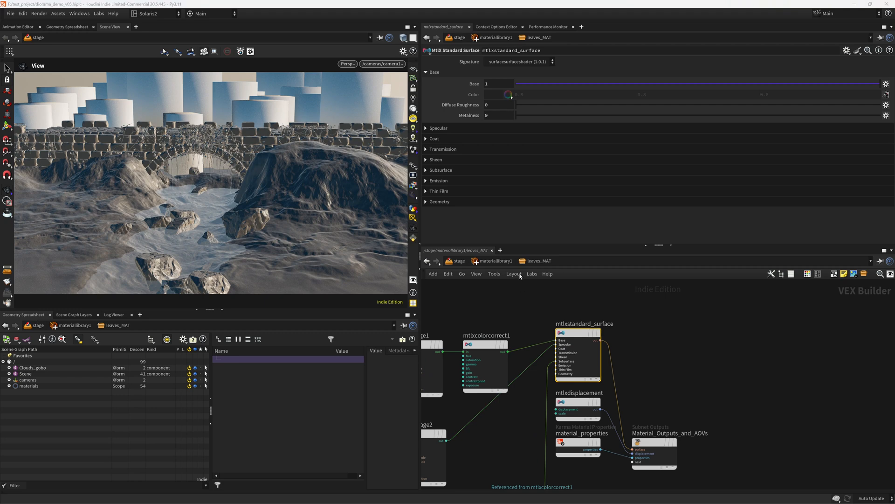
click(461, 171)
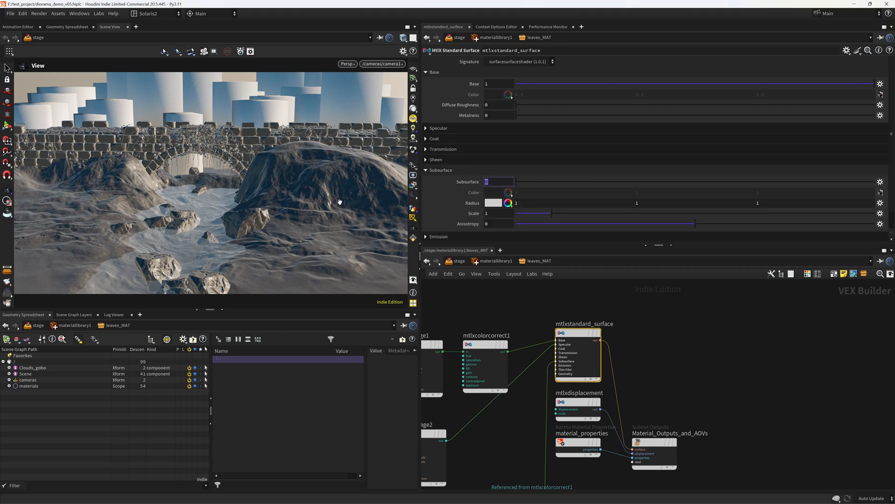
key(Return)
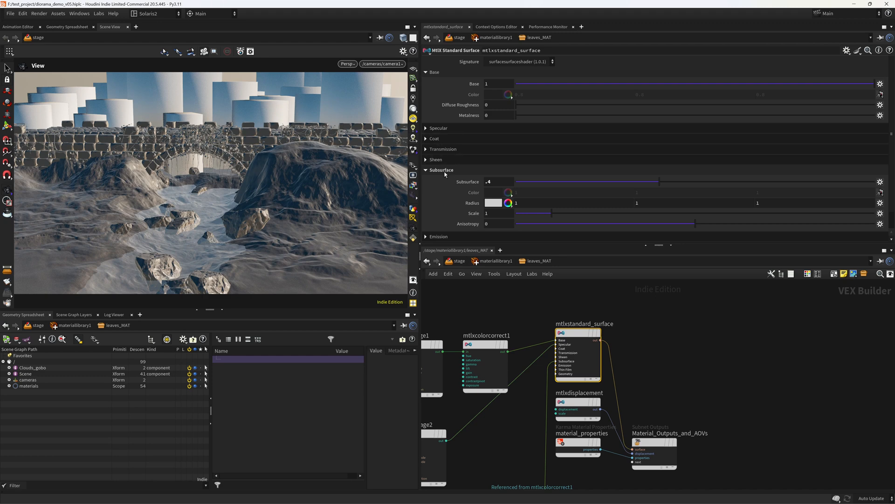
click(466, 170)
- Enable Thin Walled in the Geometry settings of mtlxstandard_surface and save the scene
click(467, 203)
click(502, 224)
scroll(536, 373, down, 3)
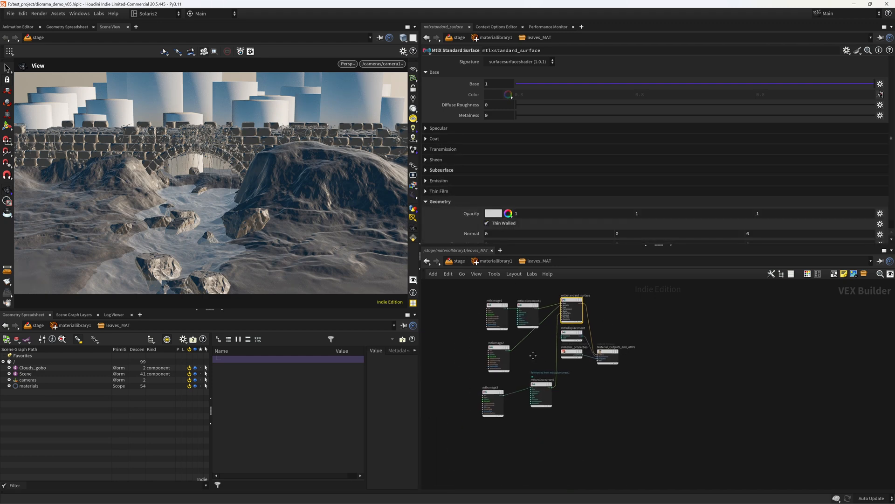
key(ctrl+s)
scroll(457, 419, up, 4)
scroll(513, 428, down, 4)
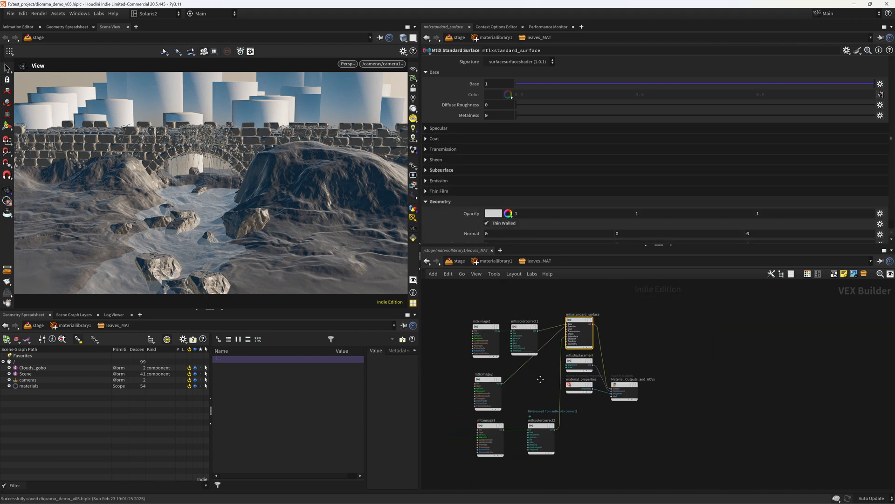
- On the albedo's color correct node, set Exposure to 3.25 and reset Gain to 1
click(524, 357)
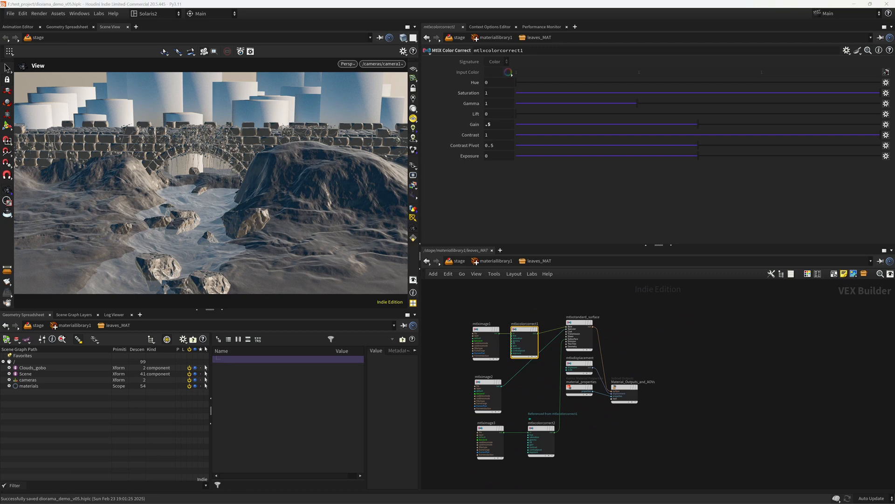
click(494, 157)
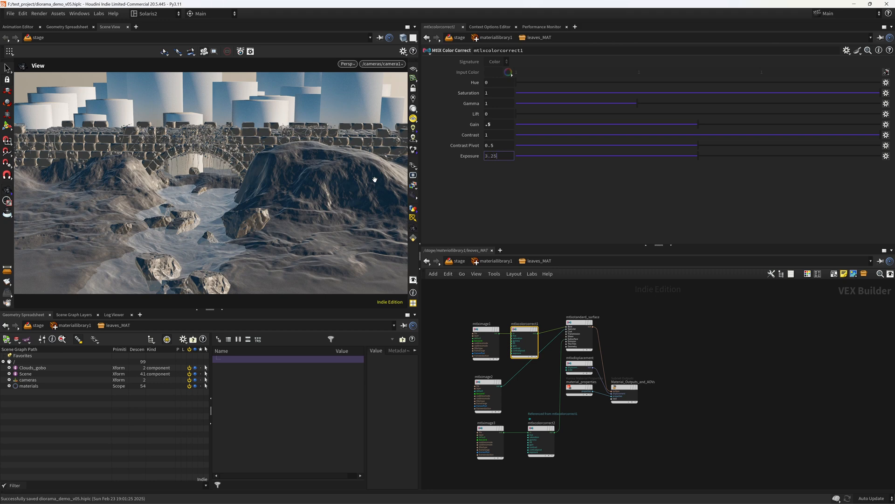
key(Return)
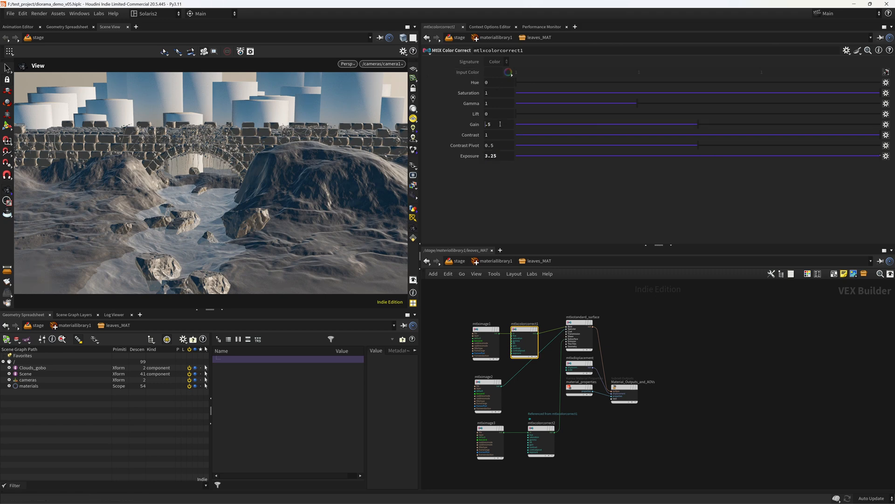
key(ctrl+z)
- Set the Hue of mtlxcolorcorrect1 to 0.0039
click(497, 84)
drag(497, 84, 371, 95)
text(.0039)
key(Return)
middle_drag(485, 319, 487, 278)
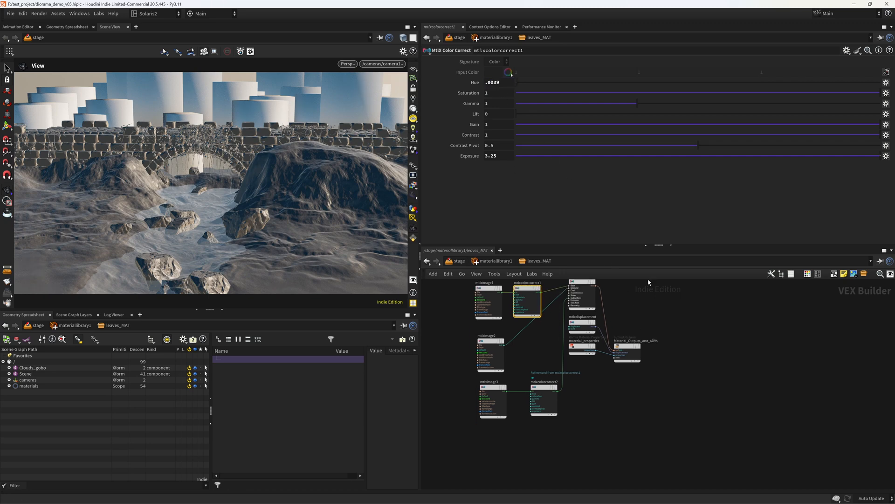
- Save the scene, return to the stage level and auto-fill the materials of materiallibrary1
key(ctrl+s)
click(493, 262)
click(461, 261)
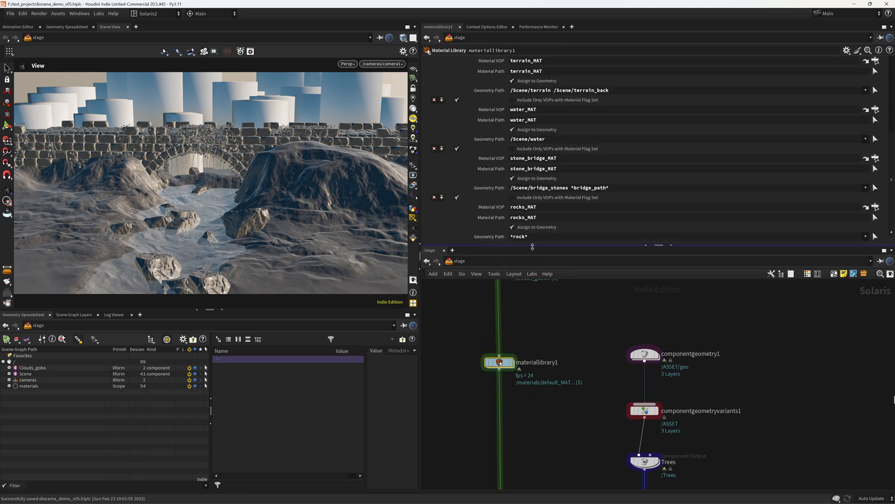
scroll(891, 176, up, 5)
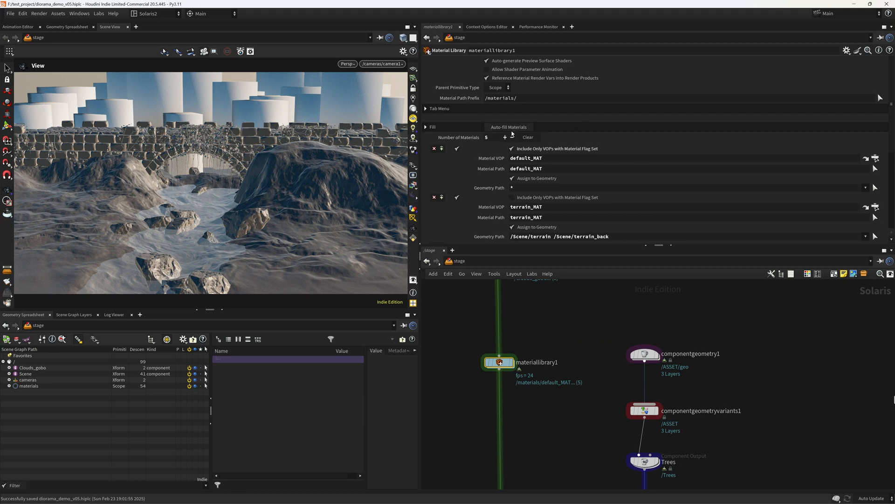
drag(880, 96, 886, 193)
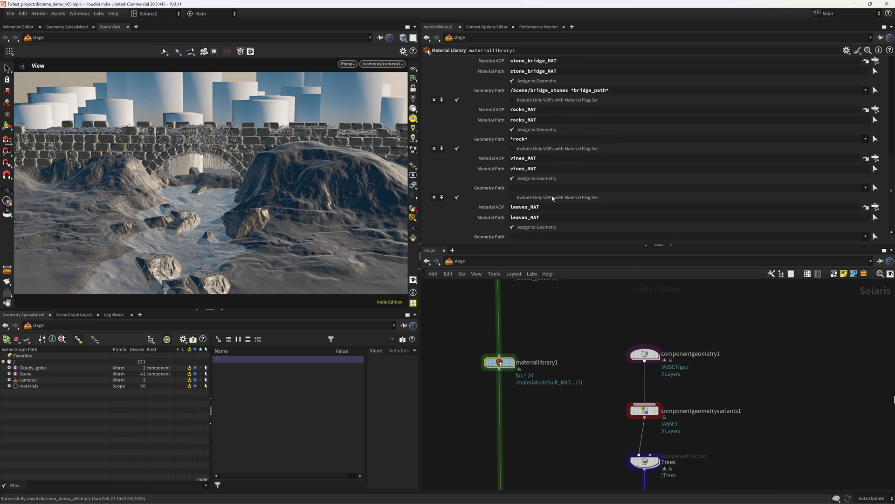
- Assign vines_MAT to the geometry path *vines* in materiallibrary1
click(522, 189)
text(`)
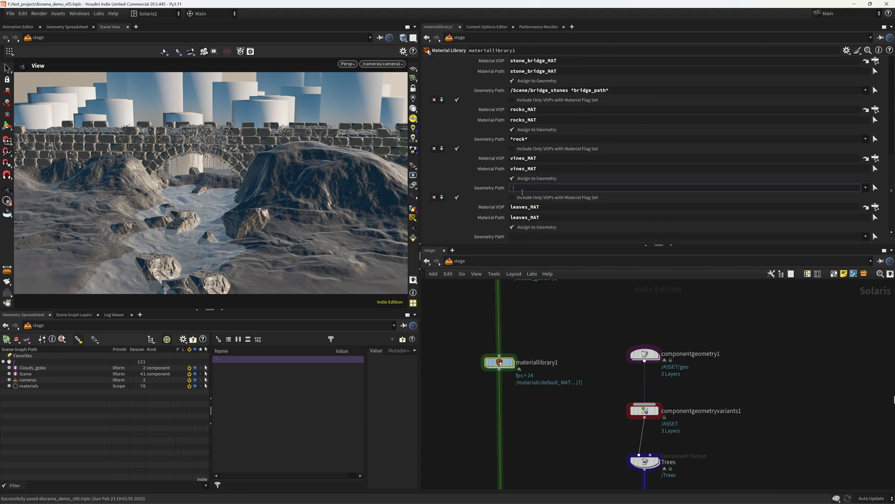
text(vin)
key(BackSpace)
key(BackSpace)
key(BackSpace)
key(BackSpace)
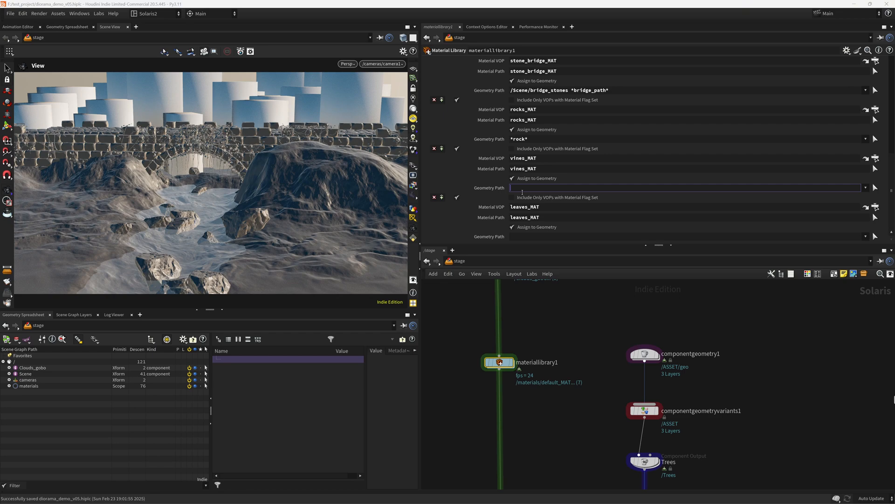
key(Return)
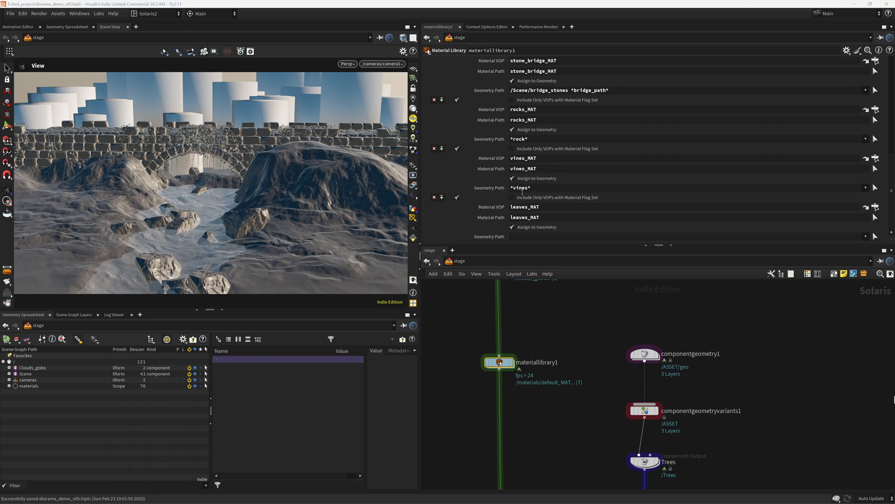
- Assign leaves_MAT to the geometry path *leaves* in materiallibrary1
right_drag(196, 140, 310, 134)
scroll(309, 134, down, 5)
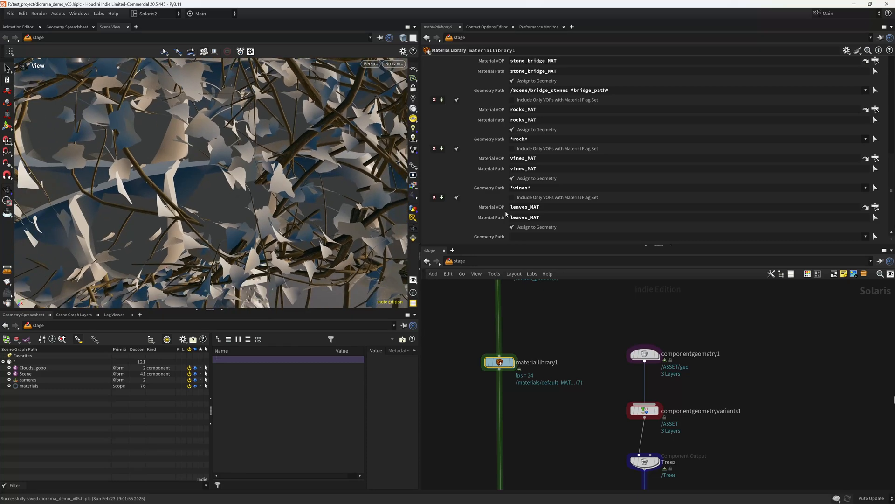
click(534, 236)
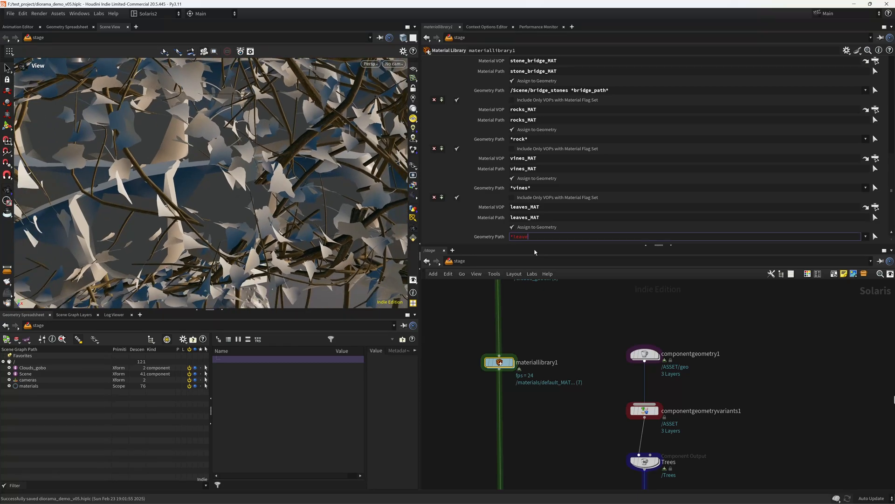
key(Return)
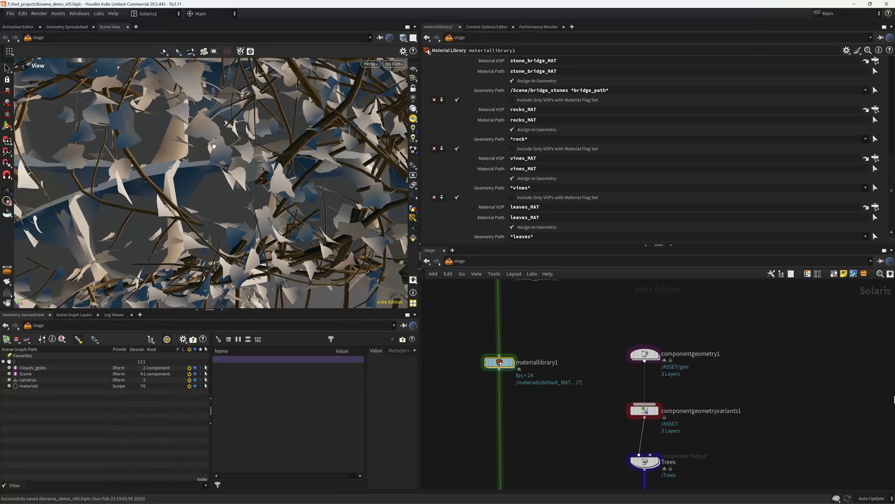
scroll(228, 193, down, 5)
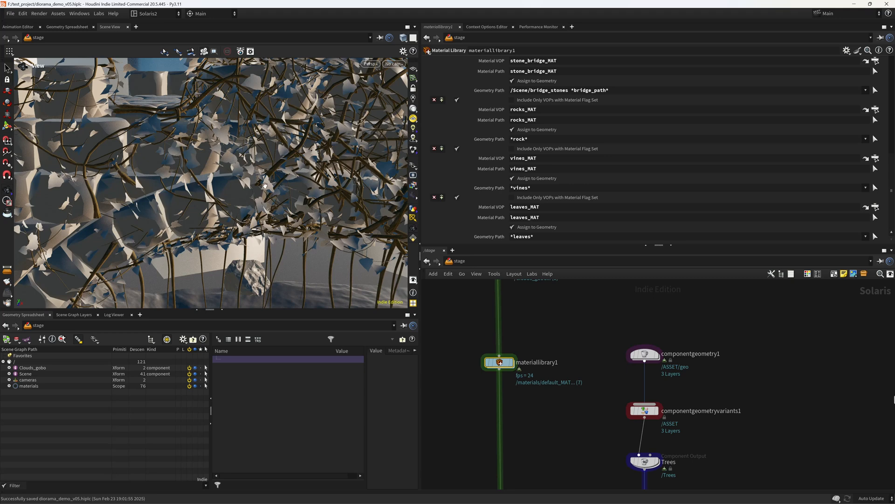
- Expand Scene and its instances in the scene graph and inspect the resolved full material of the leaves_0 prototype
click(9, 374)
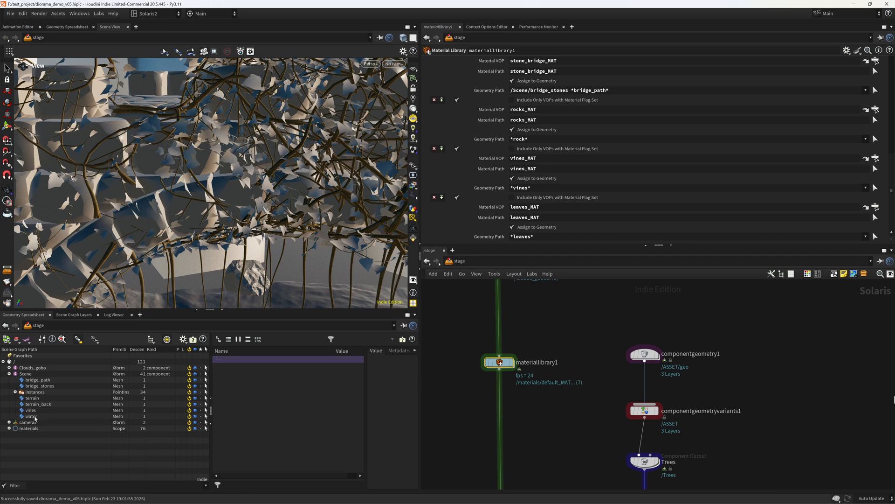
click(38, 410)
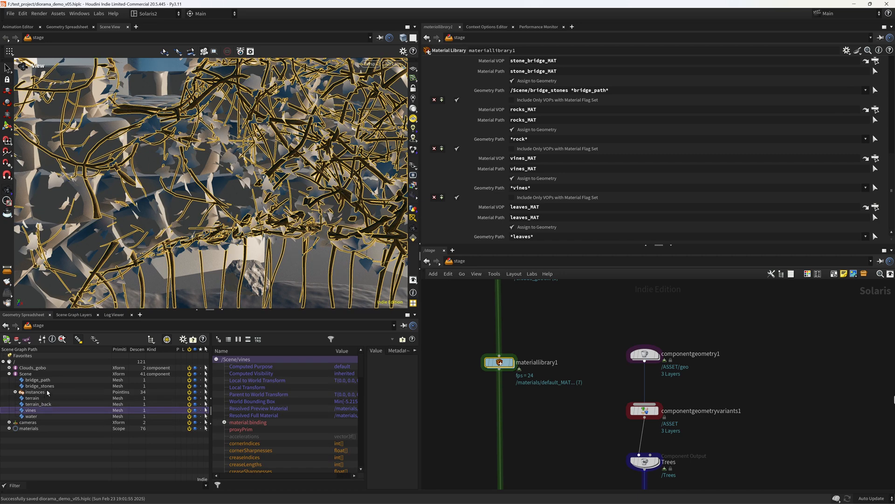
click(15, 391)
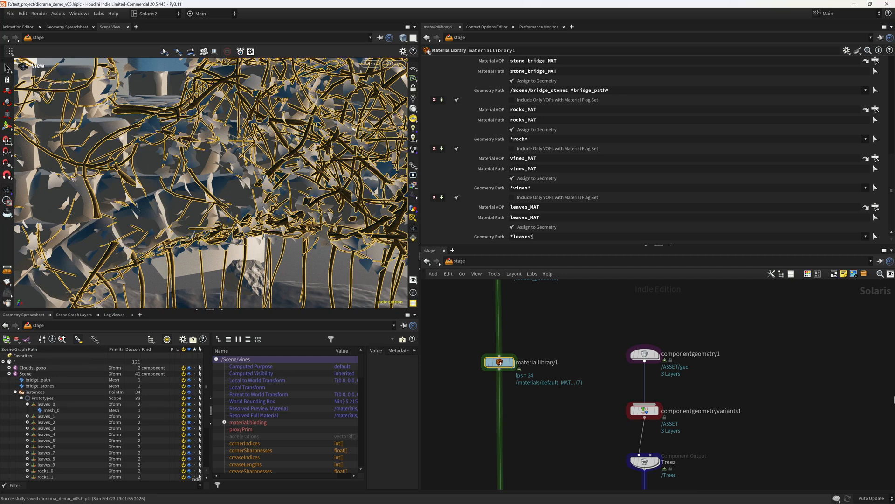
click(47, 404)
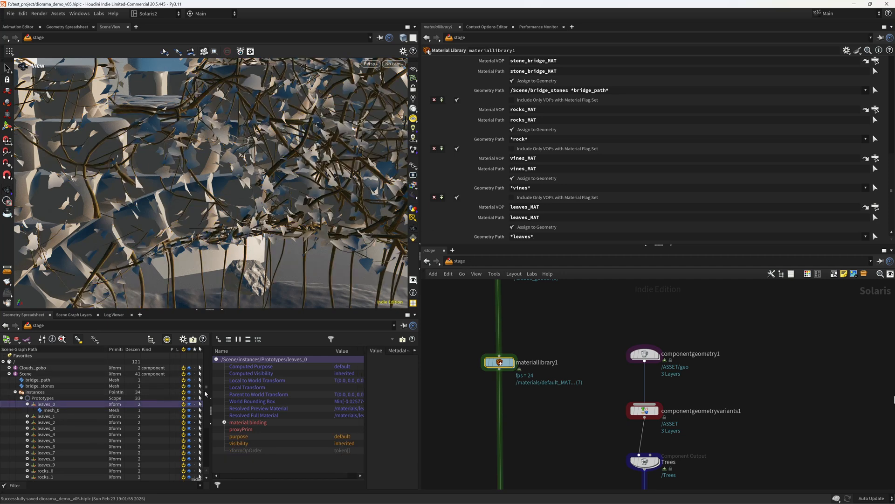
click(276, 423)
click(290, 416)
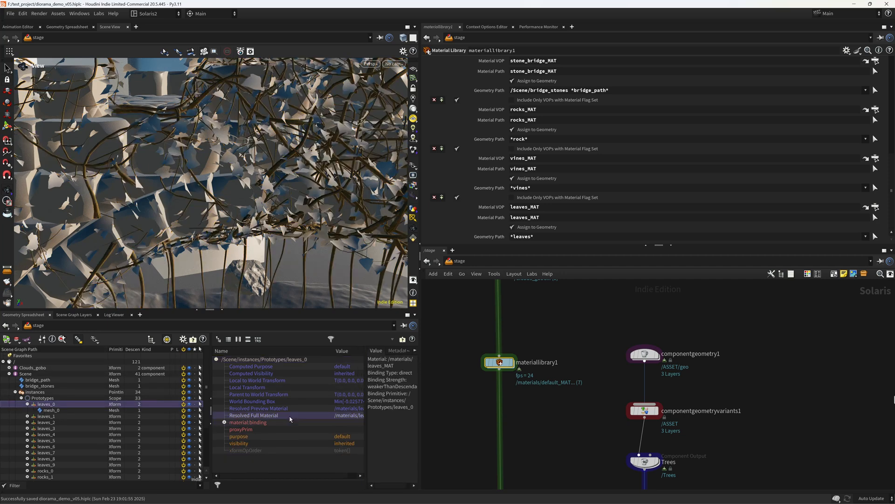
drag(230, 479, 277, 480)
drag(367, 400, 377, 401)
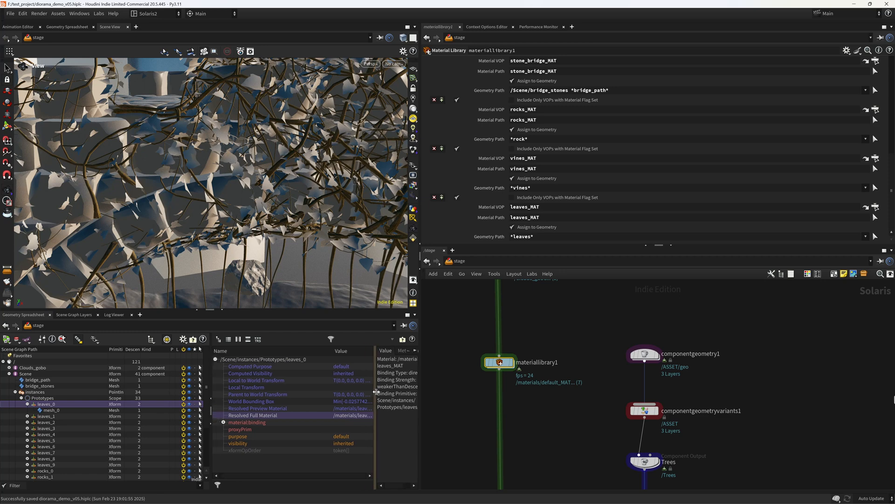
- Set the viewport back to looking through /cameras/camera1
right_drag(311, 209, 119, 184)
right_drag(280, 200, 225, 189)
right_drag(322, 206, 304, 214)
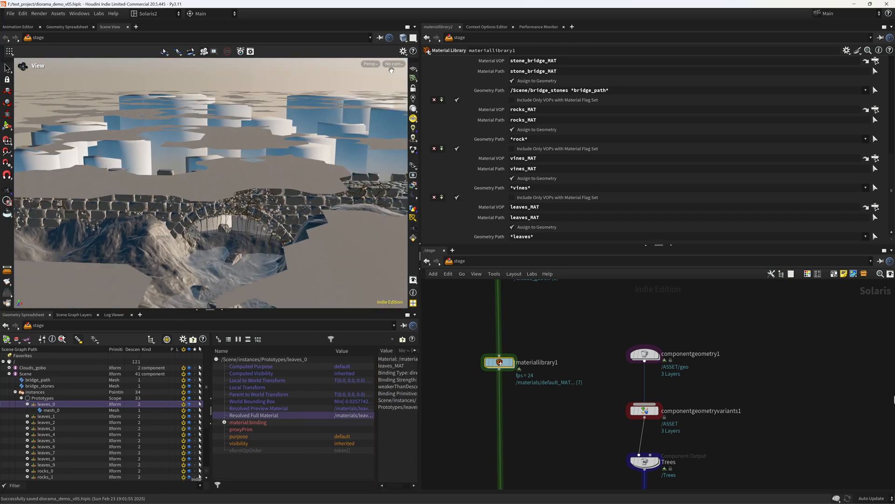
click(394, 63)
click(420, 84)
- Set Select Input of switch4 to 0 and check the selected inputs of switch3 and switch2
scroll(576, 321, down, 9)
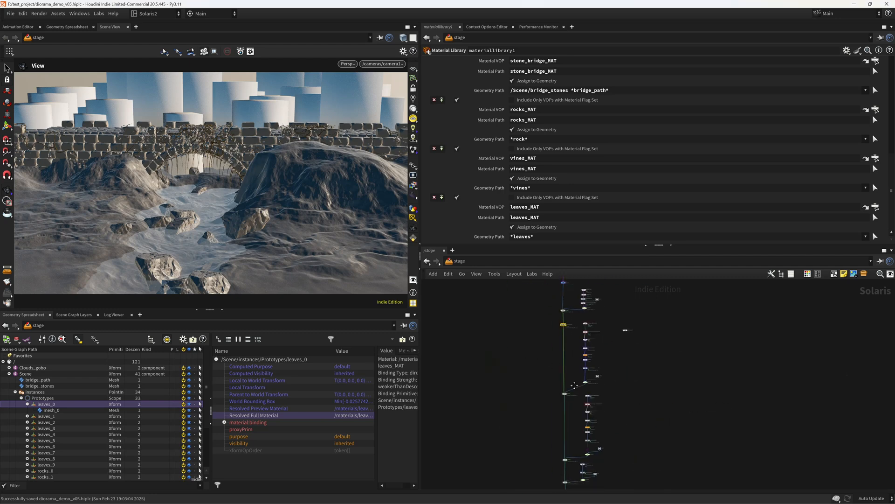
middle_drag(585, 448, 561, 368)
scroll(554, 361, up, 6)
middle_drag(541, 283, 543, 335)
scroll(544, 335, up, 5)
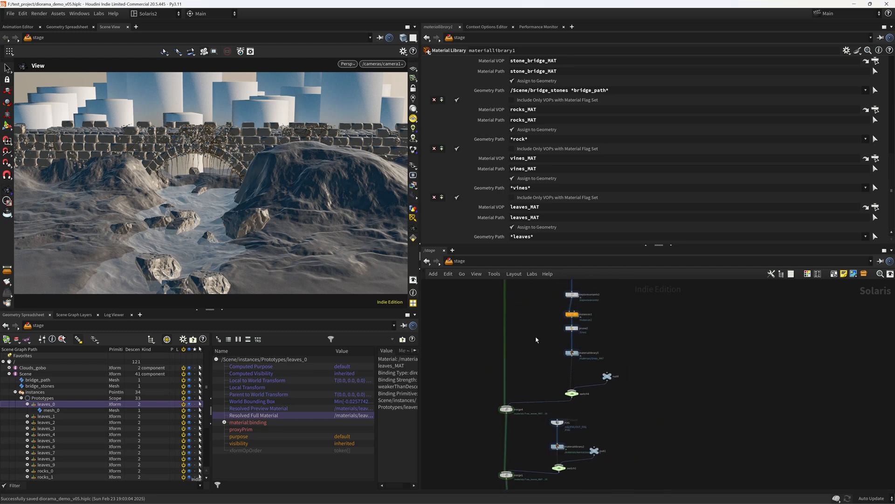
click(571, 393)
click(529, 72)
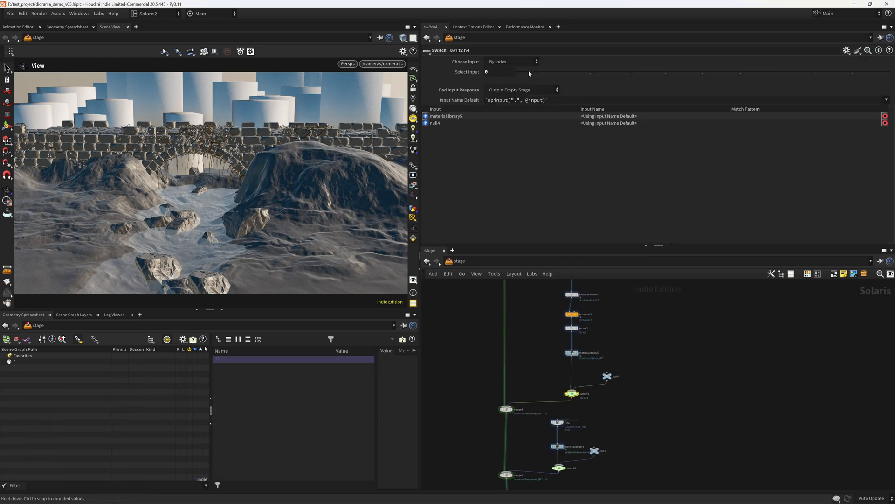
middle_drag(530, 320, 517, 482)
click(552, 344)
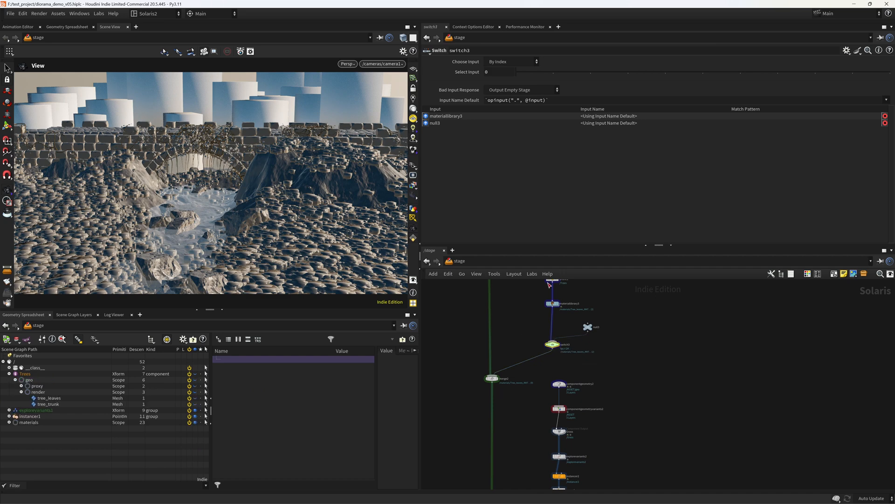
middle_drag(511, 320, 511, 420)
click(521, 413)
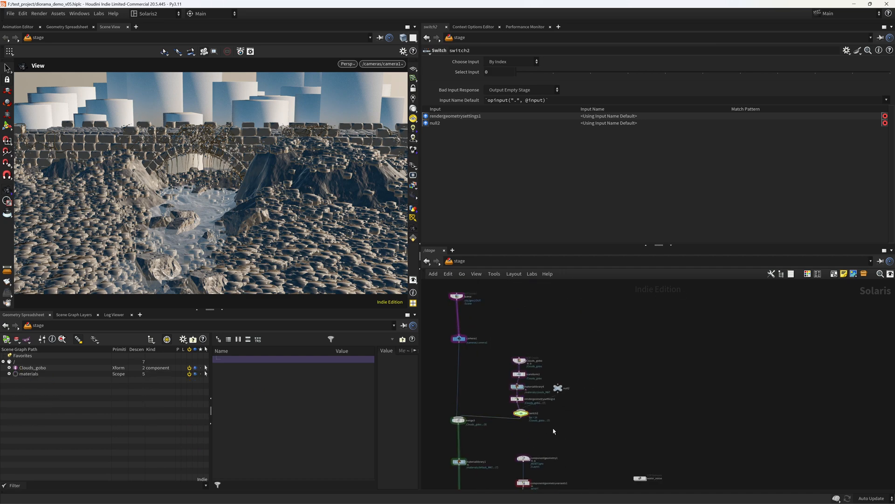
- Turn the fog on by setting Select Input of switch1 to 0, and restore it to 1
middle_drag(589, 420, 592, 129)
middle_drag(570, 476, 580, 206)
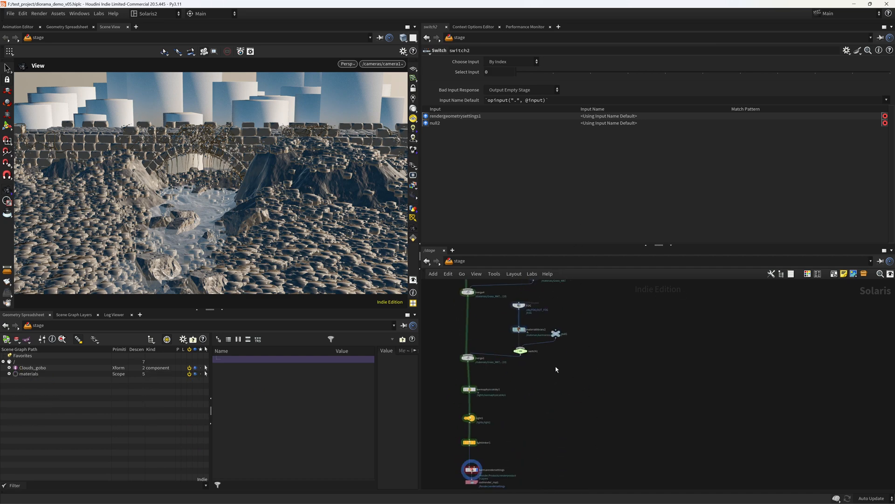
click(520, 351)
click(520, 72)
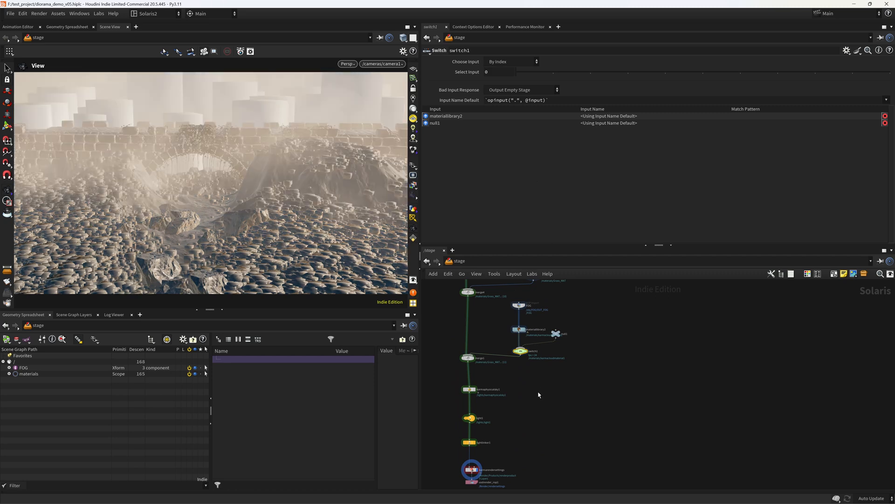
middle_drag(536, 397, 530, 433)
click(553, 73)
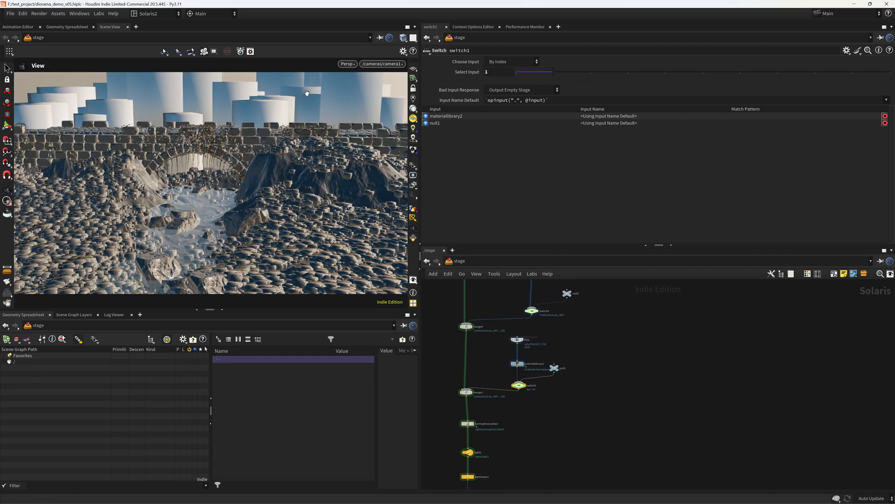
- Save the scene, preview the camera view in Karma XPU and return to the regular viewport renderer
key(ctrl+s)
click(347, 64)
click(361, 112)
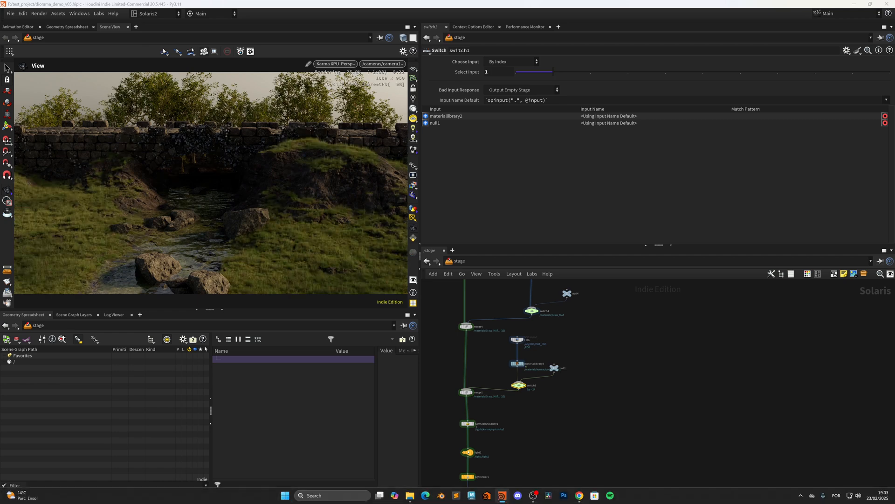
click(335, 66)
click(340, 76)
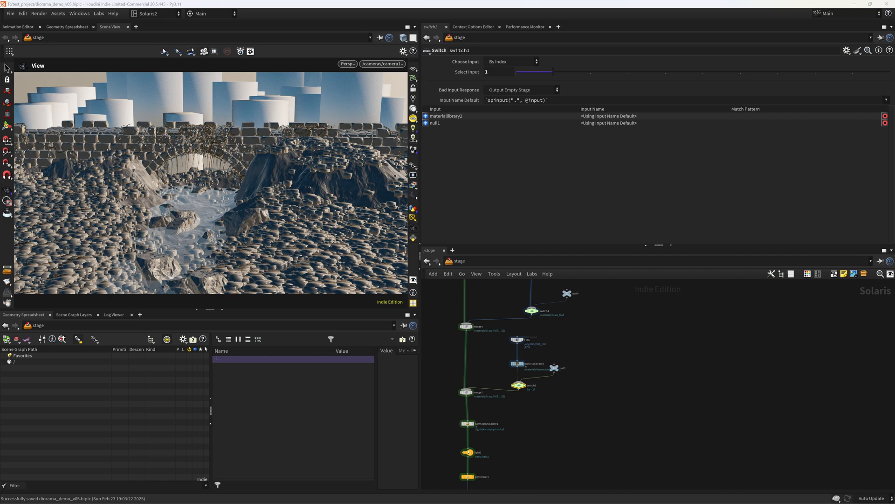
- Set the geometry path of leaves_MAT in materiallibrary1 to /Scene/instances/Prototypes/leaves_* based on the leaves_0 prototype
middle_drag(588, 326, 585, 391)
middle_drag(576, 453, 579, 298)
middle_drag(559, 342, 546, 468)
scroll(577, 371, up, 10)
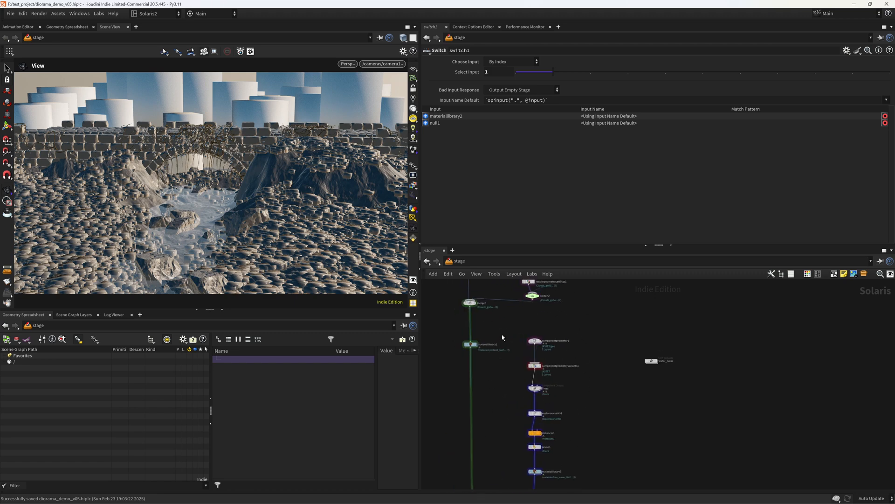
scroll(502, 337, up, 3)
click(473, 381)
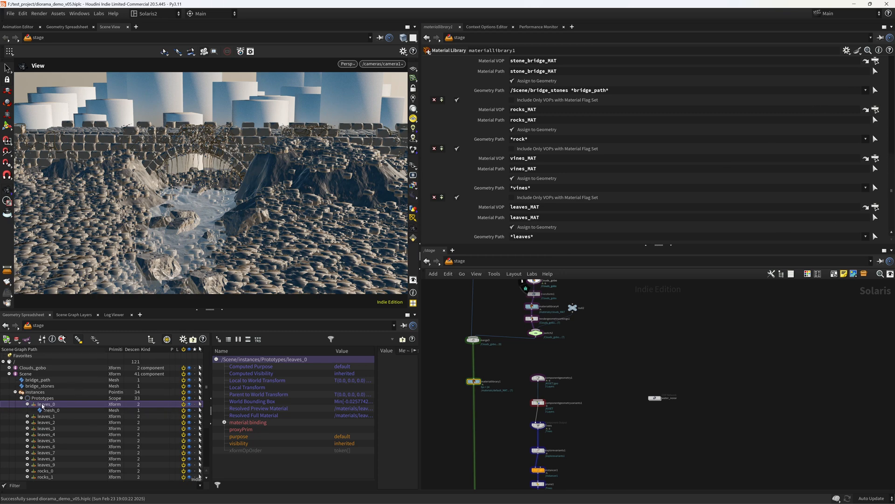
drag(111, 405, 554, 239)
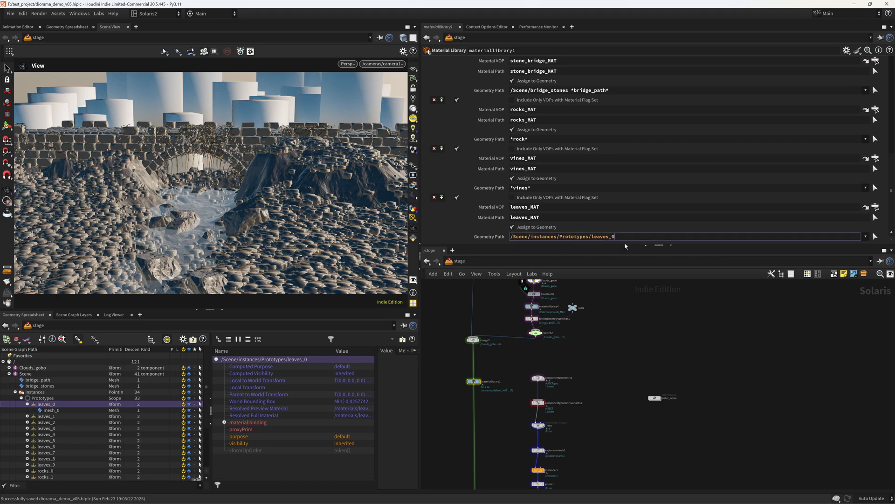
key(BackSpace)
text(*)
key(Return)
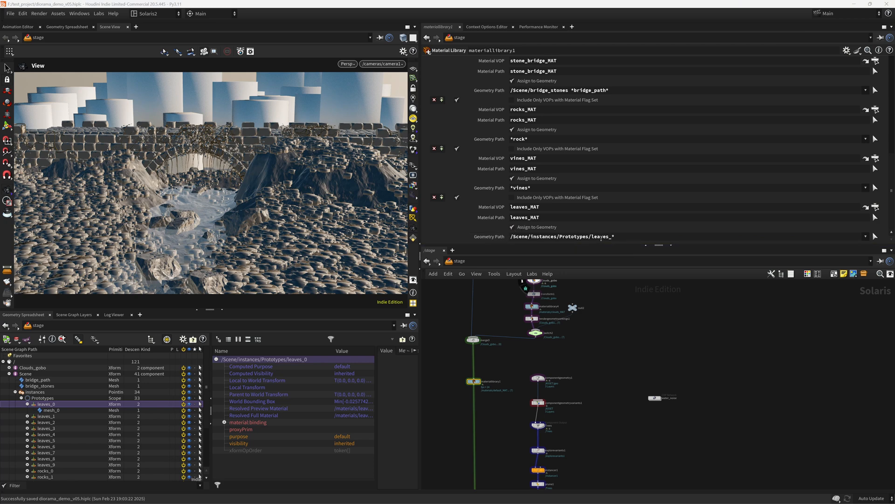
- Preview a close-up of the vines and leaves in Karma XPU, and switch the viewport back to its regular renderer
right_drag(232, 172, 275, 121)
scroll(275, 121, down, 5)
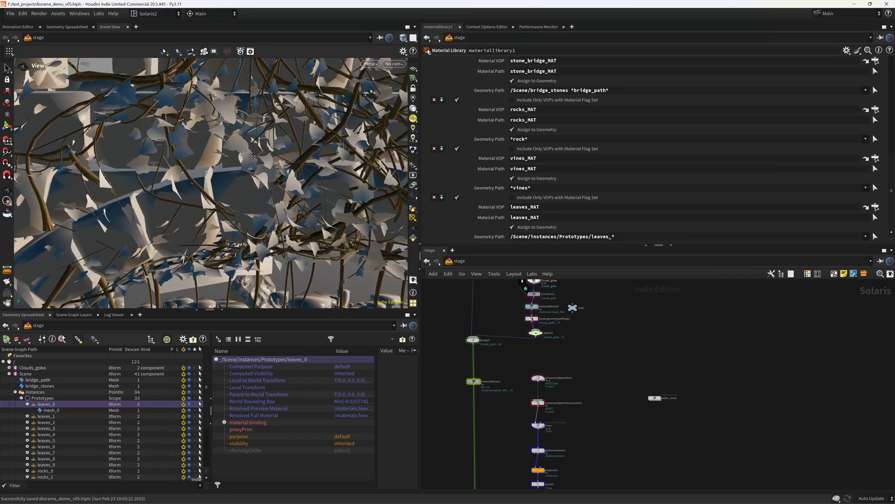
click(370, 64)
click(394, 112)
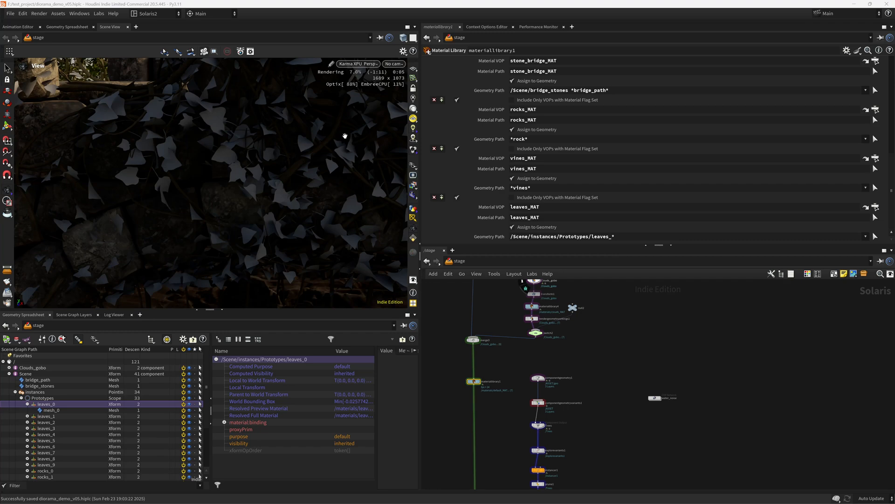
click(355, 67)
click(357, 96)
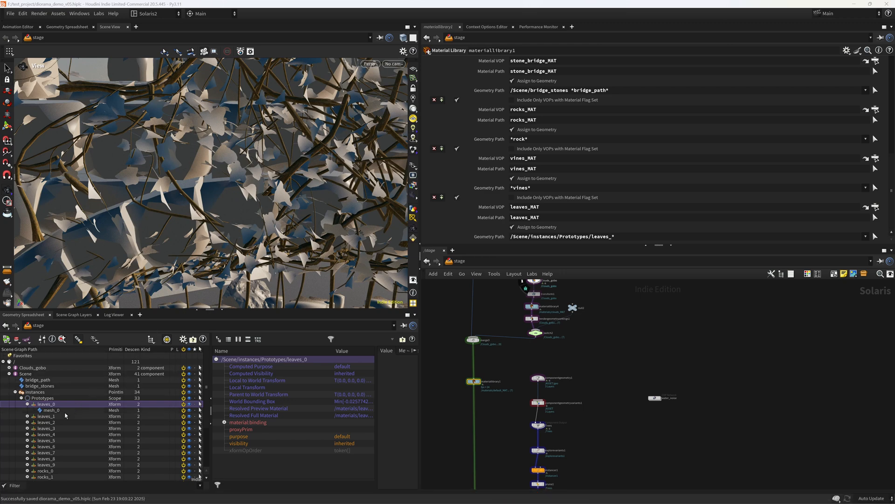
- Inspect the resolved preview and full material bindings of the leaves_0 prototype
click(277, 410)
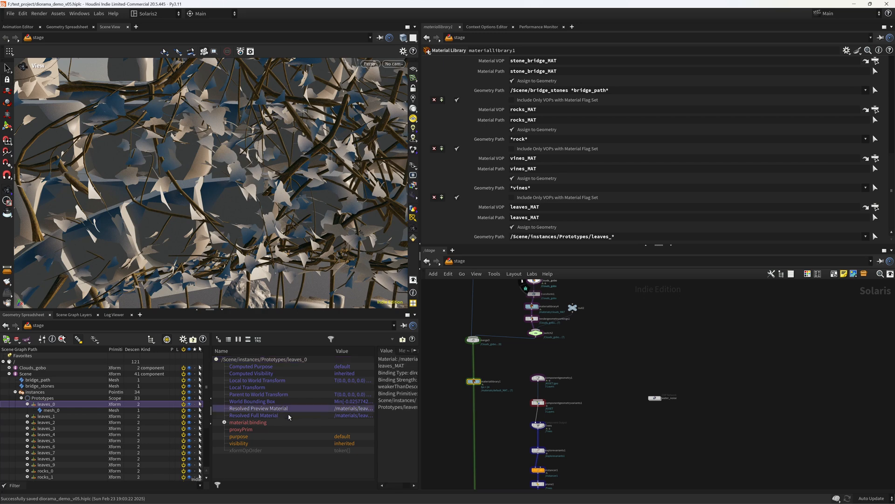
click(288, 416)
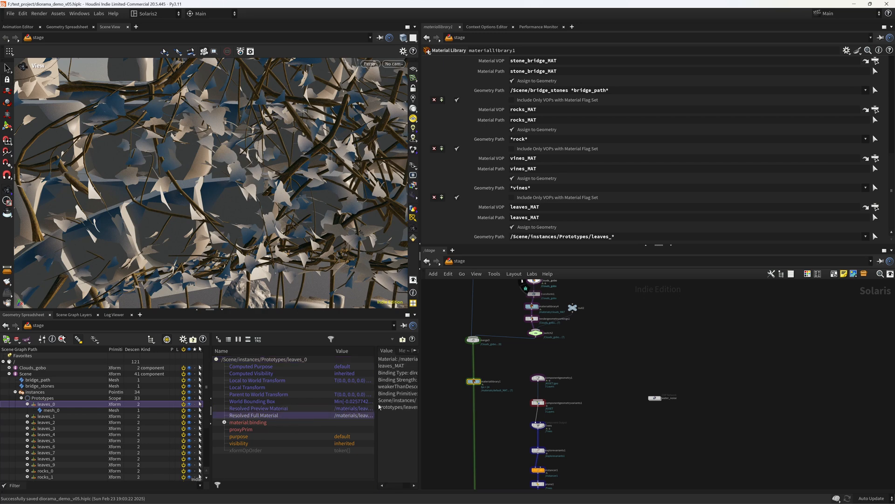
drag(375, 406, 333, 410)
- Examine the vine and leaf geometry and its node network inside geo1 at object level, and return to the stage
click(460, 261)
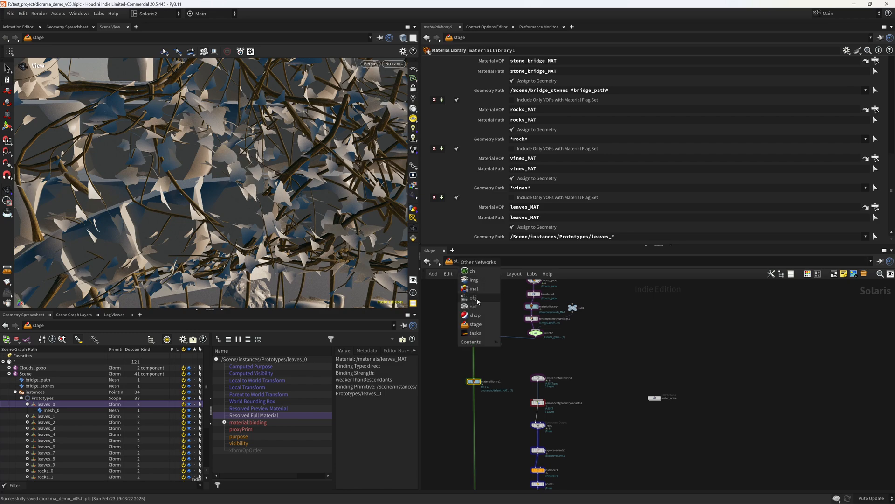
click(481, 303)
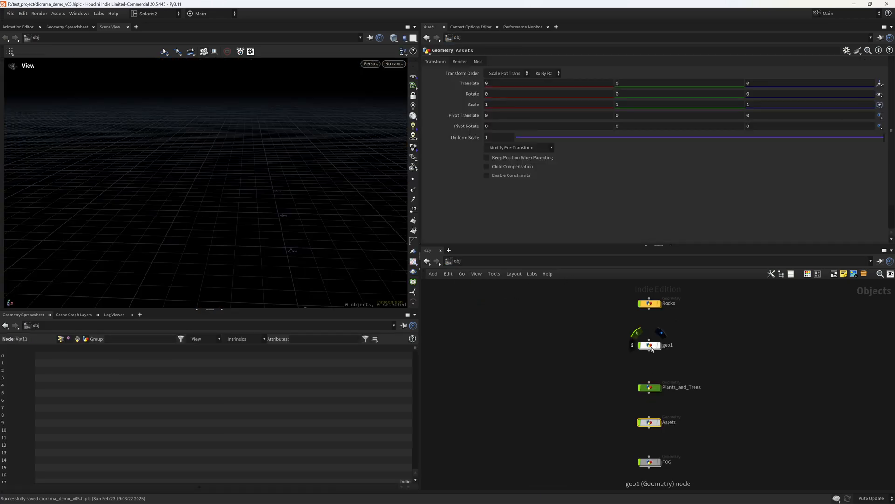
double_click(650, 345)
right_drag(630, 377, 555, 401)
right_drag(346, 236, 382, 257)
middle_drag(588, 384, 502, 392)
right_drag(534, 398, 579, 391)
middle_drag(547, 346, 524, 433)
scroll(529, 430, down, 5)
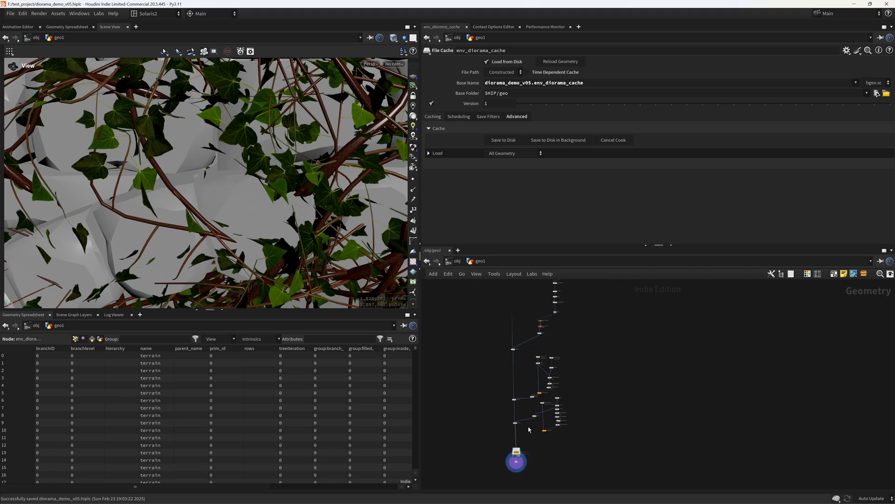
middle_drag(592, 321, 570, 428)
scroll(551, 374, up, 2)
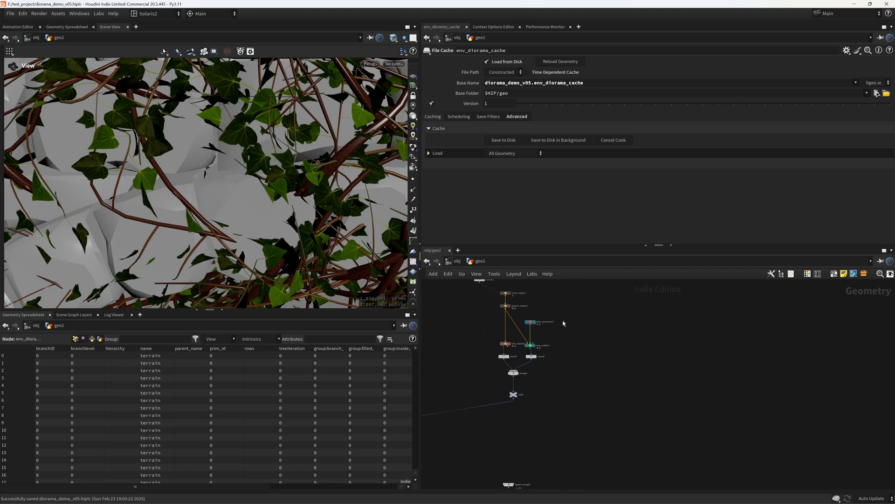
click(458, 260)
click(457, 261)
click(483, 332)
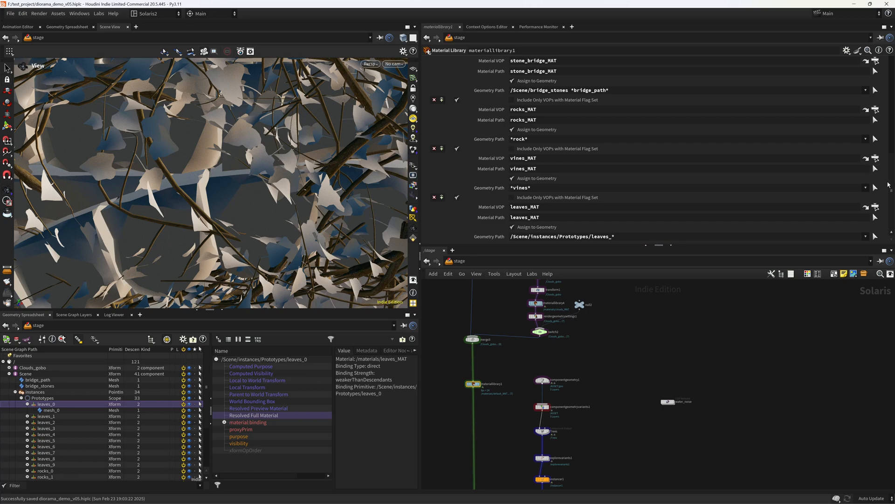
- Disable the default_MAT entry in materiallibrary1 and check the leaves up close
scroll(889, 200, up, 10)
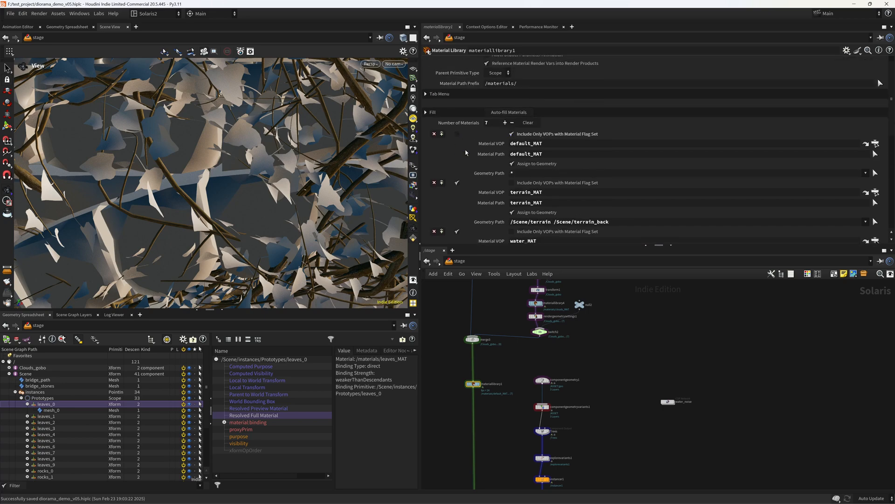
scroll(297, 210, down, 8)
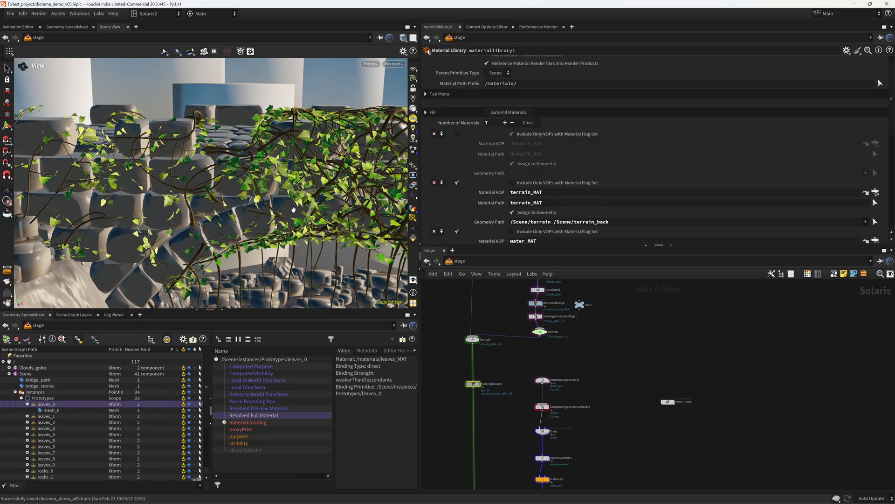
scroll(294, 209, up, 10)
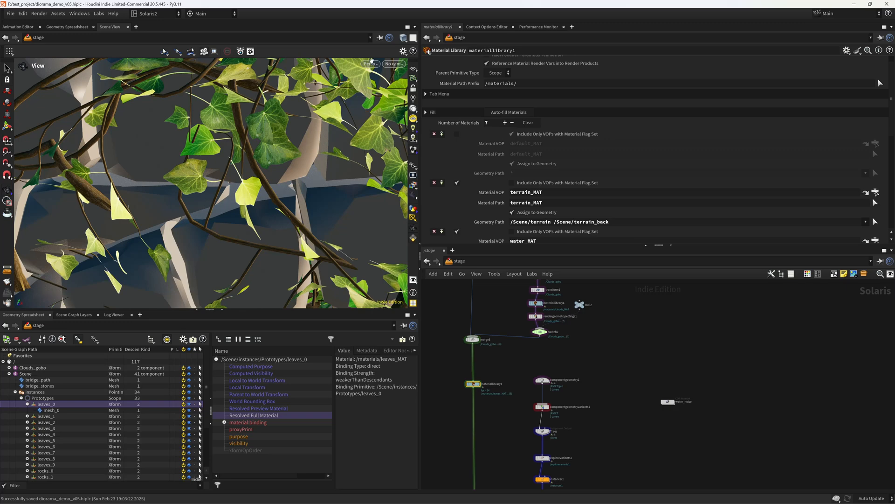
- Disable the leaves_MAT entry in materiallibrary1 to compare the leaves, and enable it again
drag(893, 111, 892, 222)
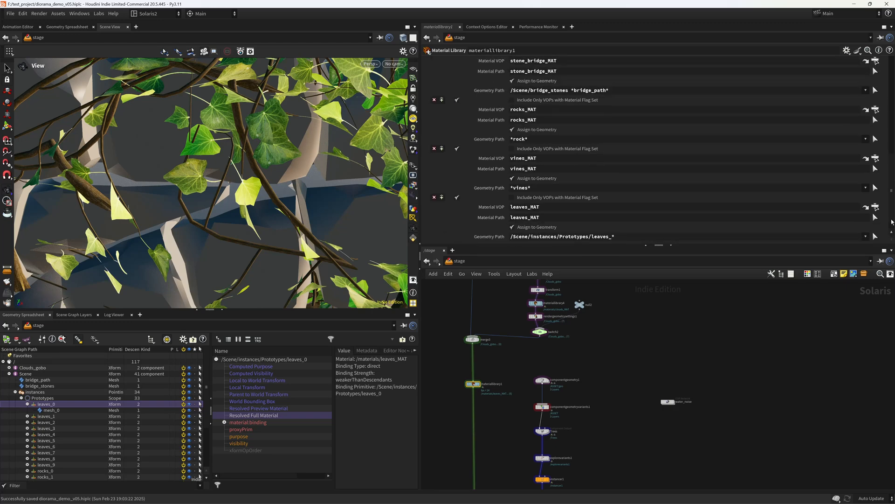
click(457, 198)
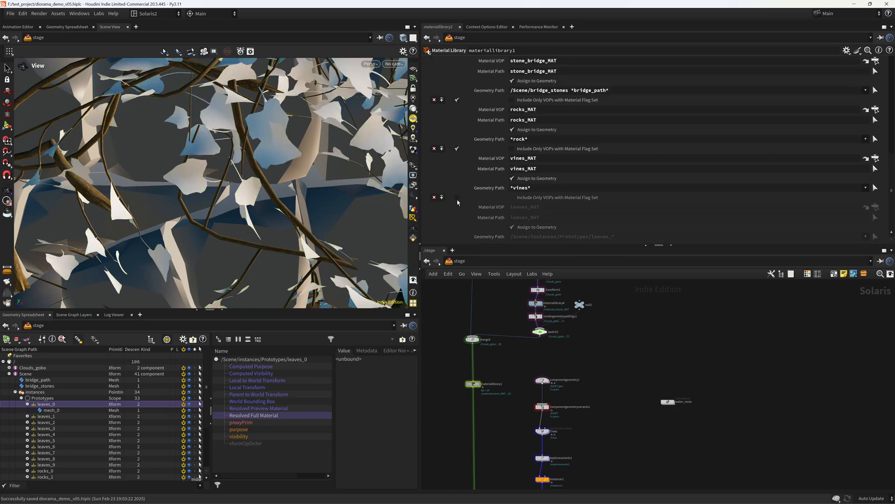
click(457, 198)
- Preview the leaf close-up in Karma XPU and switch the viewport back to its regular renderer
click(369, 63)
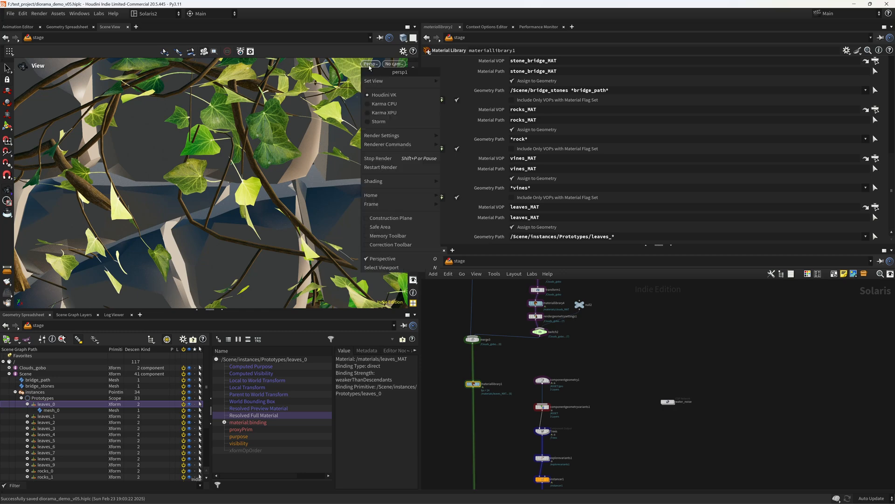
click(383, 111)
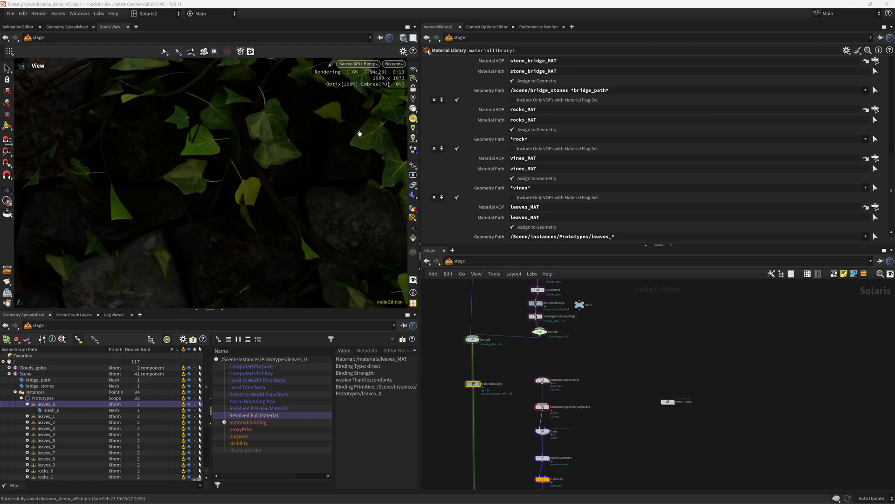
click(357, 63)
click(348, 83)
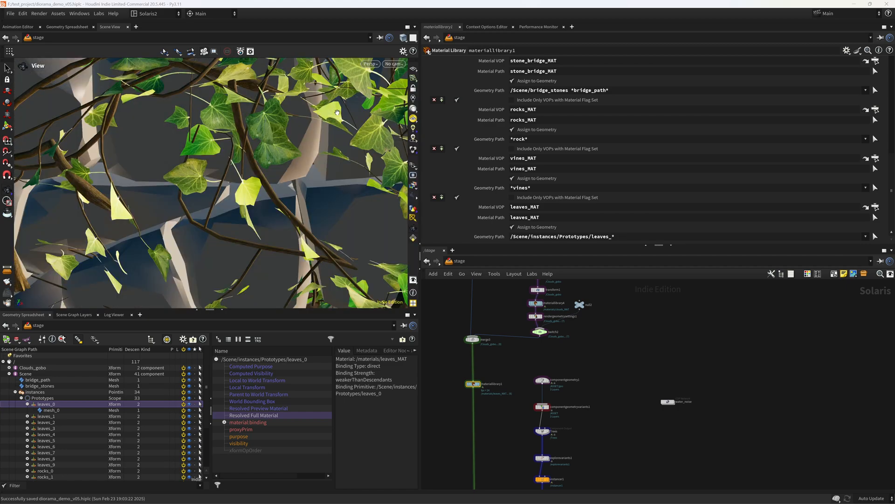
- Widen the viewport pane and set Path Traced Samples of karmarendersettings to 512
scroll(338, 113, down, 15)
scroll(619, 397, down, 5)
middle_drag(618, 399, 616, 322)
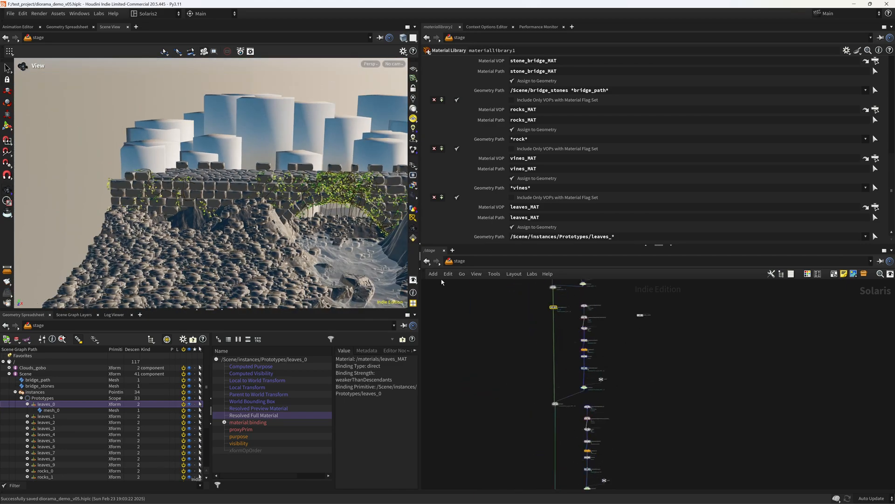
drag(421, 298, 546, 288)
middle_drag(598, 429, 592, 320)
middle_drag(599, 471, 588, 353)
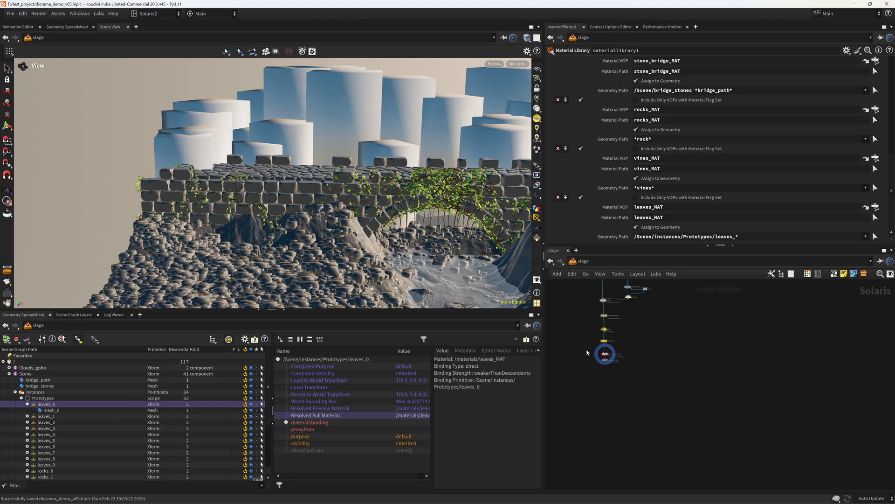
click(605, 353)
double_click(626, 136)
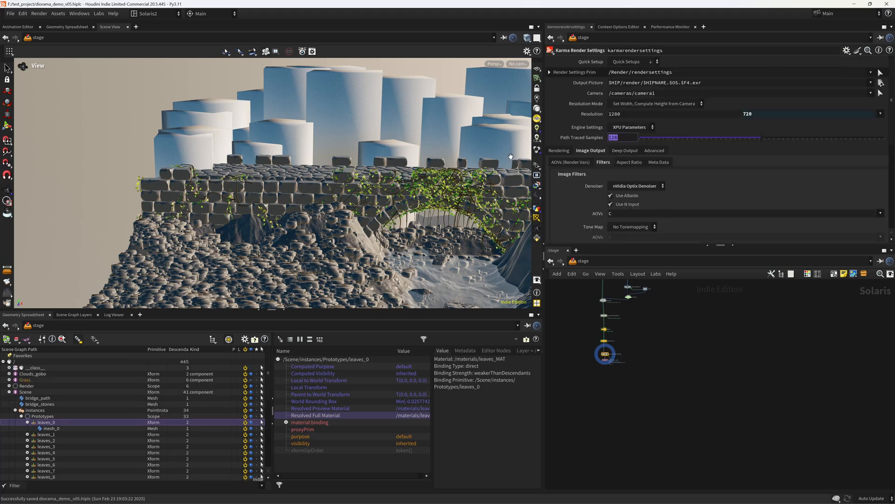
text(512)
key(Tab)
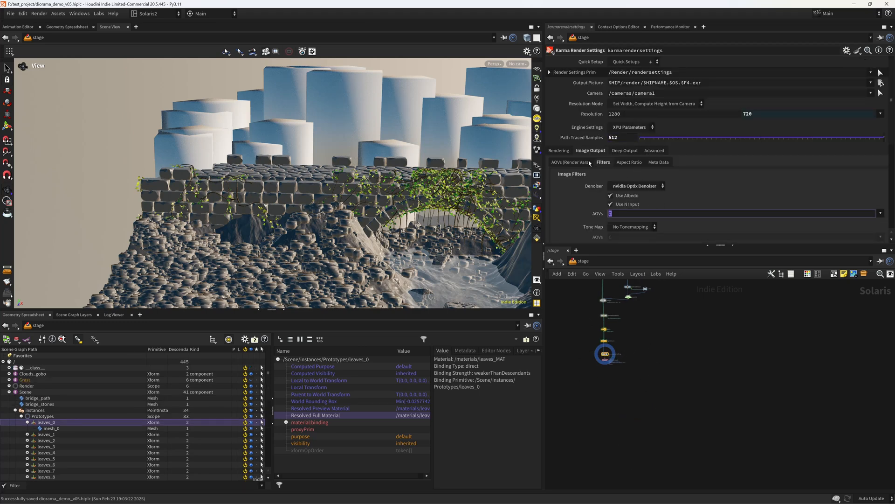
- Review the ray limits and the image output settings of karmarendersettings
click(577, 163)
click(566, 153)
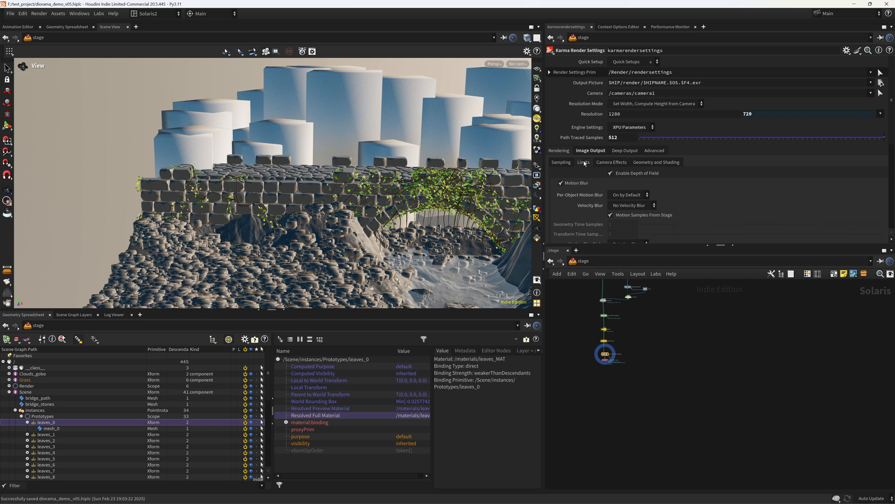
click(585, 164)
double_click(614, 224)
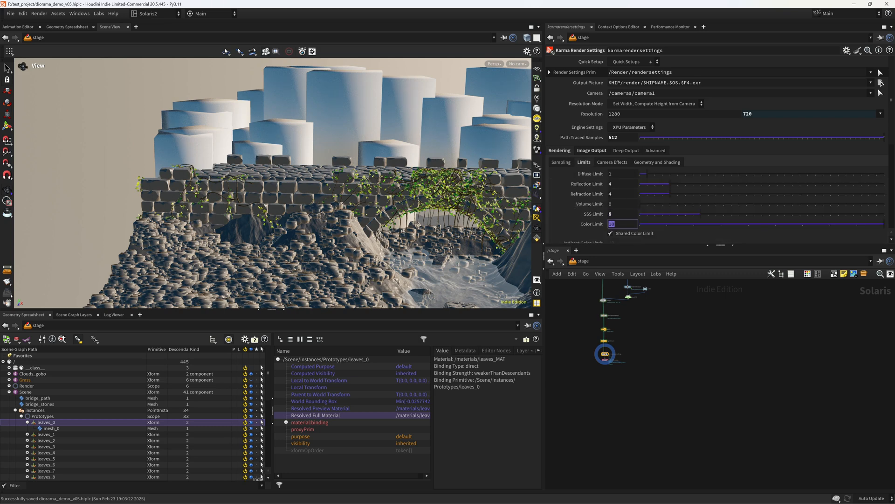
click(630, 152)
click(592, 152)
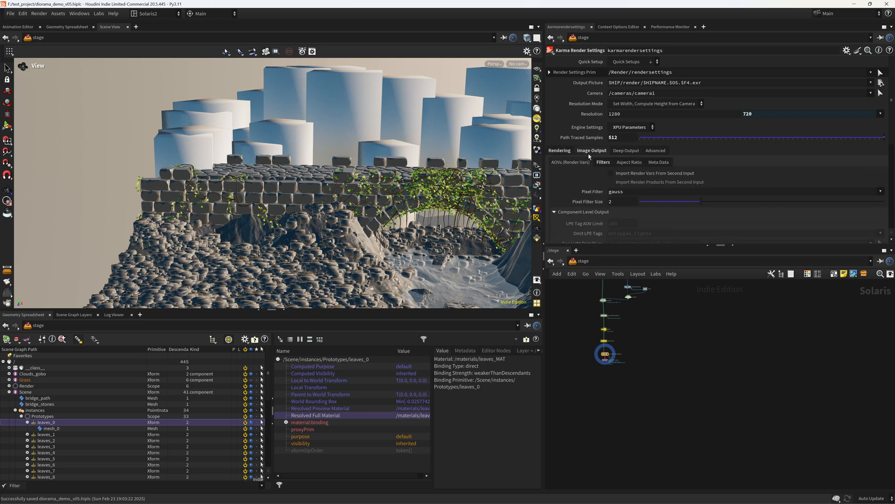
click(566, 152)
- Look through /cameras/camera1 in the viewport
scroll(627, 342, up, 4)
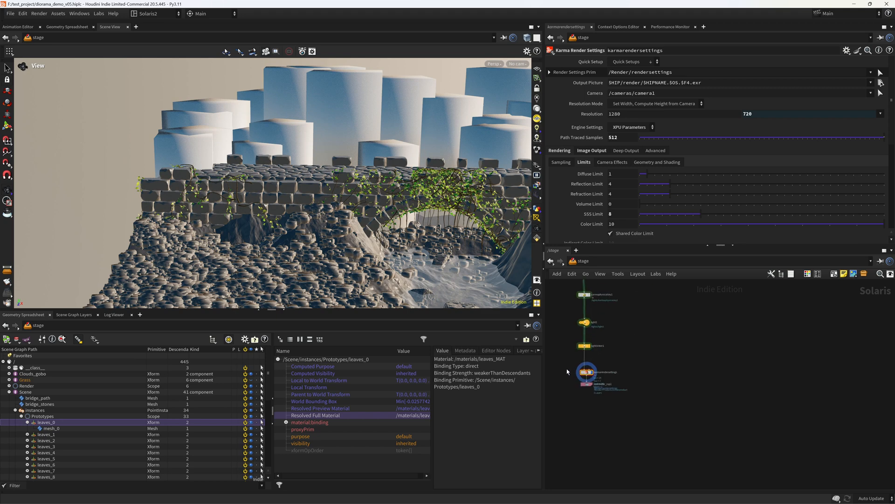
click(517, 63)
click(535, 96)
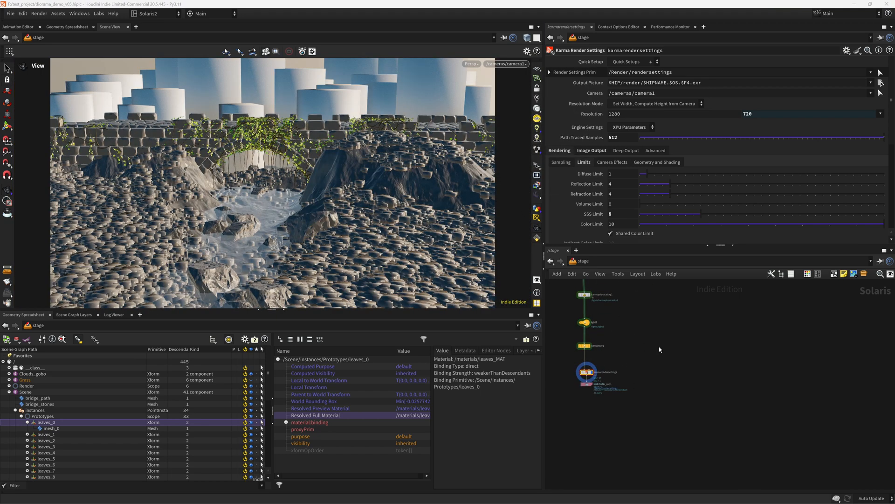
- Turn the fog on by setting Select Input of switch1 to 0, and save the scene
middle_drag(659, 350, 649, 415)
click(625, 405)
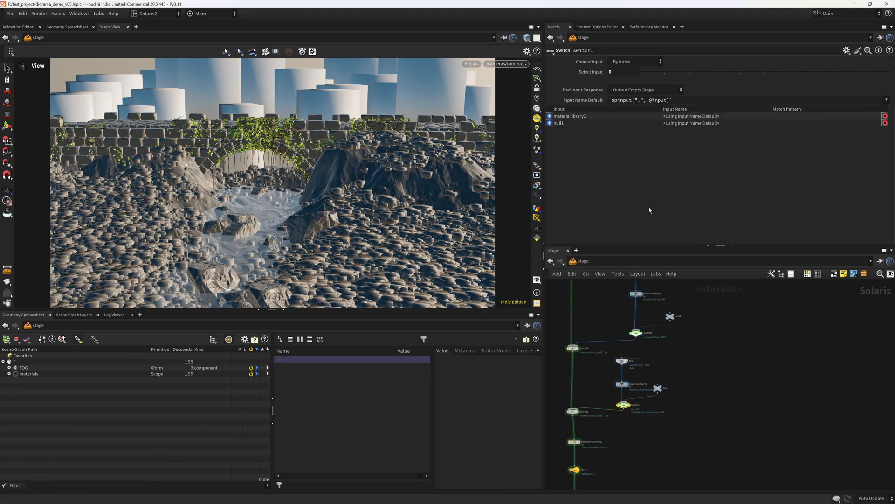
scroll(698, 431, down, 3)
key(ctrl+s)
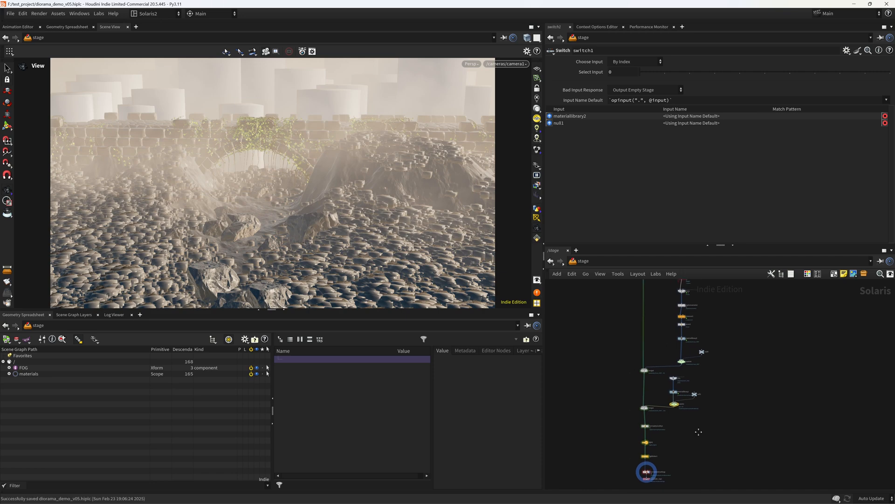
- Preview the foggy camera view in Karma XPU
middle_drag(699, 432, 699, 434)
click(472, 65)
click(493, 115)
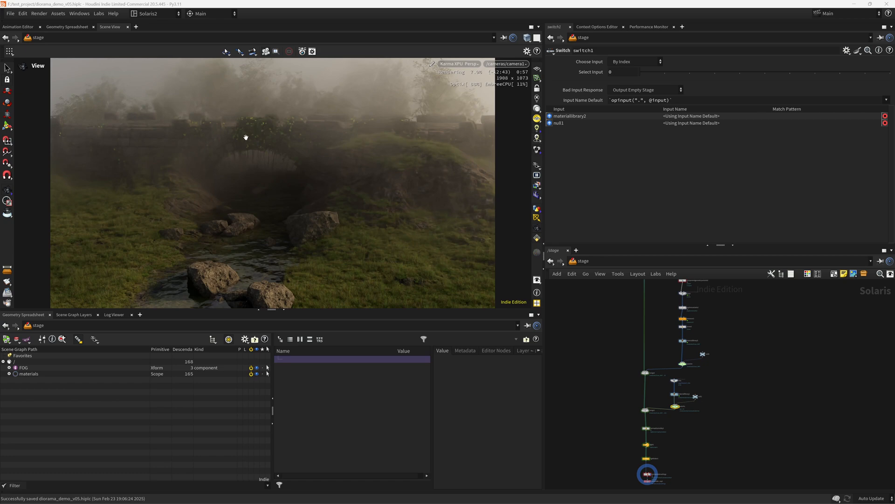
- Open the leaves_MAT network inside materiallibrary1 and select mtlxcolorcorrect1
scroll(597, 362, up, 3)
middle_drag(623, 385, 546, 363)
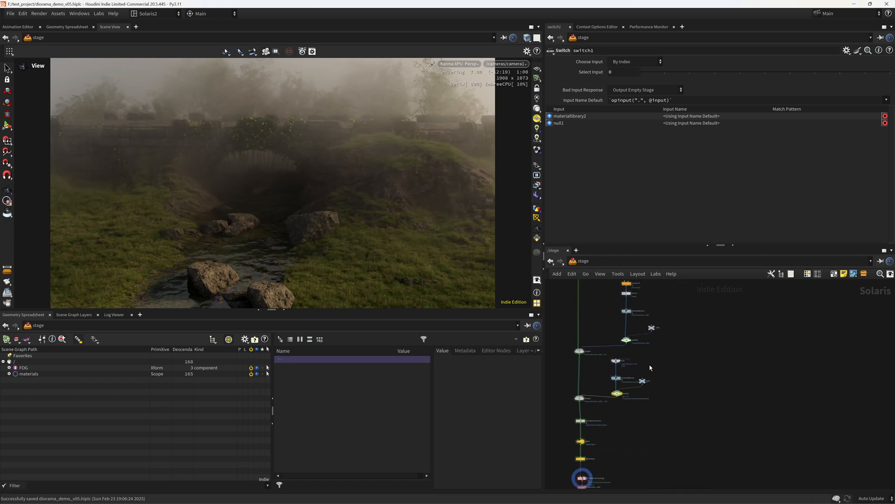
scroll(650, 366, up, 3)
middle_drag(607, 322, 613, 443)
middle_drag(580, 306, 623, 484)
middle_drag(609, 329, 624, 342)
click(605, 394)
double_click(607, 394)
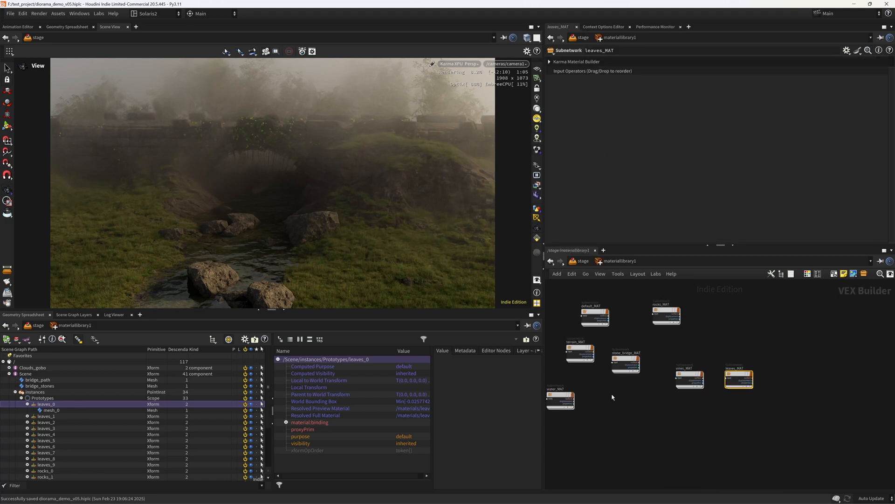
double_click(736, 378)
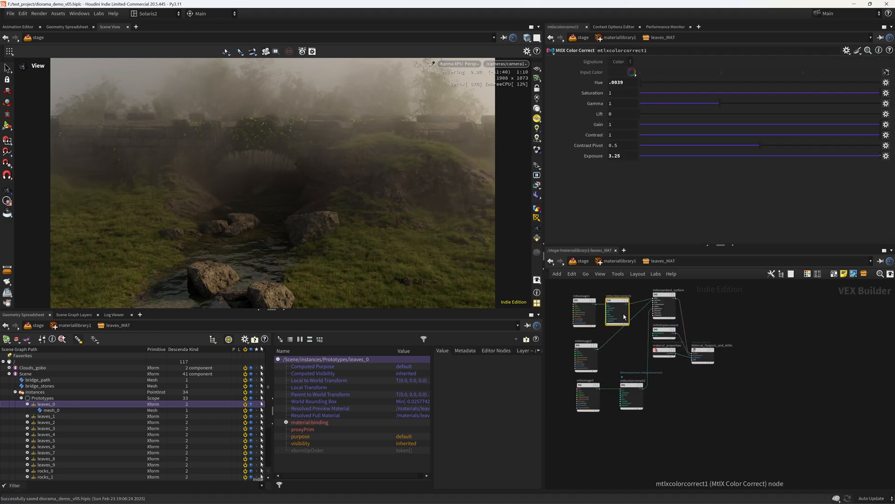
- Set Exposure of mtlxcolorcorrect1 in leaves_MAT to 3
drag(625, 156, 500, 177)
text(2)
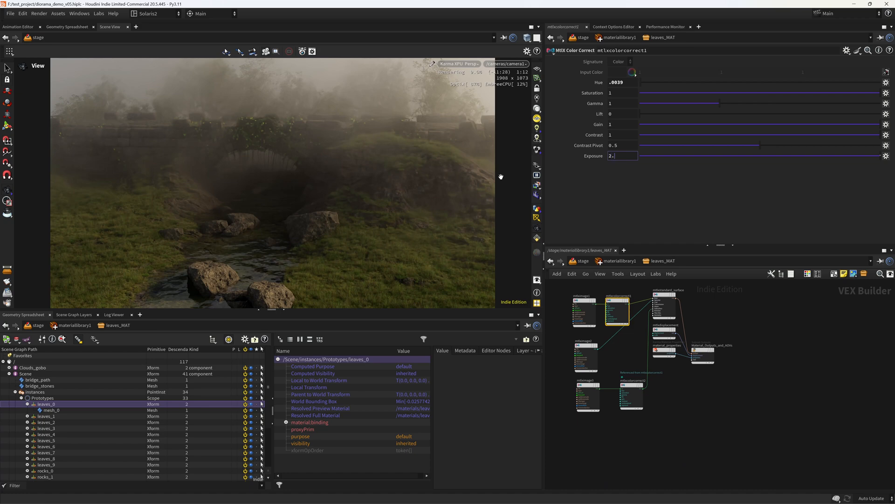
key(Return)
drag(623, 157, 468, 165)
text(3)
key(Return)
- Switch the viewport renderer back to Houdini VK and save the scene
click(471, 64)
click(467, 96)
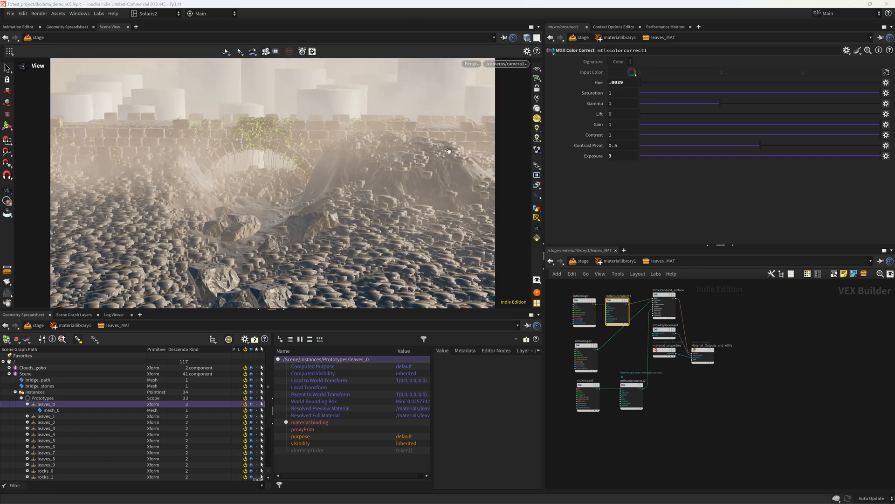
key(ctrl+s)
- Select karmarendersettings in the stage network, and save the scene with the viewport maximized
click(583, 262)
middle_drag(620, 332, 621, 294)
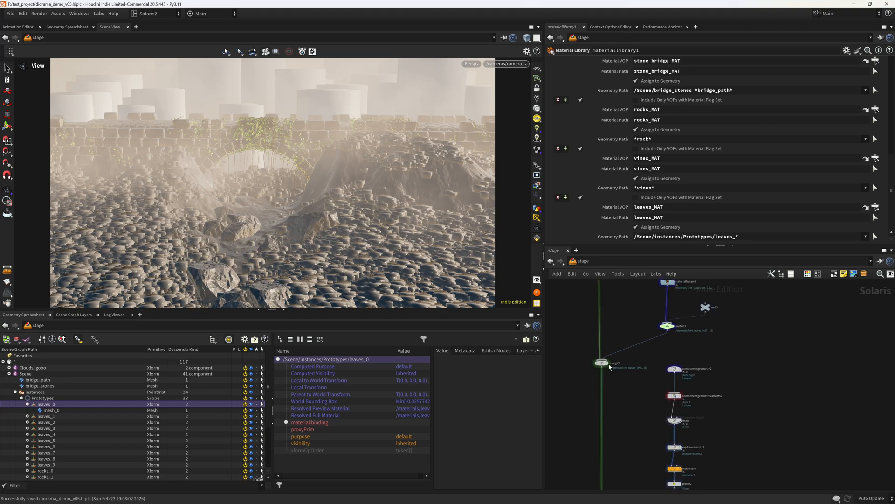
middle_drag(610, 366, 619, 303)
middle_drag(597, 404, 606, 299)
click(625, 385)
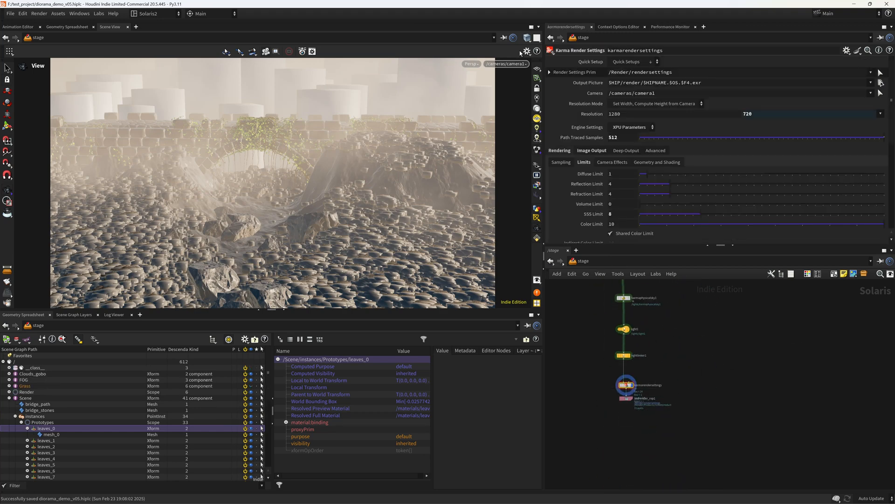
key(ctrl+b)
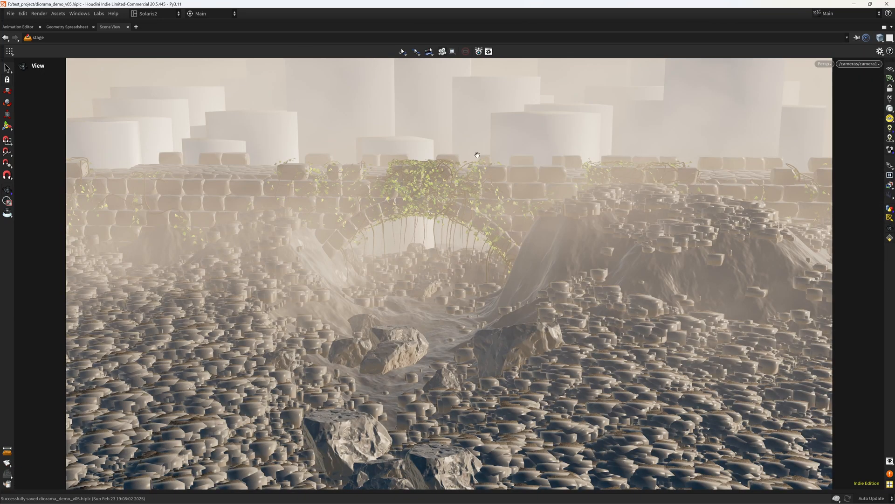
key(ctrl+s)
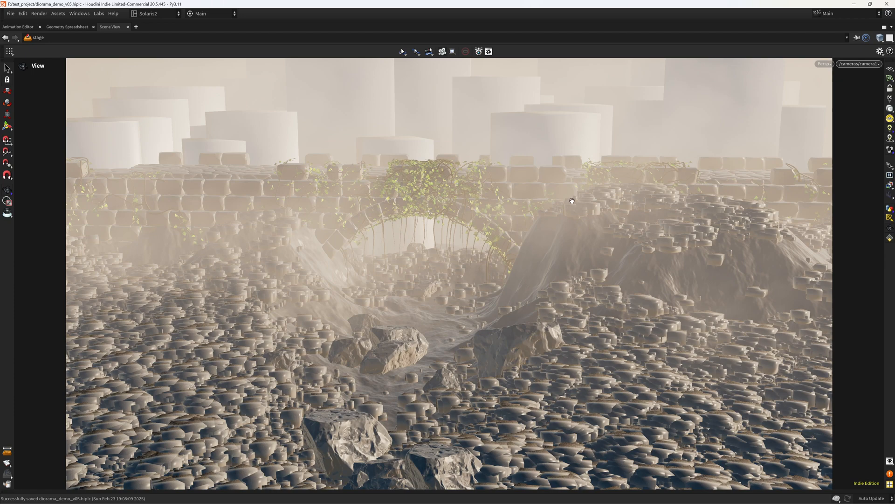